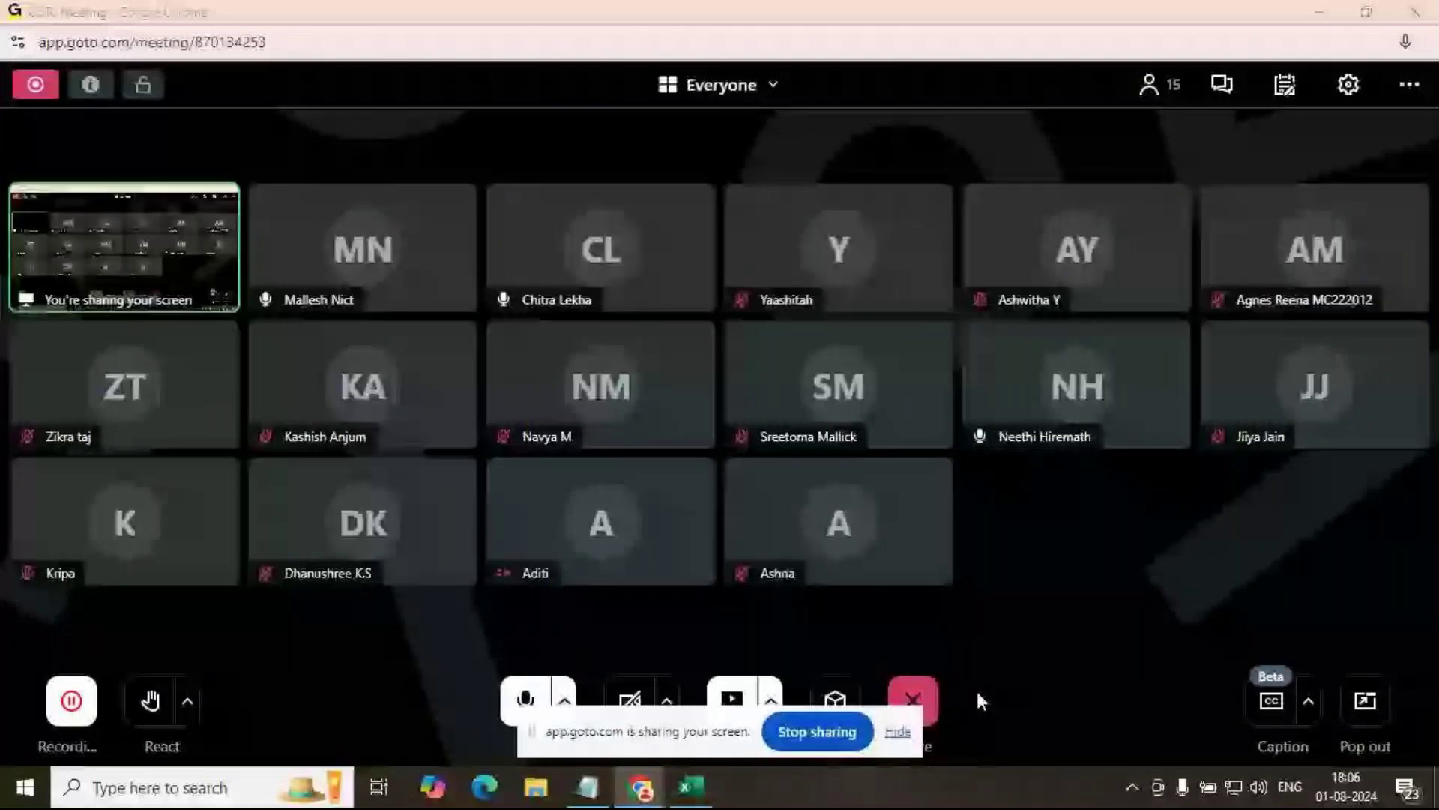
Step: Switch from the GoTo Meeting window to the Instagram Marketing notes in Notepad
key(alt+Tab)
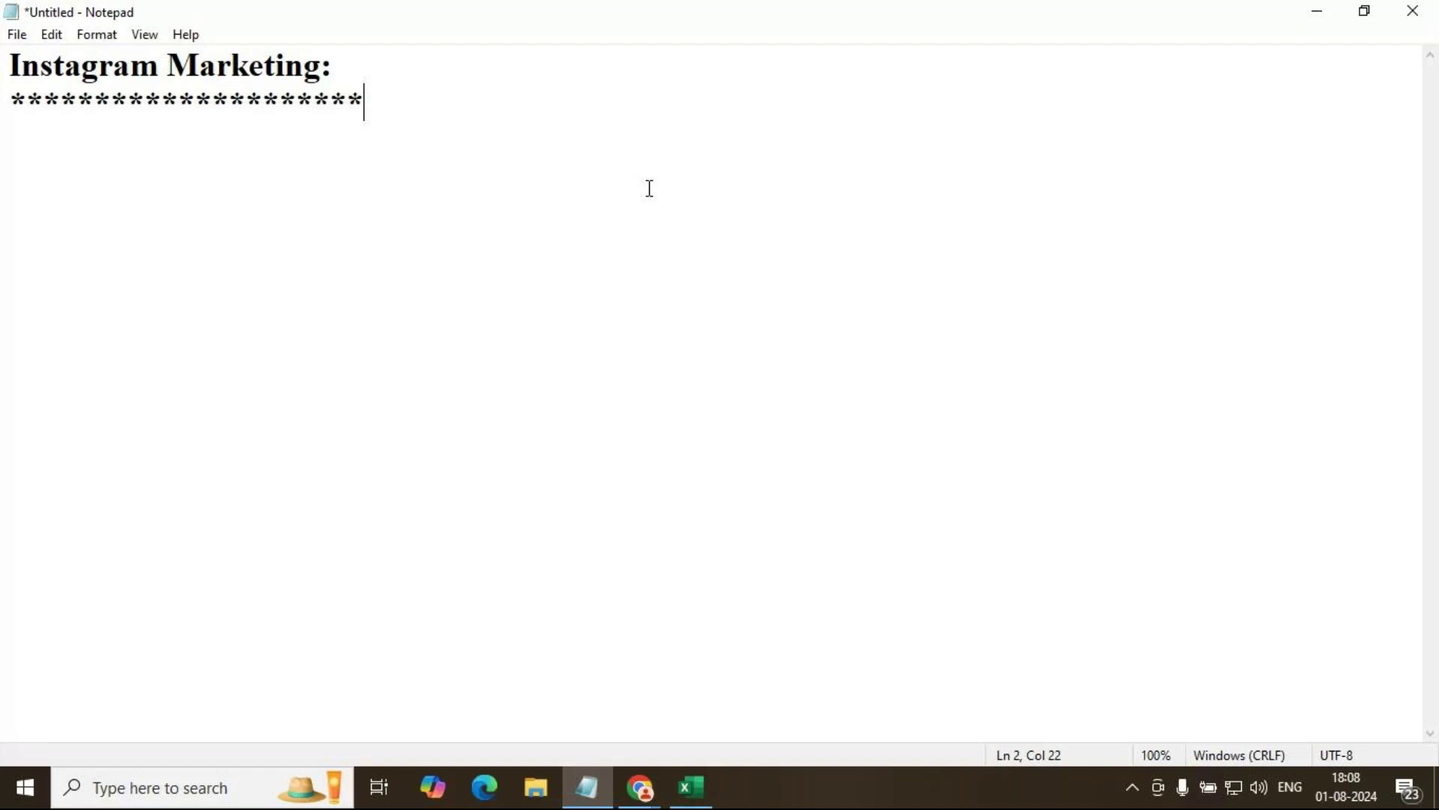
Step: Switch from the Notepad notes to the Ads Manager campaigns list in Chrome
key(alt+Tab)
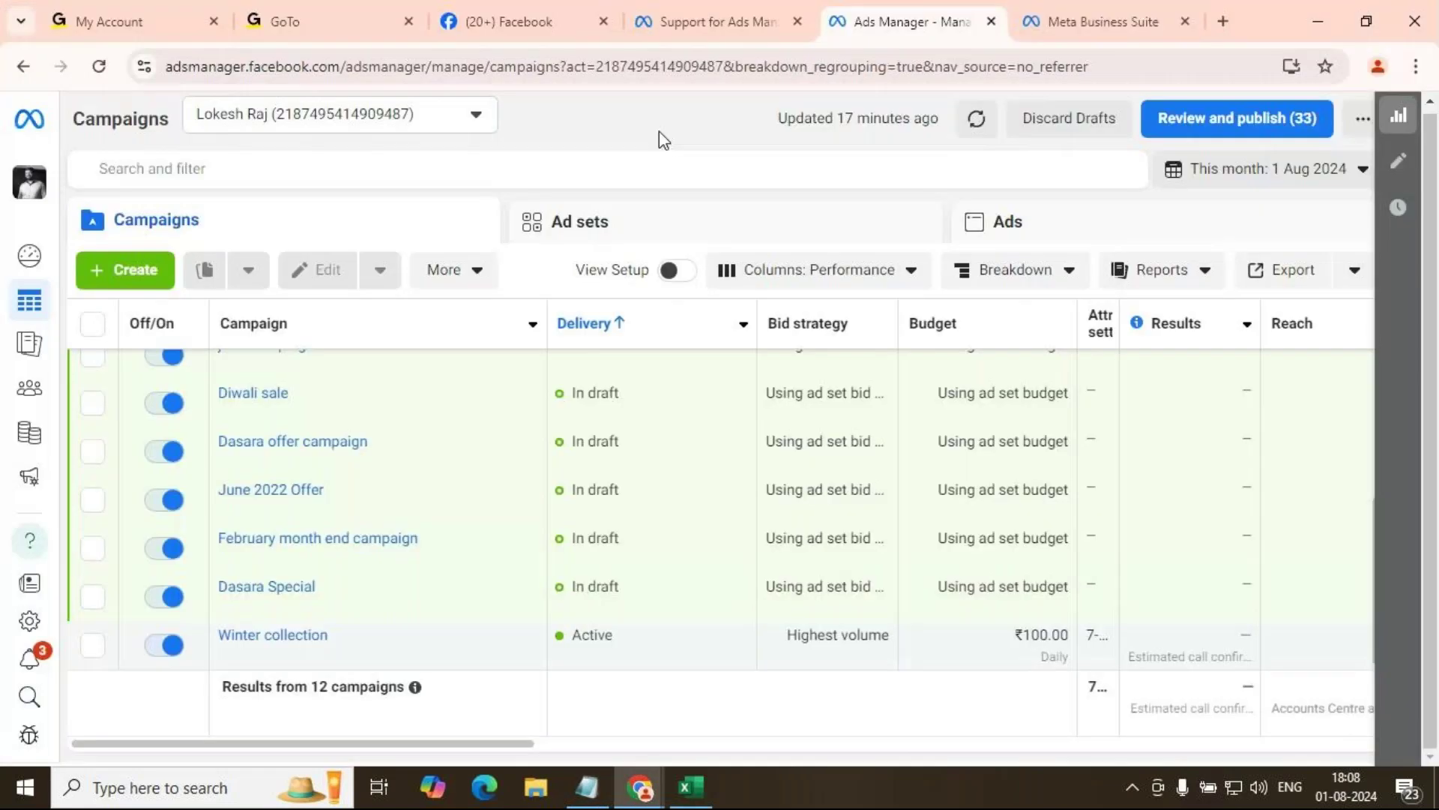
Step: Google 'instagram' in a new tab, open the official site, and log into a saved account
click(1222, 24)
text(instagram)
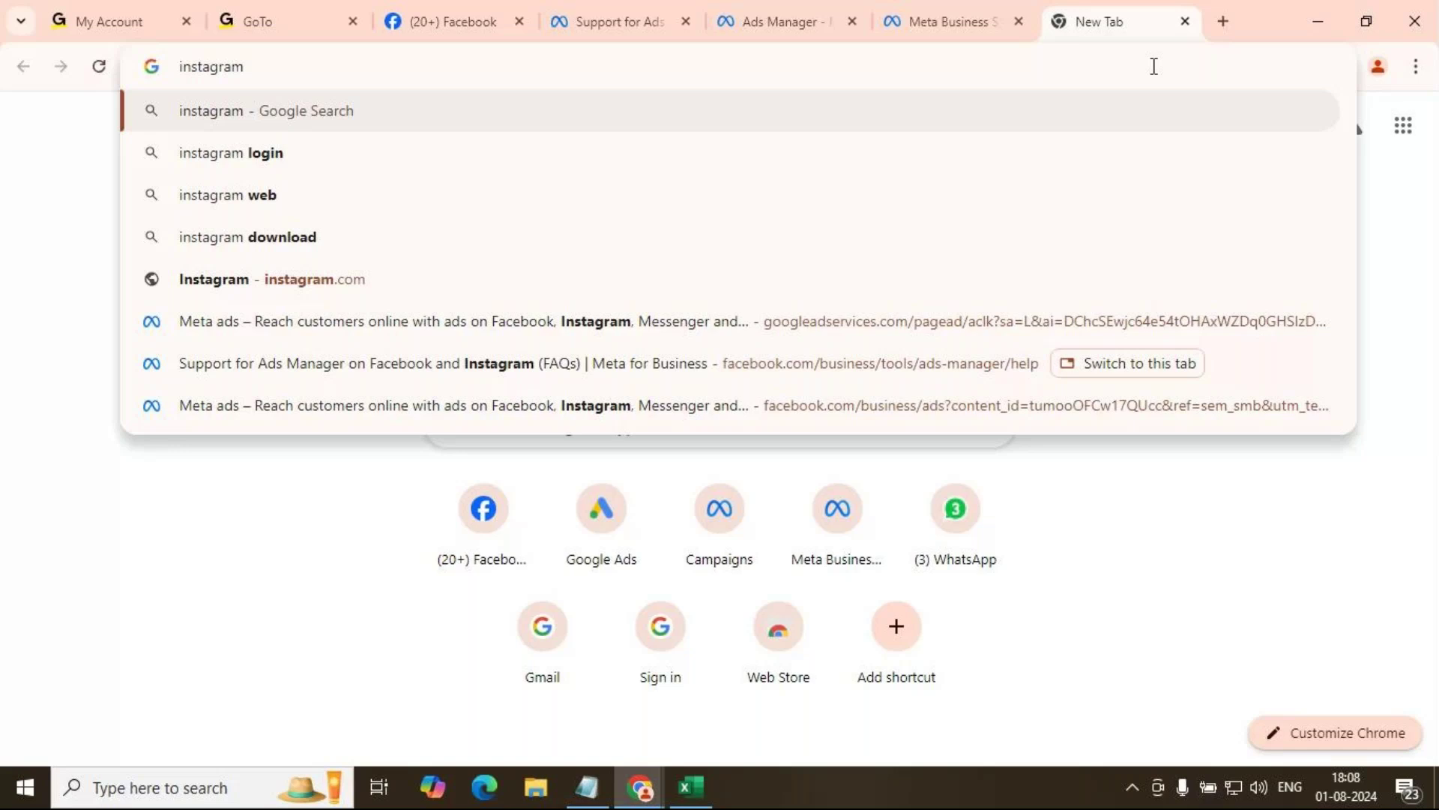
key(Return)
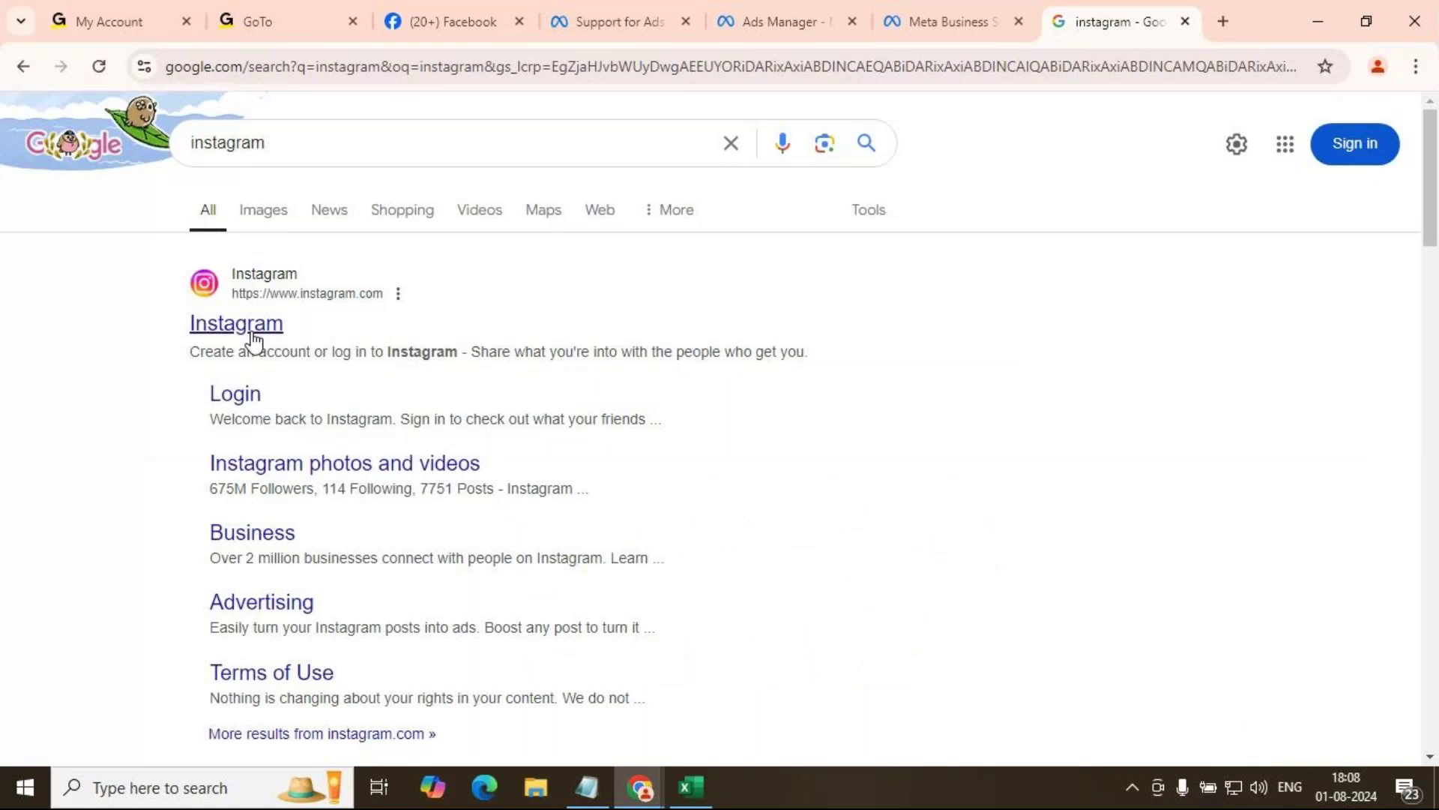
click(253, 336)
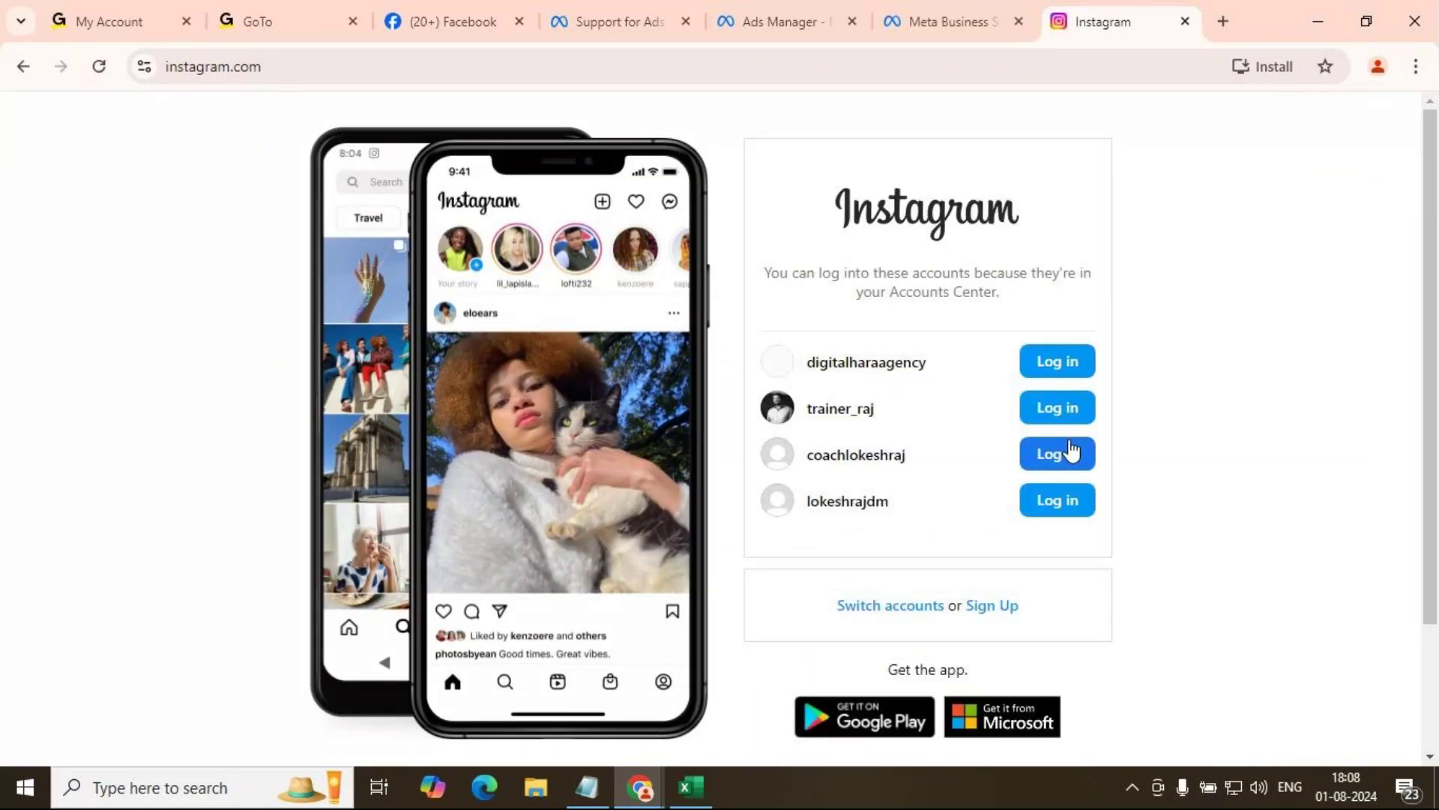
click(1058, 409)
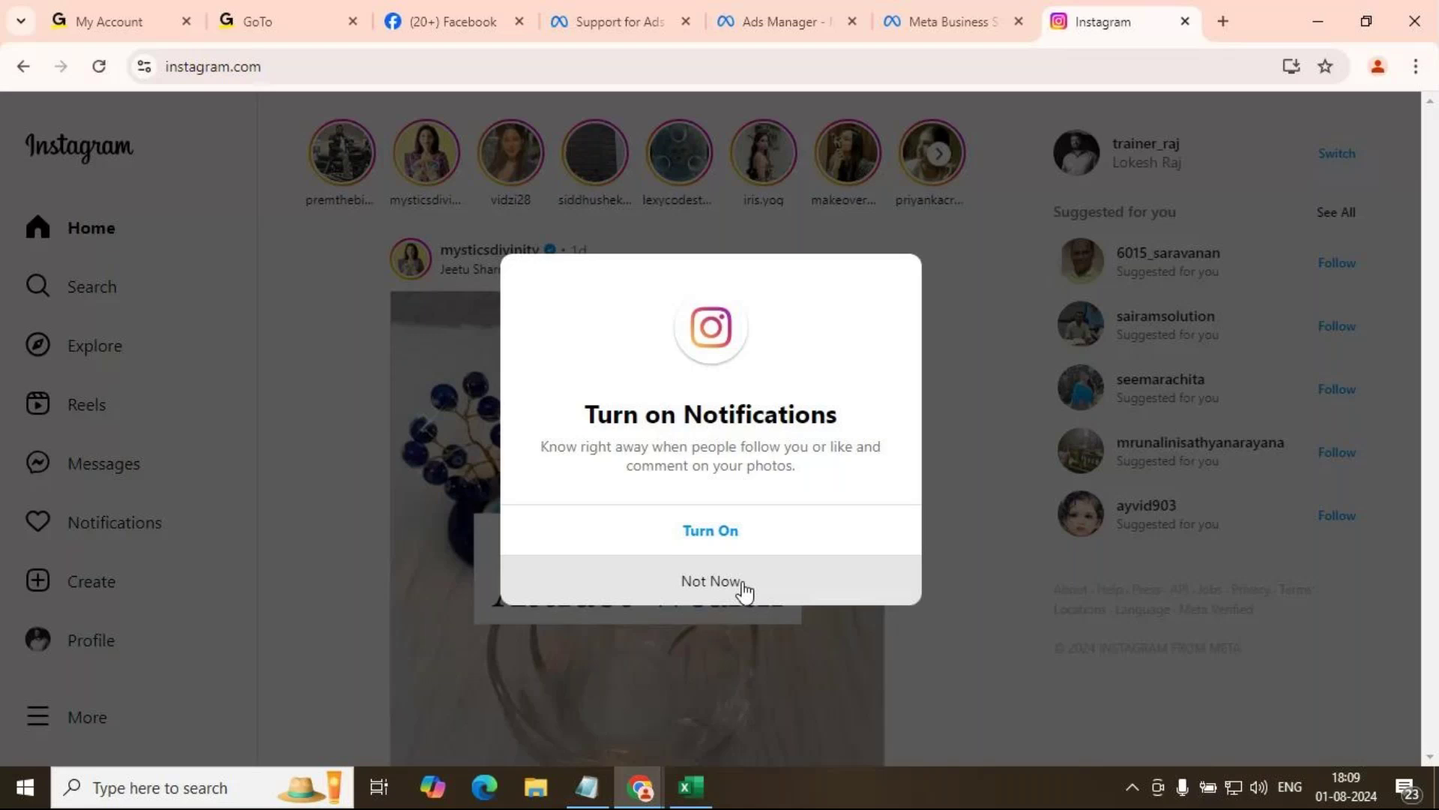
Step: Decline Instagram notifications, then browse the home feed and peek at the Create menu
click(744, 592)
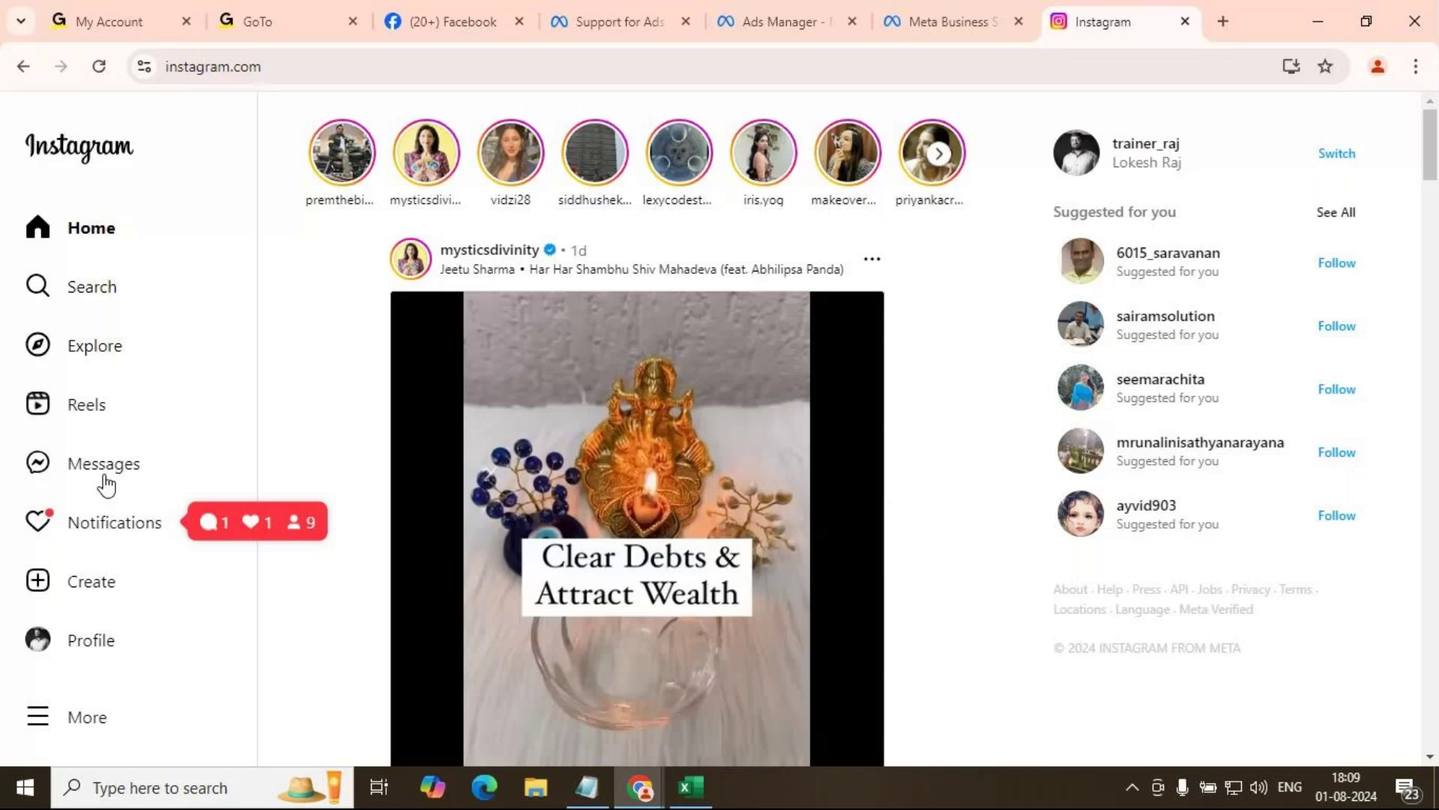
scroll(100, 244, down, 2)
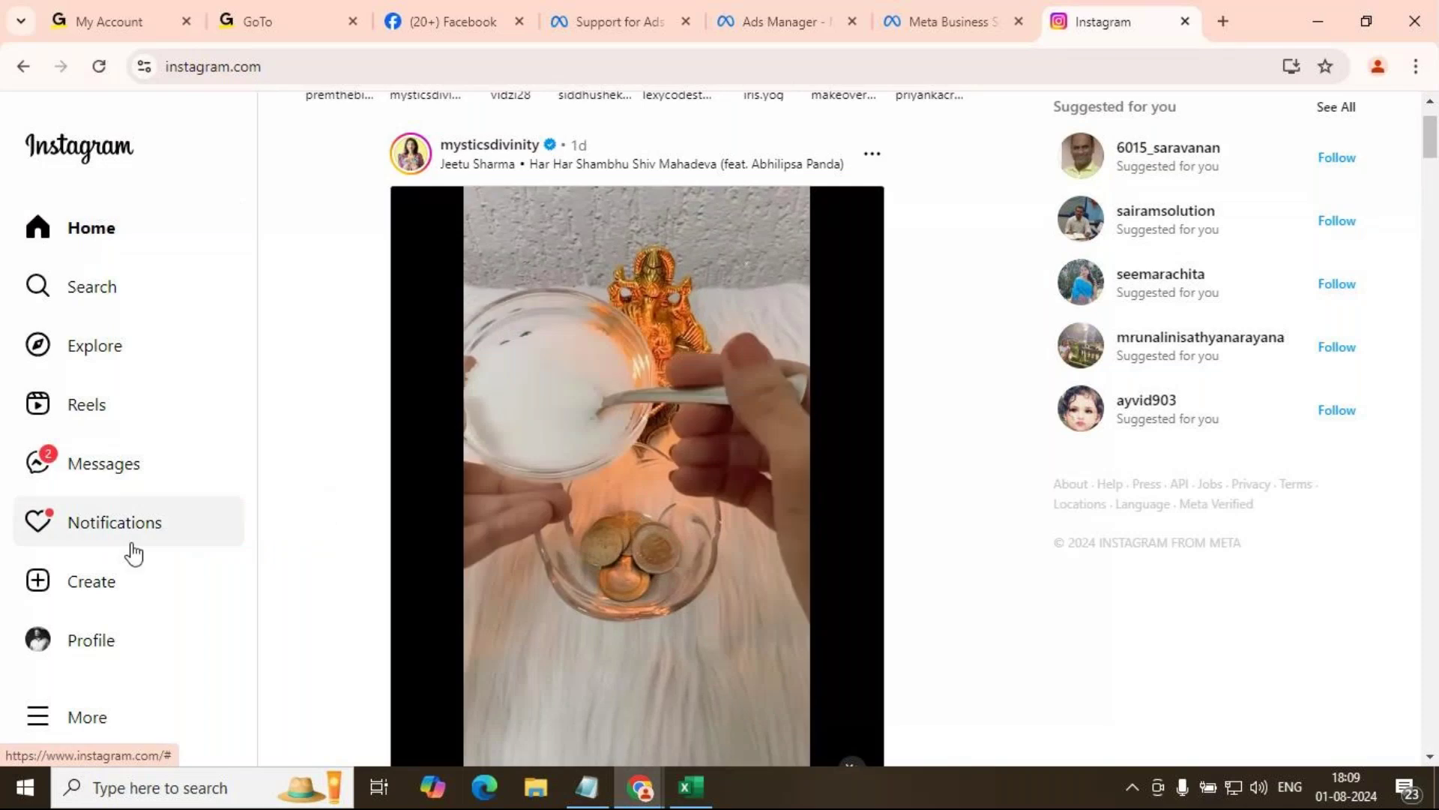
click(117, 598)
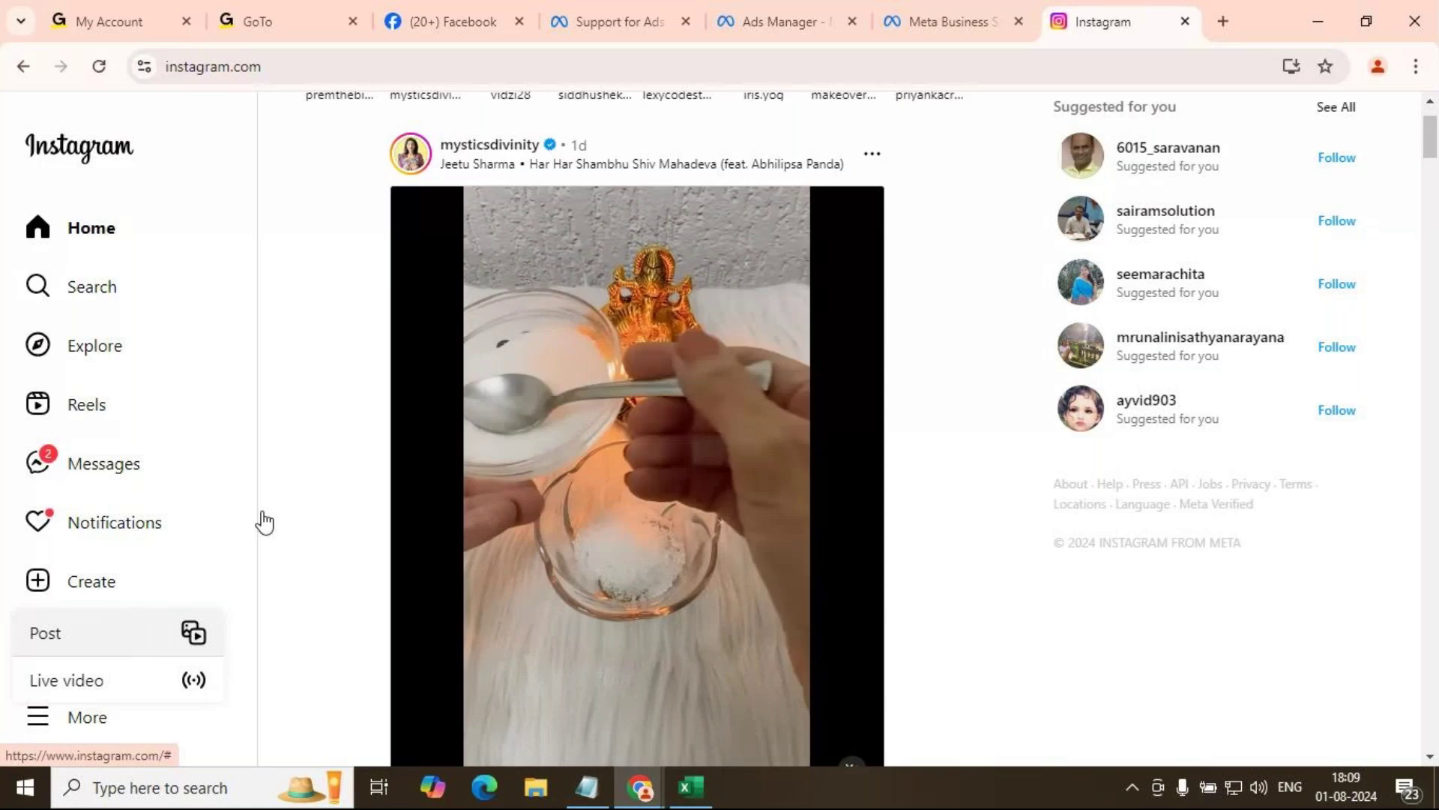
click(264, 522)
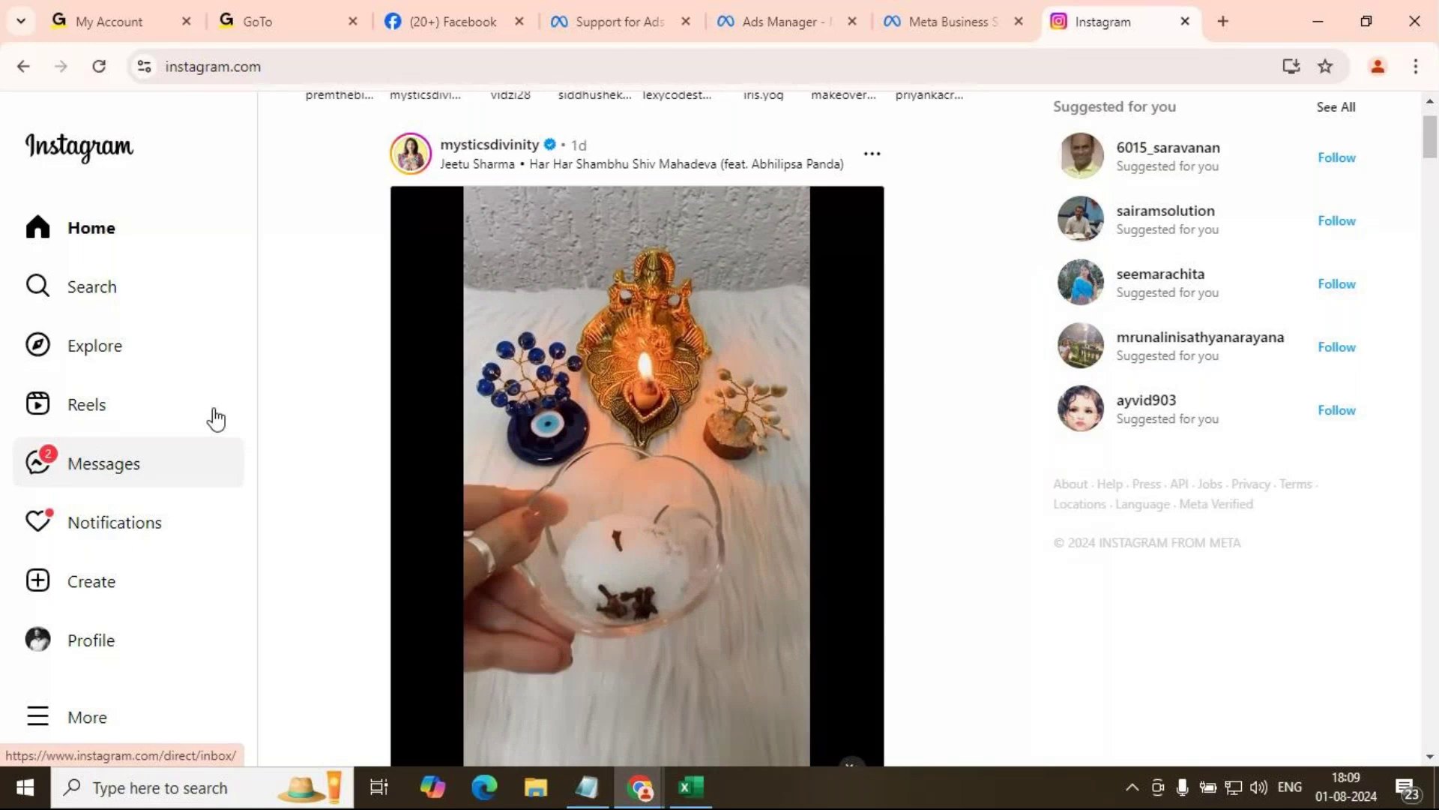
scroll(216, 420, up, 1)
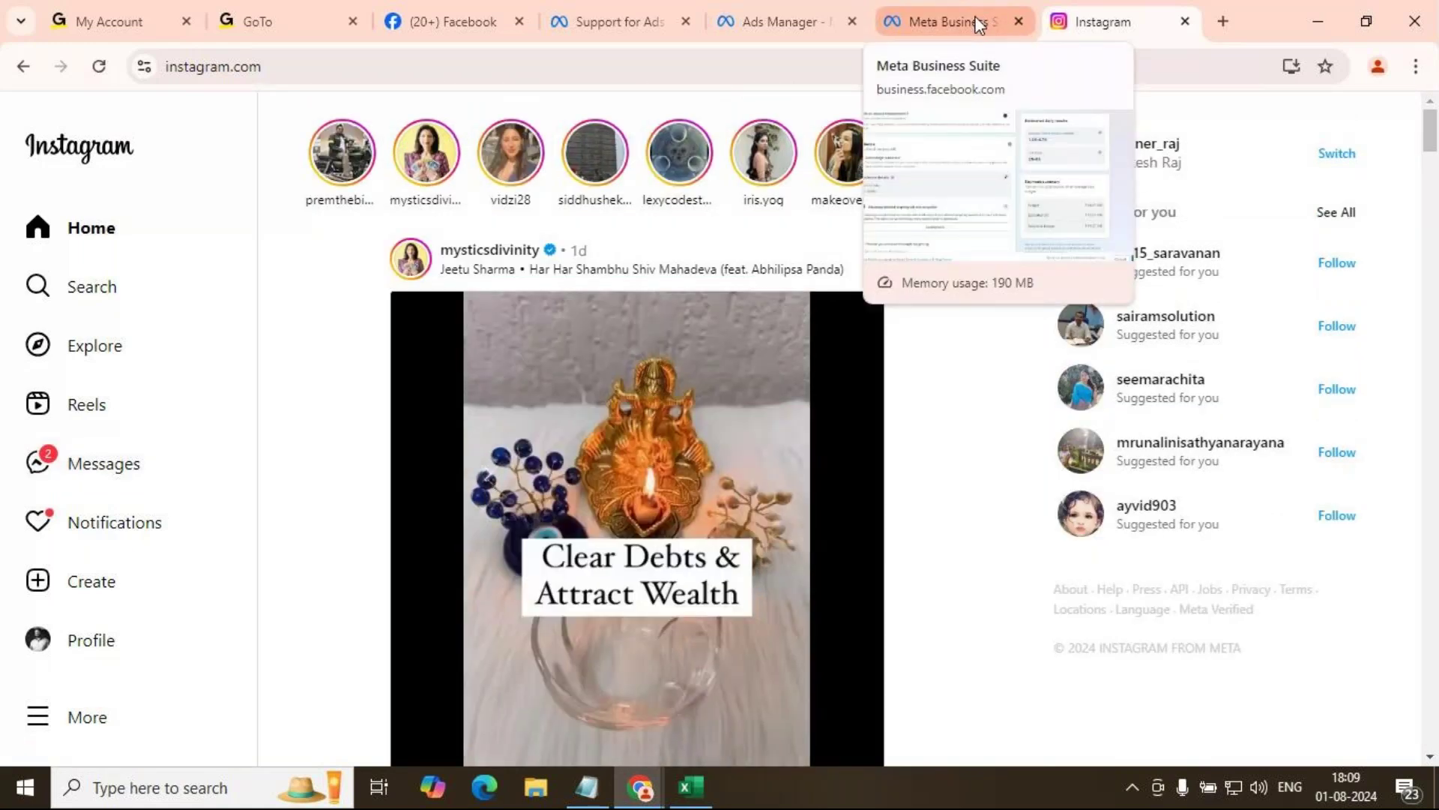
Step: Glance at the Meta Business Suite tab, then return to the Ads Manager campaigns tab
click(979, 25)
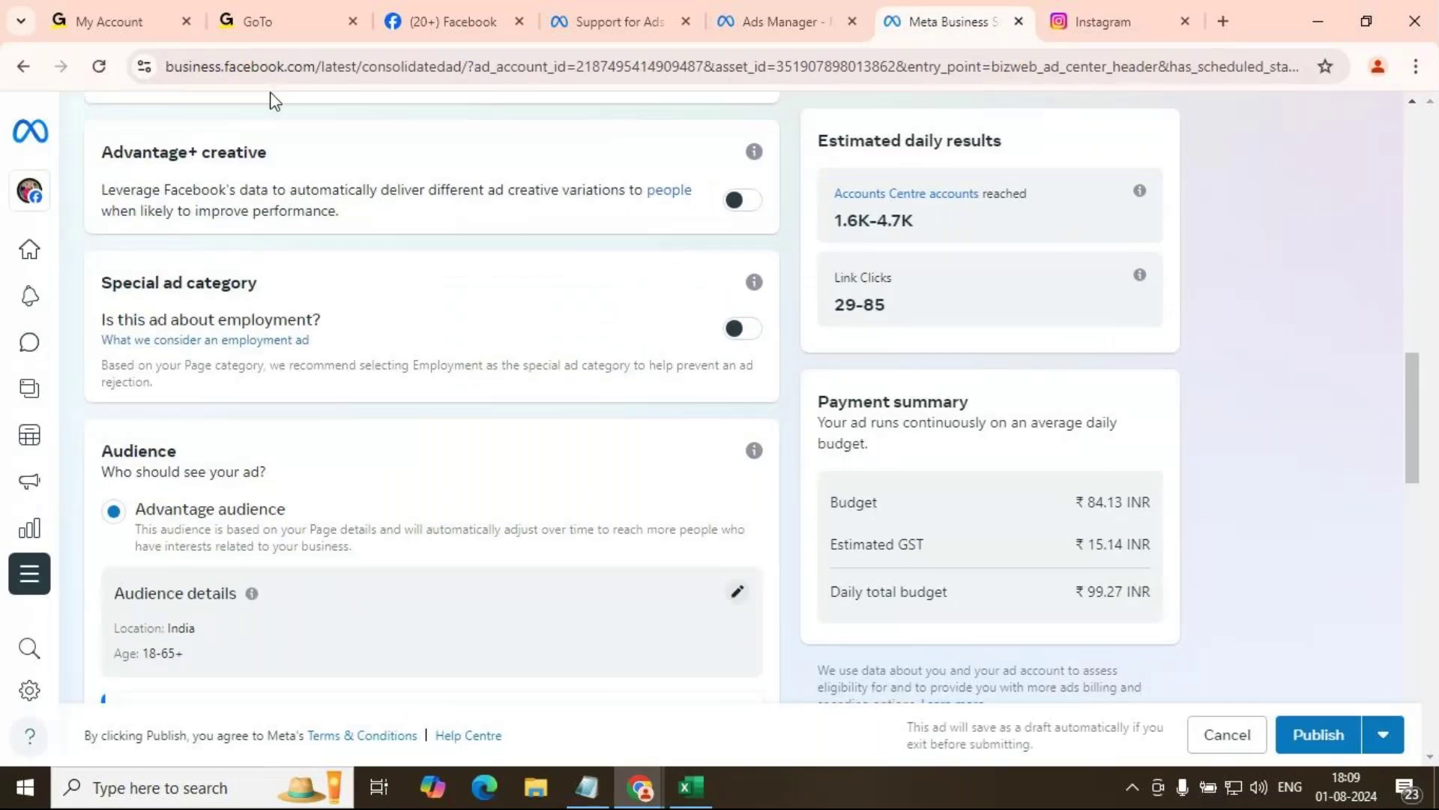
click(782, 27)
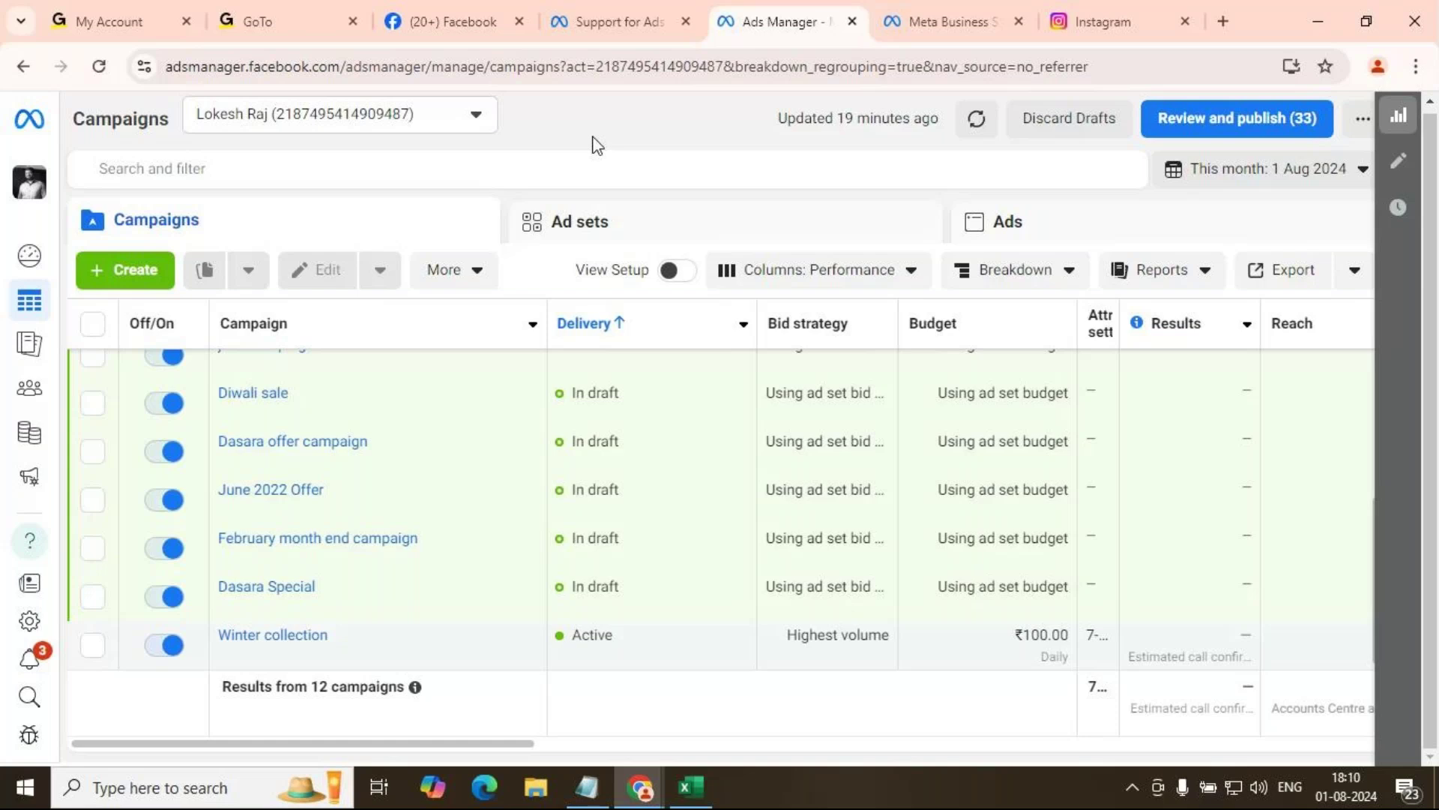
Step: Search Google for 'instagram active users' and note the 2.4 billion figure
key(ctrl+t)
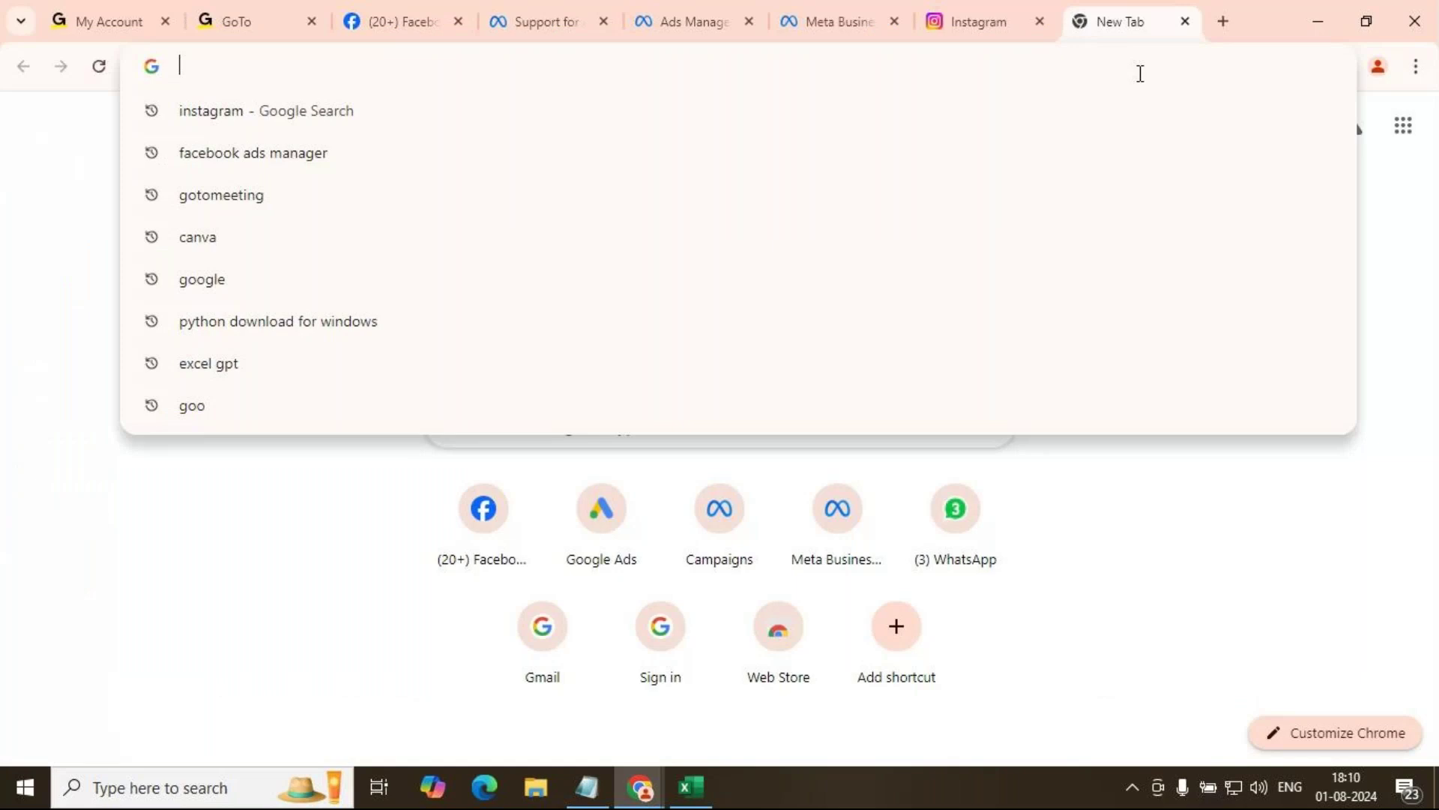
text(instagram actv)
key(BackSpace)
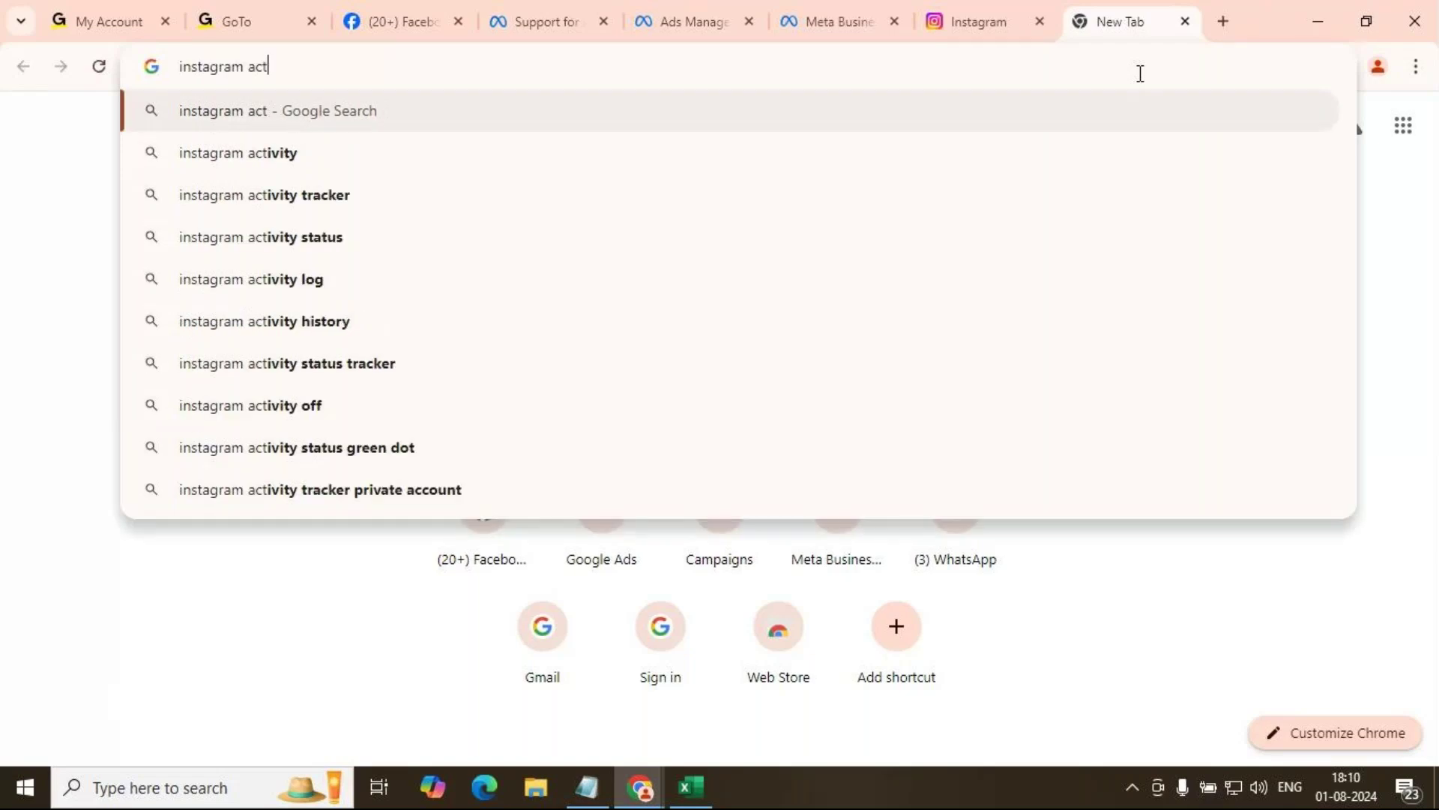
text(ive users)
key(Return)
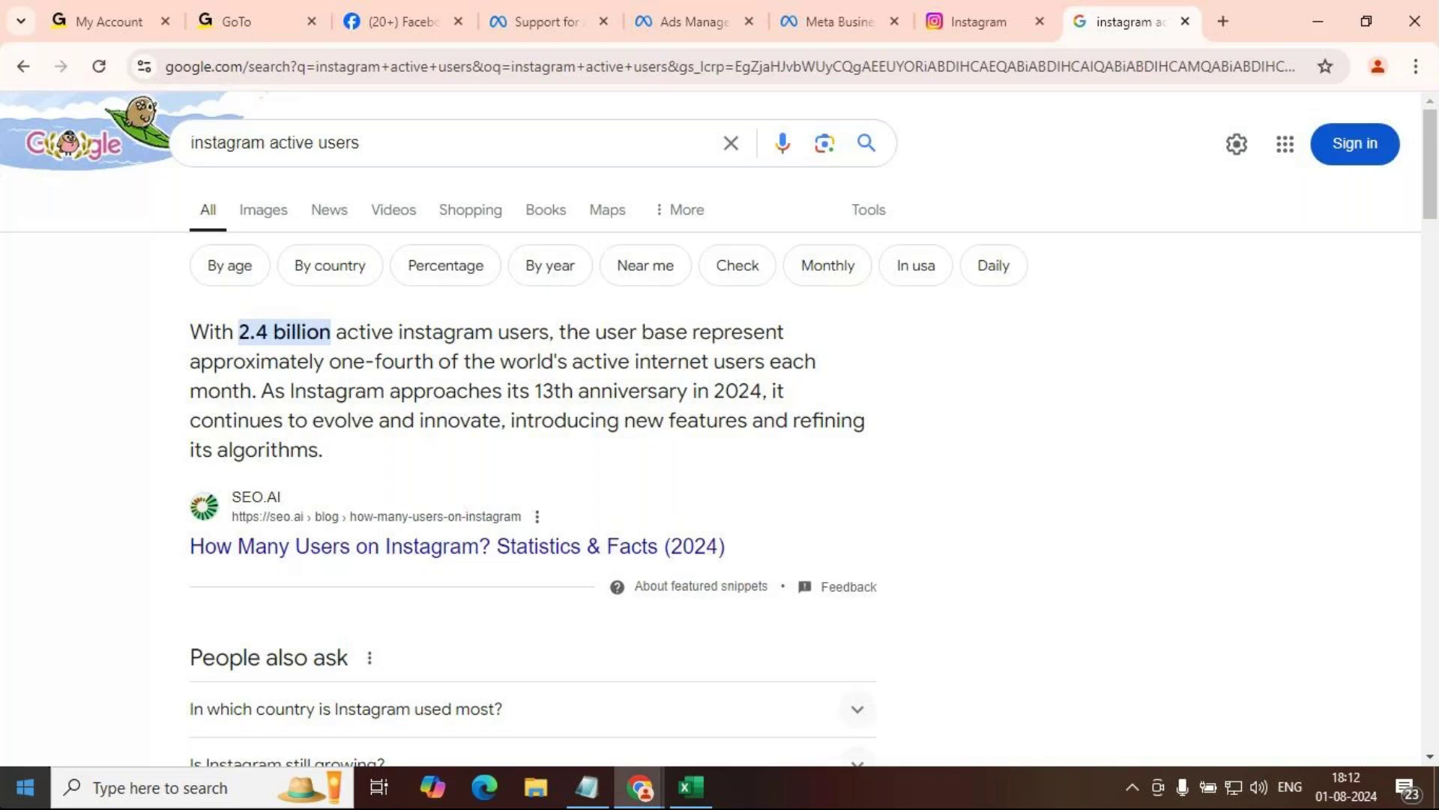
click(588, 787)
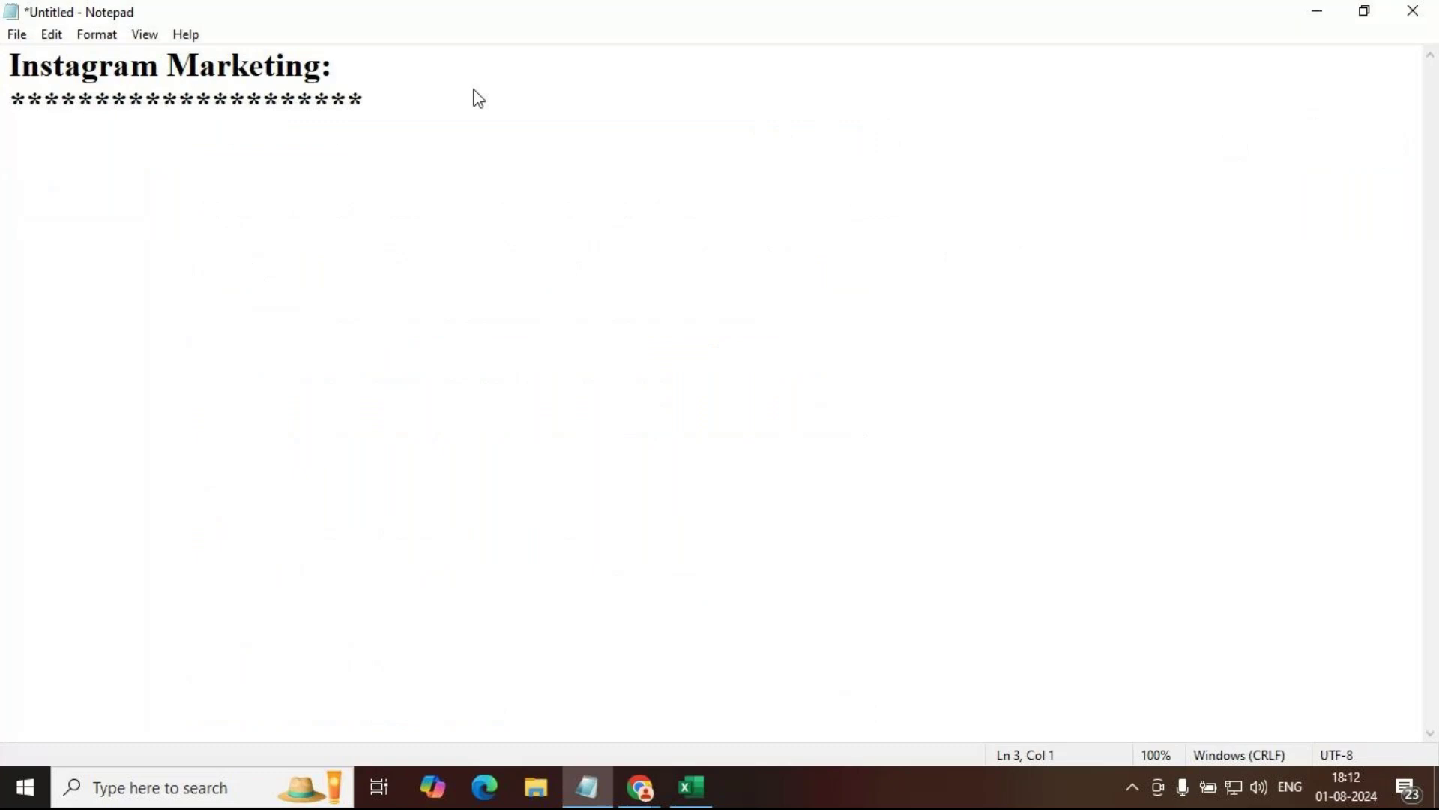
Step: Add a 'Policies and Guidelines' heading below the asterisks, followed by a 'community Guidlines:' line
key(Up)
key(Return)
text(Poli)
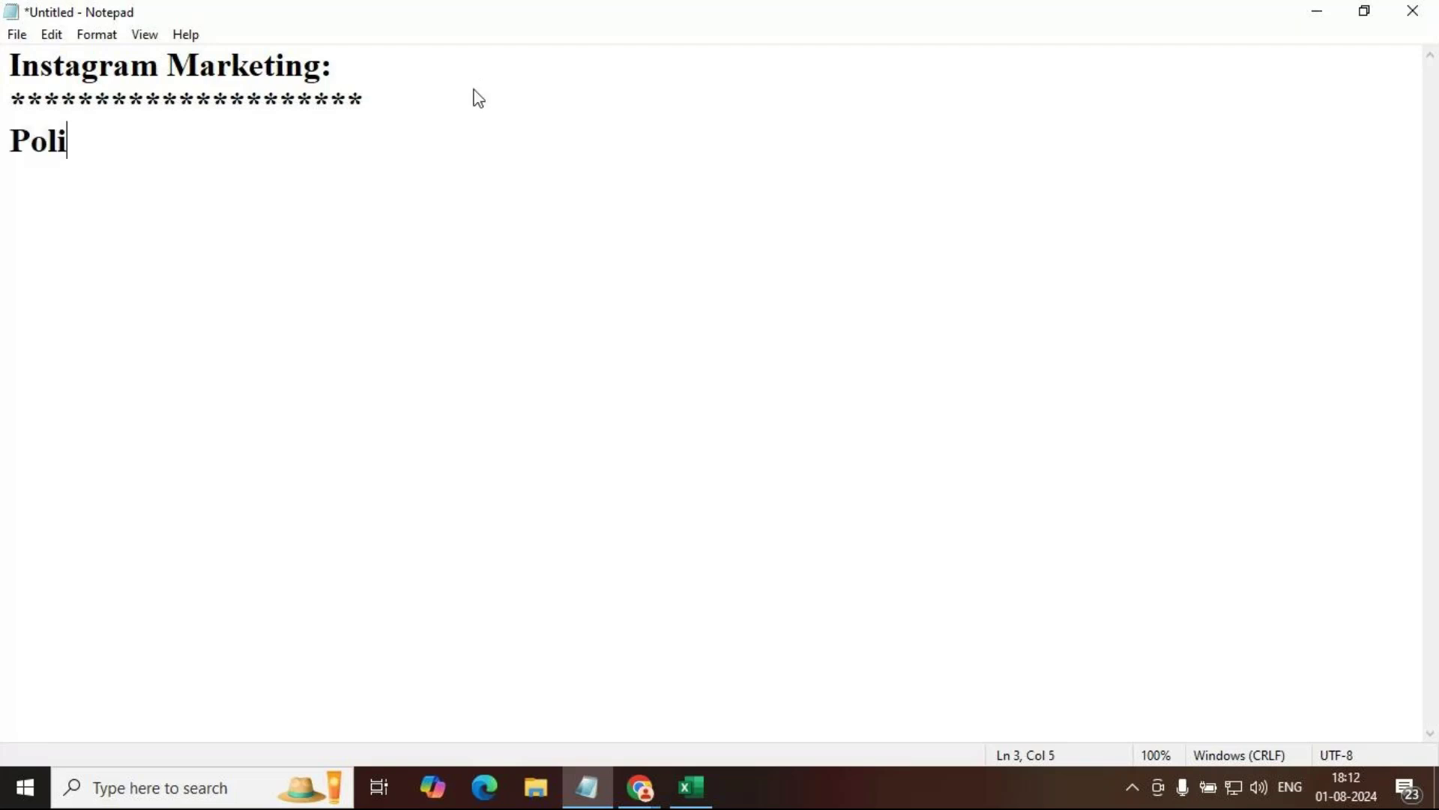
text(cies )
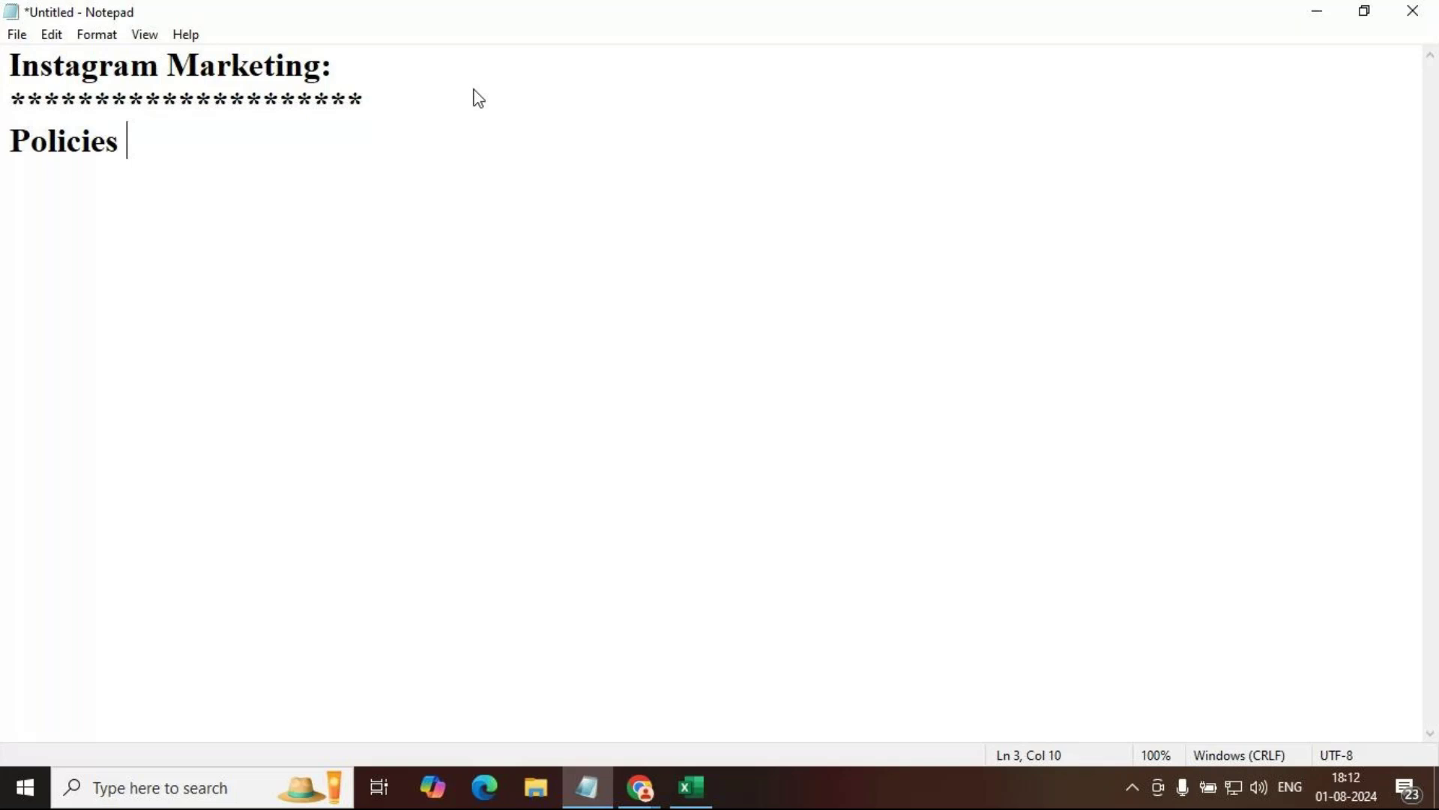
text(and Guidelines)
key(Return)
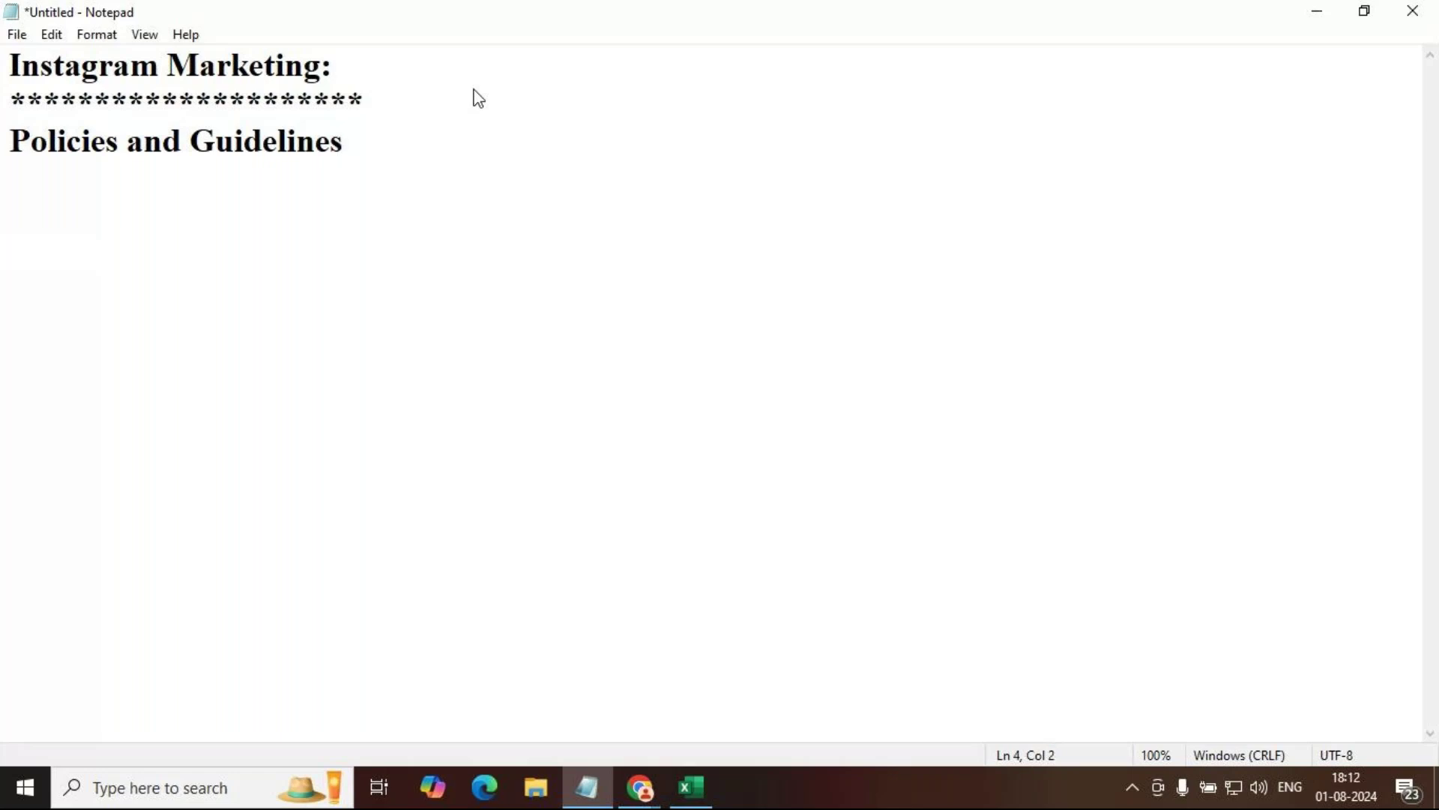
text(1. C)
key(BackSpace)
key(BackSpace)
key(BackSpace)
key(BackSpace)
key(BackSpace)
text(community Guidline)
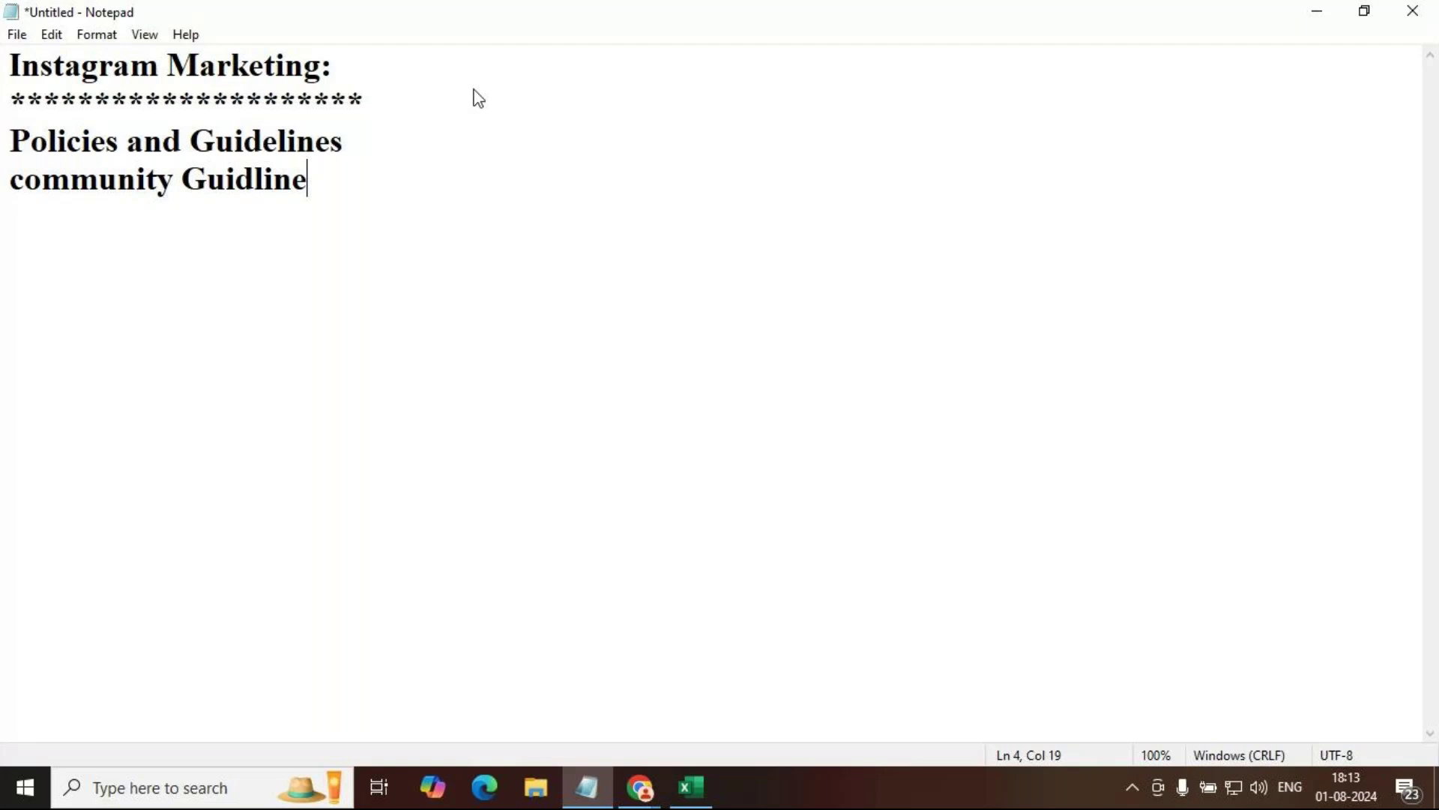
text(s:)
key(Return)
Step: Add indented item '1. Authenticity': users should be genuine and authentic in their interactions and content
key(Tab)
text(1. Authen)
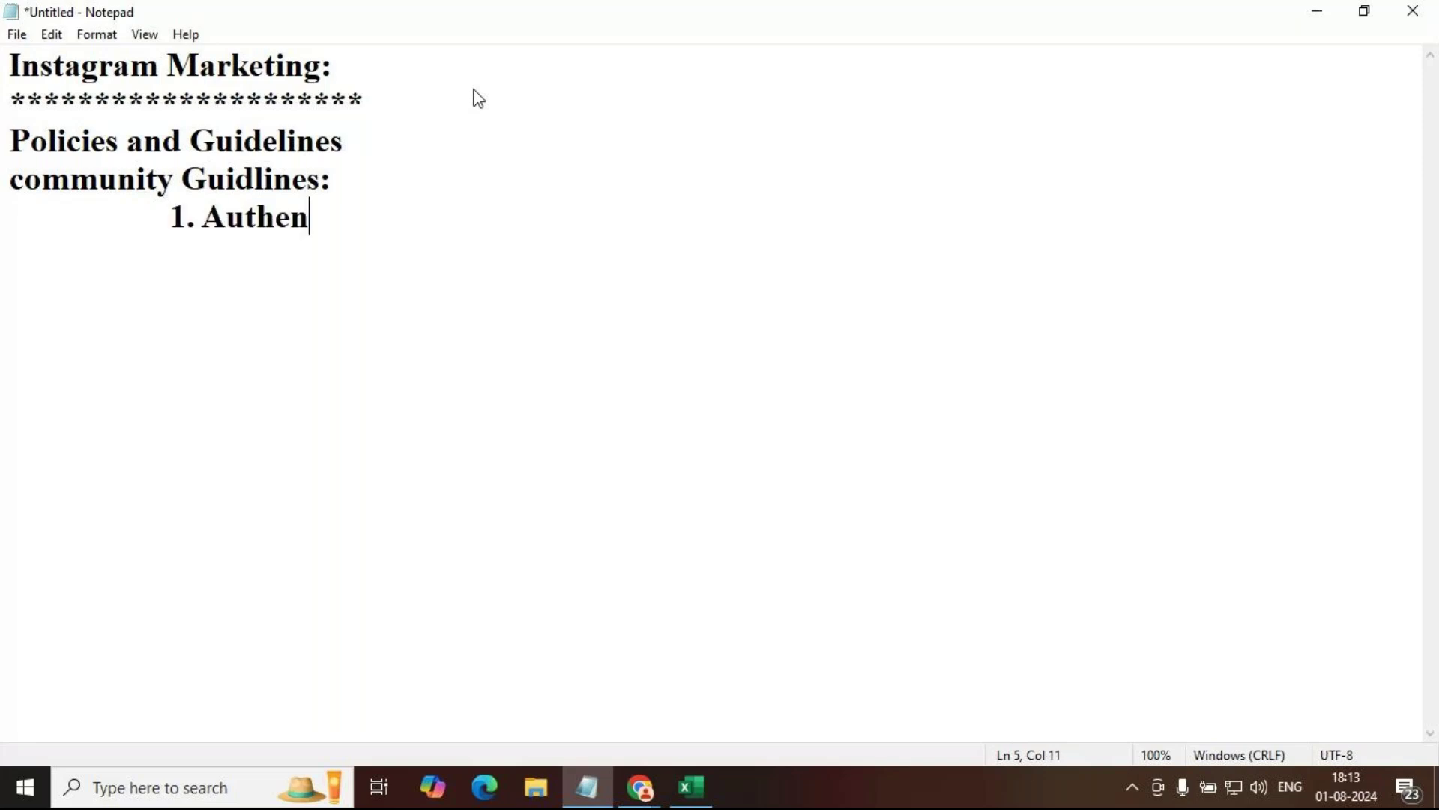
text(ticity)
key(Return)
key(Tab)
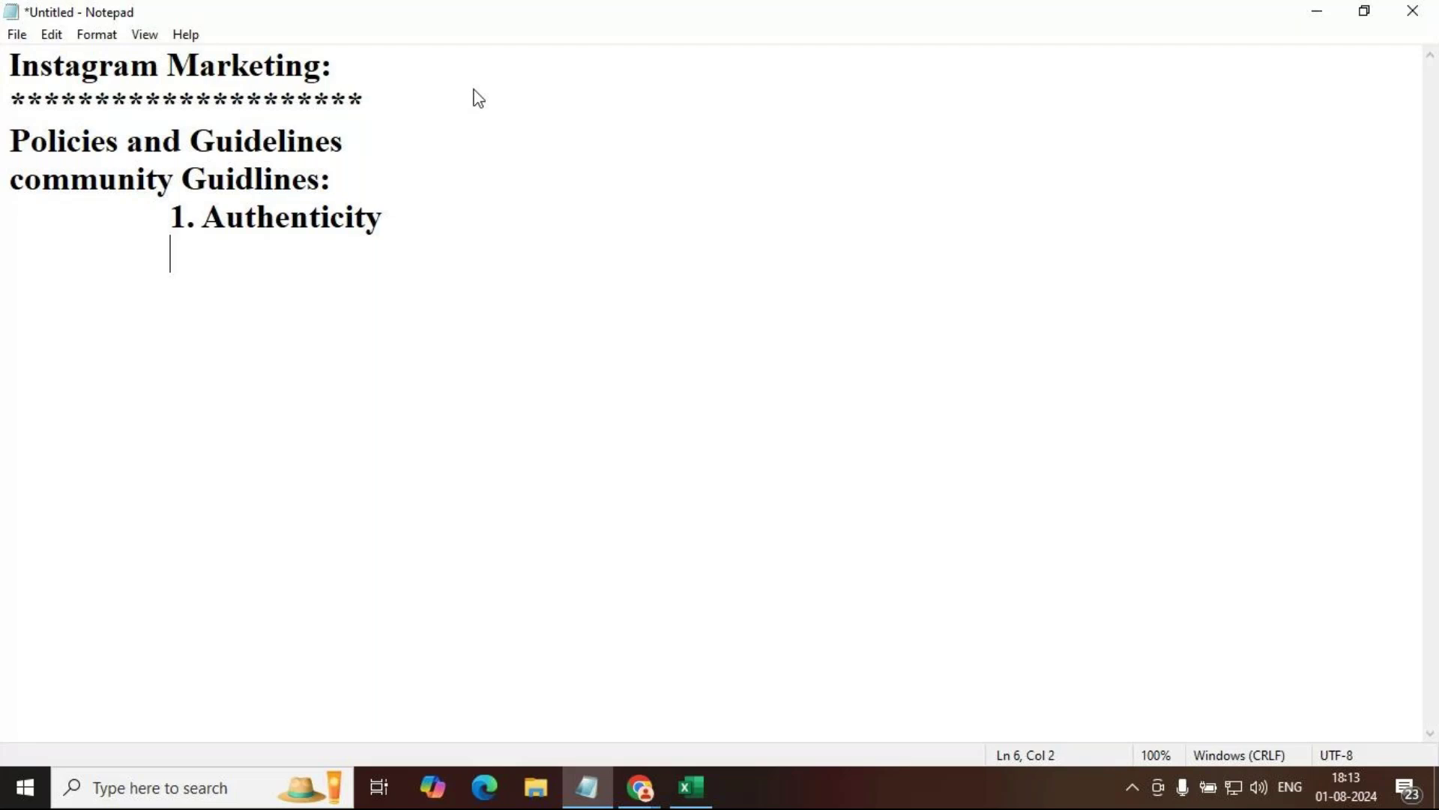
text(User s)
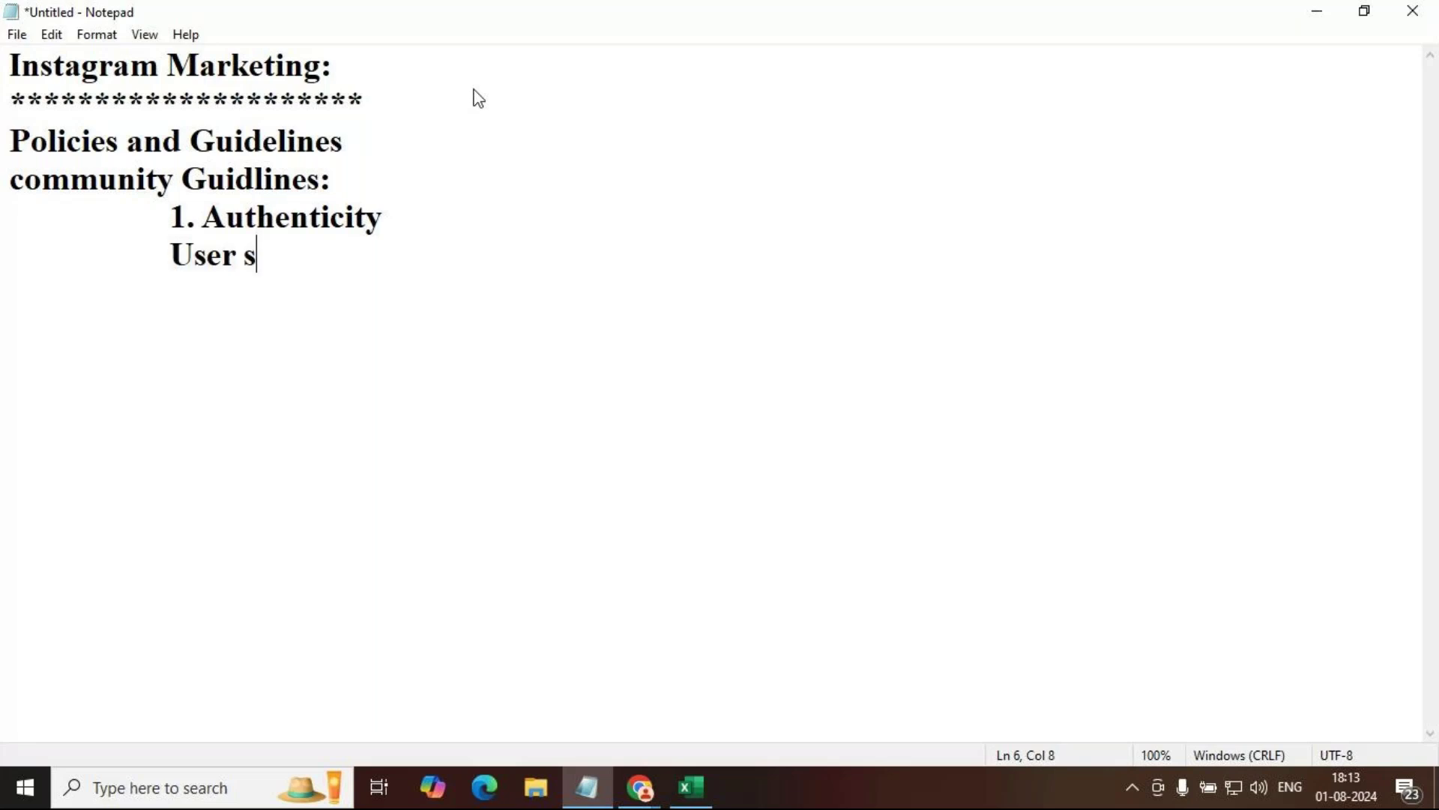
text(hould be geniu)
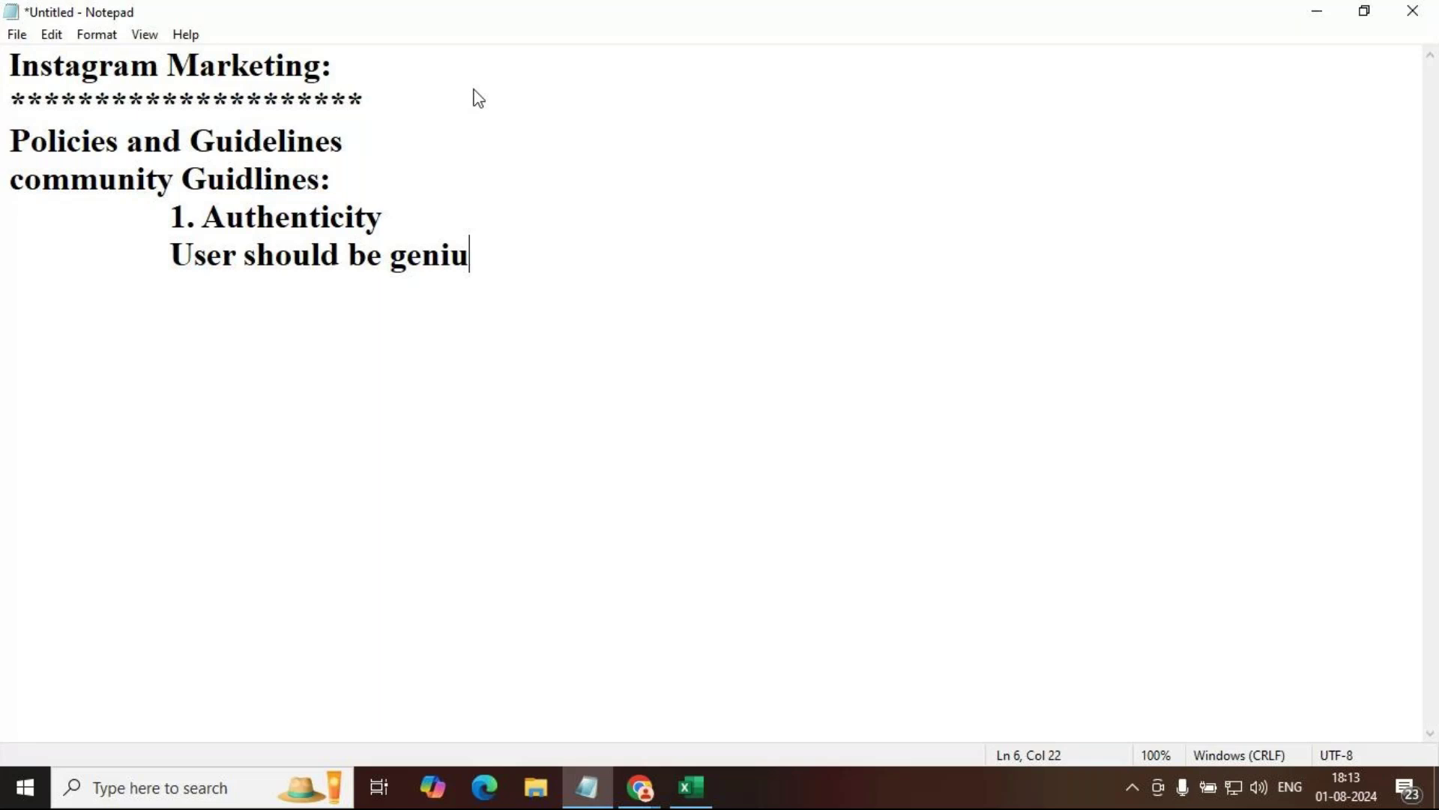
text(ne and authti)
key(BackSpace)
key(BackSpace)
key(BackSpace)
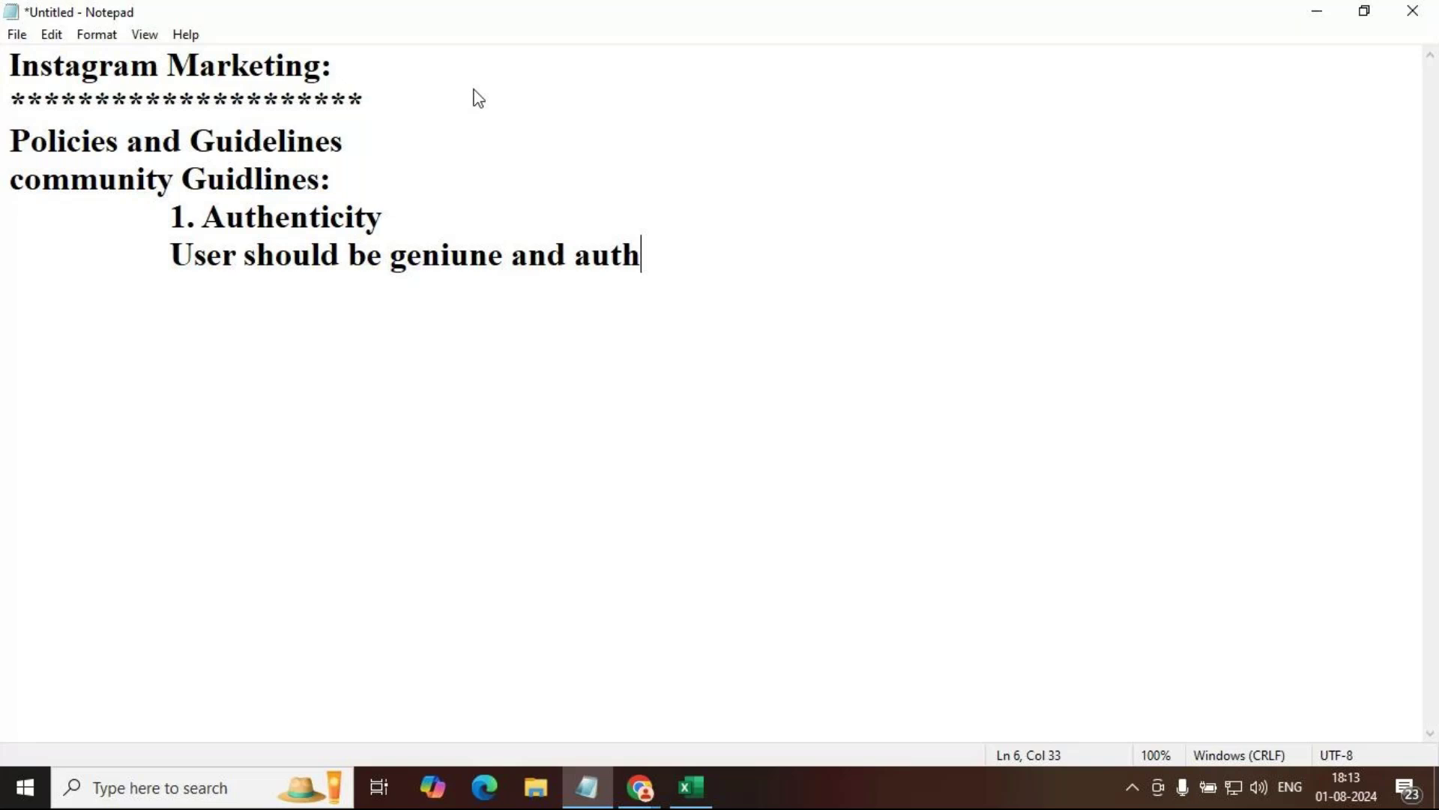
text(entic in th)
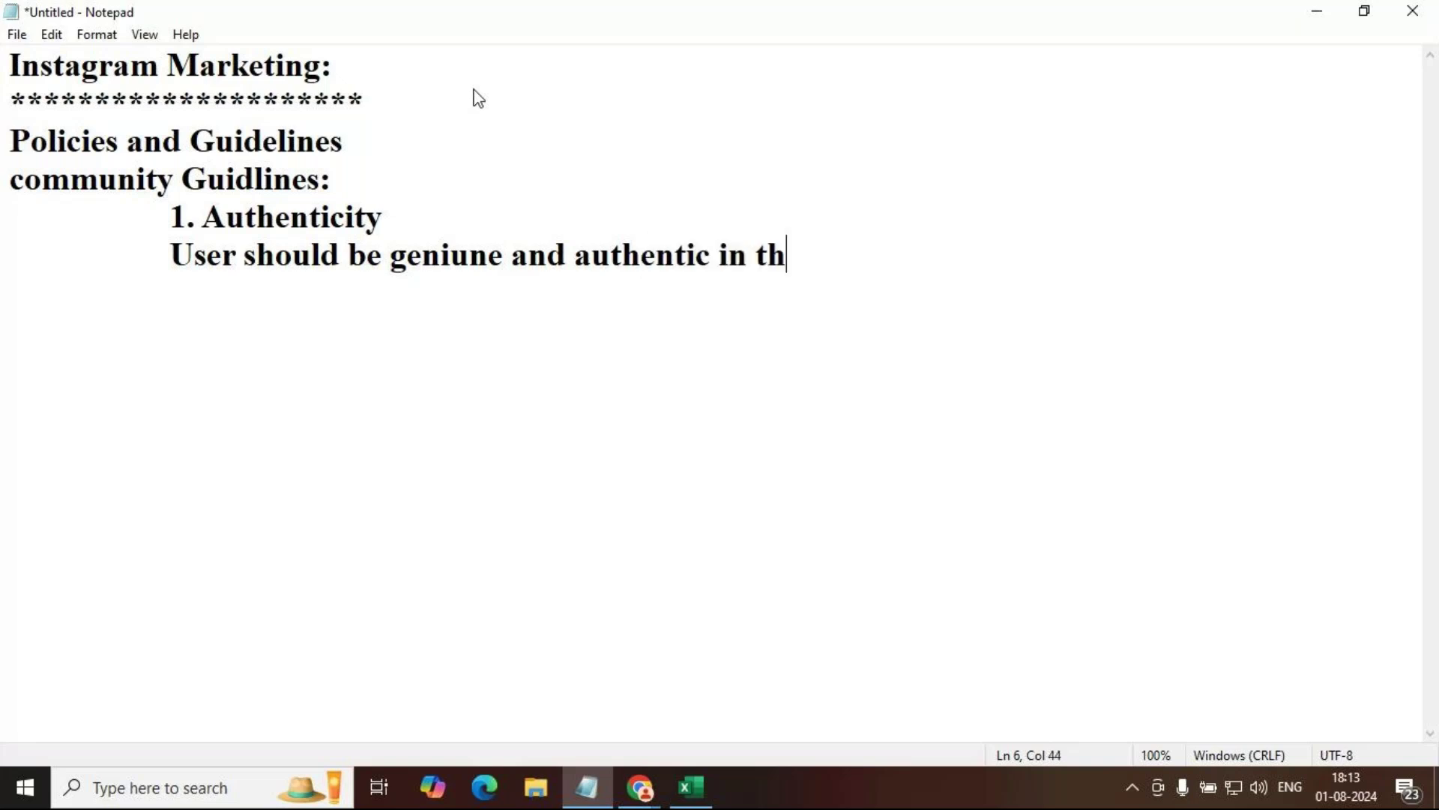
text(eir)
key(Return)
text(interactions and cont)
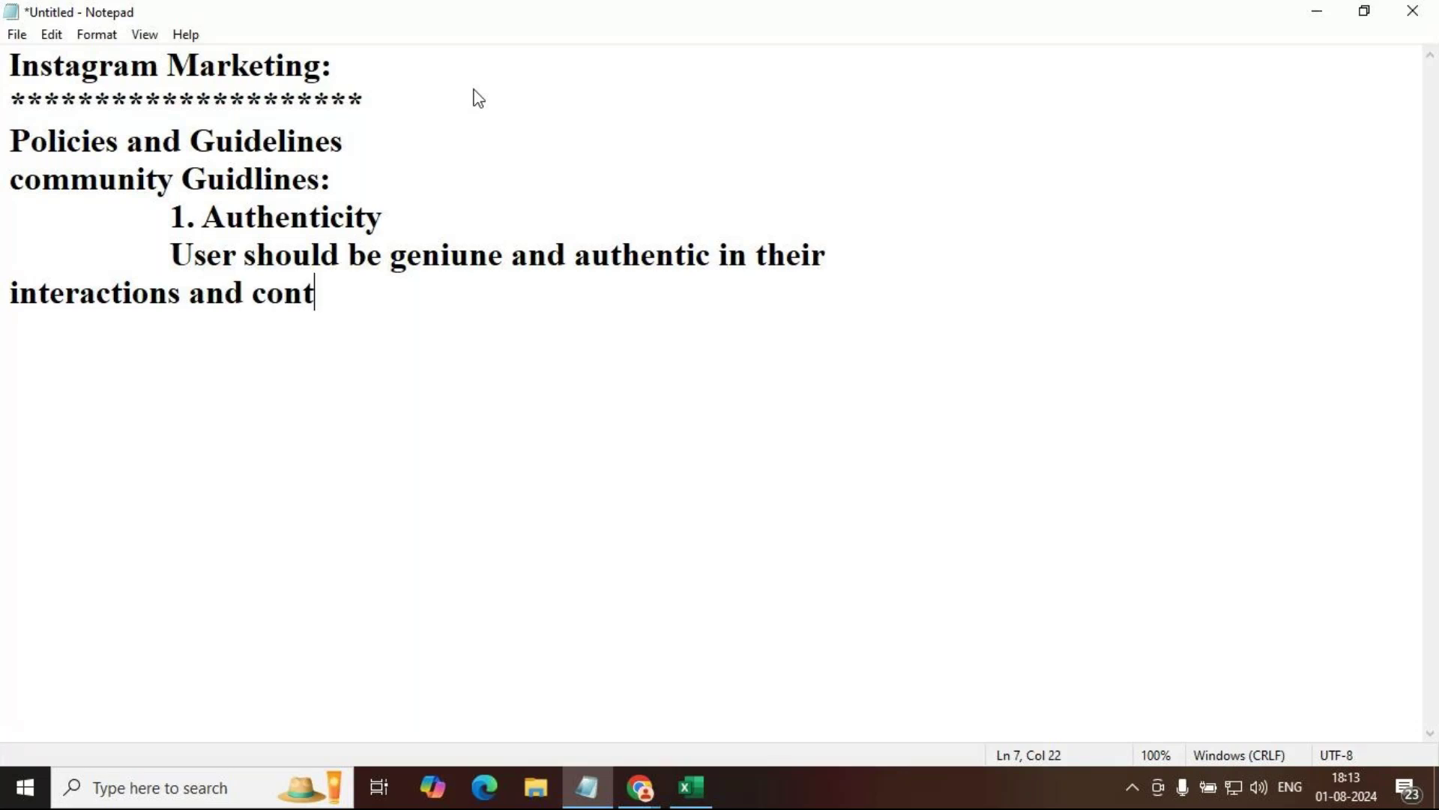
text(ent)
Step: Start the indented second item '2. Safety:' after a blank line
key(Return)
key(Return)
key(Tab)
text(2. S)
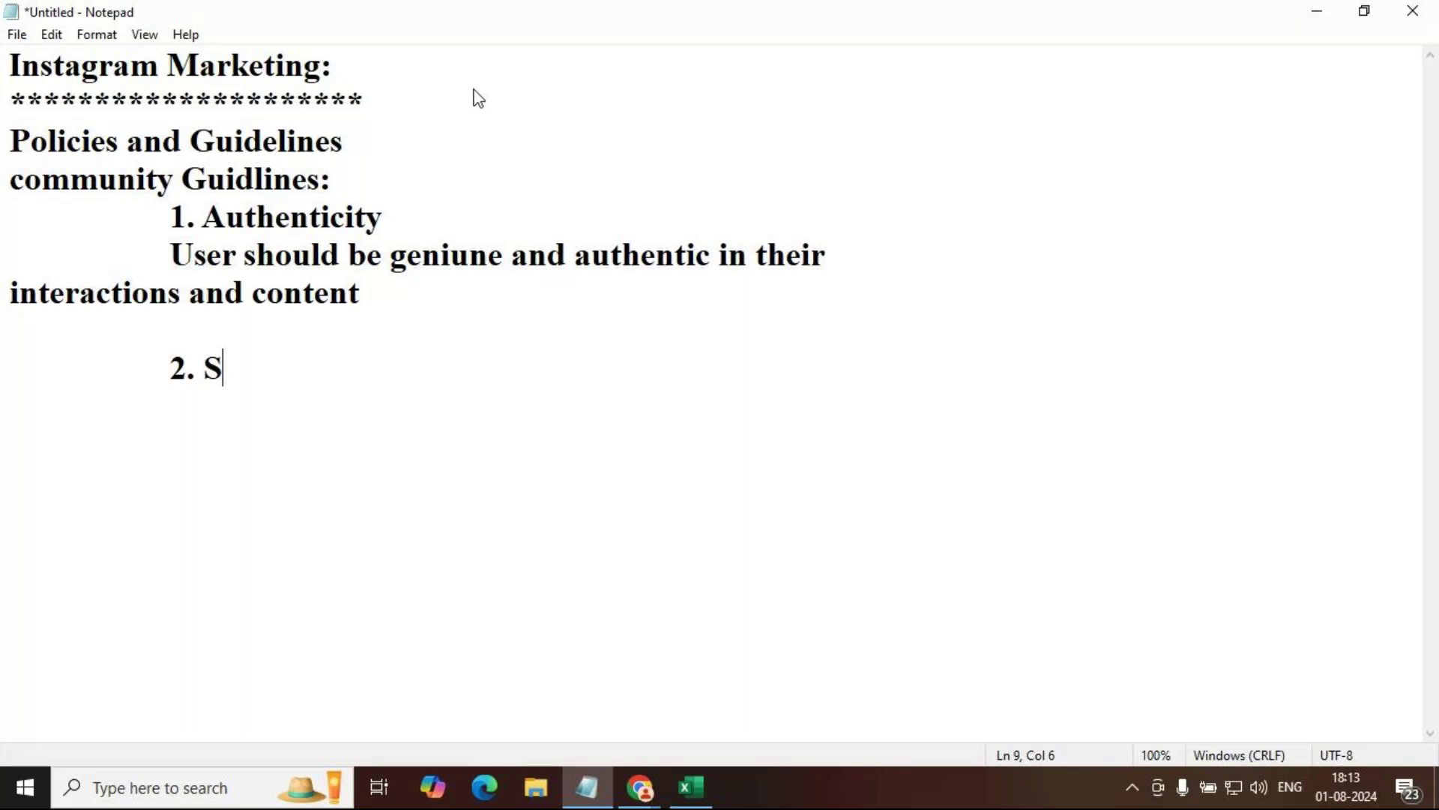
text(afety:)
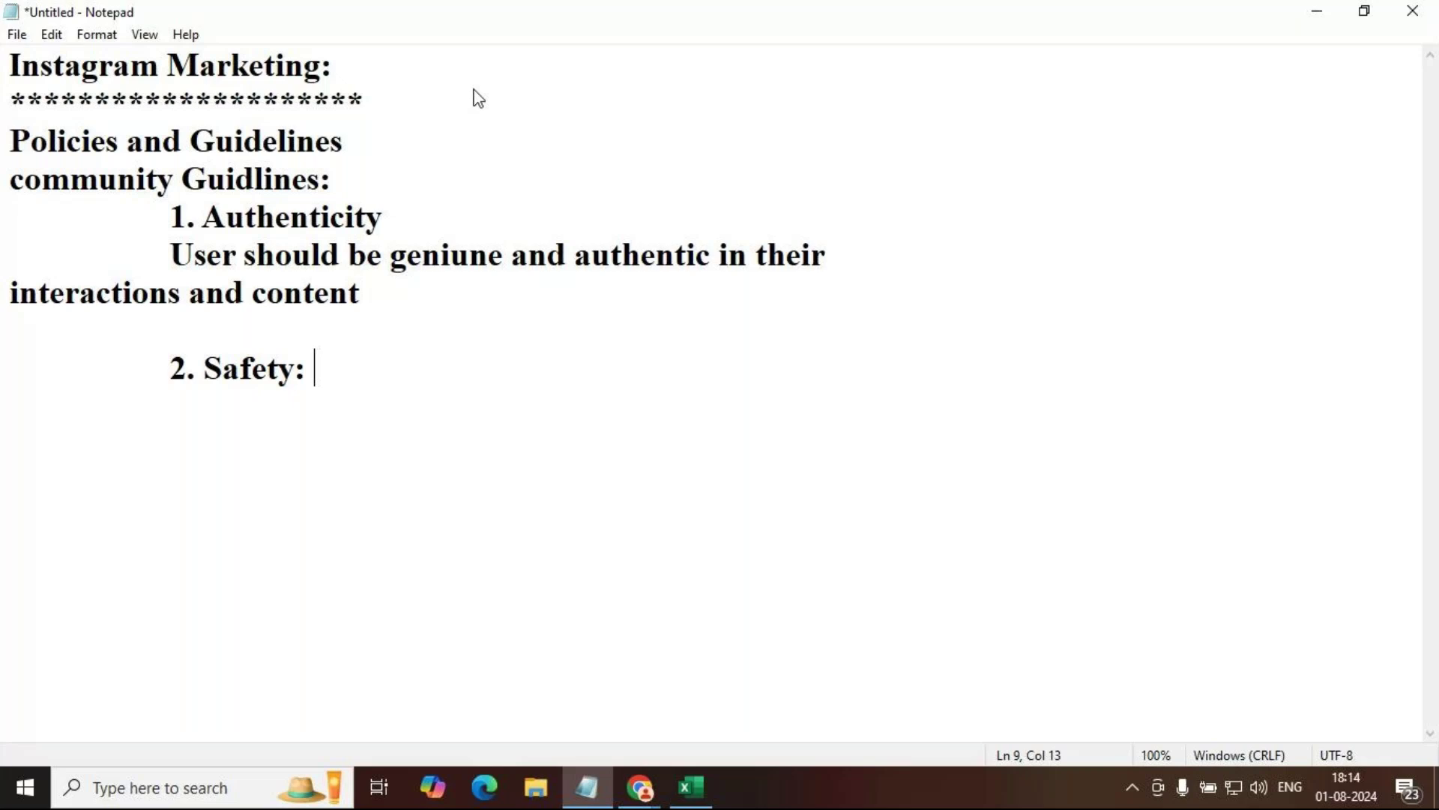
Step: Describe Safety: users should refrain from threatening, harassing, or promoting violence against others
key(Return)
text(User)
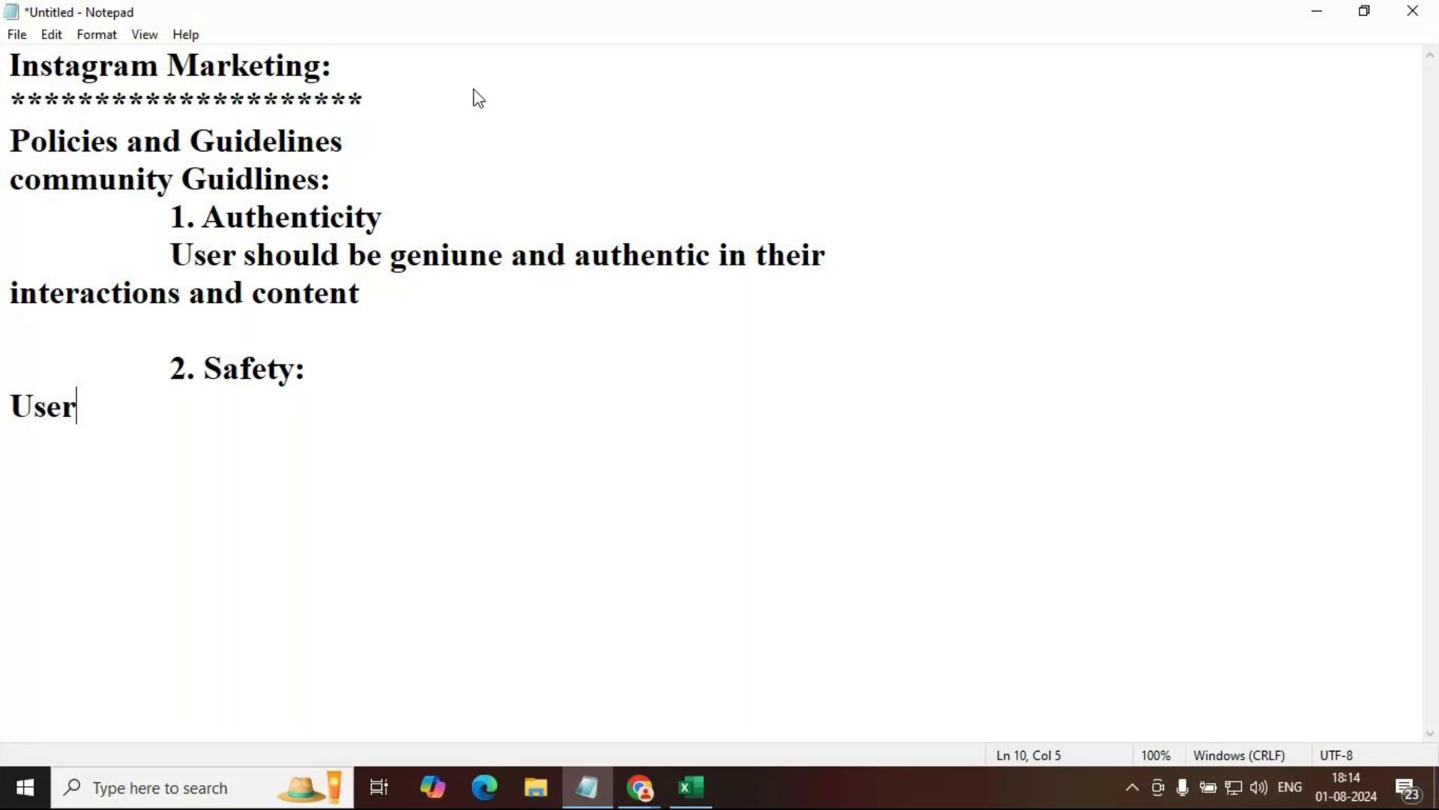
text(s should refrain from )
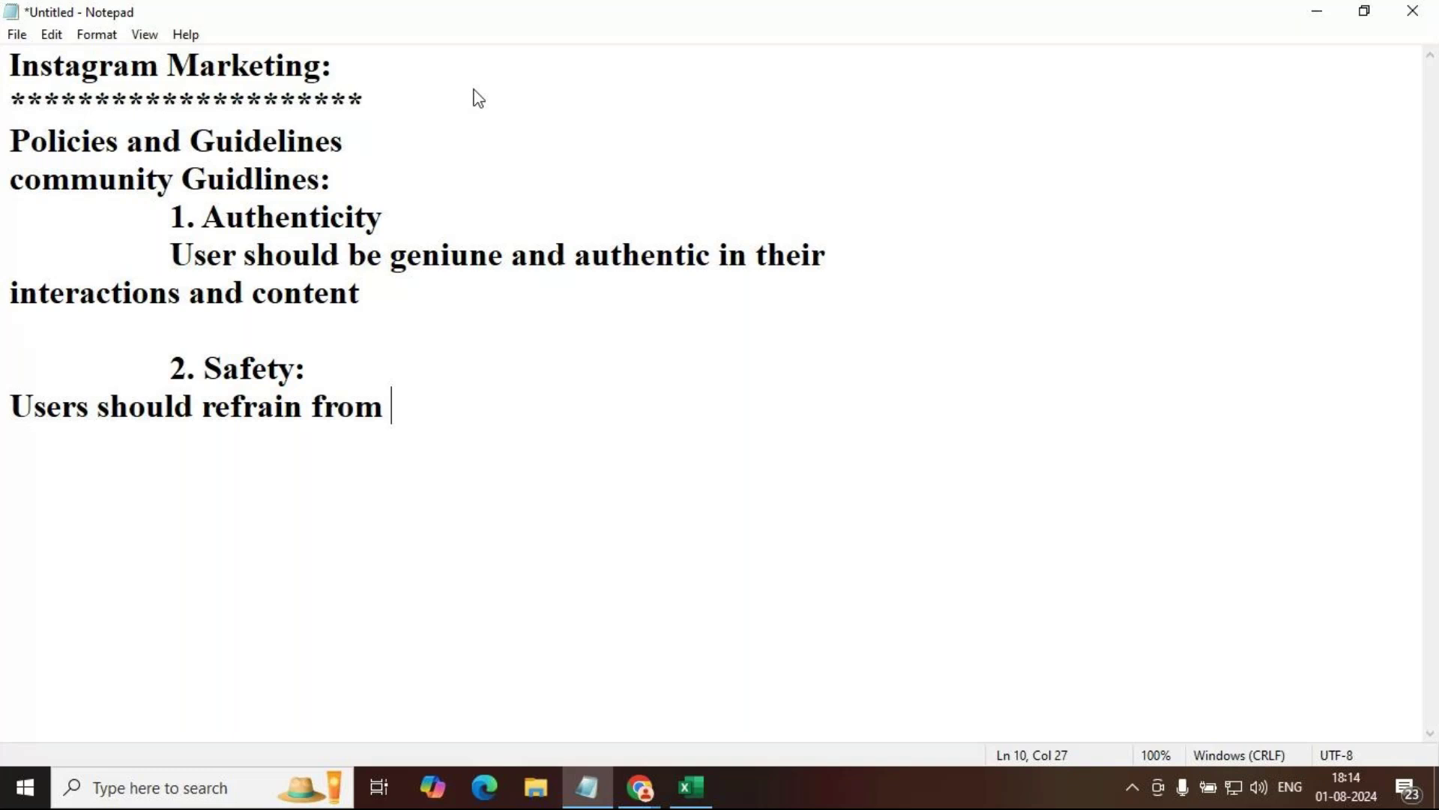
text(threatening,)
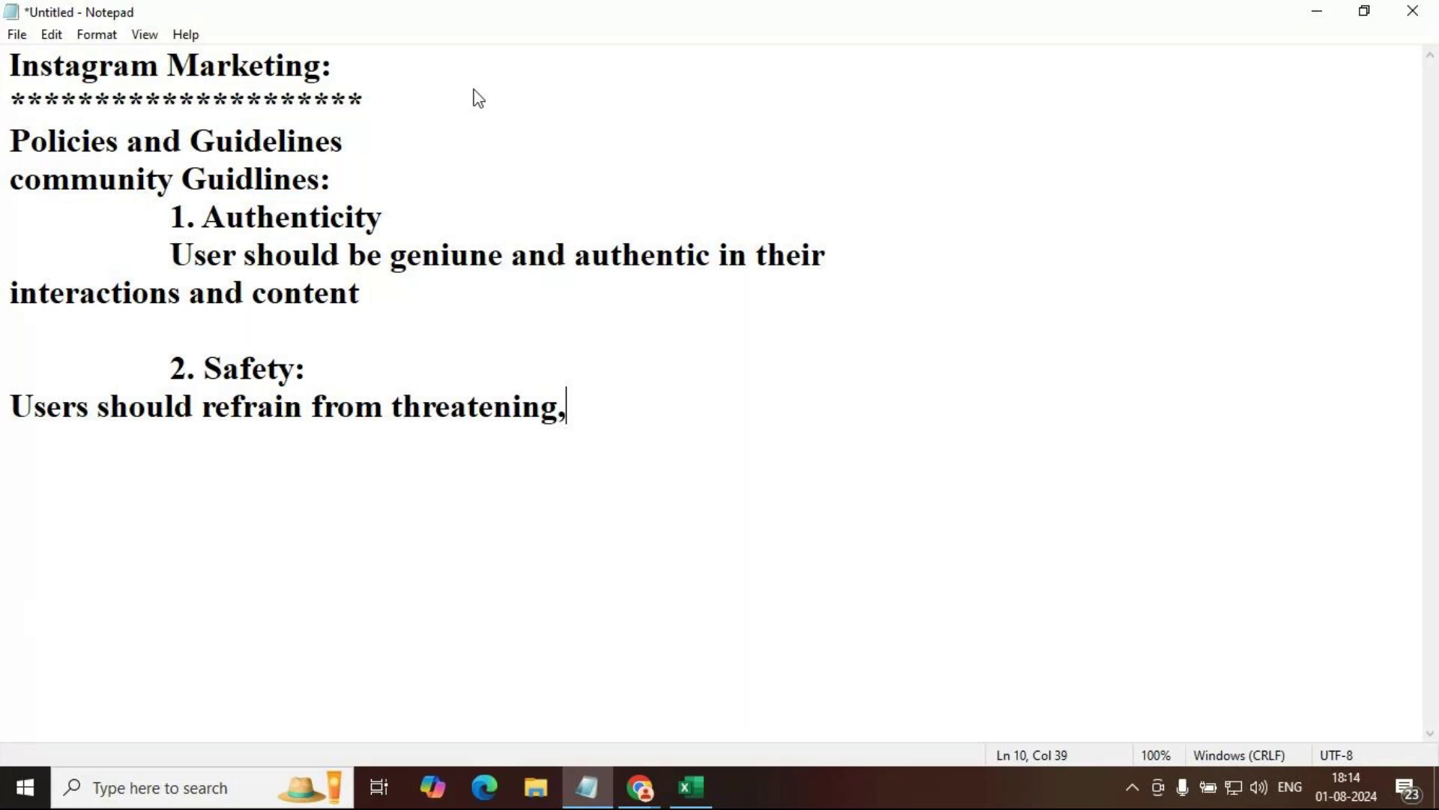
text( harassing, or promo)
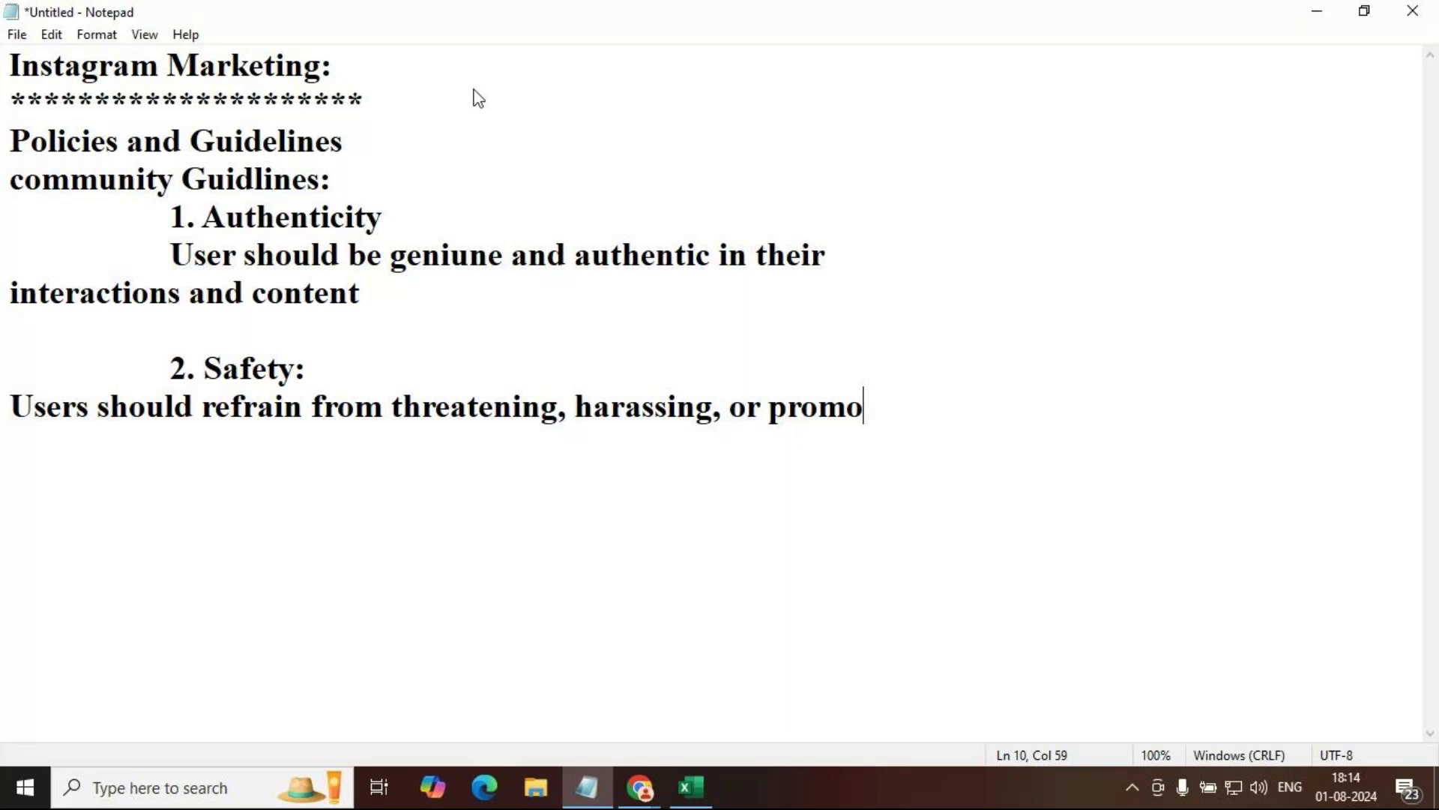
text(ting)
key(Return)
text(viole)
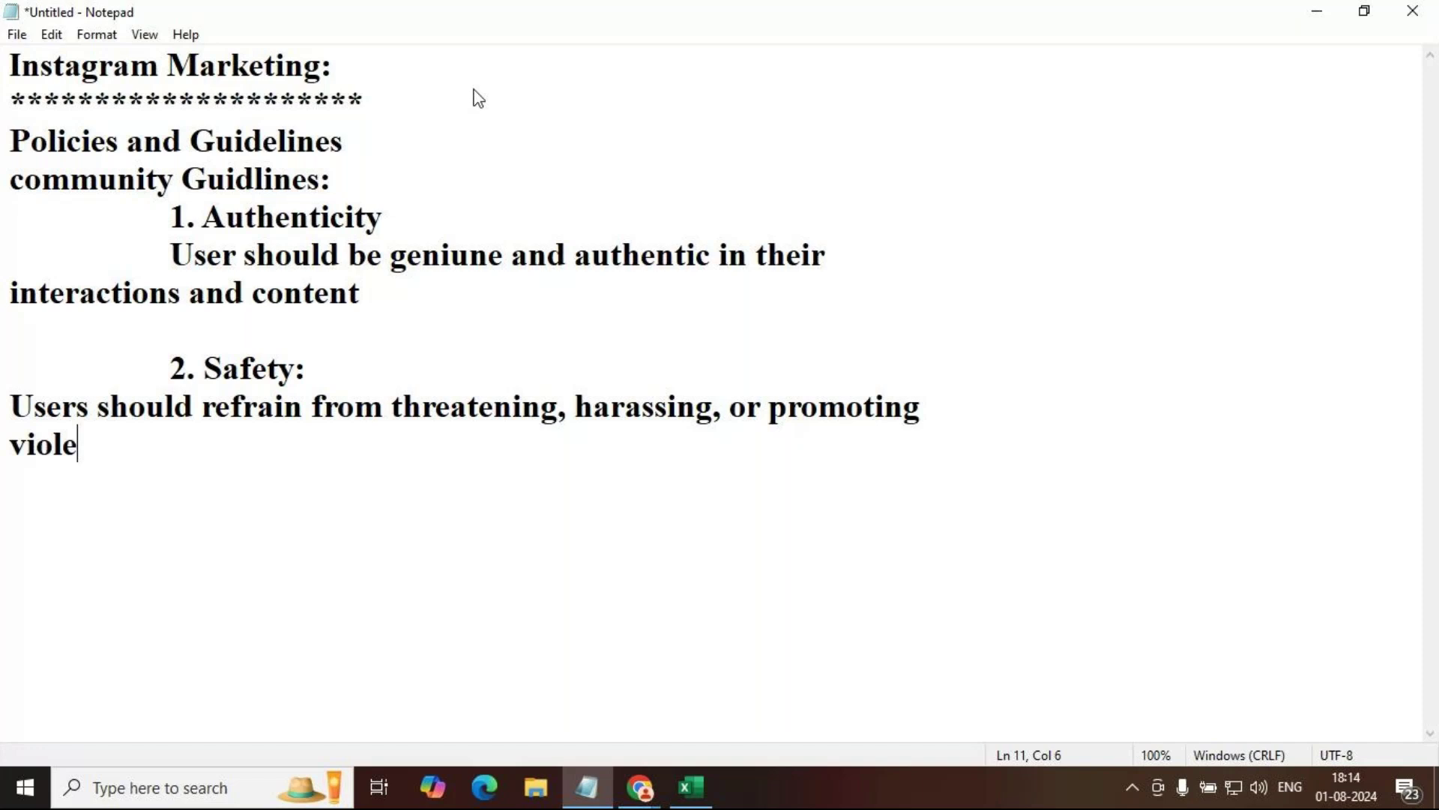
text(nce again)
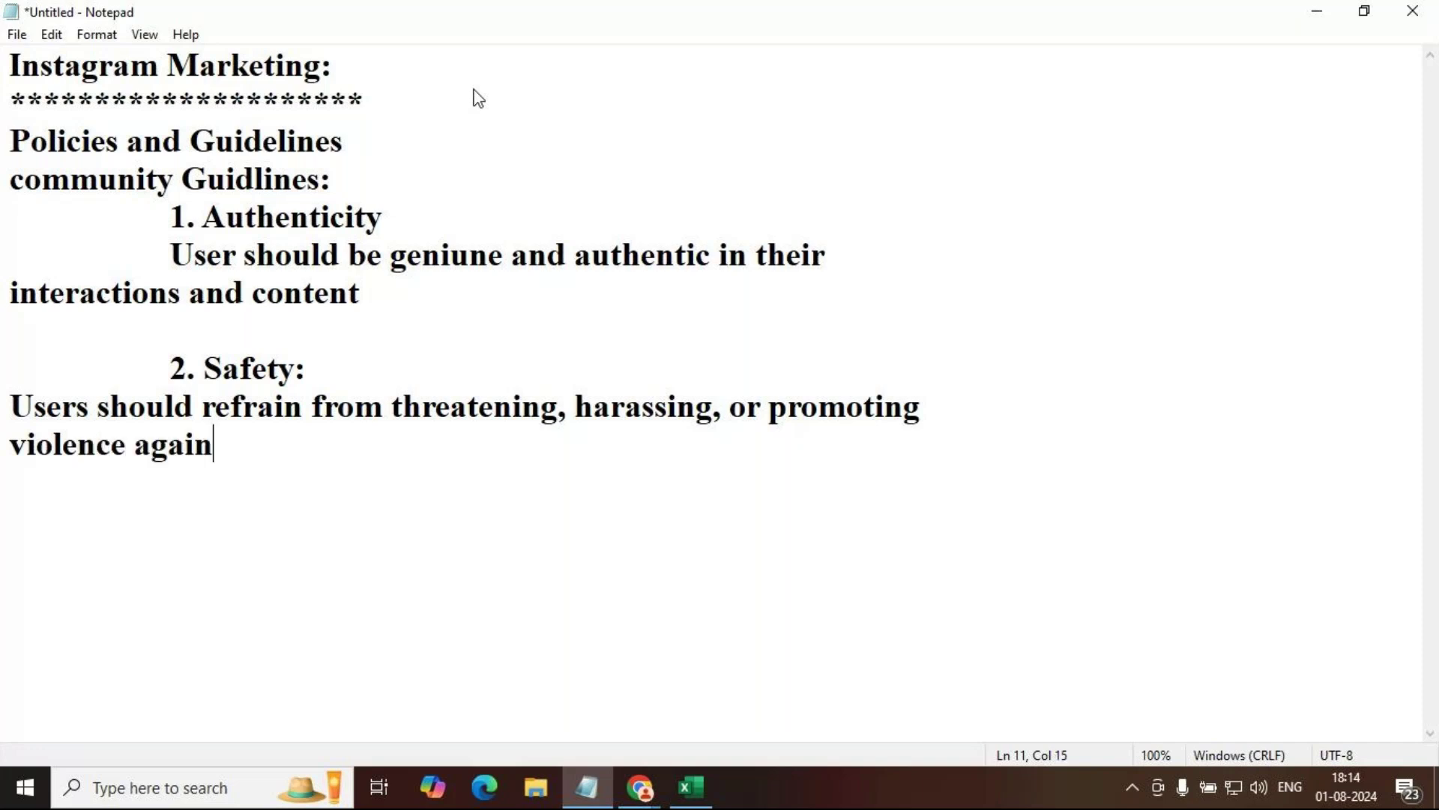
text(st others.)
Step: Start the indented third item '3. Privacy:' after a blank line
key(Return)
key(Return)
key(Tab)
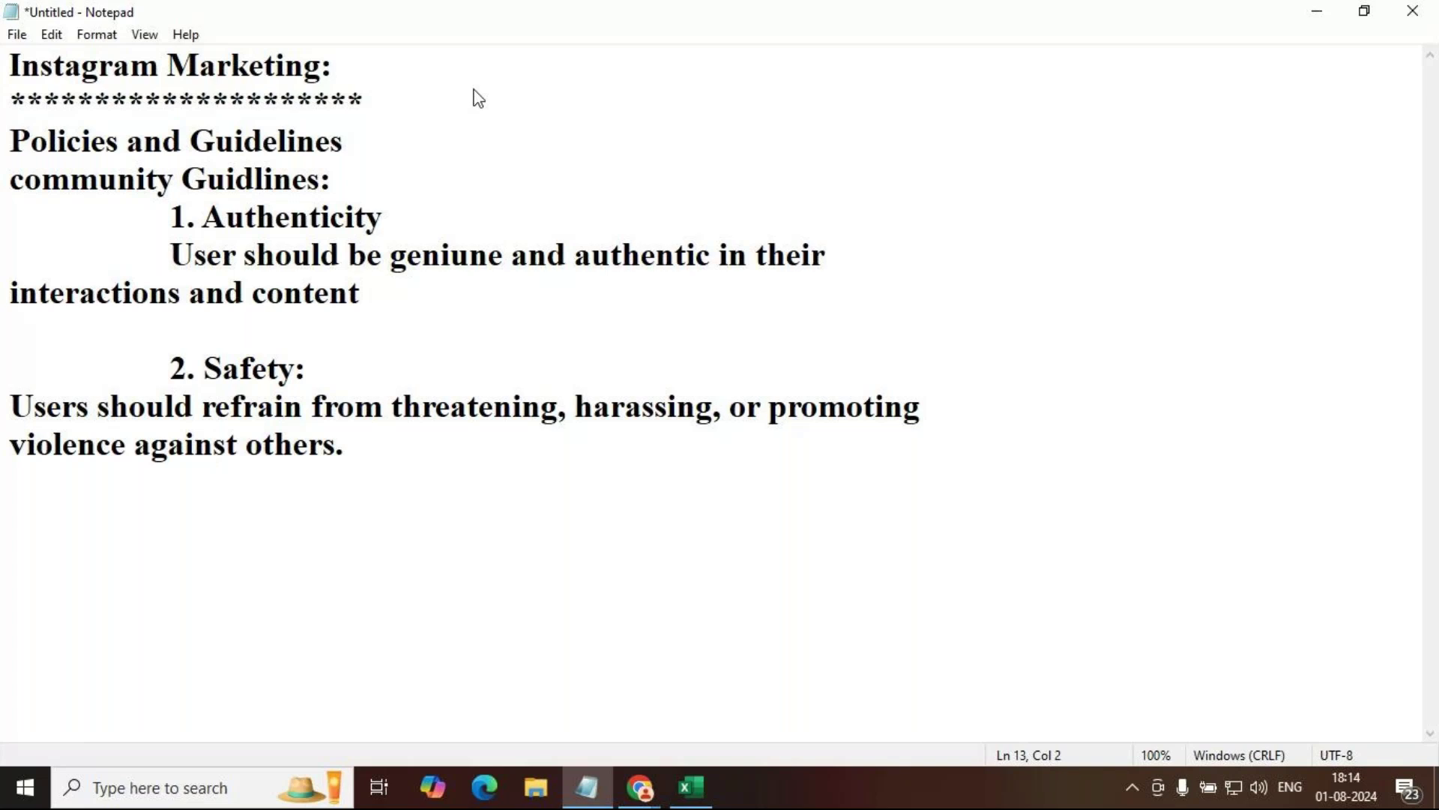
text(3. Privacy:)
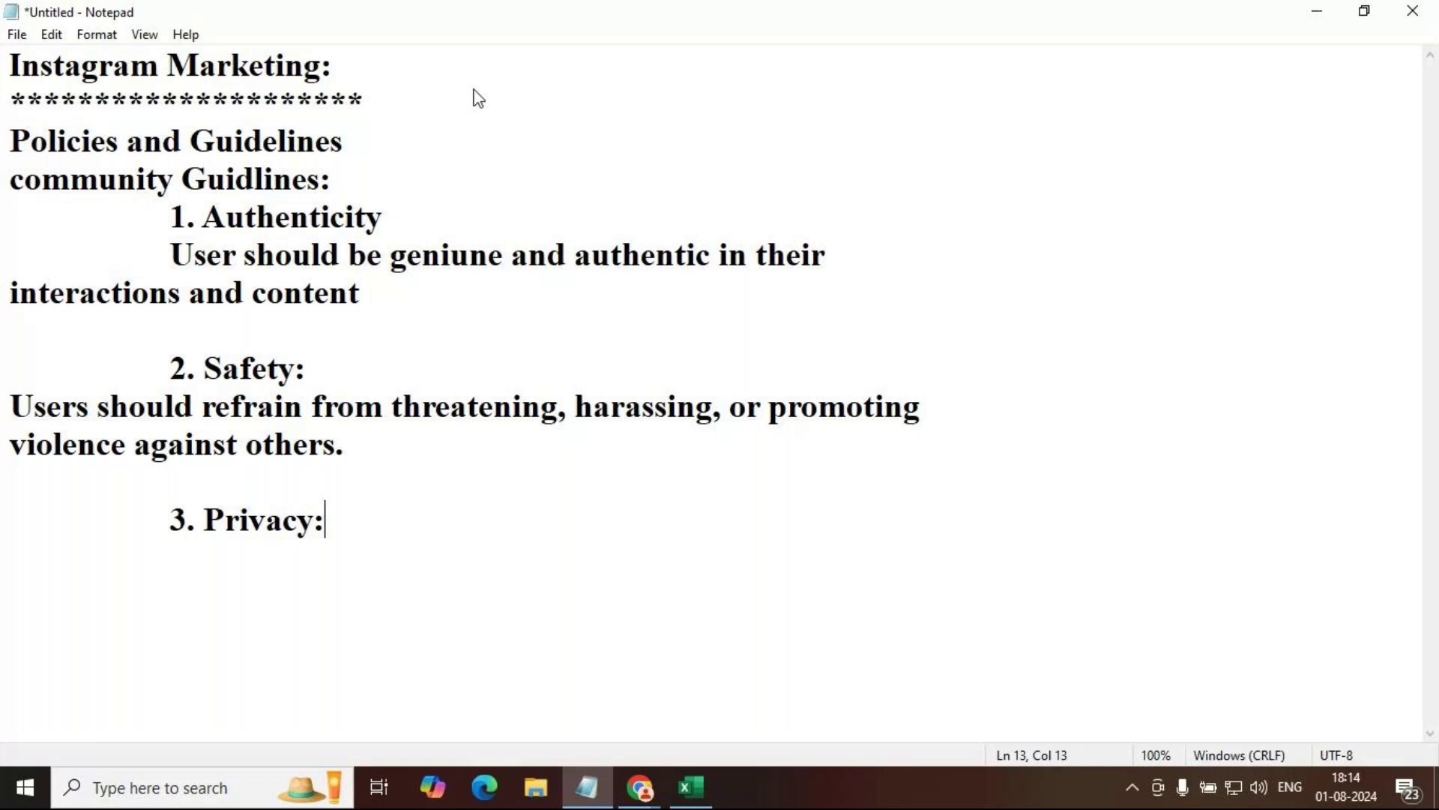
Step: Describe Privacy: users should respect others' privacy and not share personal information without consent
key(Return)
text(Users shou)
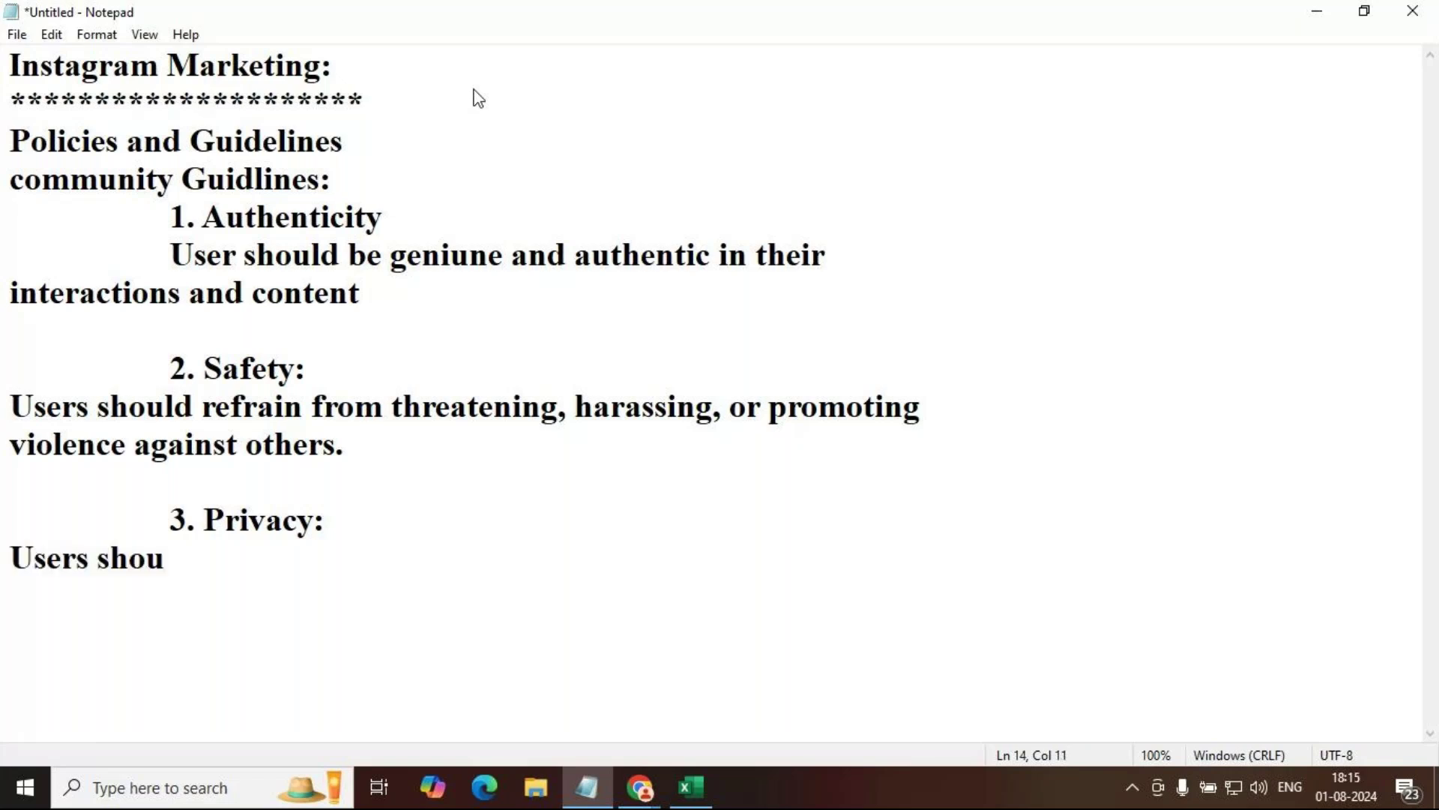
text(ld respect other)
key(BackSpace)
text(s p)
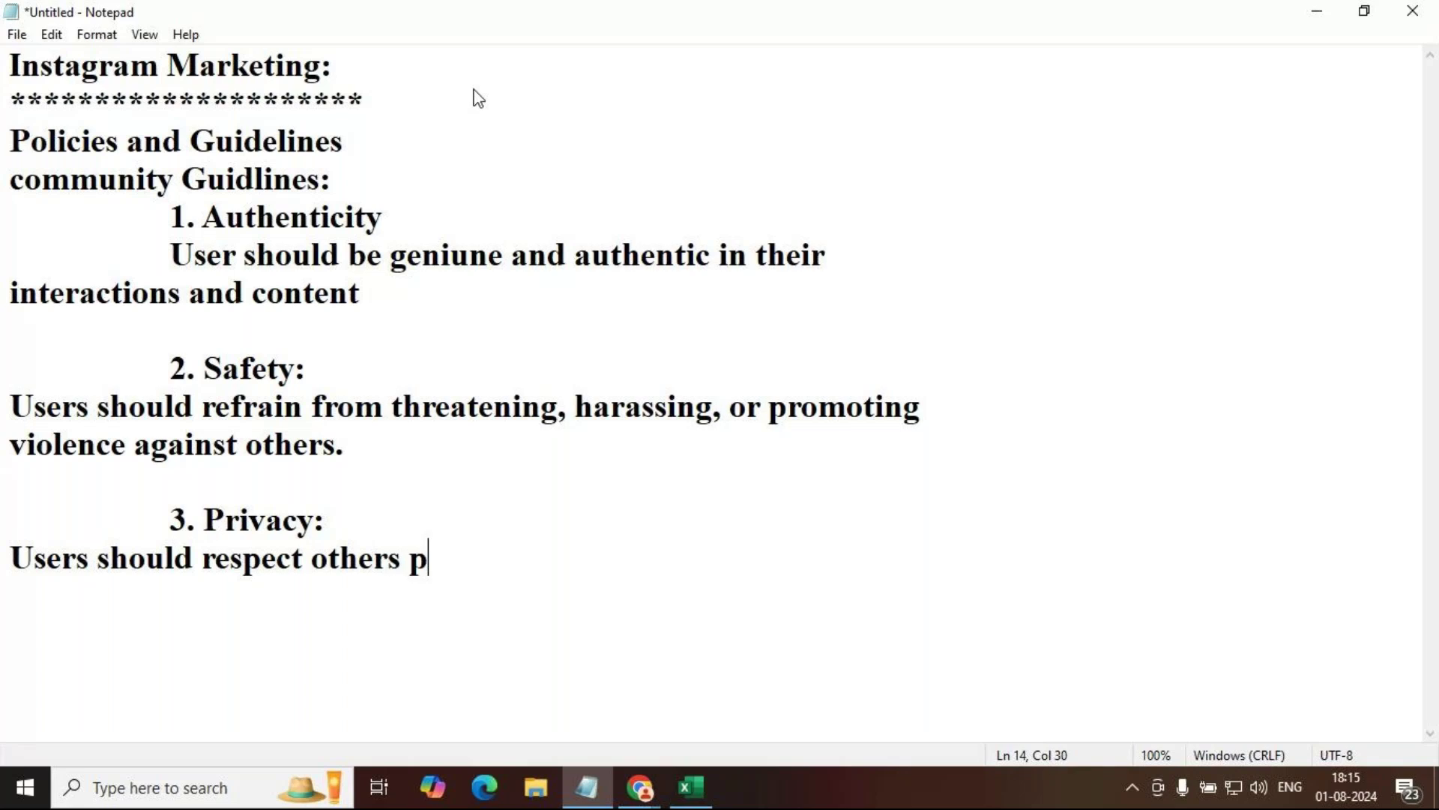
text(rivacy and refr)
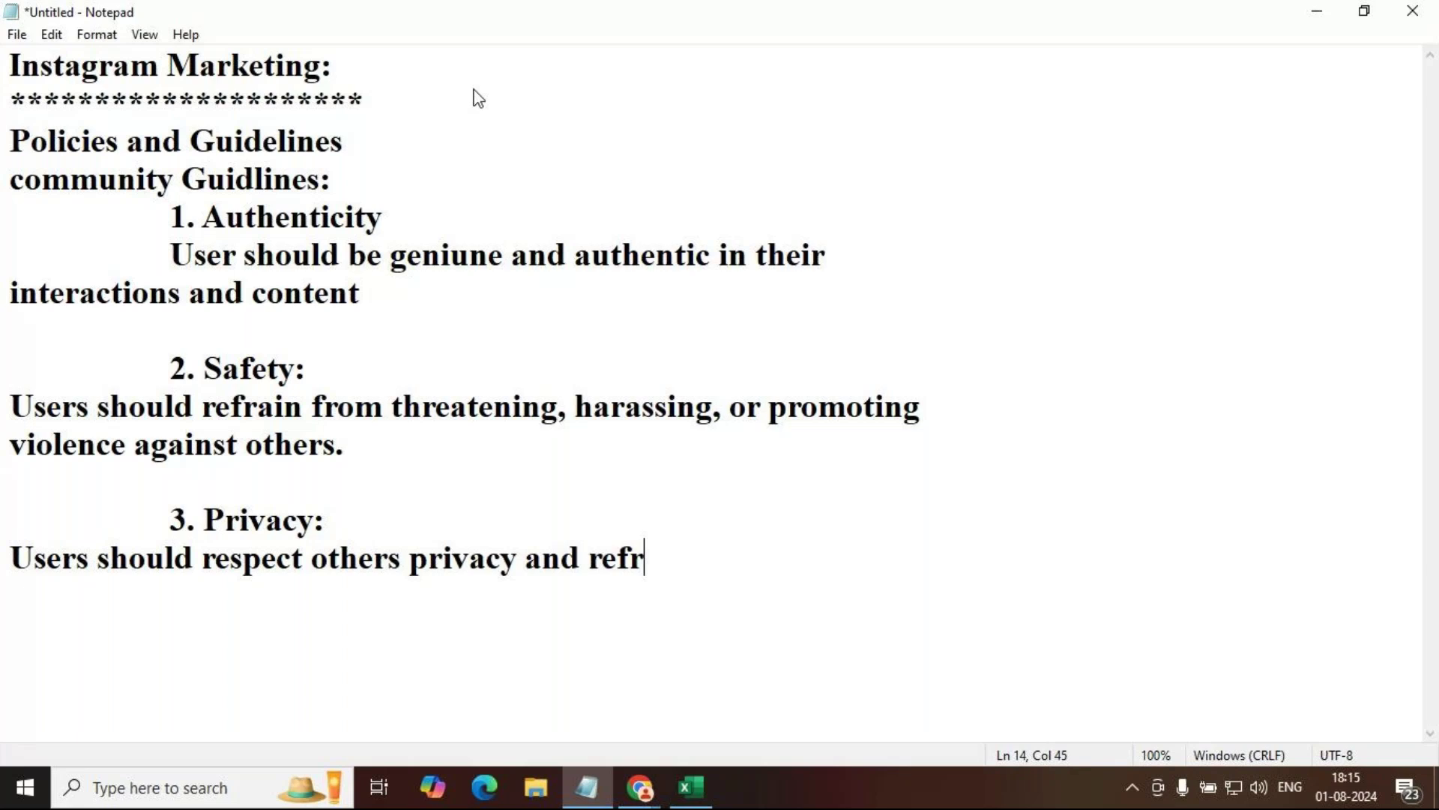
text(ain from sharing)
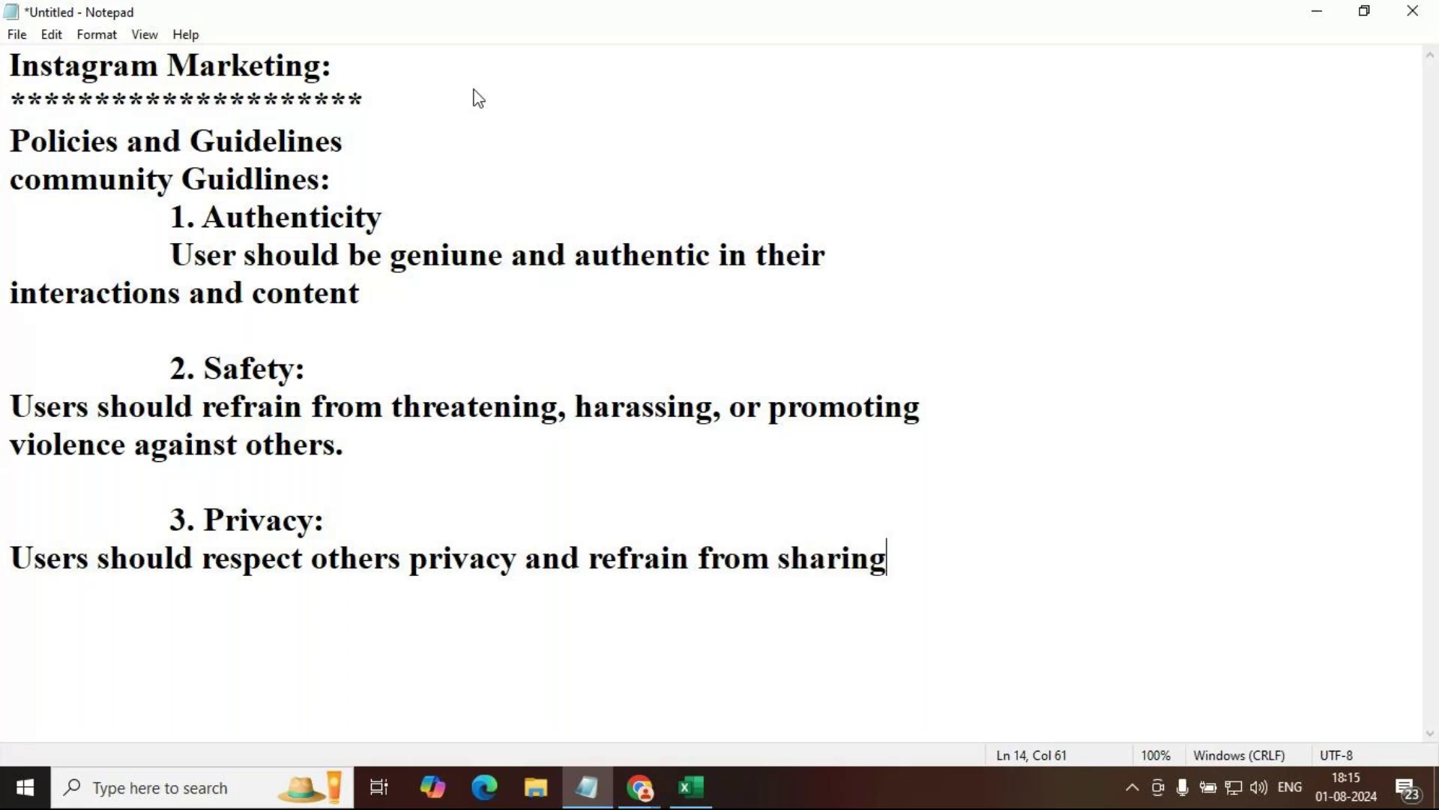
key(Return)
text(personal information wi)
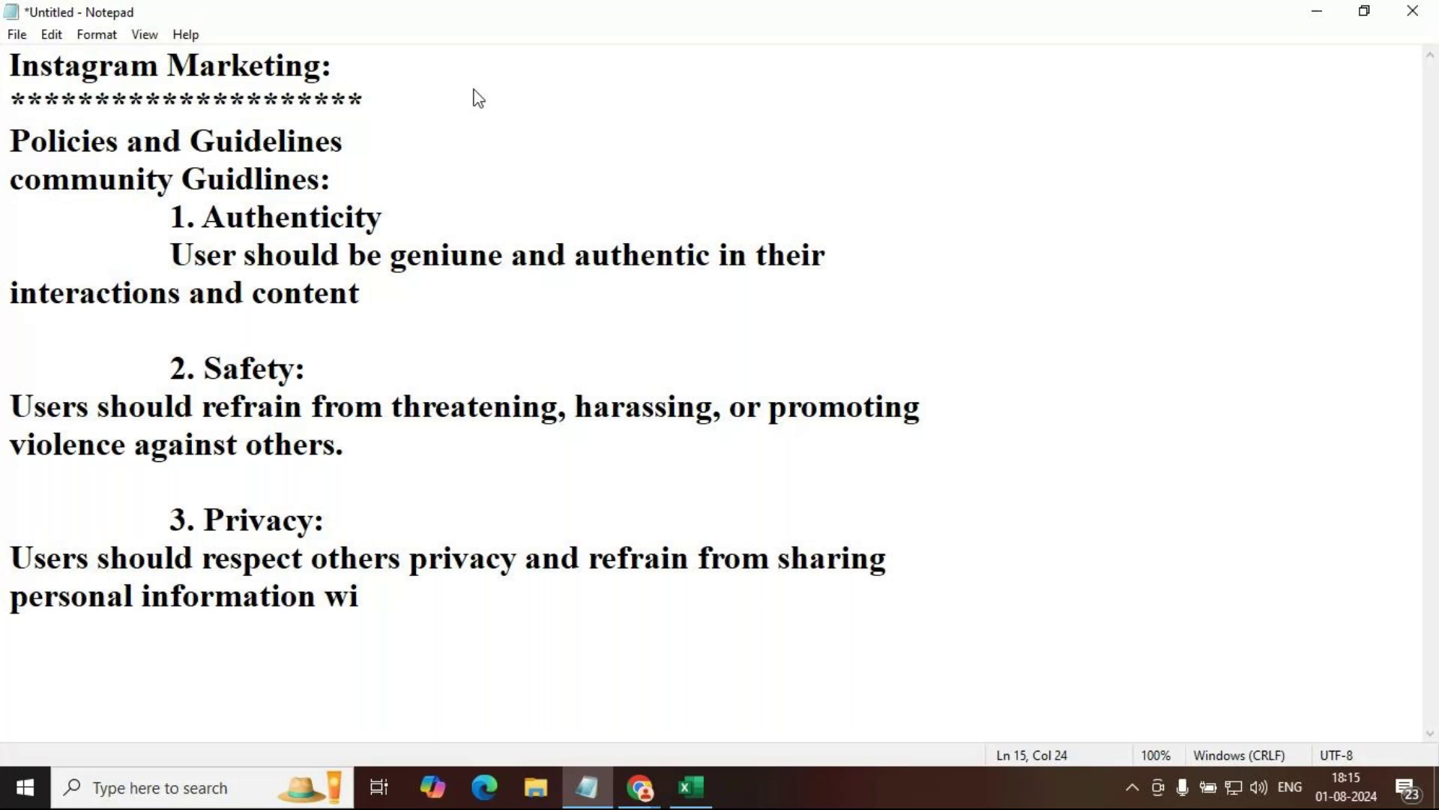
text(thout consent.)
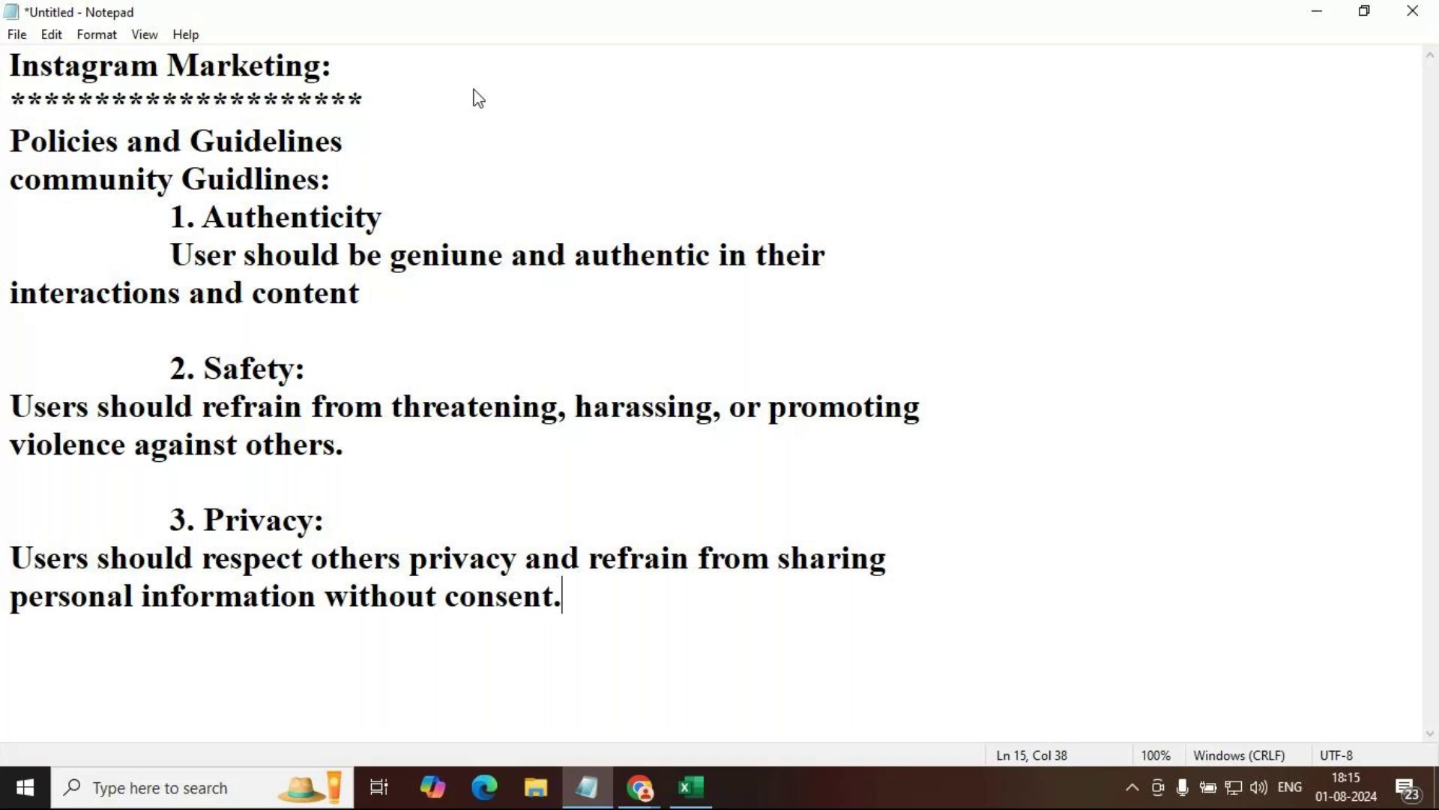
key(Return)
key(Return)
key(Return)
key(Tab)
Step: Add the indented heading '4. Intellectual Property:' below the Privacy item
key(Return)
key(Return)
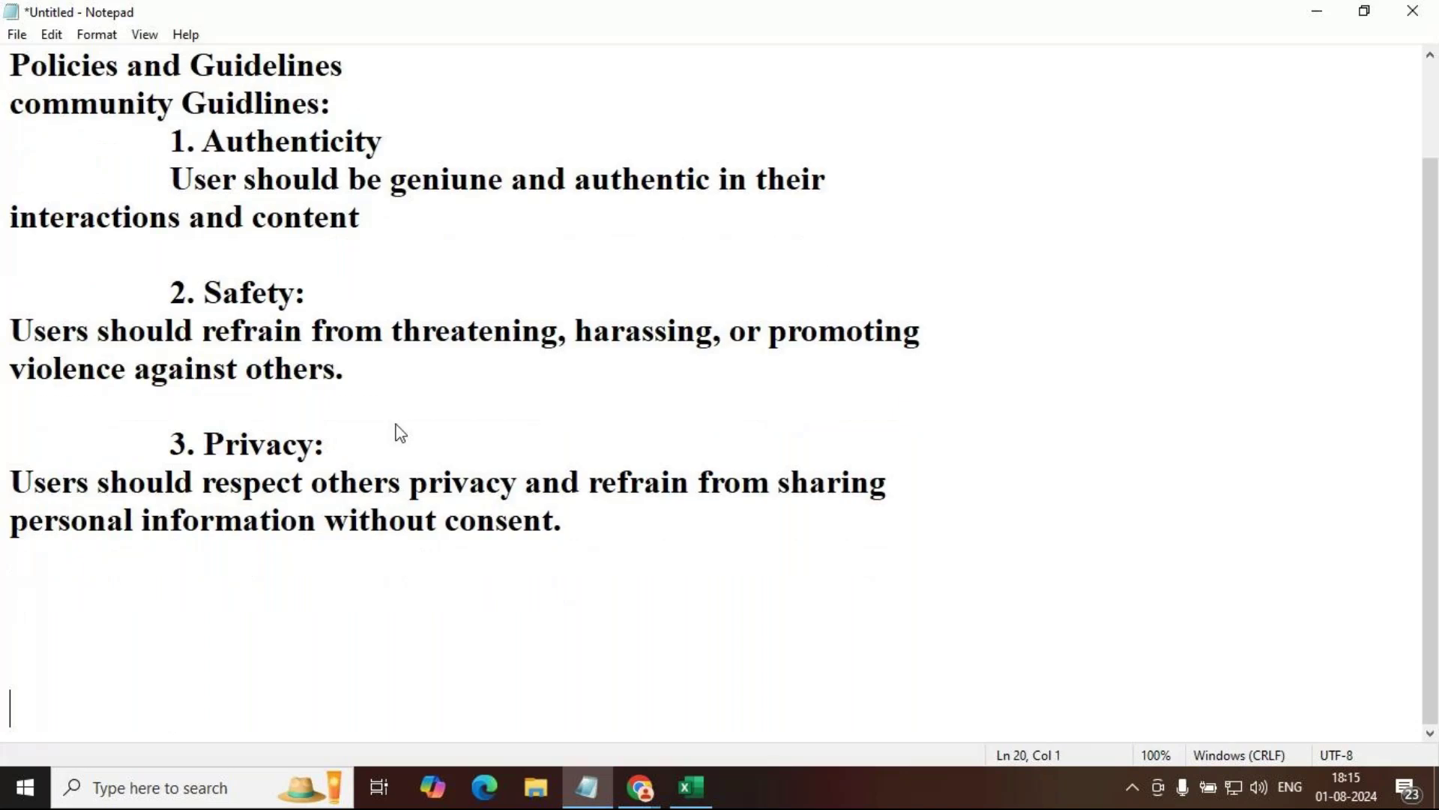
scroll(401, 434, down, 2)
key(BackSpace)
key(BackSpace)
key(BackSpace)
text(4. )
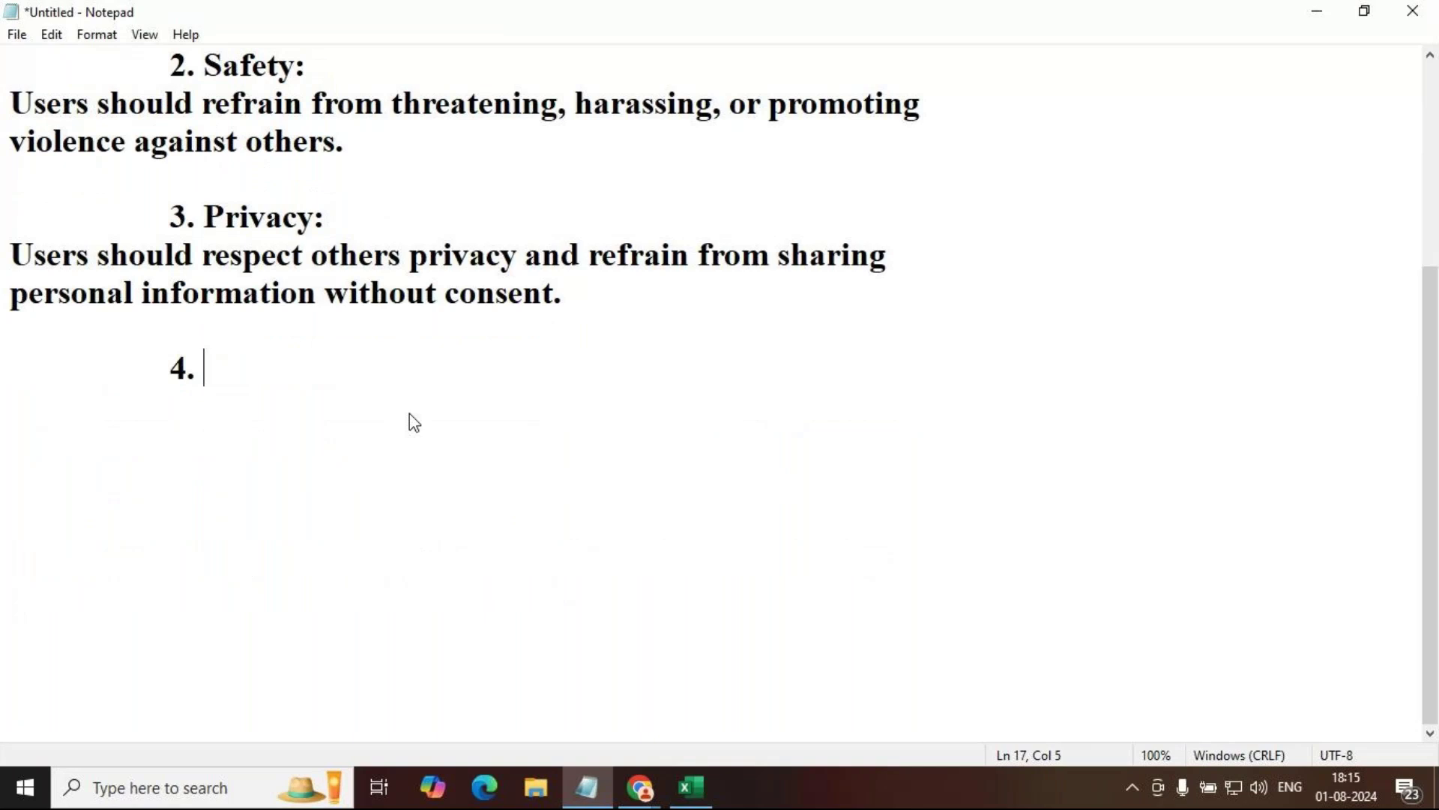
text(Inte)
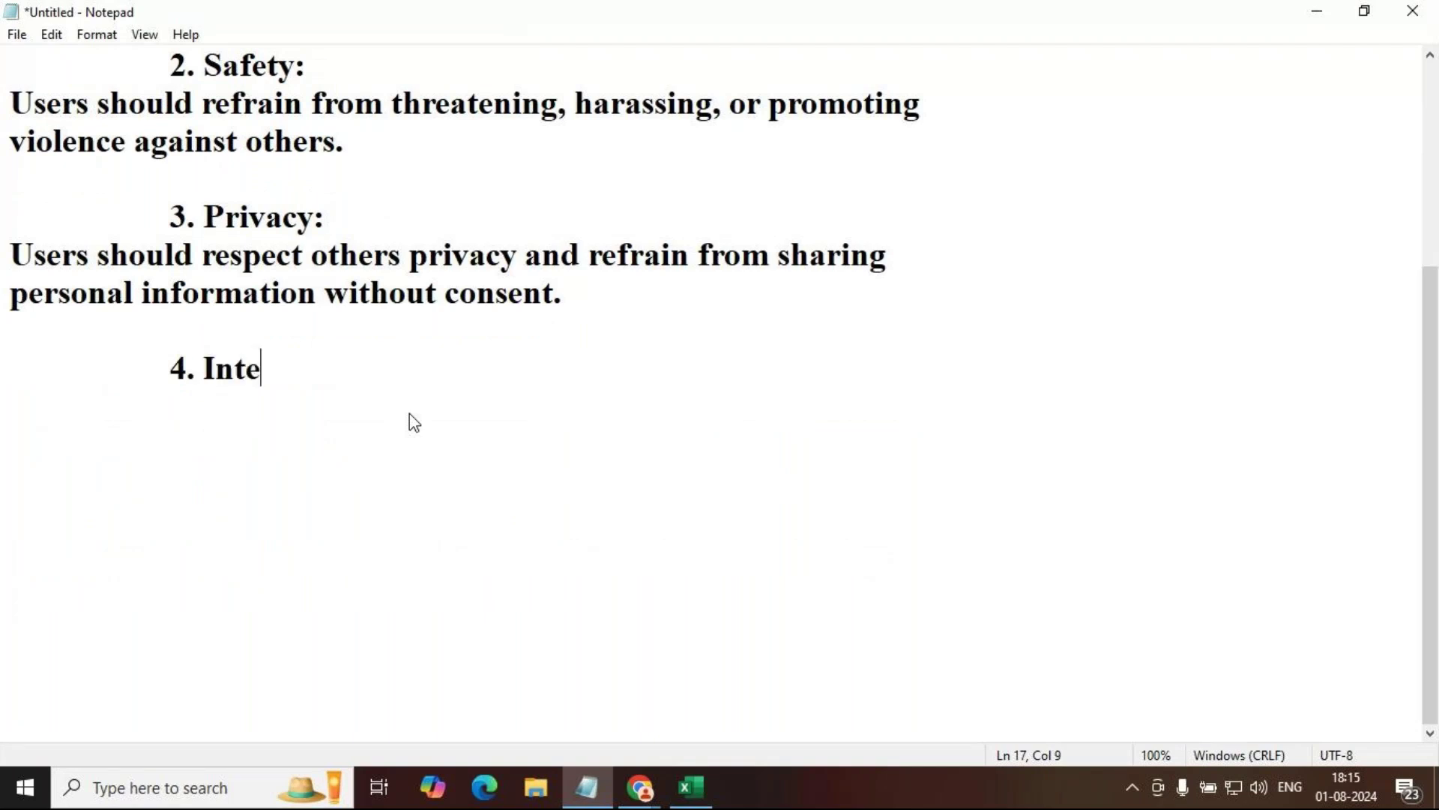
text(llec)
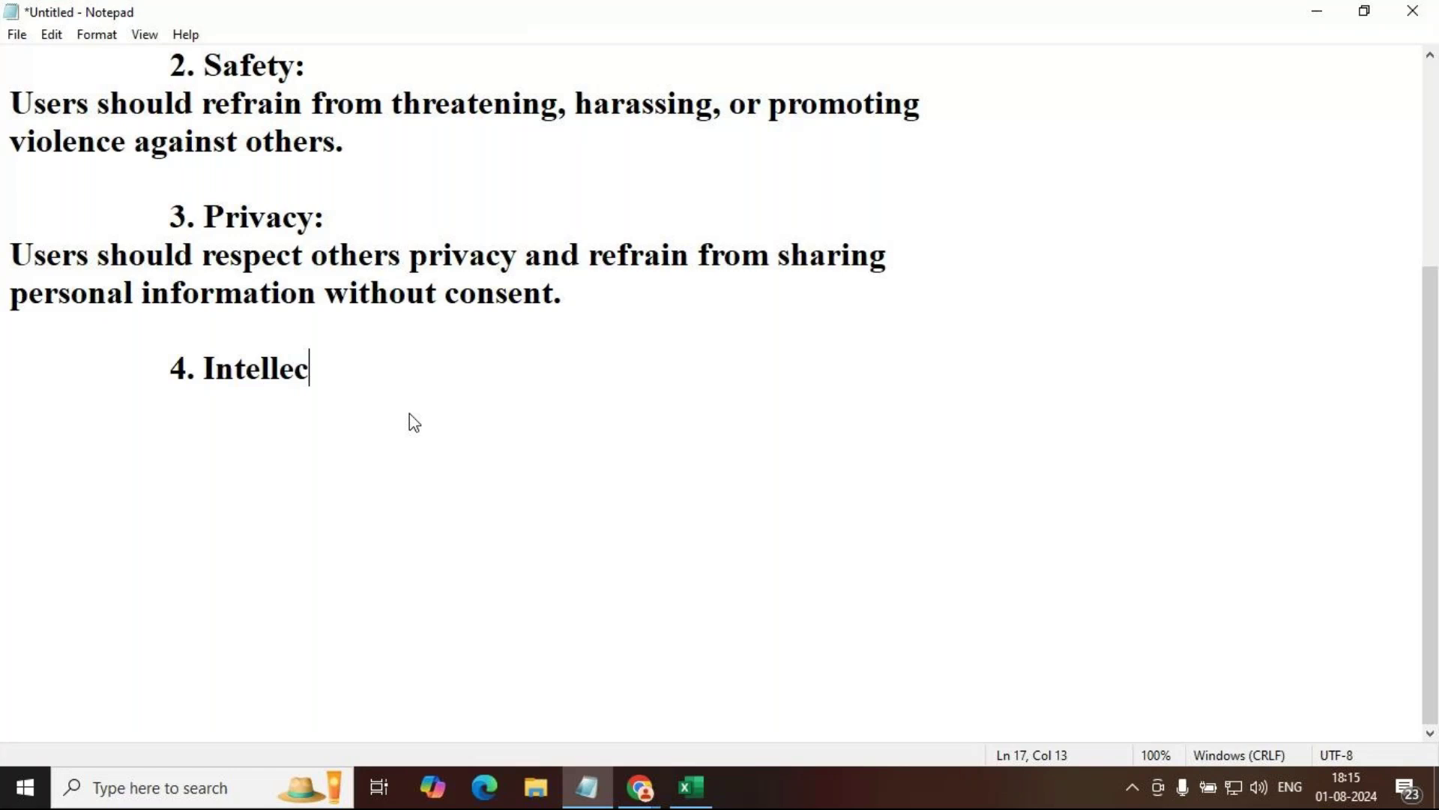
text(tual Property:)
key(Return)
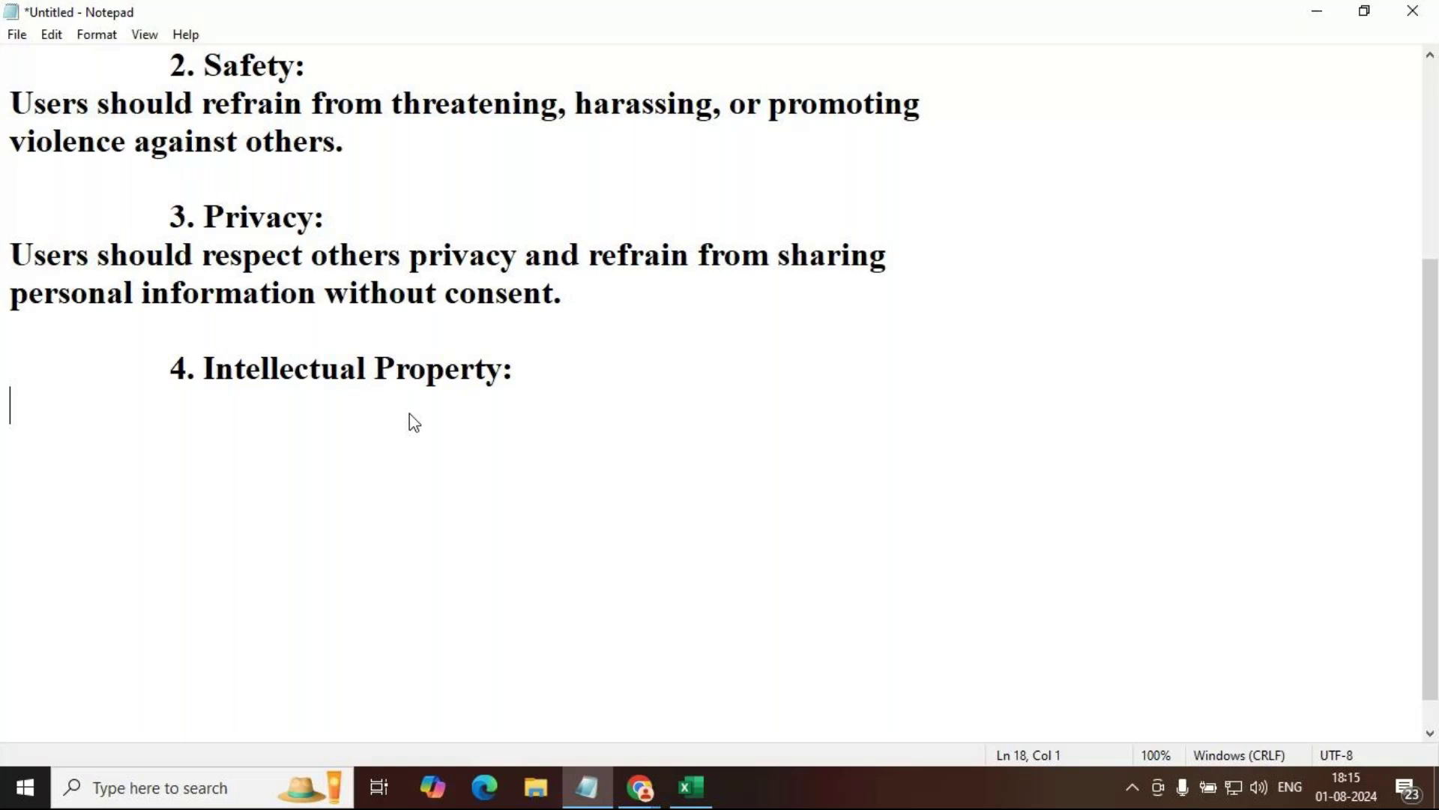
Step: Write that users should respect Intellectual Property rights and avoid infringing on copyrights or trademarks
text(Users s)
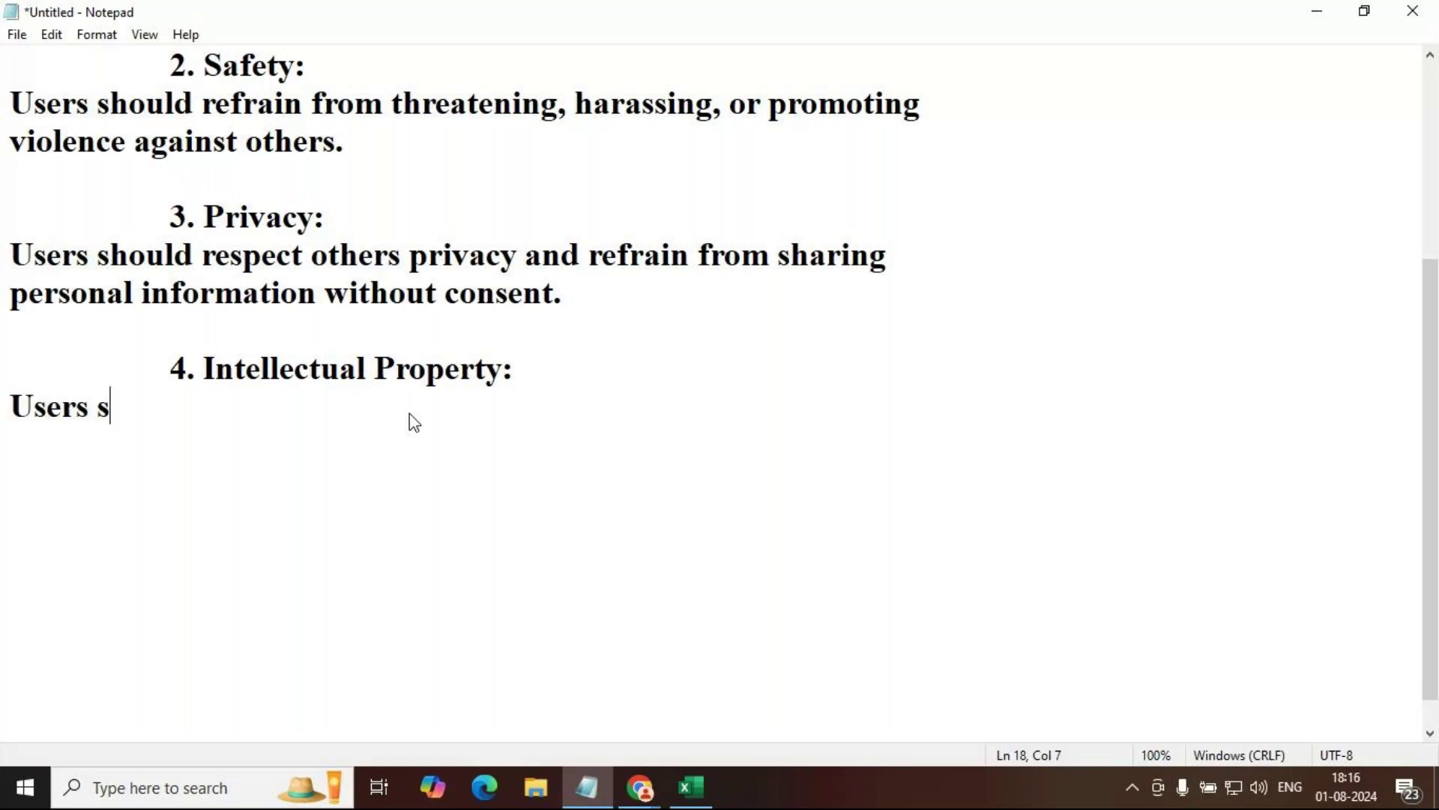
text(hould)
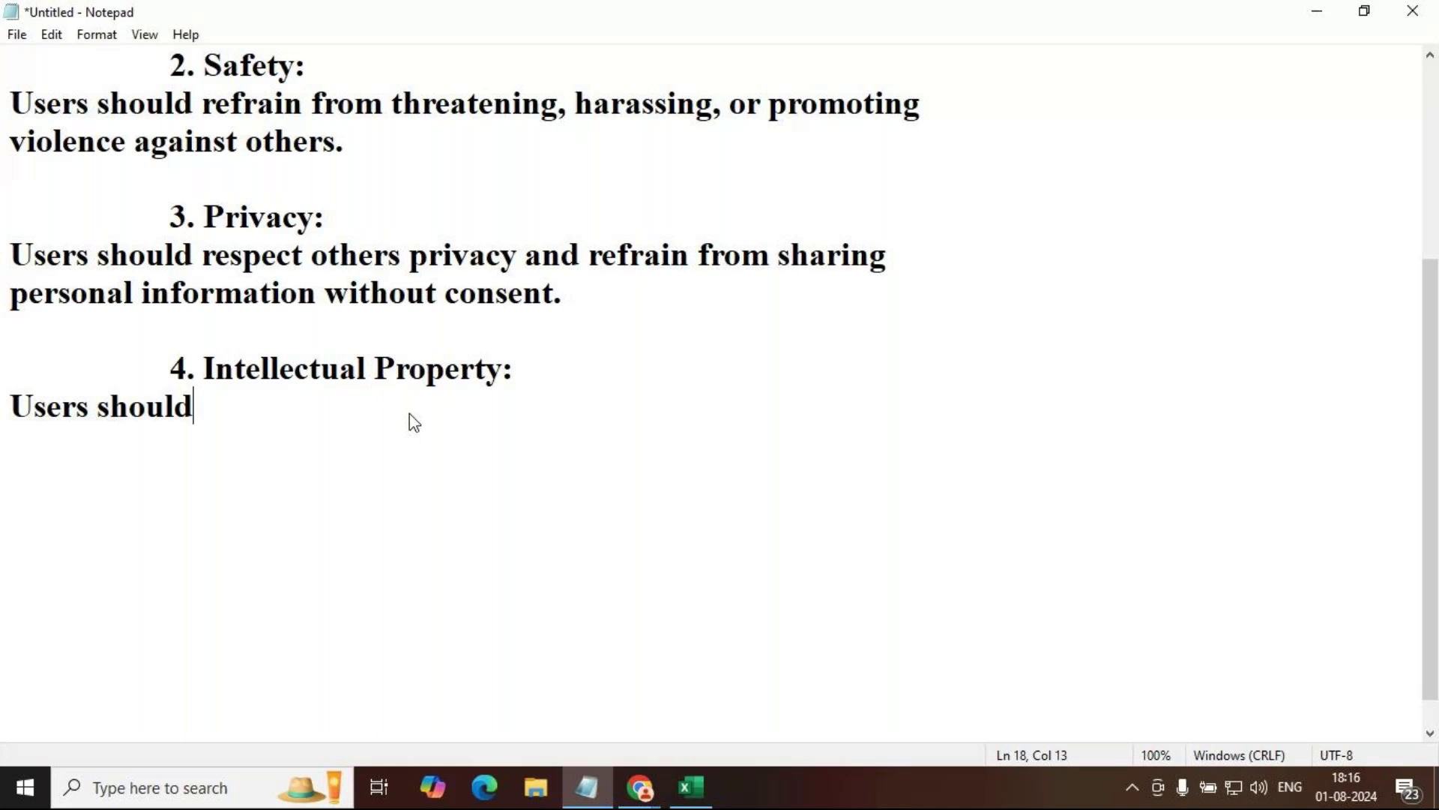
text(respe)
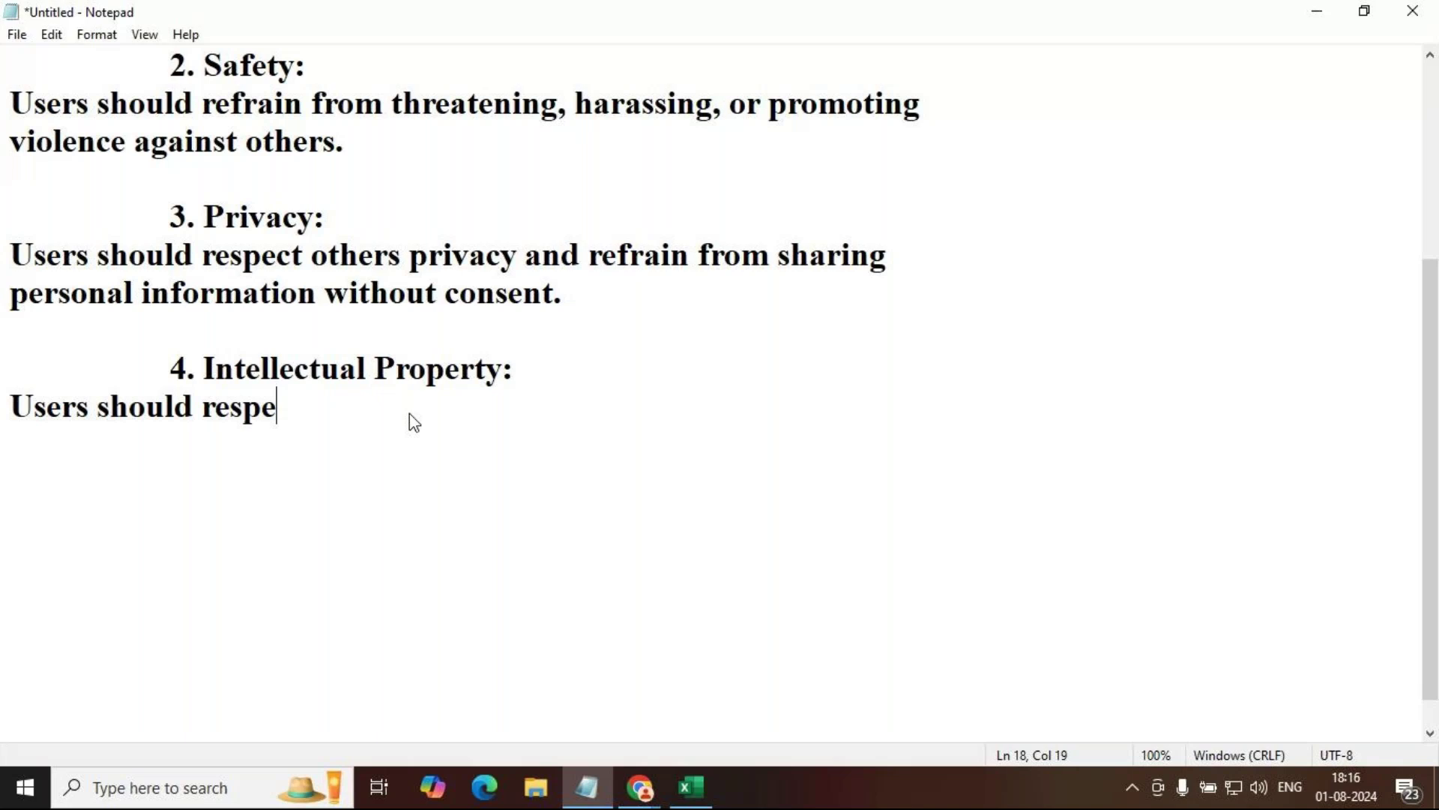
text(ct i)
drag(204, 369, 500, 370)
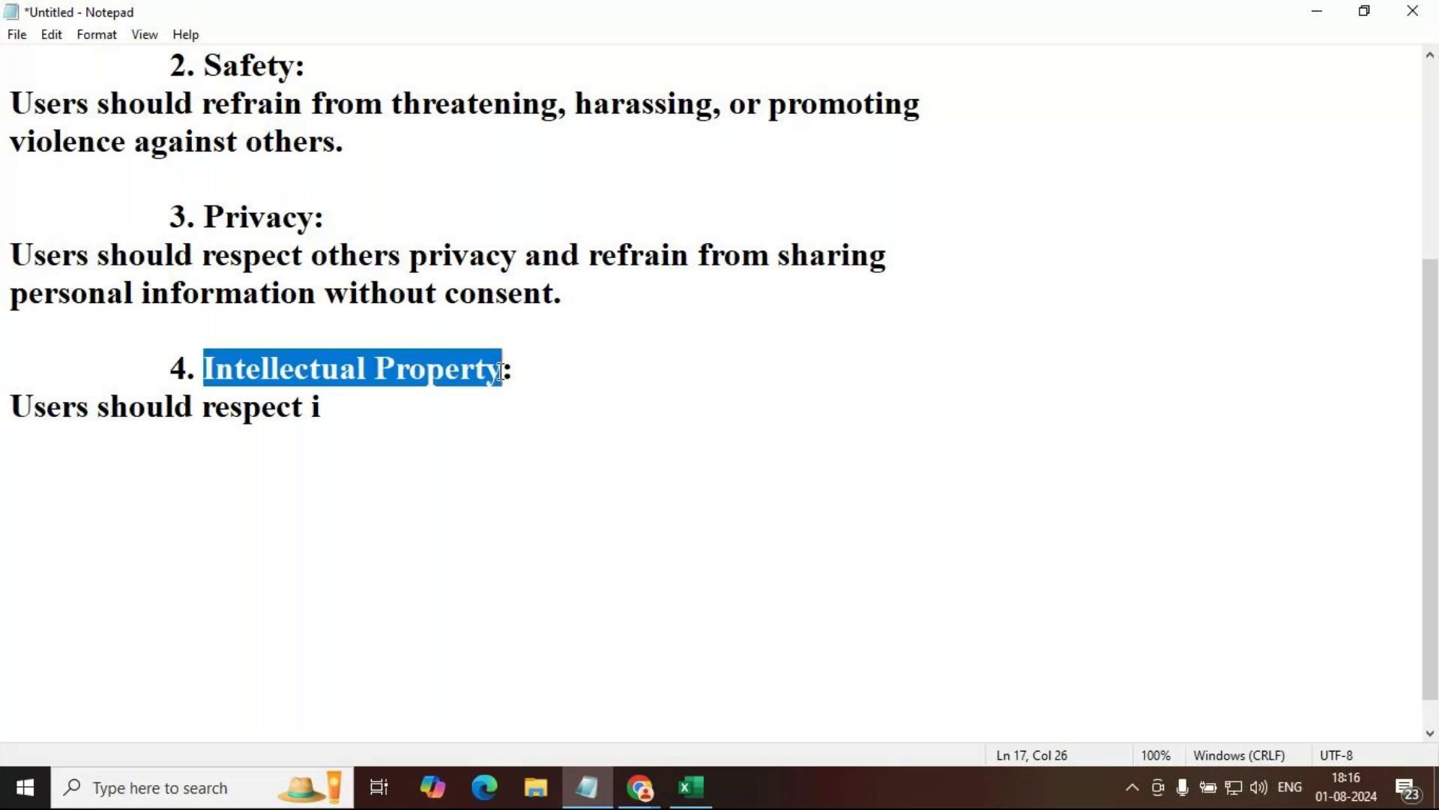
key(ctrl+c)
click(469, 411)
key(BackSpace)
key(ctrl+v)
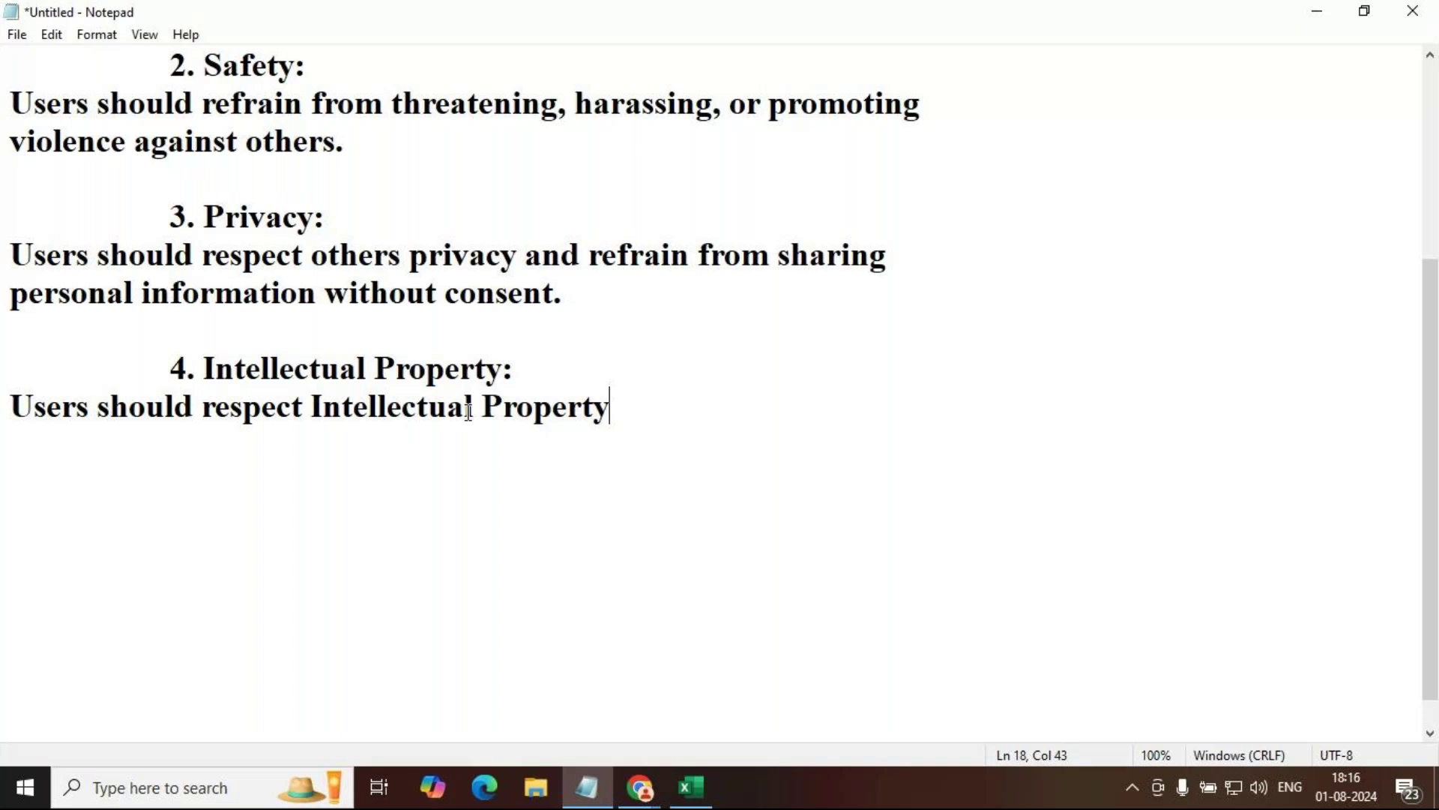
text(right)
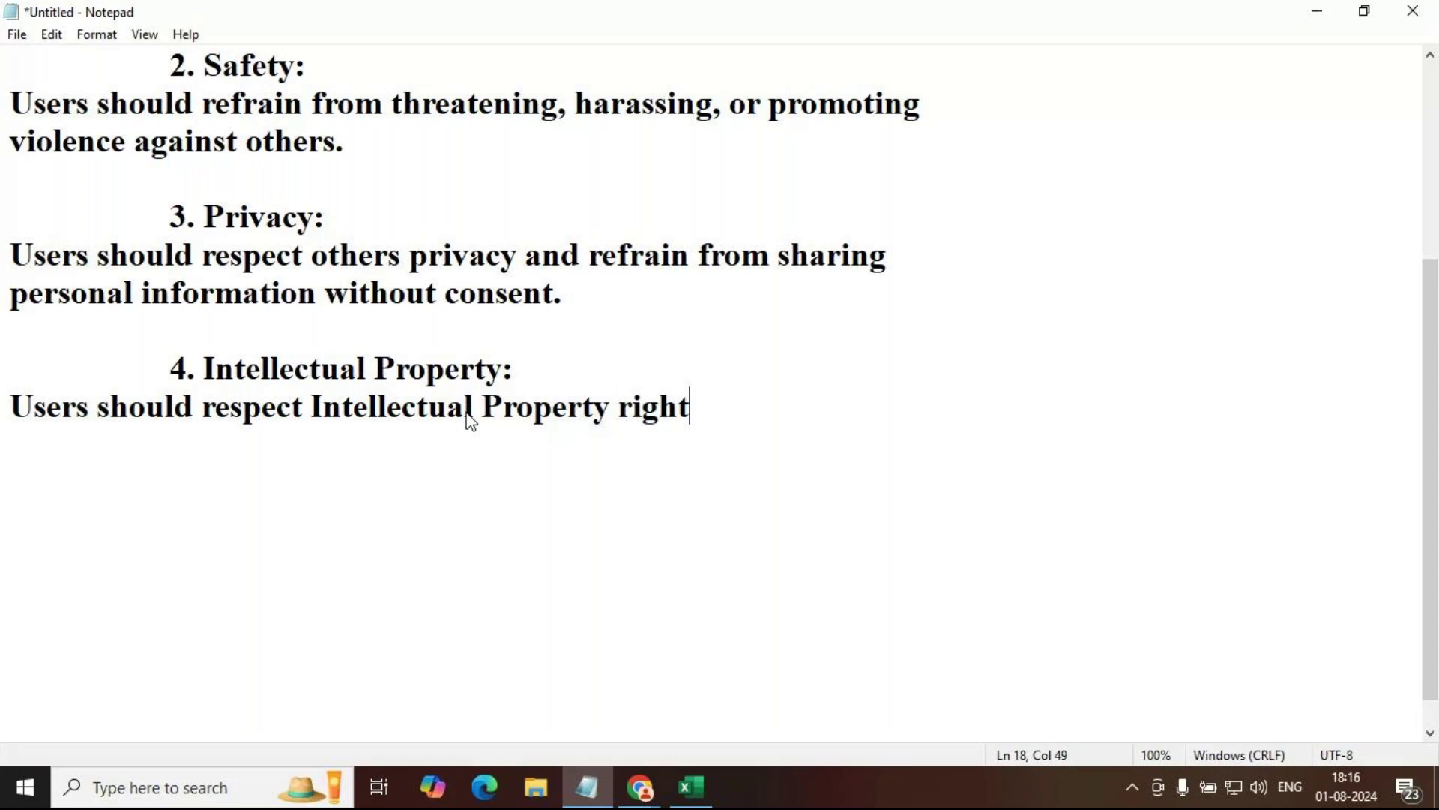
text(s and avoid in)
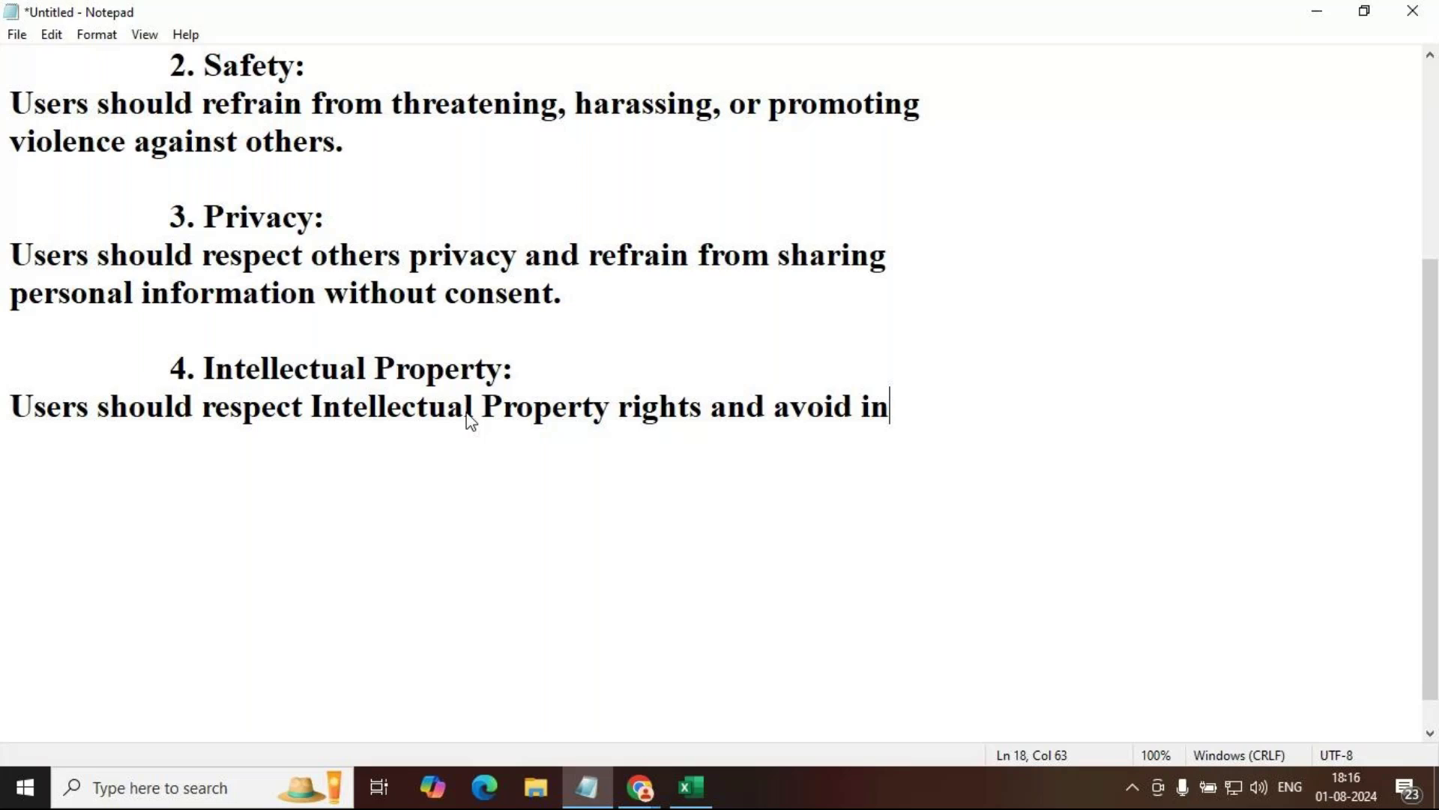
text(fringing )
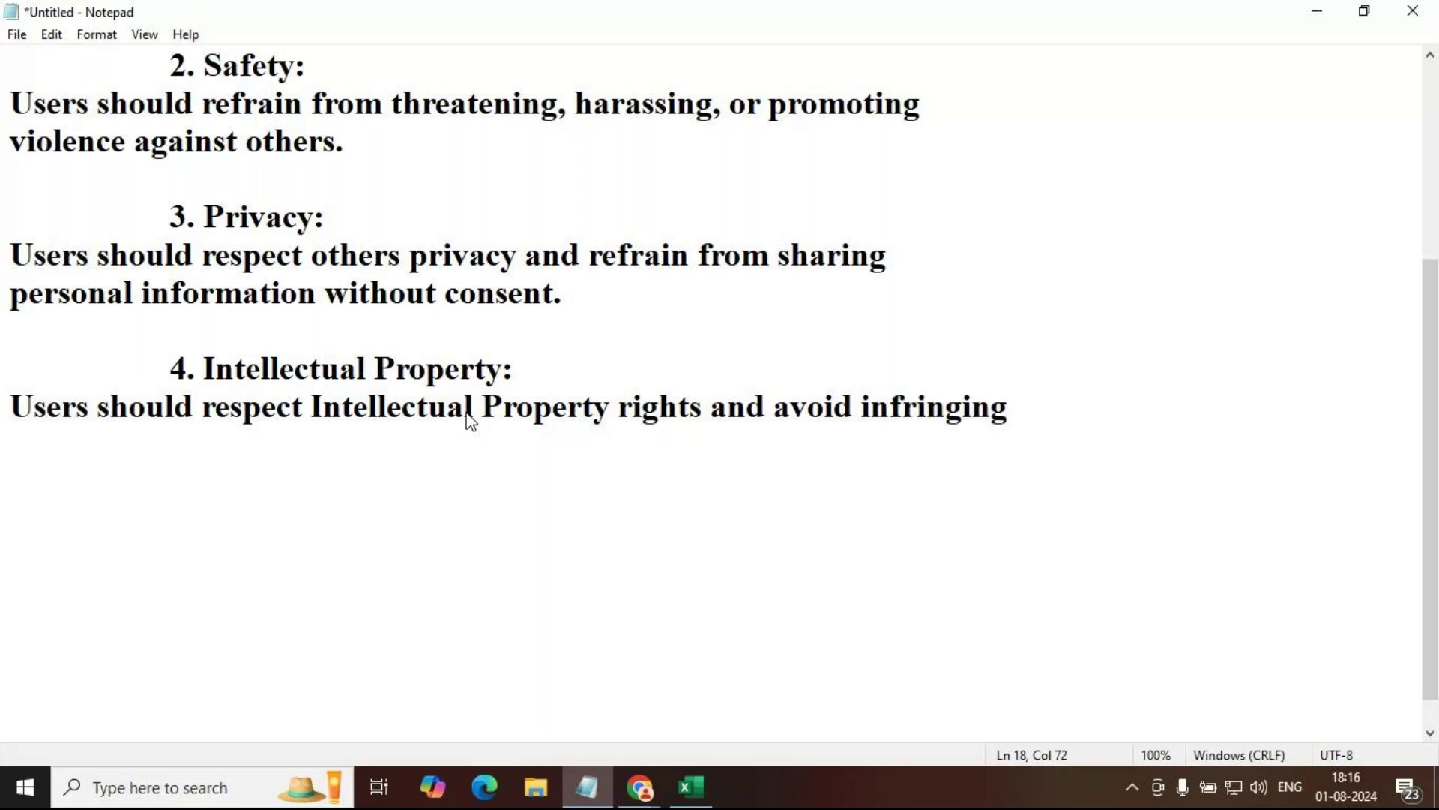
text(on )
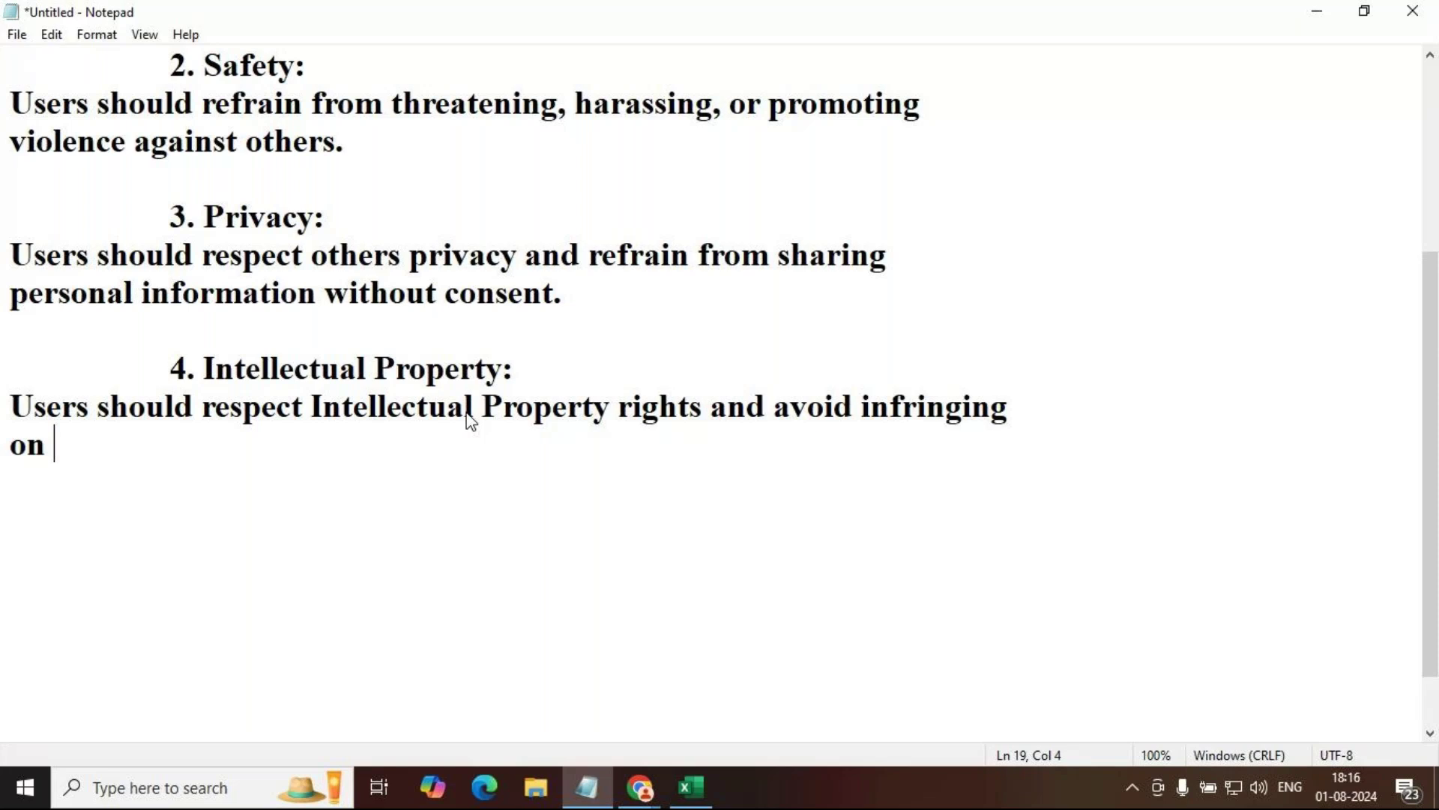
text(copyrights or tra)
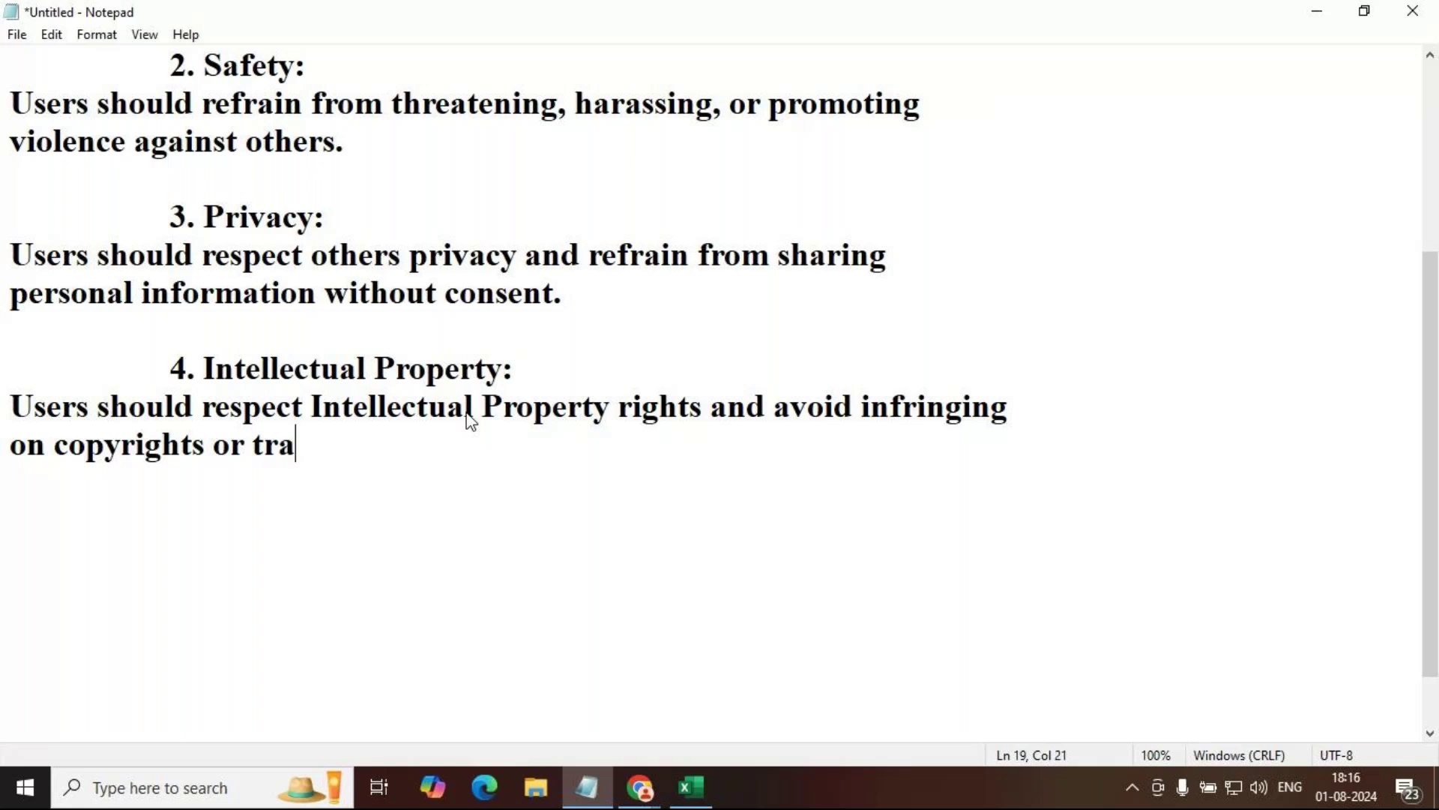
text(demarks.)
Step: Start the indented heading '5. Content standards:' below the finished paragraph
key(Return)
key(Return)
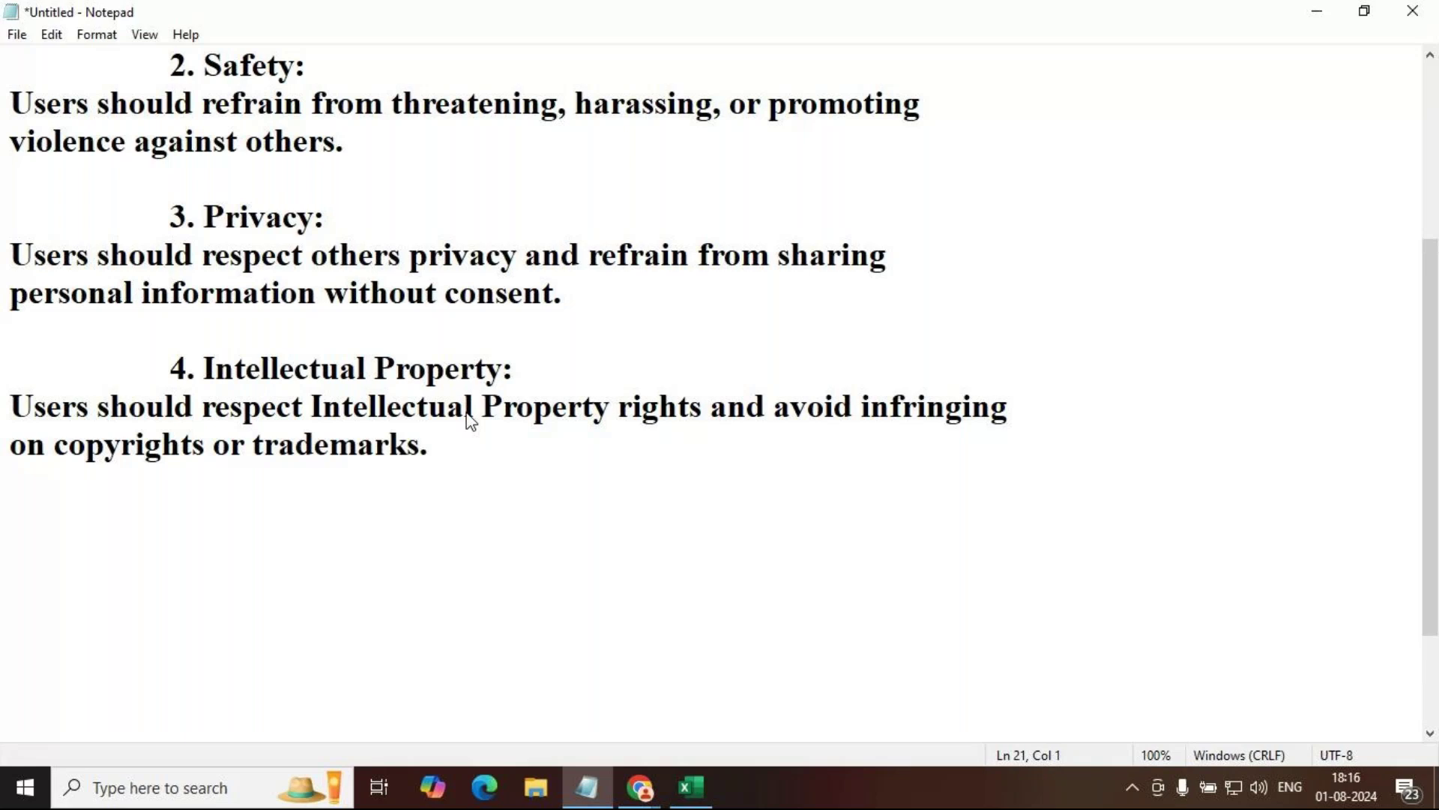
key(Return)
key(Tab)
key(Tab)
text(5. Content sta)
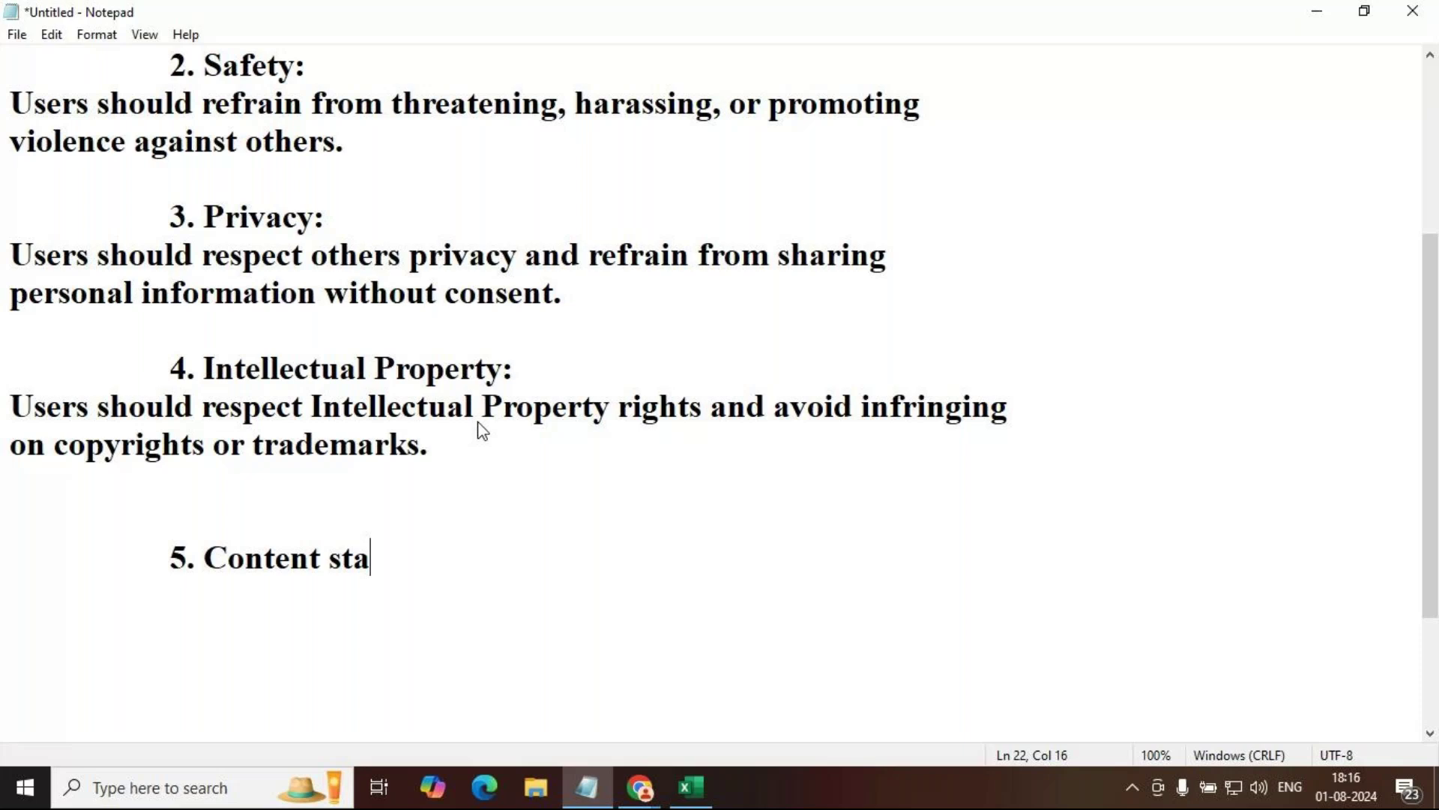
text(ndards:)
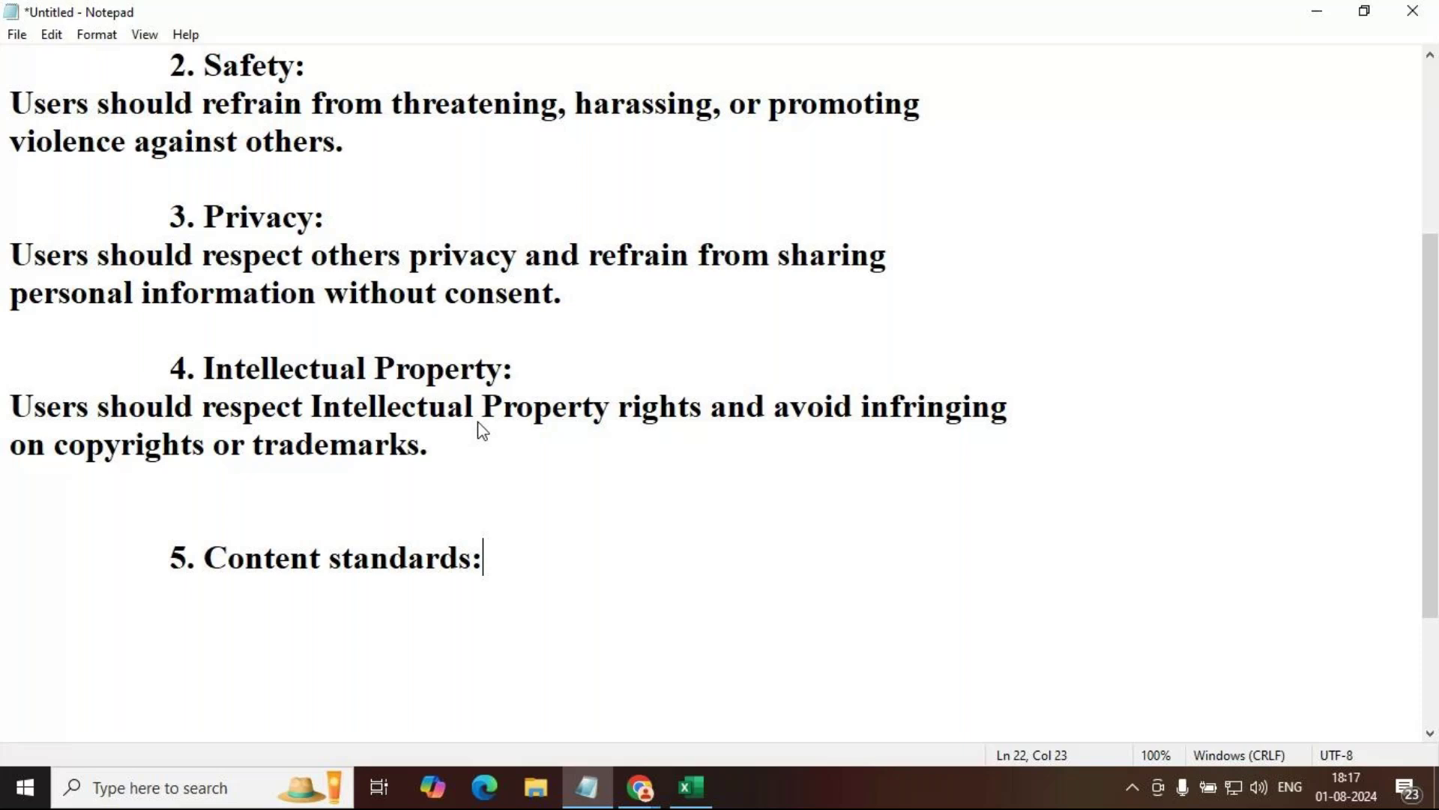
Step: Remove the extra blank line, then write that users should refrain from posting hateful, discriminatory, sexually explicit, or violent content
click(267, 498)
key(BackSpace)
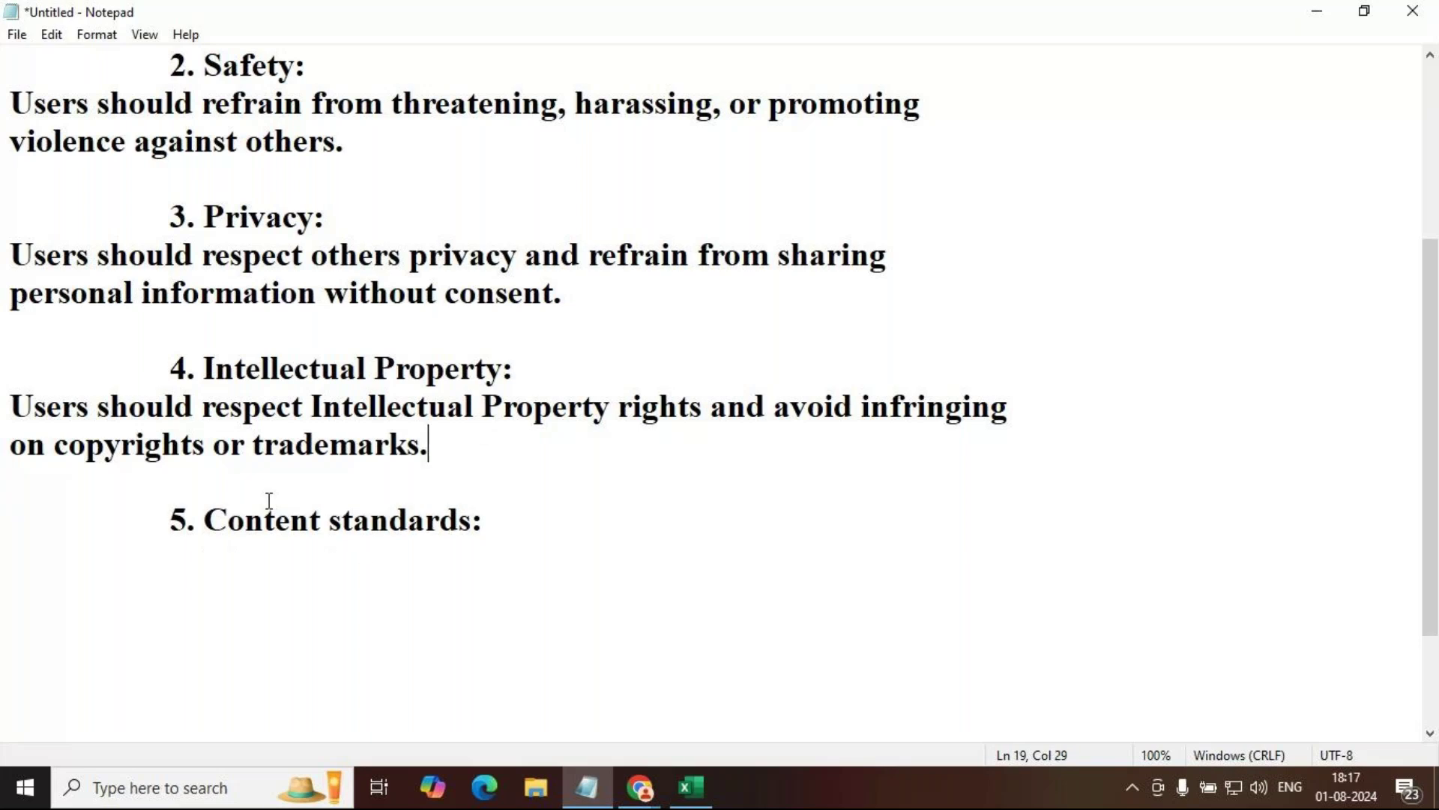
click(248, 560)
text(Use)
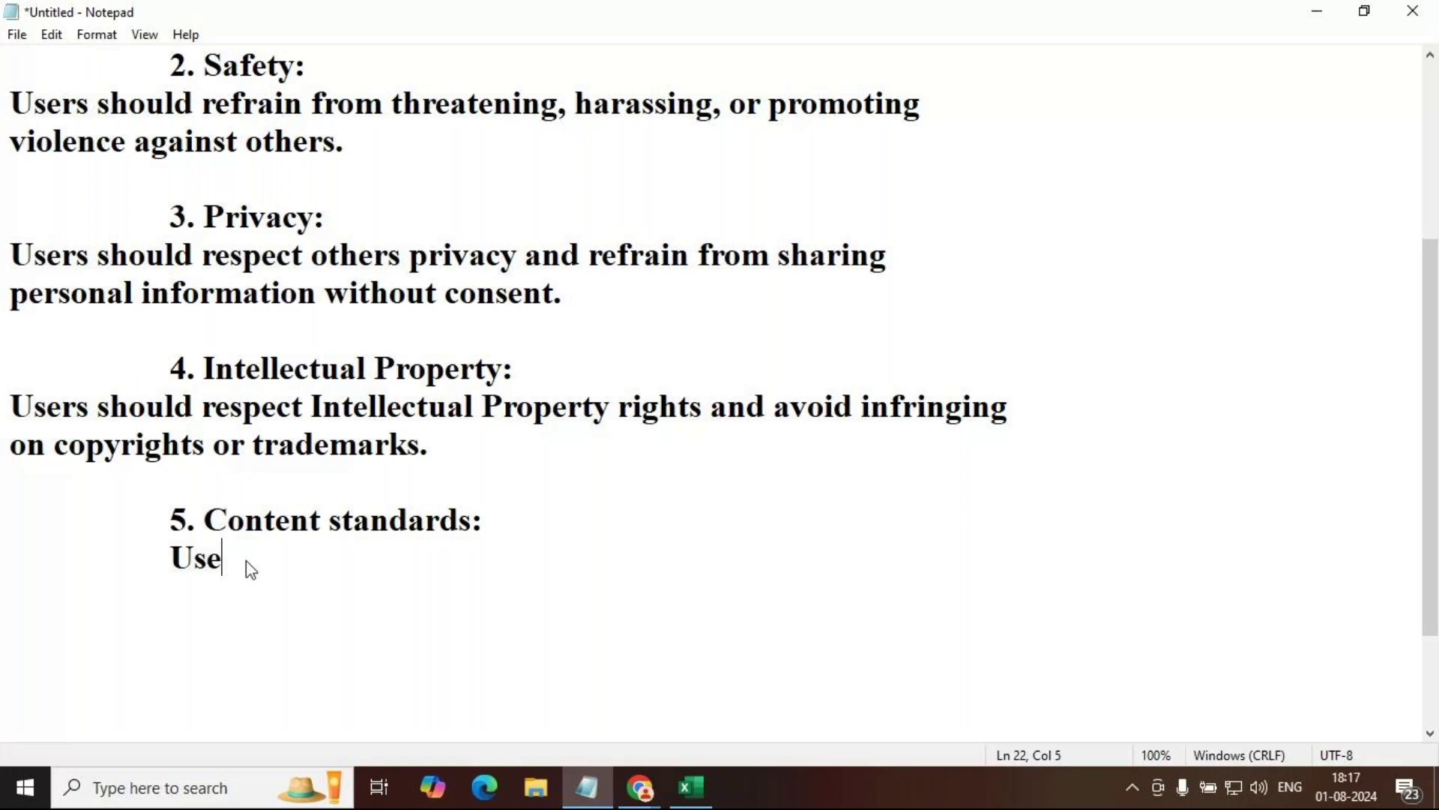
text(rs should refrain)
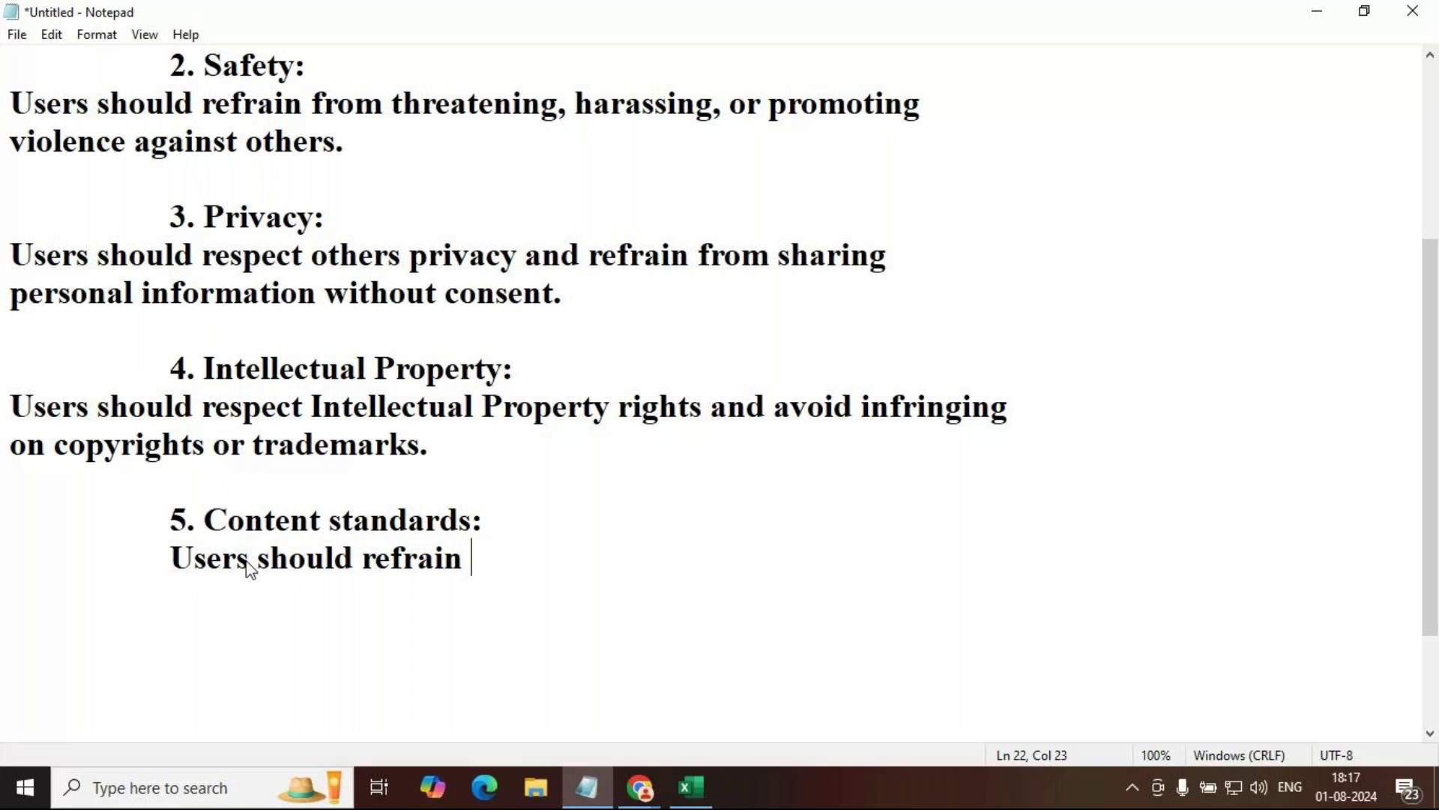
text( from posting content )
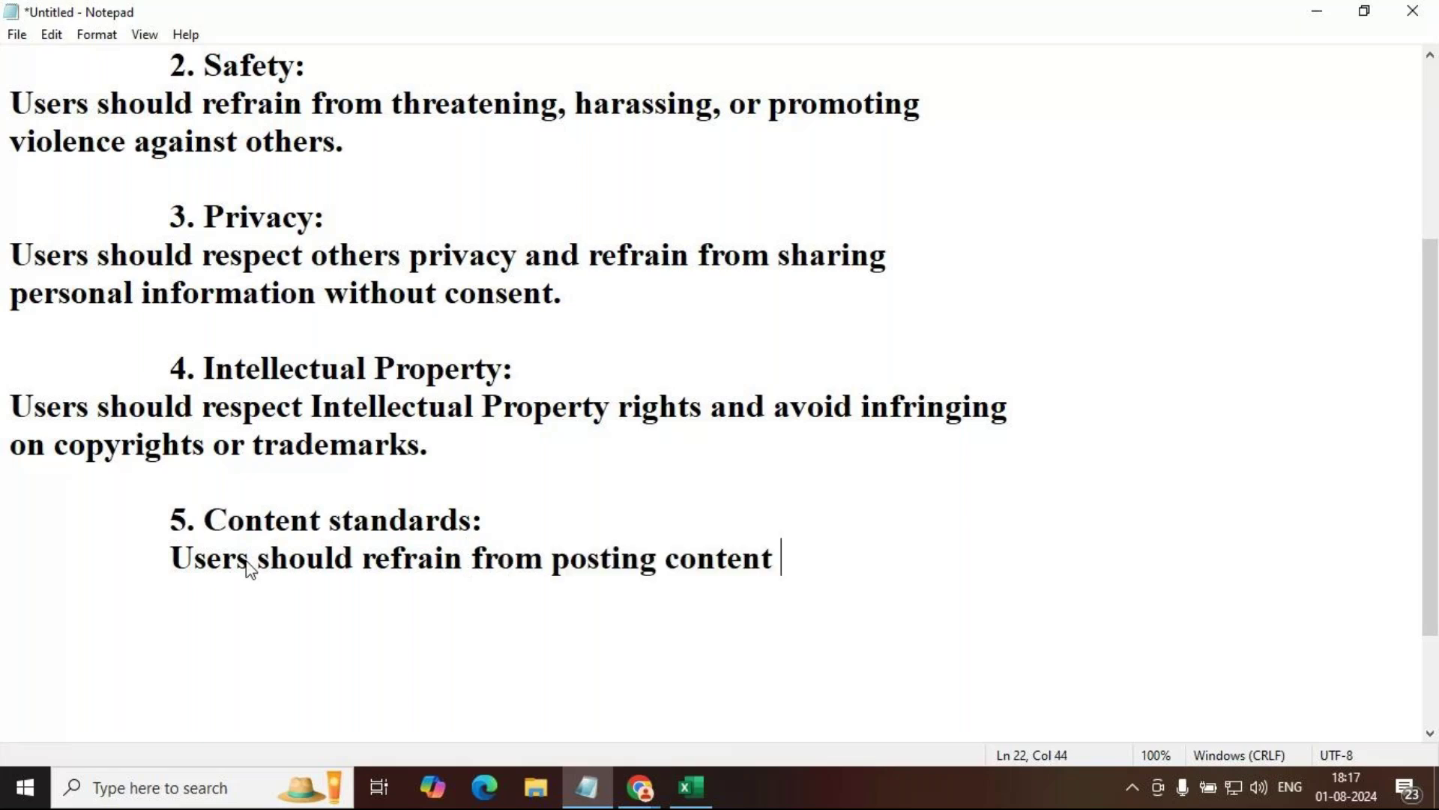
text(that )
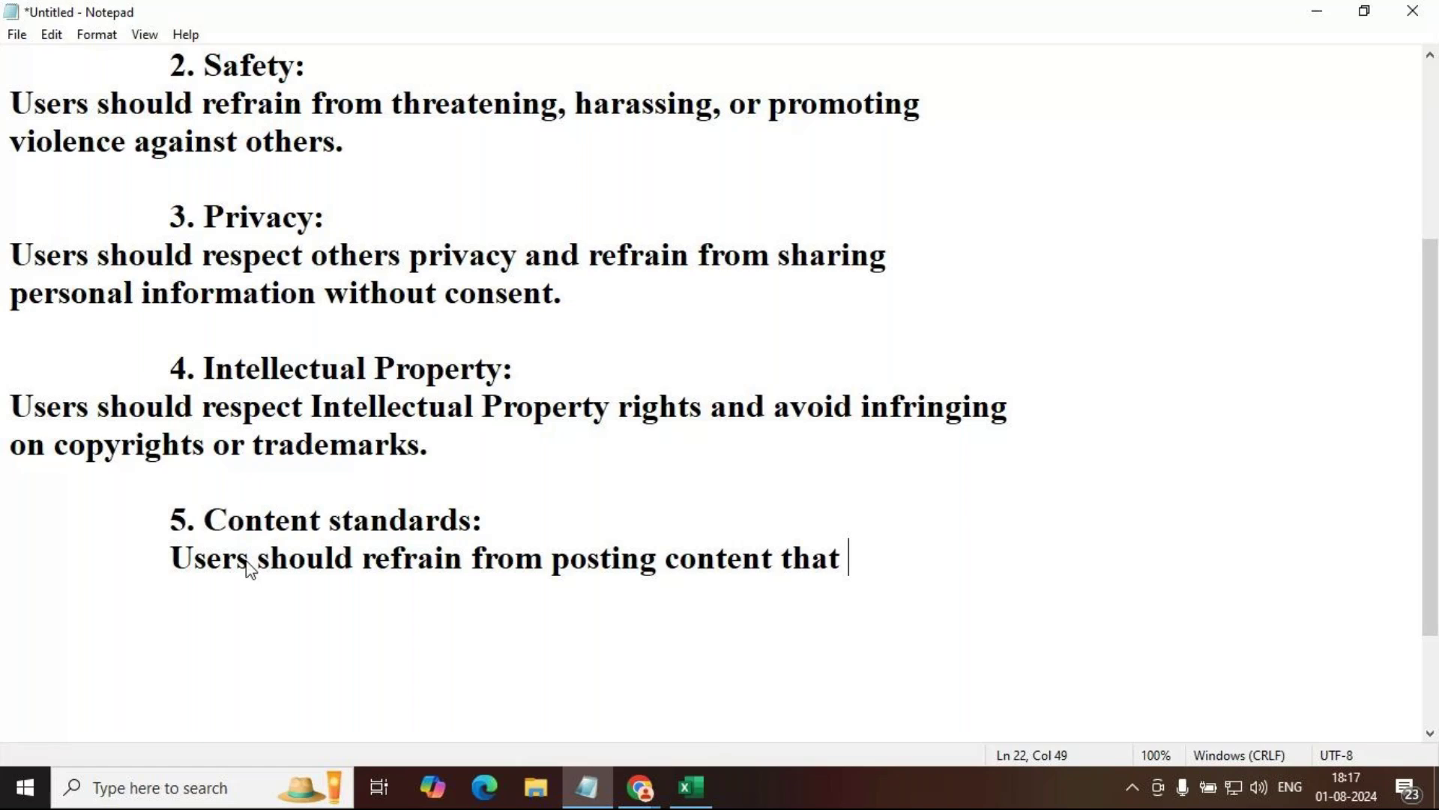
text(is hateful)
key(Return)
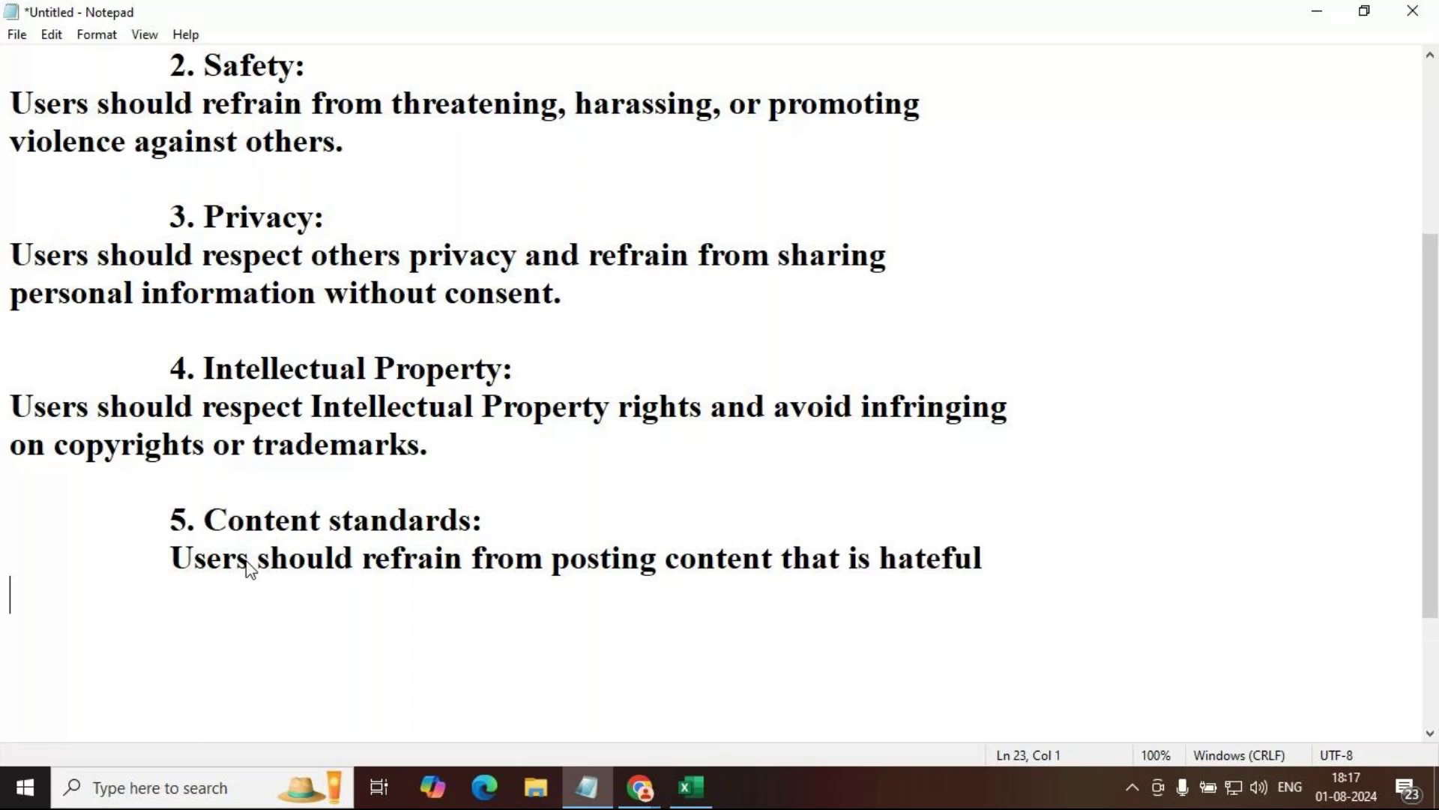
text(discriminatory, )
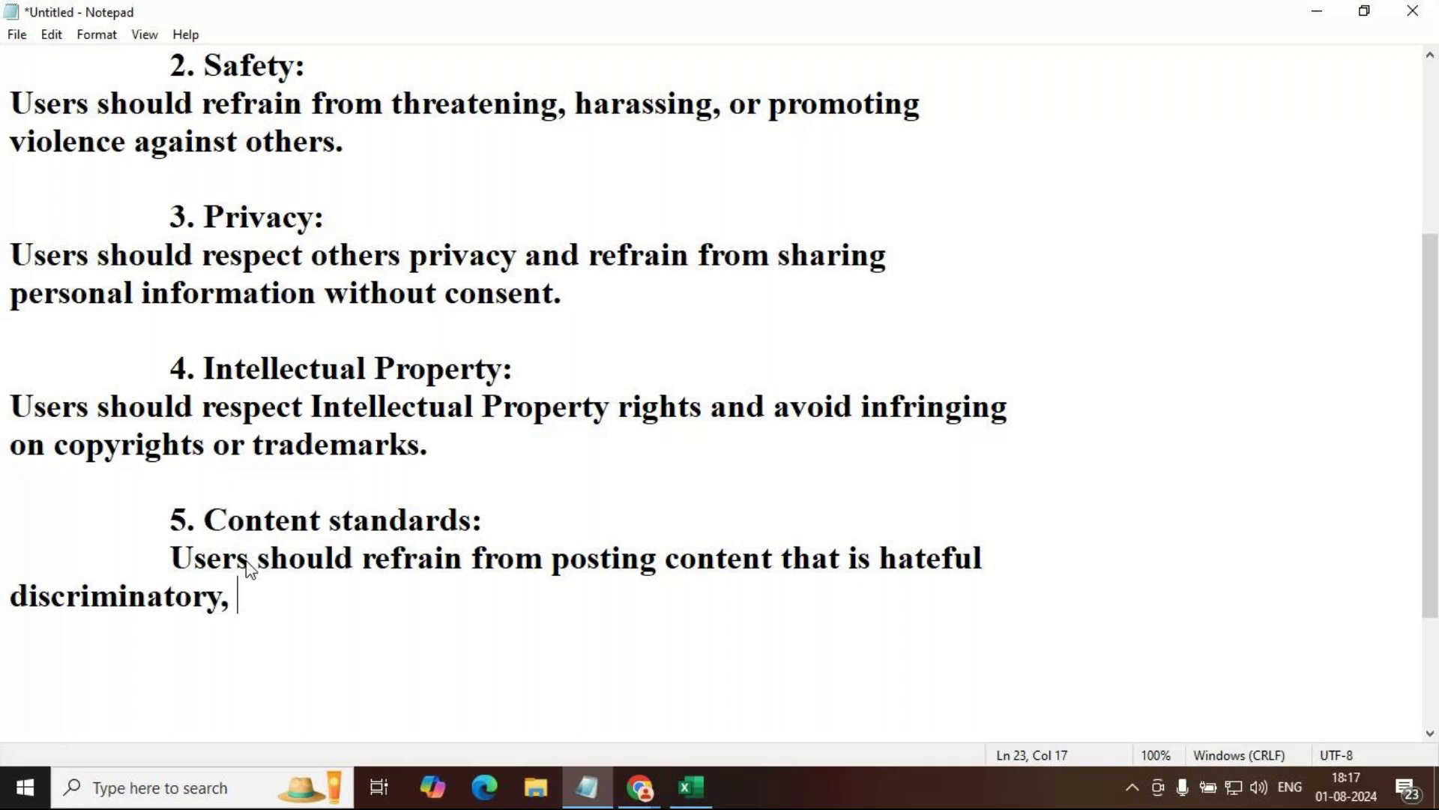
text(sexually )
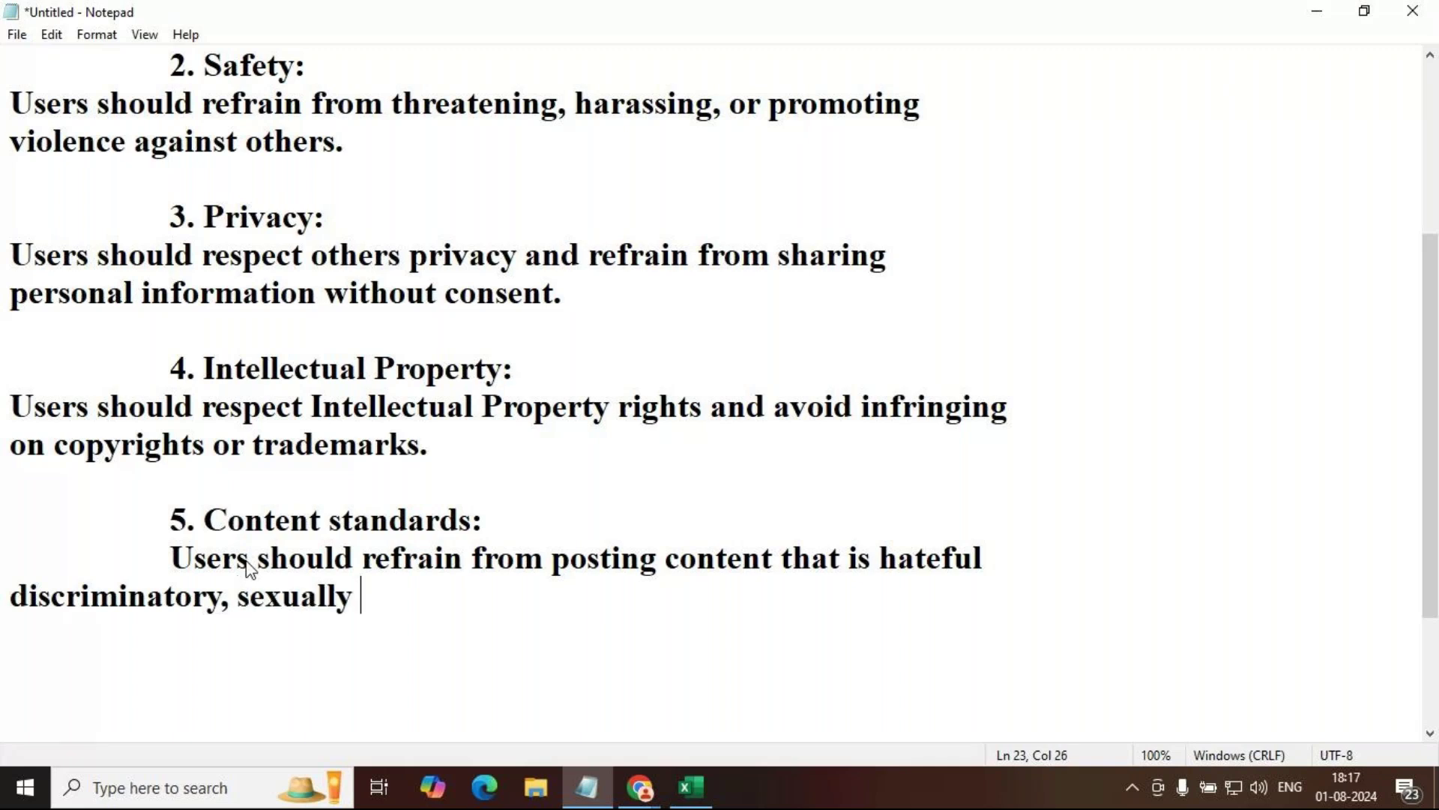
text(exp)
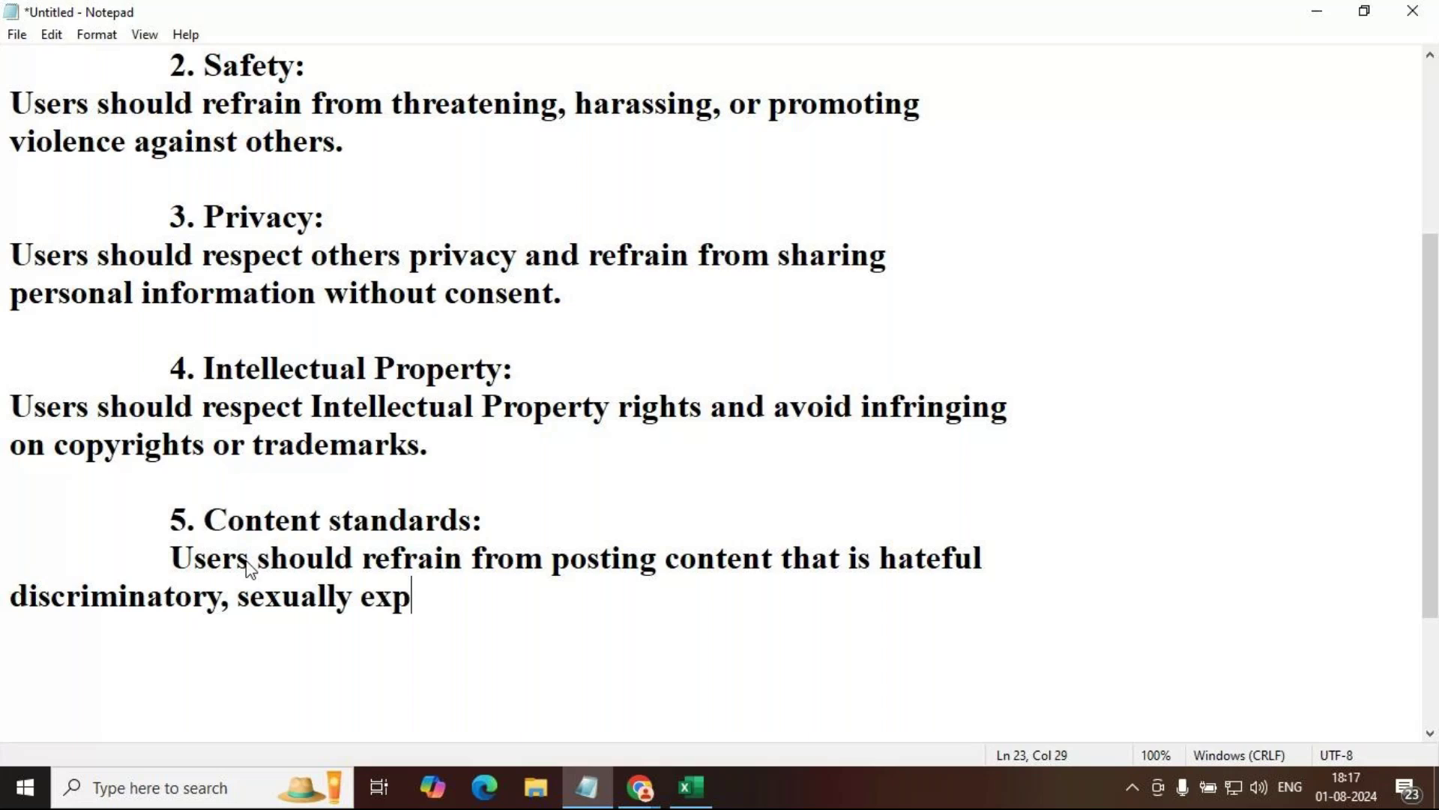
text(lici)
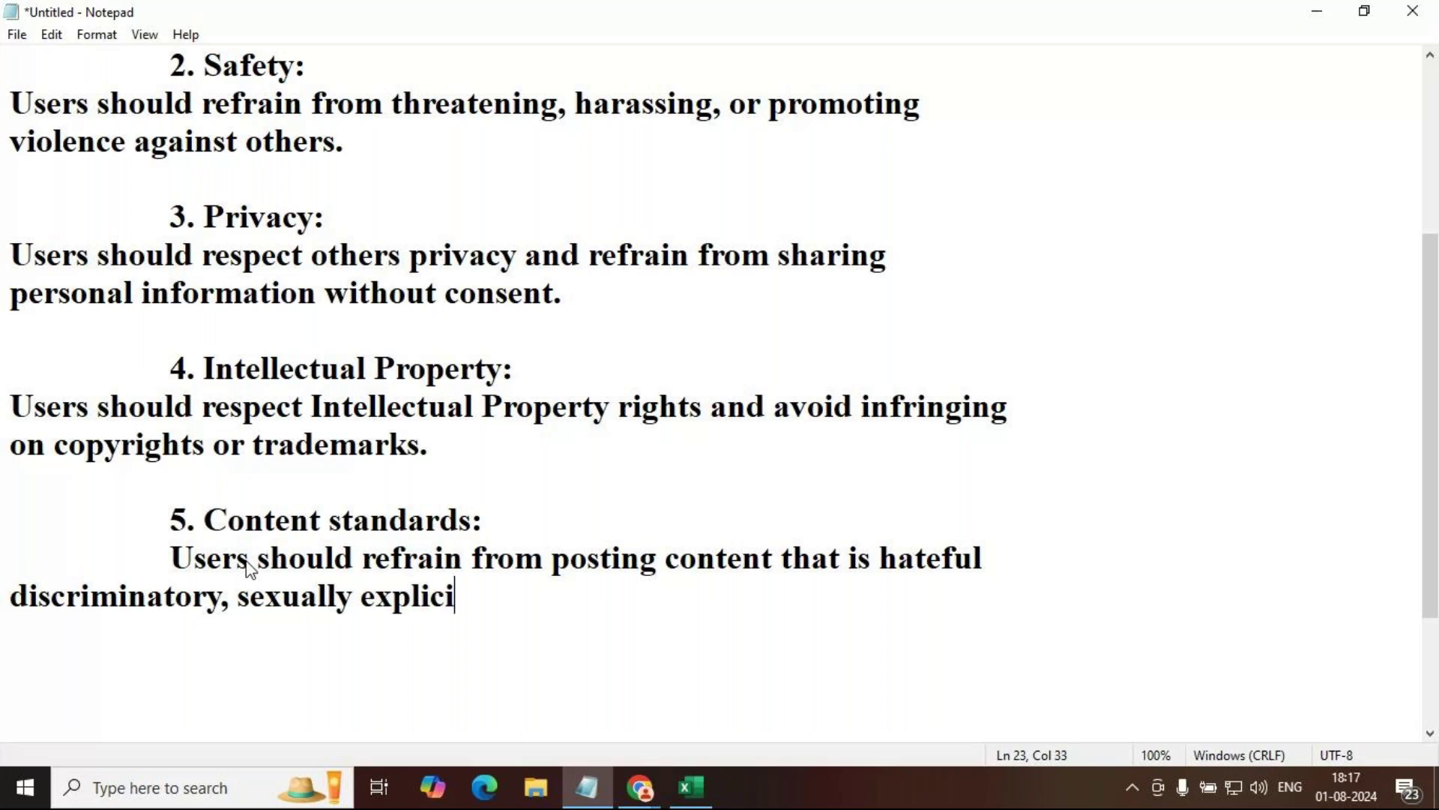
text(t, or violent.)
key(Return)
key(Return)
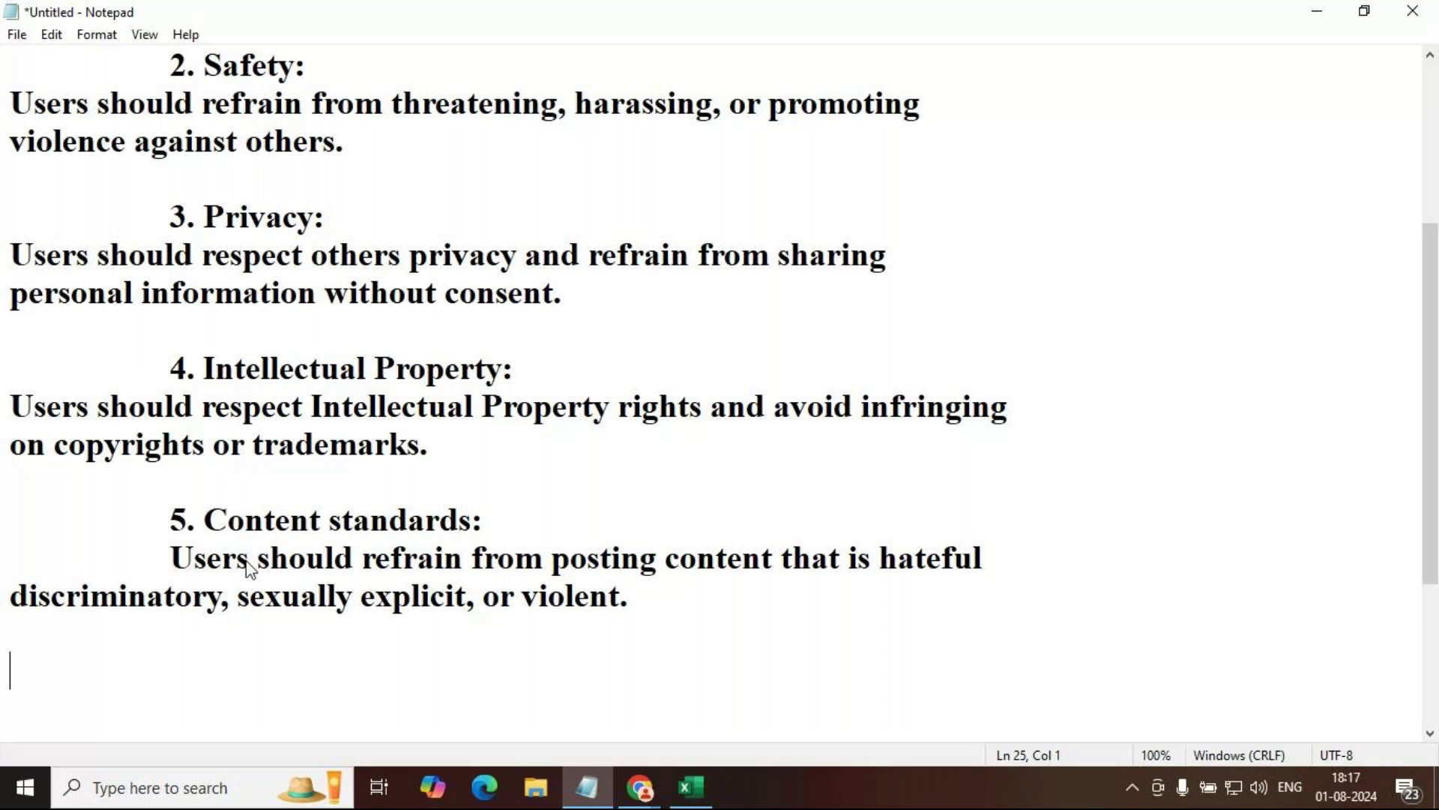
scroll(249, 568, up, 3)
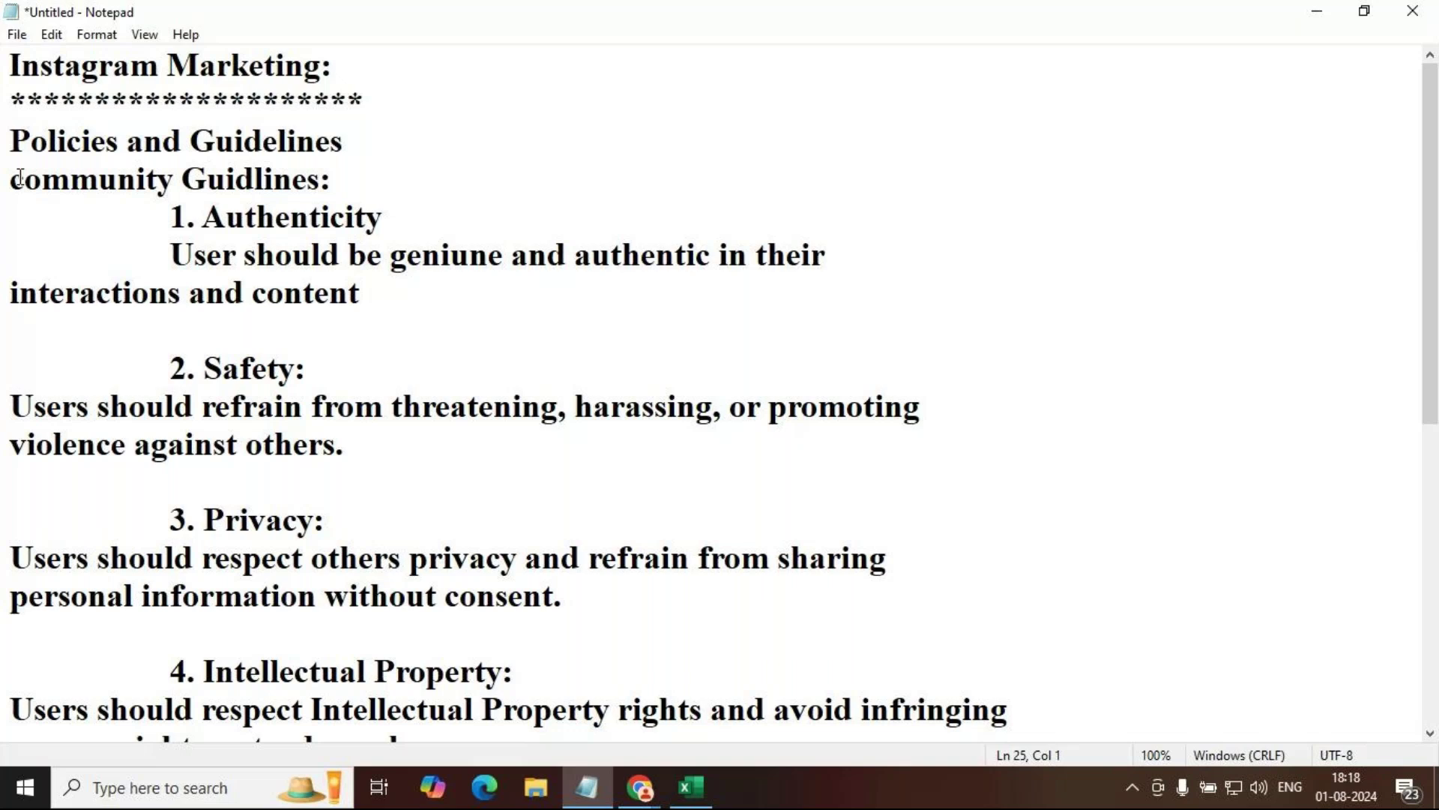
Step: Add a 'Content Policies:' heading with an indented empty line beneath it
scroll(20, 178, down, 4)
text(Conte)
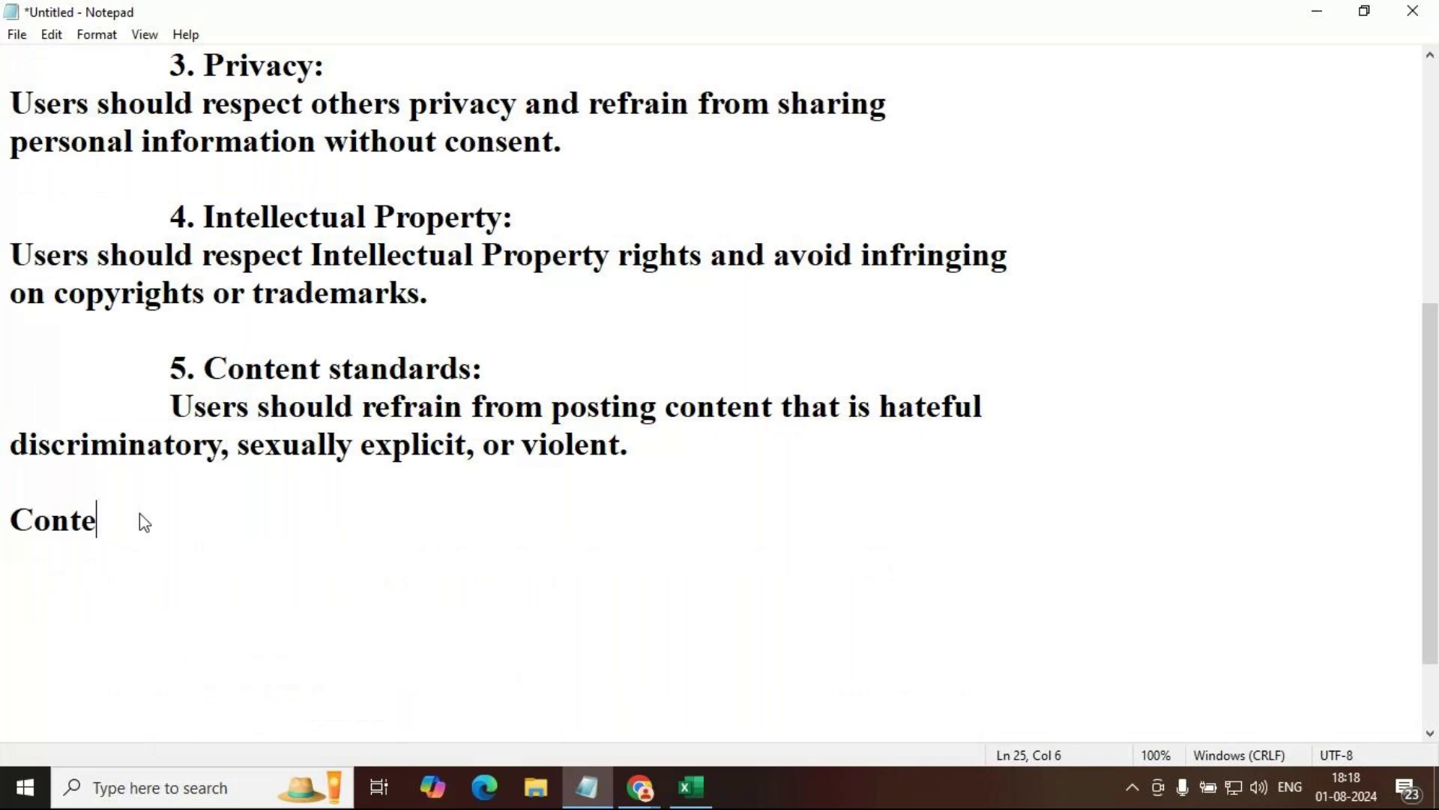
text(nt Poil)
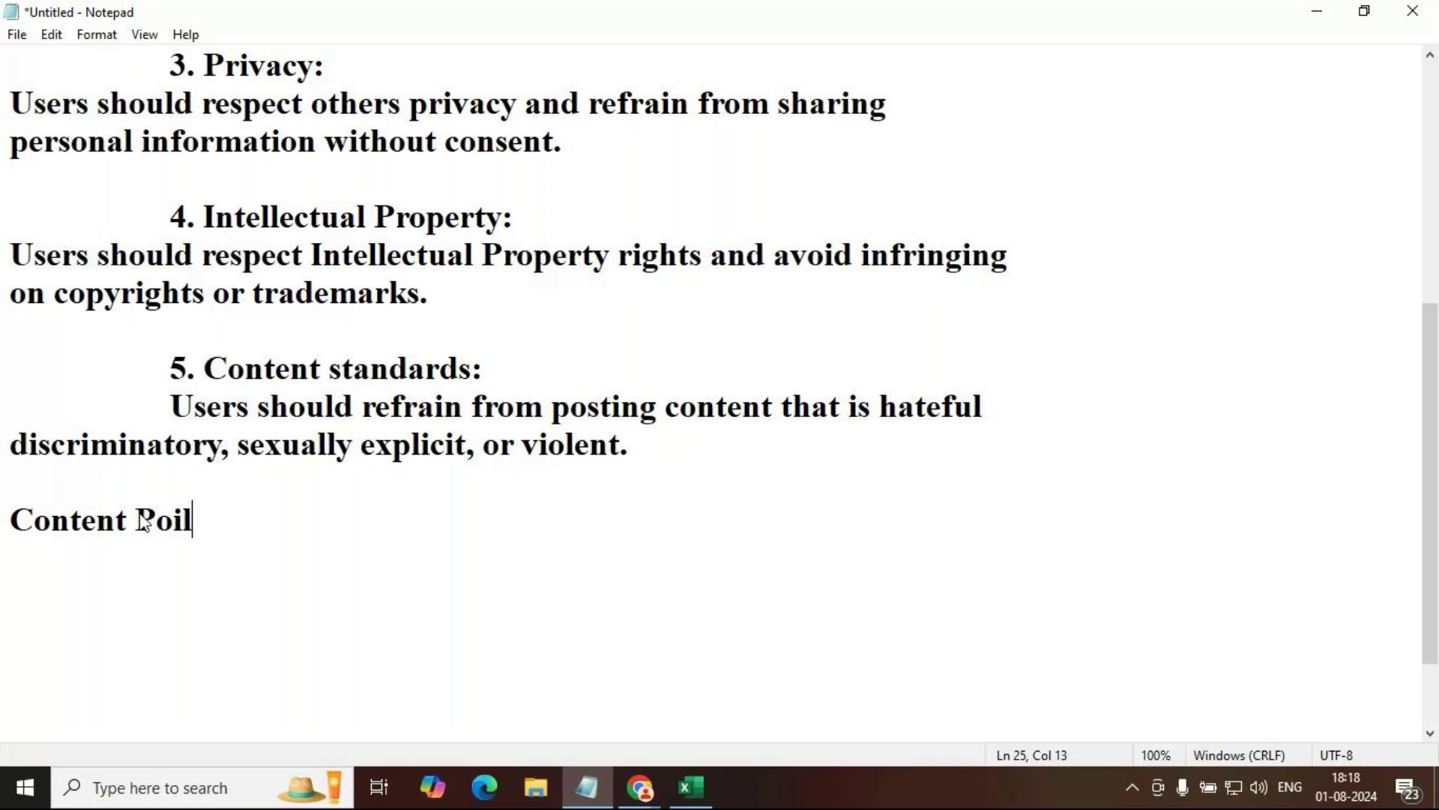
key(BackSpace)
key(BackSpace)
text(licies:)
key(Return)
key(Tab)
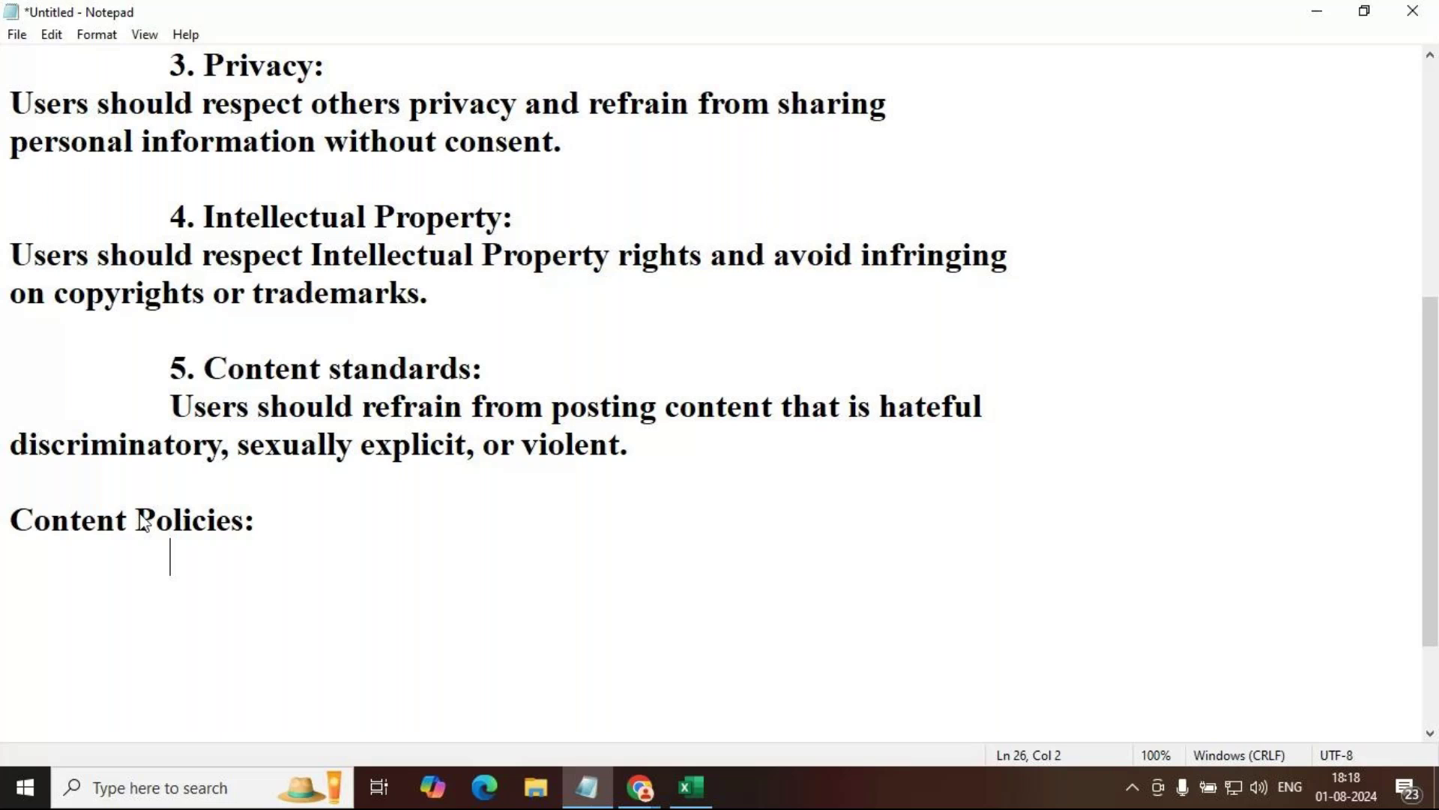
Step: List '1. Nudity content', '2. Violence and Graphics content' and '3. Hate Speach and Harassment' as indented items
text(1. Nudity)
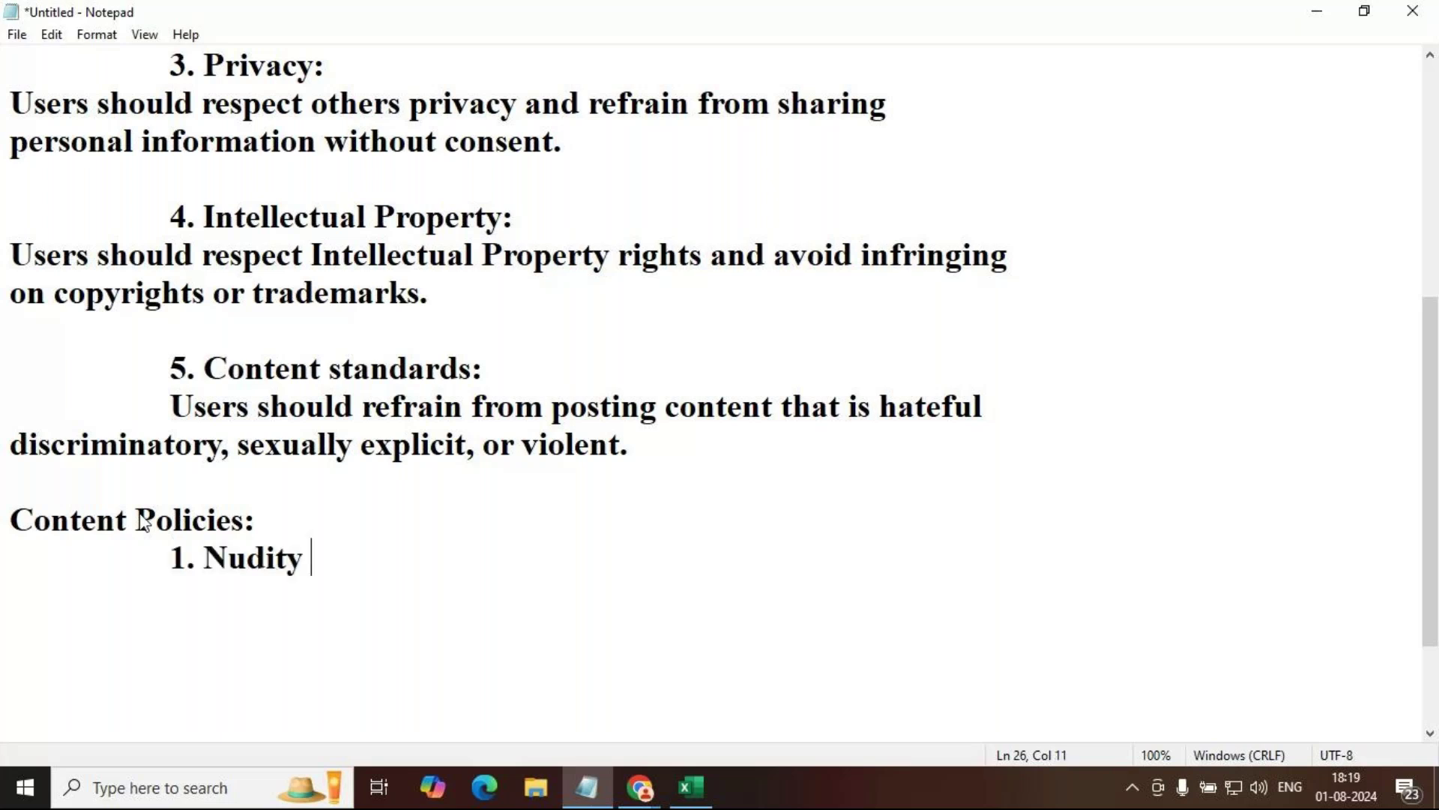
text( content)
key(Return)
key(Tab)
text(2. )
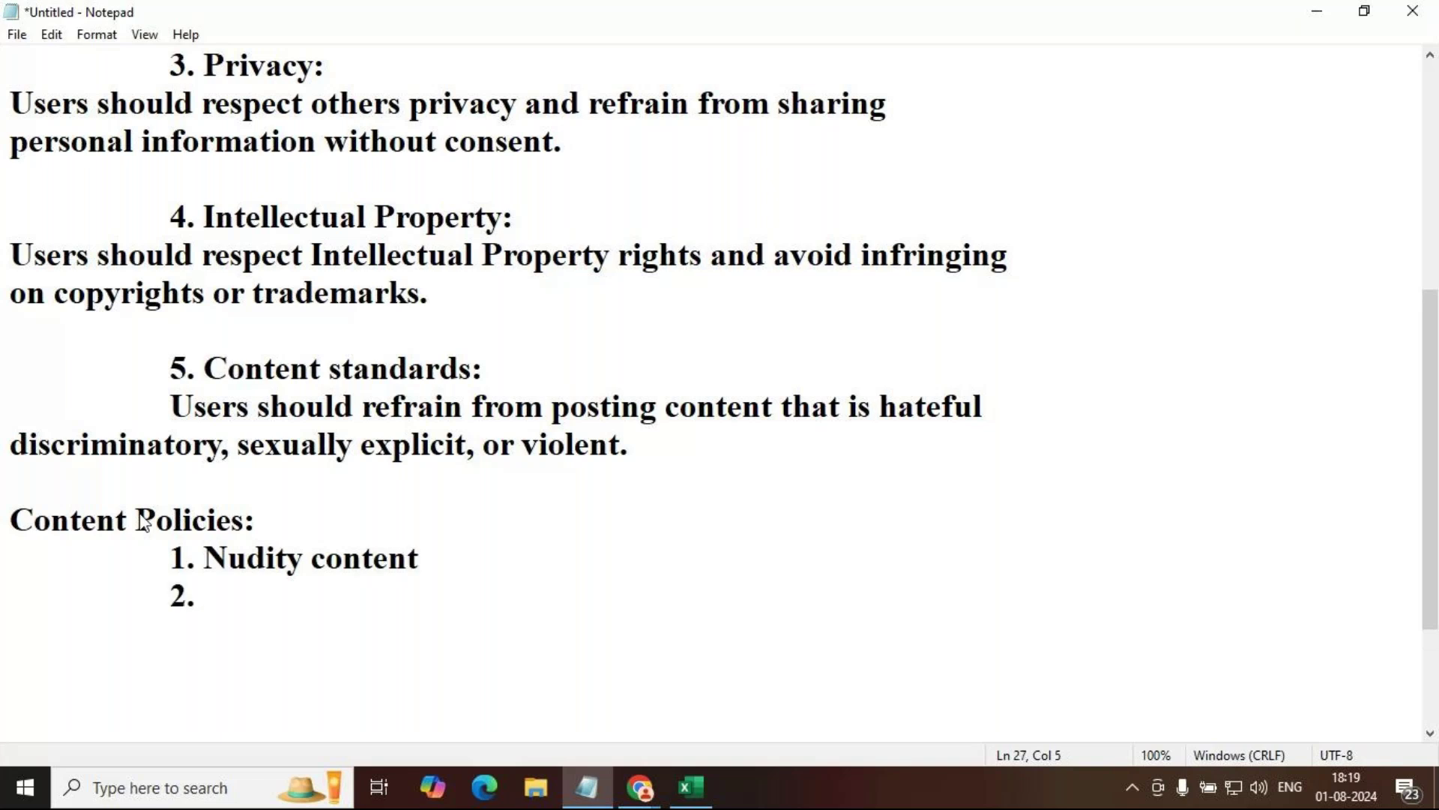
text(Violence and G)
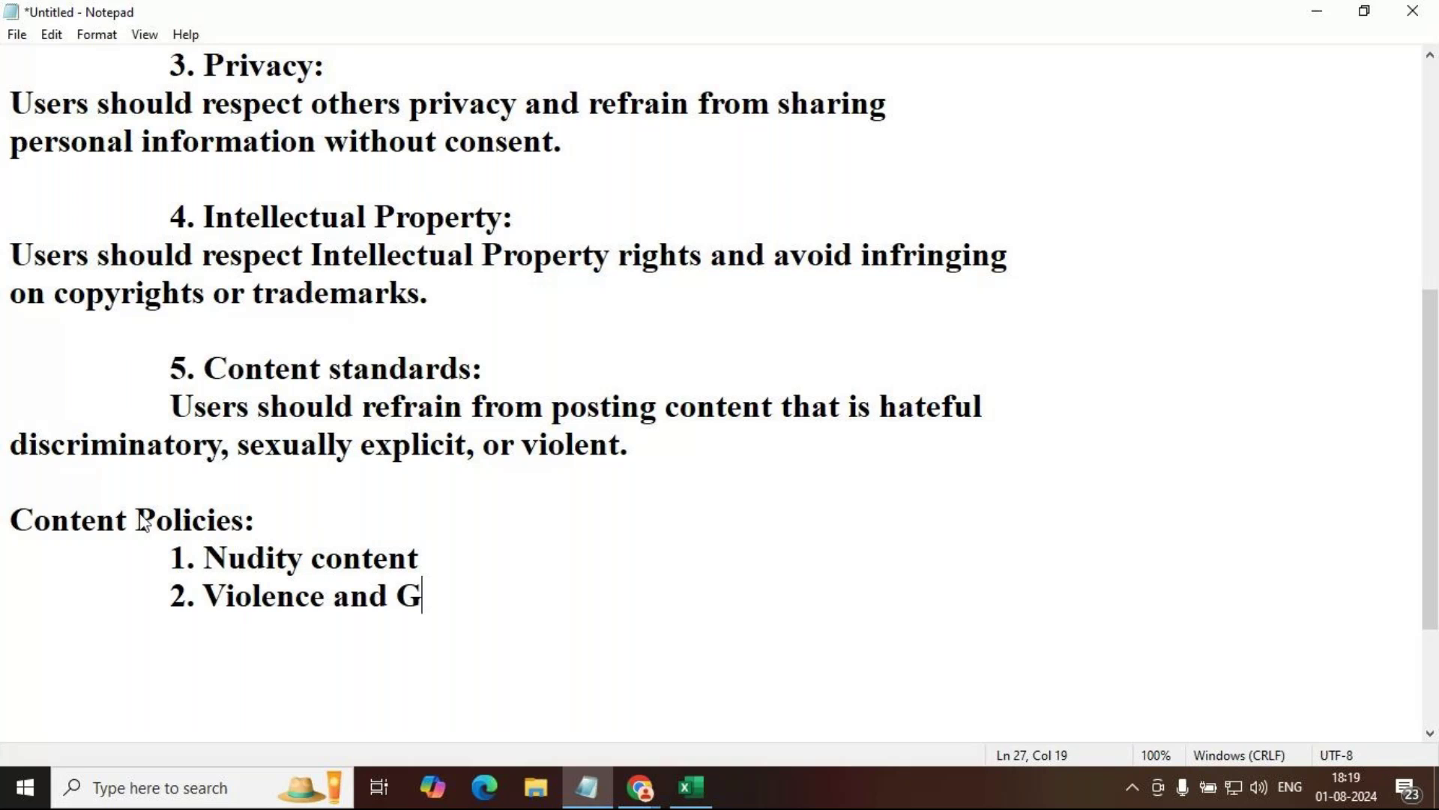
text(raphics )
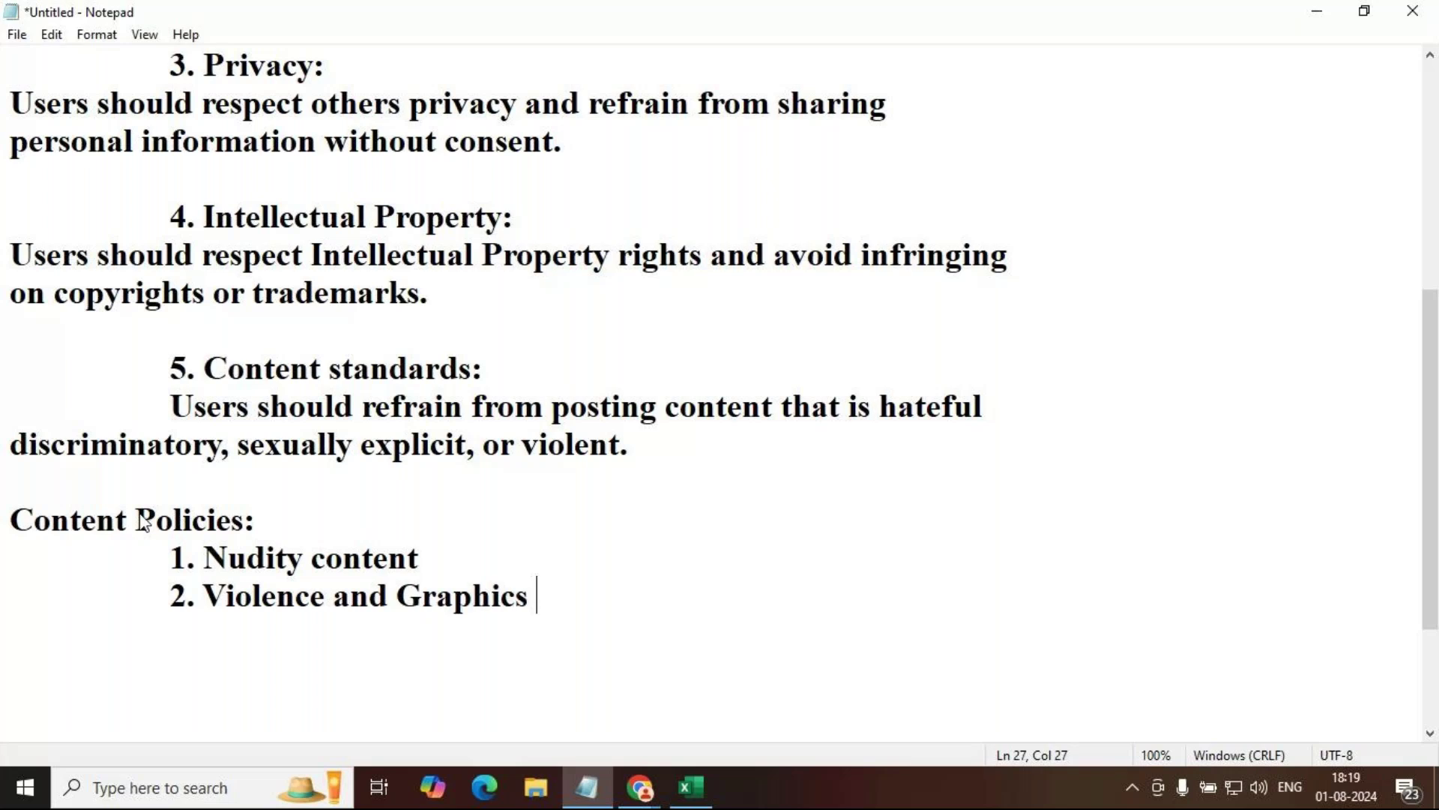
text(cont)
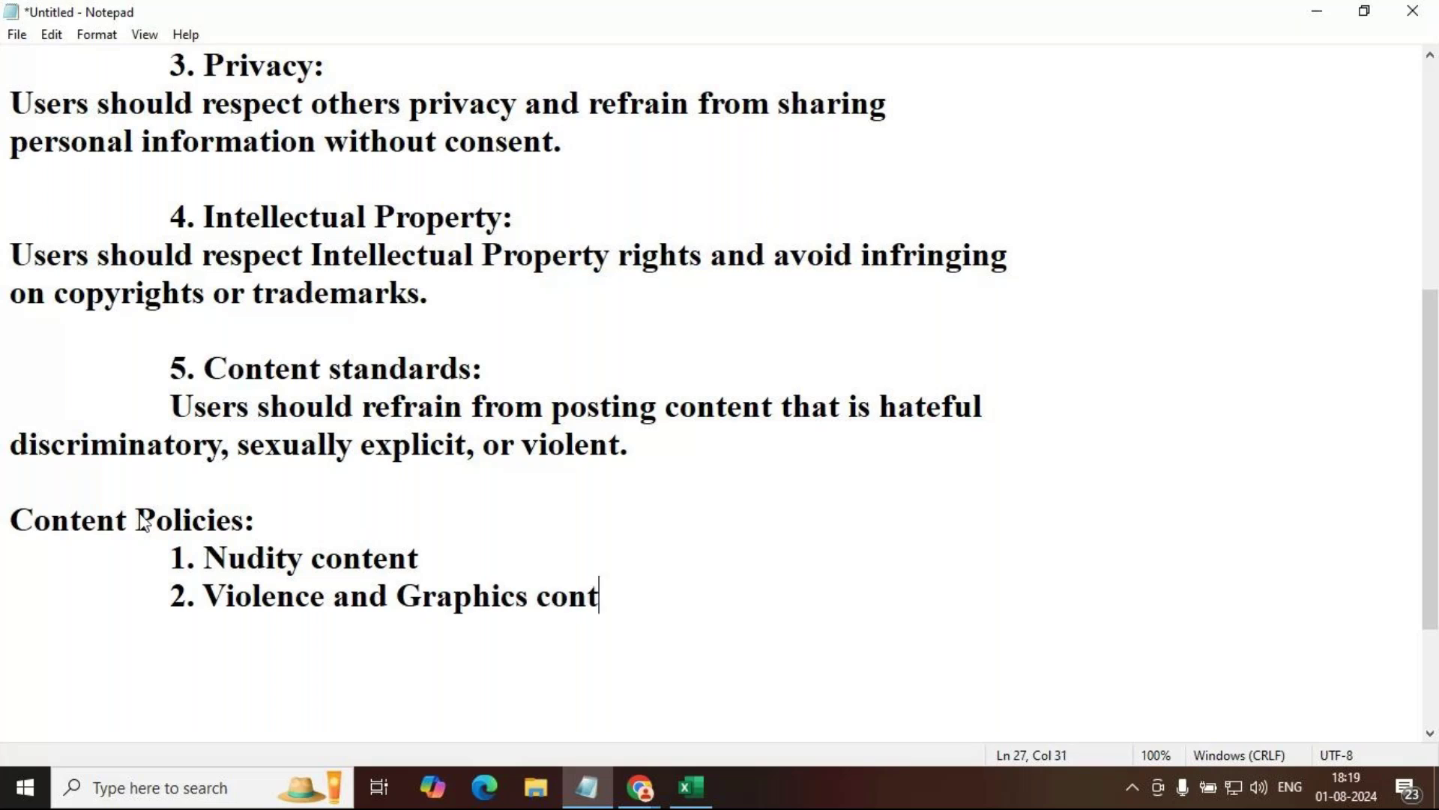
text(ent)
key(Return)
key(Tab)
text(3. )
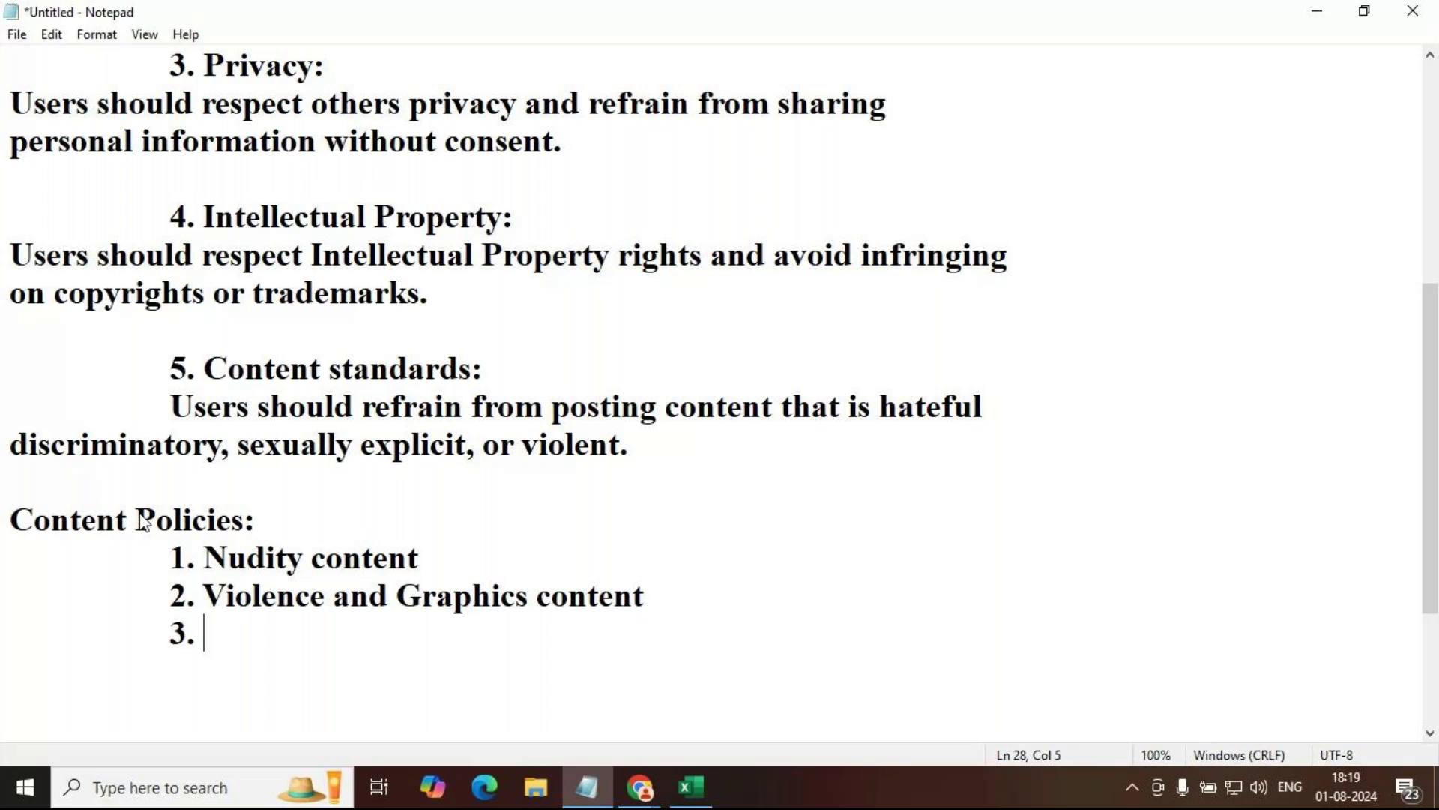
text(Hate SP)
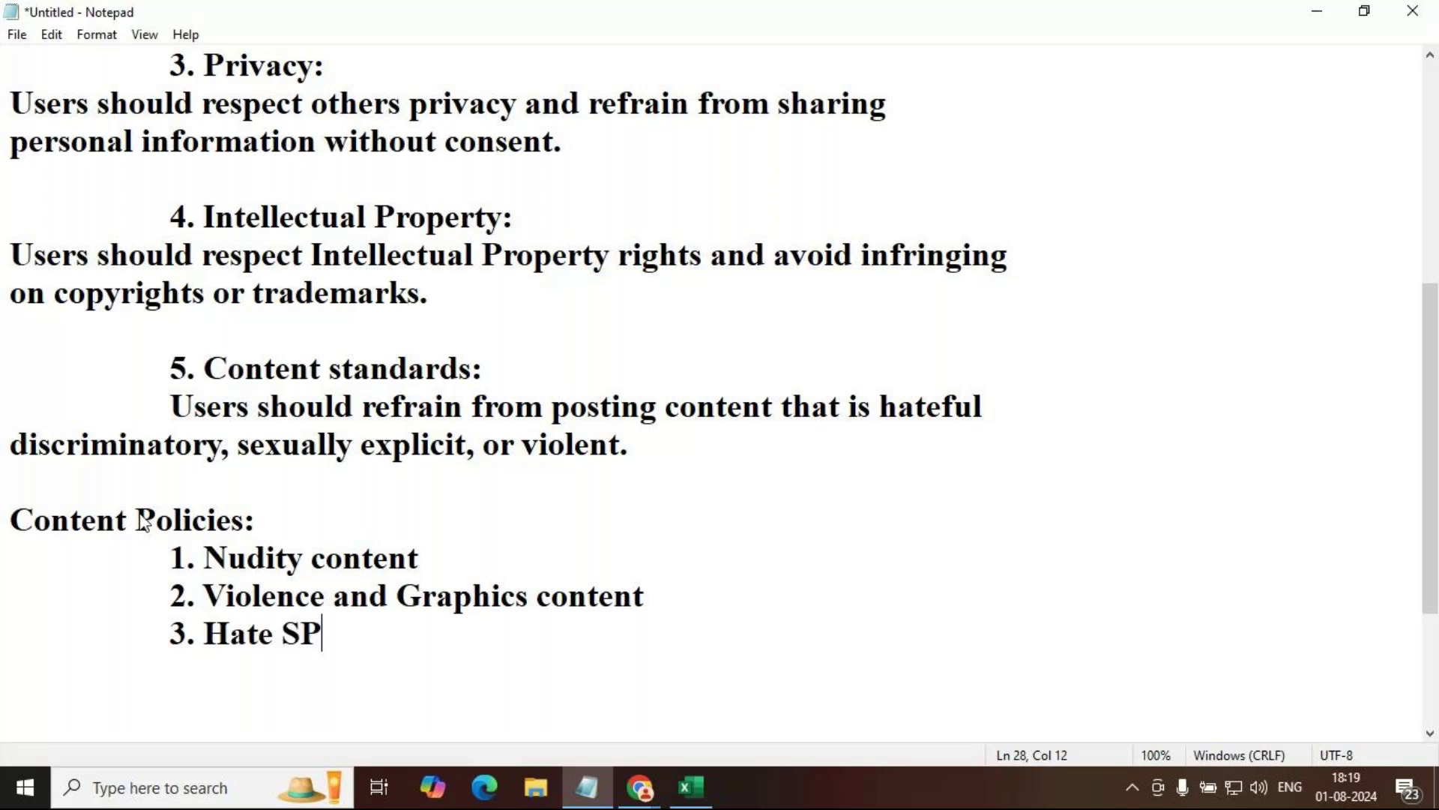
key(BackSpace)
key(BackSpace)
text(Speach and )
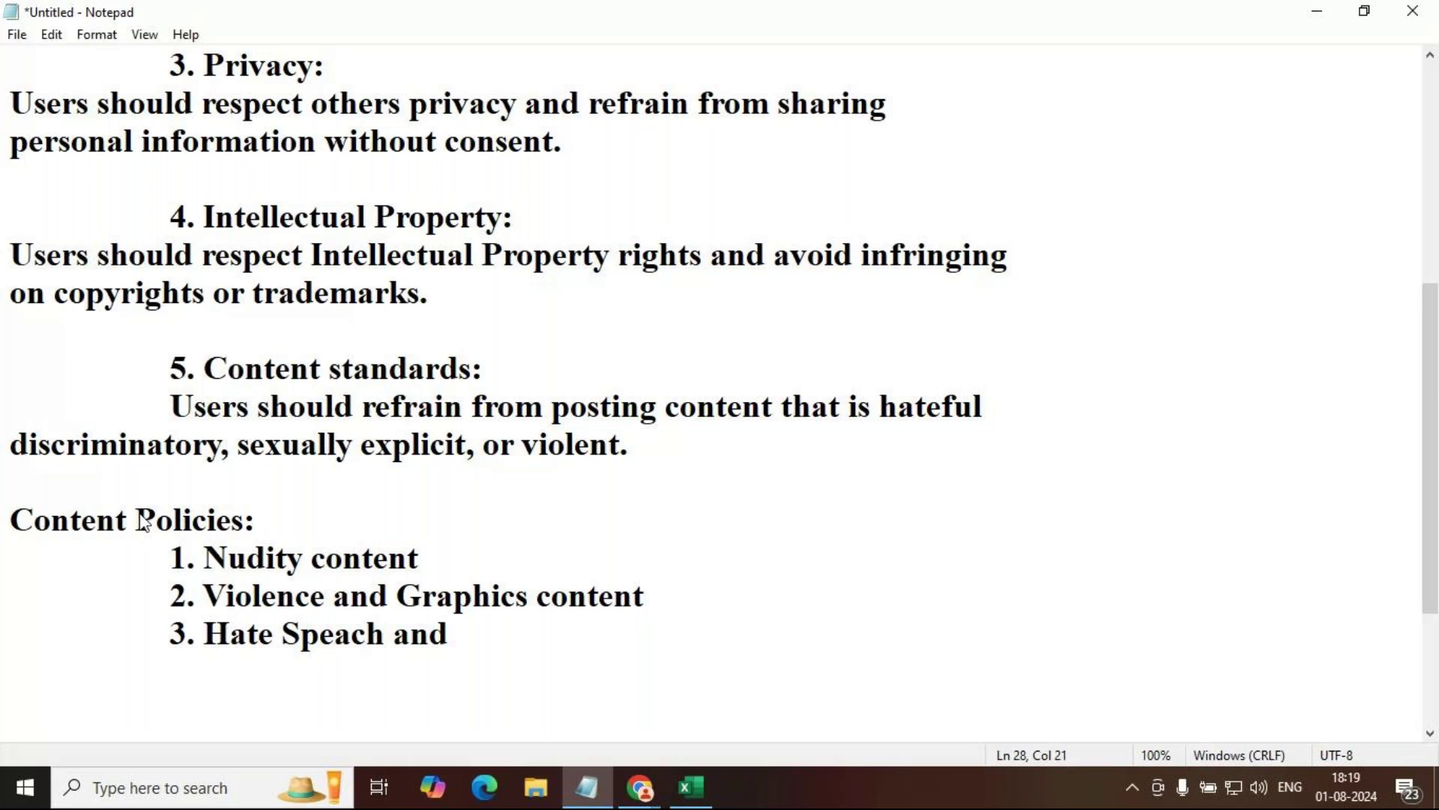
text(Har)
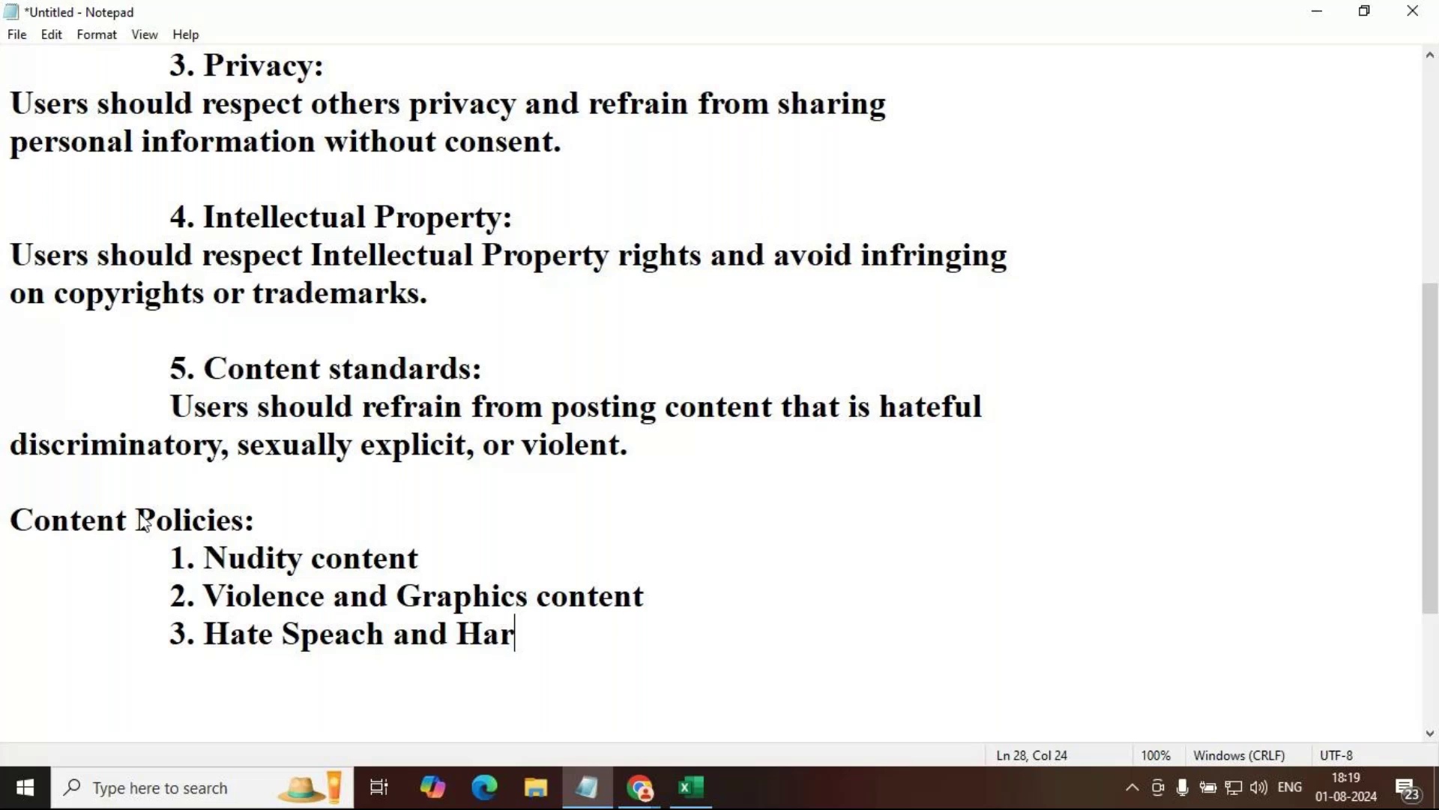
text(assment)
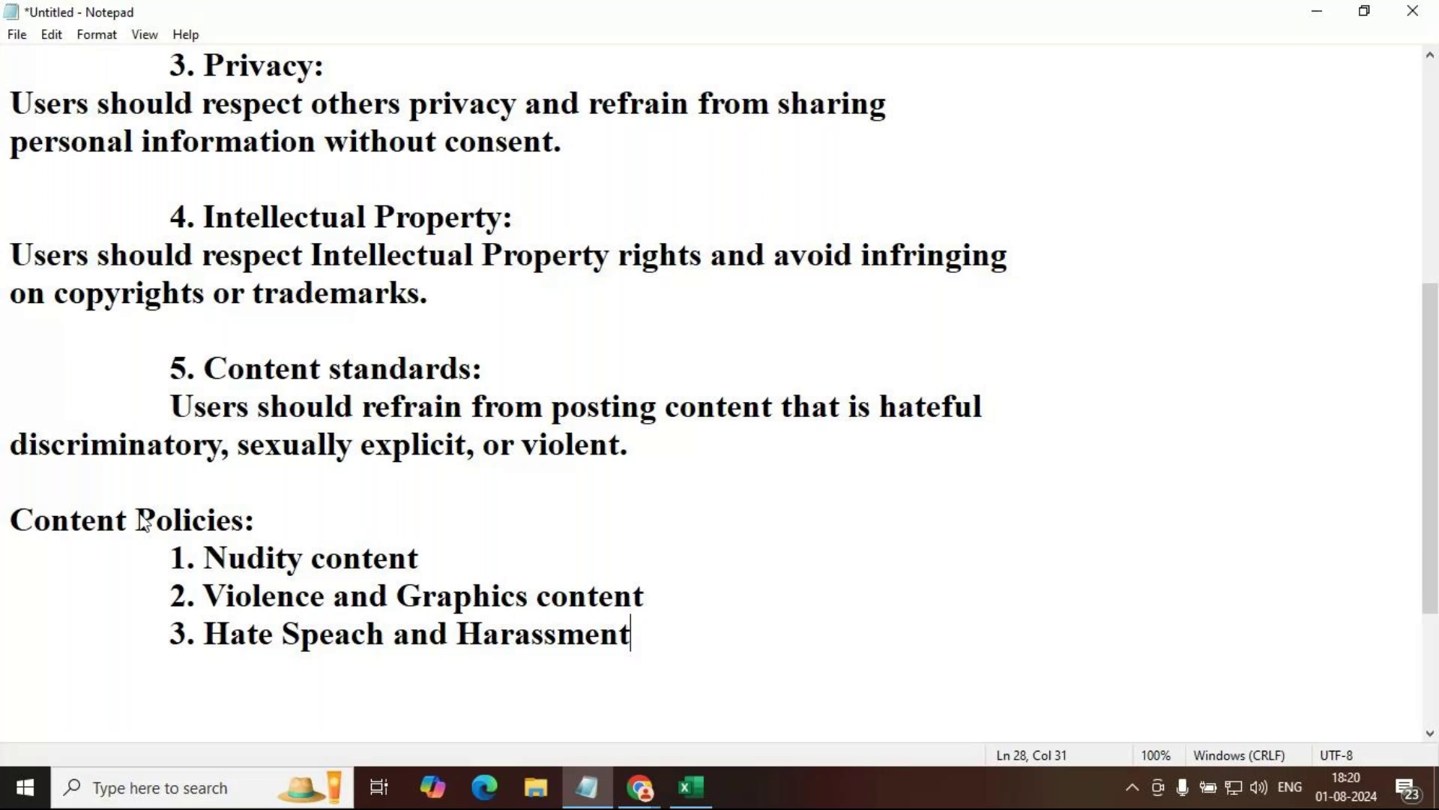
key(Return)
Step: Type 'Safefly and Well Being:' followed by 'Data use and privacy' and 'Advertising Policies' lines
text(Safefl)
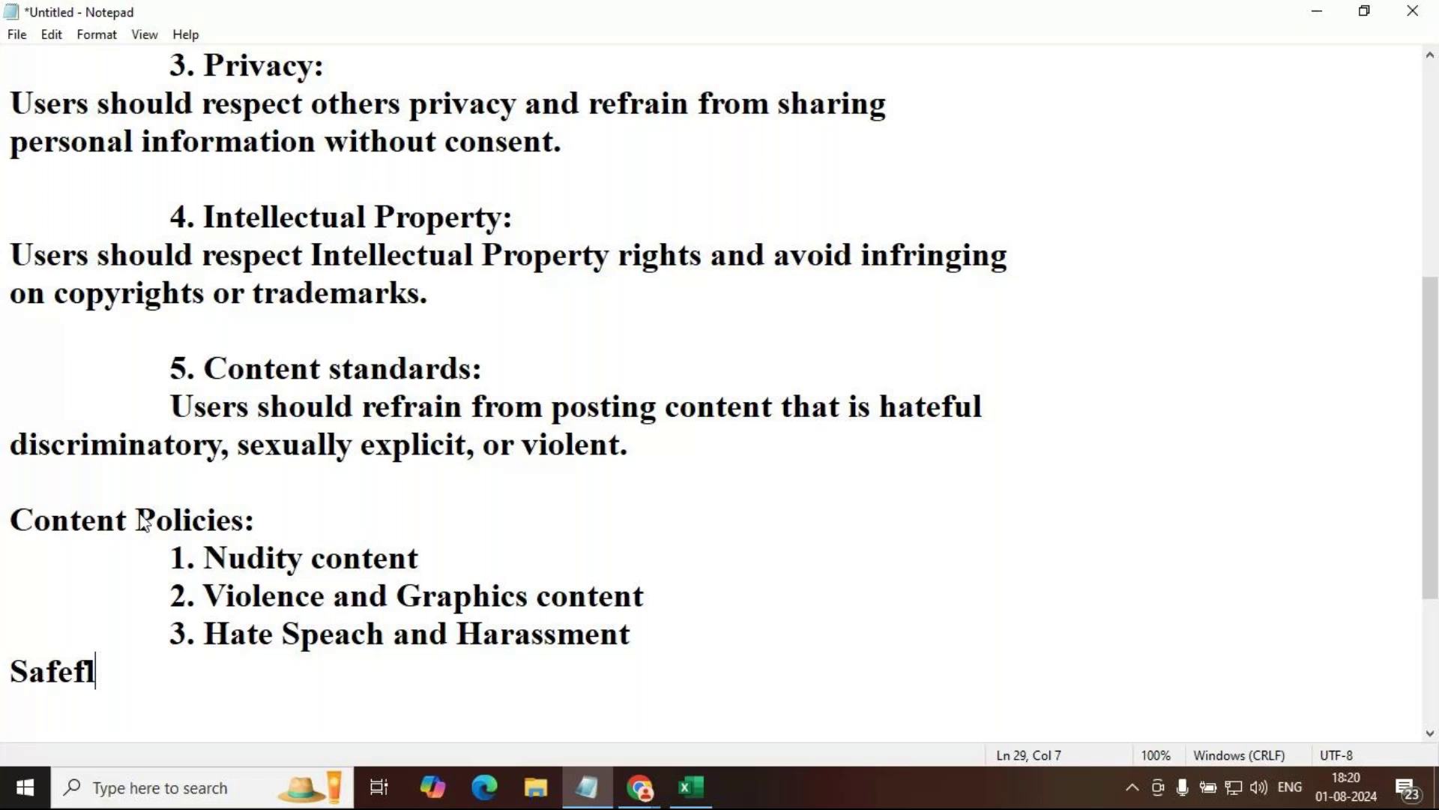
text(y and Well Being)
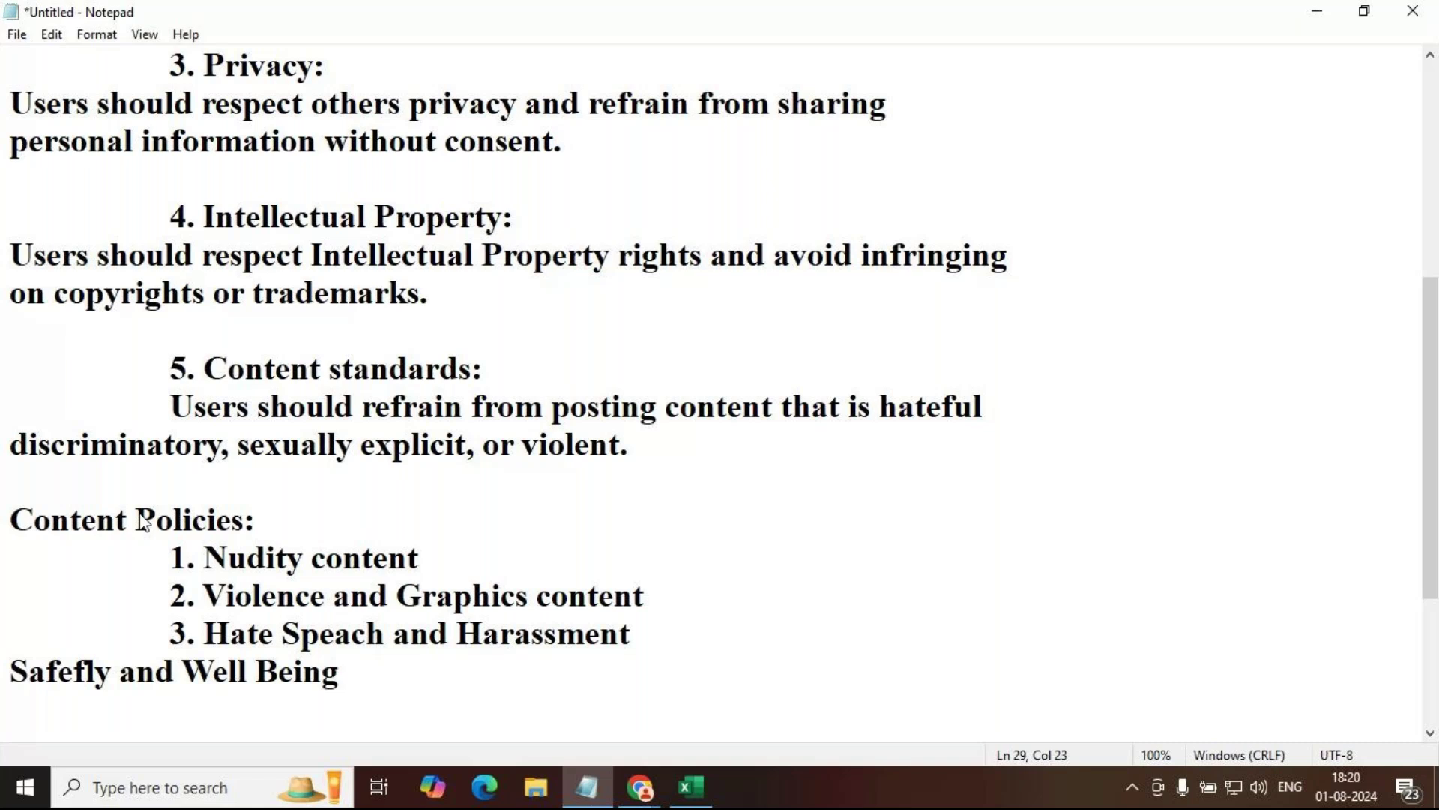
text(:)
key(Return)
text(Data use)
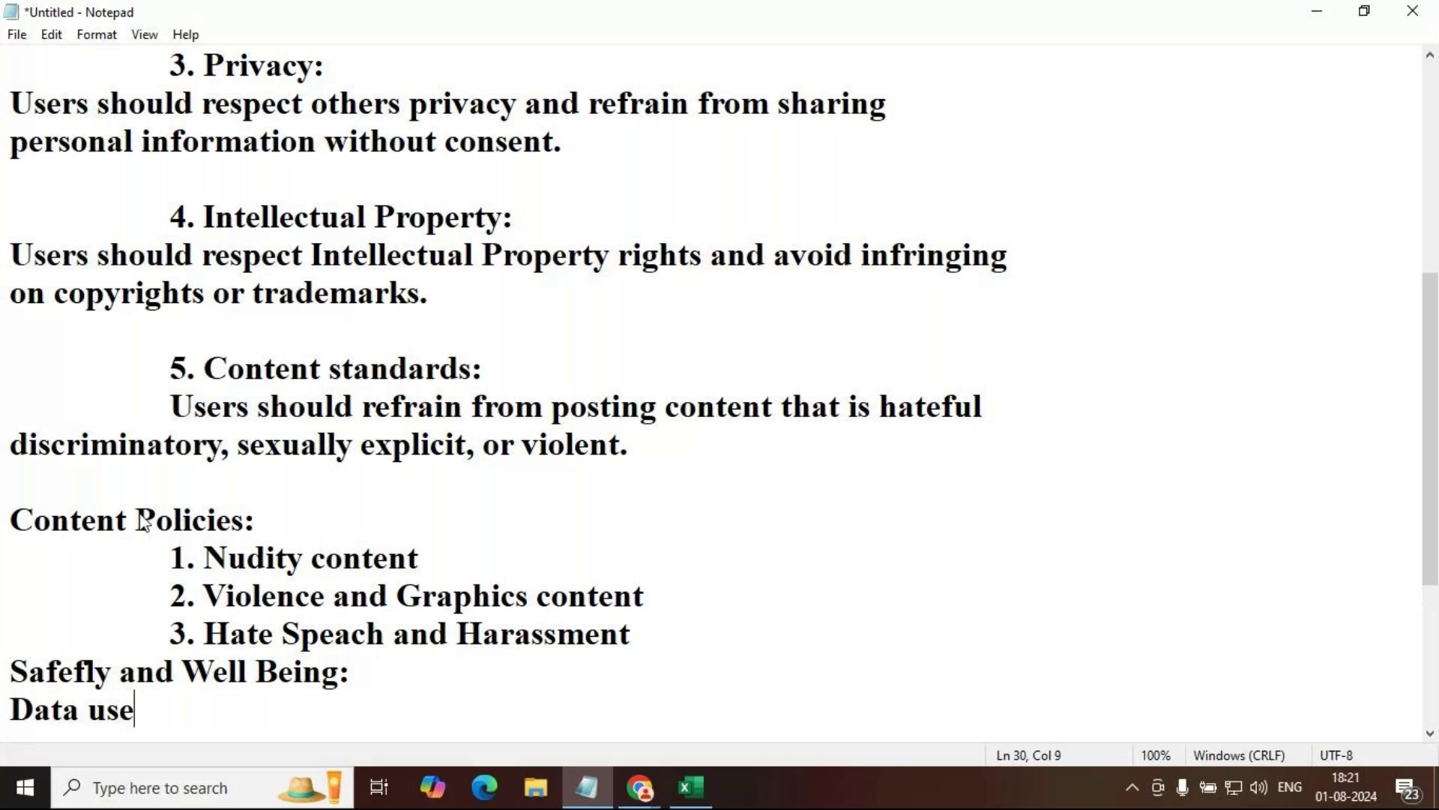
text( and pr)
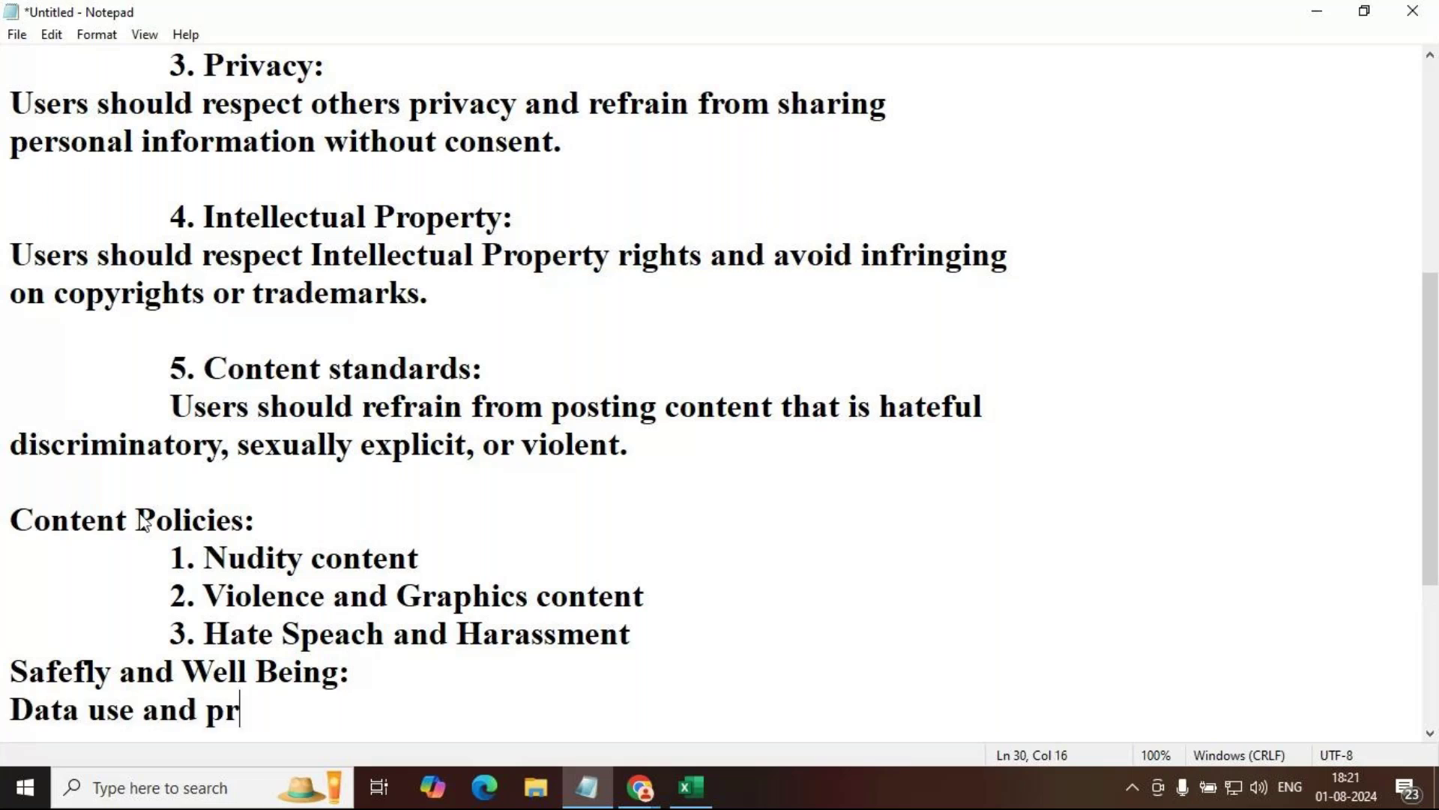
text(ivacy)
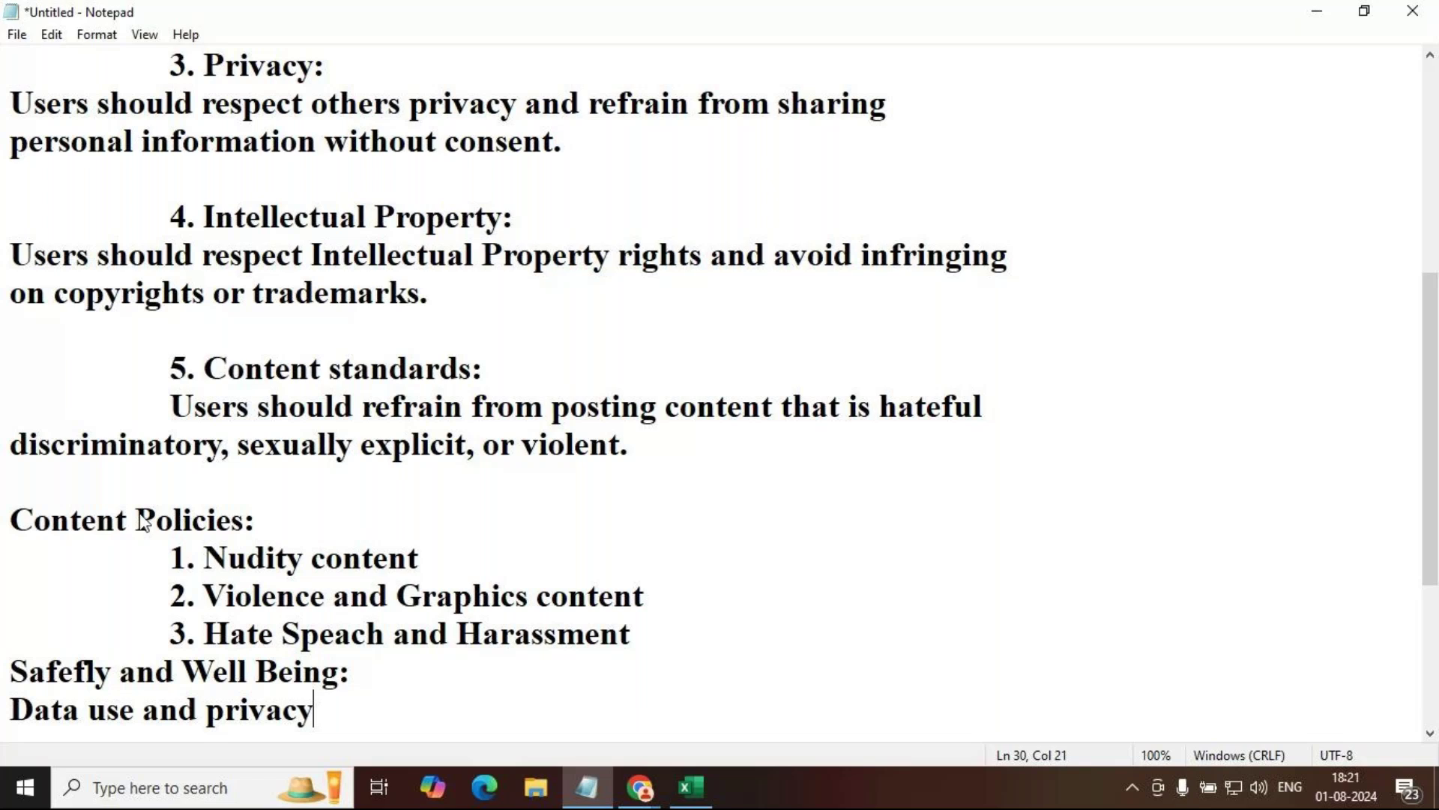
key(Return)
text(Advertis)
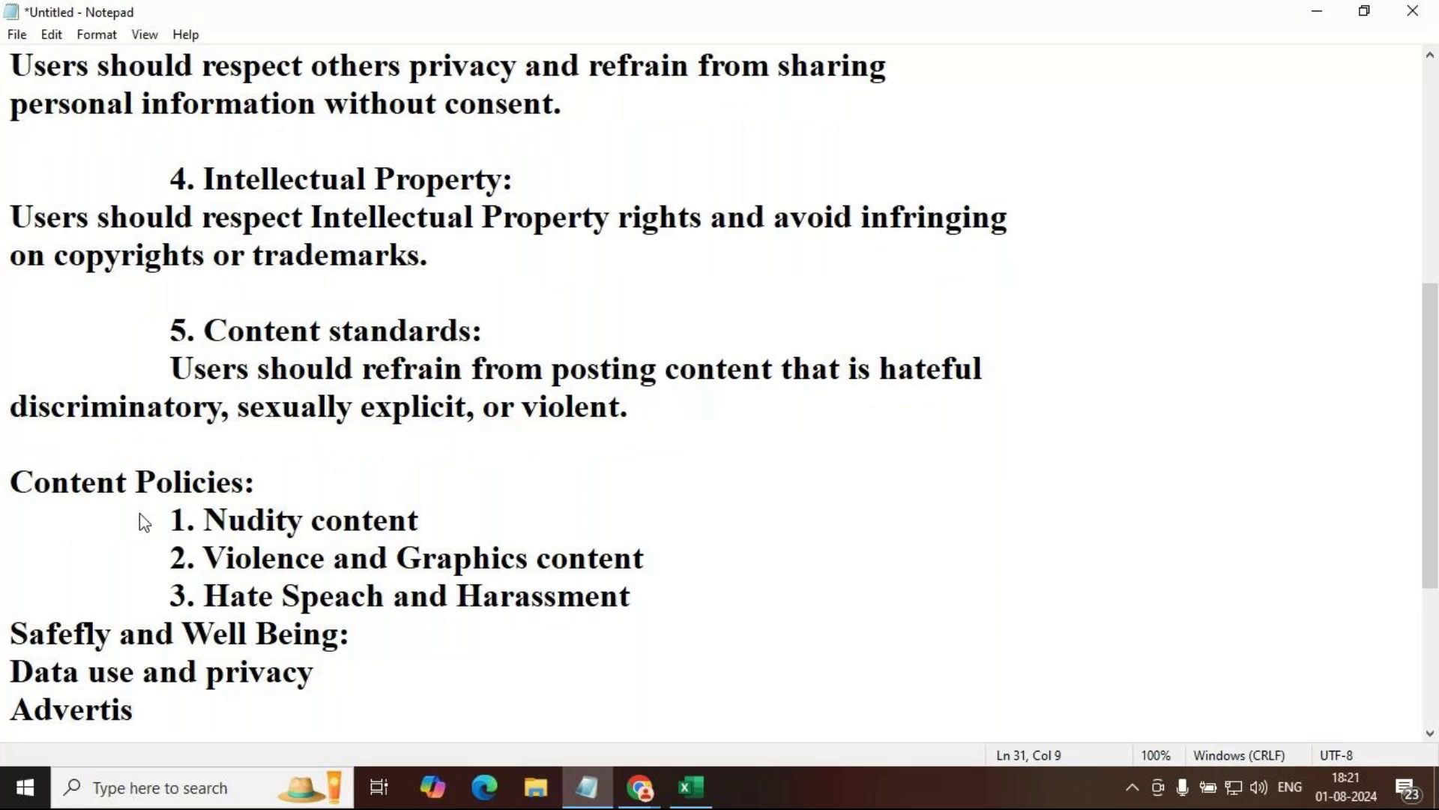
text(ing Policies)
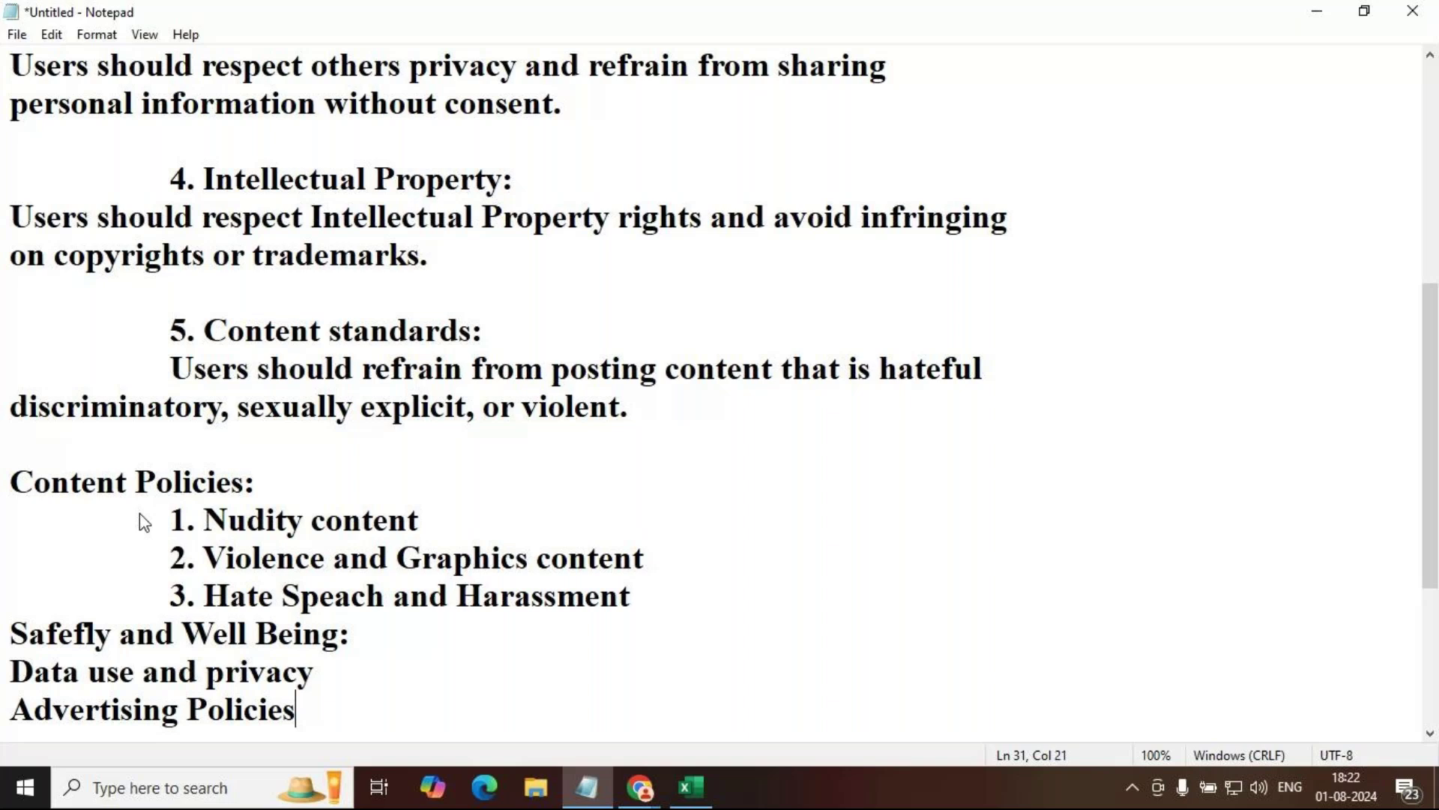
Step: Add an asterisk separator row after Advertising Policies, then type the heading 'Why instragram?'
key(Return)
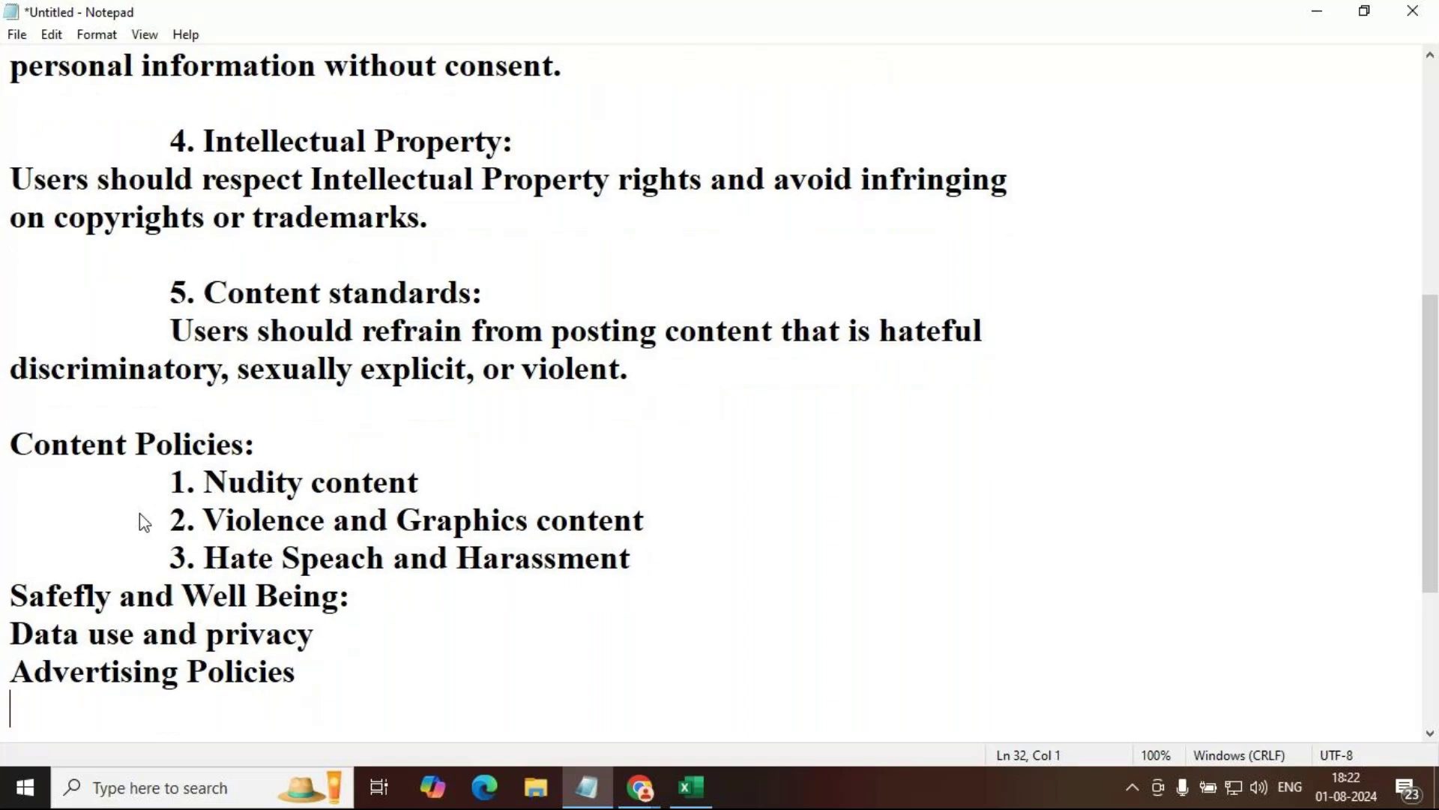
text(****************************************************)
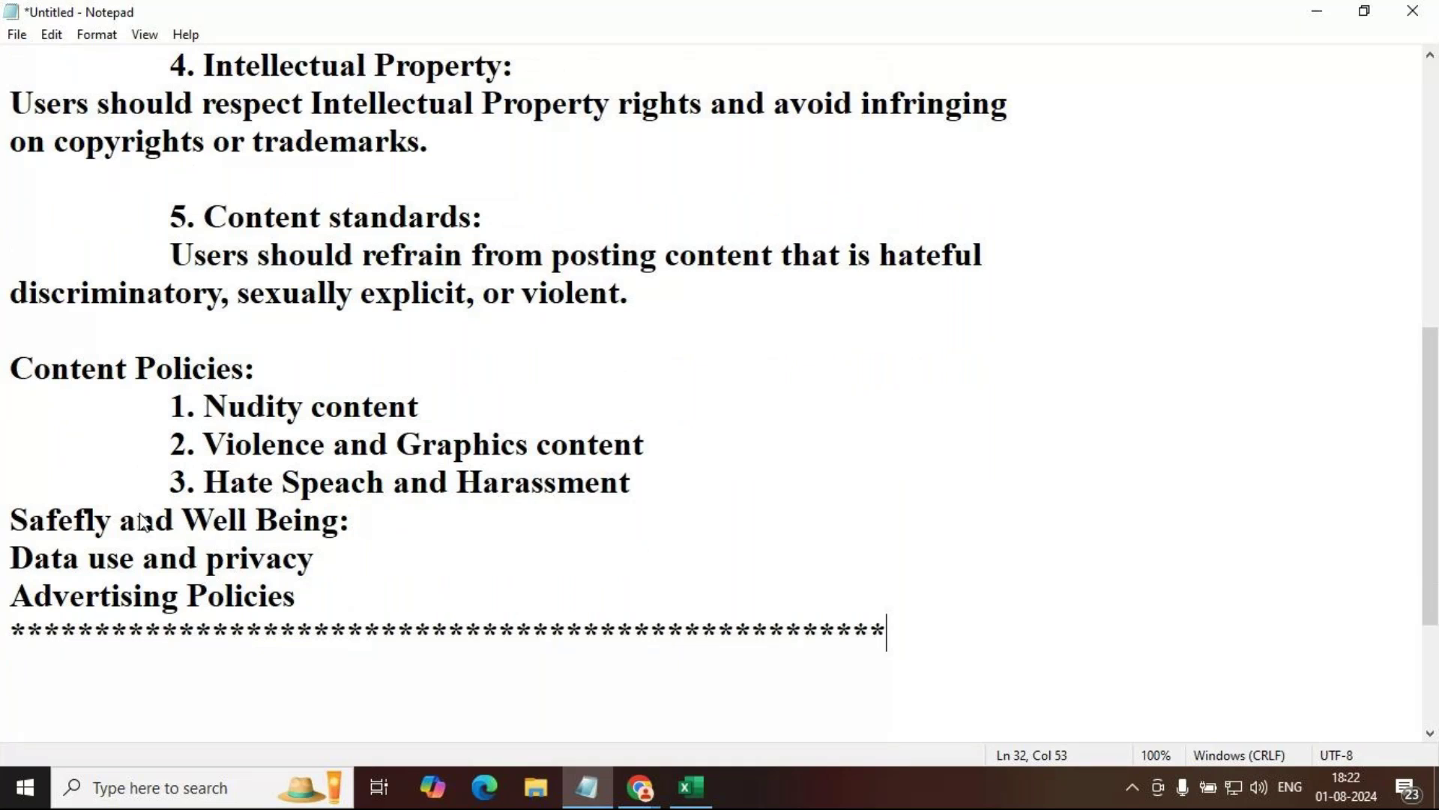
text(****)
key(Return)
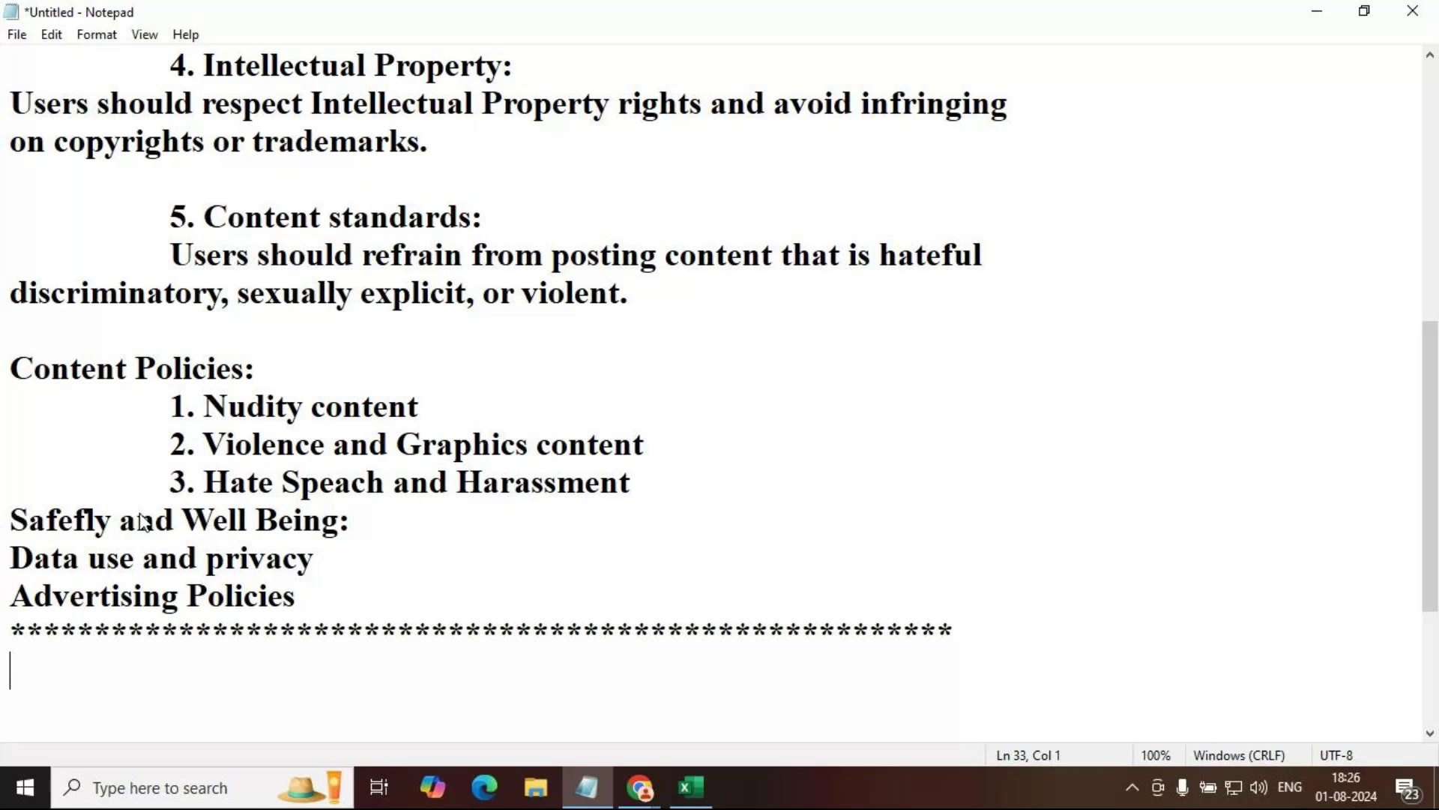
text(Why )
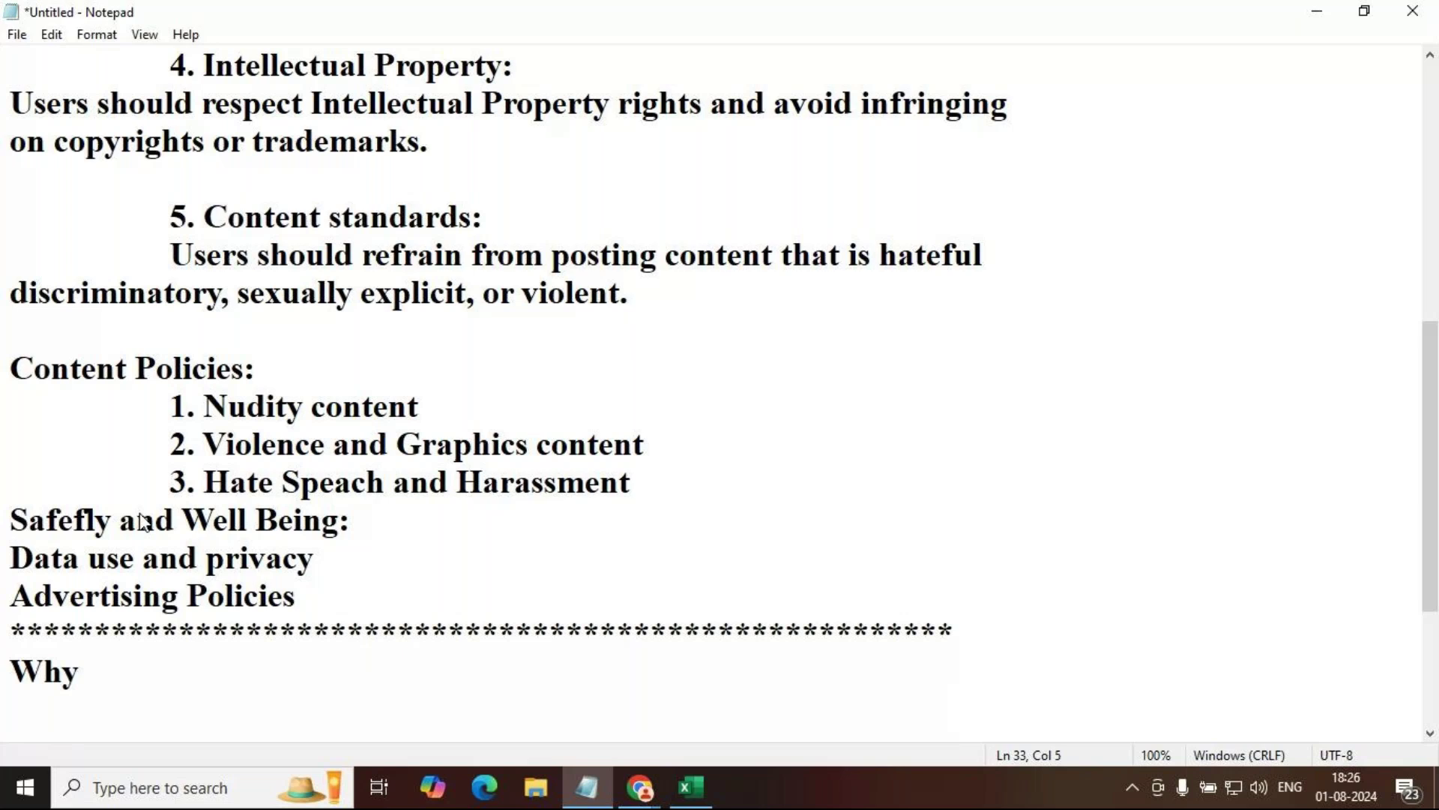
text(instragr)
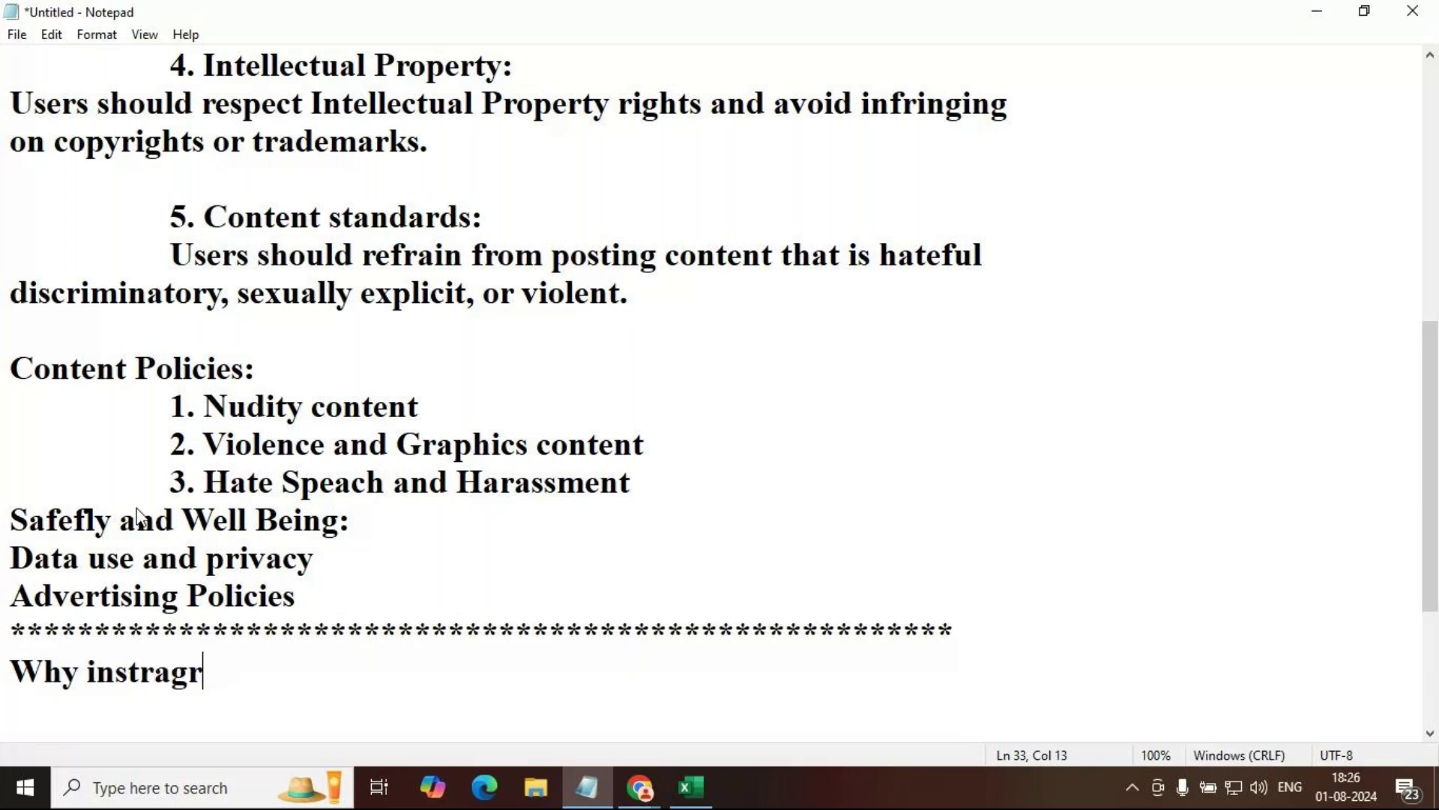
text(a)
text(m?)
Step: Write the intro 'instagram is a powerful platform for creating visual content for your business.'
key(Return)
key(Tab)
text(1.)
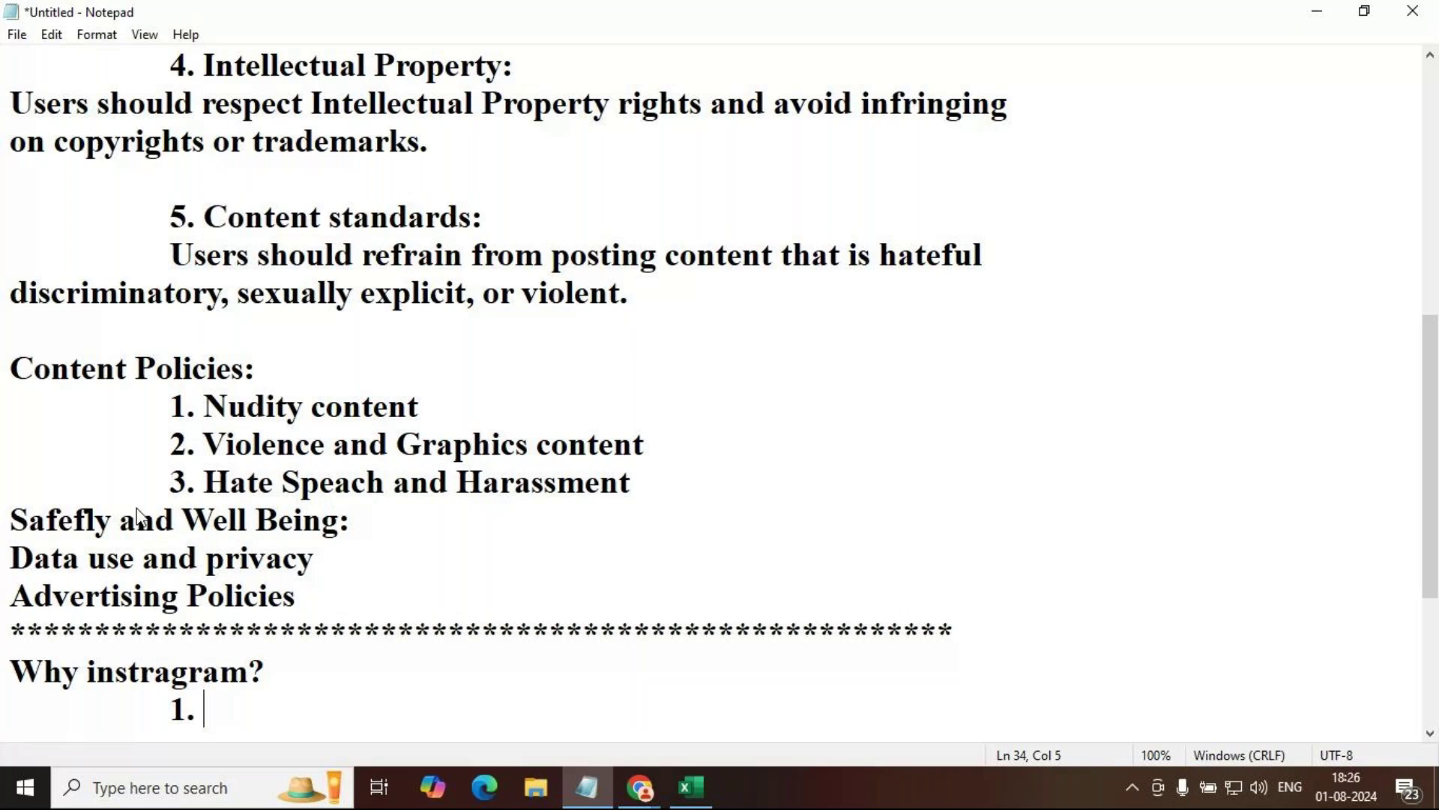
key(BackSpace)
key(BackSpace)
key(BackSpace)
text(instagram)
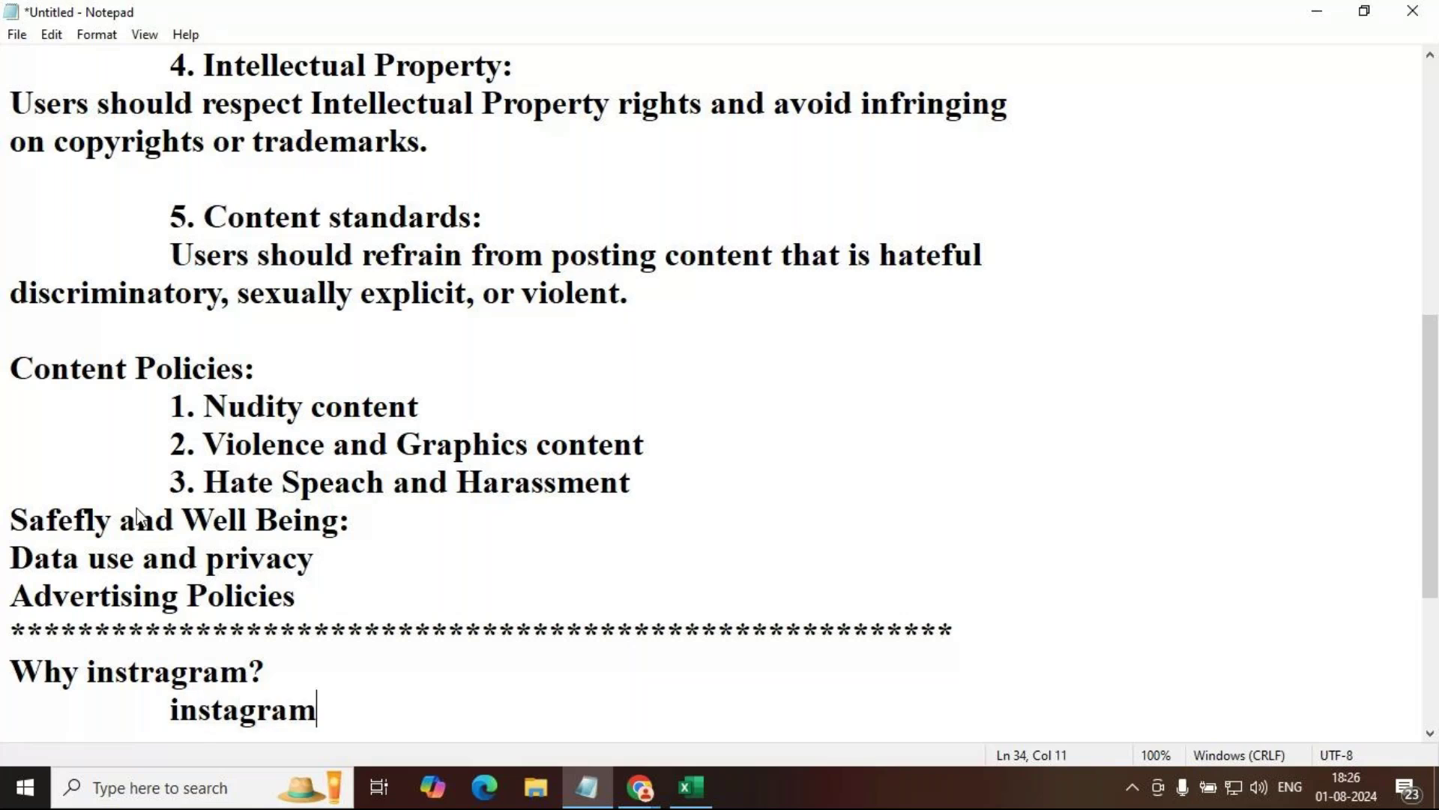
text( is a powerful )
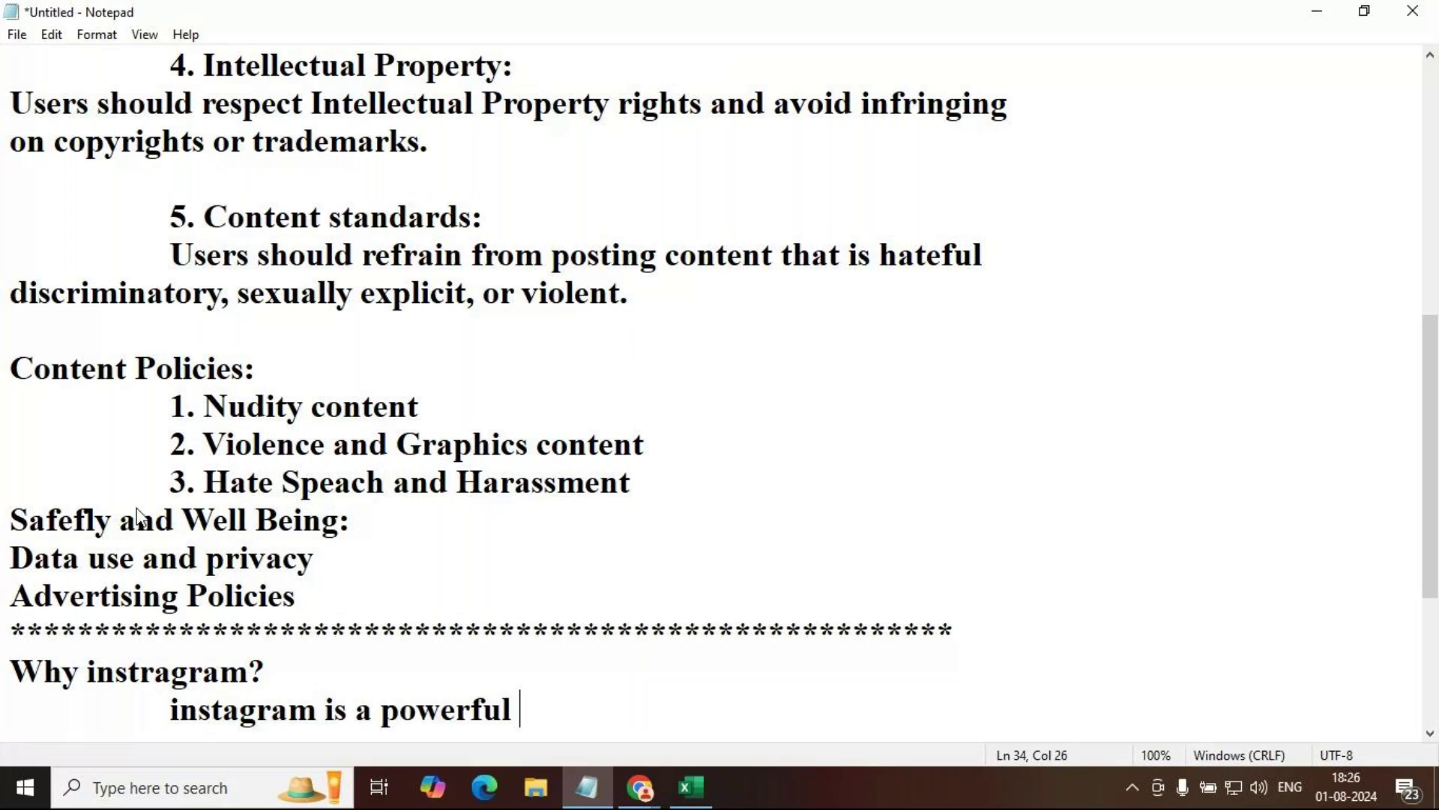
text(platform for creating)
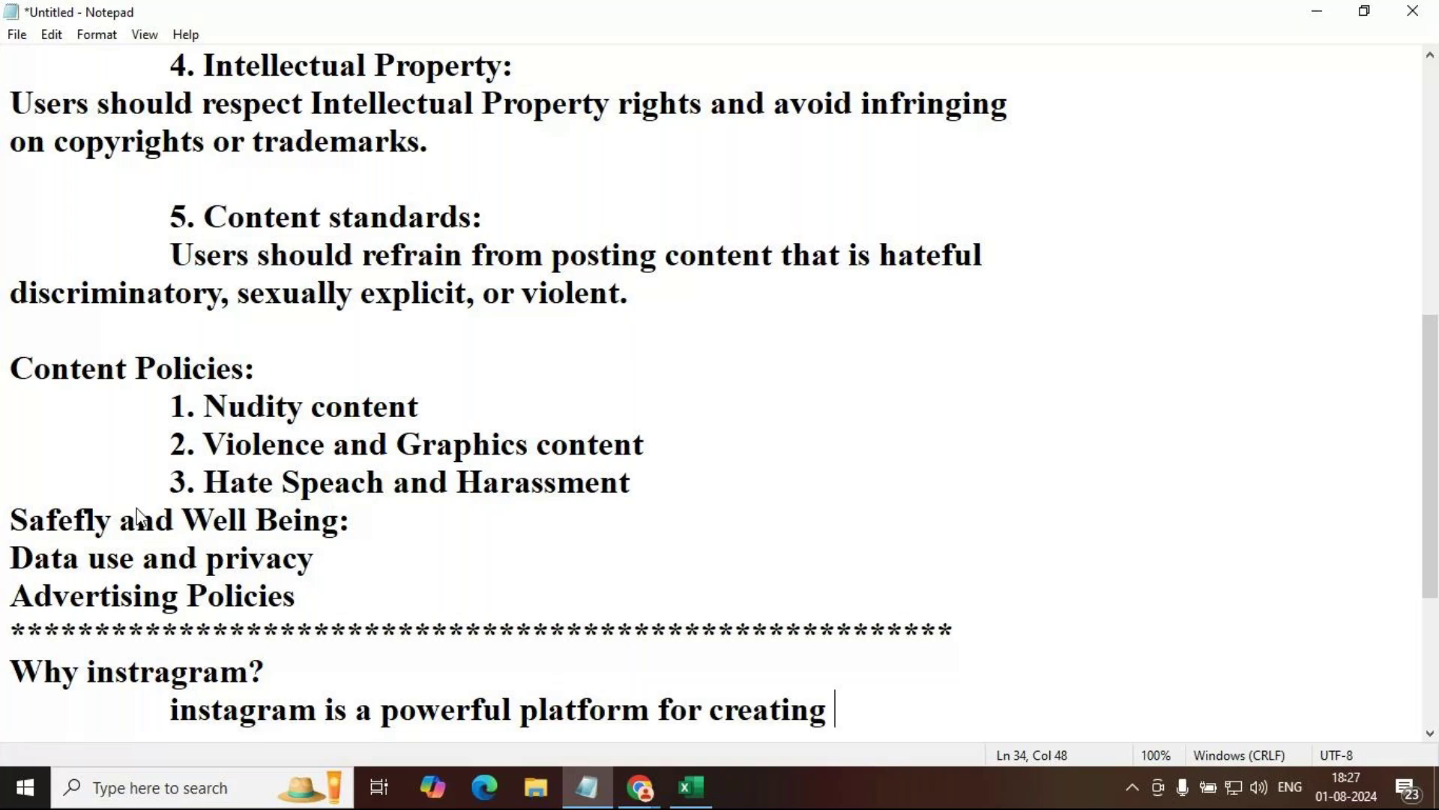
key(Return)
text(visual con)
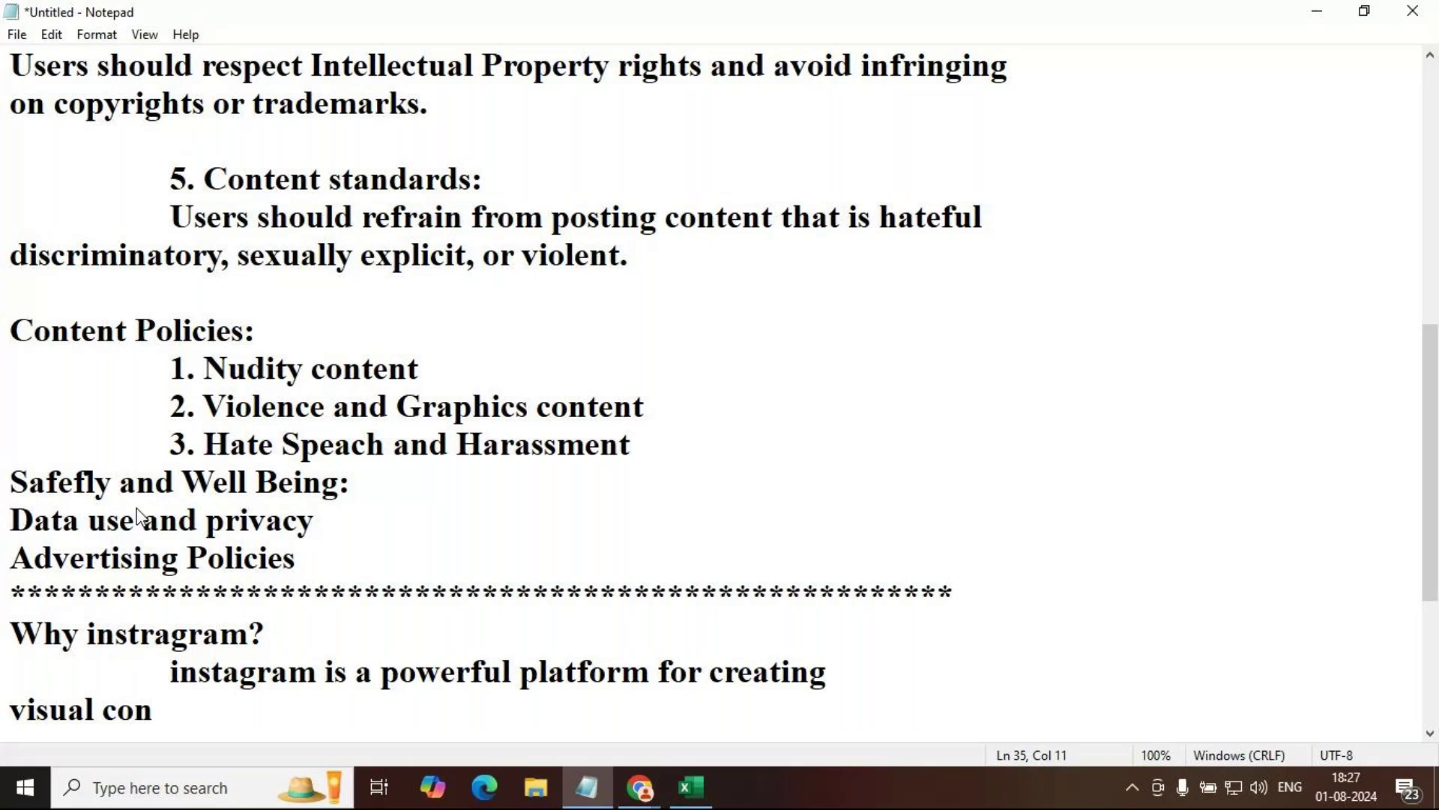
text(tent for your bu)
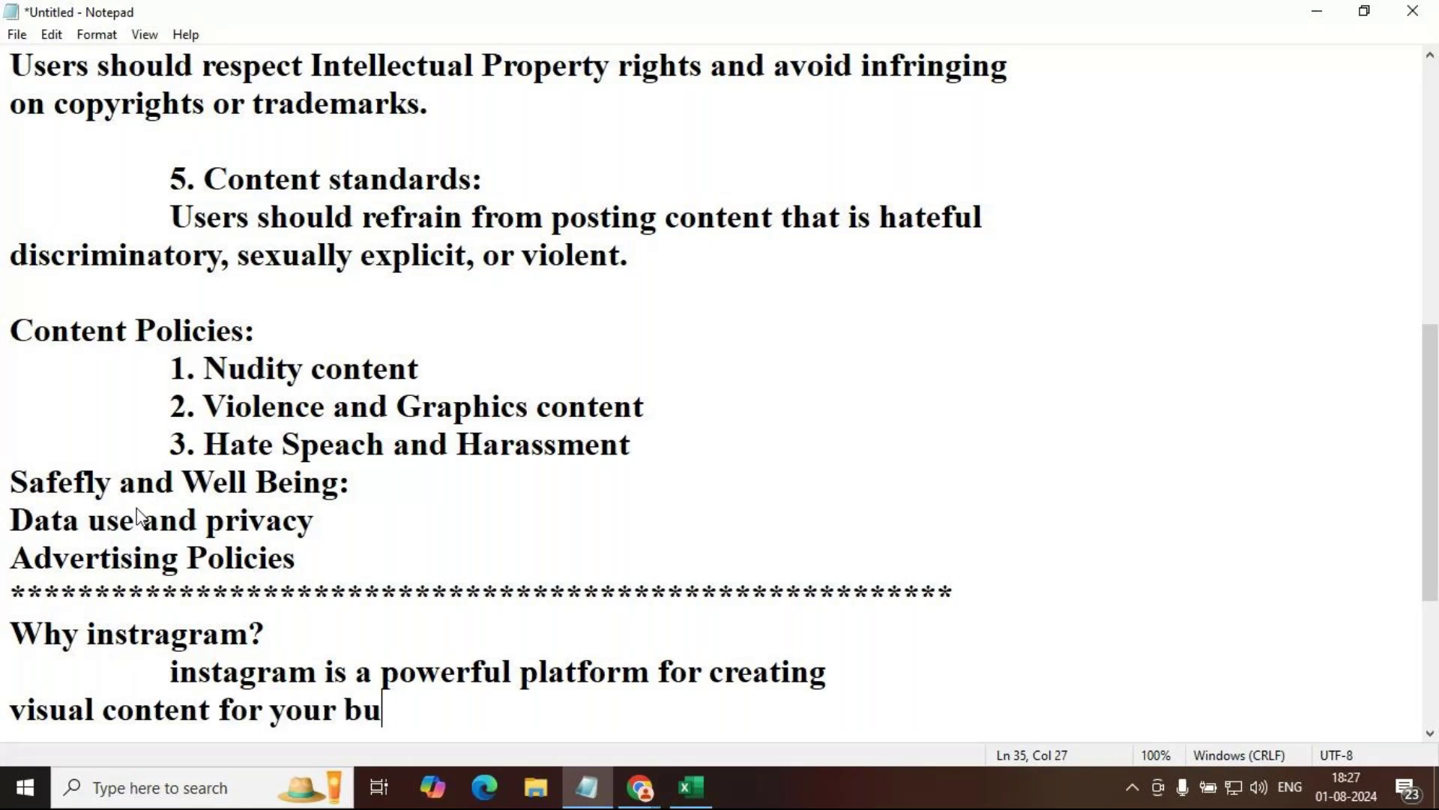
text(sine)
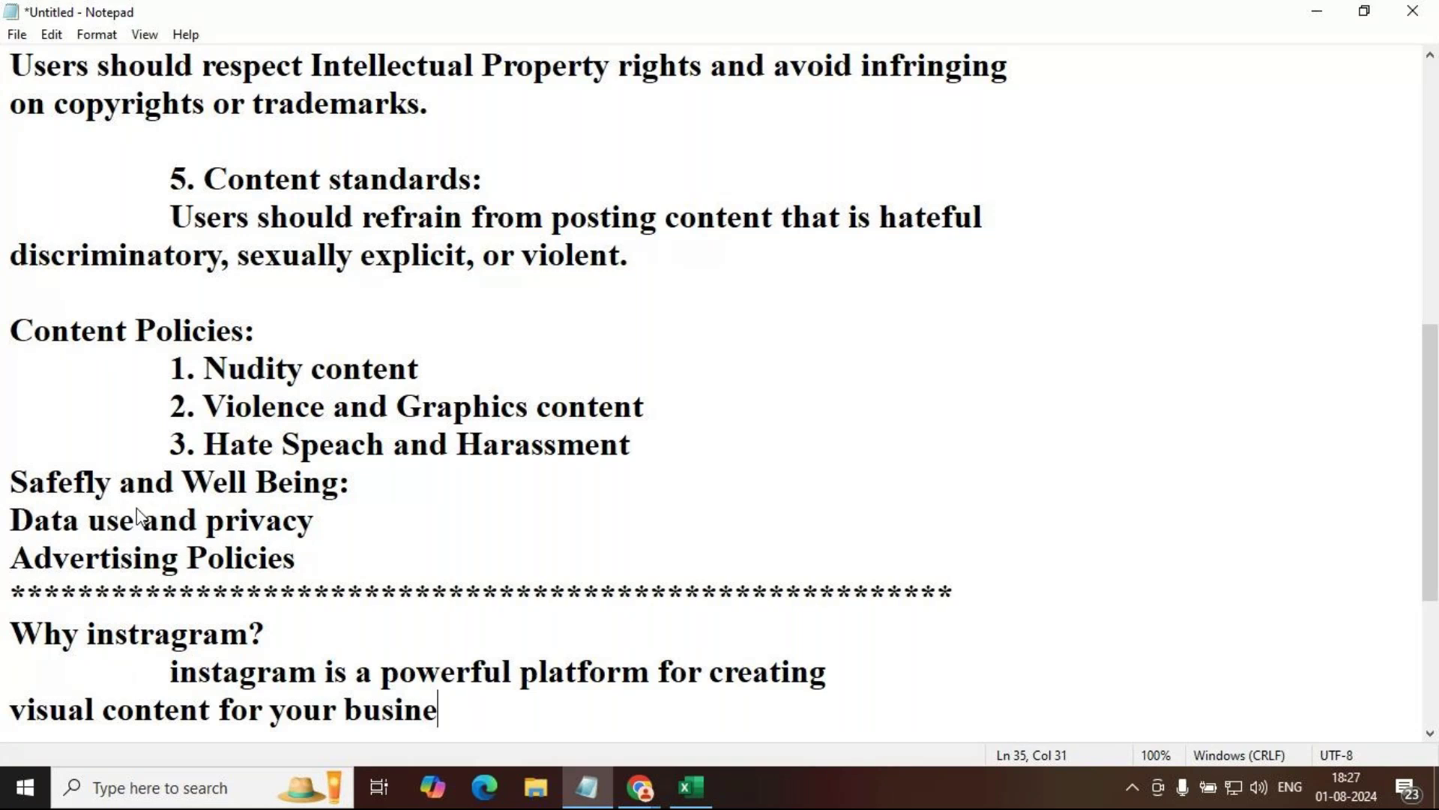
text(ss.)
Step: Start a bullet reading '* Insta generats 120 times more engagement per follower than twite'
key(Return)
key(Return)
key(Tab)
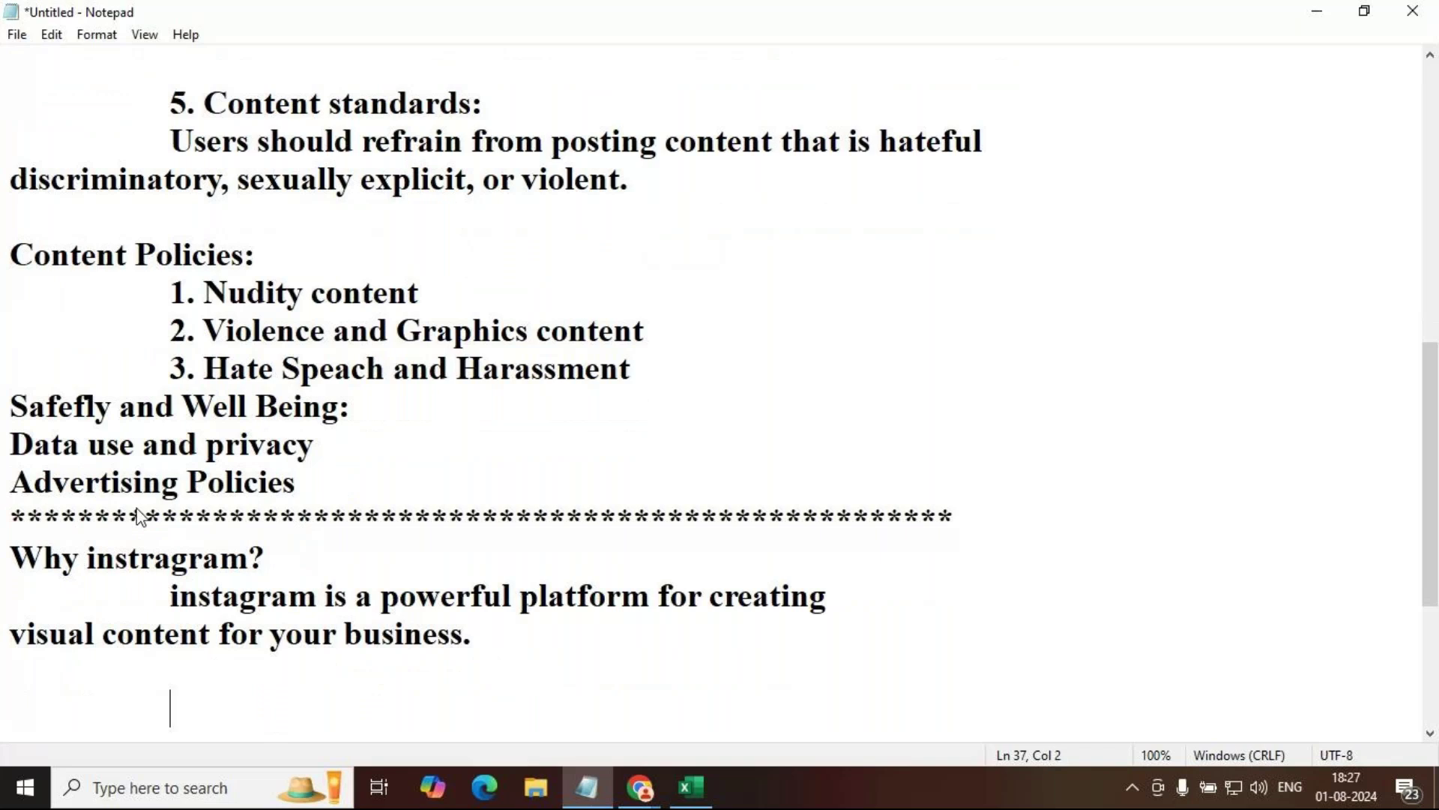
key(BackSpace)
text(* Ins)
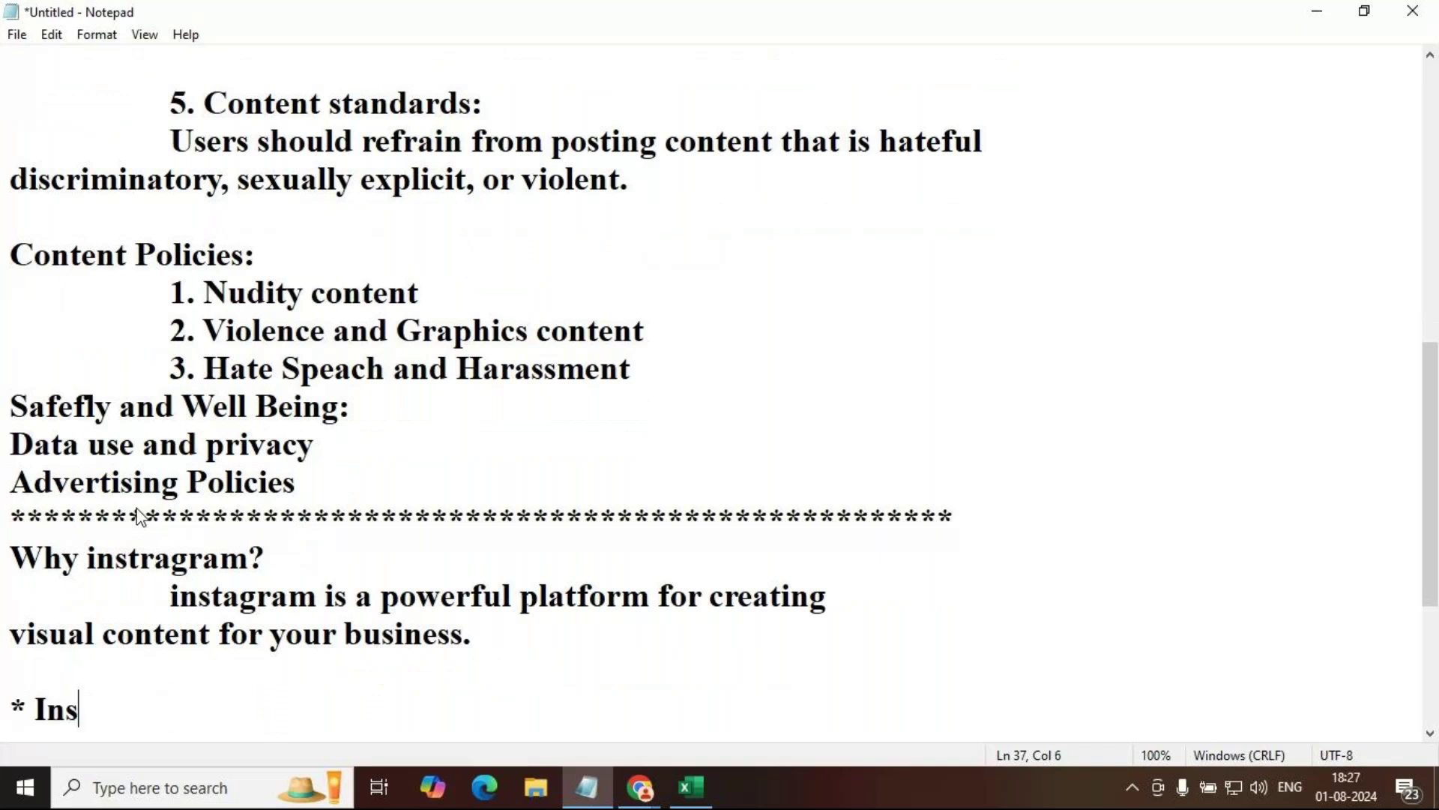
text(ta generats 120 tim)
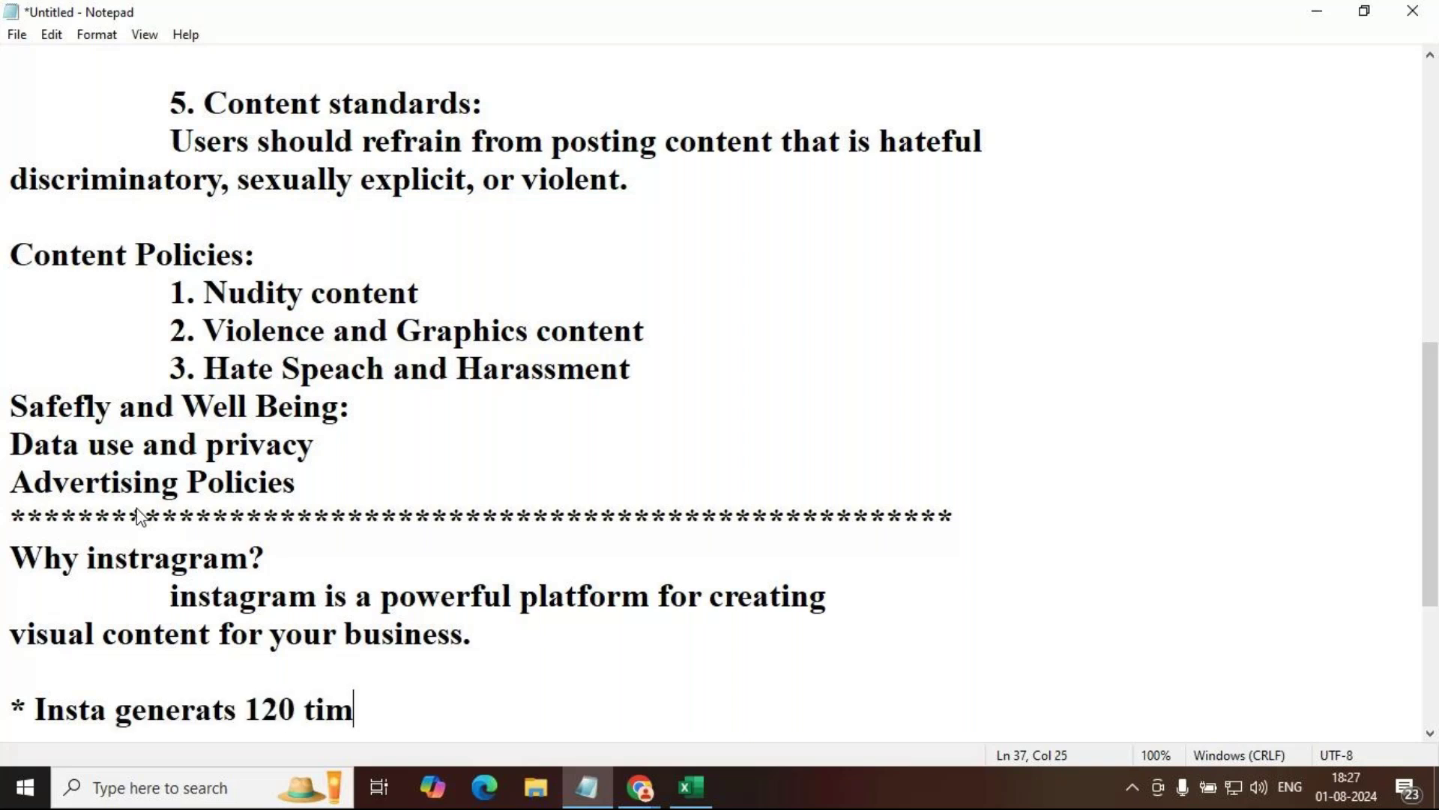
text(es mor)
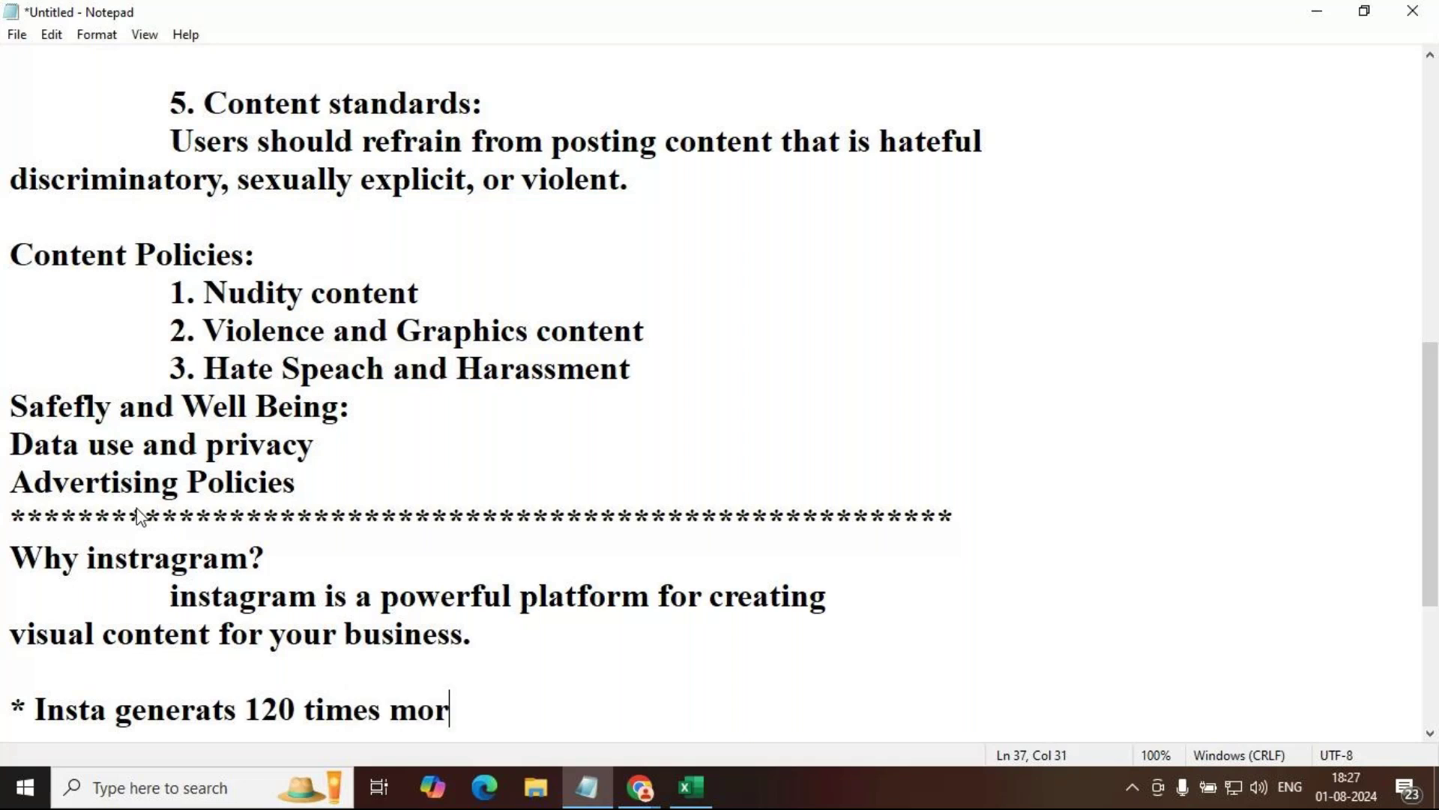
text(e engagement per )
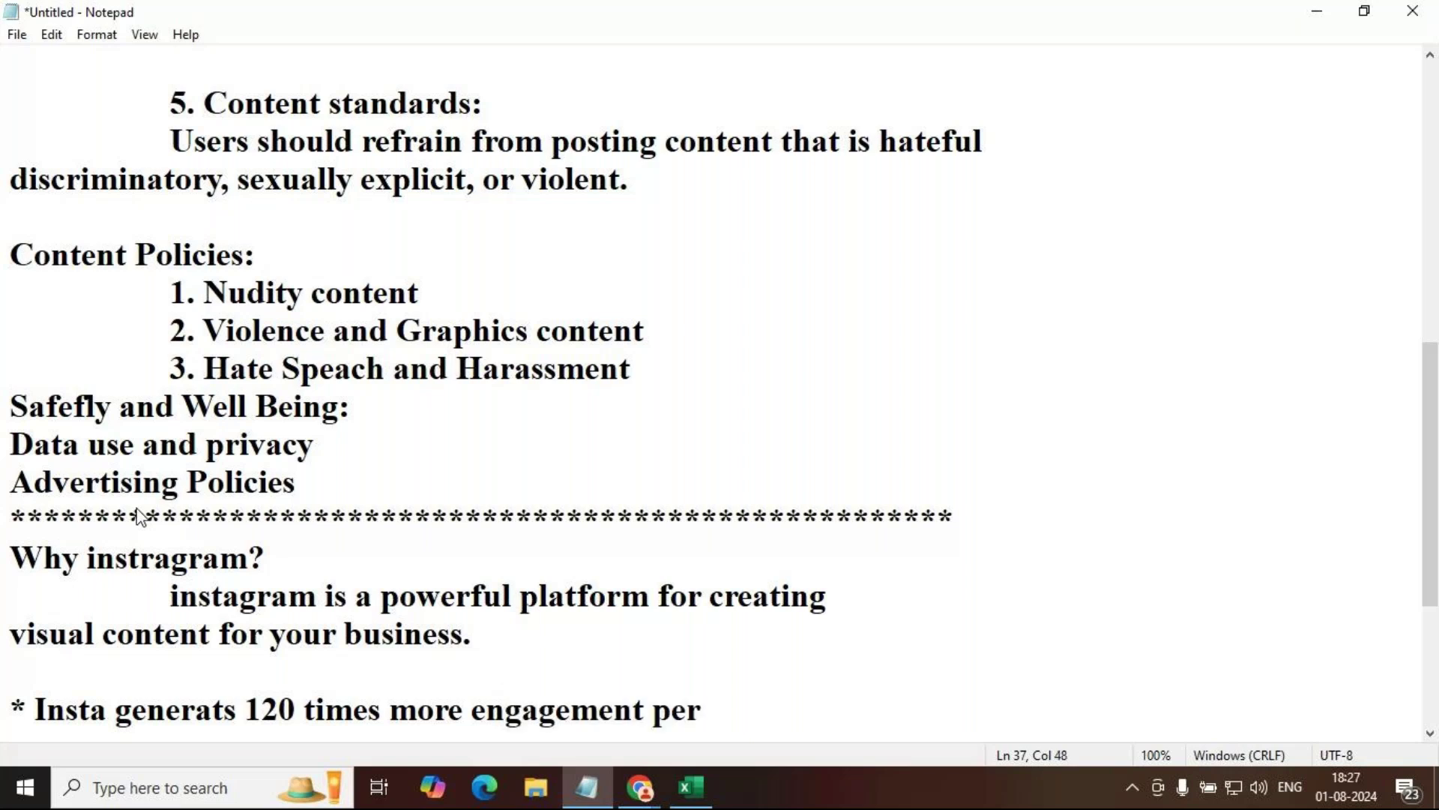
text(follower than t)
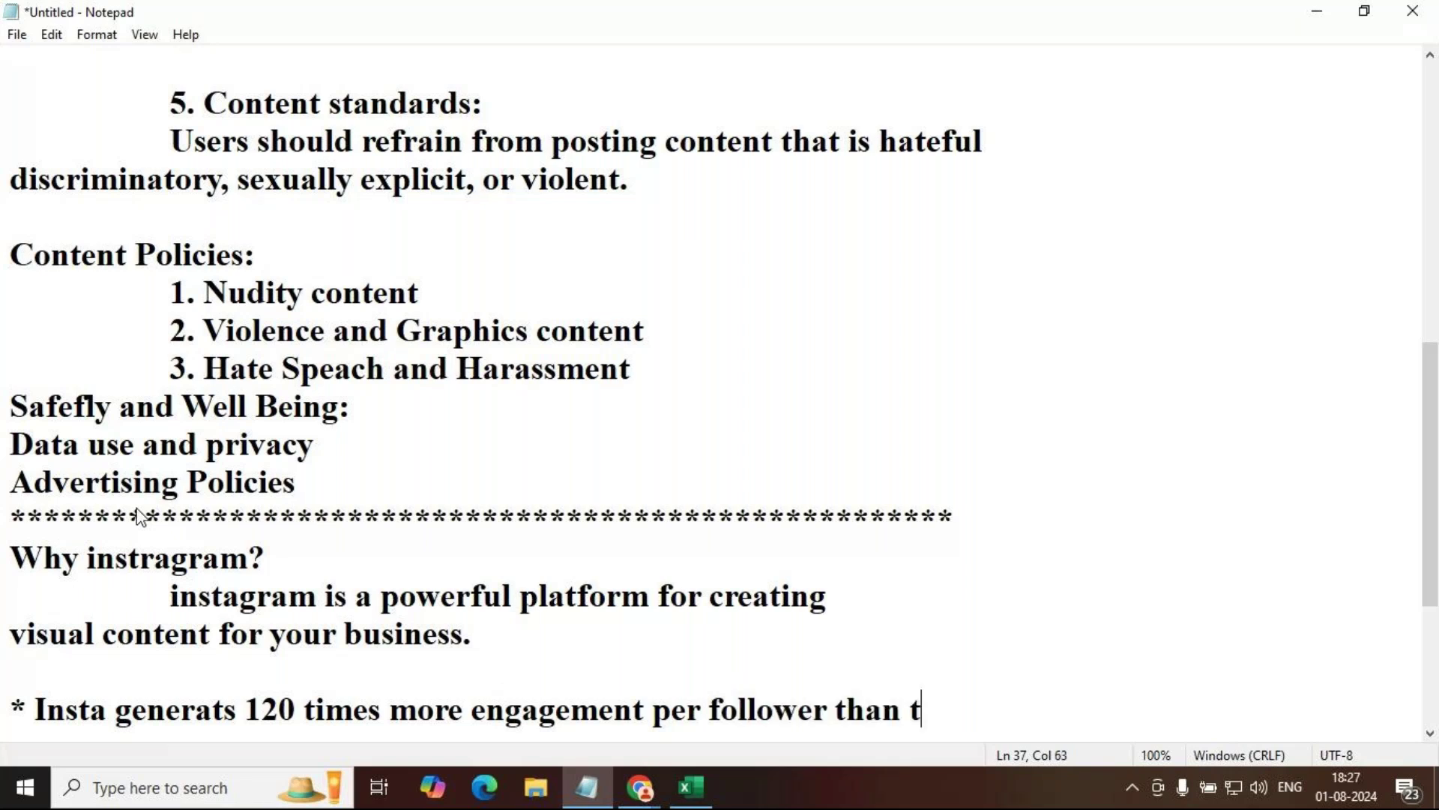
text(wite)
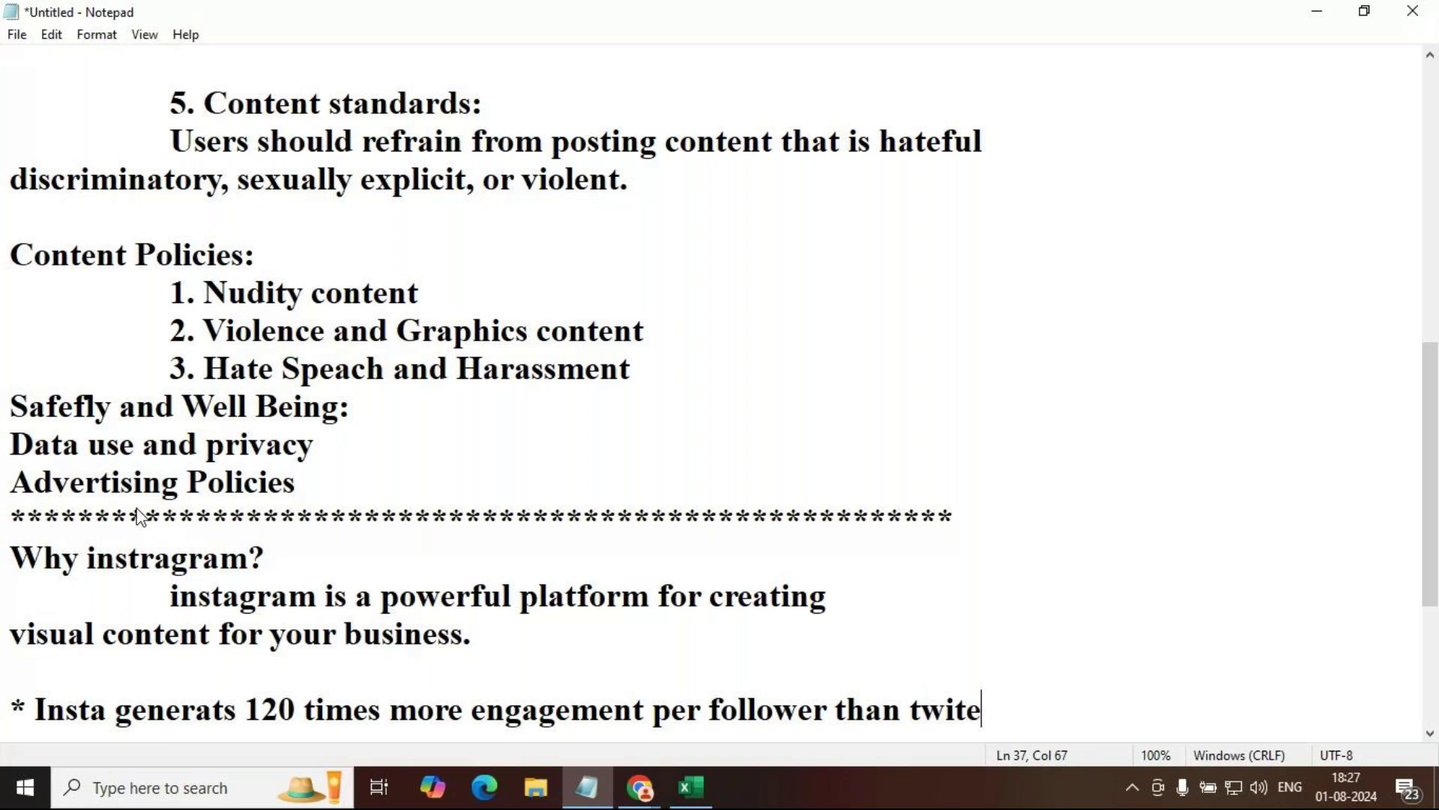
Step: Correct 'twite' to 'twitter.' to finish the engagement bullet and begin a new line
scroll(138, 516, down, 3)
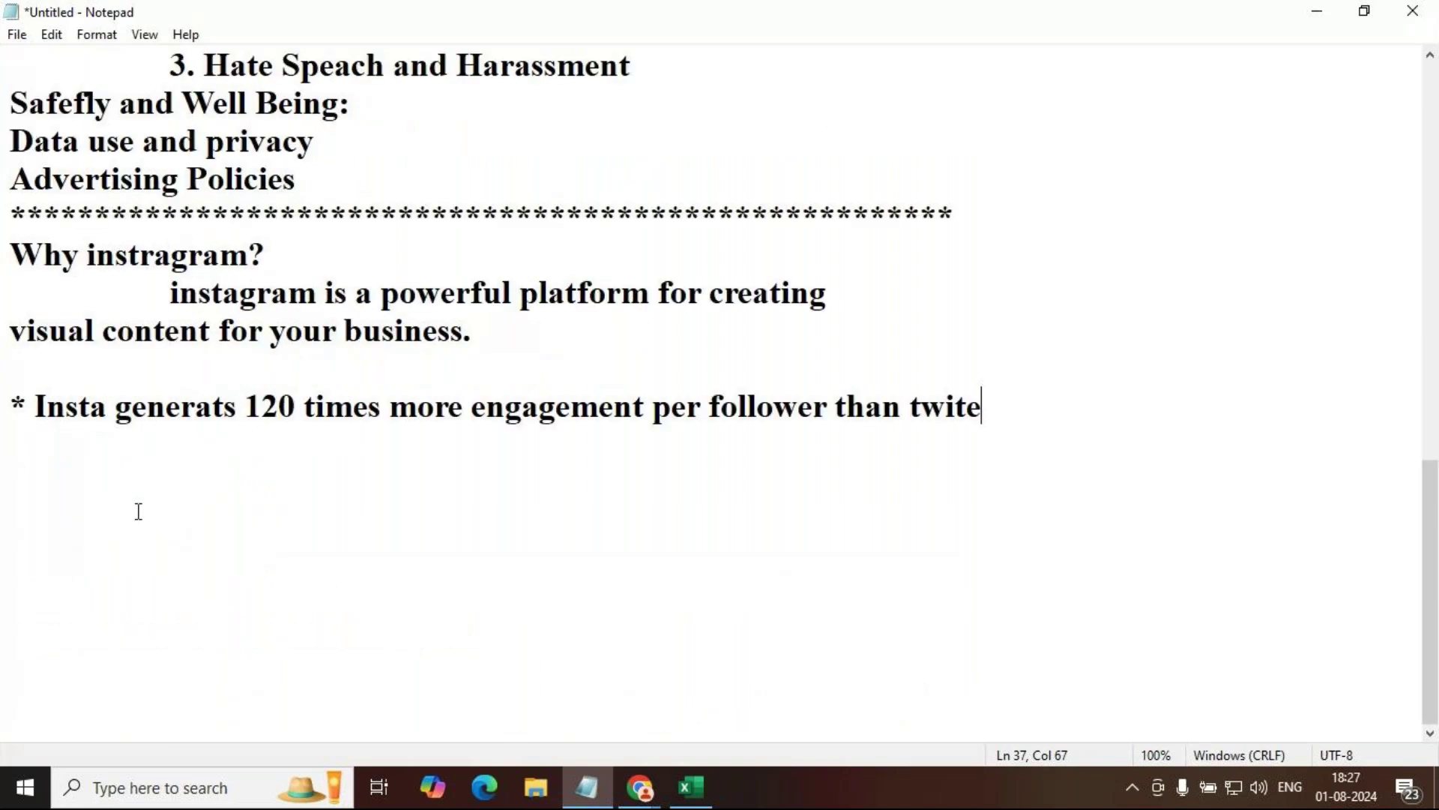
key(BackSpace)
text(ter.)
key(Return)
Step: Add the bullet 'Insta makes it easy to share visual content to your other marketing channels' and begin another '*'
text(* Ing)
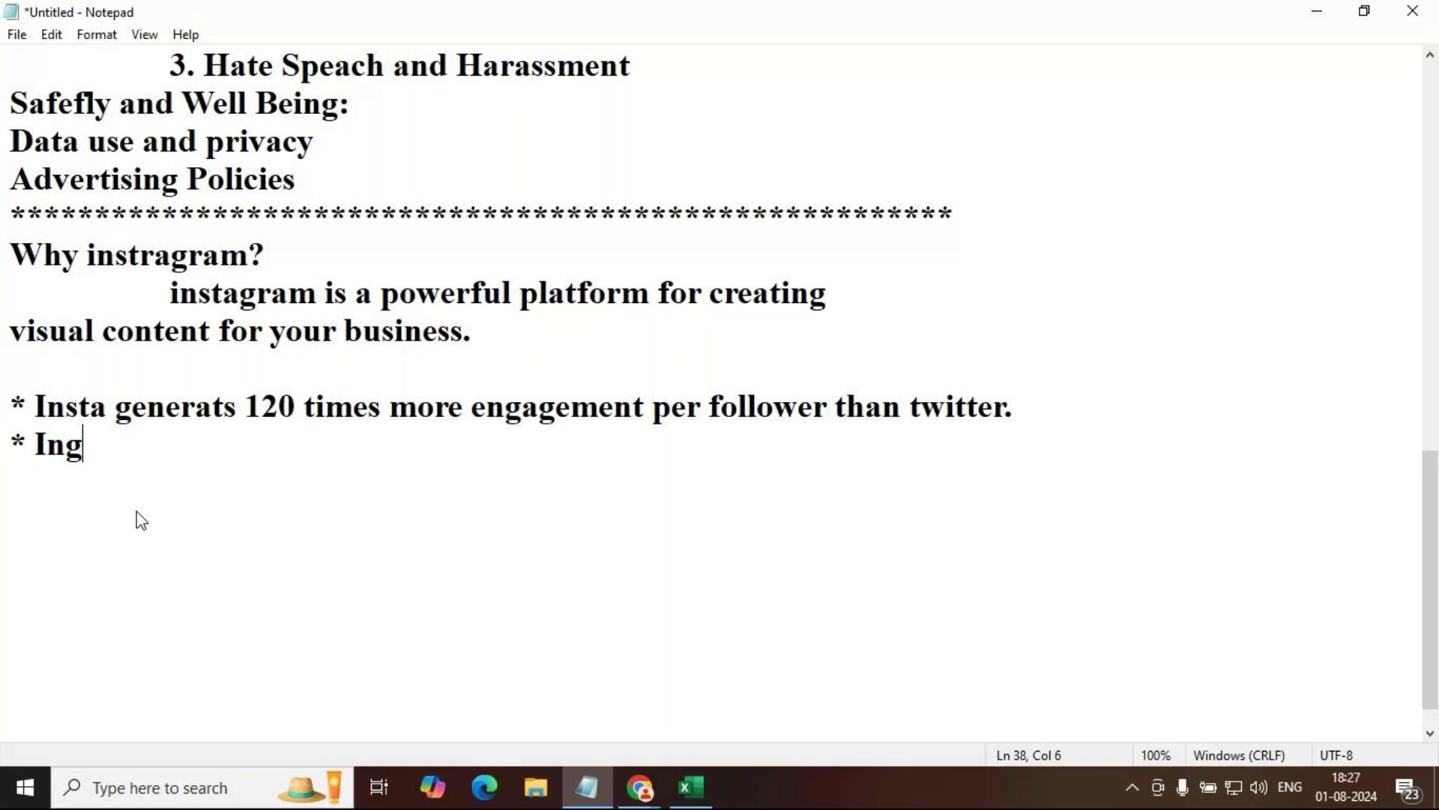
key(BackSpace)
text(sta makes it easy)
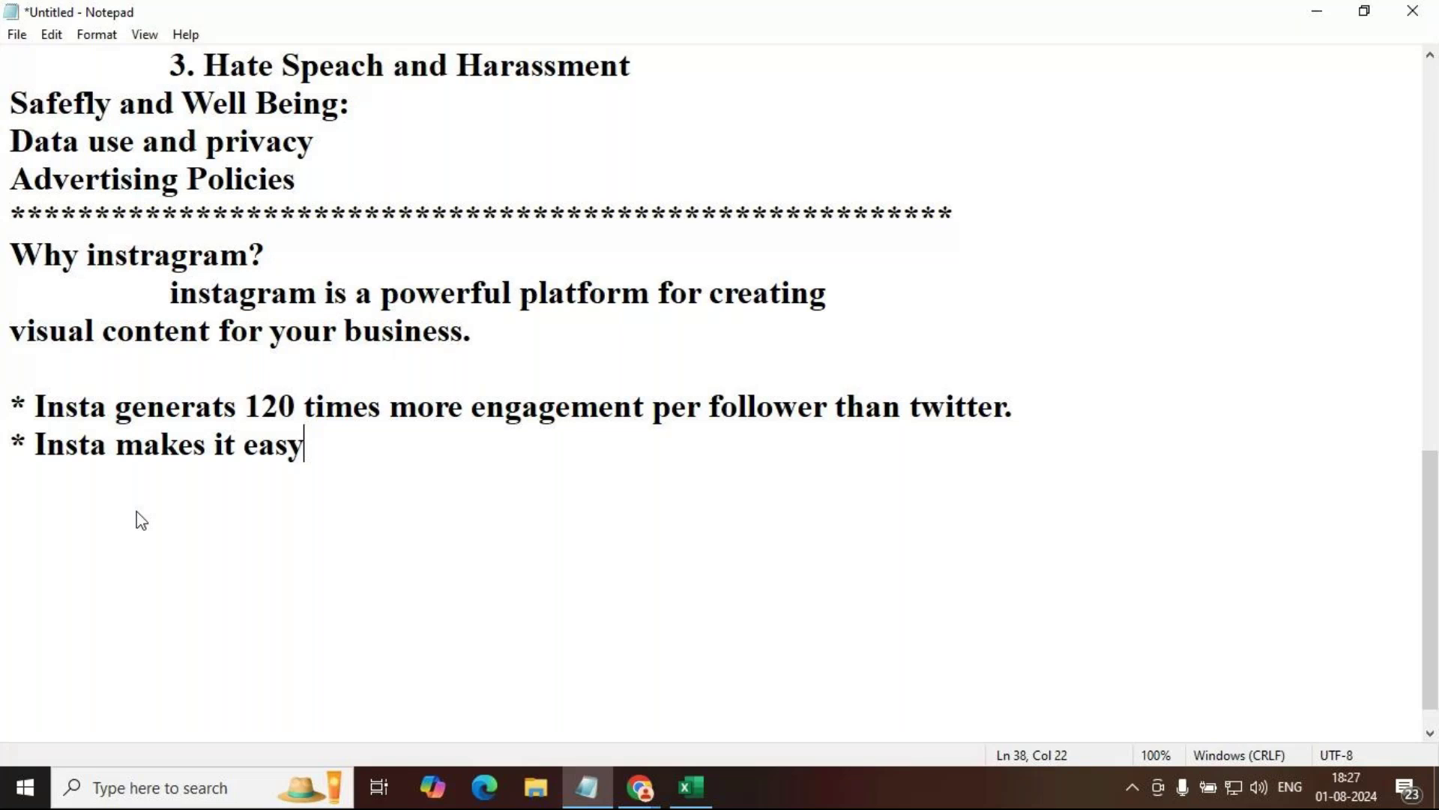
text( to share visual co)
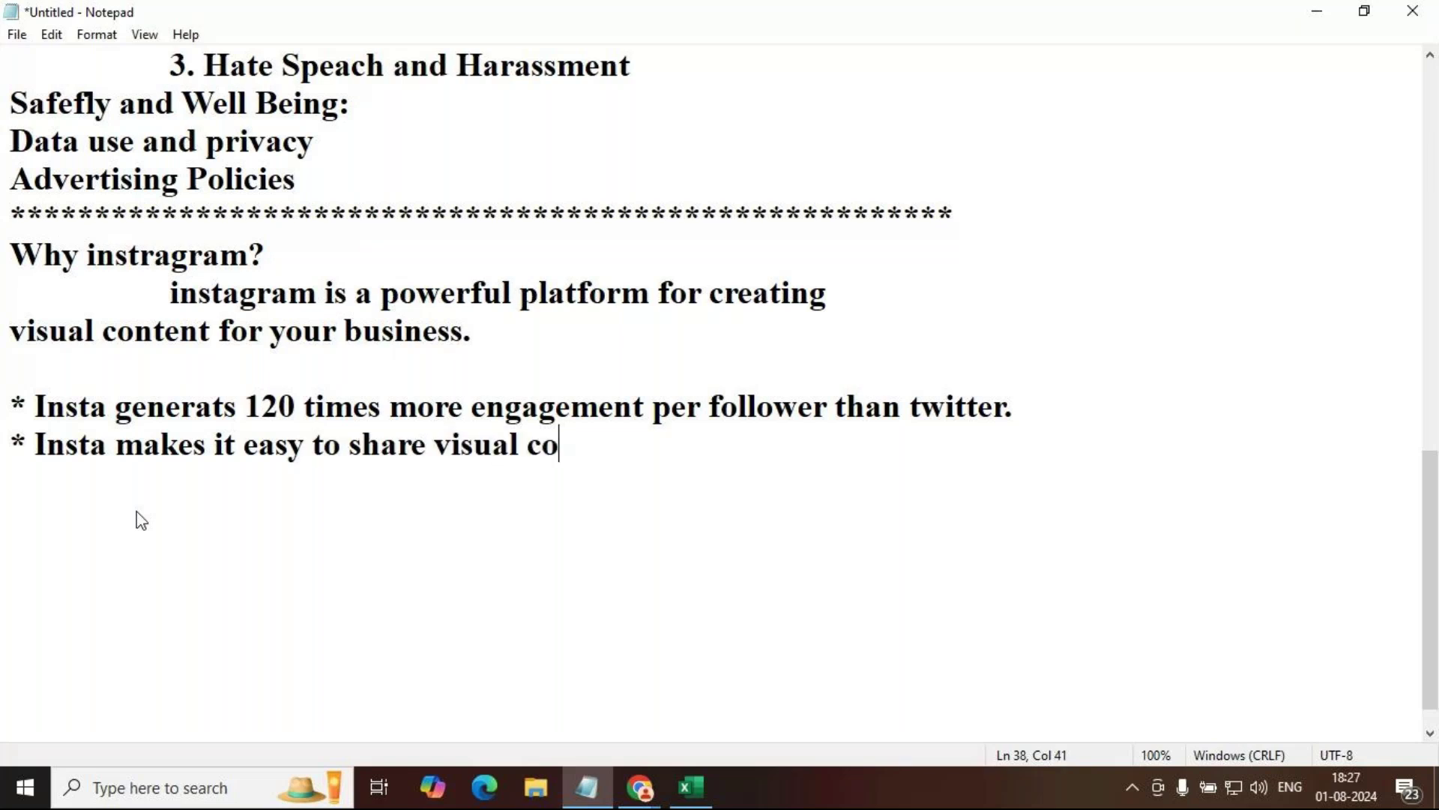
text(ntent to yo)
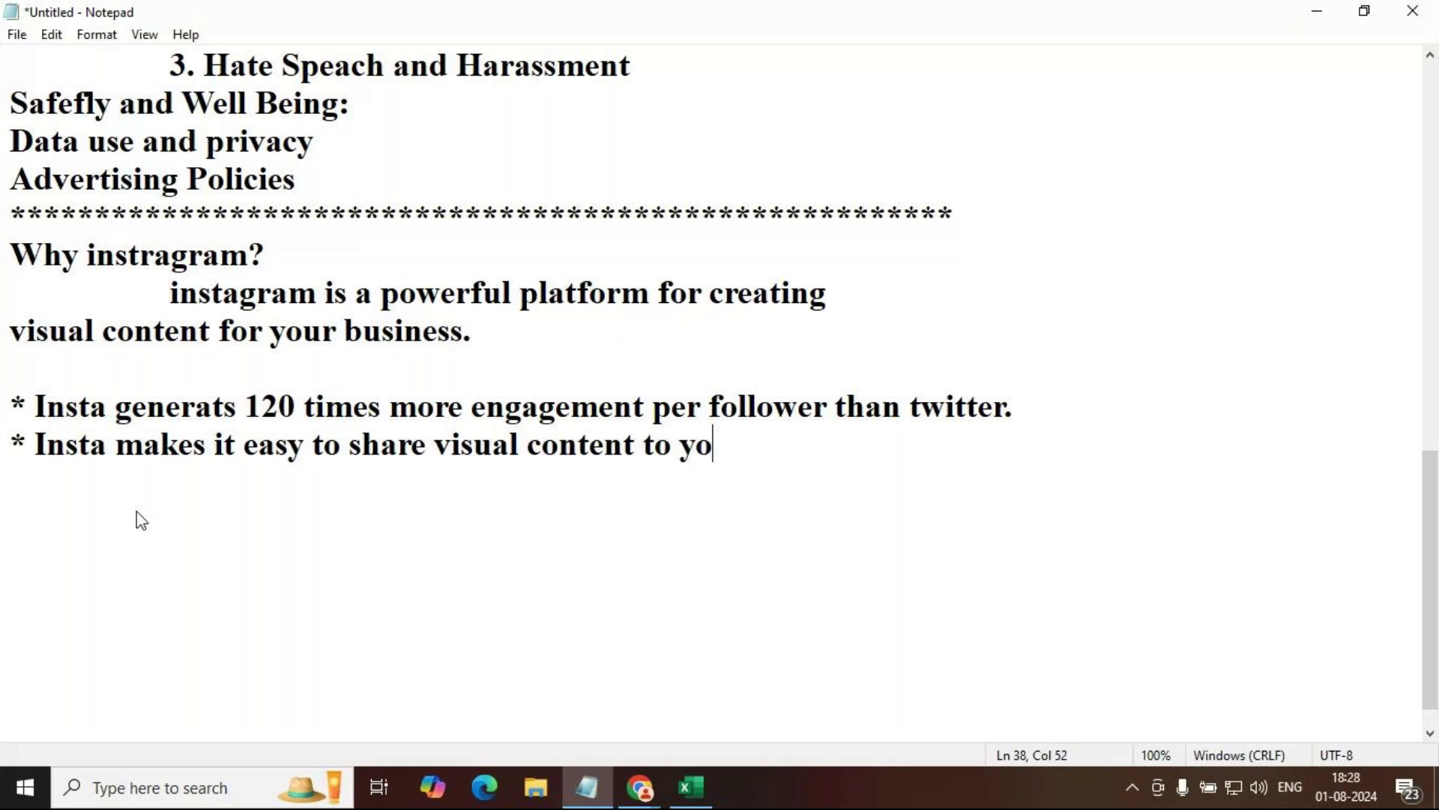
text(ur o)
key(BackSpace)
key(Return)
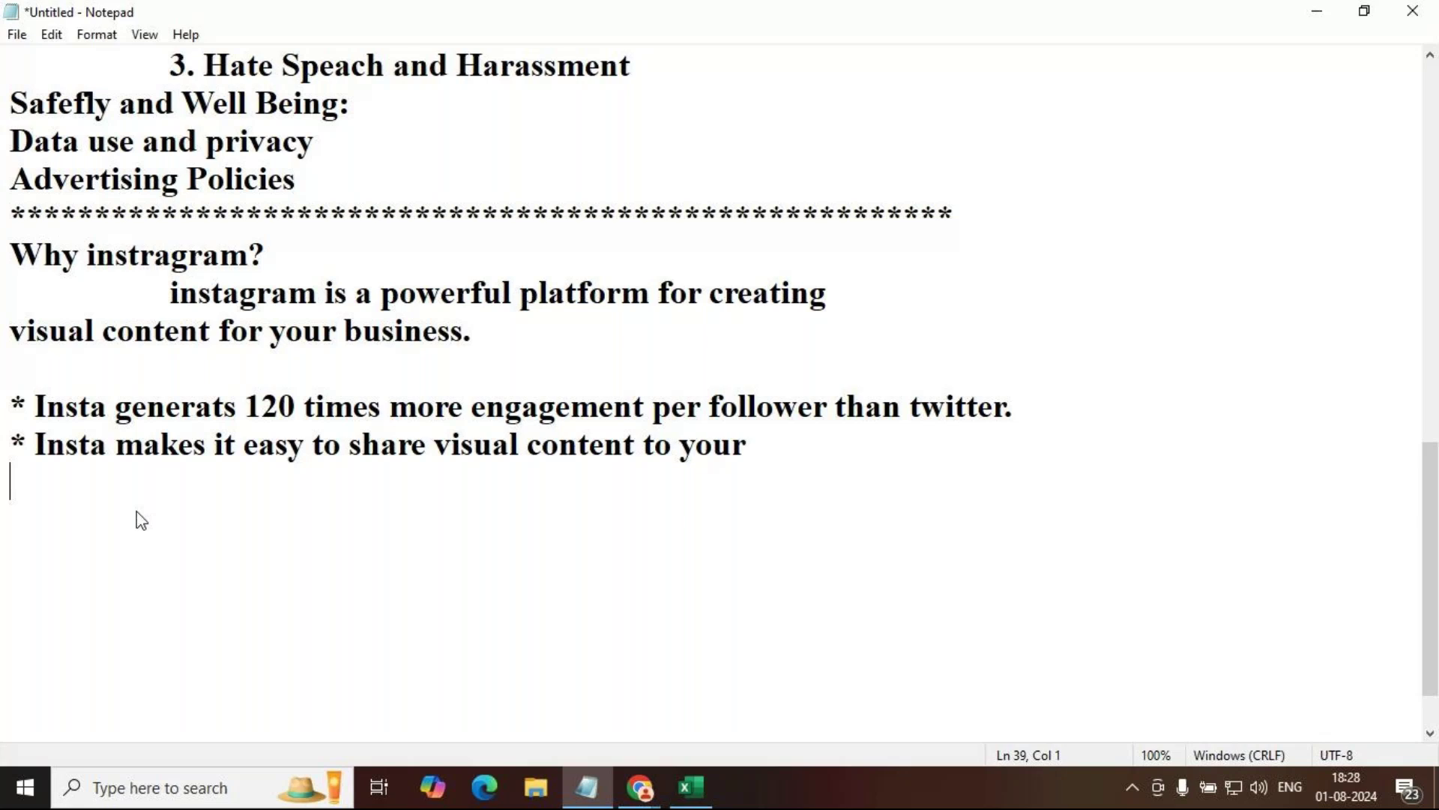
key(BackSpace)
text(other mark)
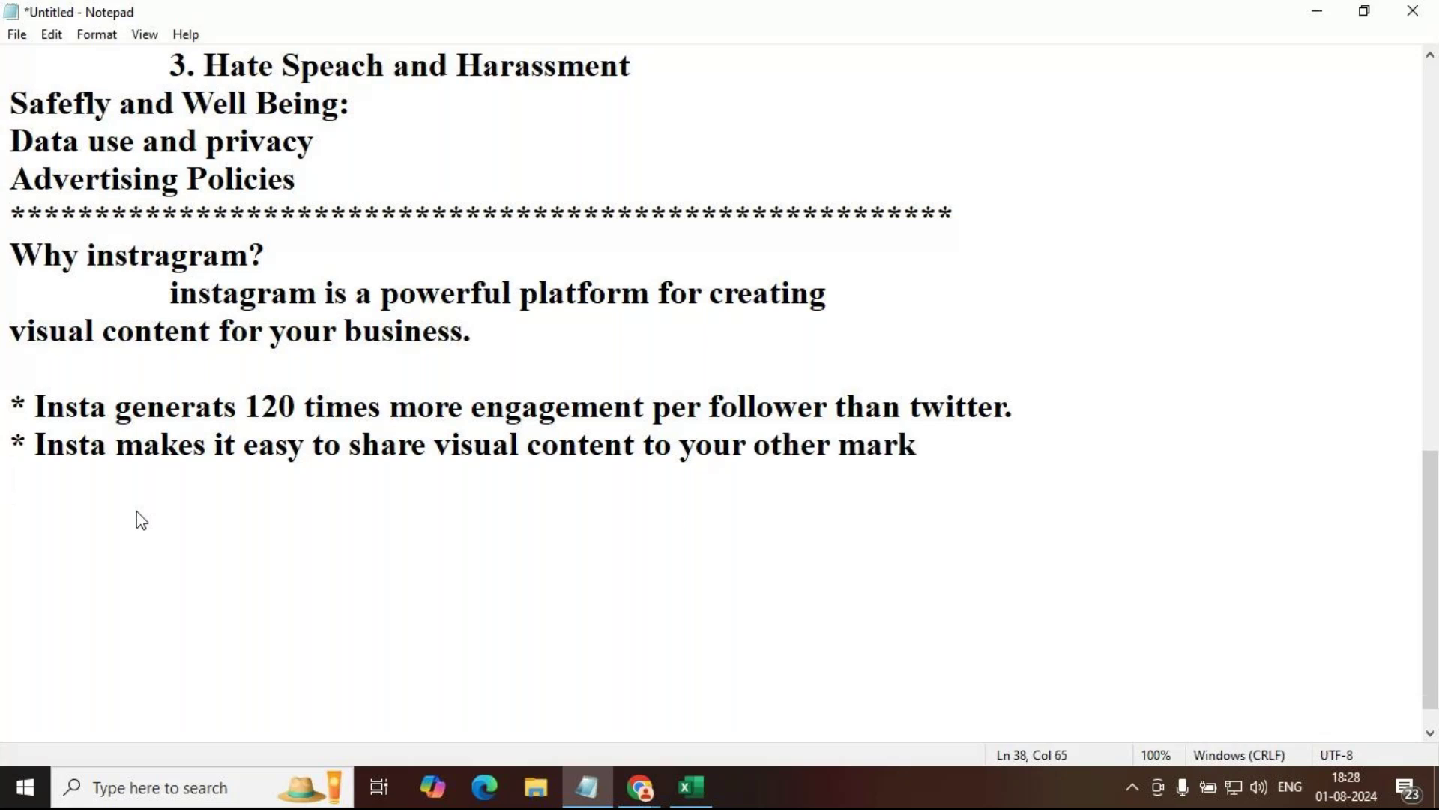
text(eting )
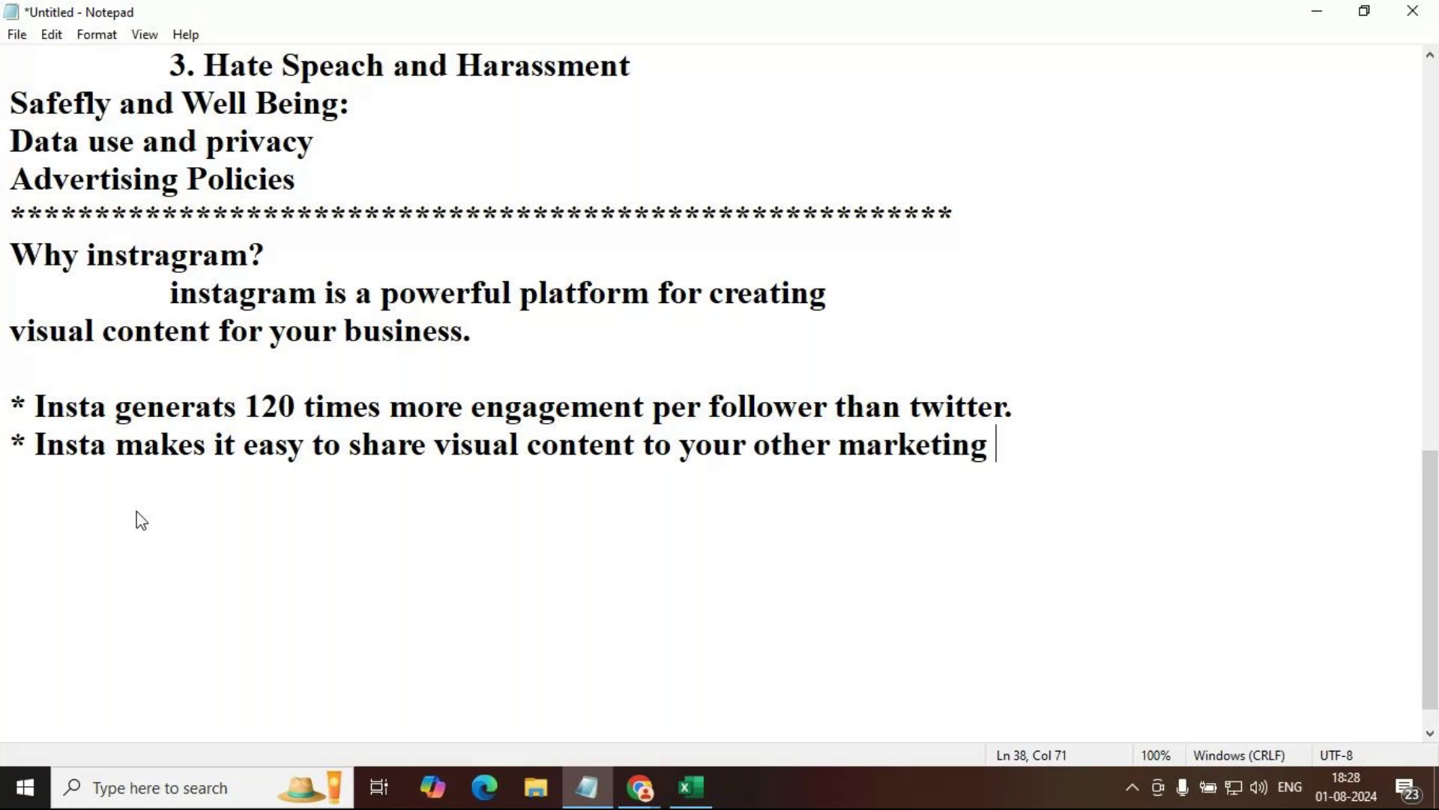
text(channels)
key(Return)
text(*)
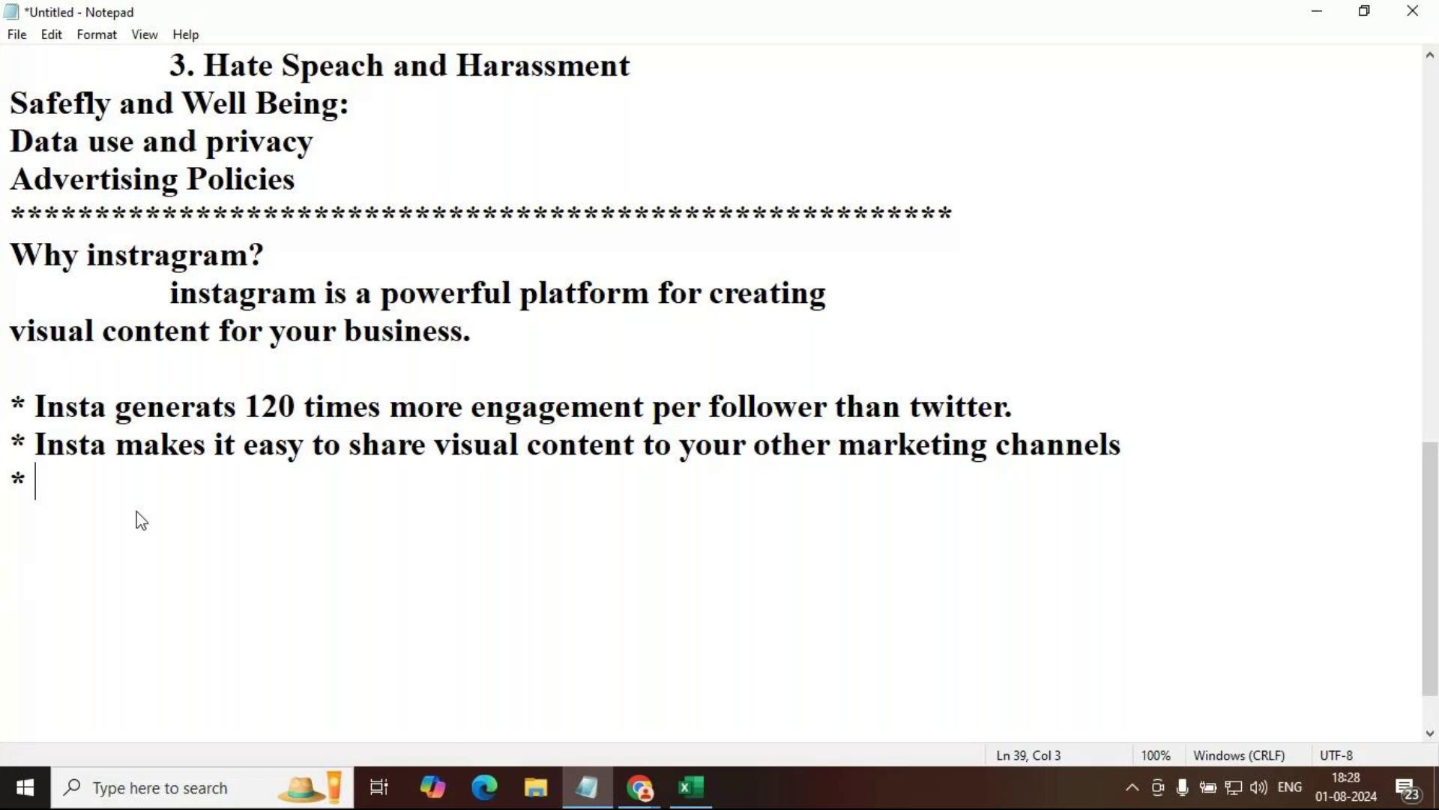
Step: Write the discovery bullet about new photos, people and businesses, searchable via people hashtags or places
text(Insta make it )
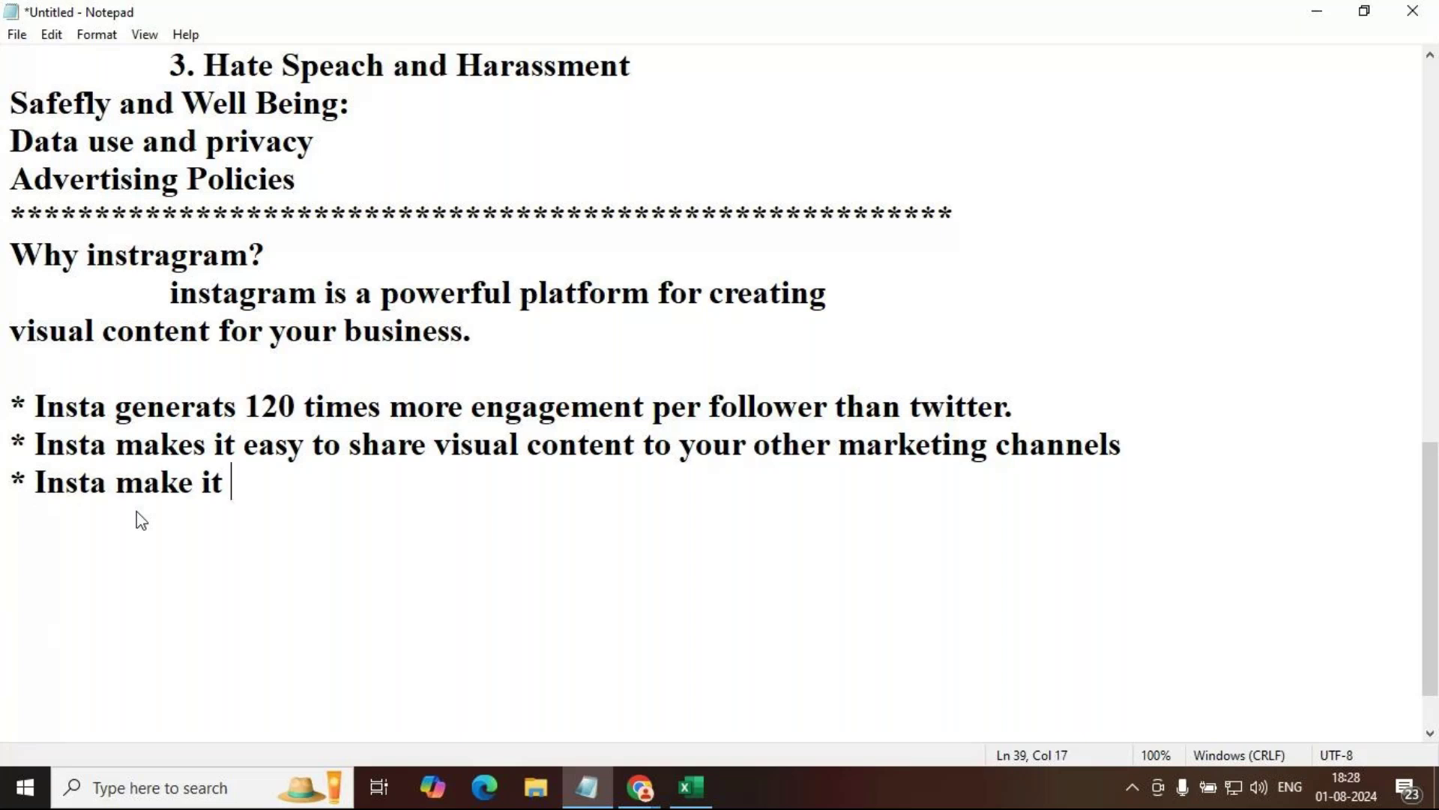
text(easy )
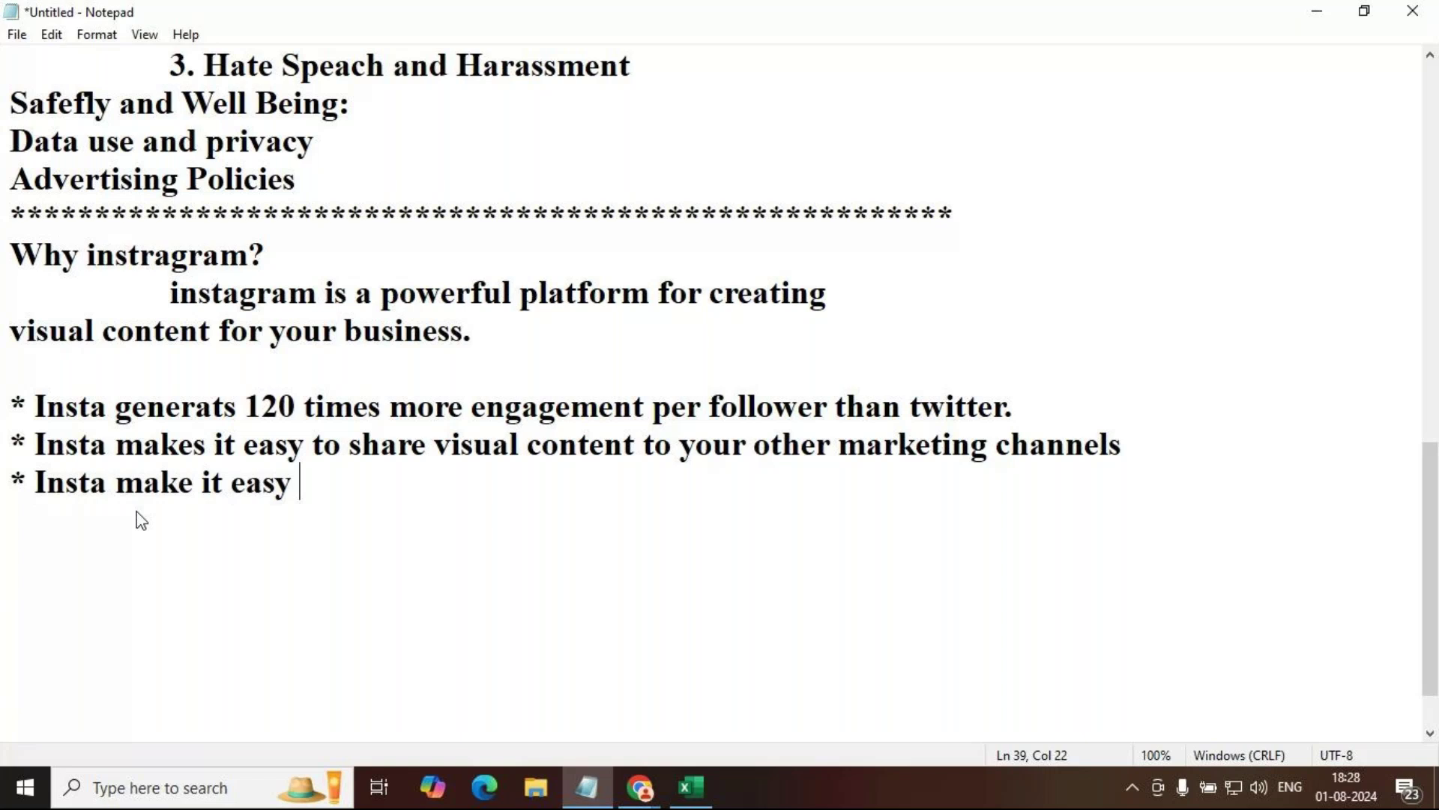
text(to discover n)
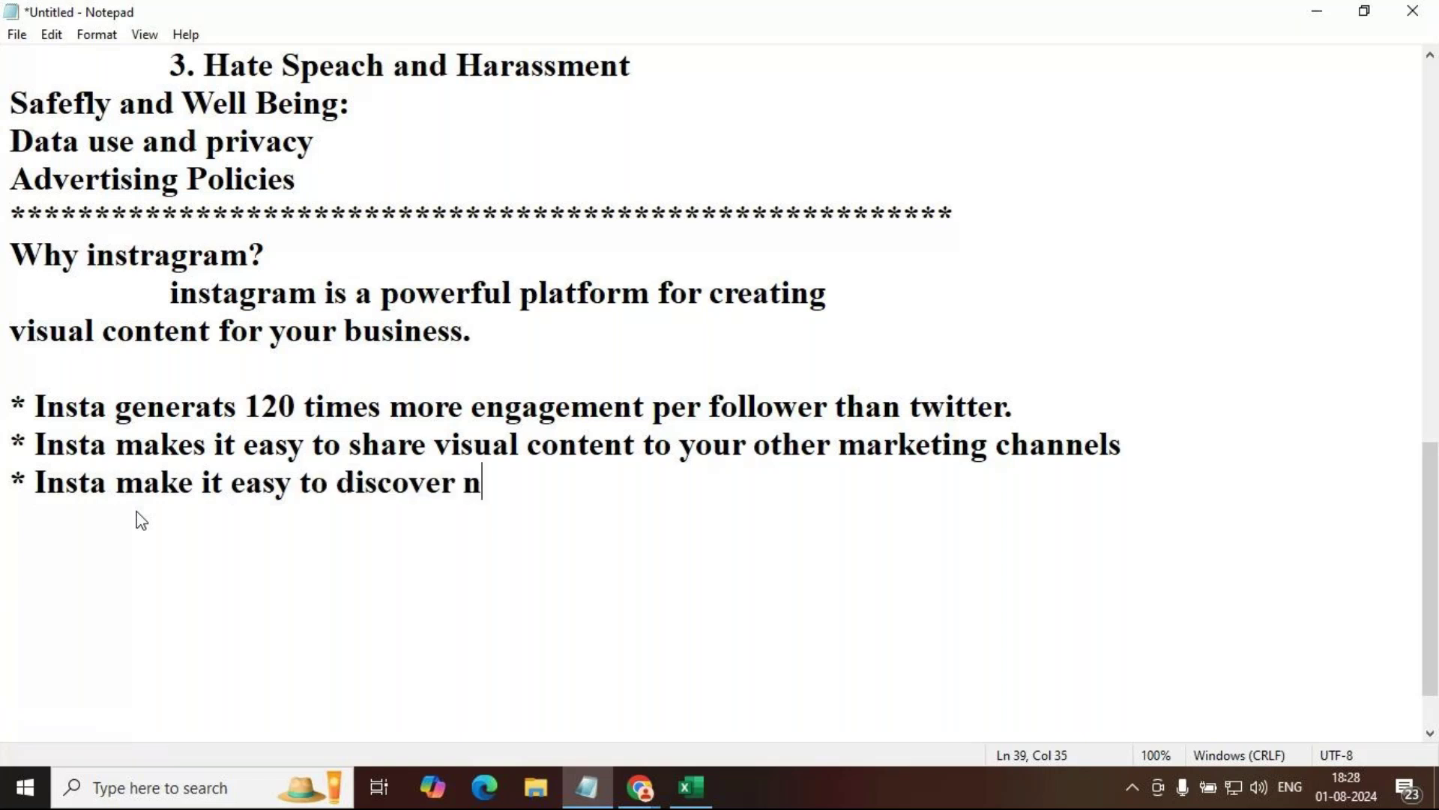
text(ew pho)
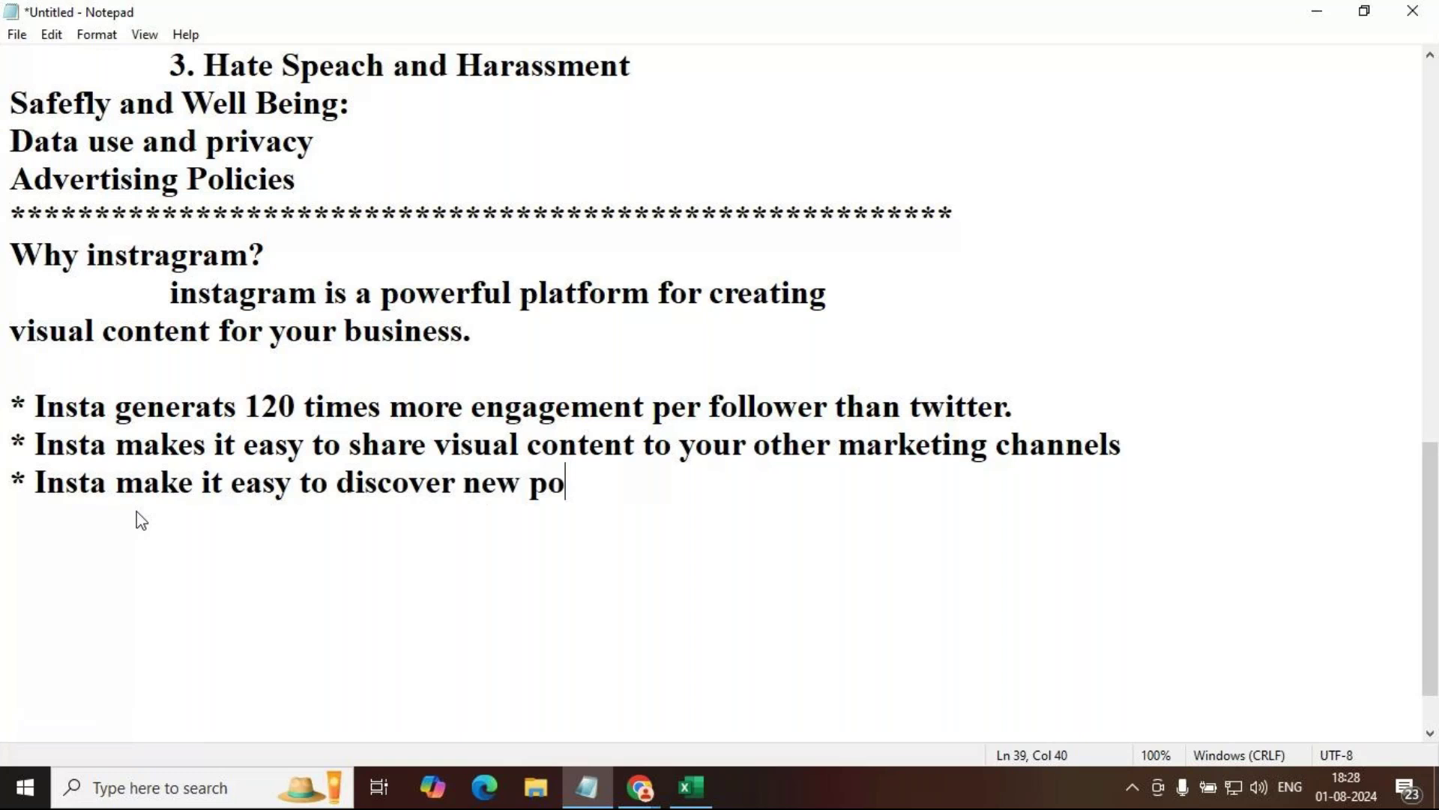
text(tos, new )
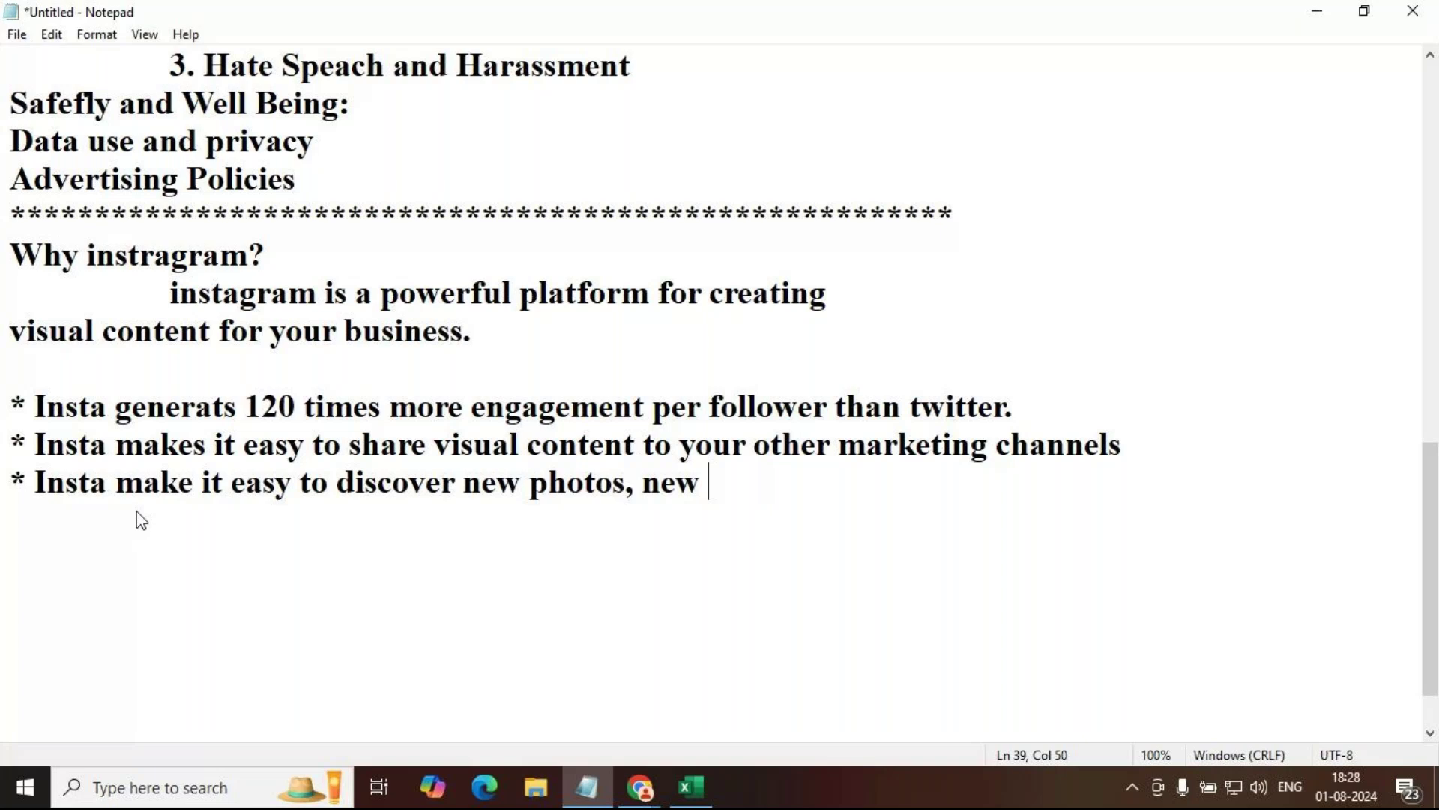
text(people and n)
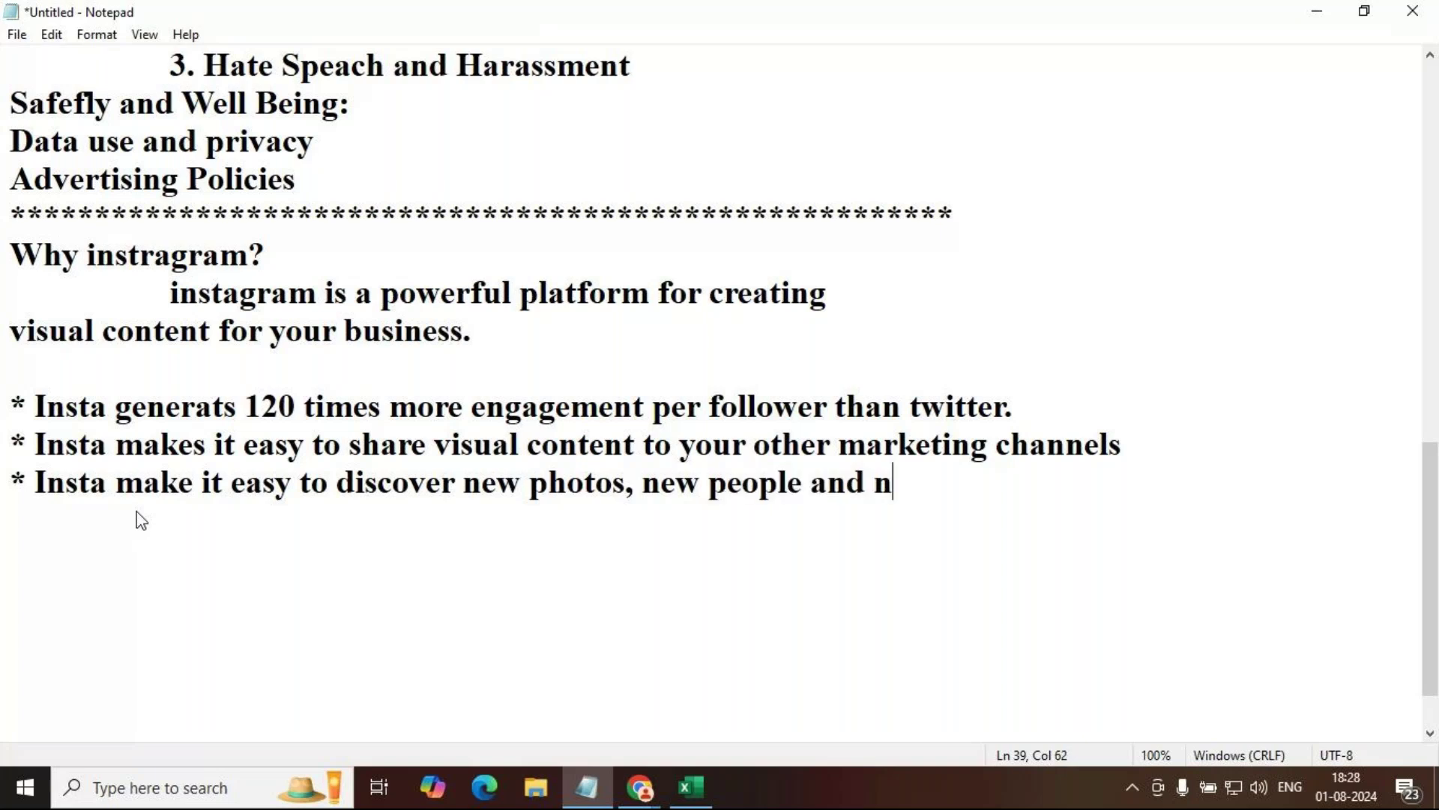
text(ew b)
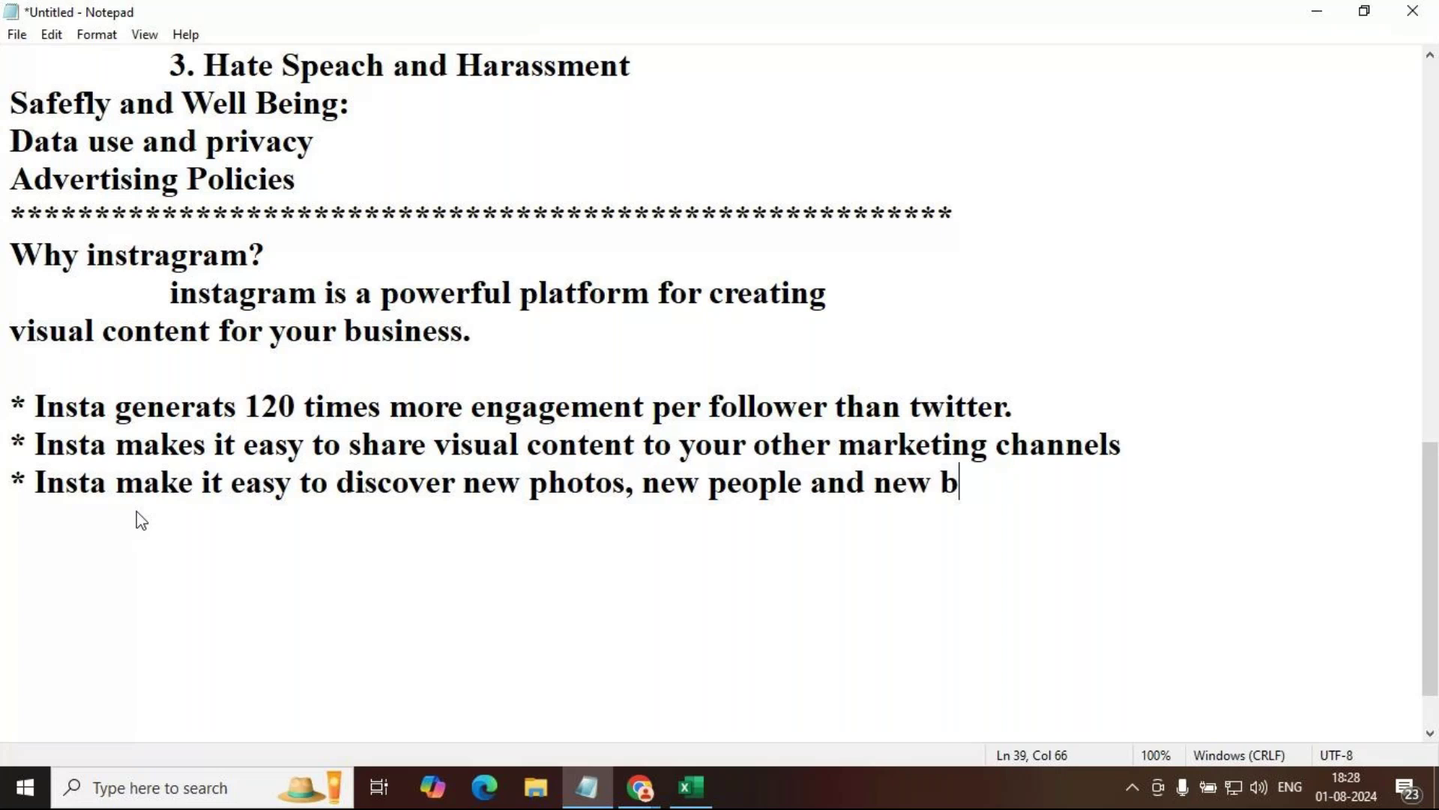
text(usiness,)
key(Return)
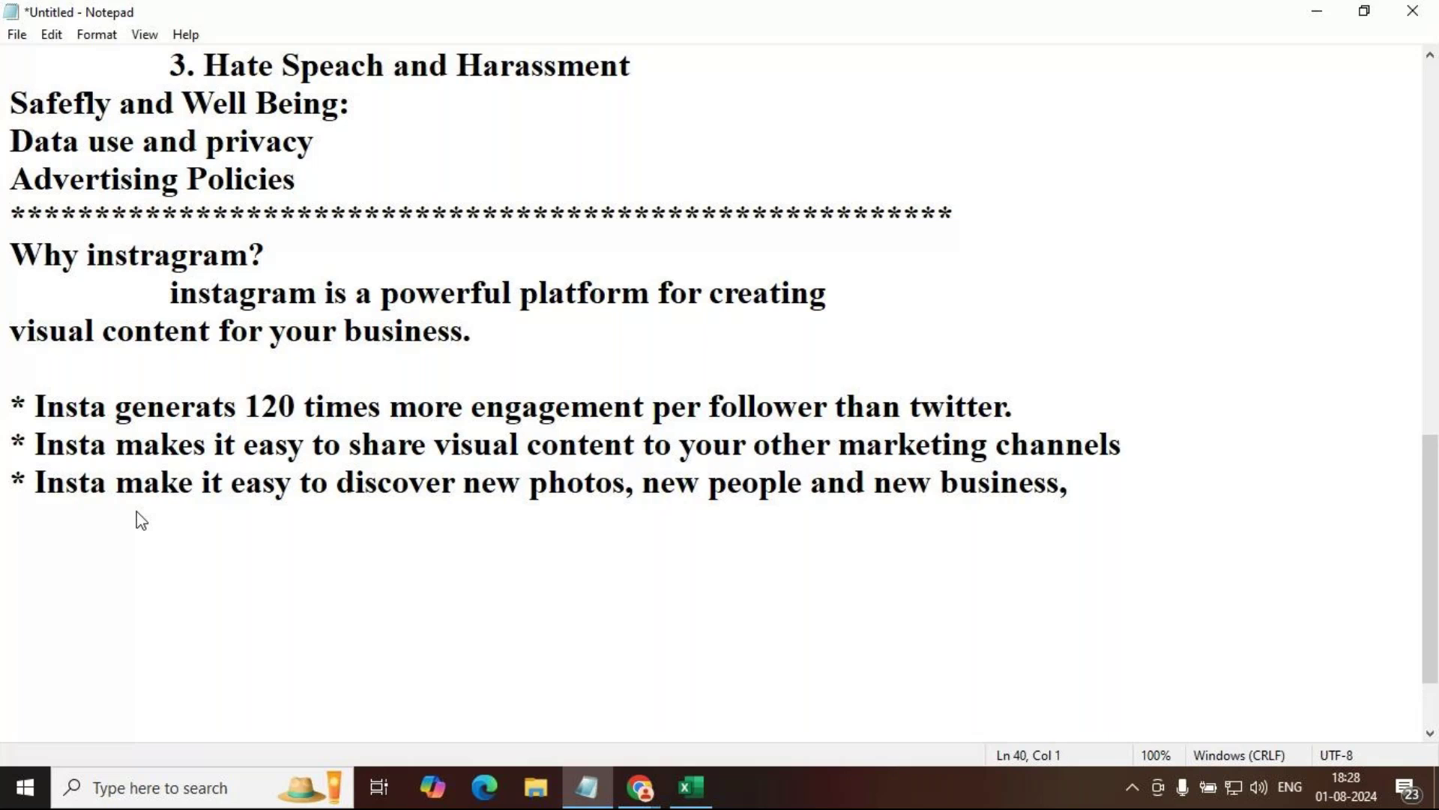
text(You can )
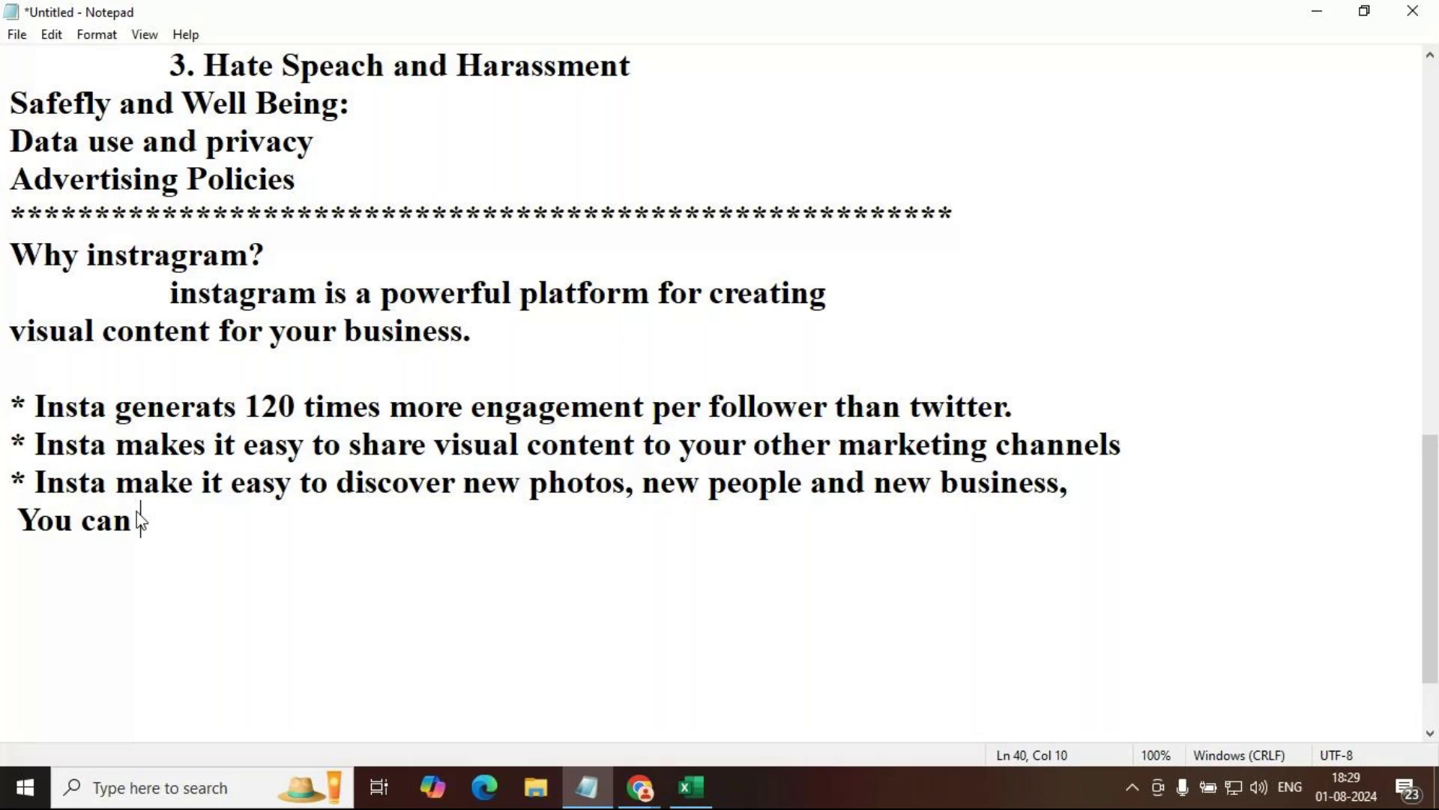
text(search via peop)
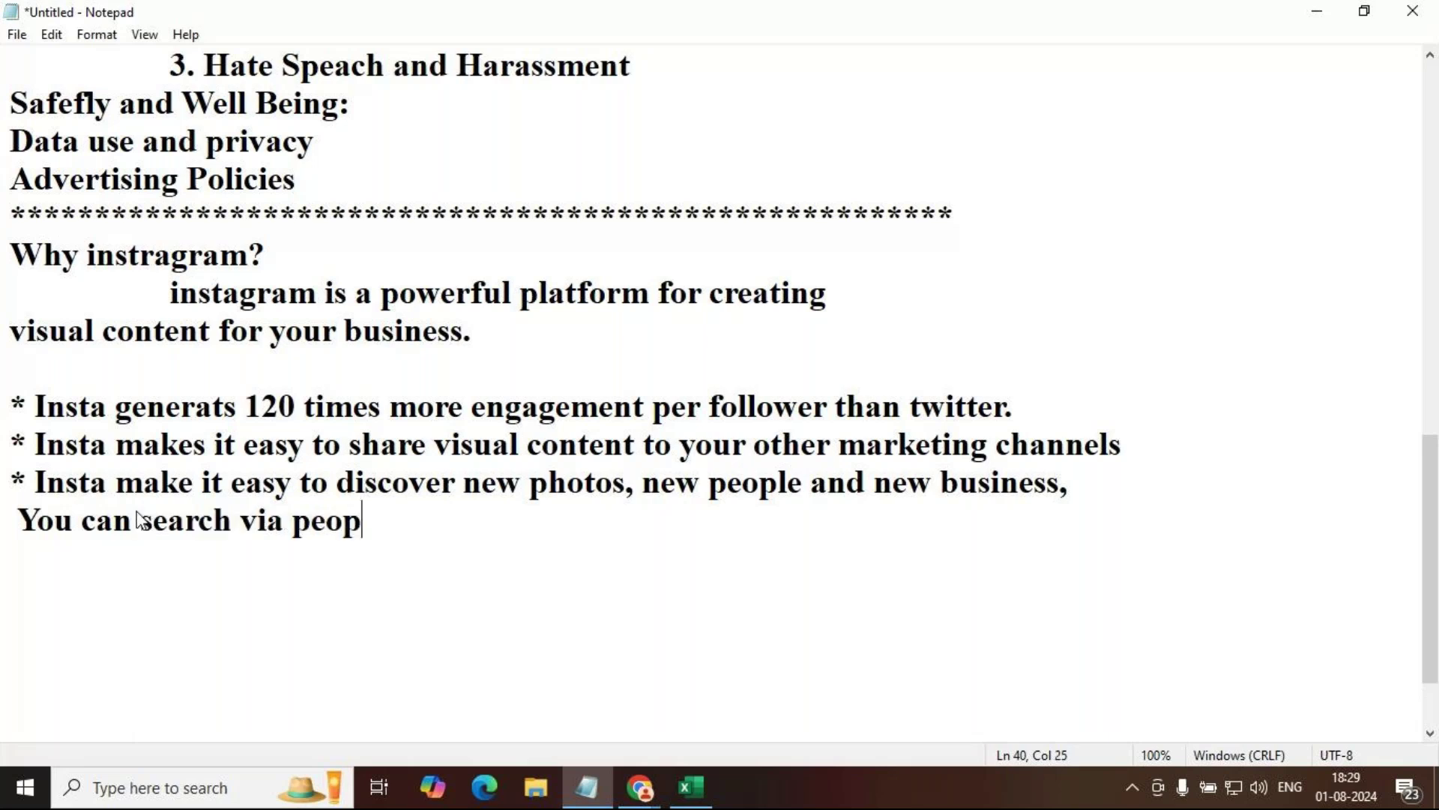
text(le hashtags p)
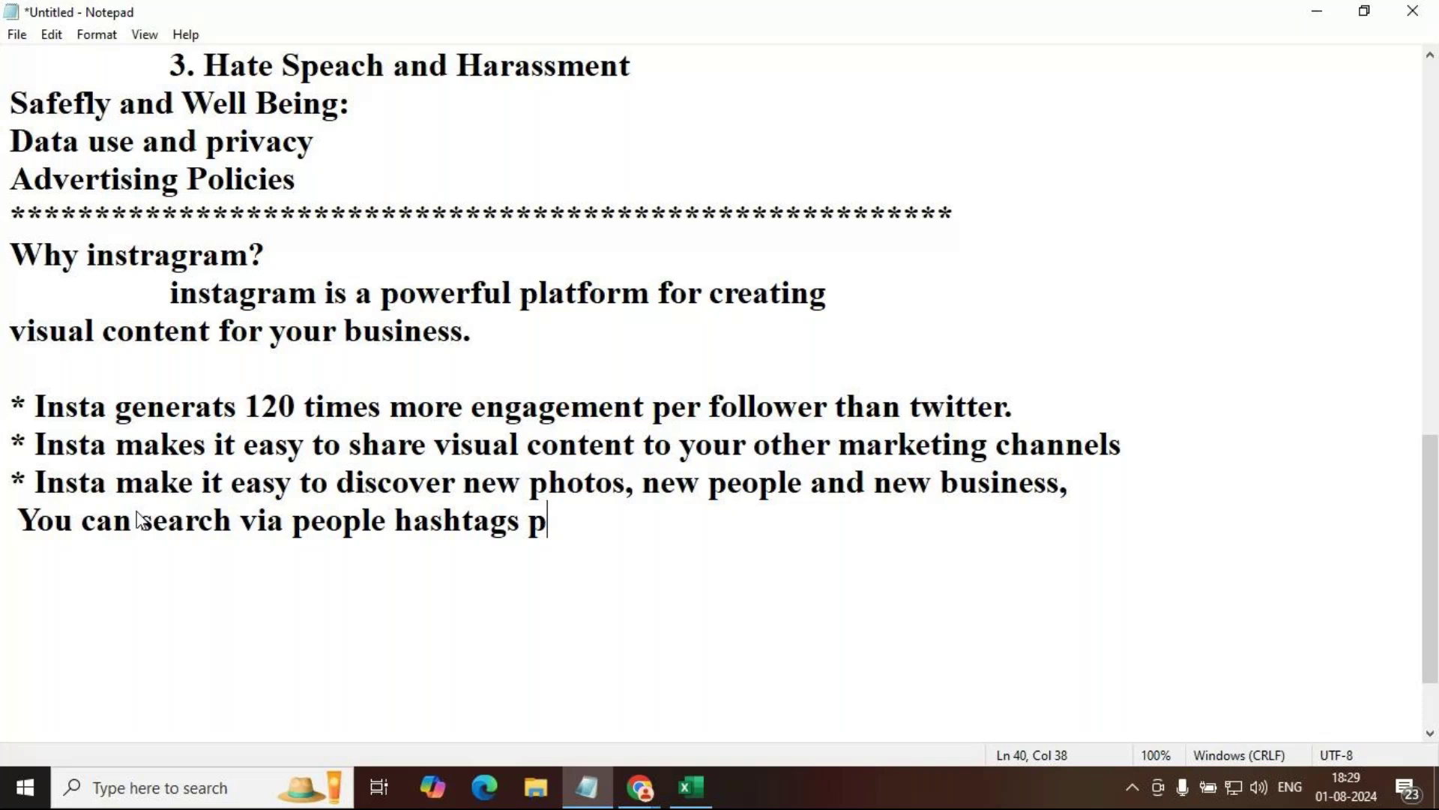
key(BackSpace)
text(or plac)
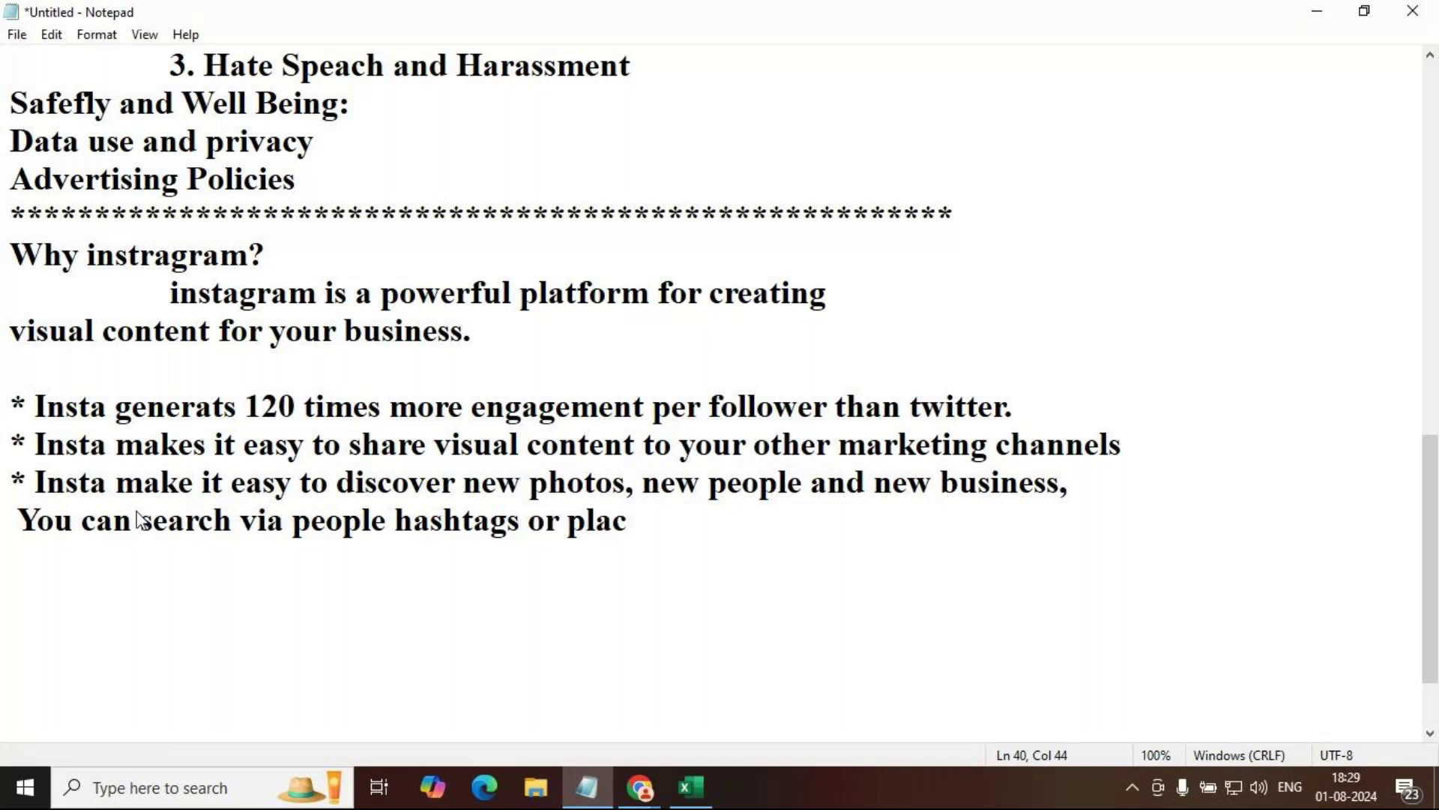
text(es!)
Step: After a blank line, add '*Install the instagram app on your android and IOS smartphone'
key(Return)
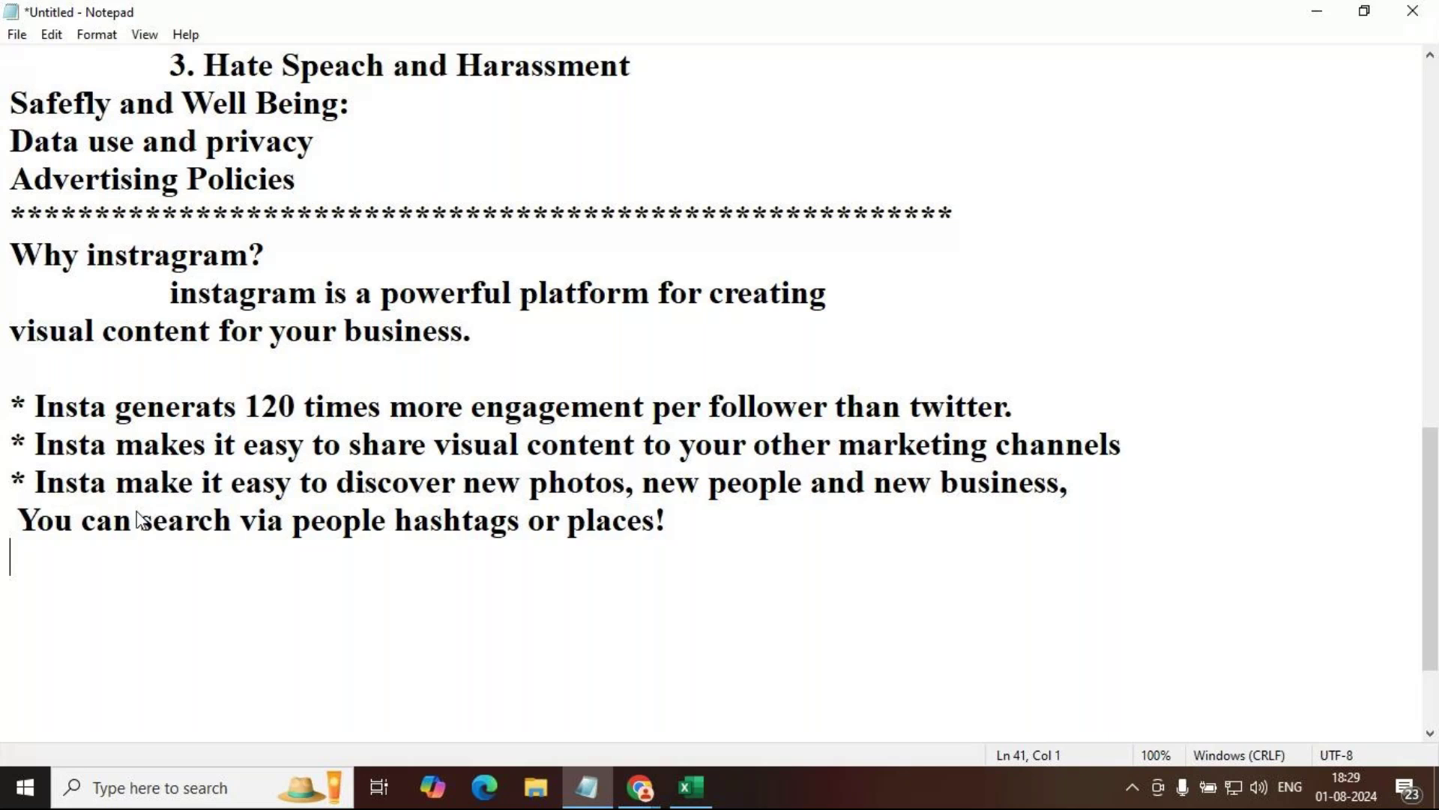
key(Return)
text(*Install the i)
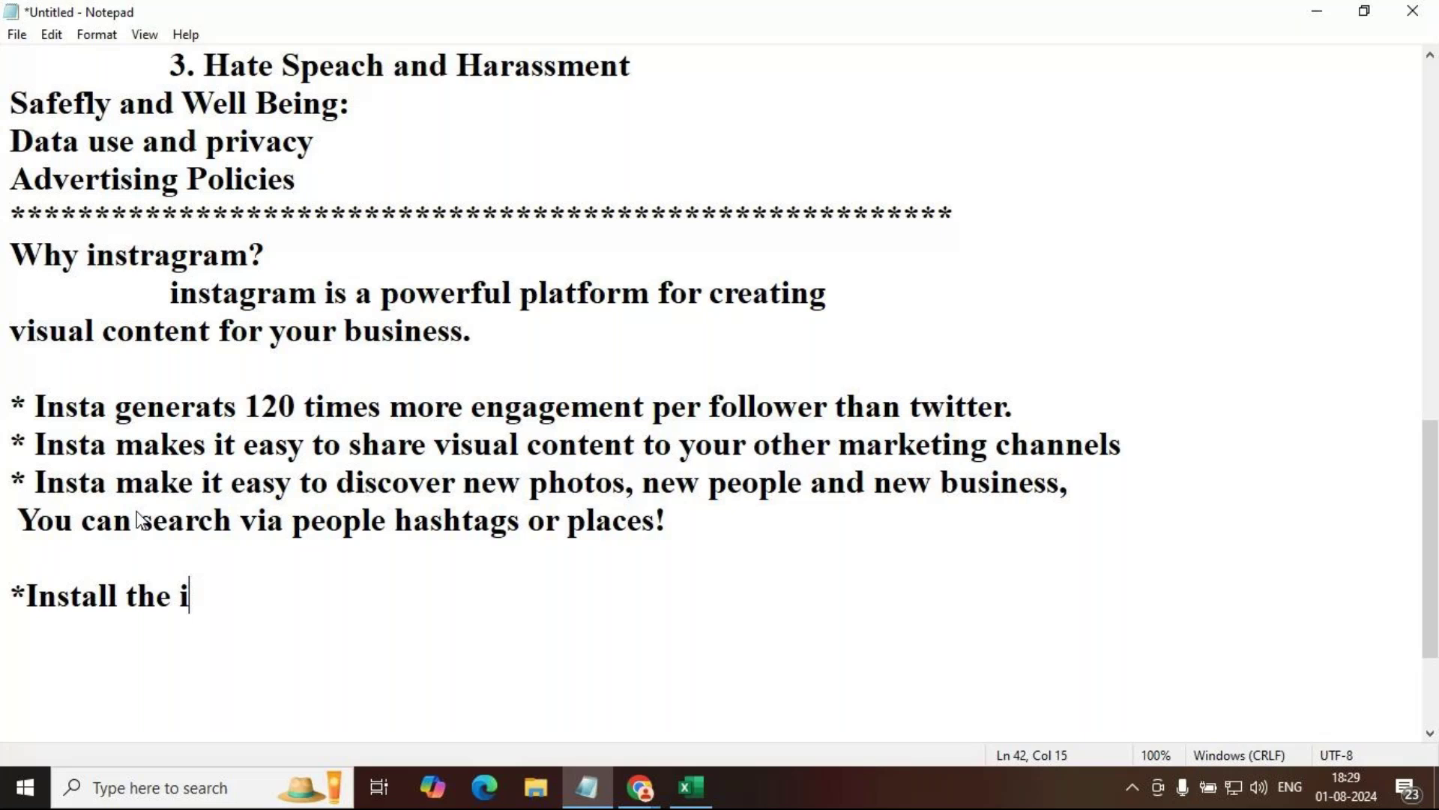
text(nstagram app )
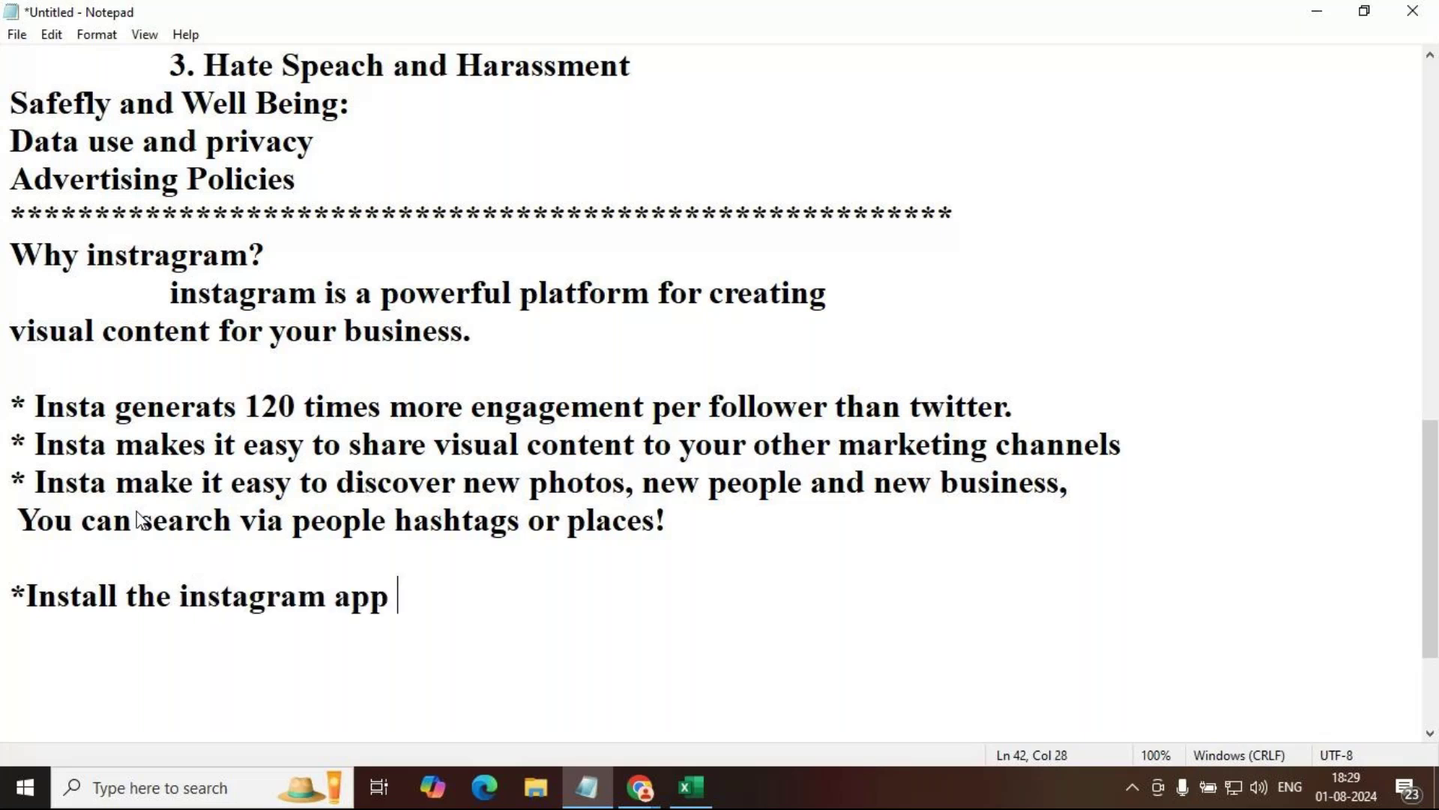
text(on your android and )
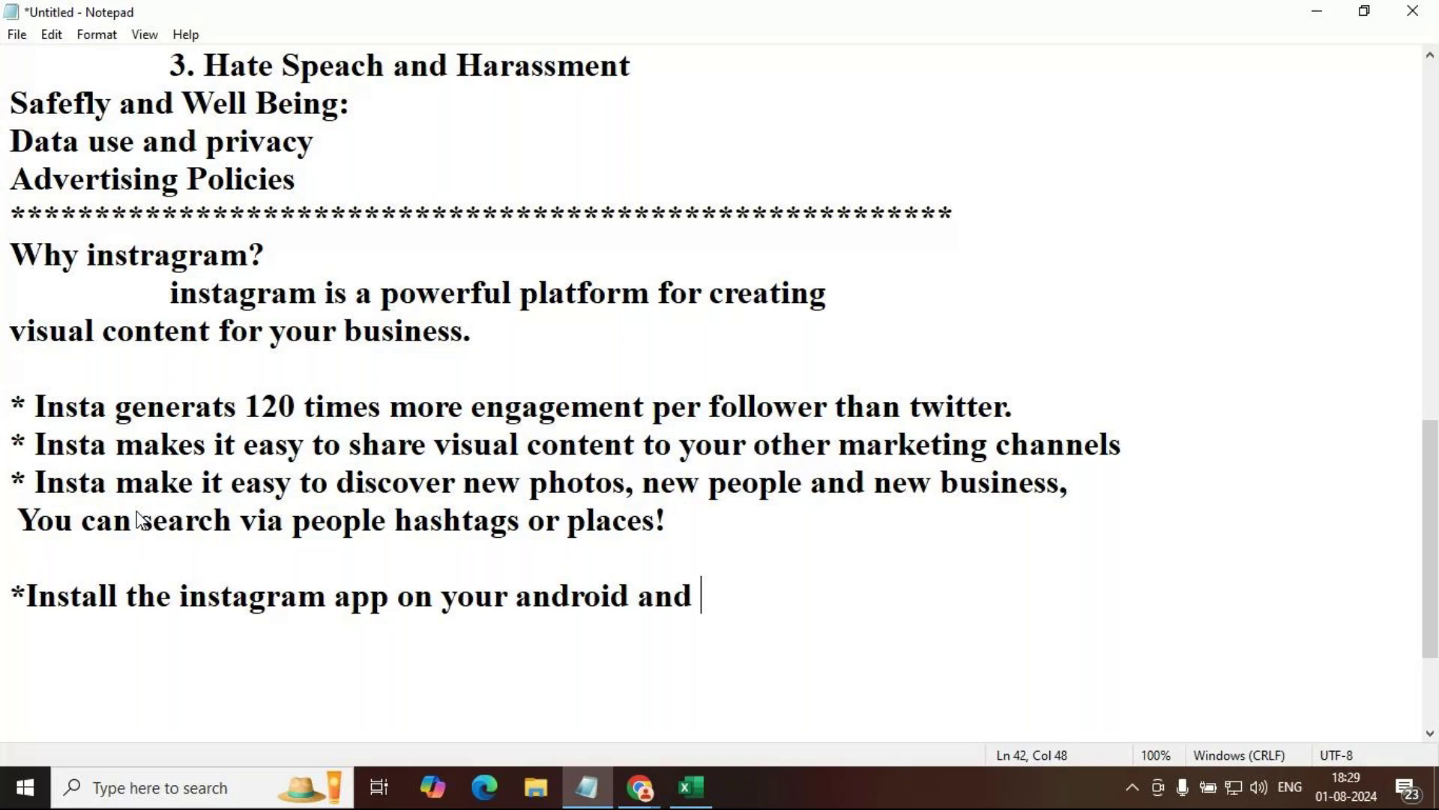
text(IOS smartp)
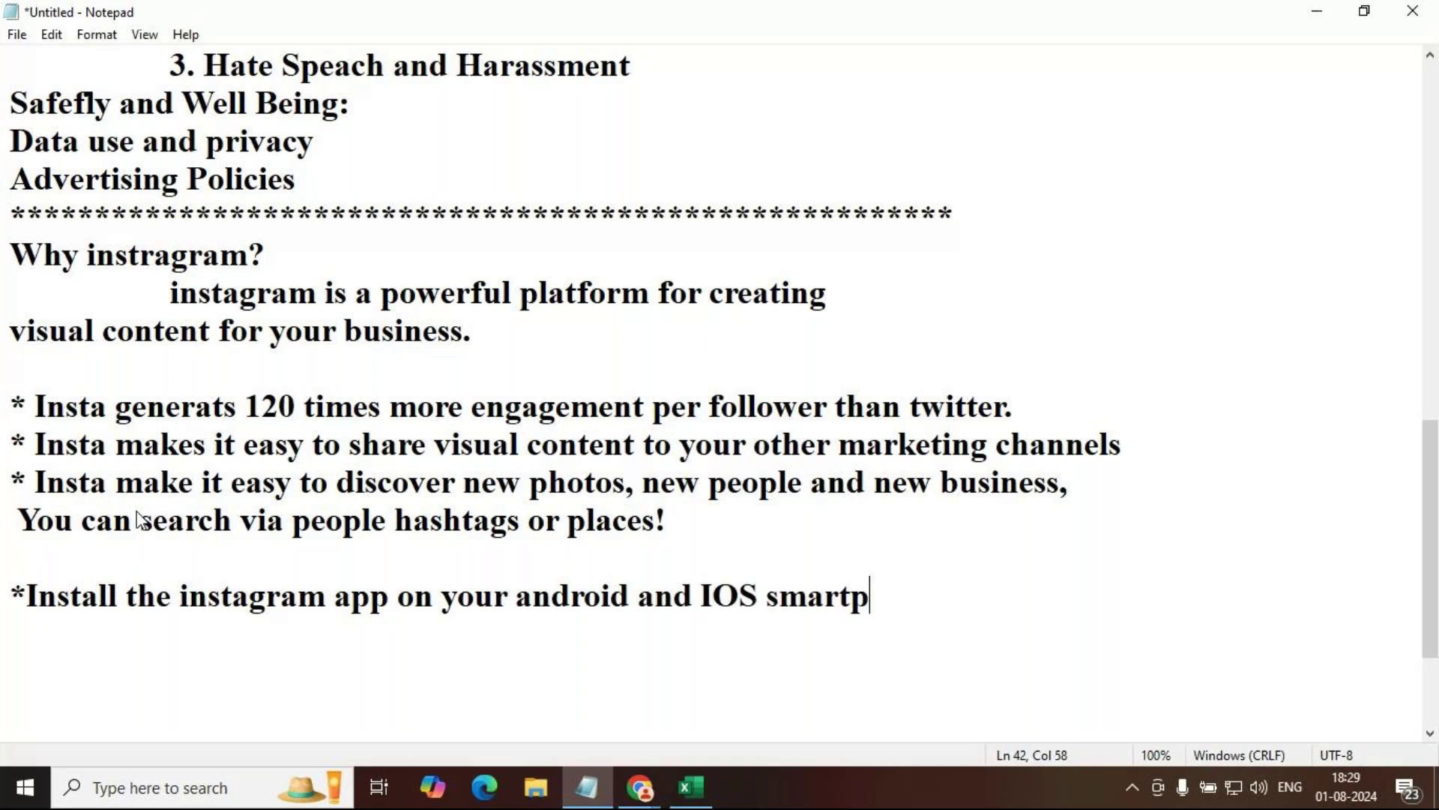
text(hone)
Step: Add the bullet '* Tap SignUp, then enter your email address and tap next.' below the install step
key(Return)
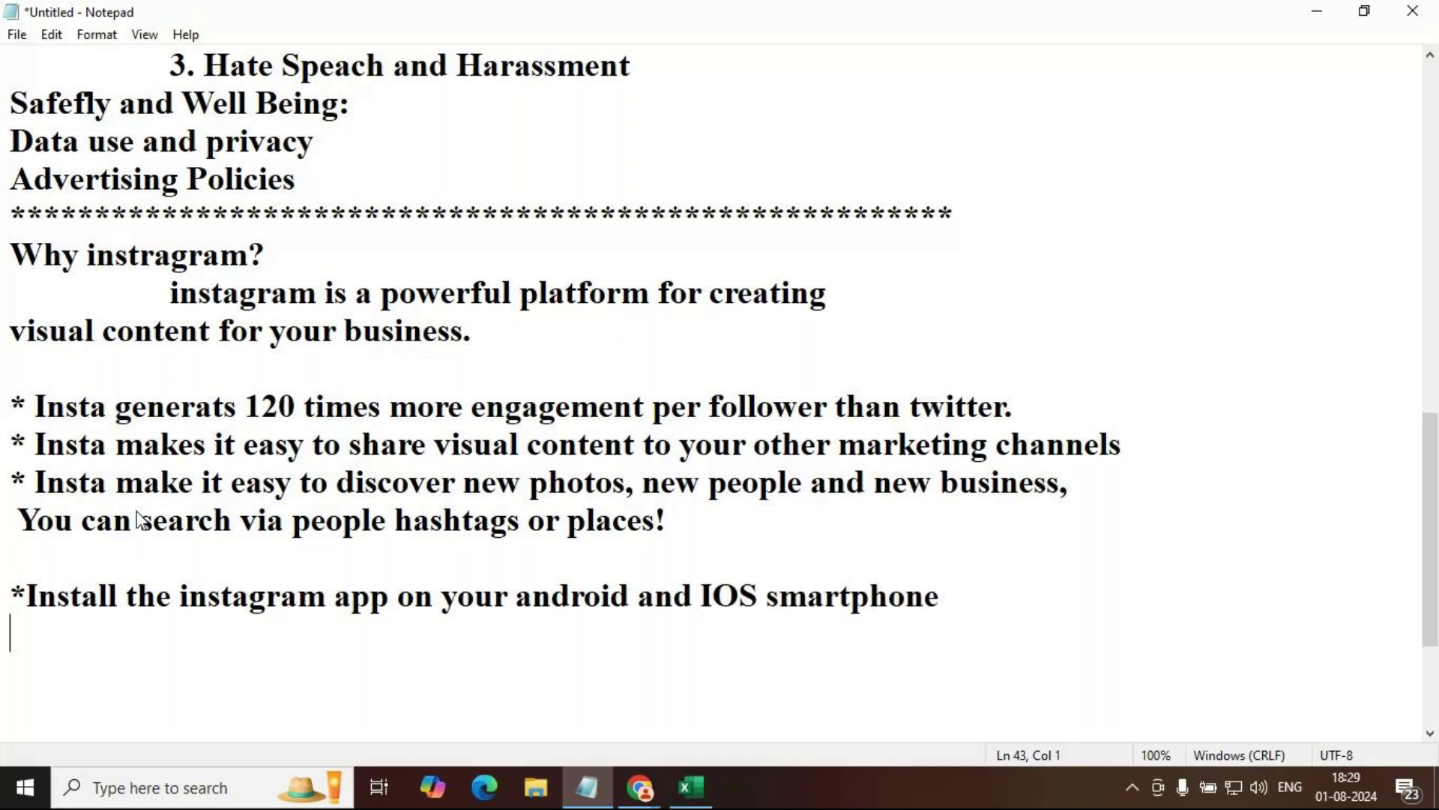
key(Return)
key(Return)
key(Return)
key(Return)
key(Return)
key(Return)
key(Return)
key(Return)
key(Return)
key(Return)
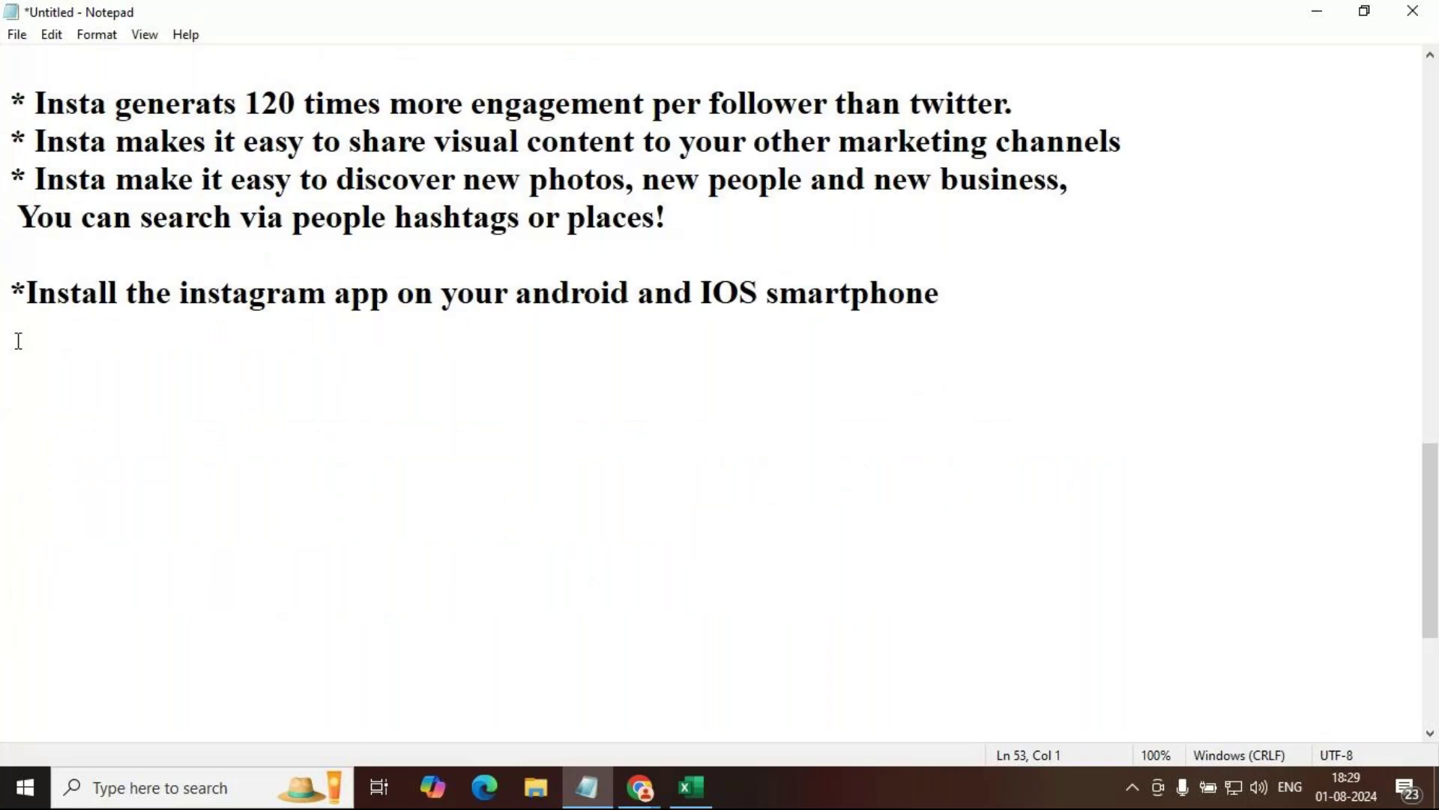
click(17, 333)
text(* Tap S)
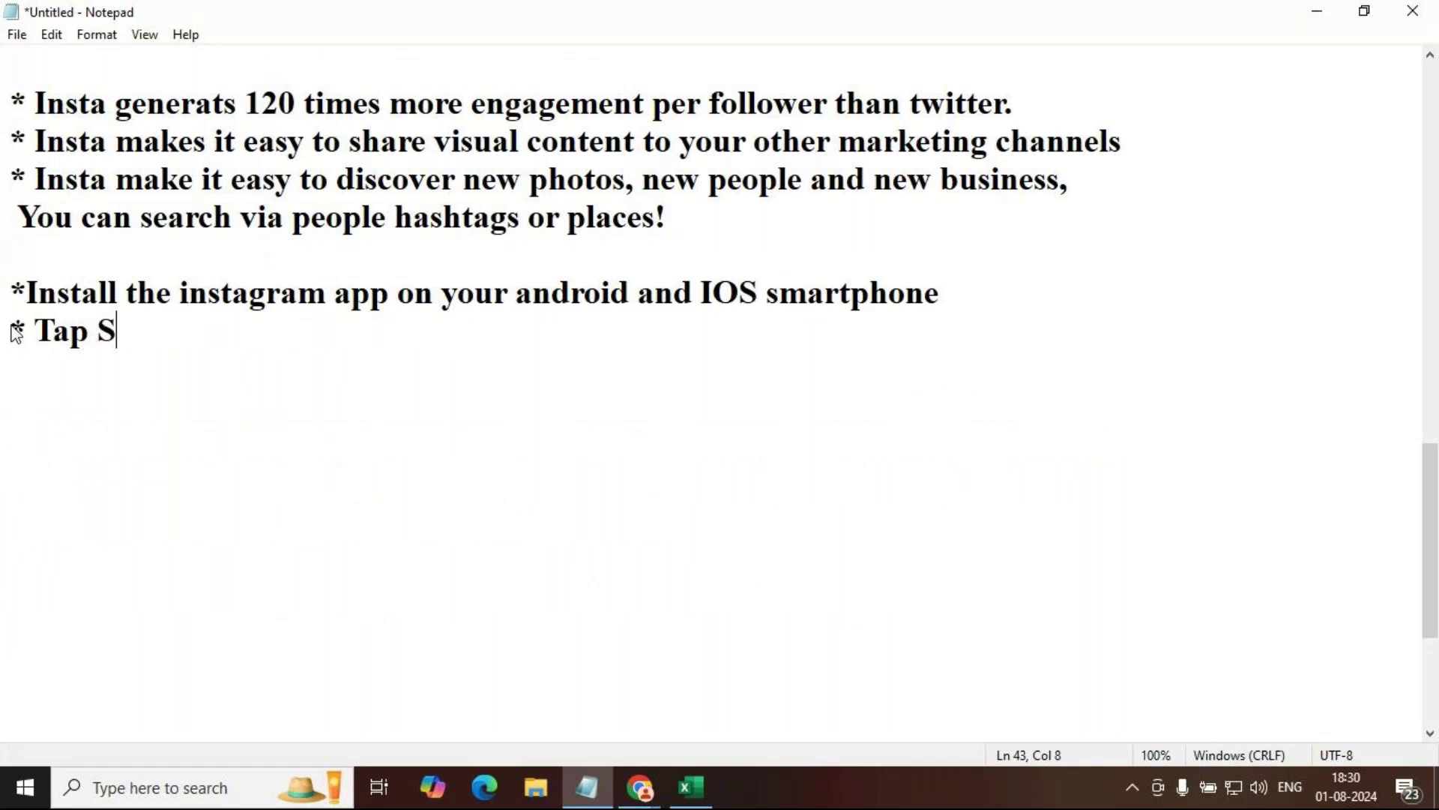
text(ignUp,)
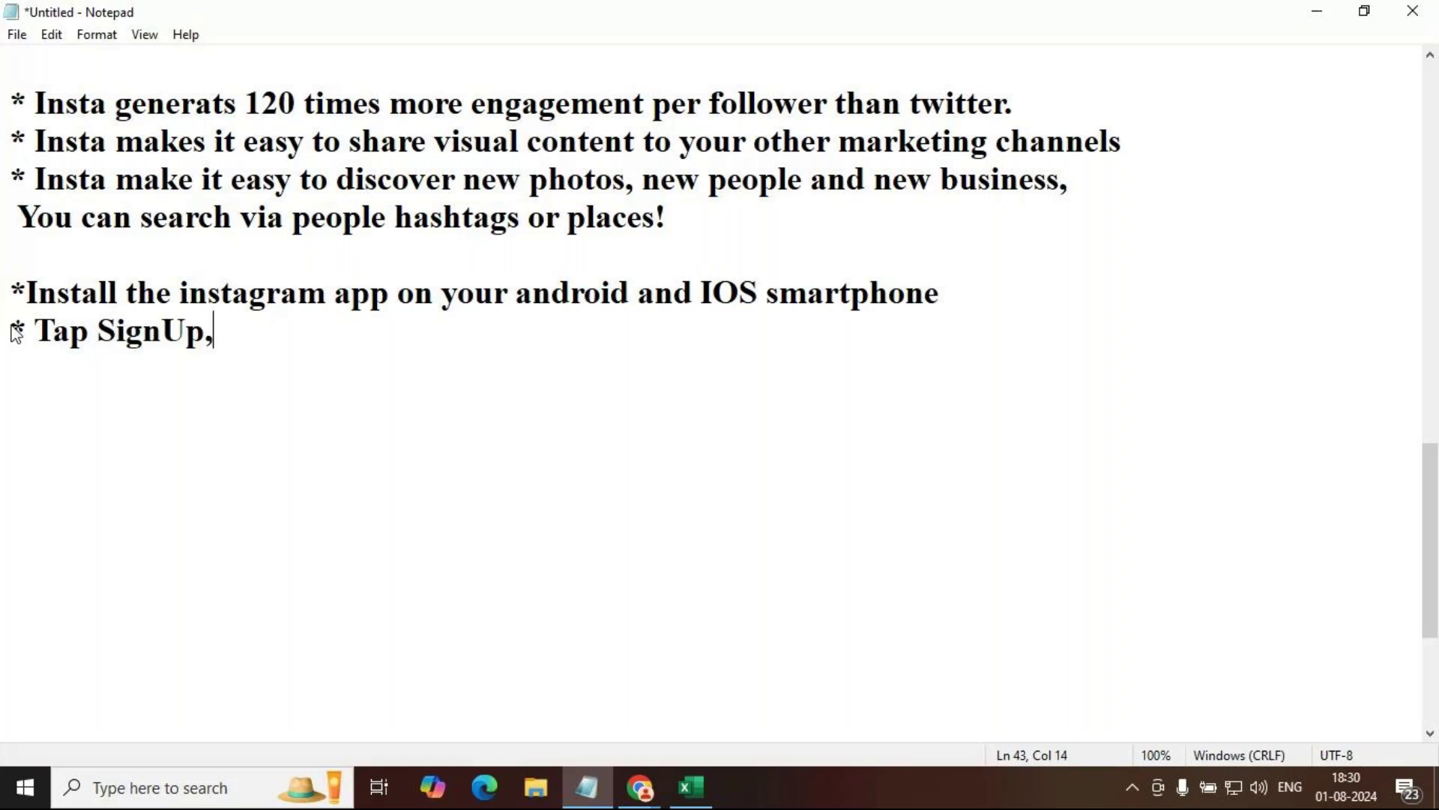
text( then enter your em)
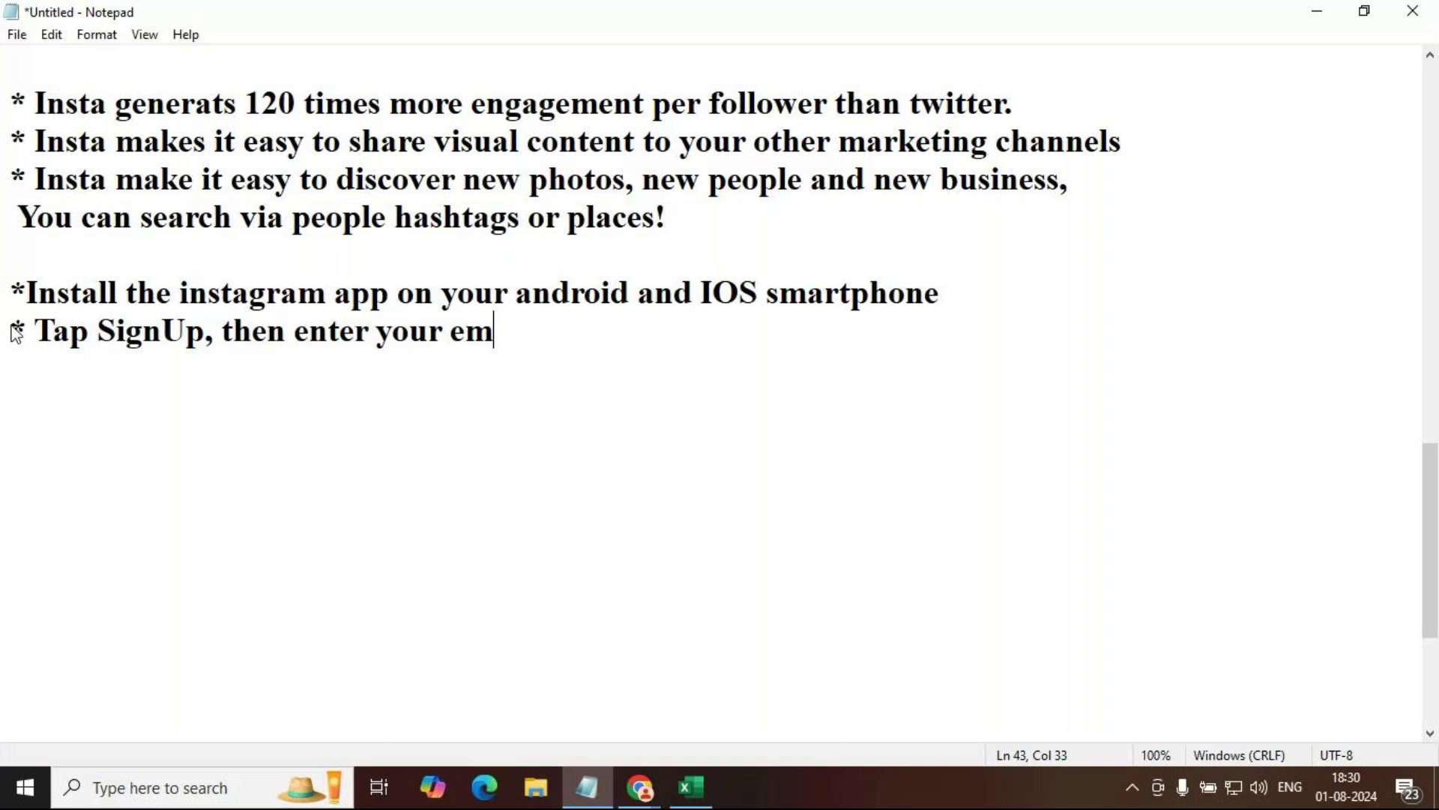
text(ail addr)
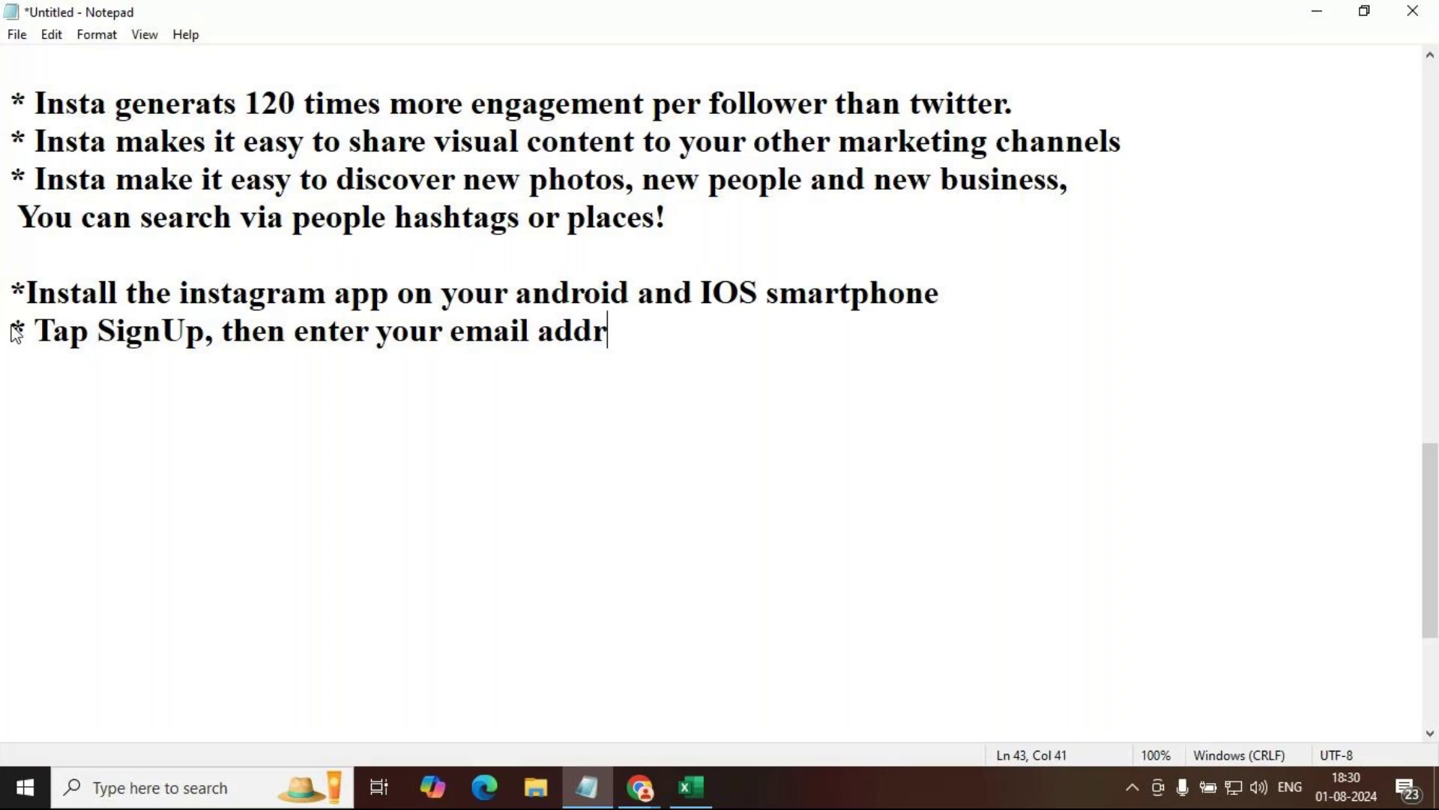
text(ess and tap next.)
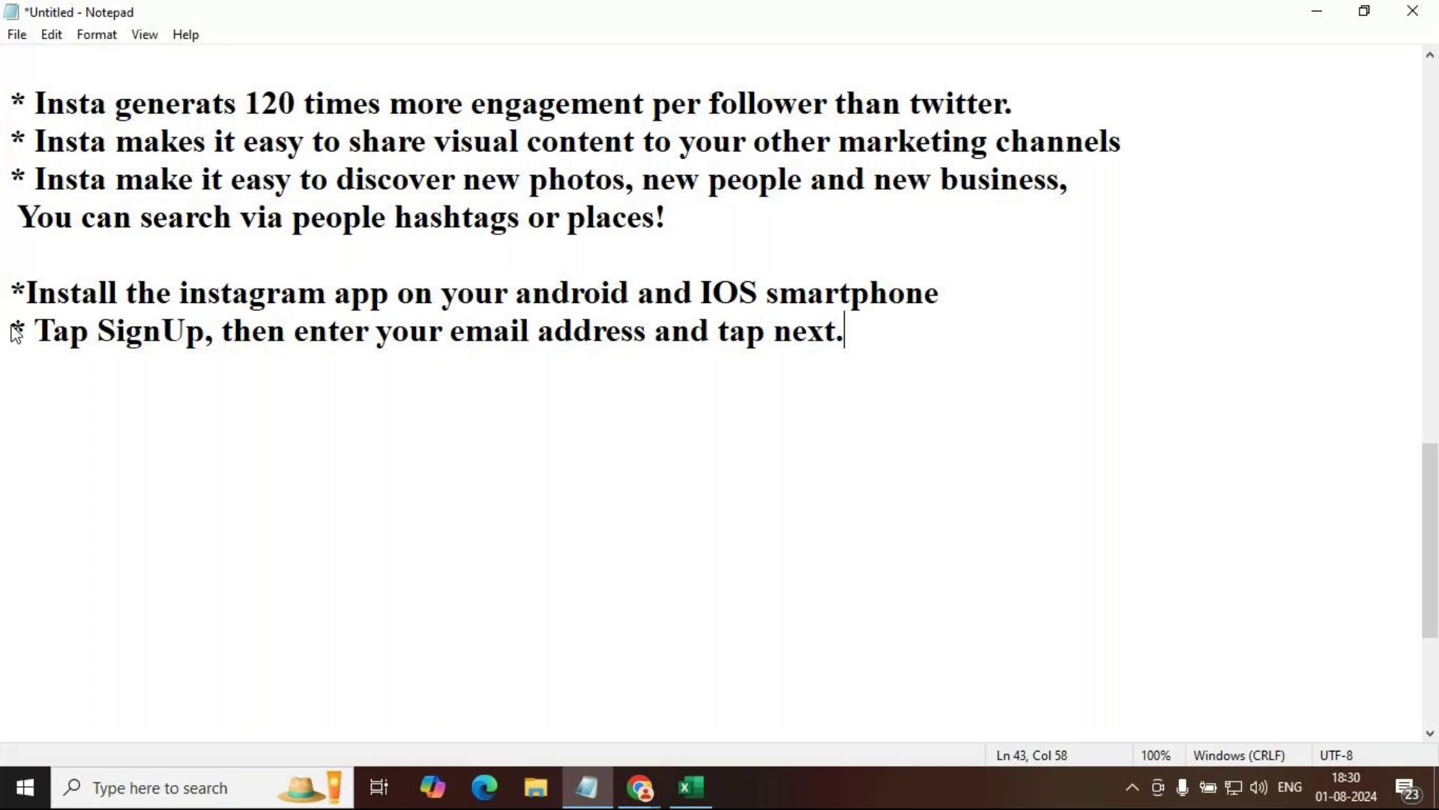
key(Return)
Step: Add the bullet 'Create a username, and Password, fillout your profile info, and then tap done.'
text(* Creat)
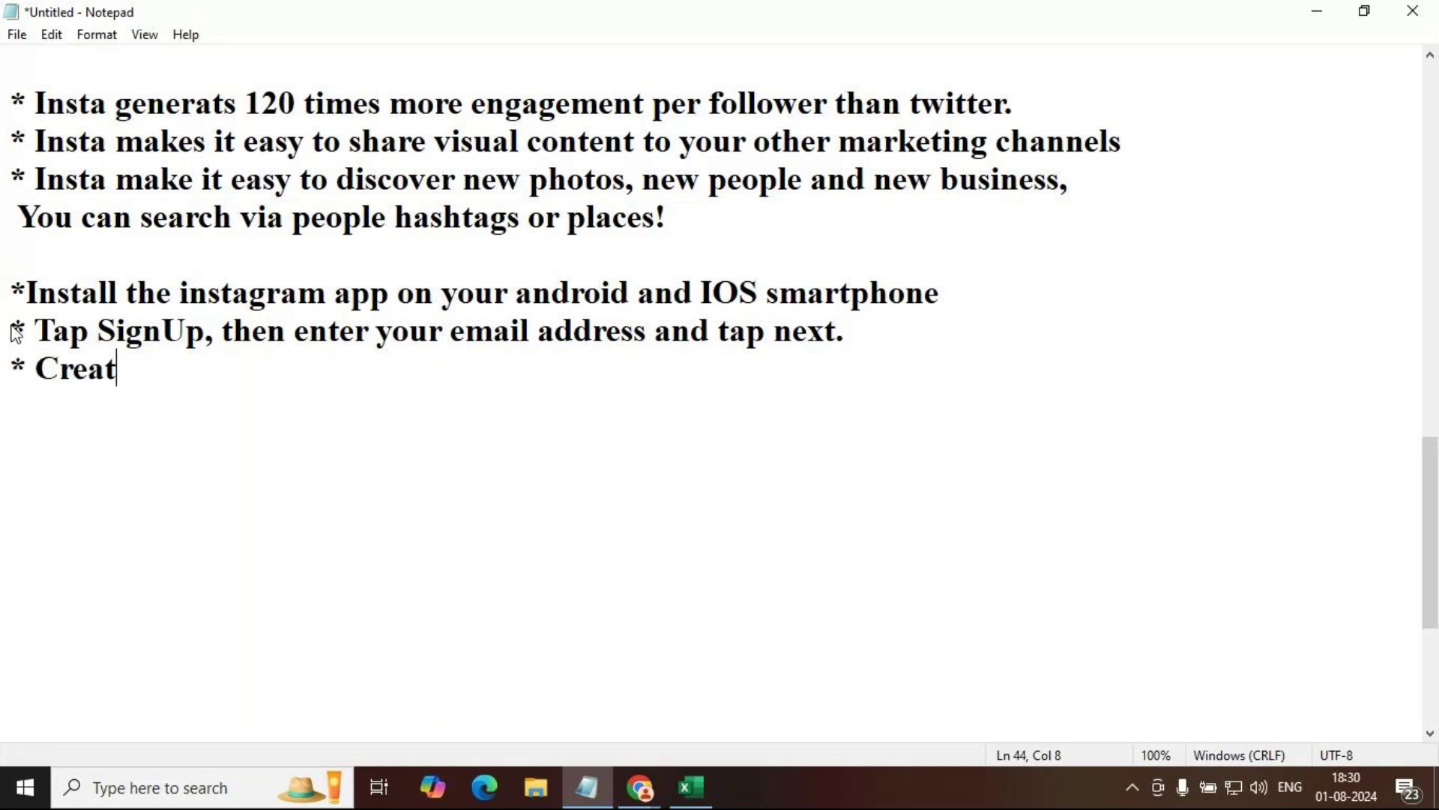
text(a a usernam)
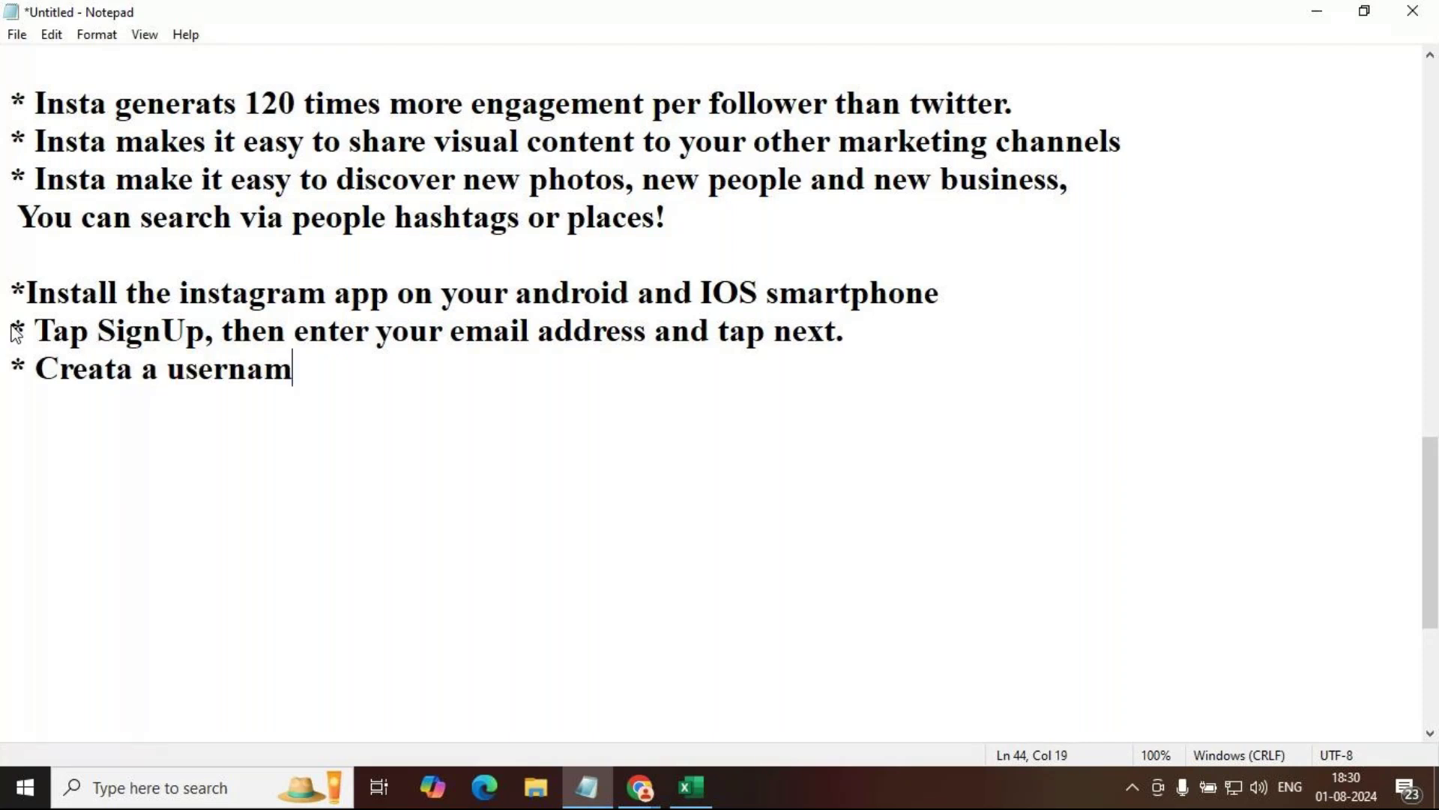
text(e, an)
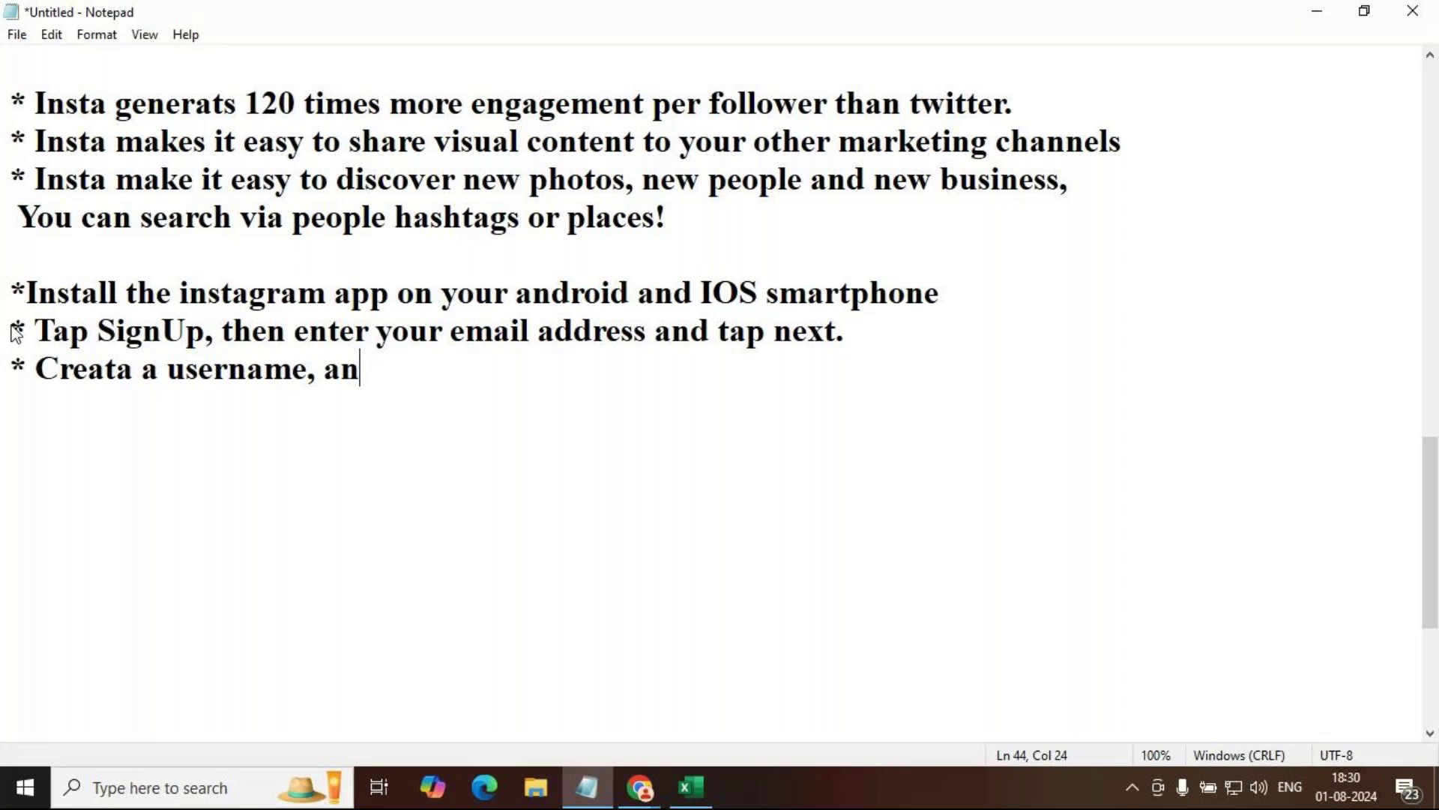
text(d Password,)
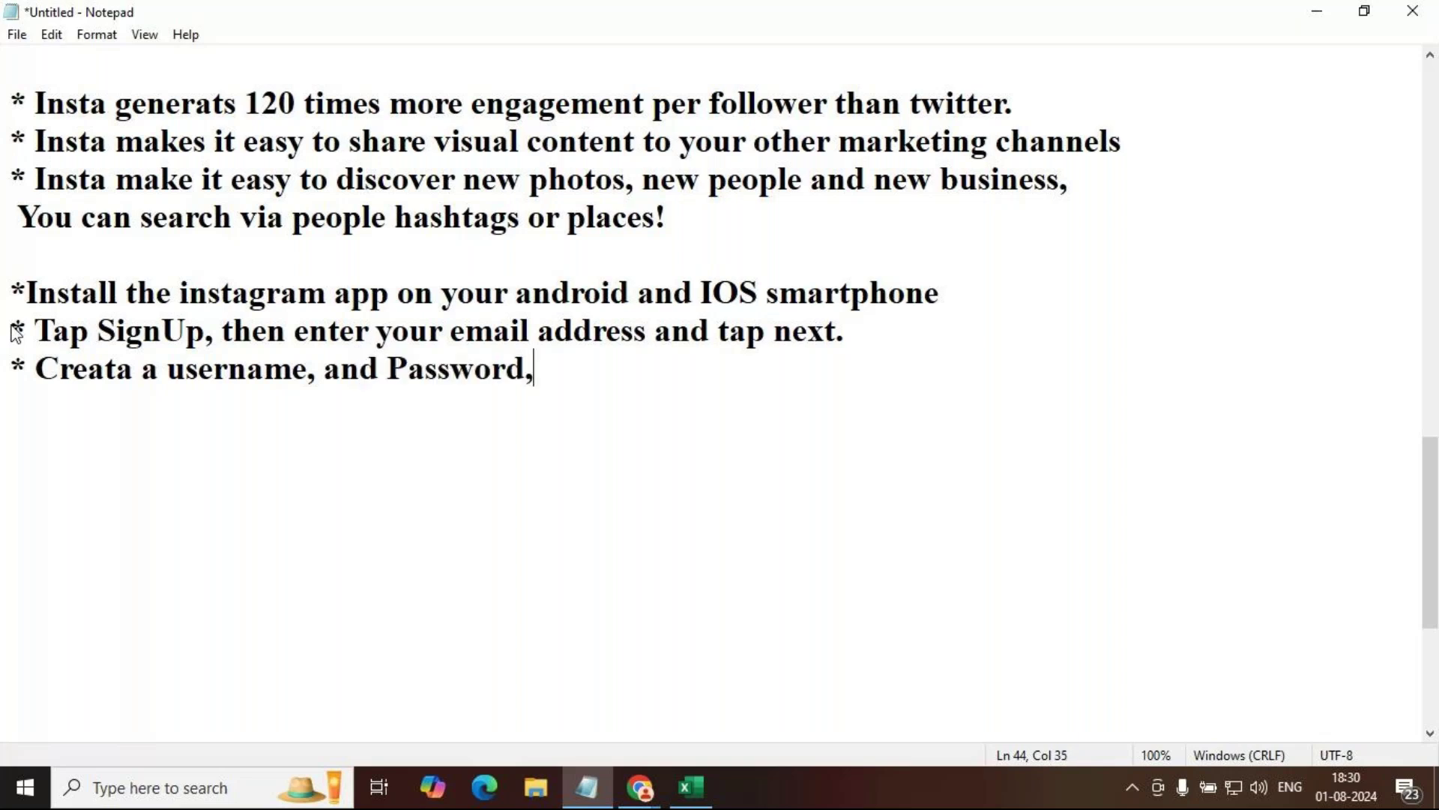
text( fillour)
key(BackSpace)
text(t y)
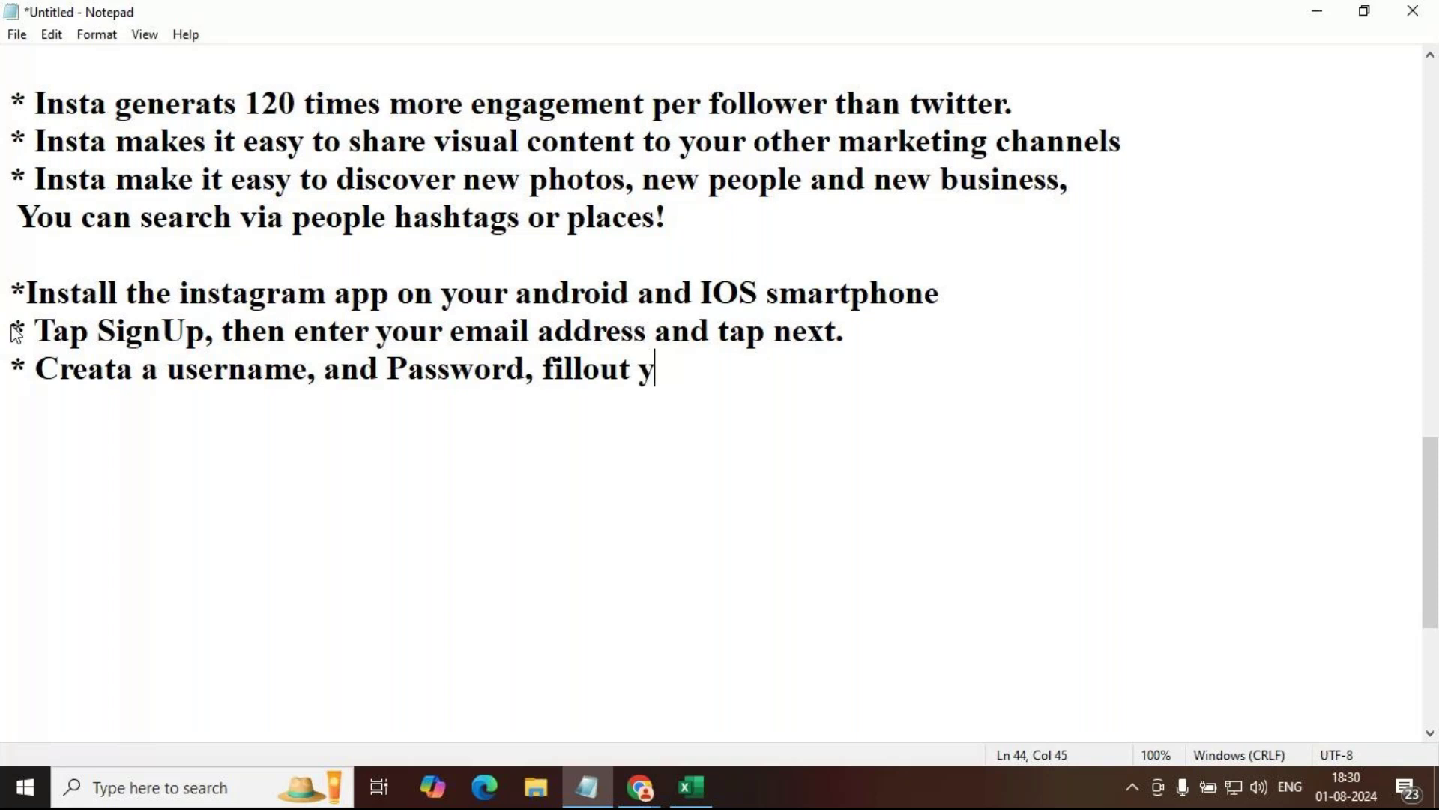
text(our profile in )
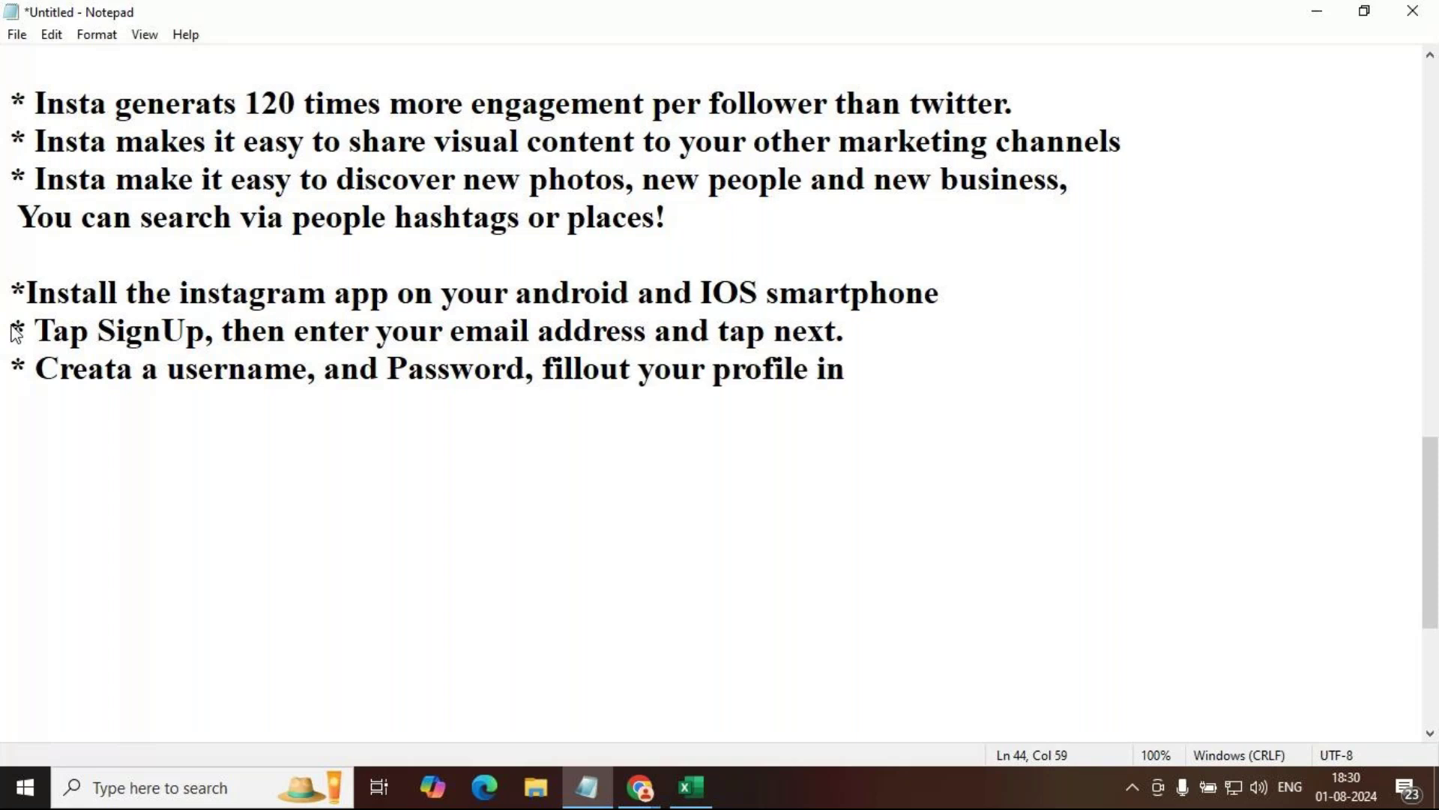
text(fo, an)
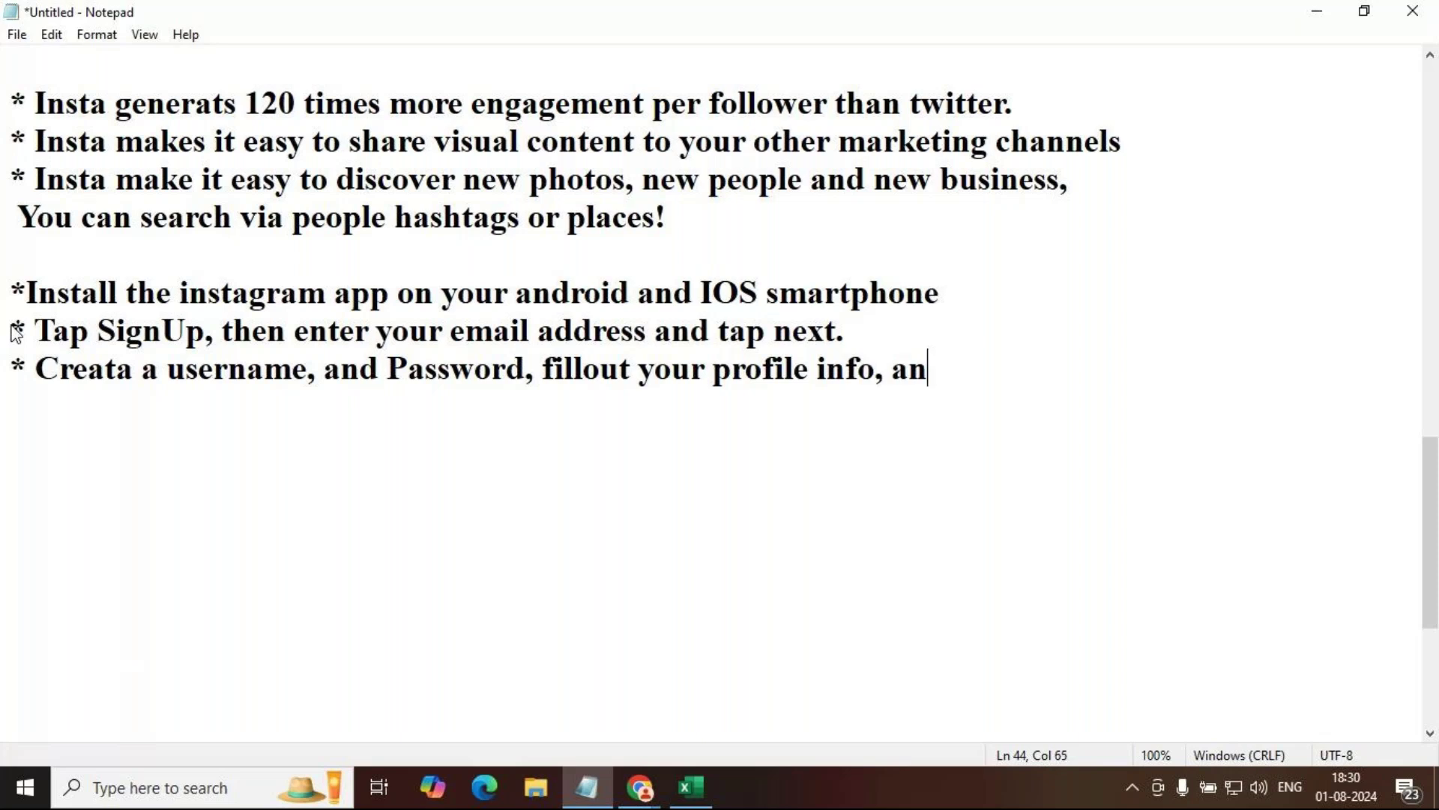
key(BackSpace)
key(BackSpace)
key(BackSpace)
key(BackSpace)
text(and then ta)
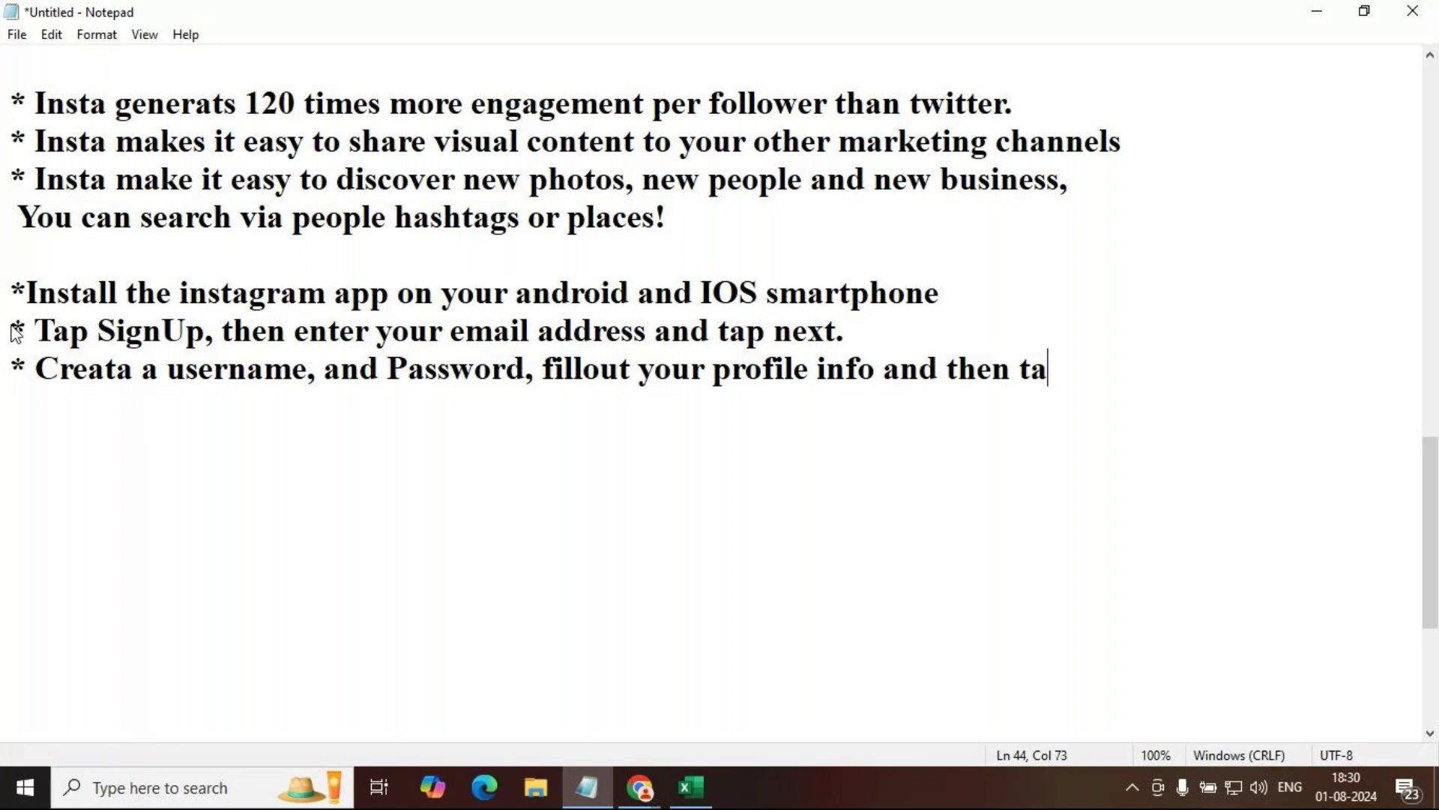
text(p done.)
key(Return)
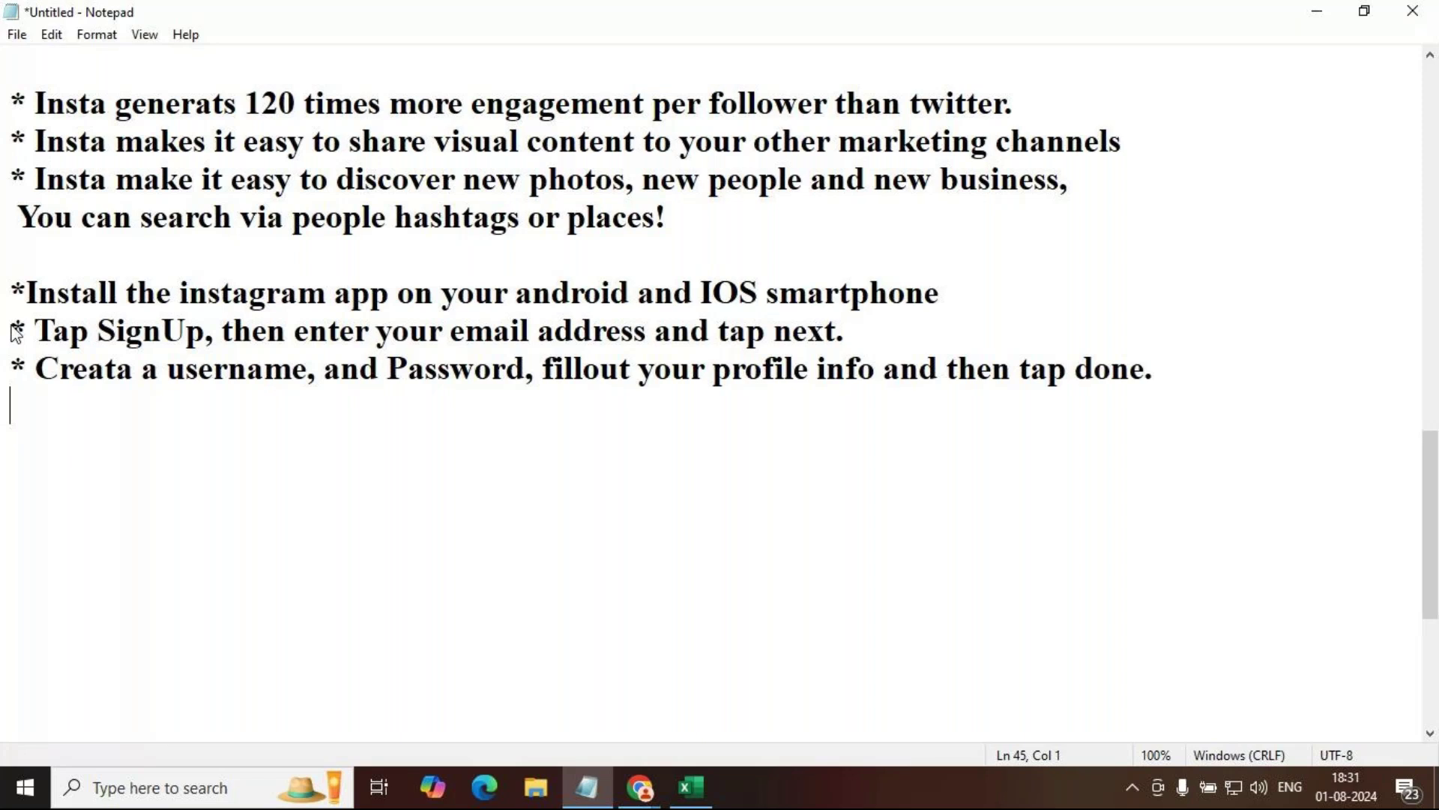
click(245, 255)
Step: Add the heading 'Getting Started with Instagram' above the steps and start a 'Hack Proof tip:' line below them
key(Return)
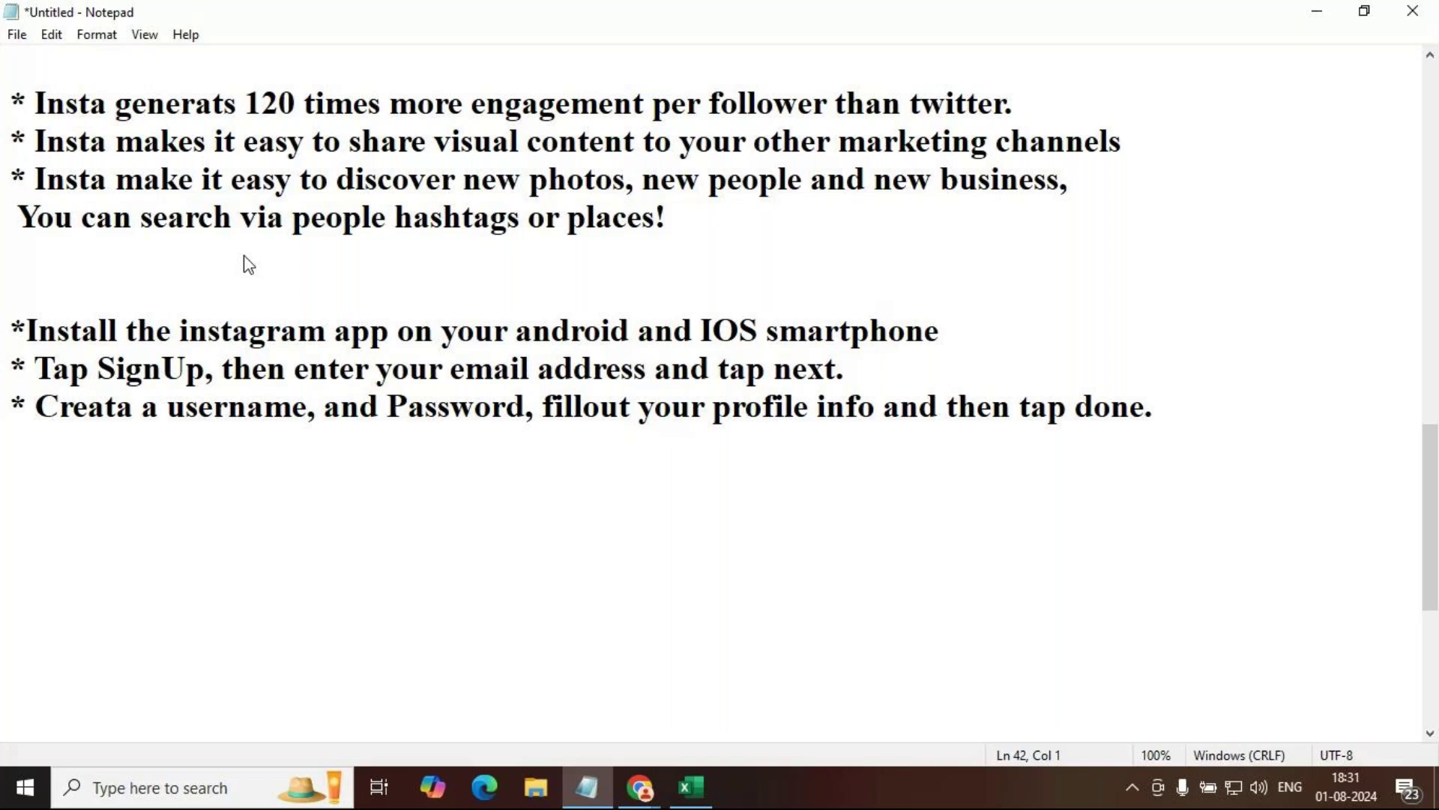
text(Getting Started wit)
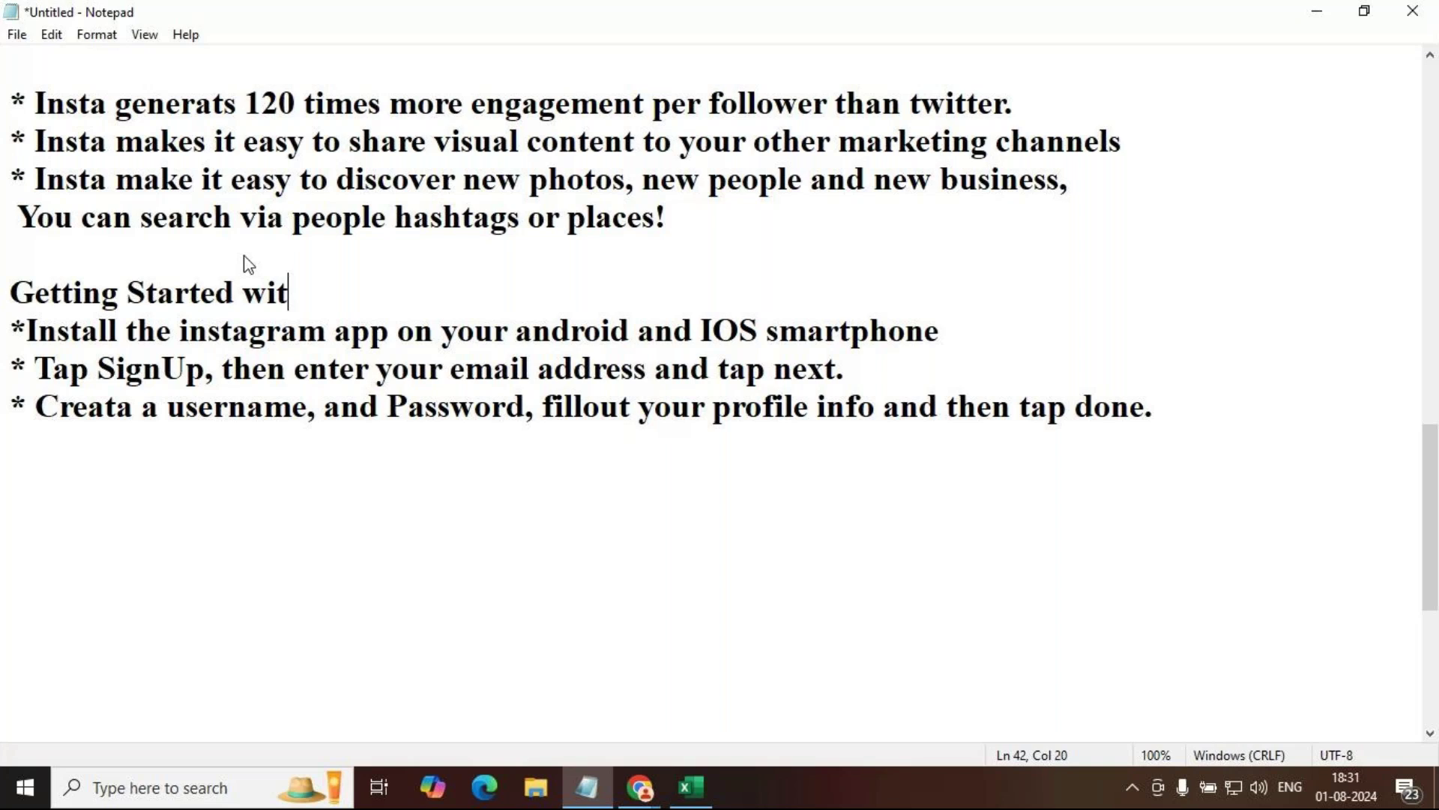
text(h Instagram)
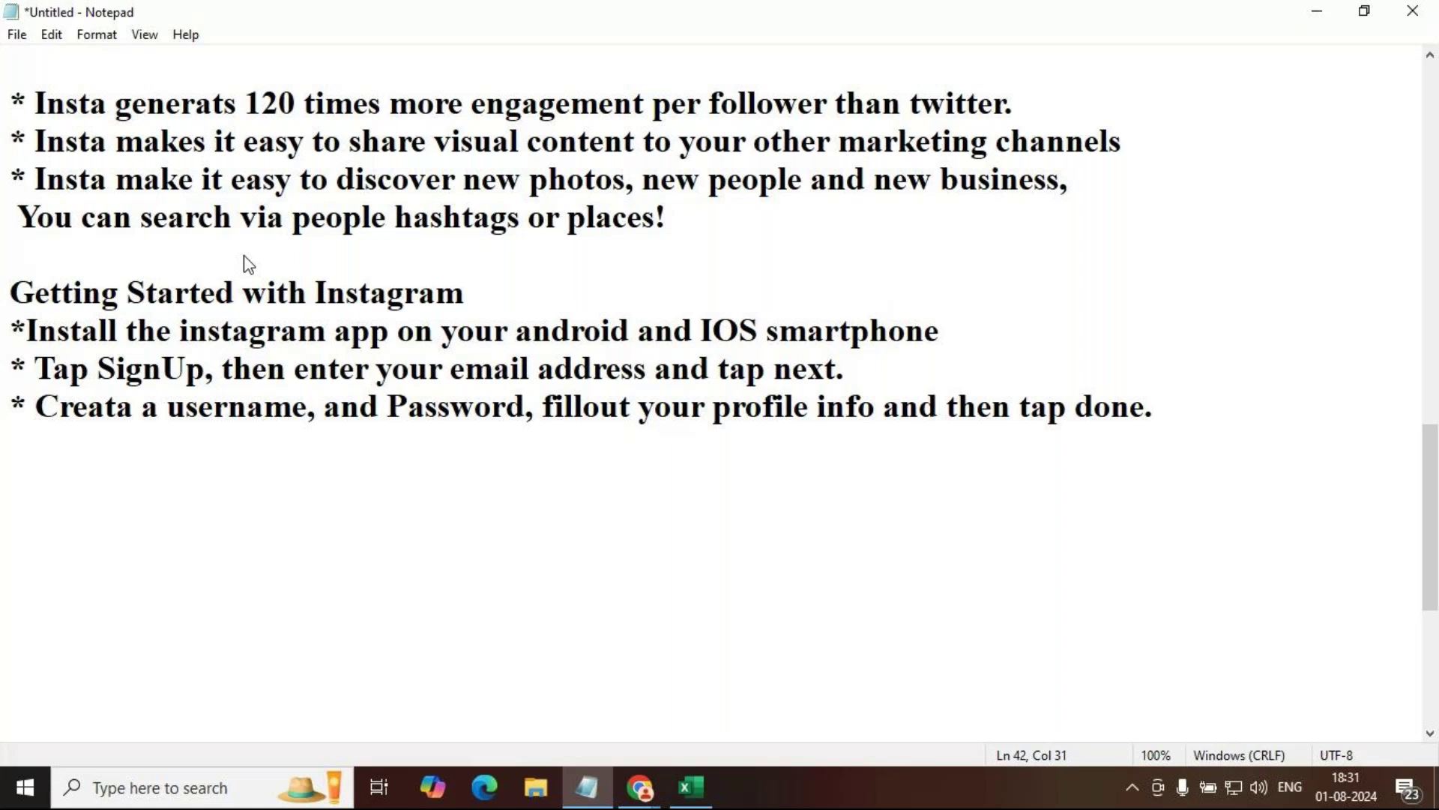
click(1183, 414)
key(Return)
key(Return)
text(Ha)
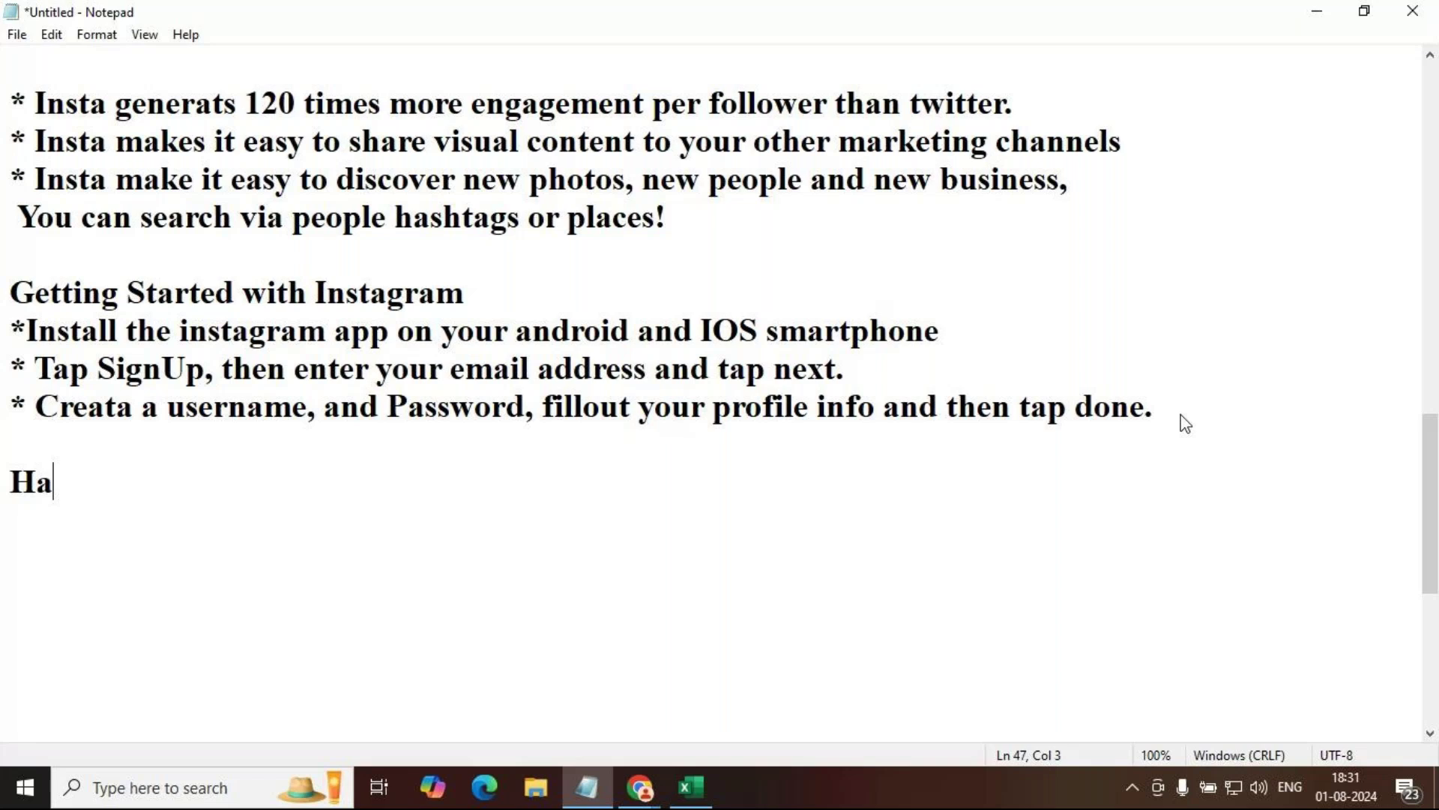
text(ck Proof )
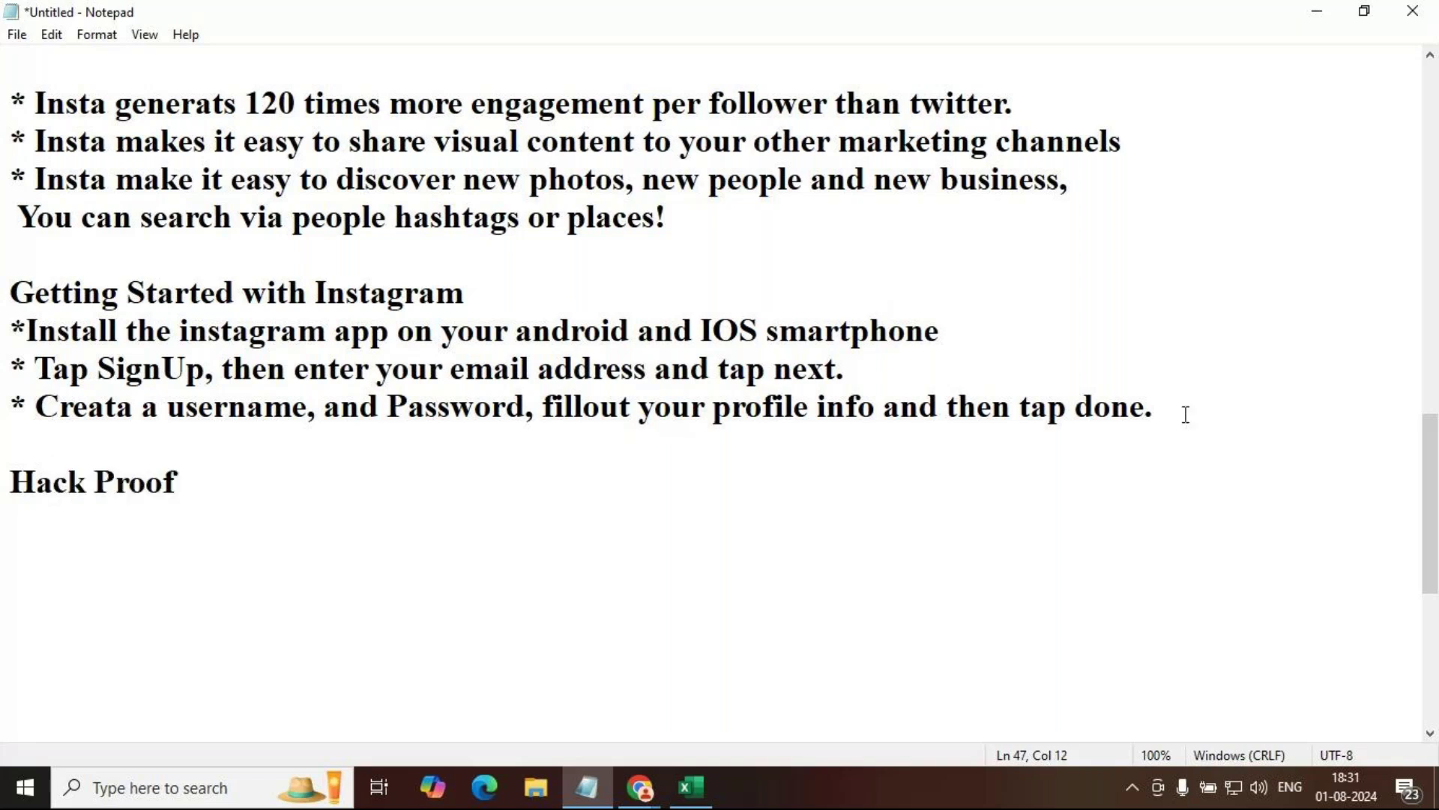
text(tip:)
Step: Add the bullet '* Create 2 Gmail email addresses similar to your social media handle/username'
key(Return)
text(* Crea)
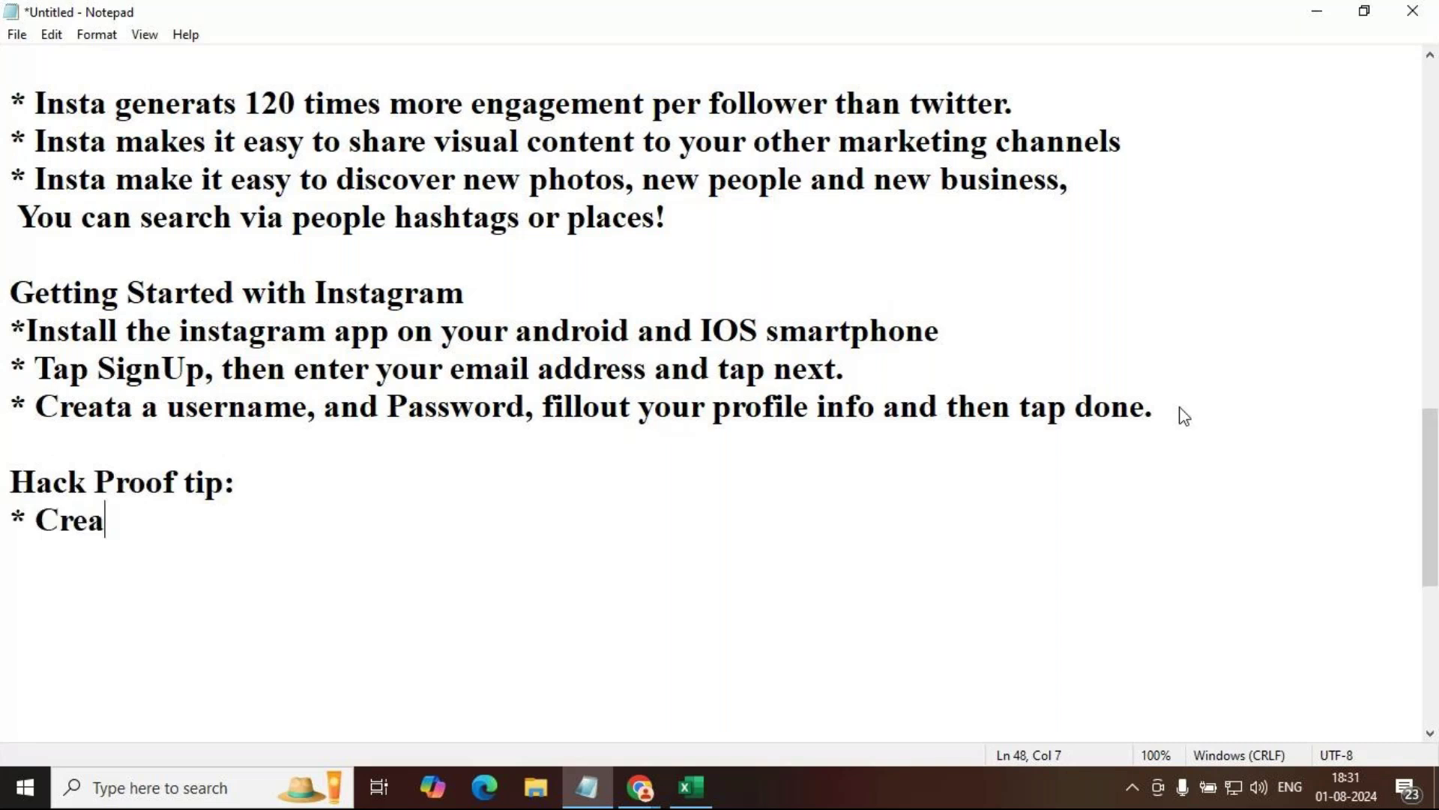
text(te 2 Gmail )
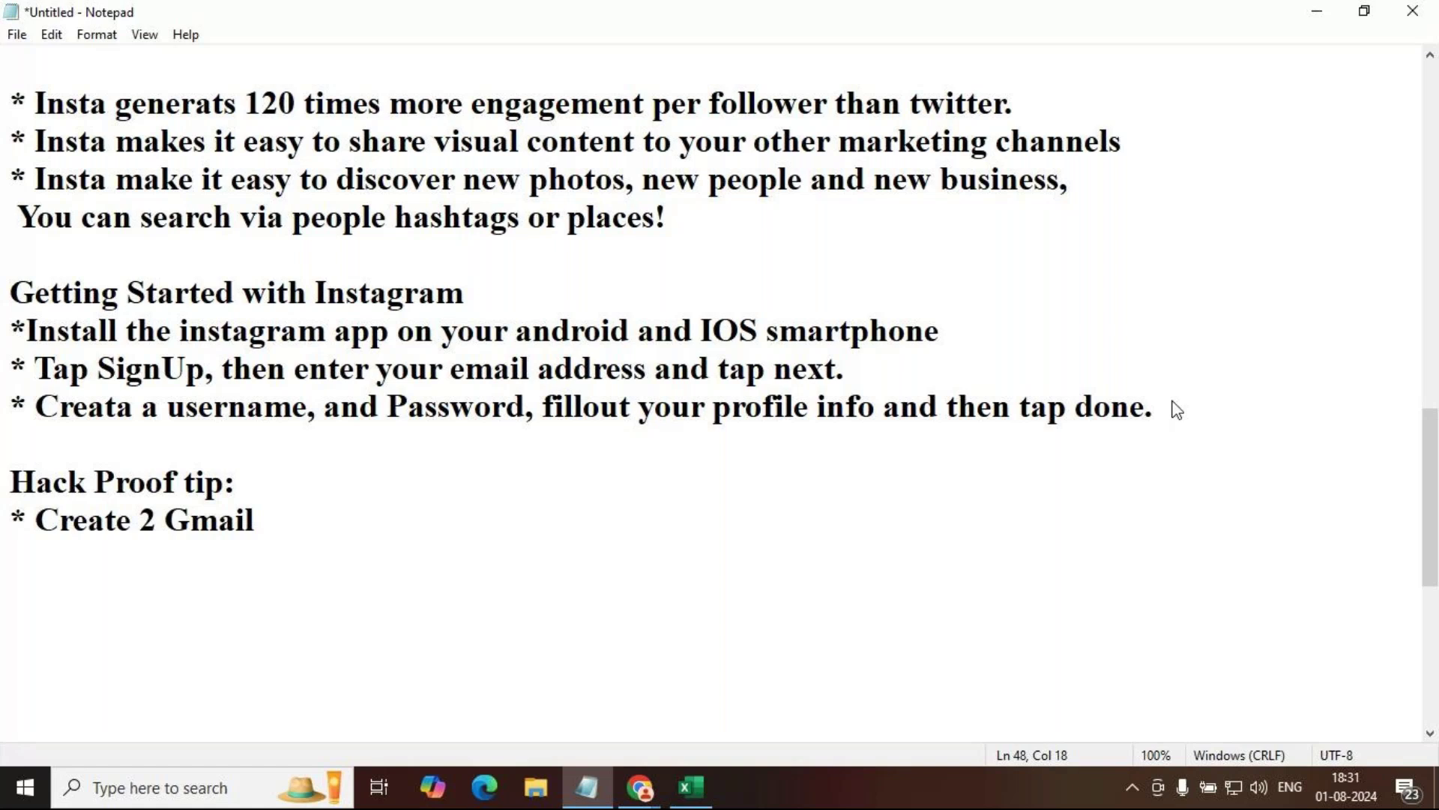
text(email)
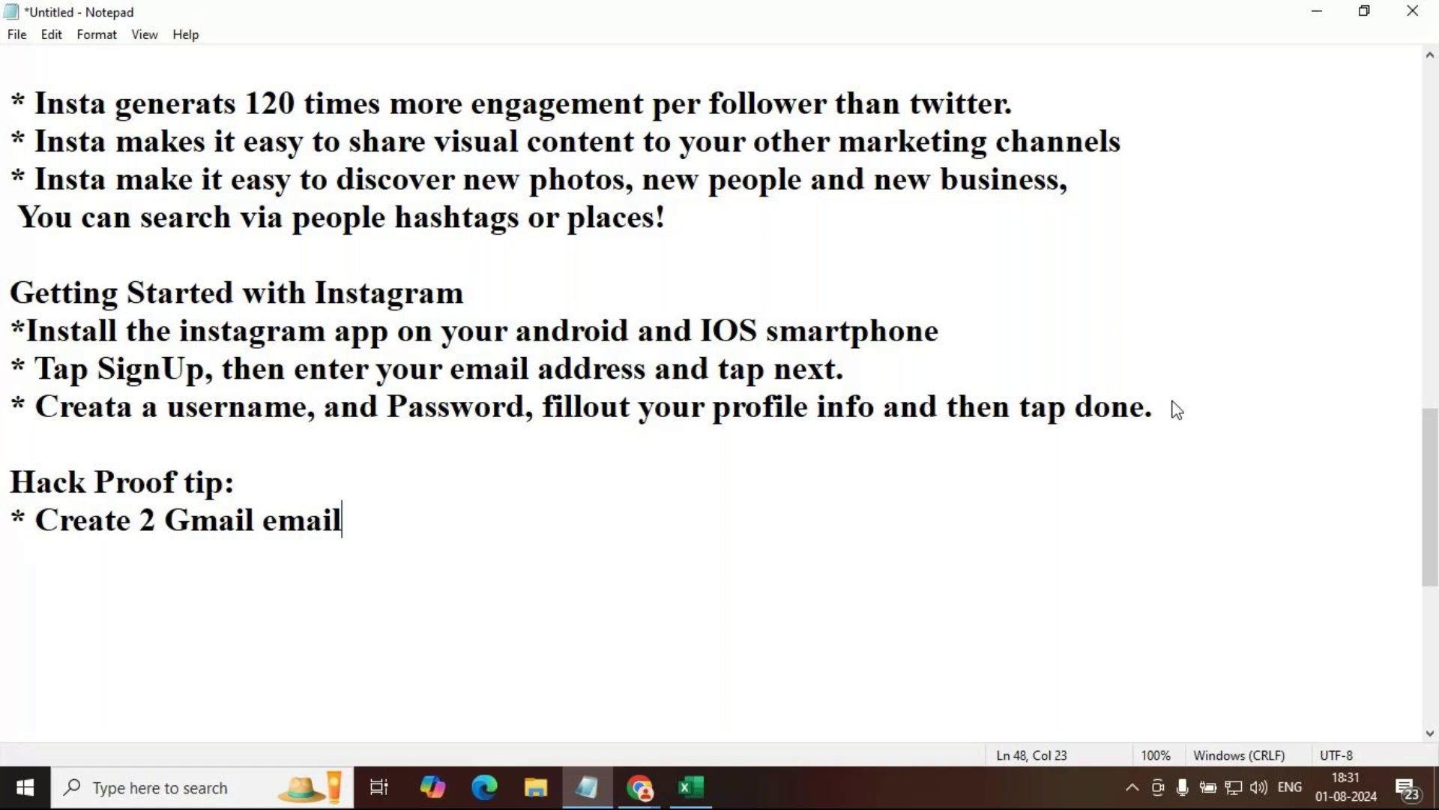
text( add)
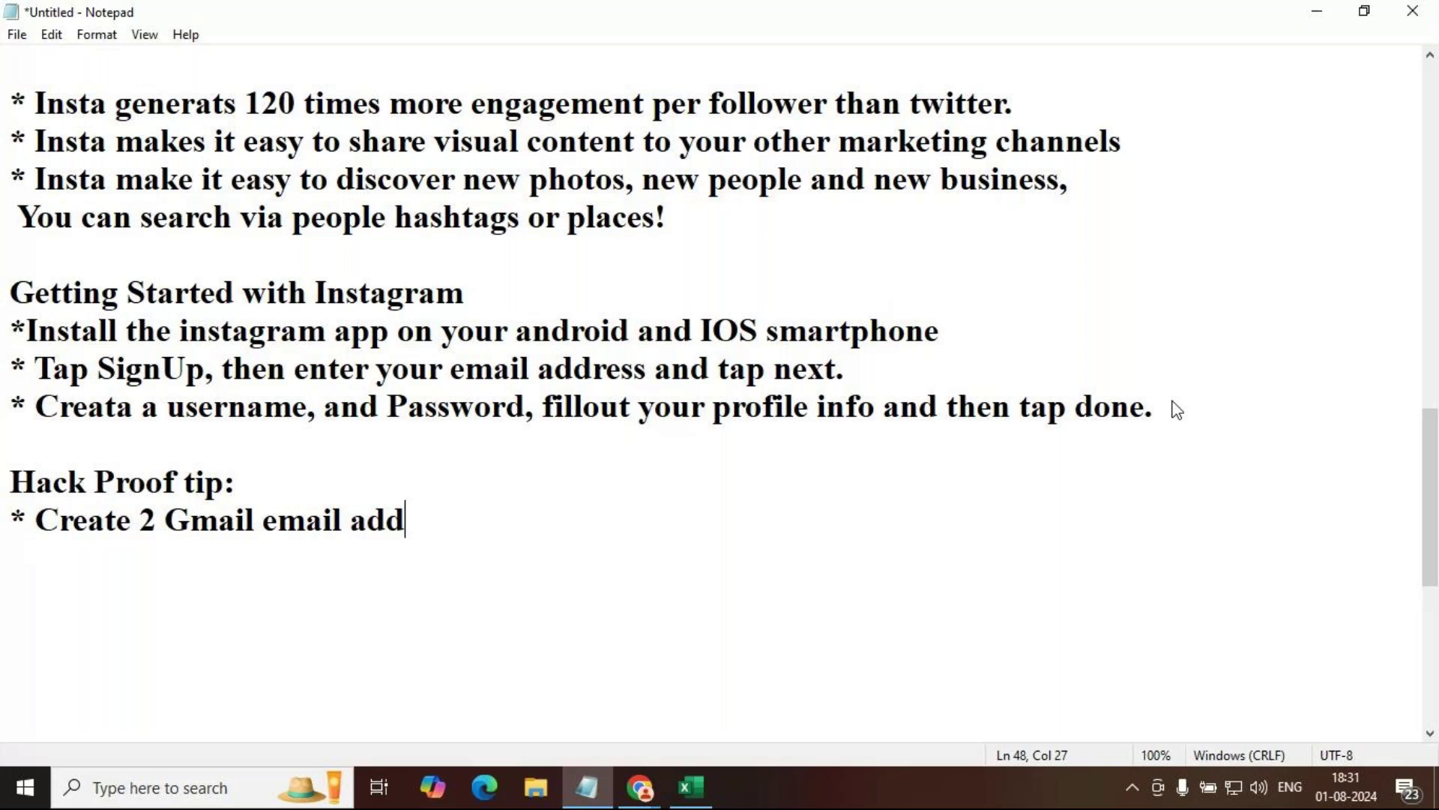
text(resses similar t)
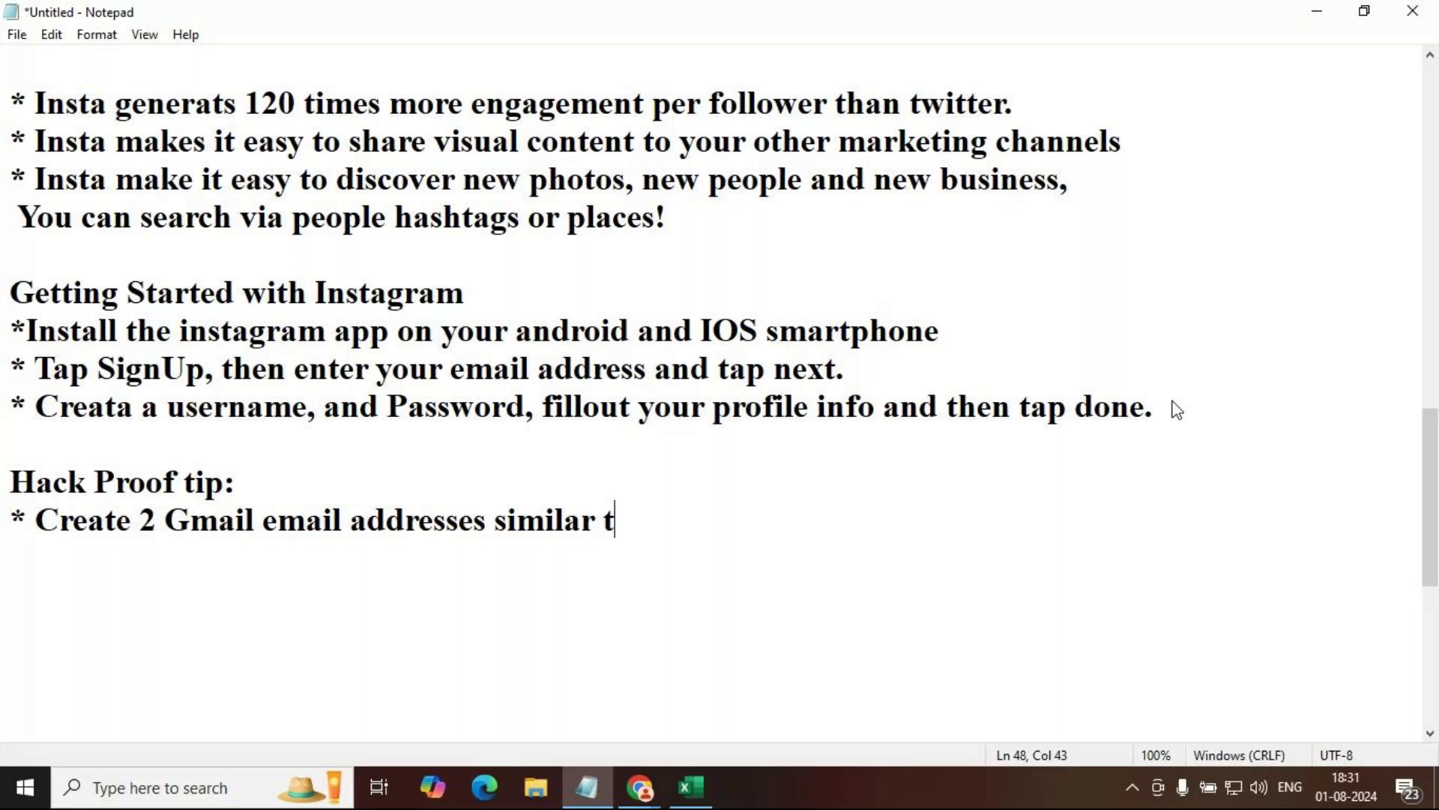
text(o your social media )
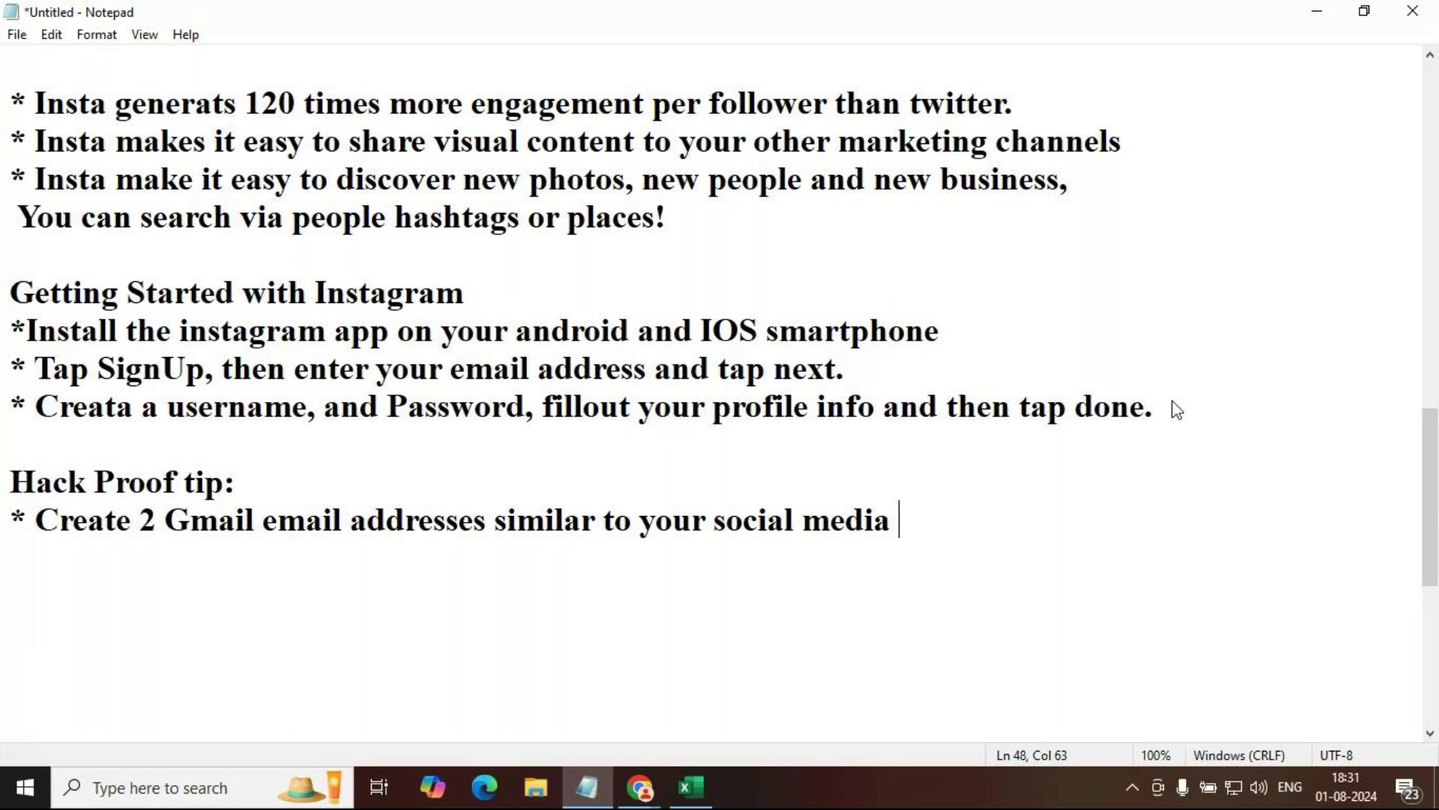
text(handle/us)
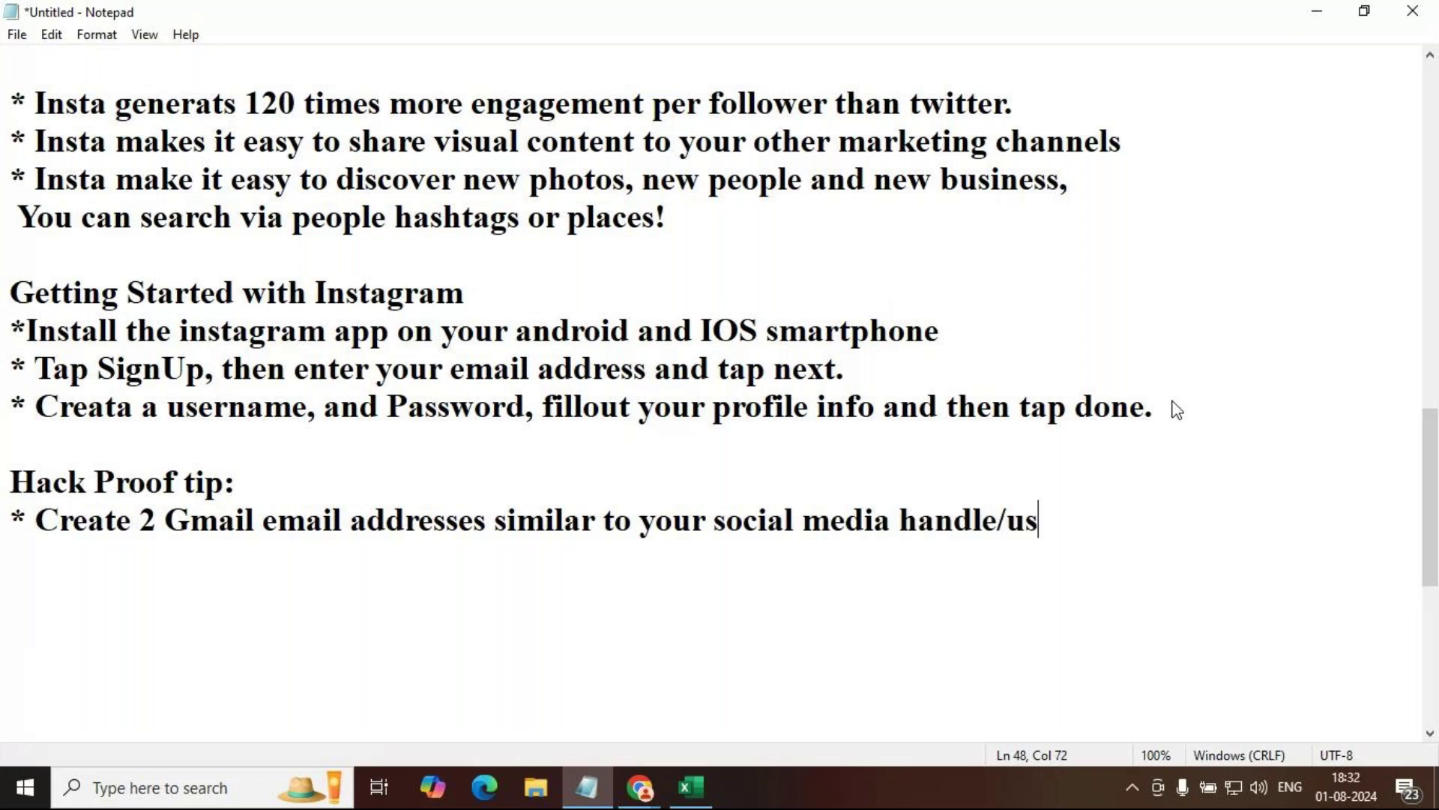
text(ername)
key(Return)
key(Return)
key(Return)
key(Return)
key(Return)
key(Return)
key(Return)
key(Return)
key(Return)
key(Return)
key(Return)
key(Return)
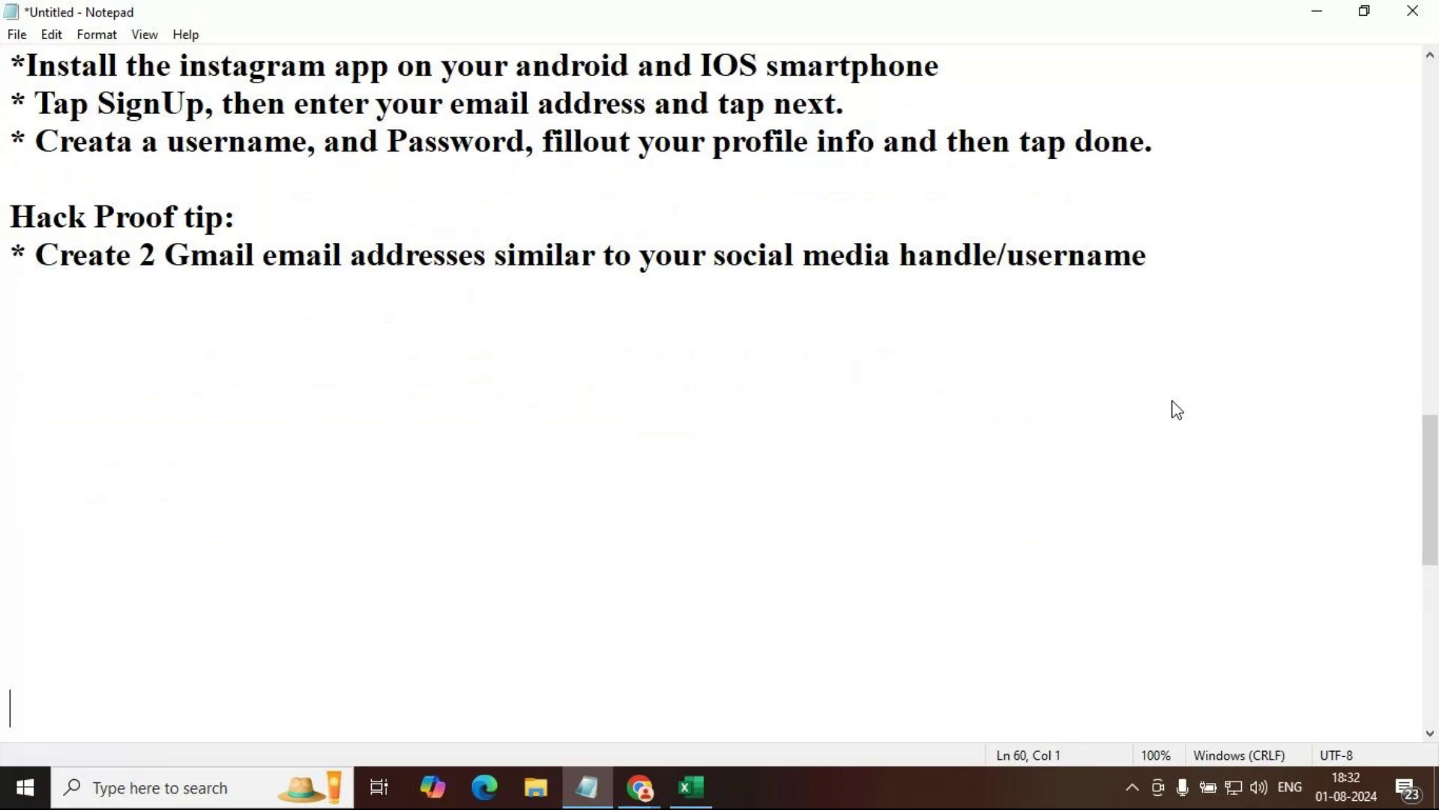
click(629, 292)
Step: Add '* Why 2 email?', explaining the 1st registers your account and is kept secret
text(*W)
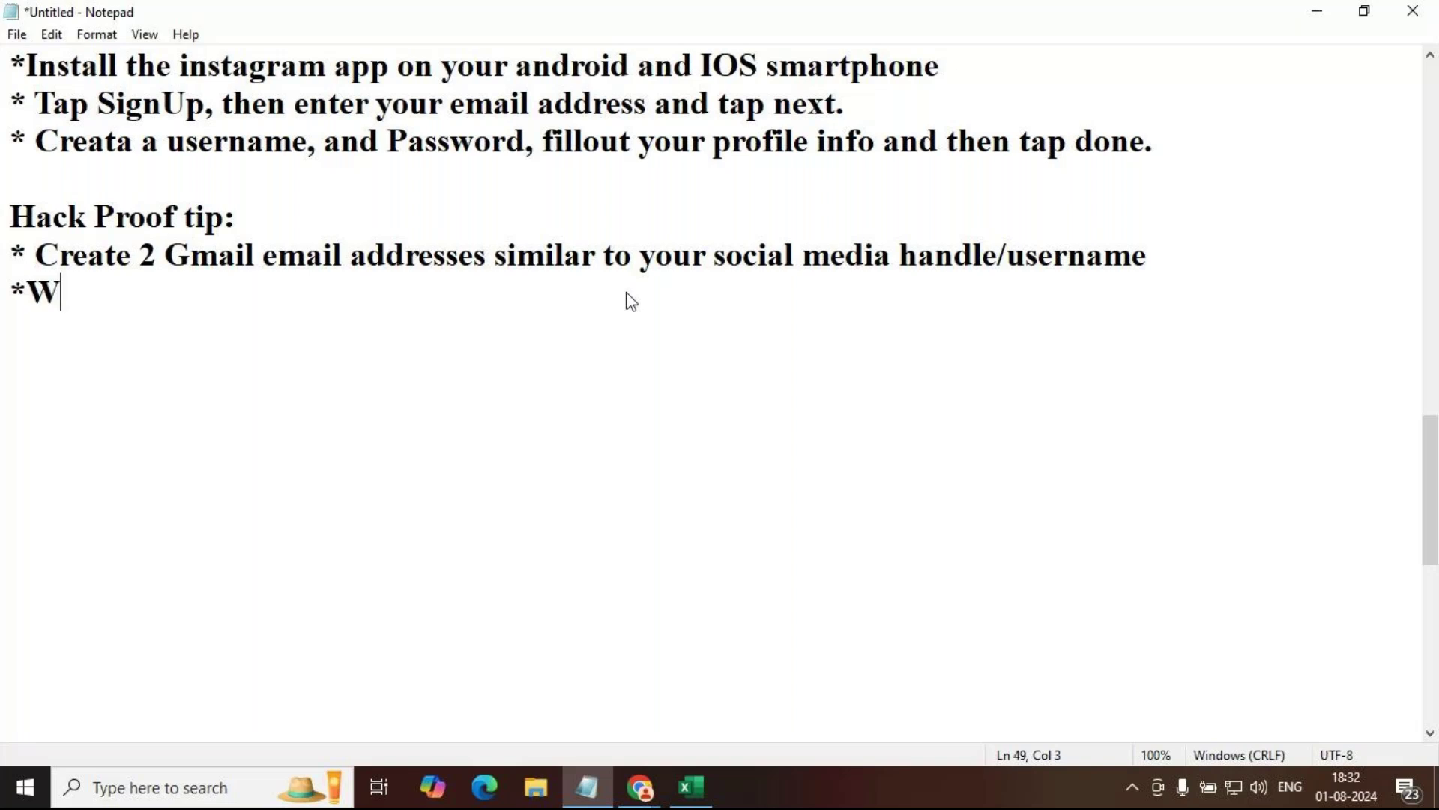
text(hy)
key(BackSpace)
key(BackSpace)
key(BackSpace)
text(Why 2 )
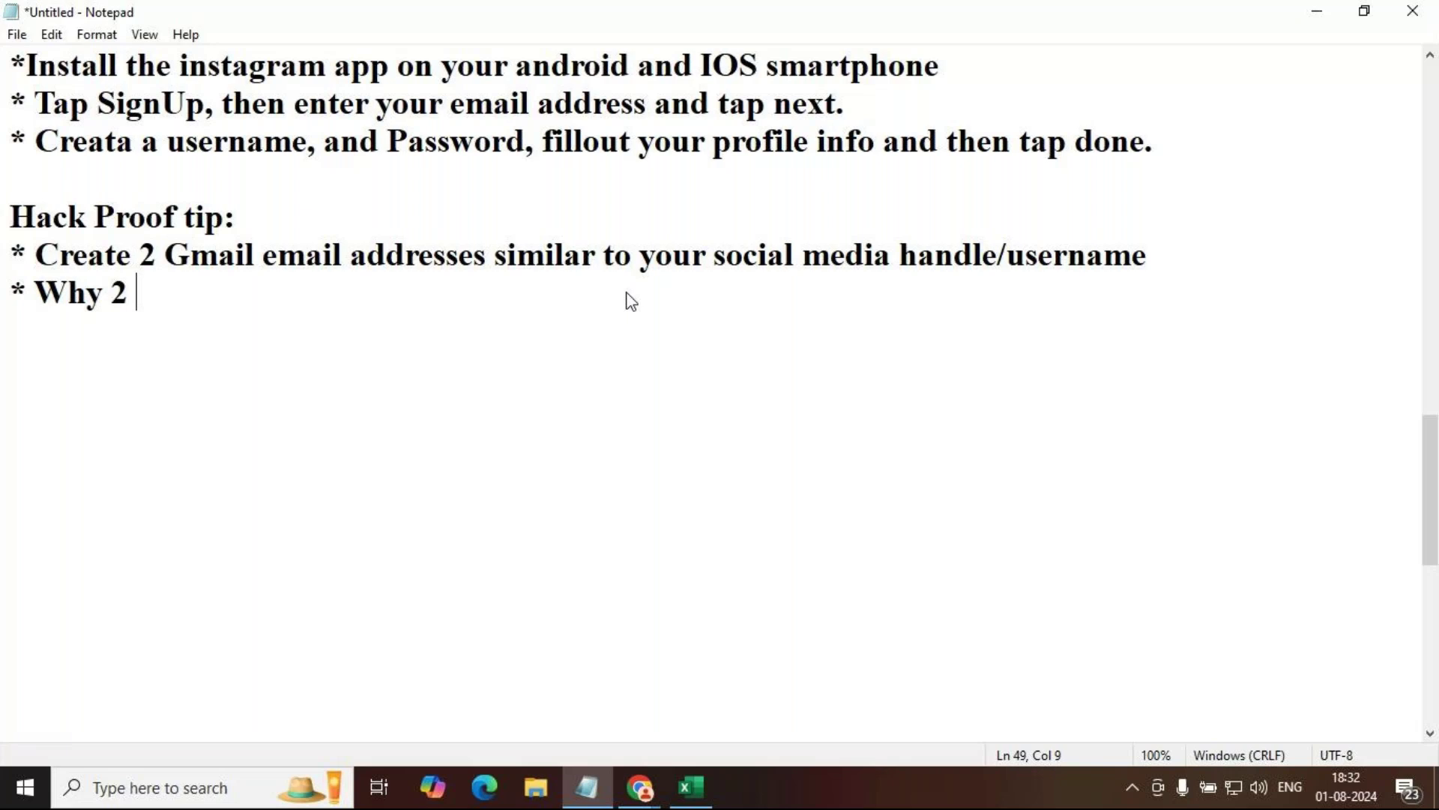
text(email?)
key(Return)
text(T)
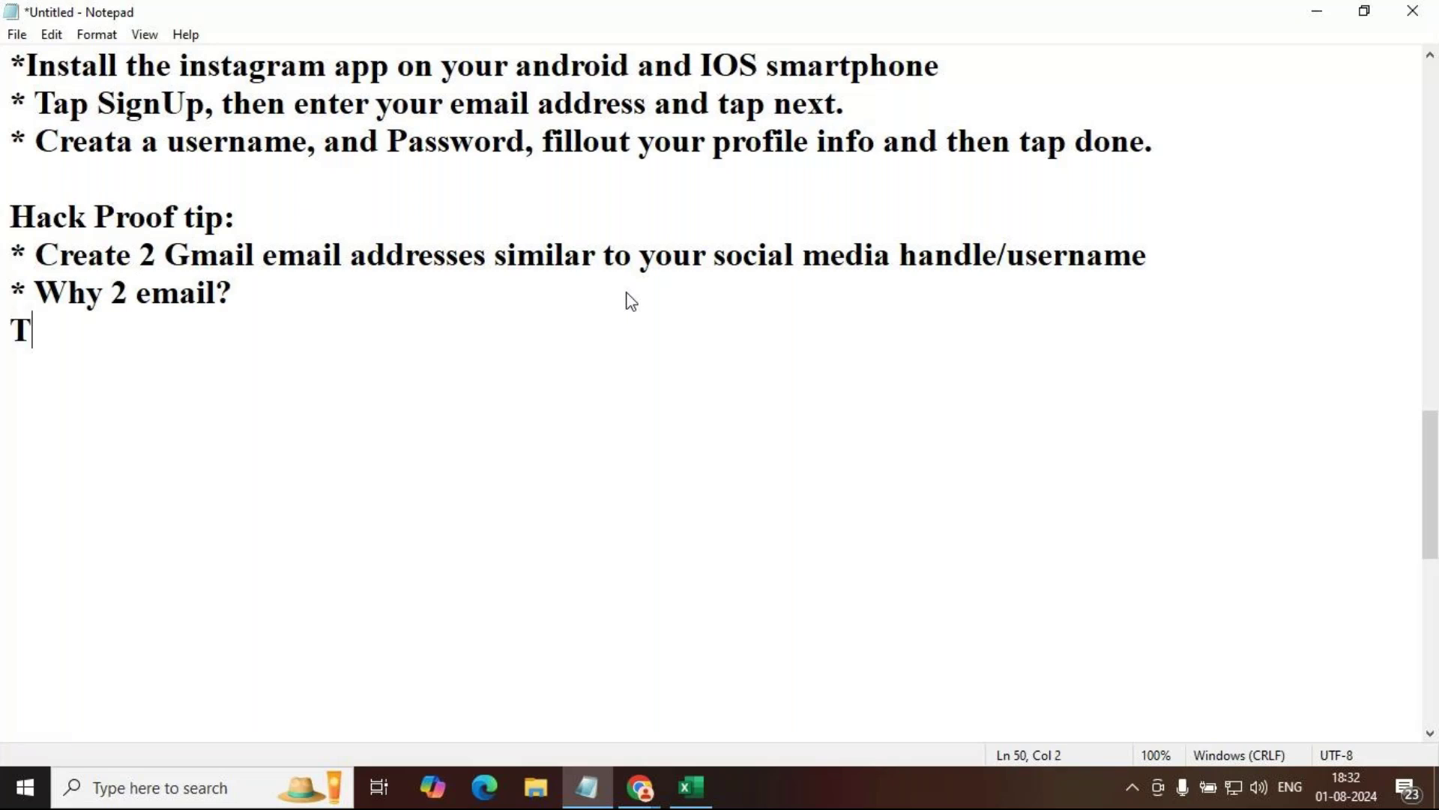
text(he 1st to re)
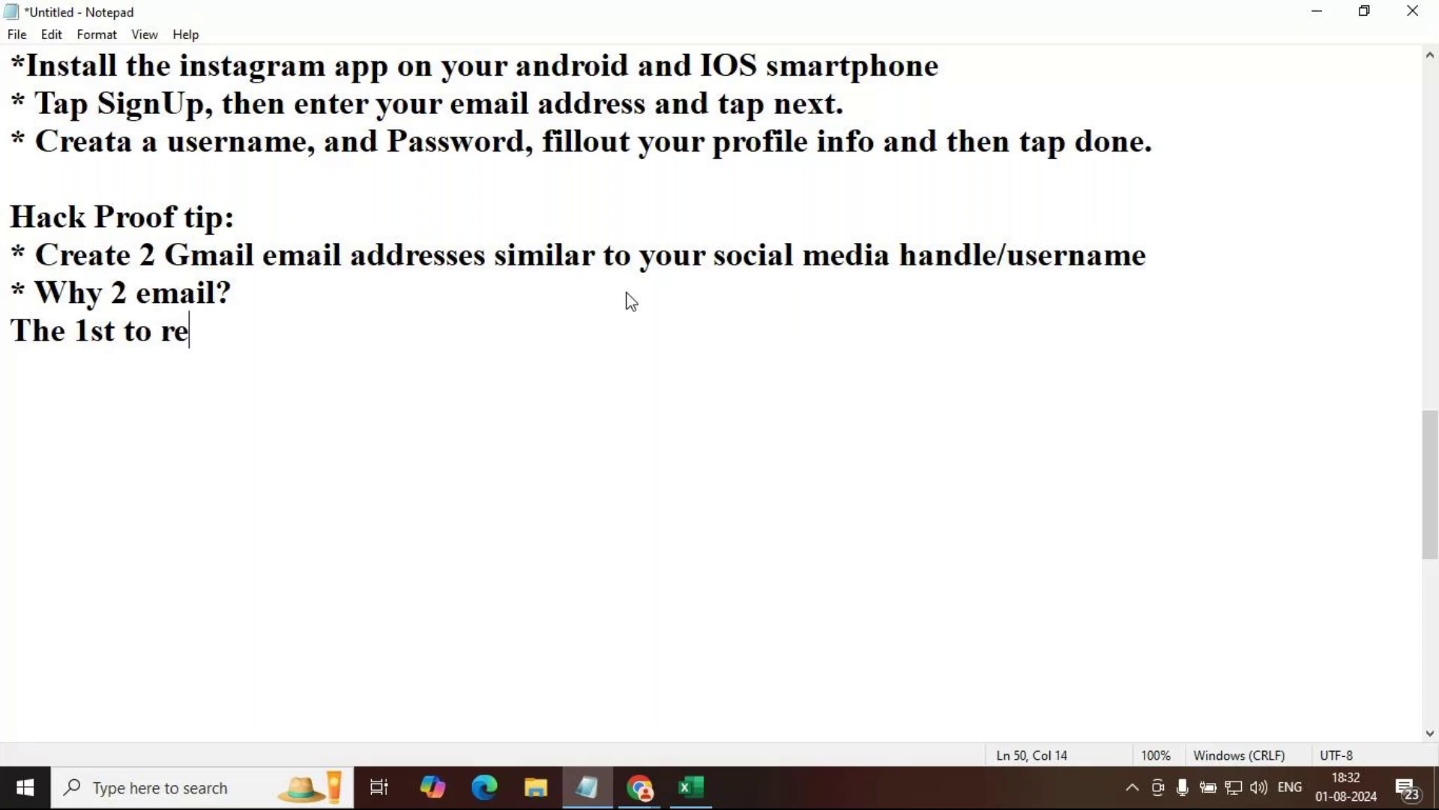
text(gister your soc)
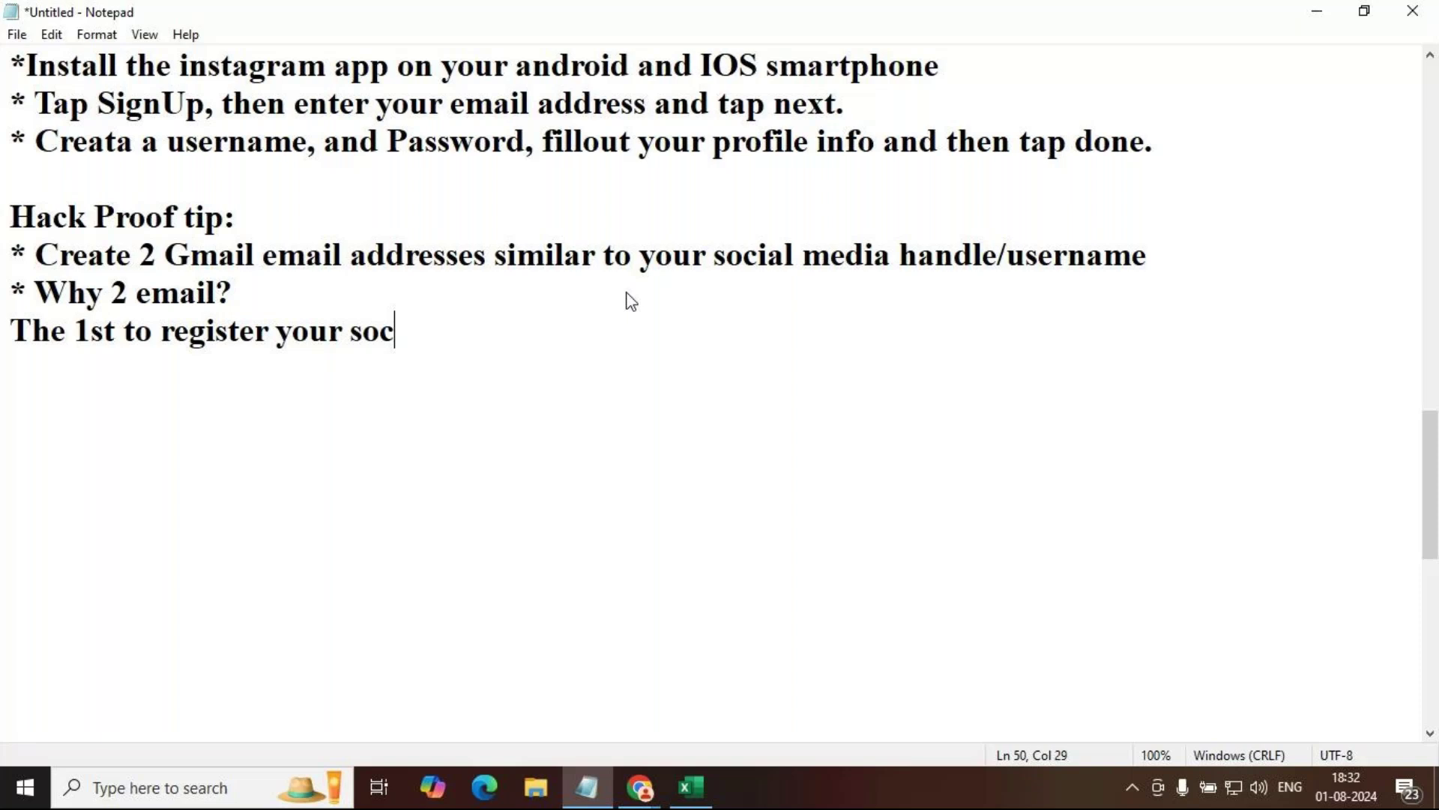
text(ial media acc)
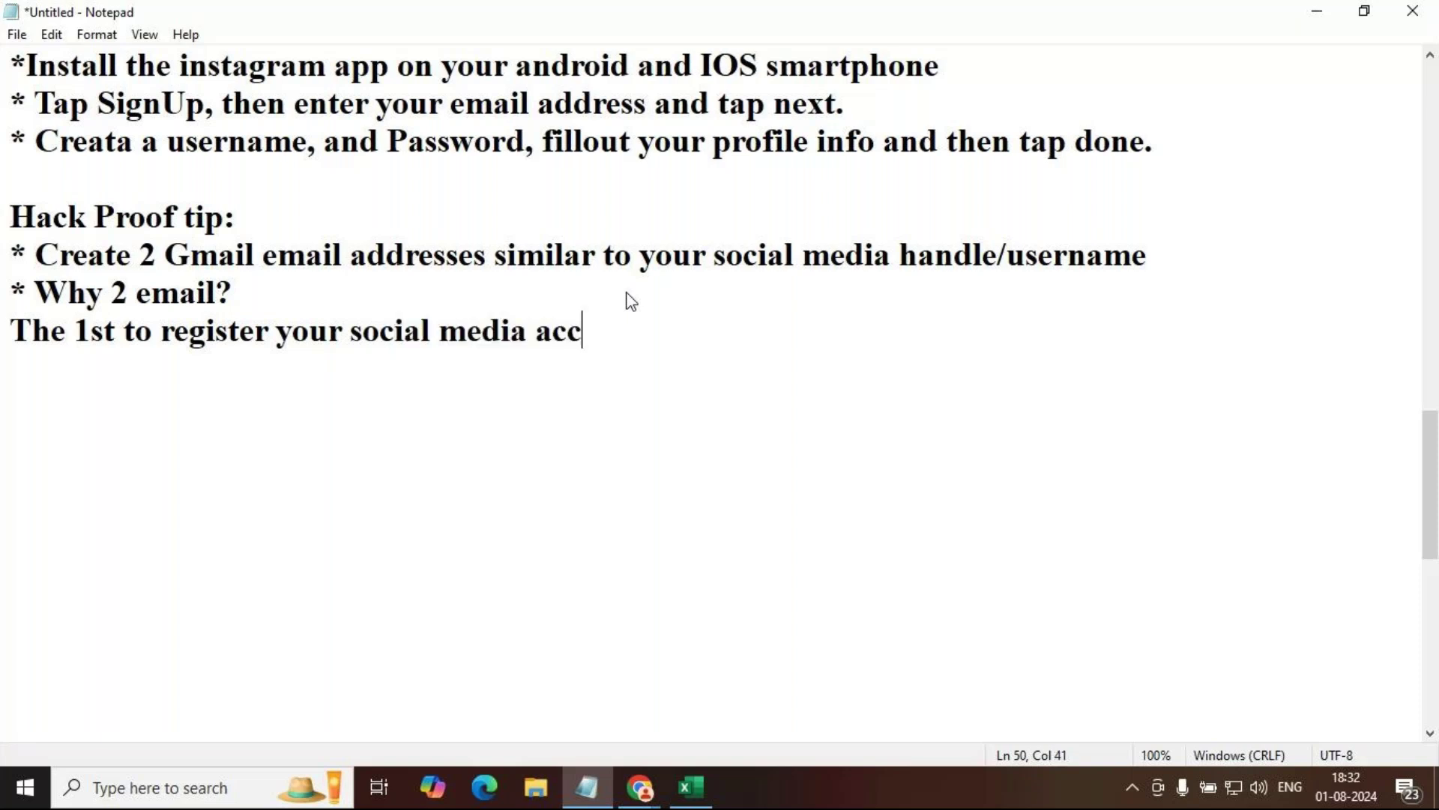
text(ount and not tell any)
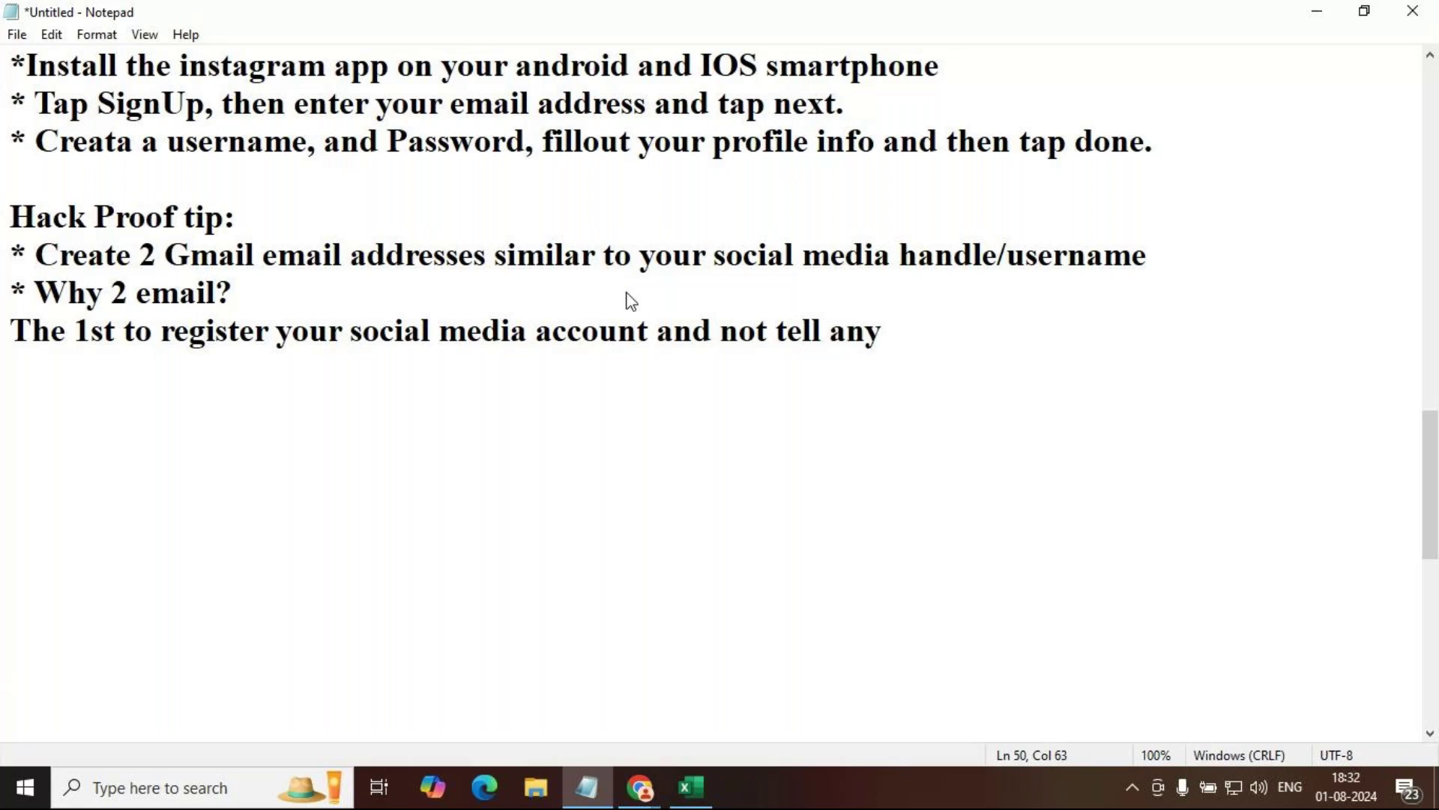
text(one about!!)
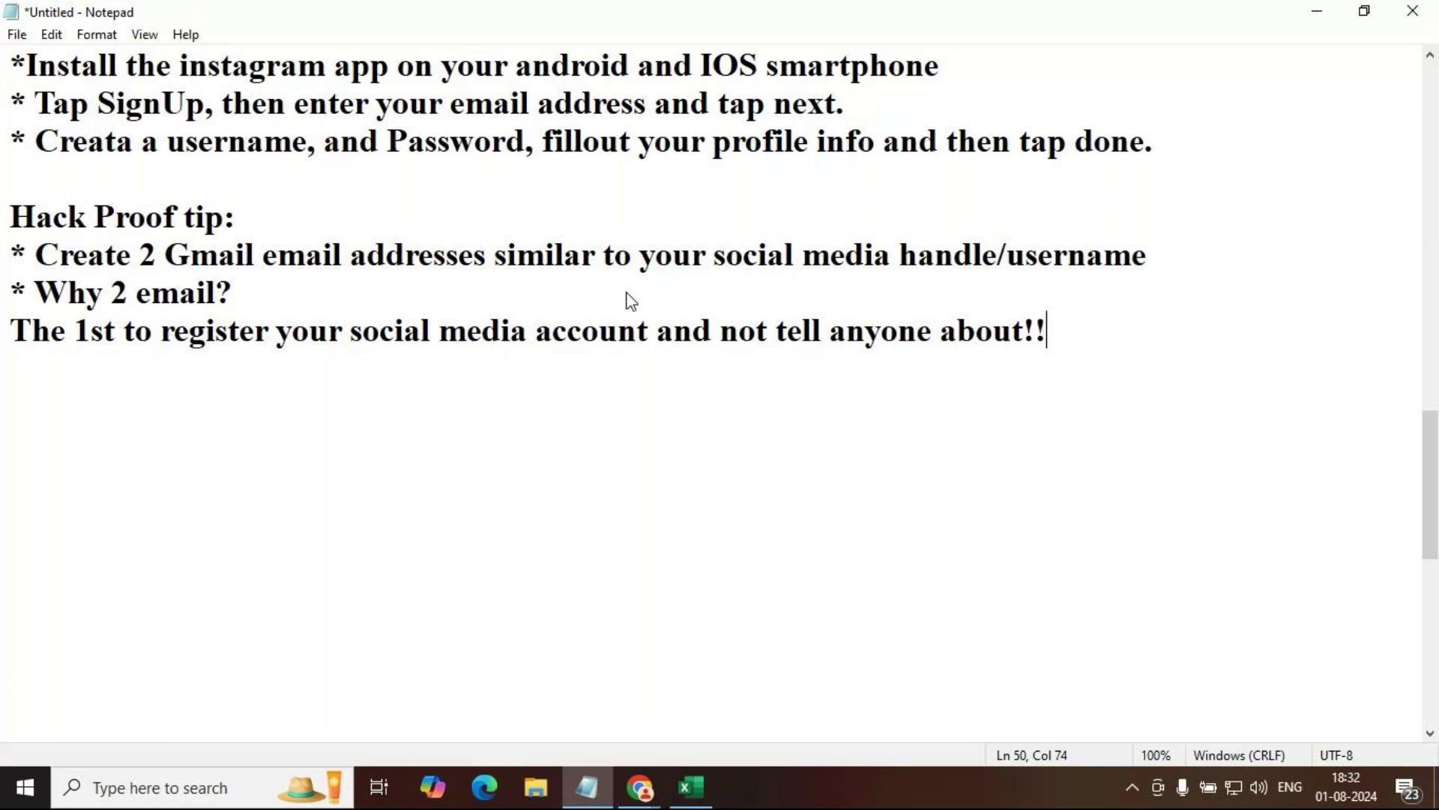
key(Return)
text(The 2)
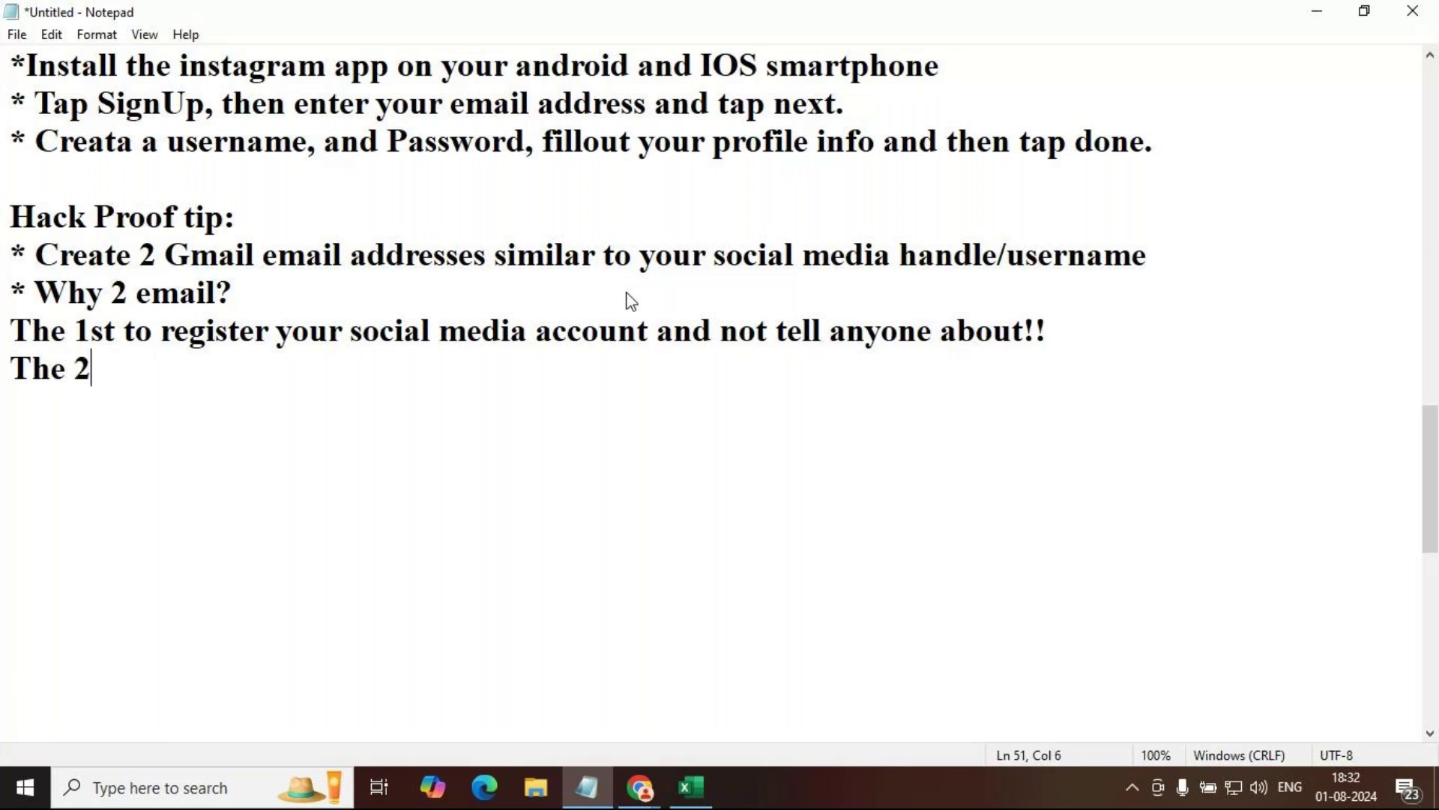
text(nd you are going )
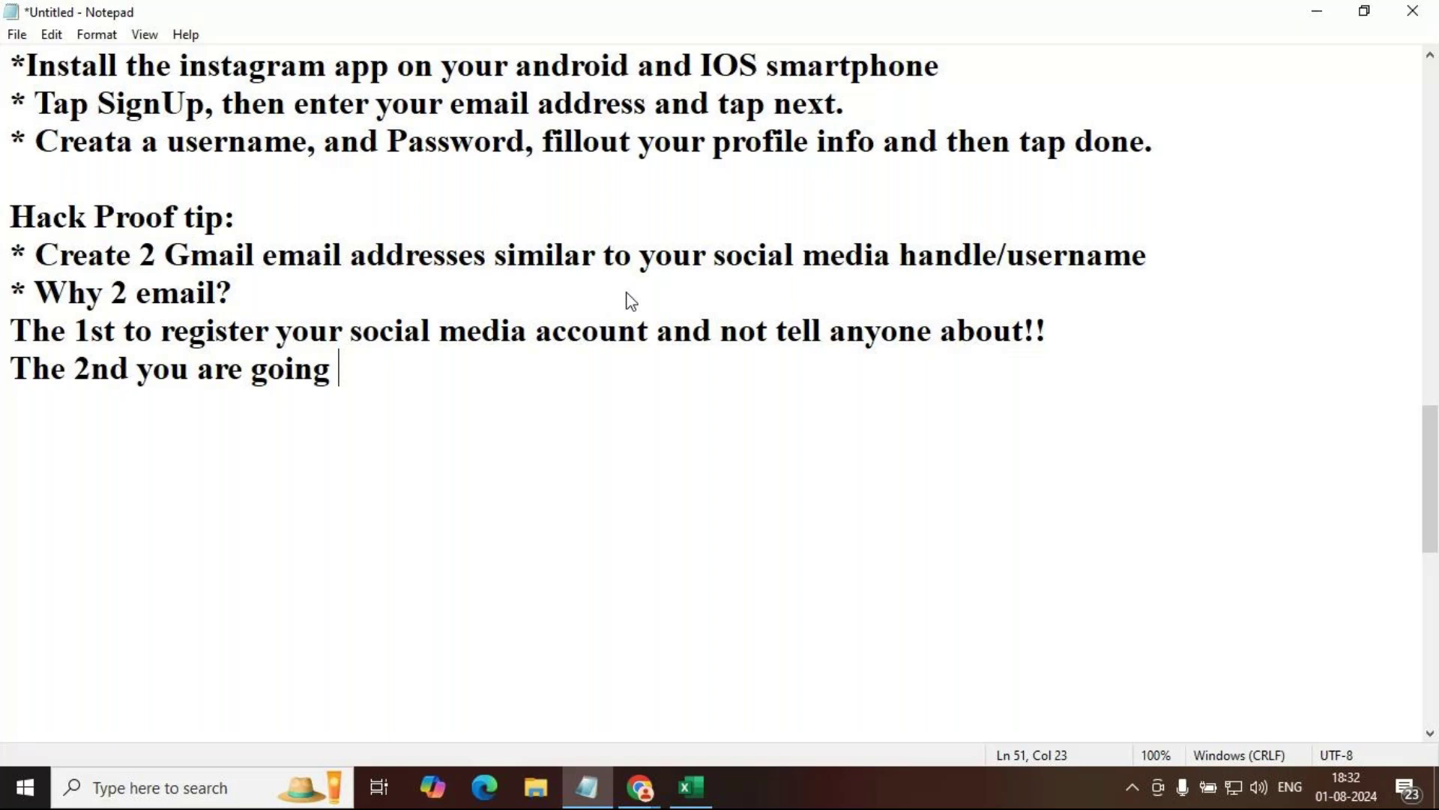
text(to list in your )
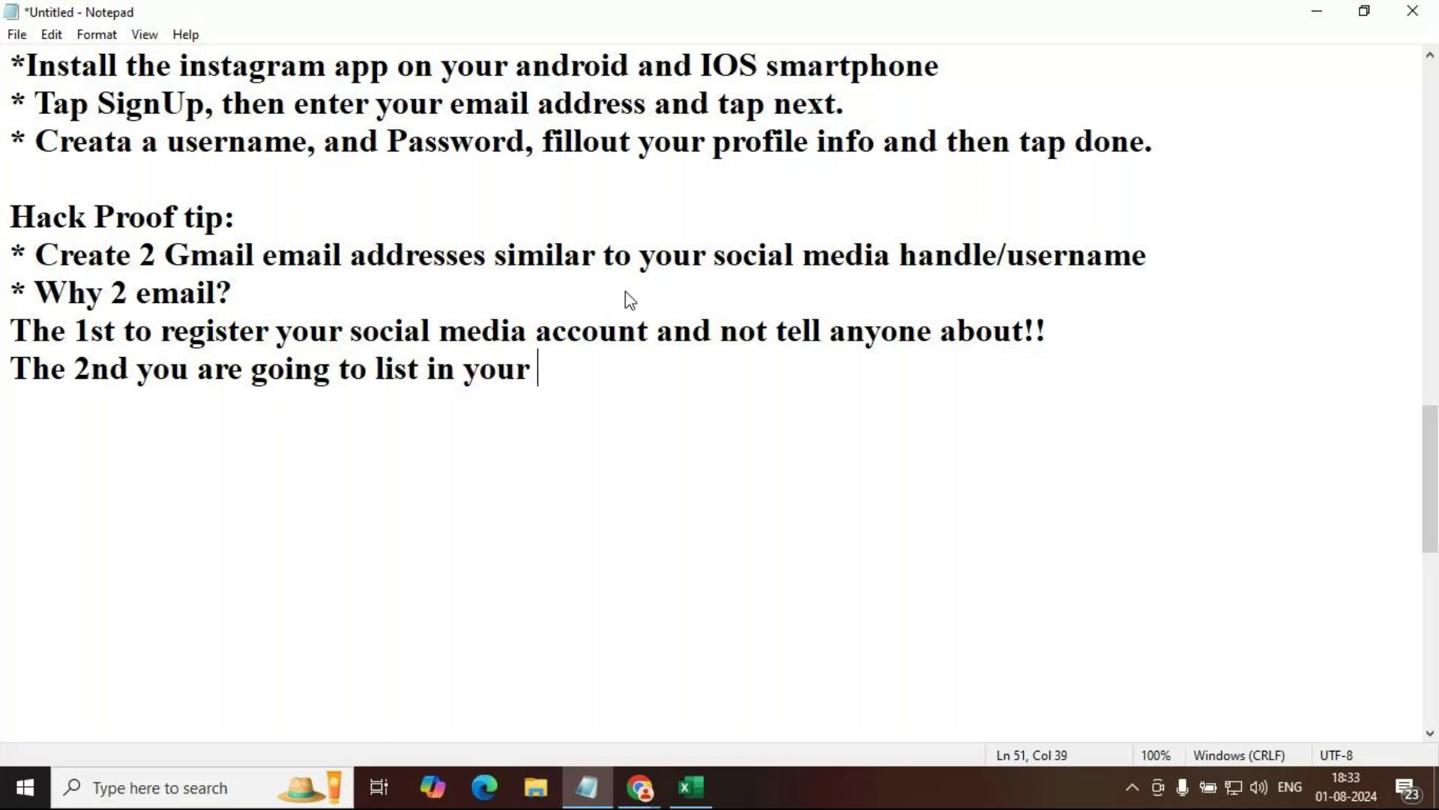
text(socak)
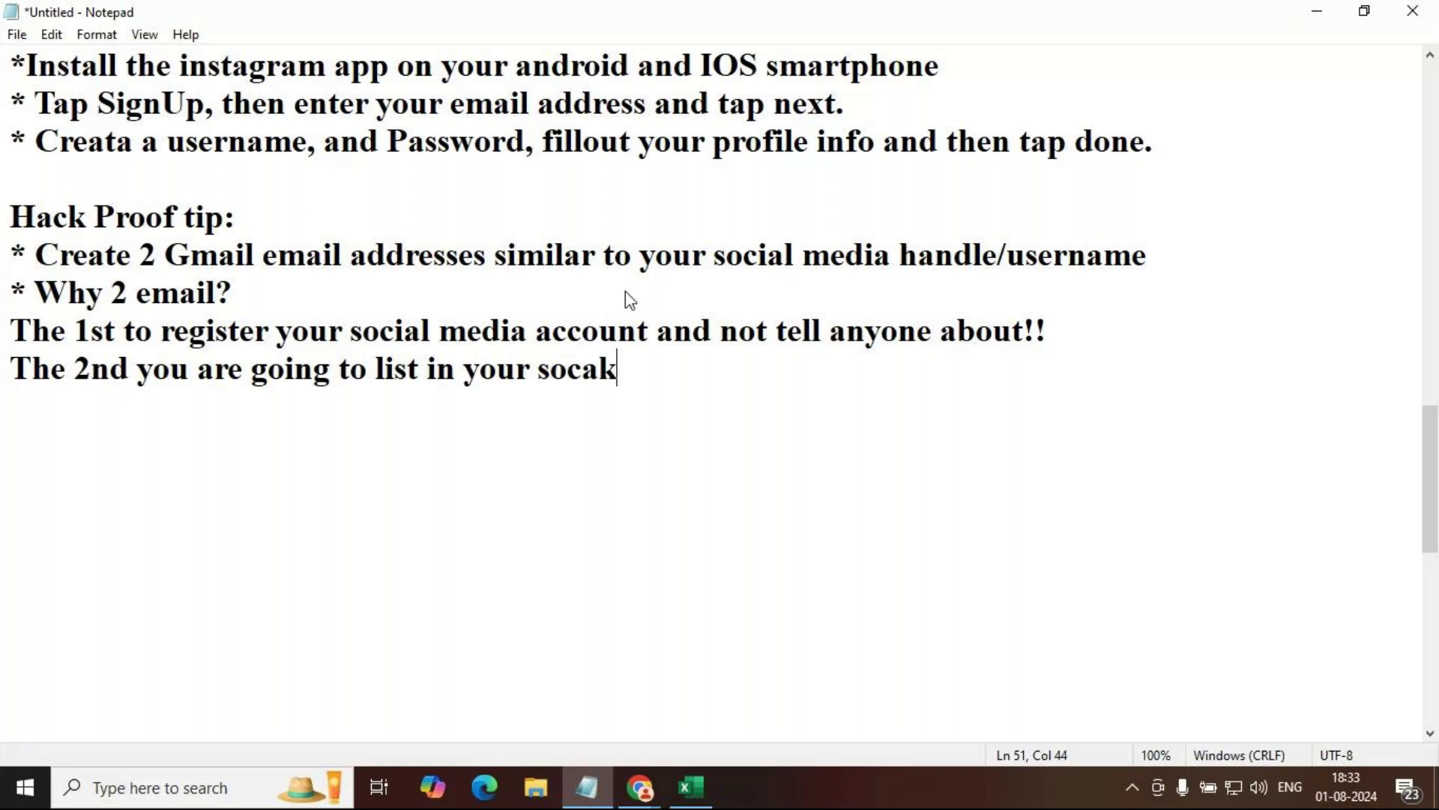
Step: Finish the line: the 2nd email goes in your bio for advertising, partnership, or general questions
key(BackSpace)
key(BackSpace)
text(ial med)
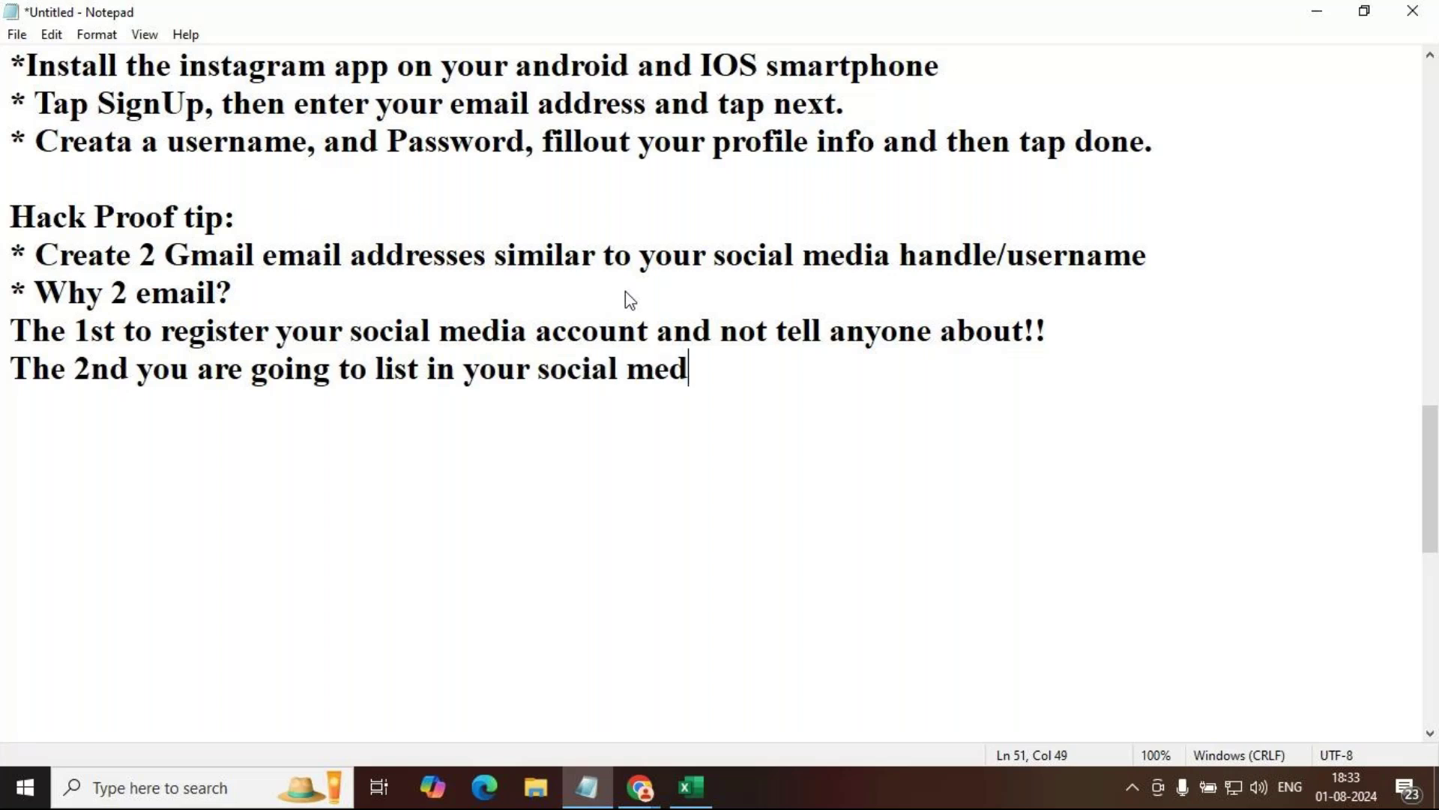
text(ia account bio)
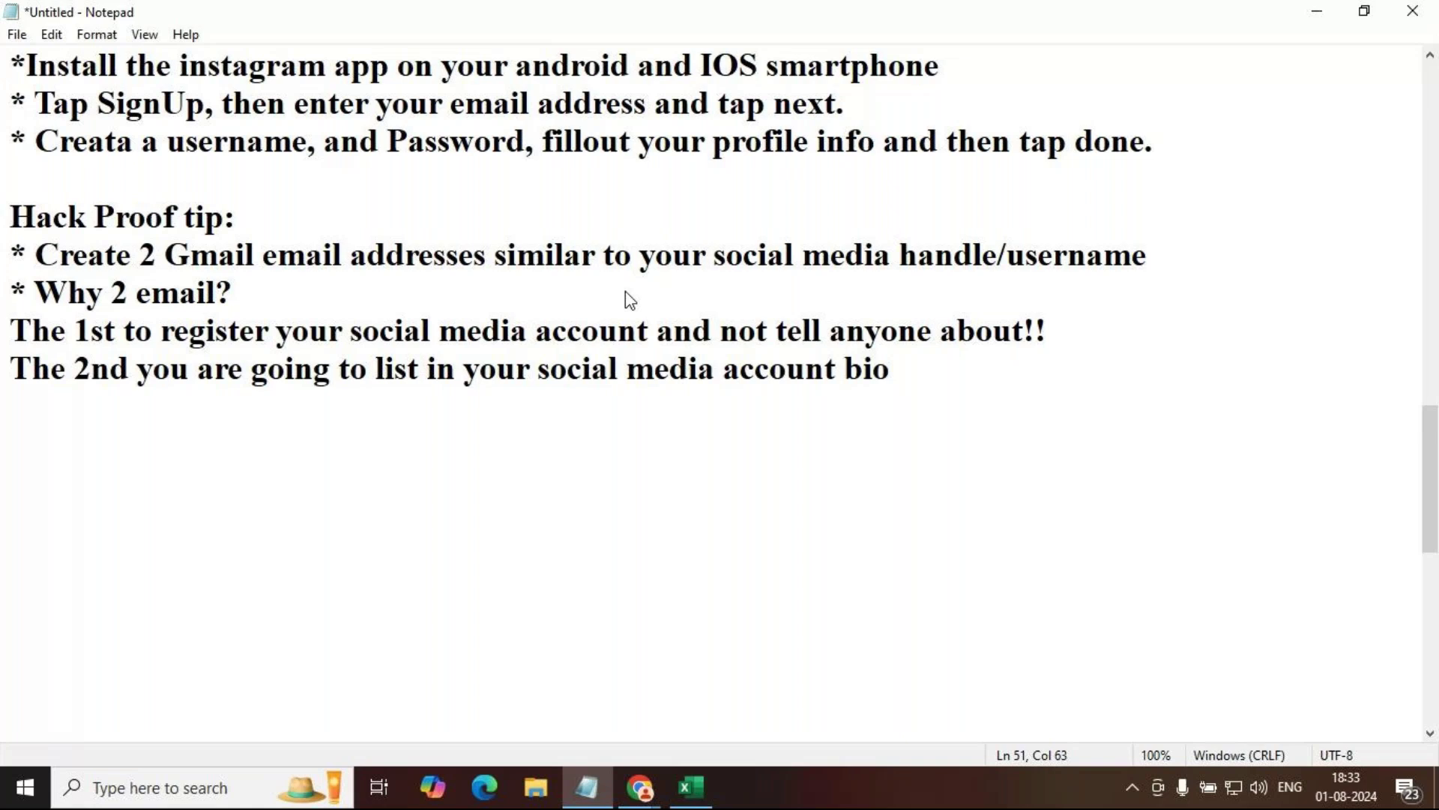
text(/about us for p)
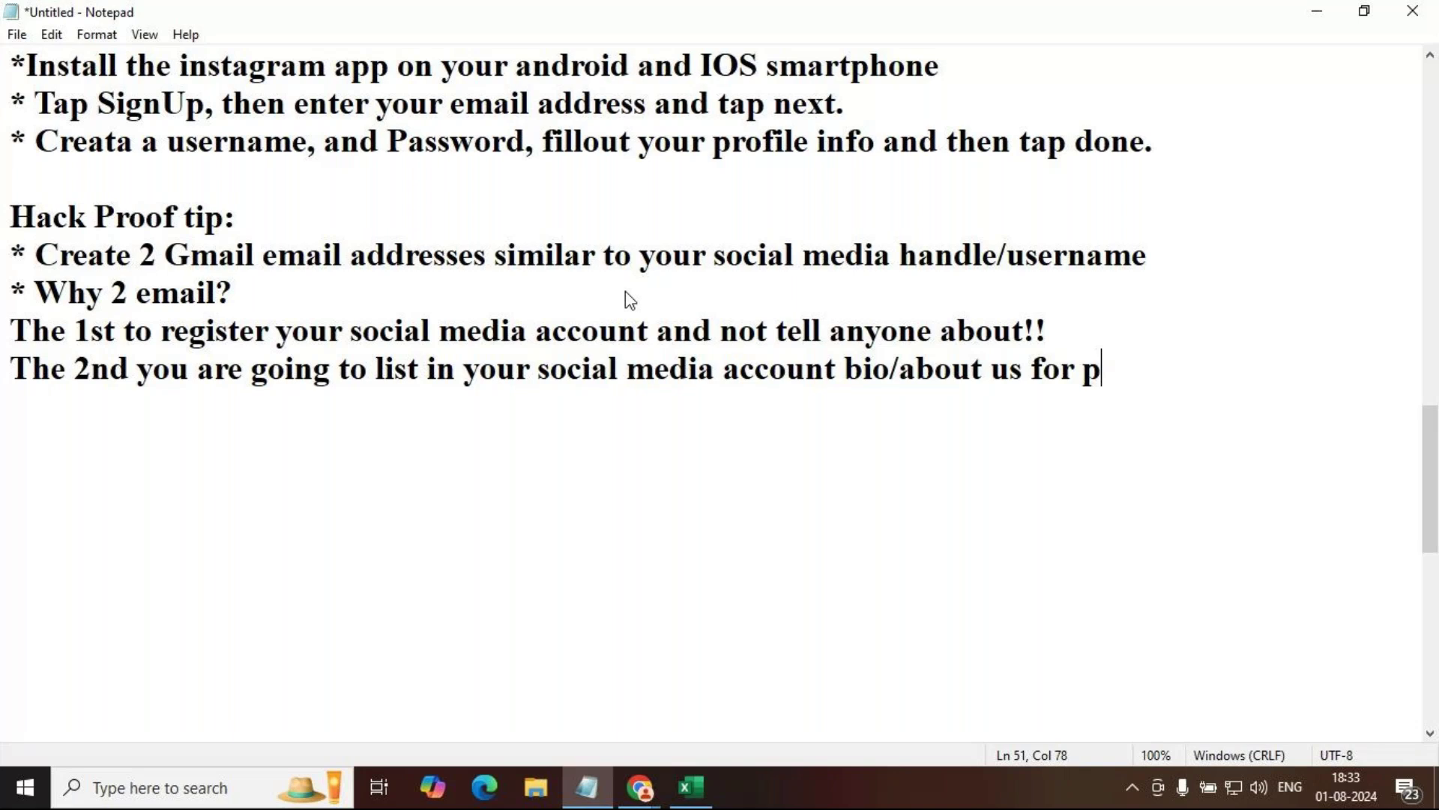
text(eople)
key(Return)
key(Tab)
text(to )
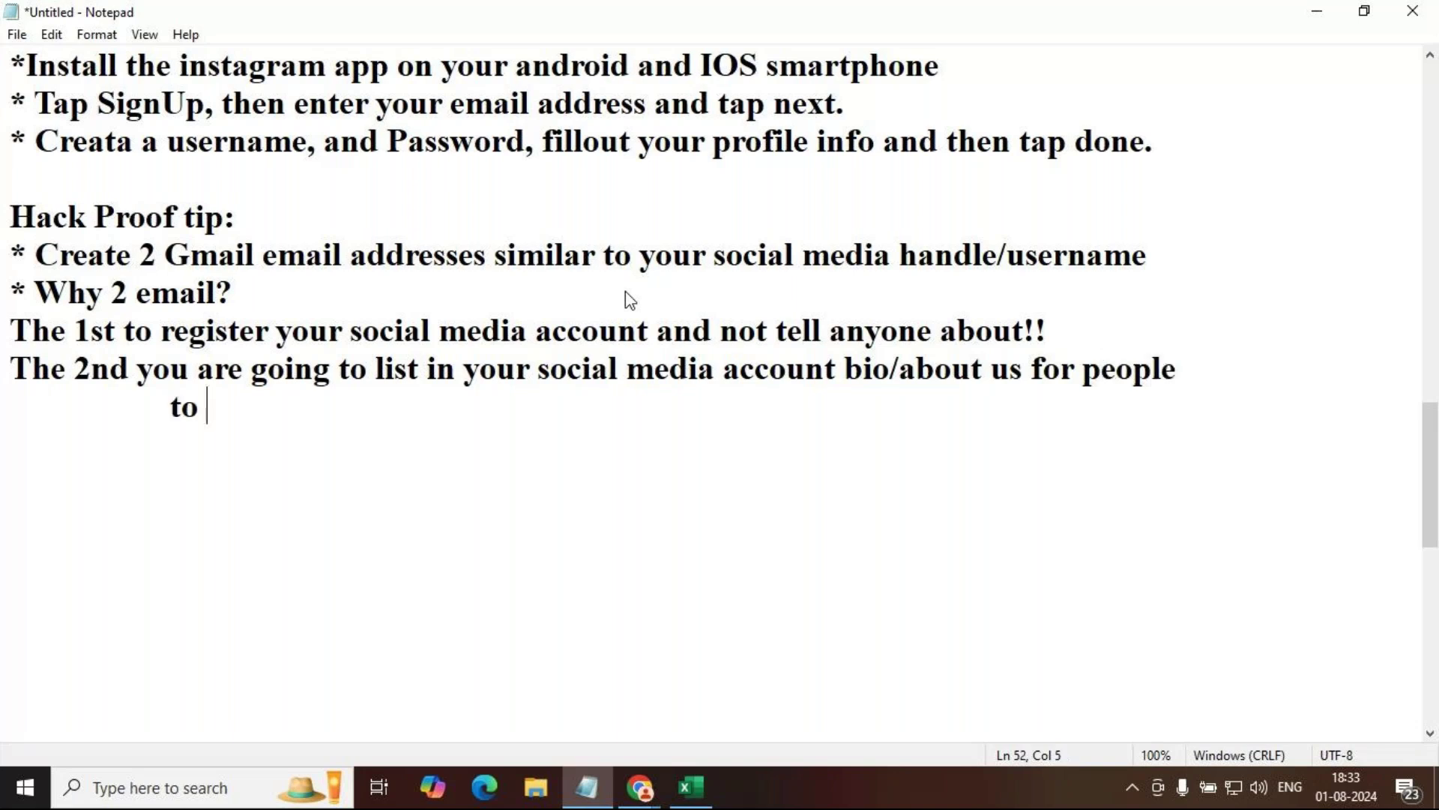
text(reach)
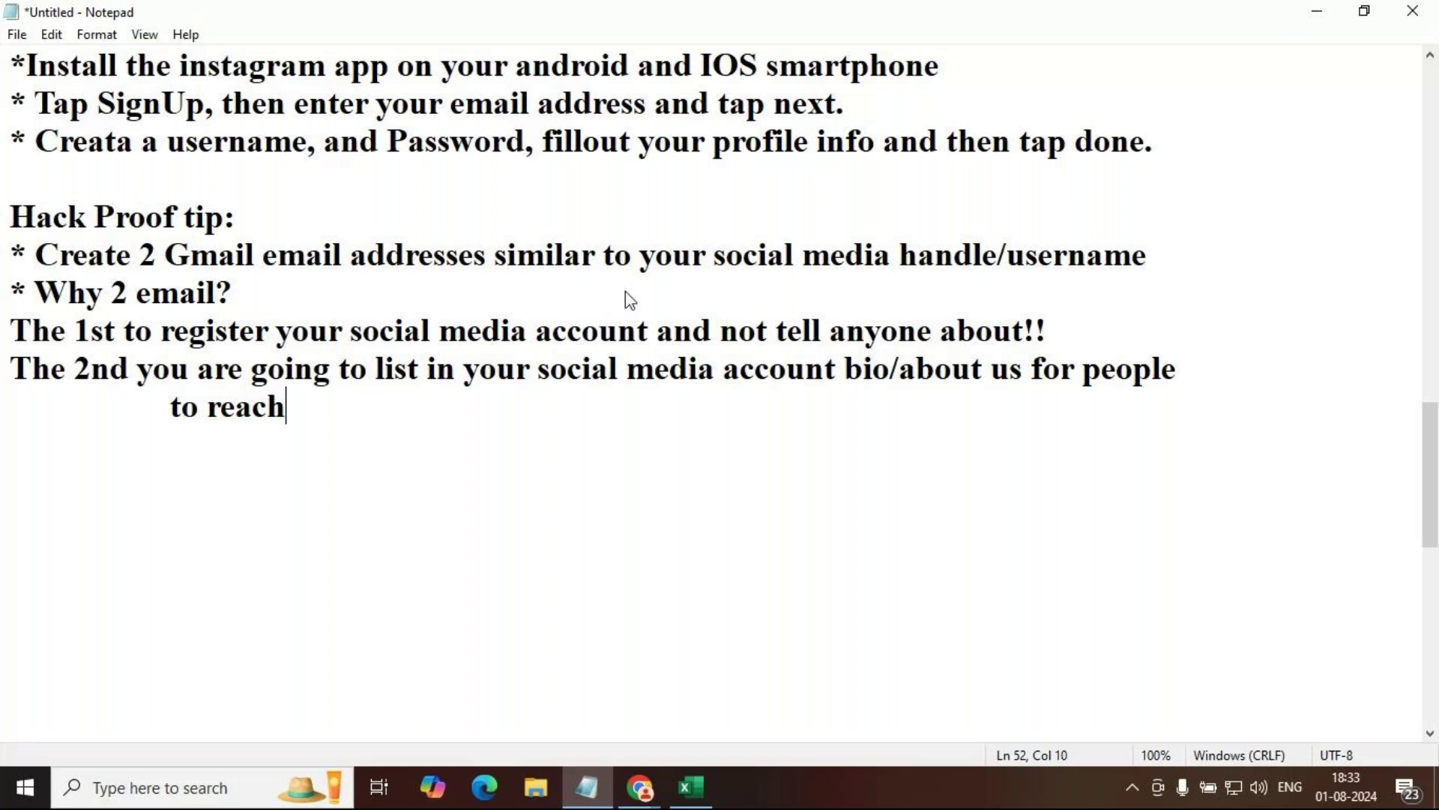
text(a)
key(BackSpace)
key(BackSpace)
text(you at )
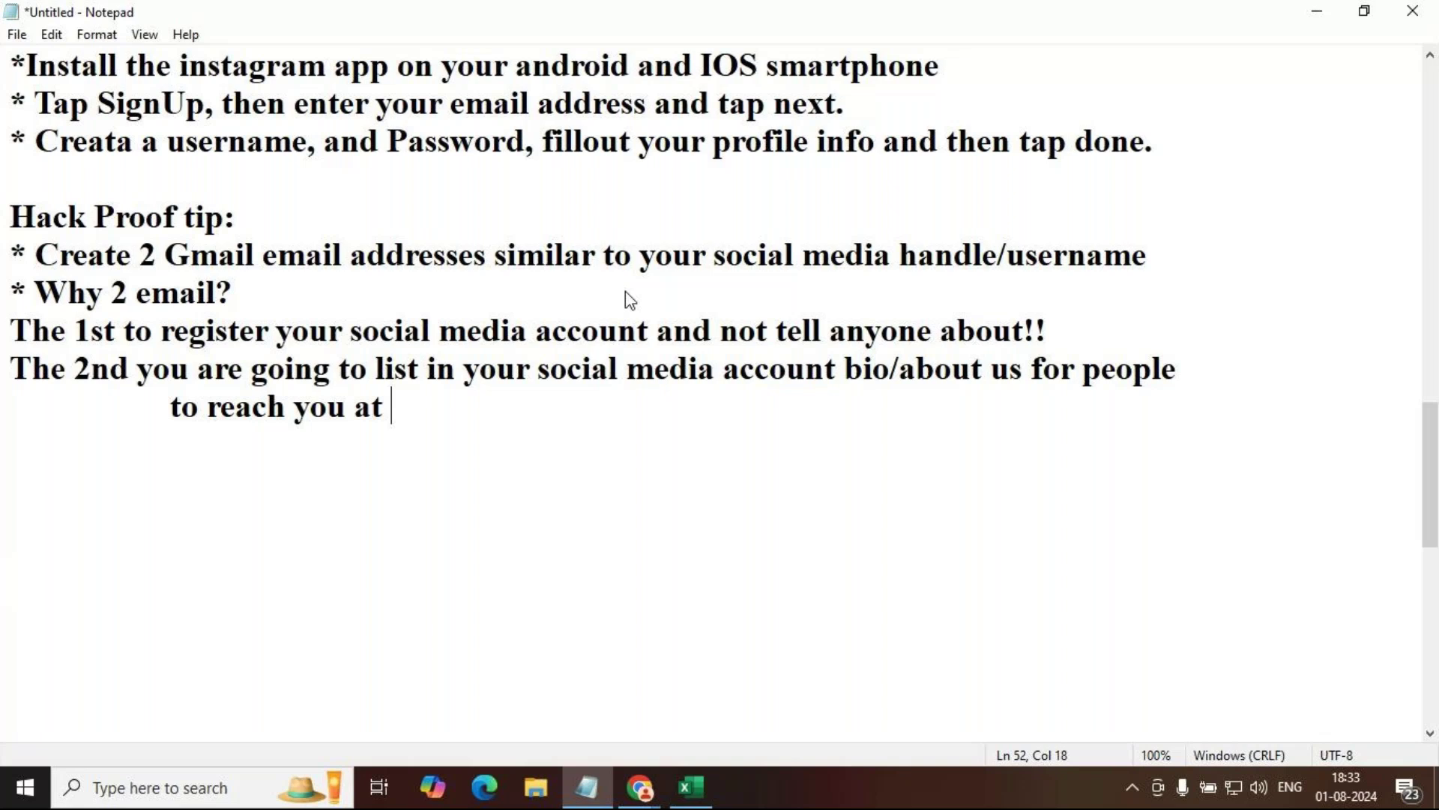
text(advertisin)
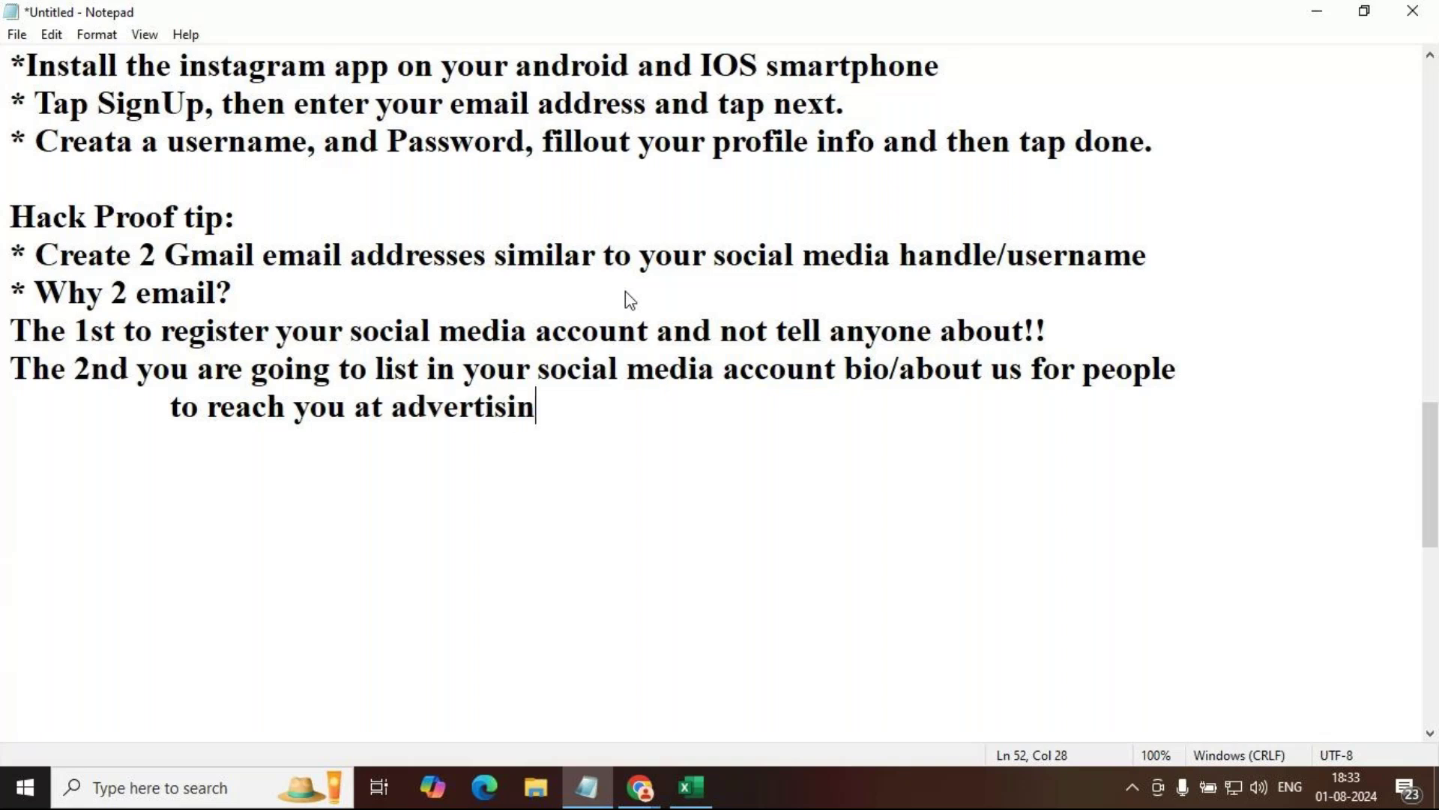
text(g, partnship)
key(BackSpace)
key(BackSpace)
key(BackSpace)
key(BackSpace)
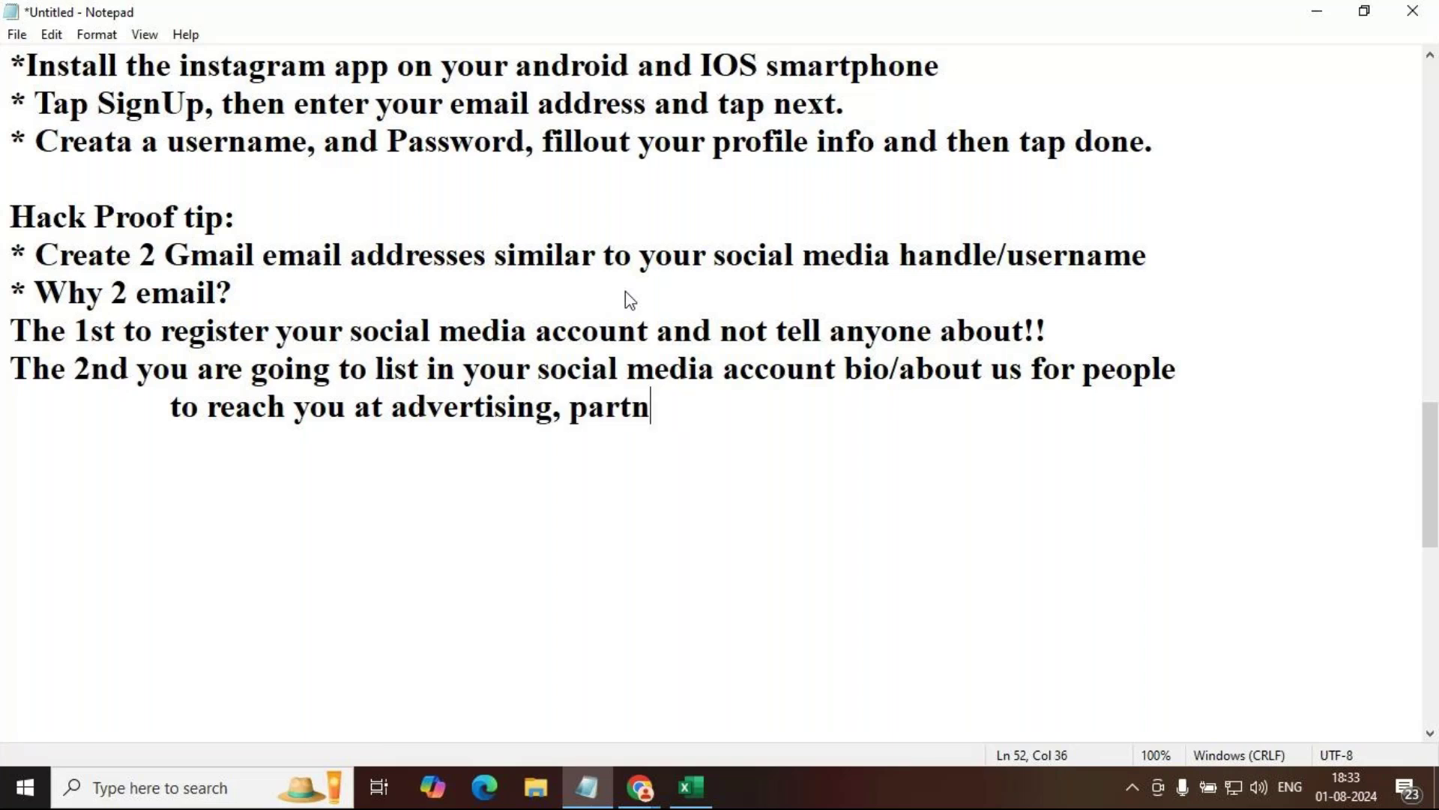
text(ership, or )
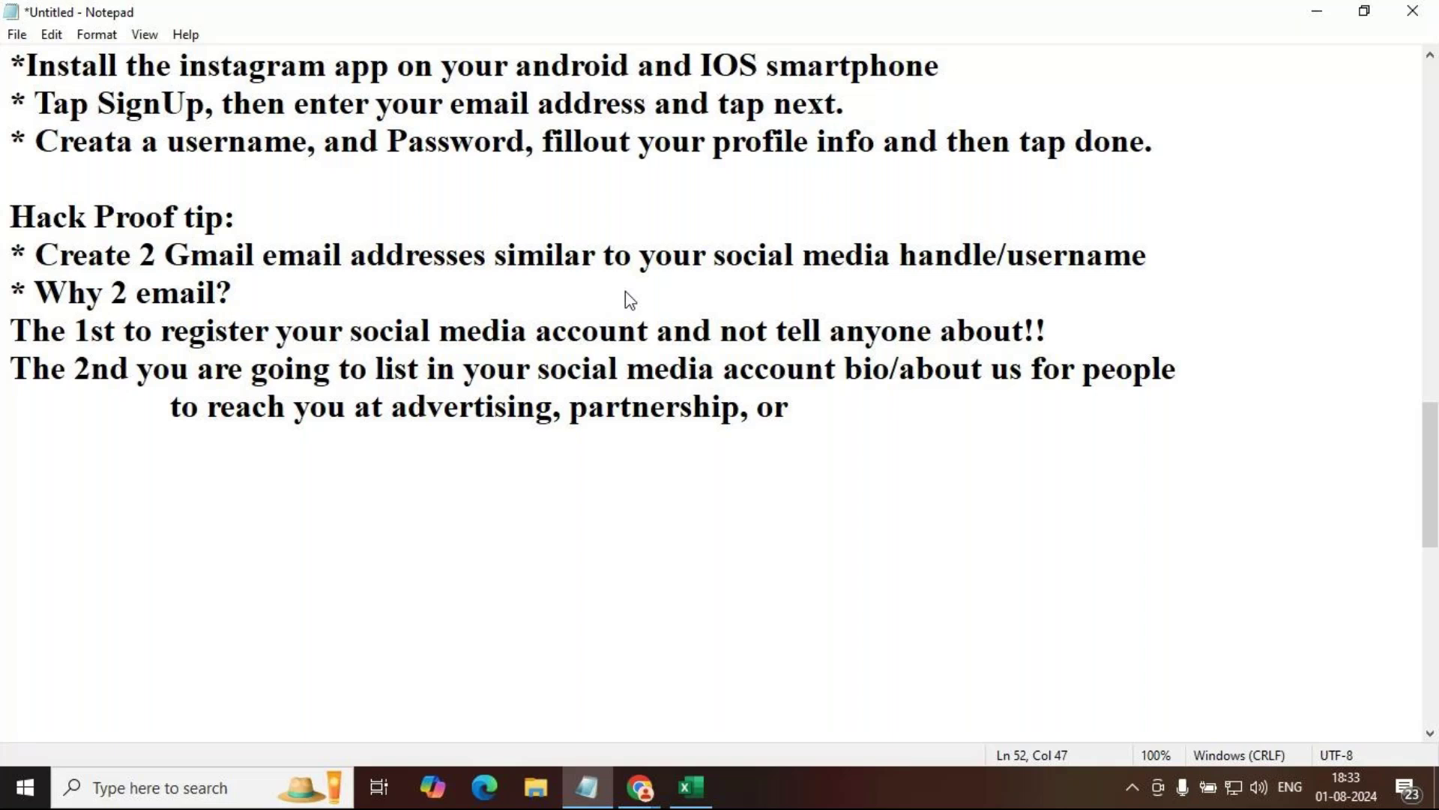
text(general ques)
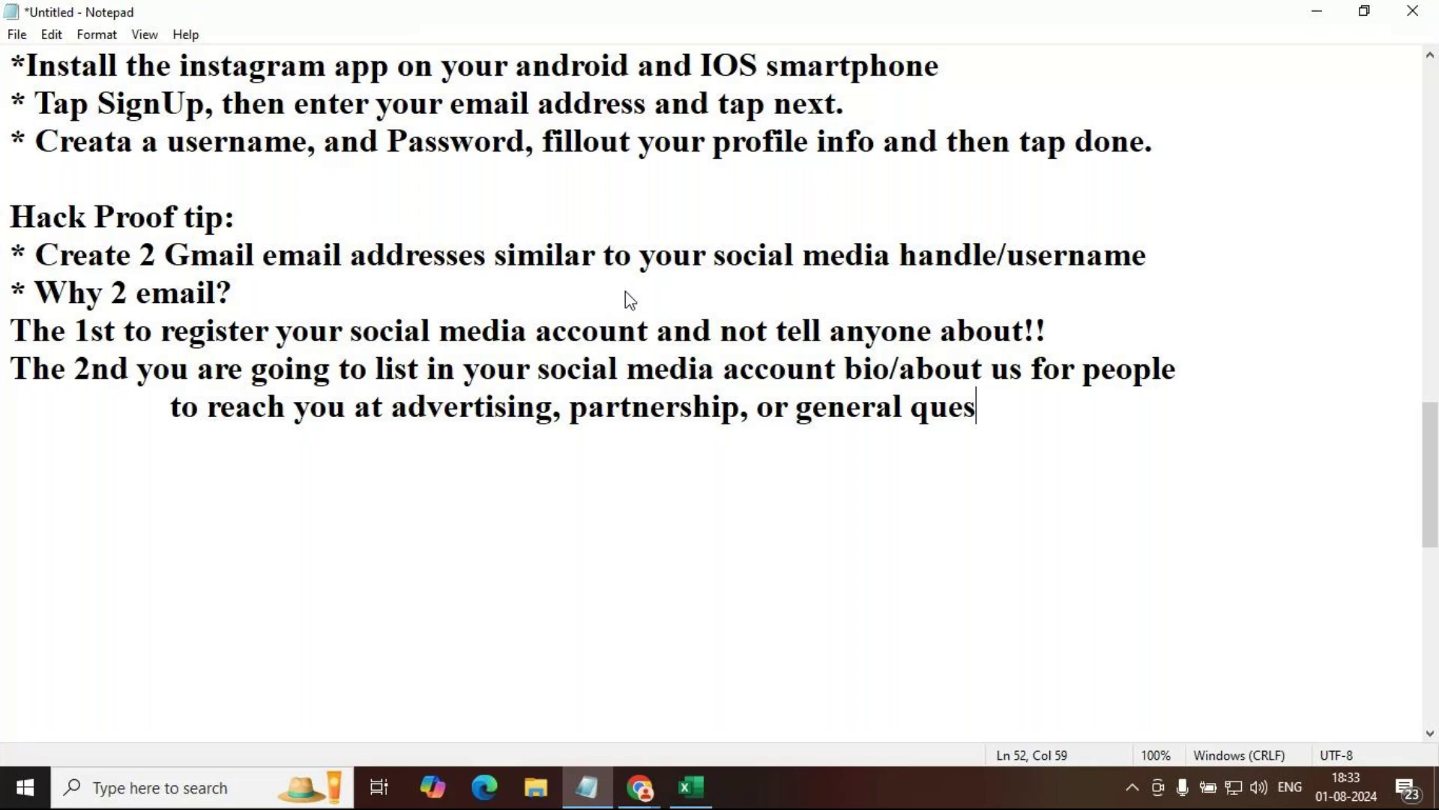
text(tions.)
key(Return)
text(*)
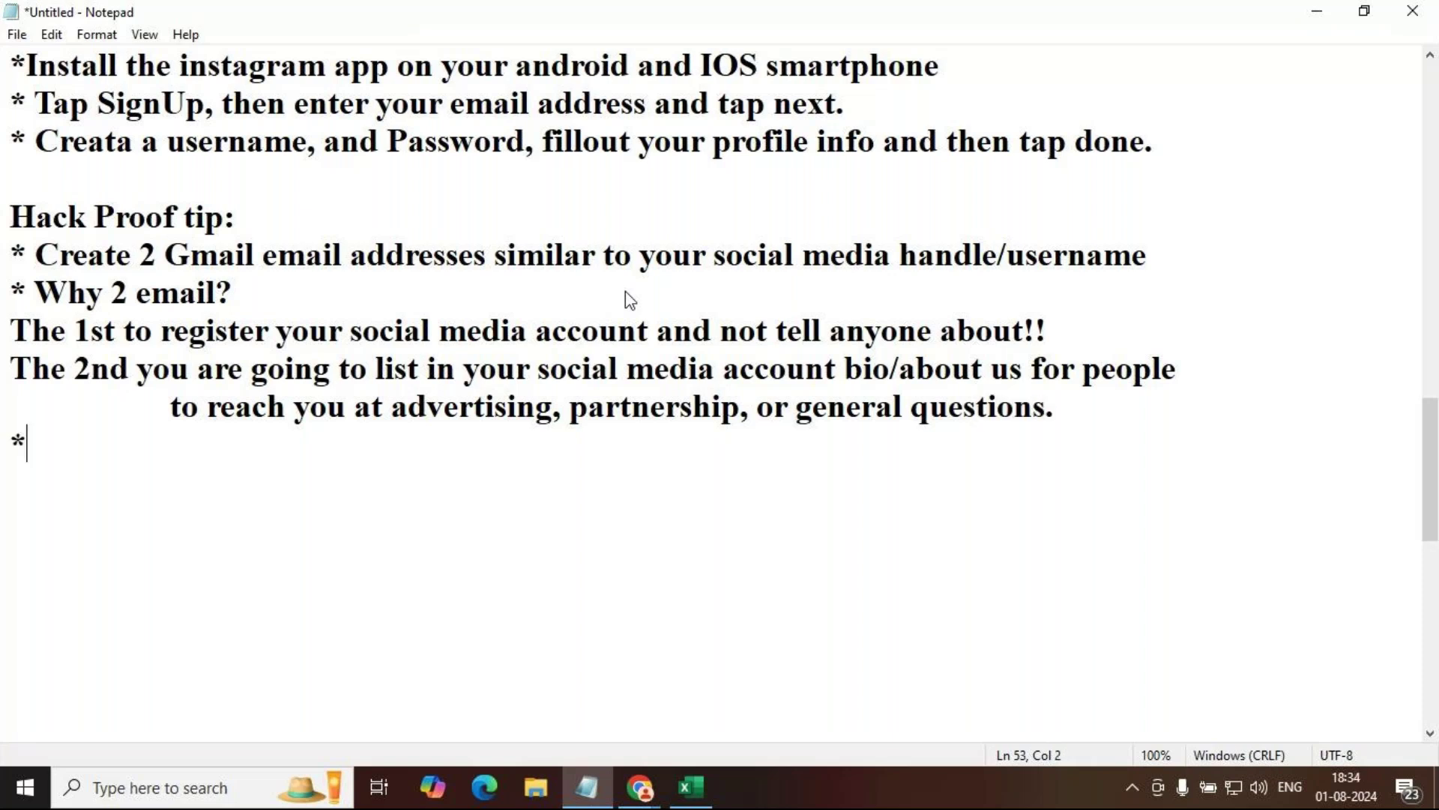
text( Ne)
Step: Add the bullet '* NEVER use the email you use to register ... as your contact email', citing hacker vulnerability
key(BackSpace)
text(EVER use the )
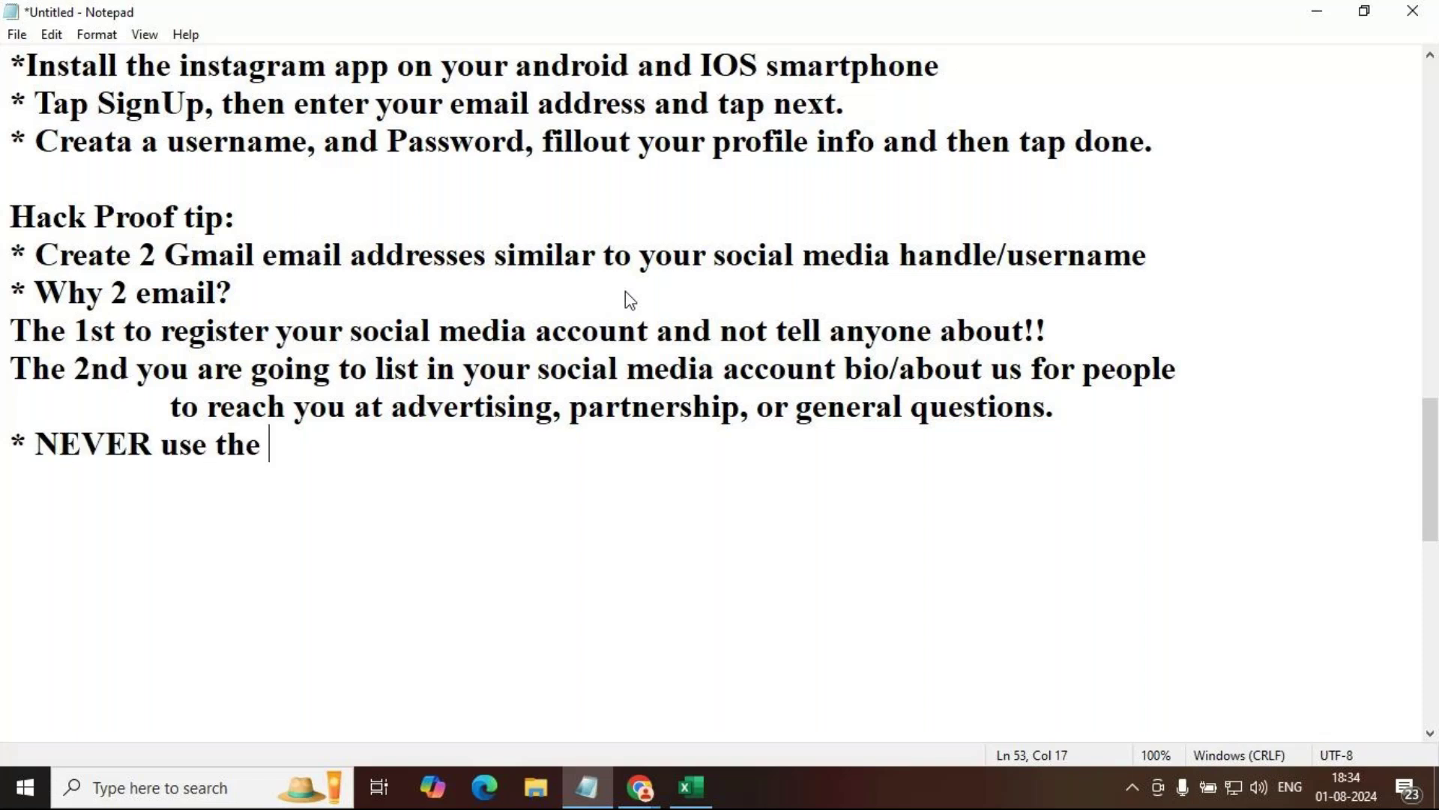
text(email you u)
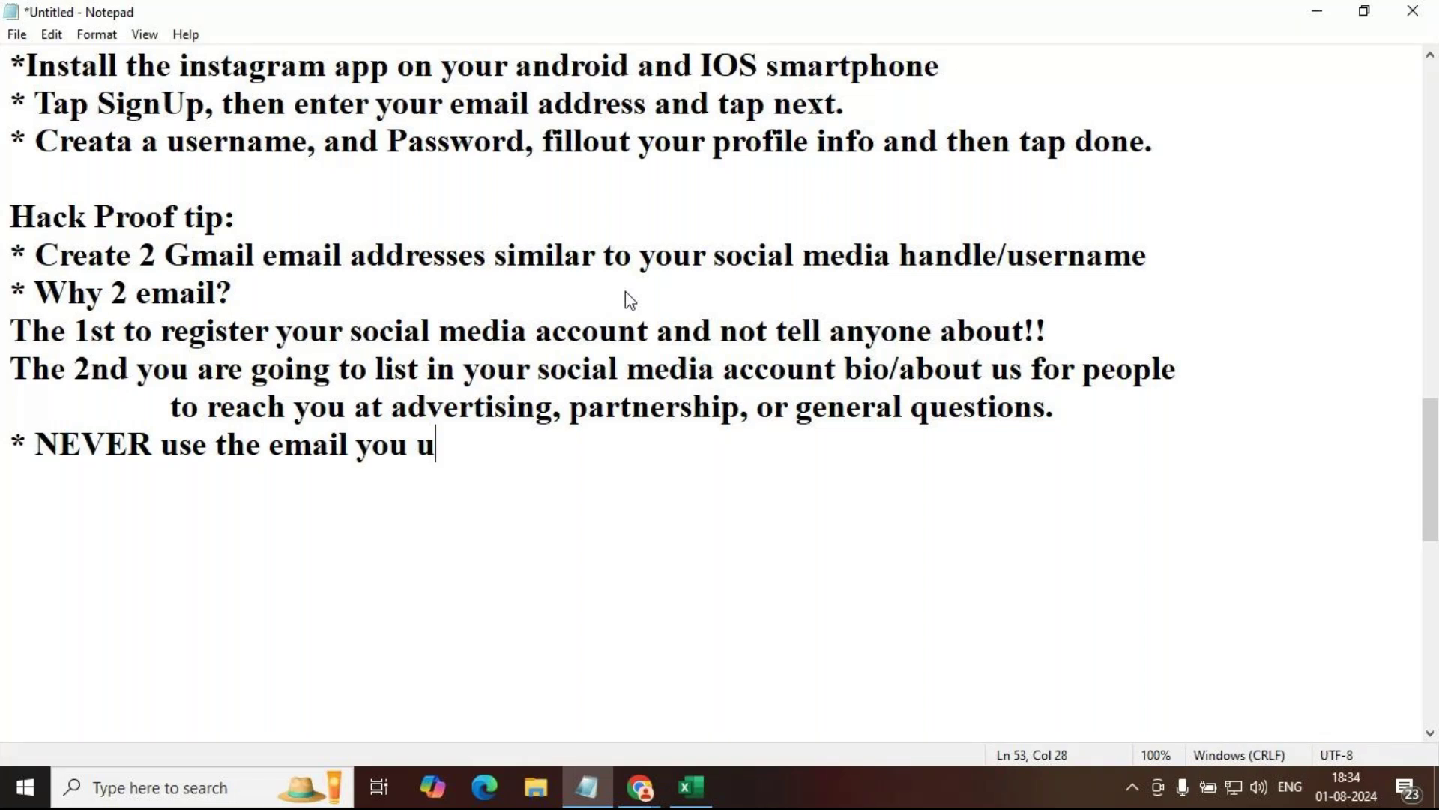
text(se to reg)
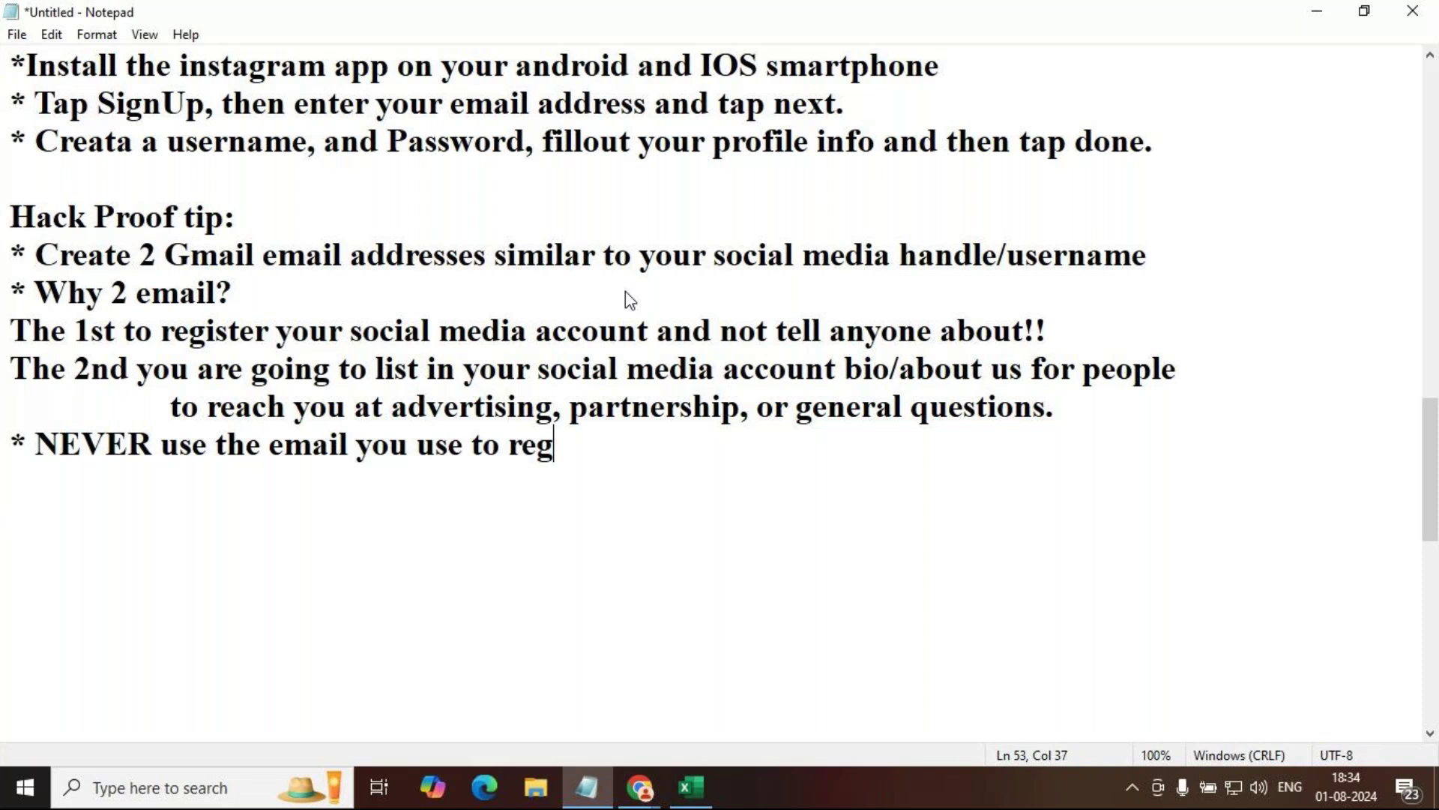
text(iste)
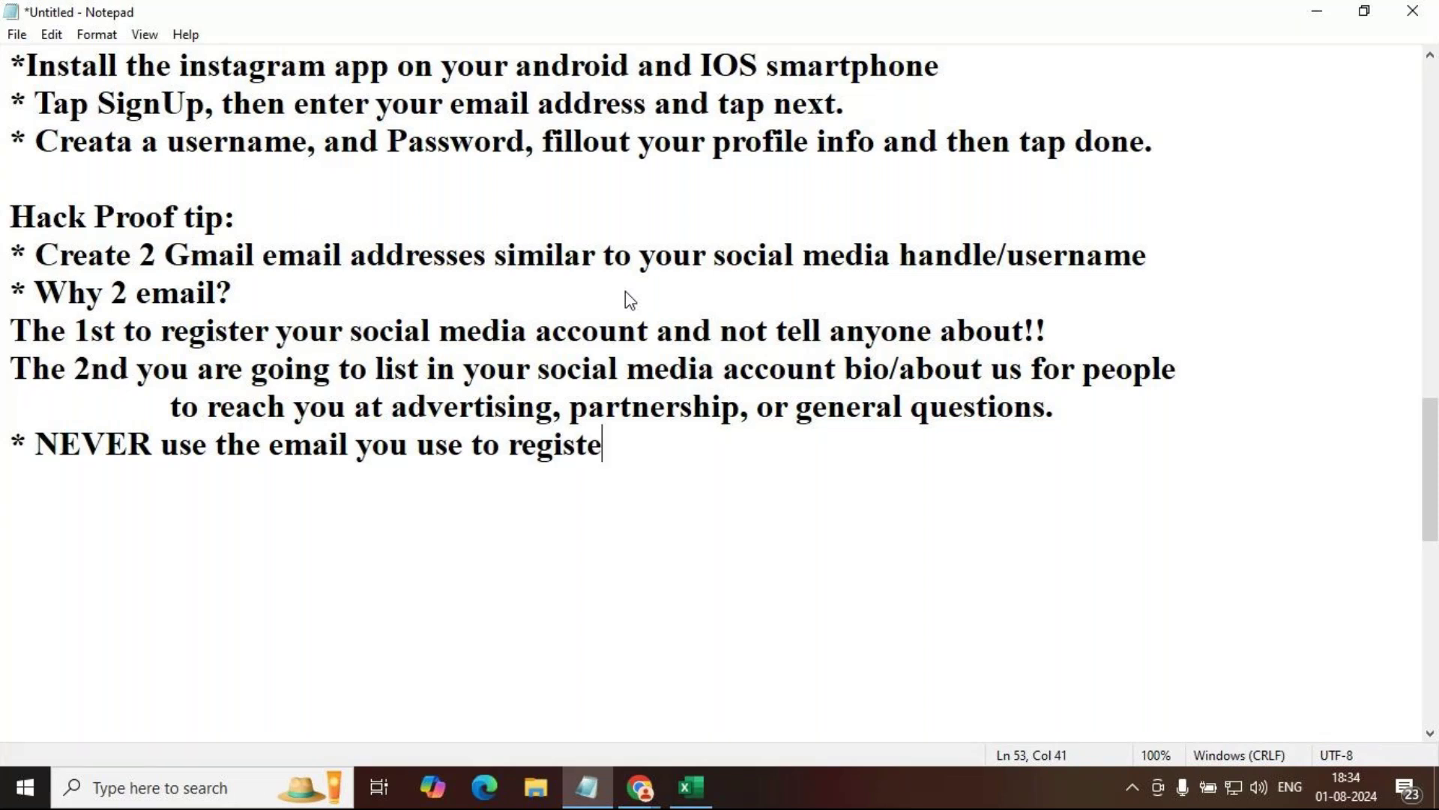
text(r your social meda )
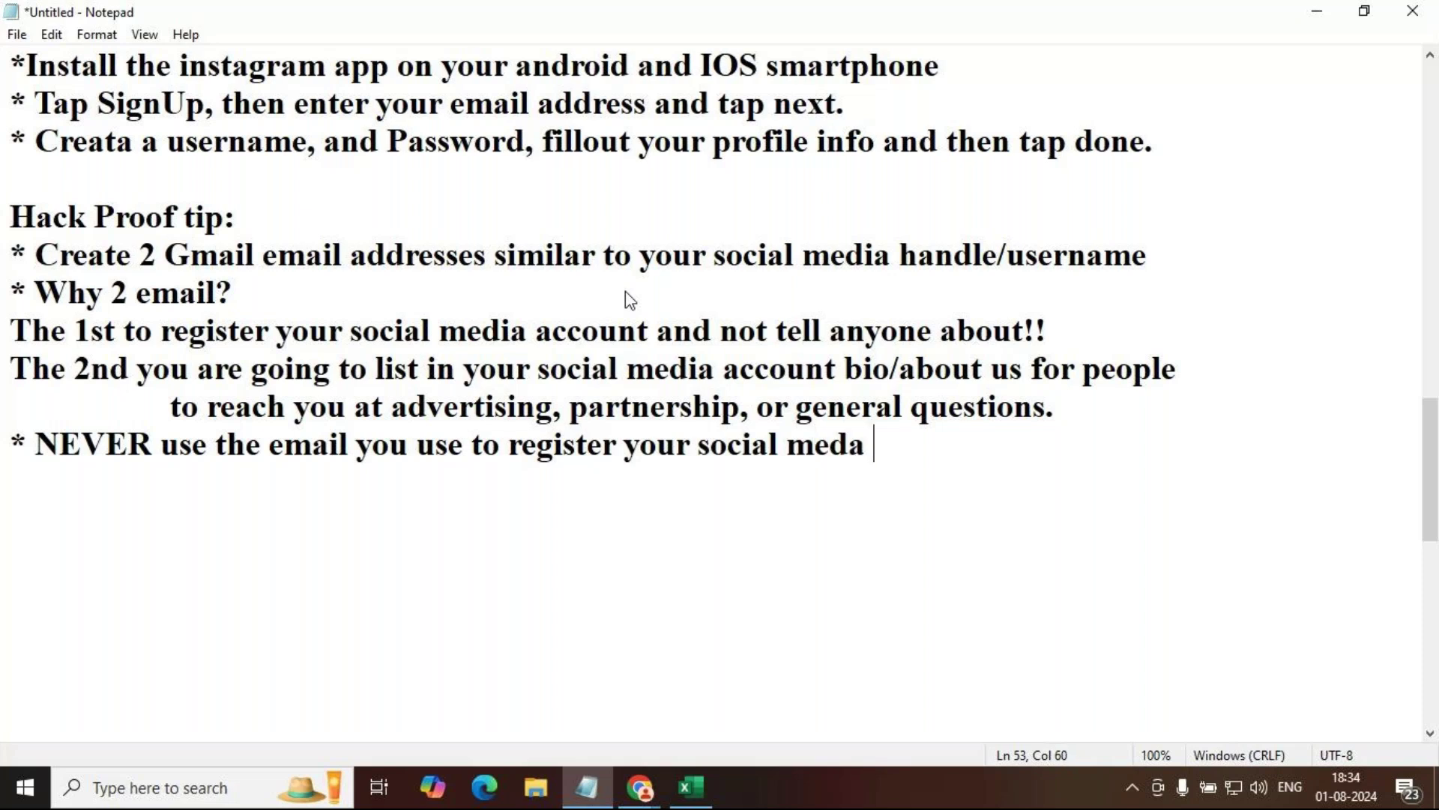
text(a/c as your cont)
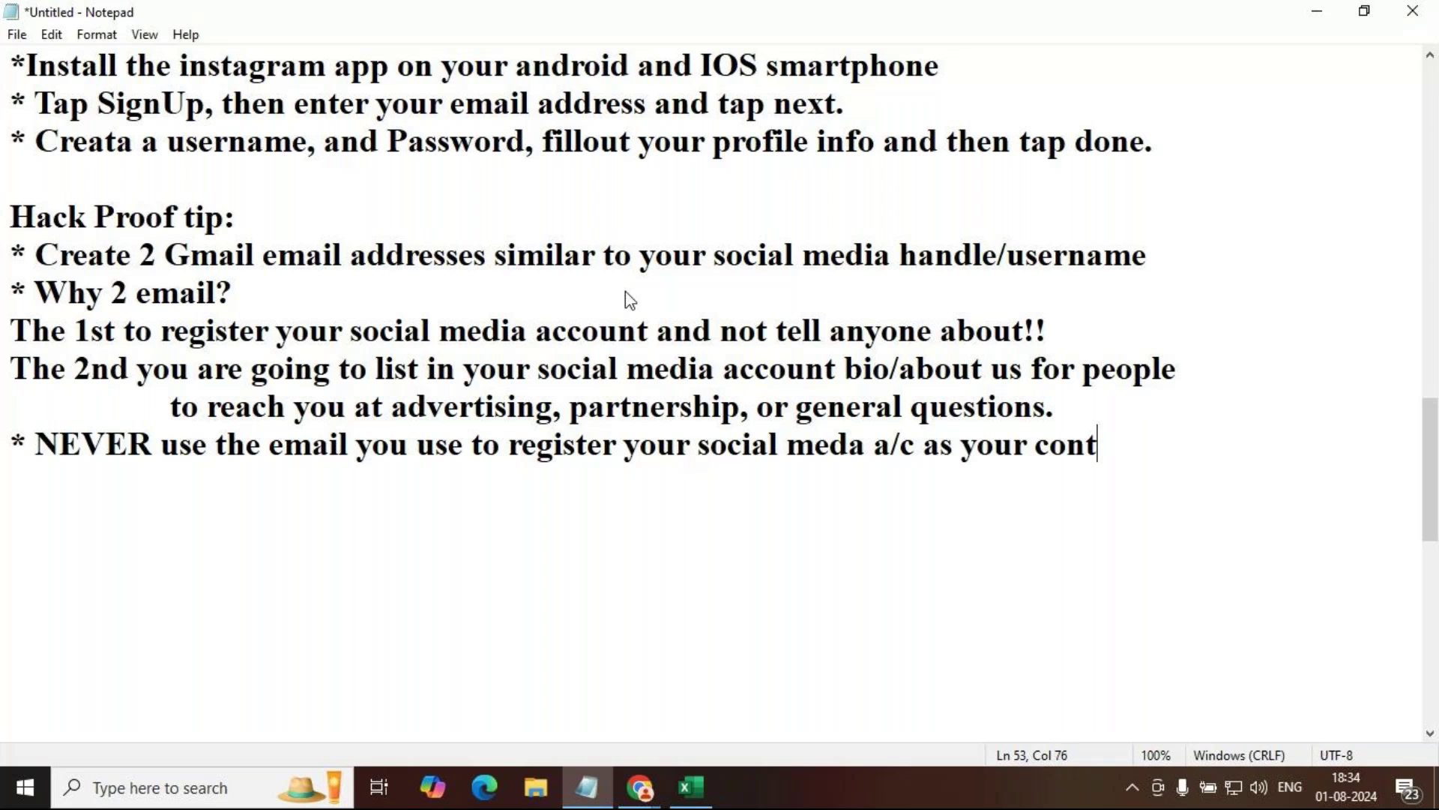
text(act)
key(Return)
key(Tab)
text(email as it )
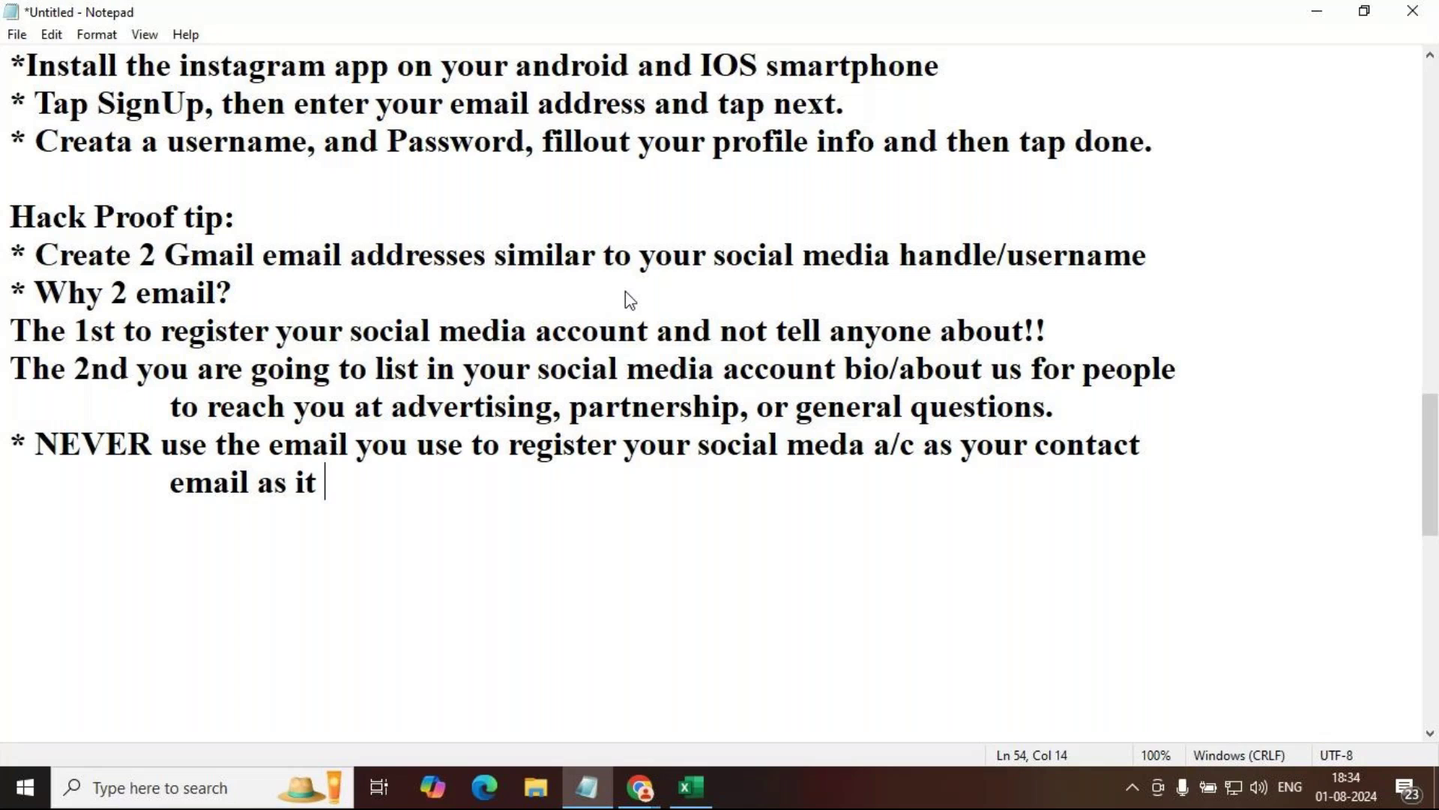
text(increases yo)
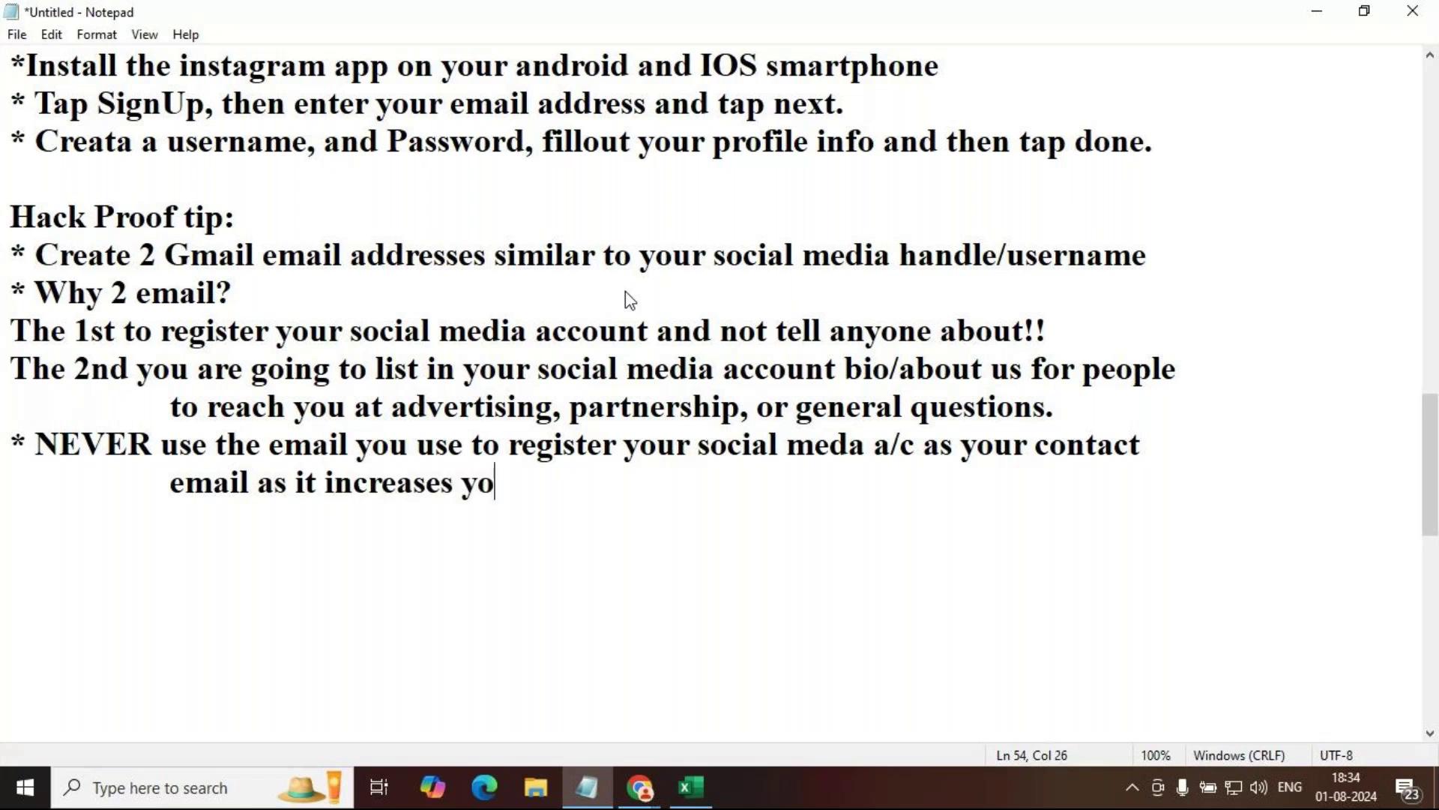
text(ur vulnera)
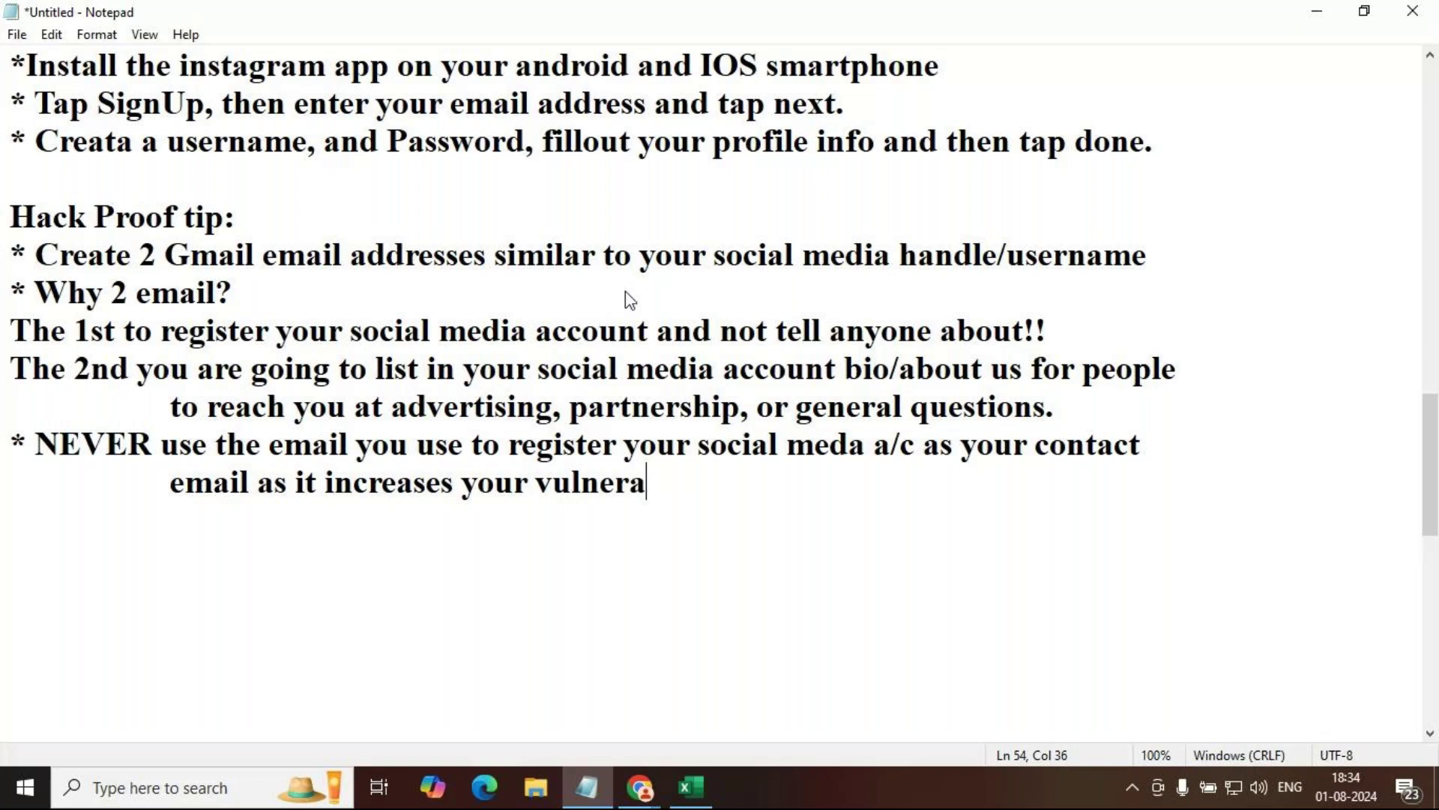
text(bility to hackers)
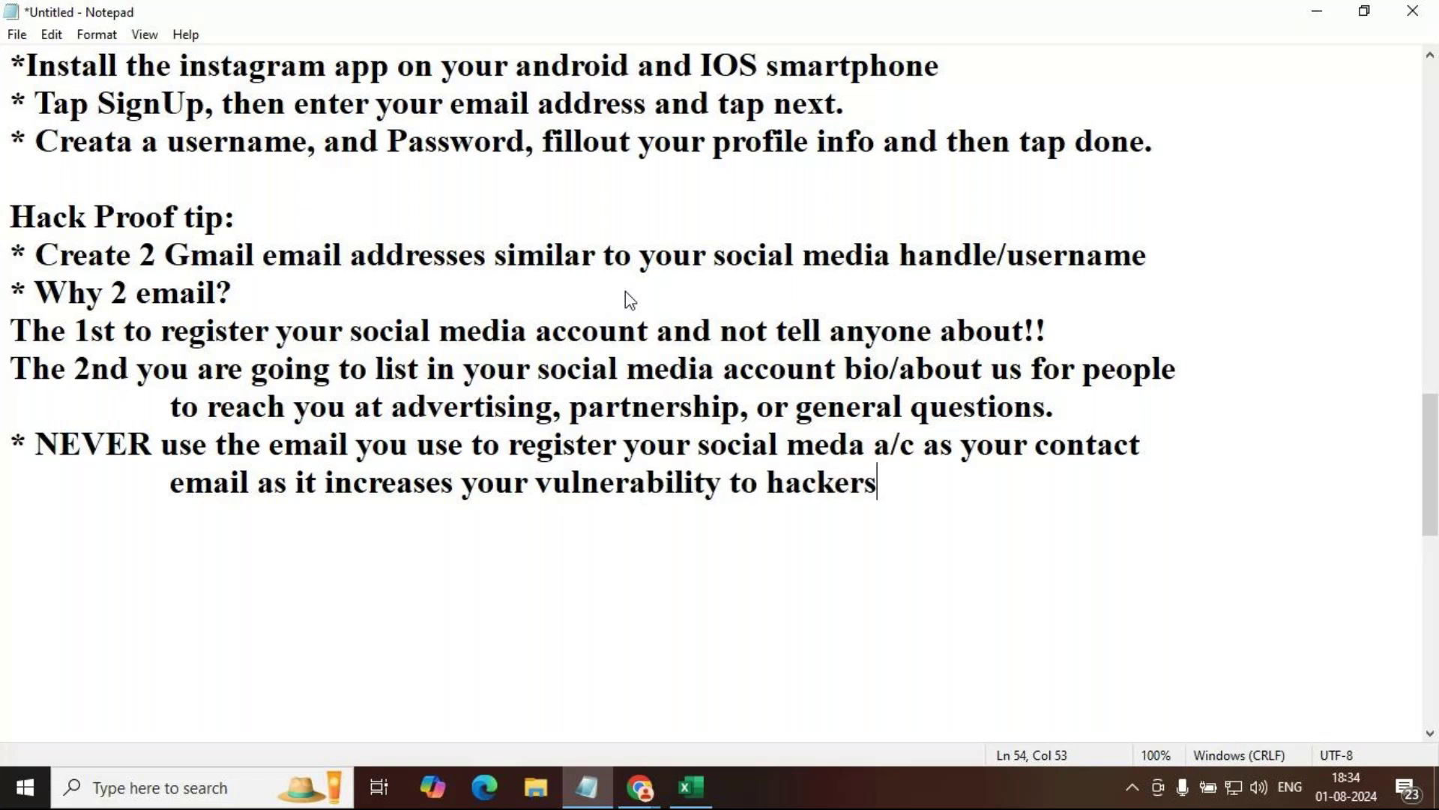
text(!)
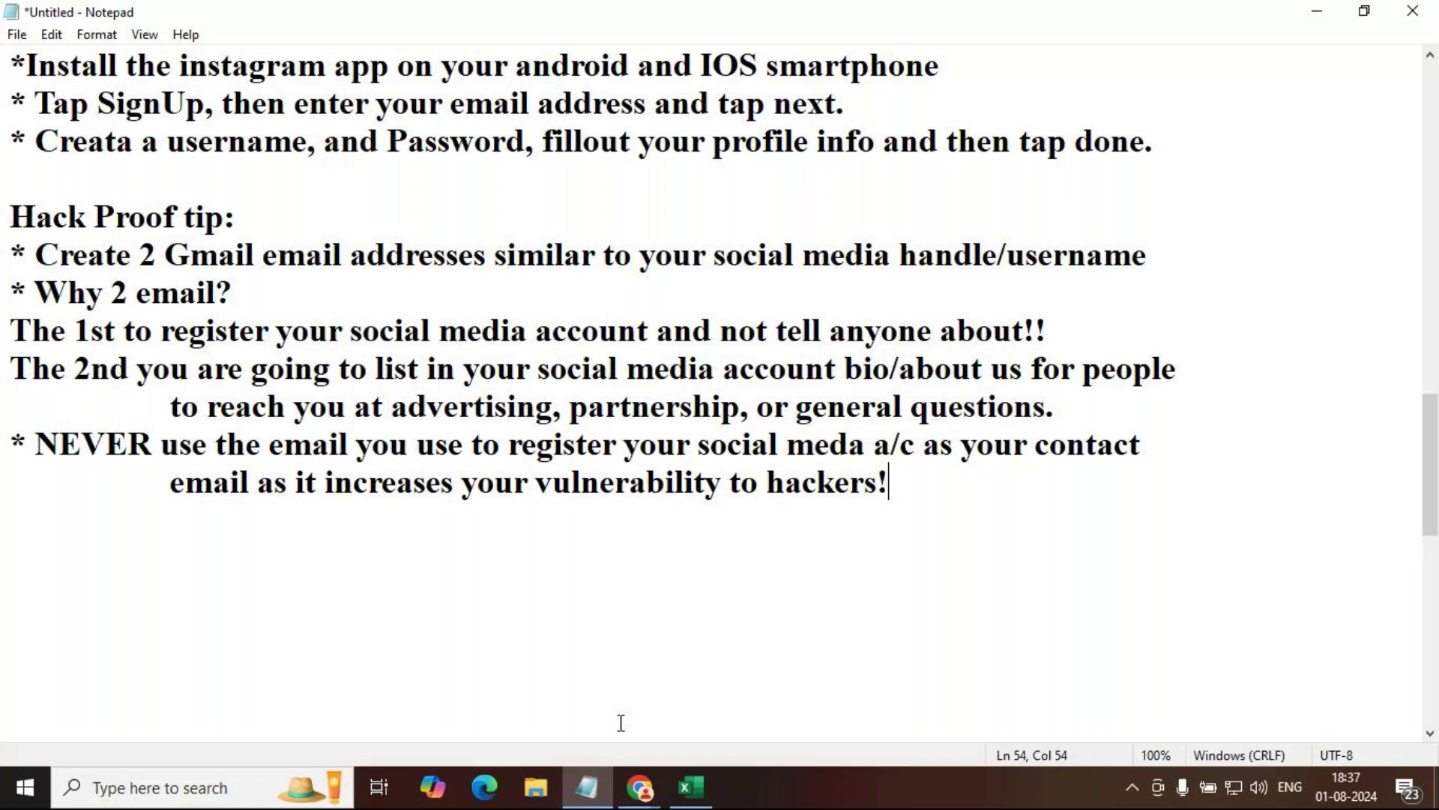
click(639, 788)
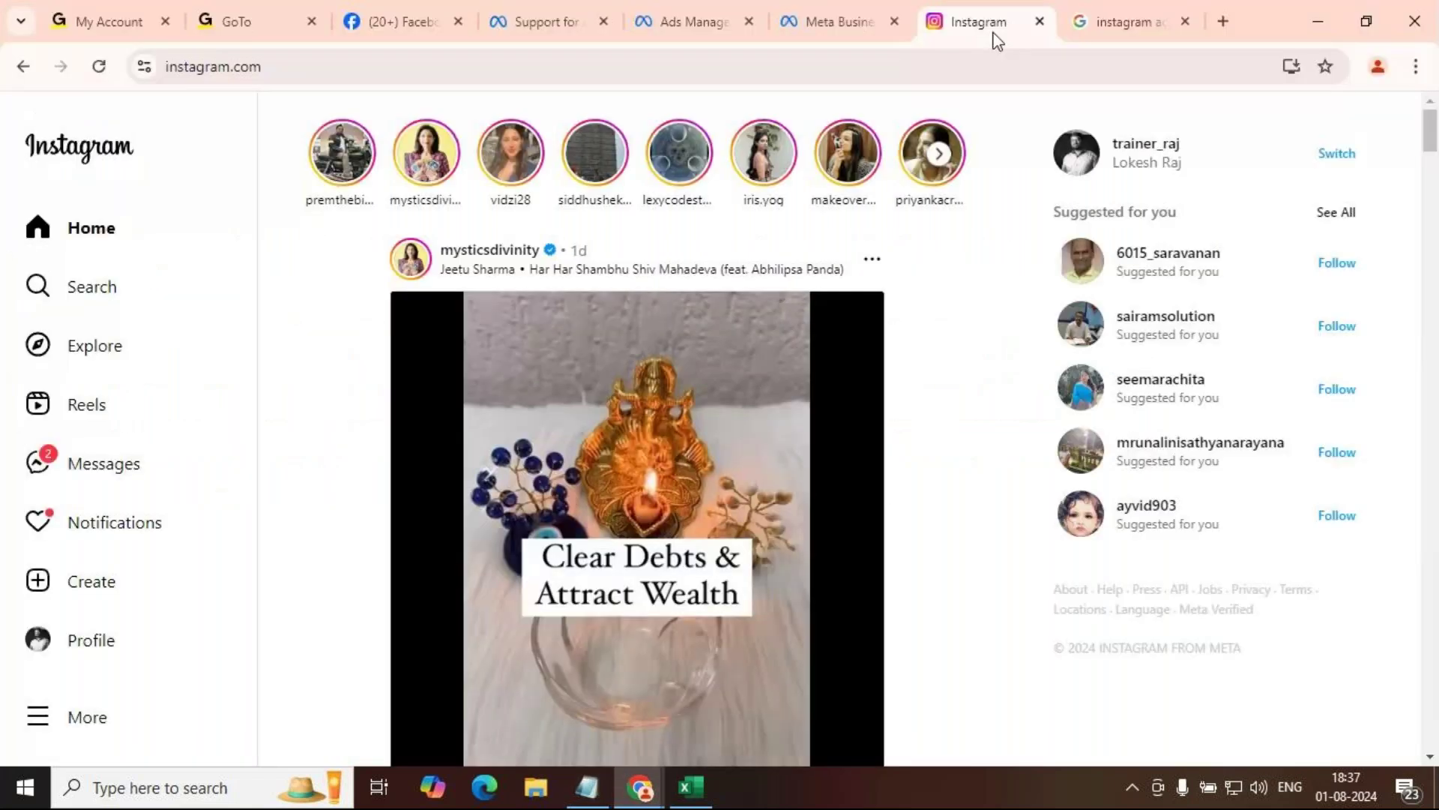
click(91, 639)
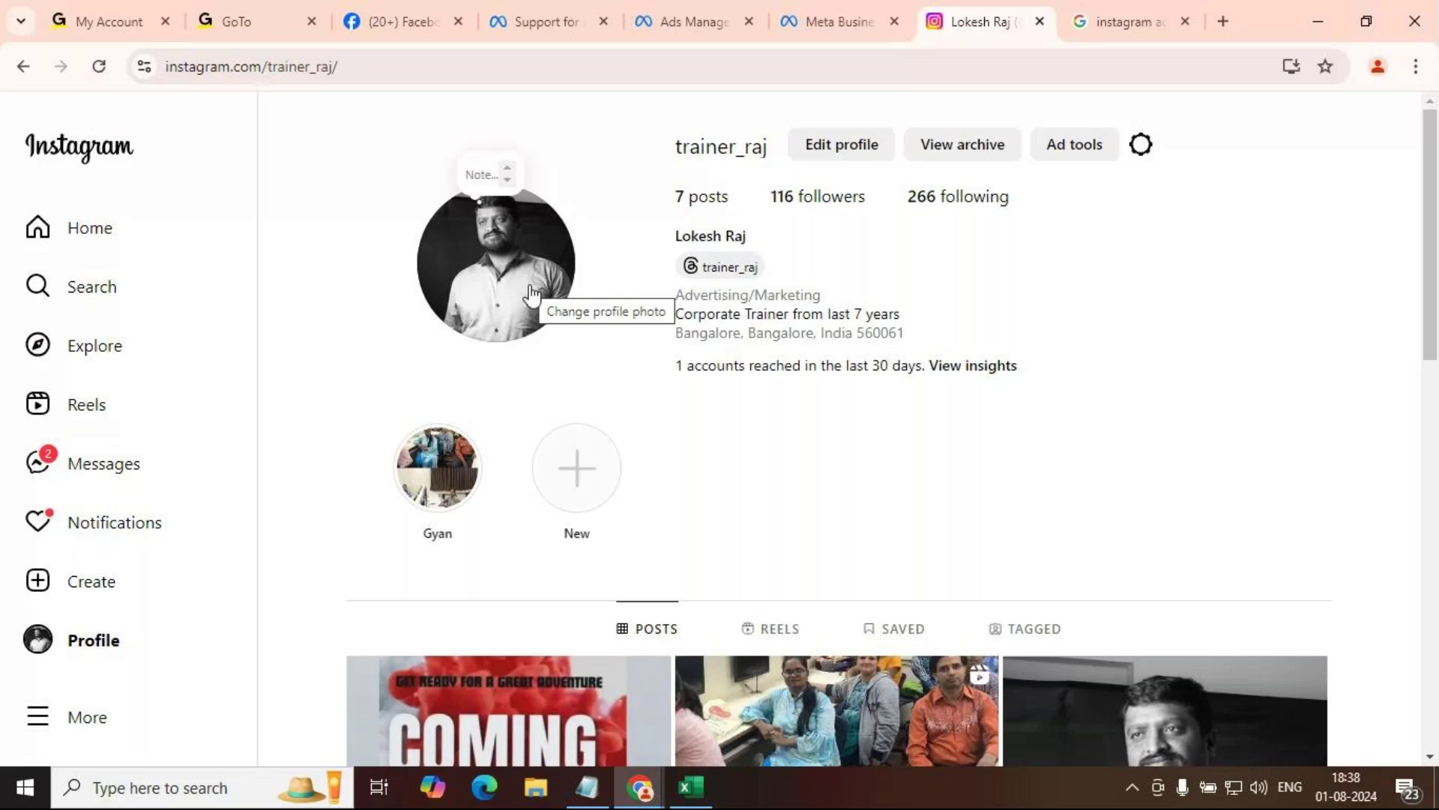
click(1143, 147)
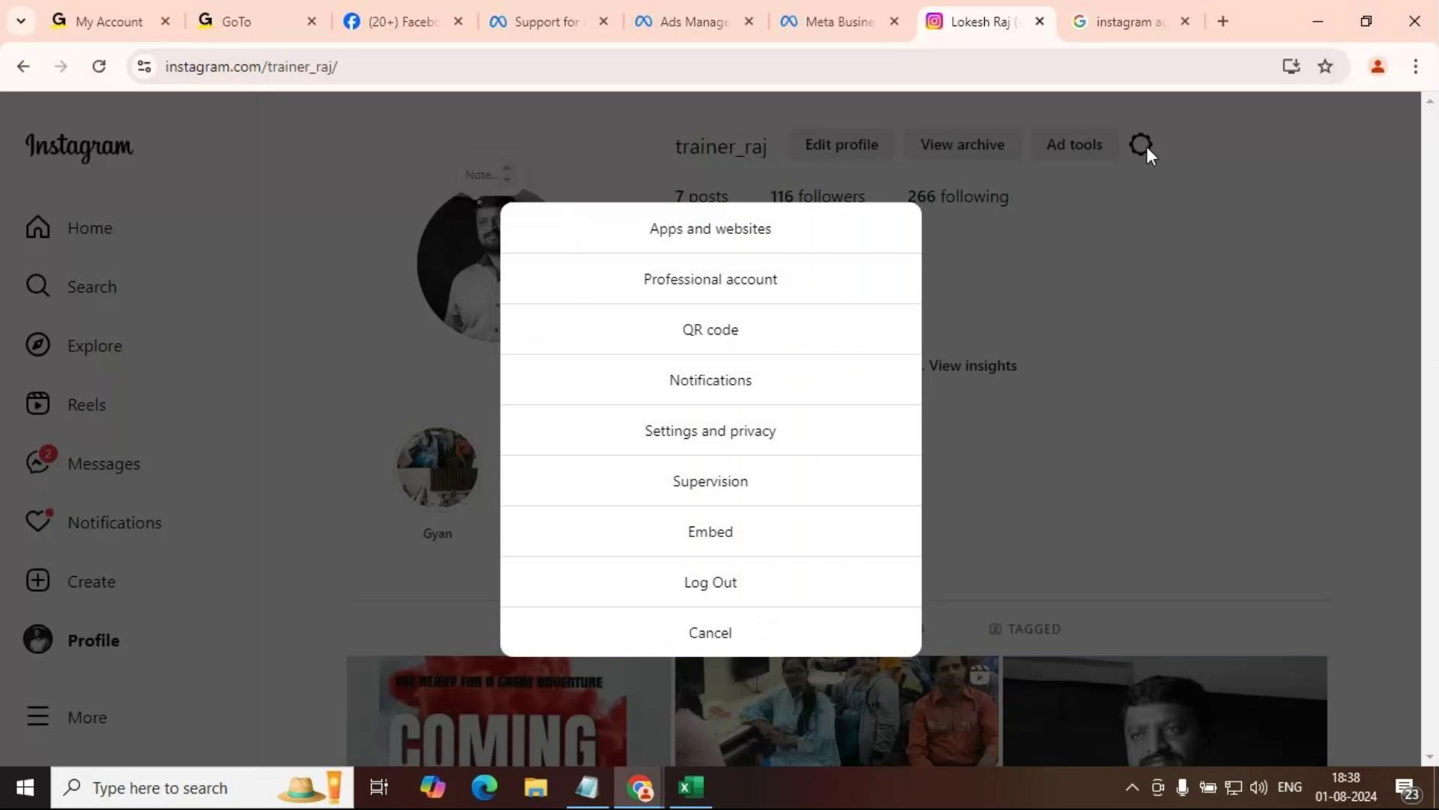
click(722, 237)
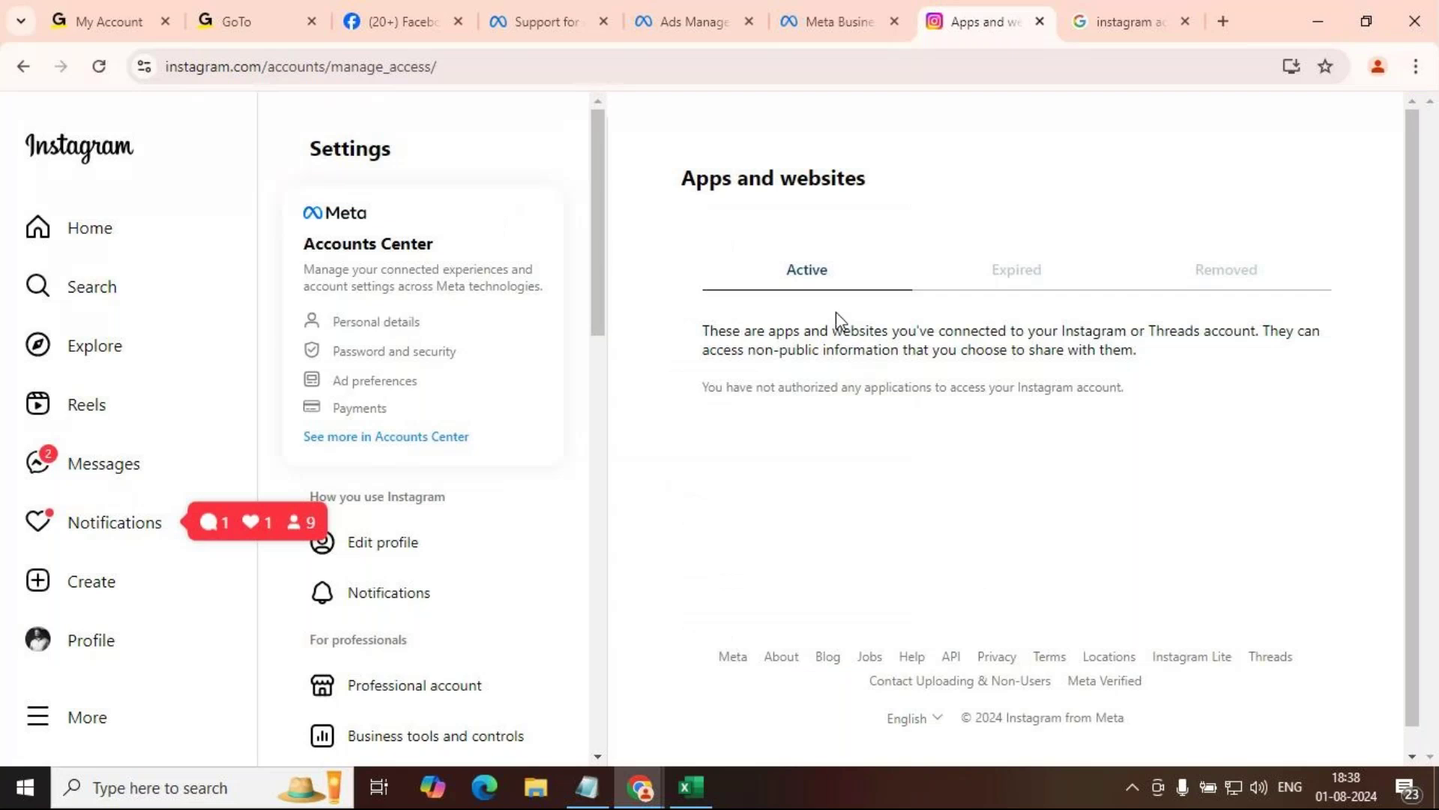
scroll(835, 312, down, 1)
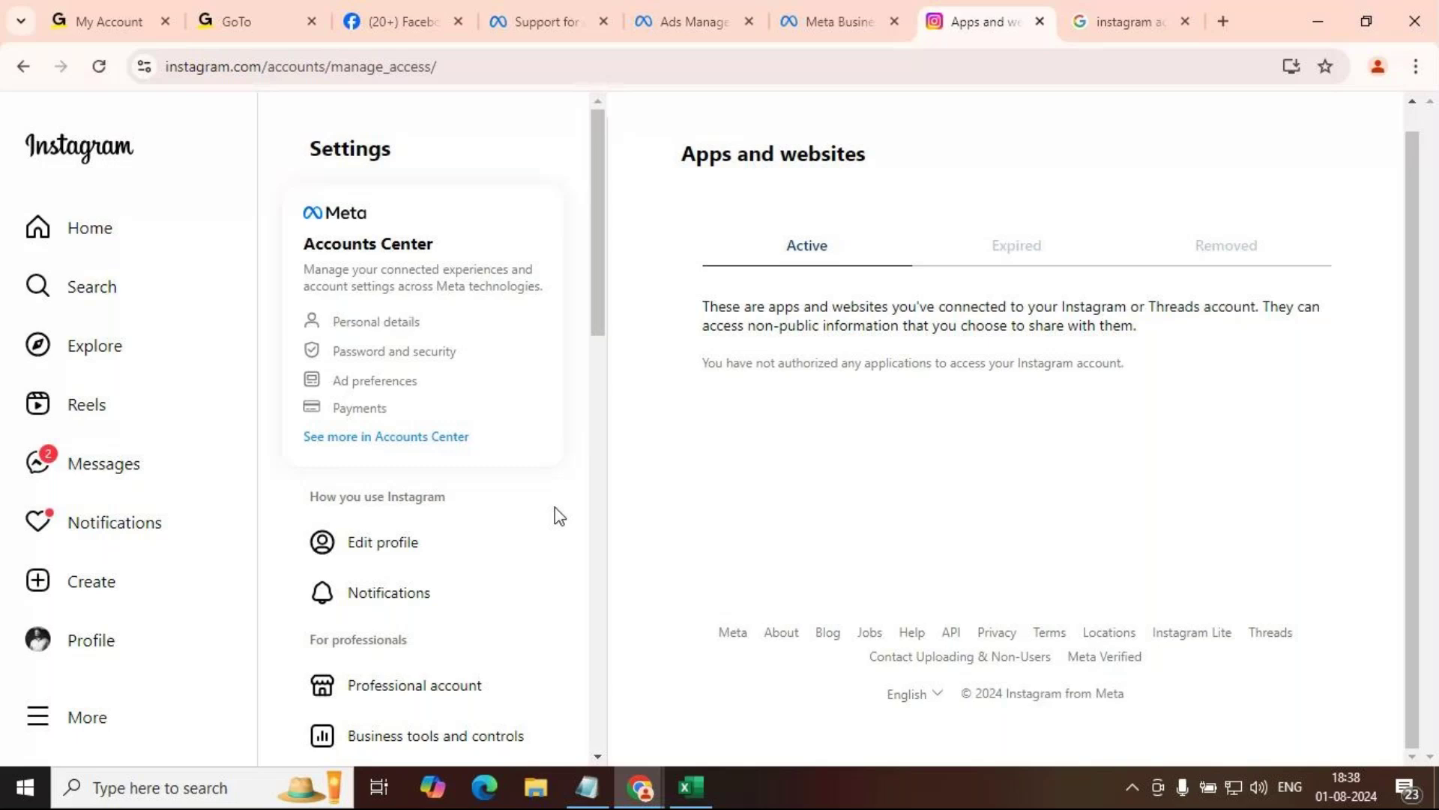
scroll(547, 491, down, 10)
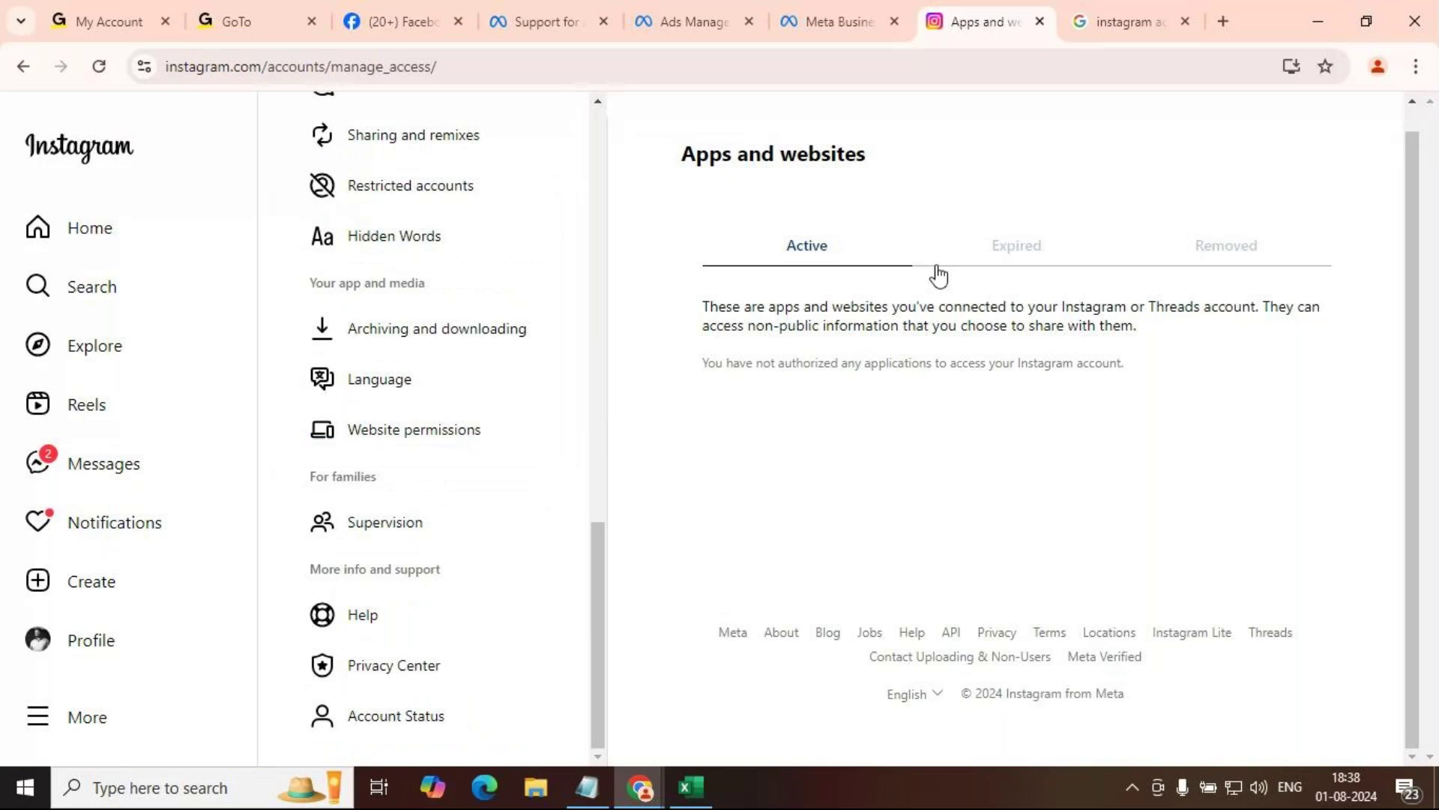
scroll(560, 317, up, 10)
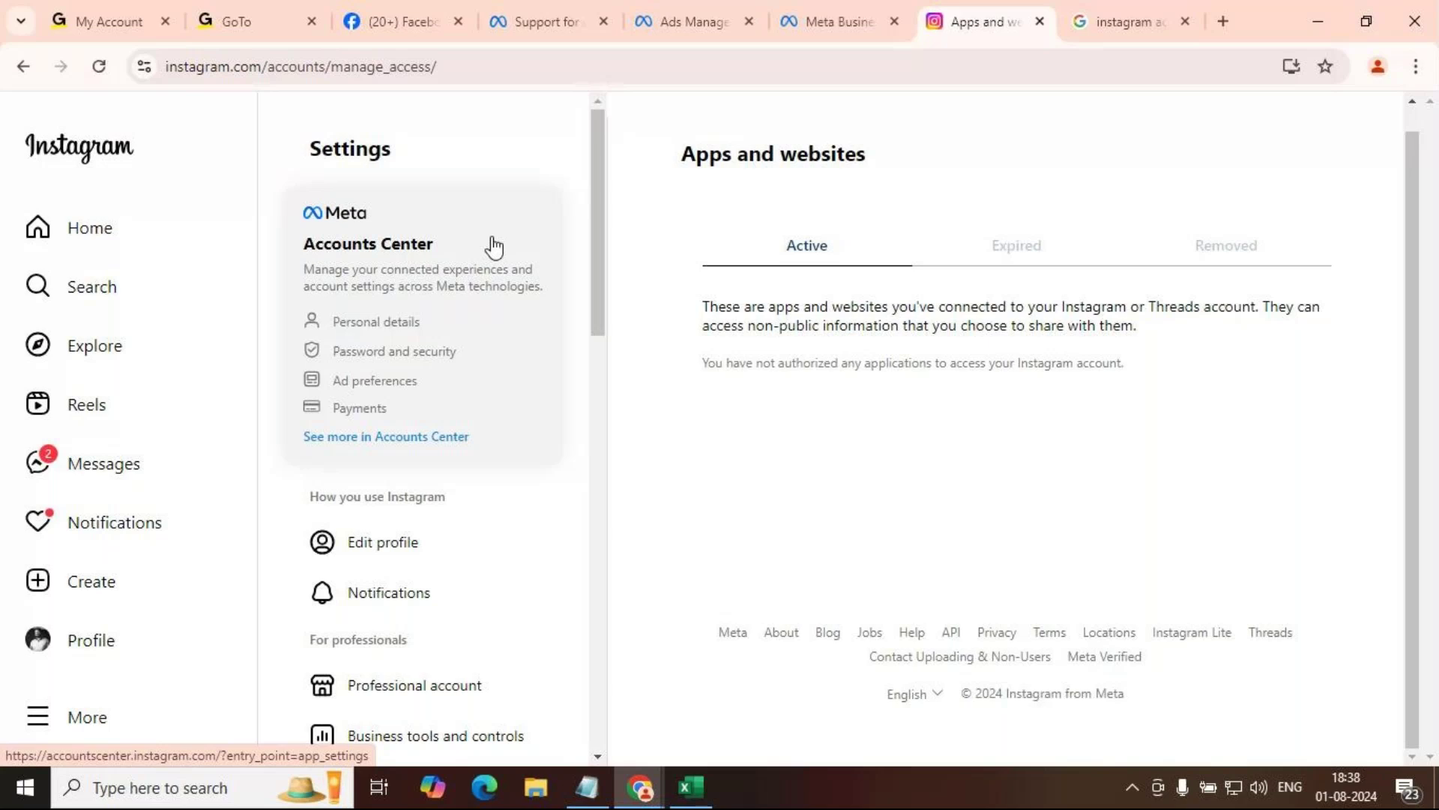
click(21, 68)
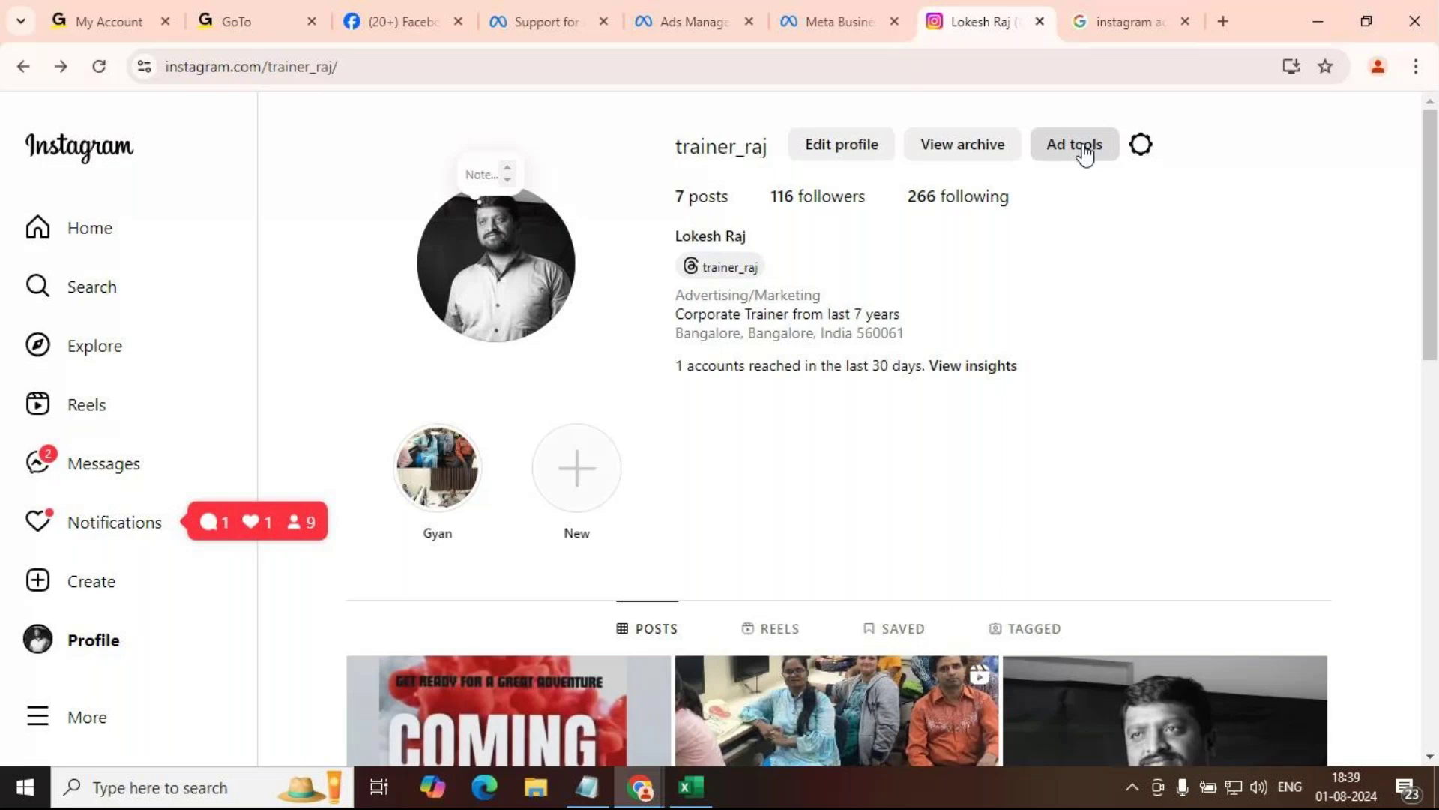
click(1084, 153)
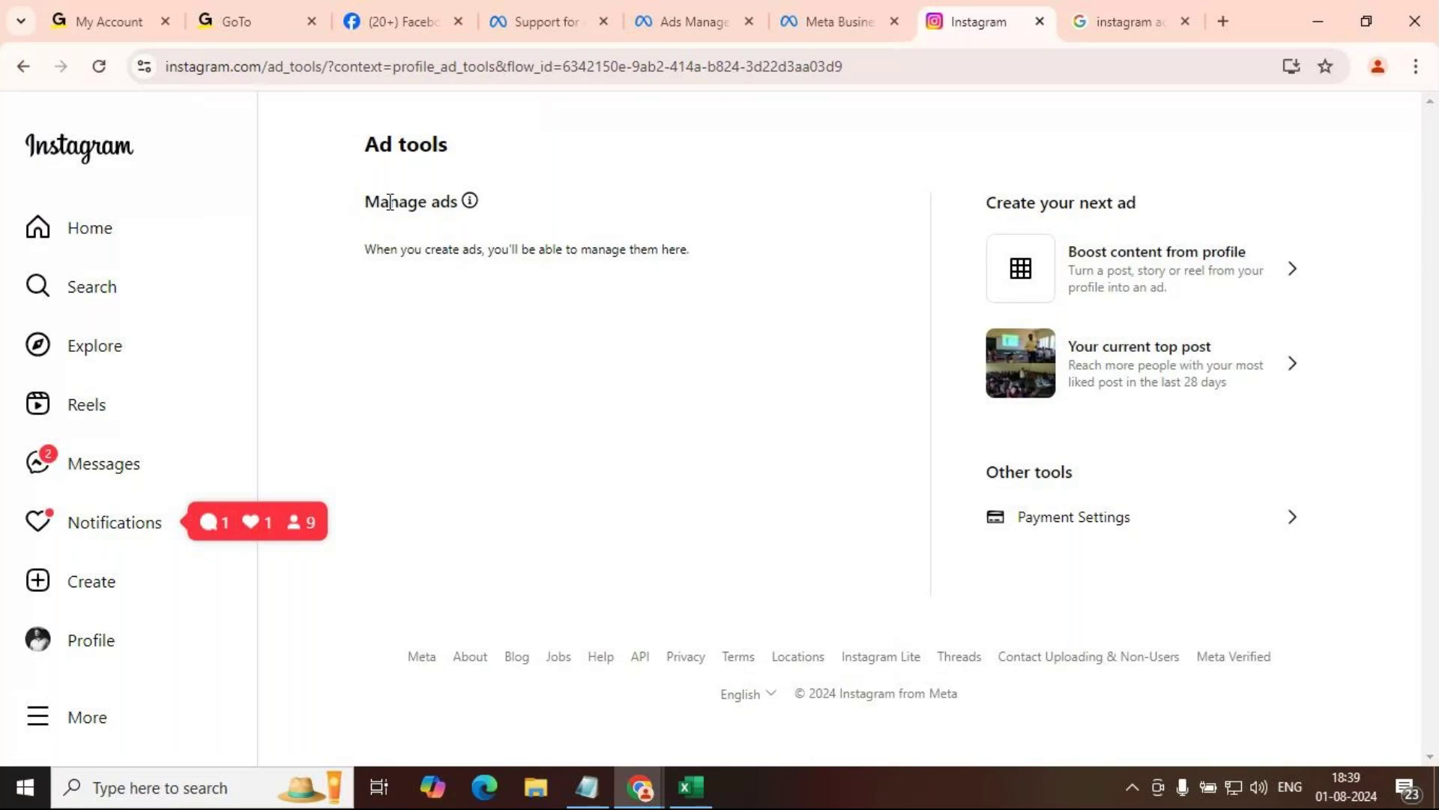
Step: Read the ad management notes, then choose Boost content from profile
drag(399, 250, 478, 250)
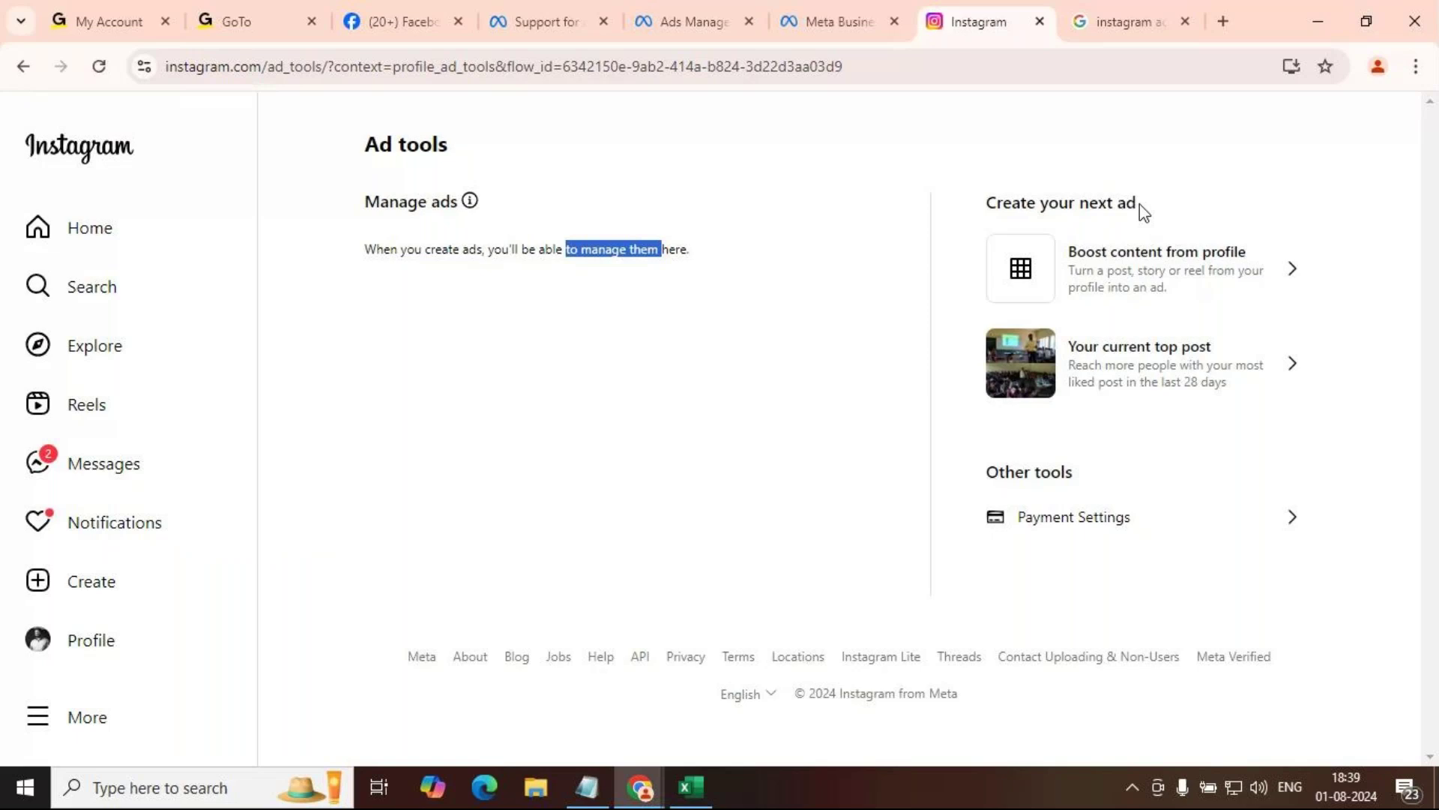
drag(1013, 204, 1129, 204)
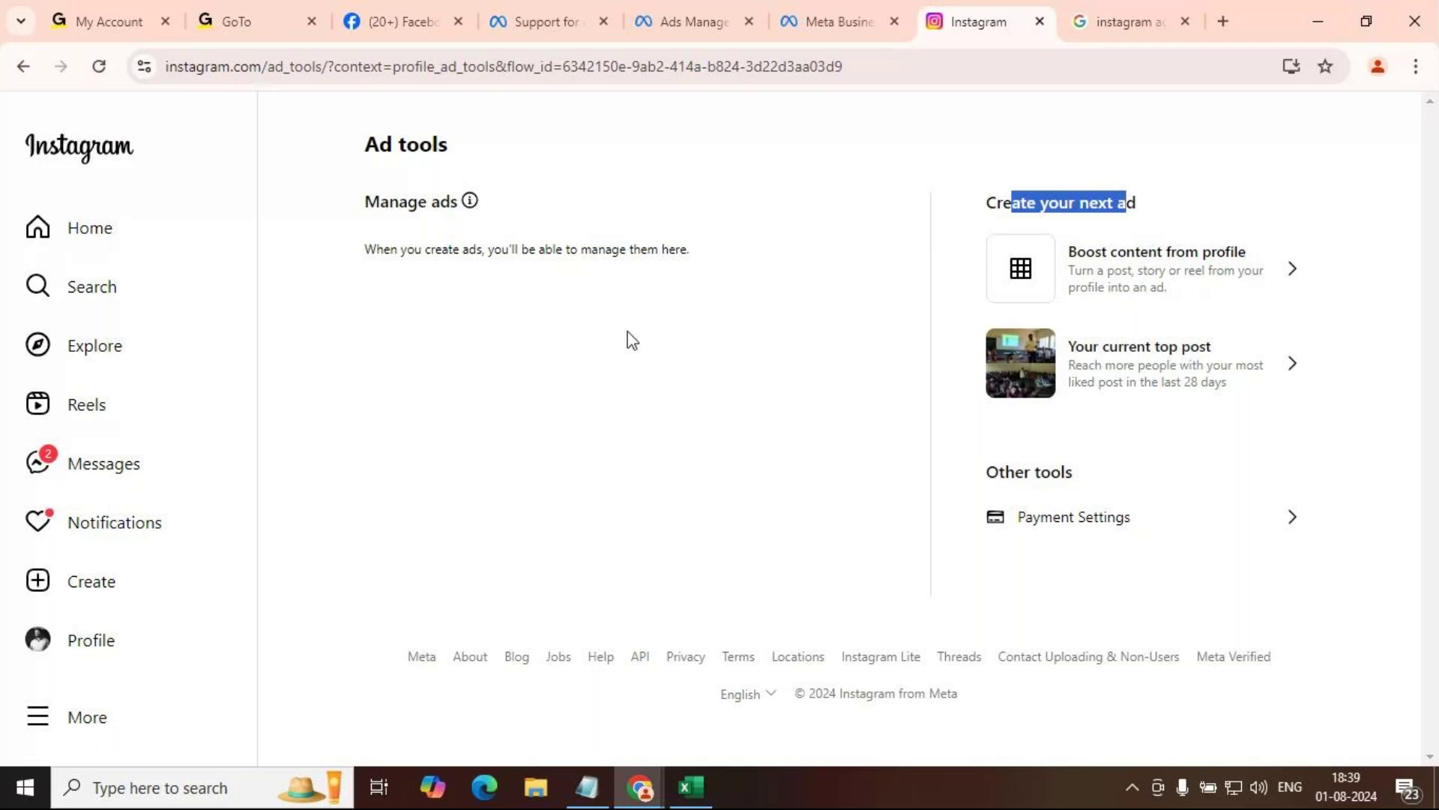
click(1187, 279)
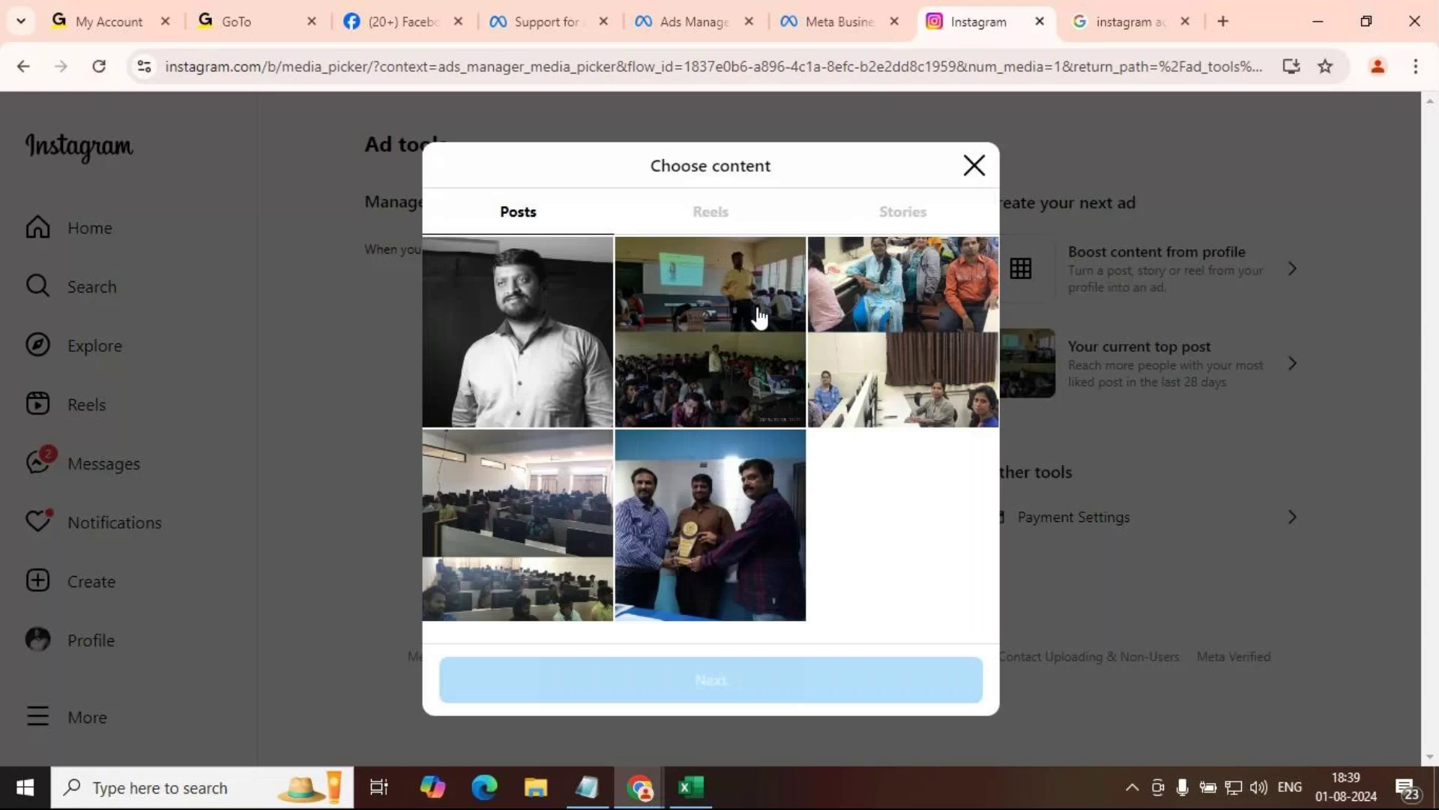
Step: In Choose content, go to Reels, pick the top-right item, and continue to Boost post setup
click(701, 213)
click(869, 360)
click(791, 692)
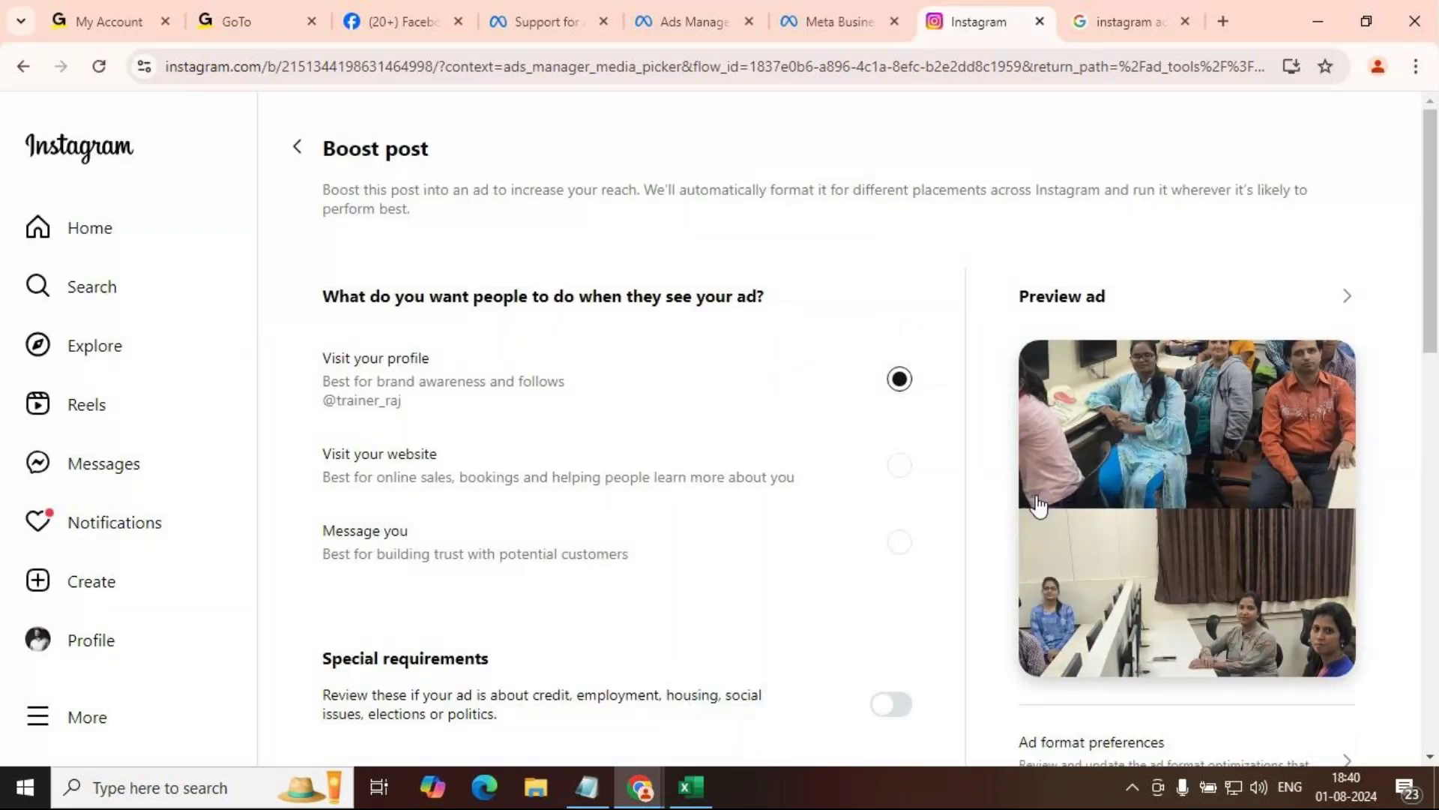
scroll(420, 352, down, 1)
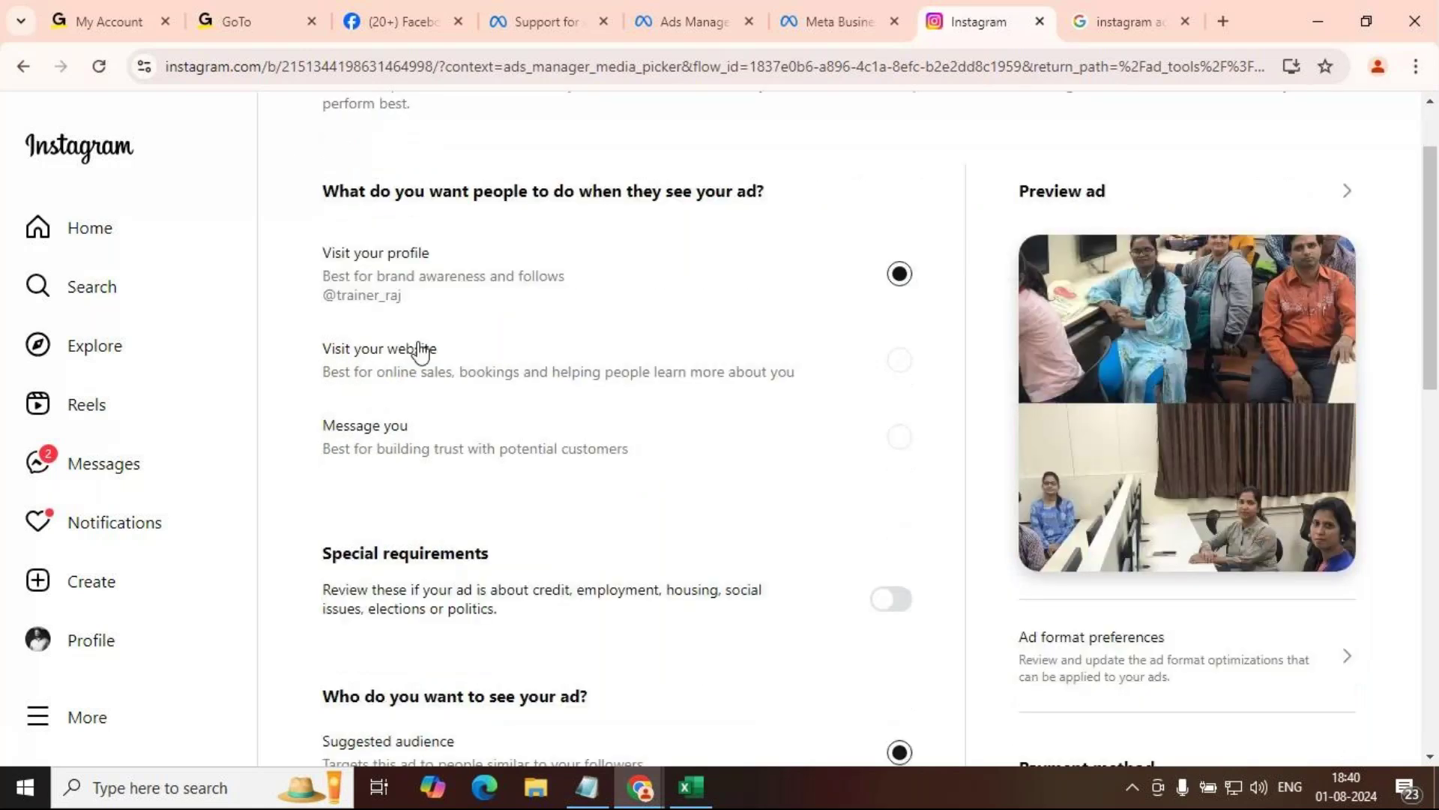
Step: Set the ad goal to Visit your website at techmentor.com with a Contact us button, and save
click(420, 353)
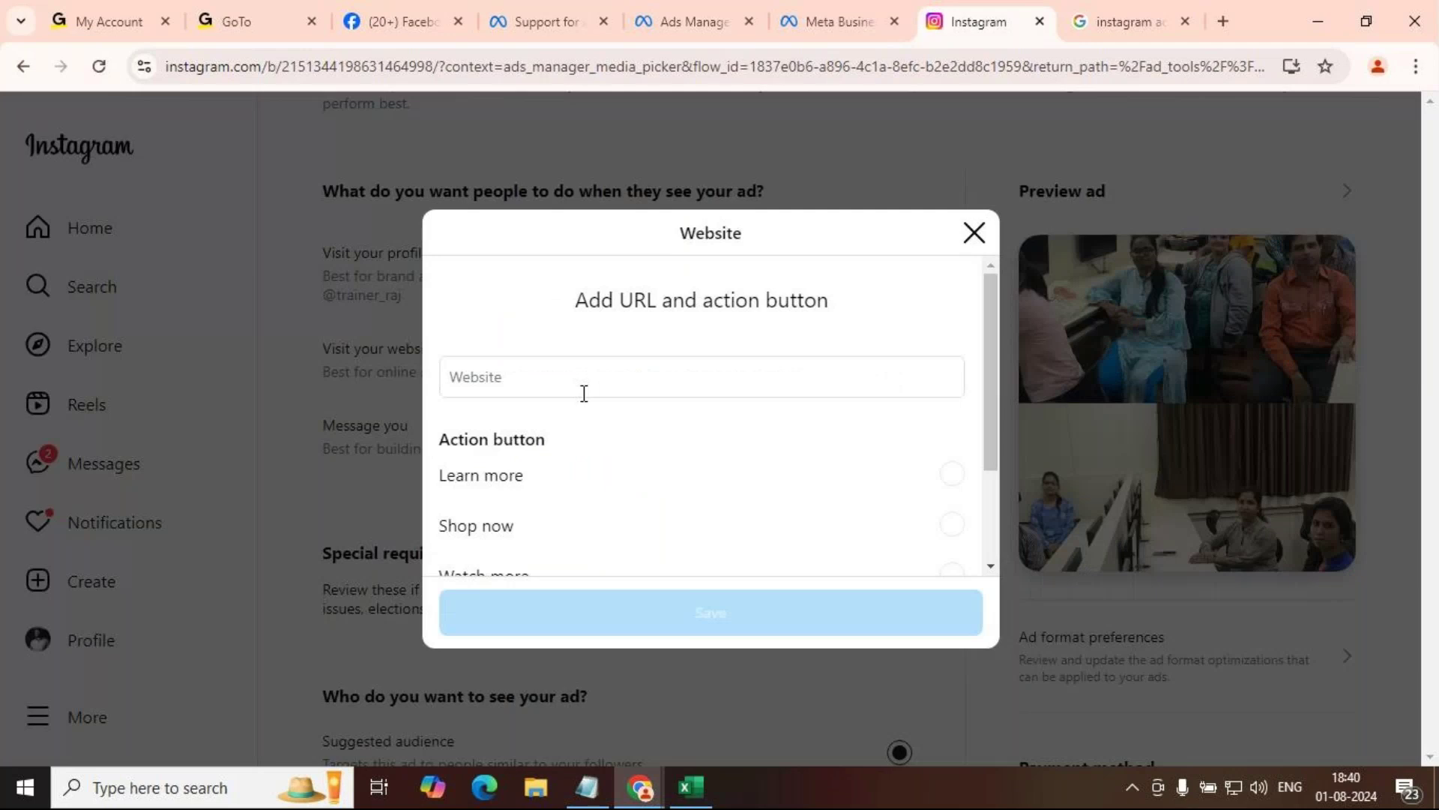
scroll(593, 409, down, 1)
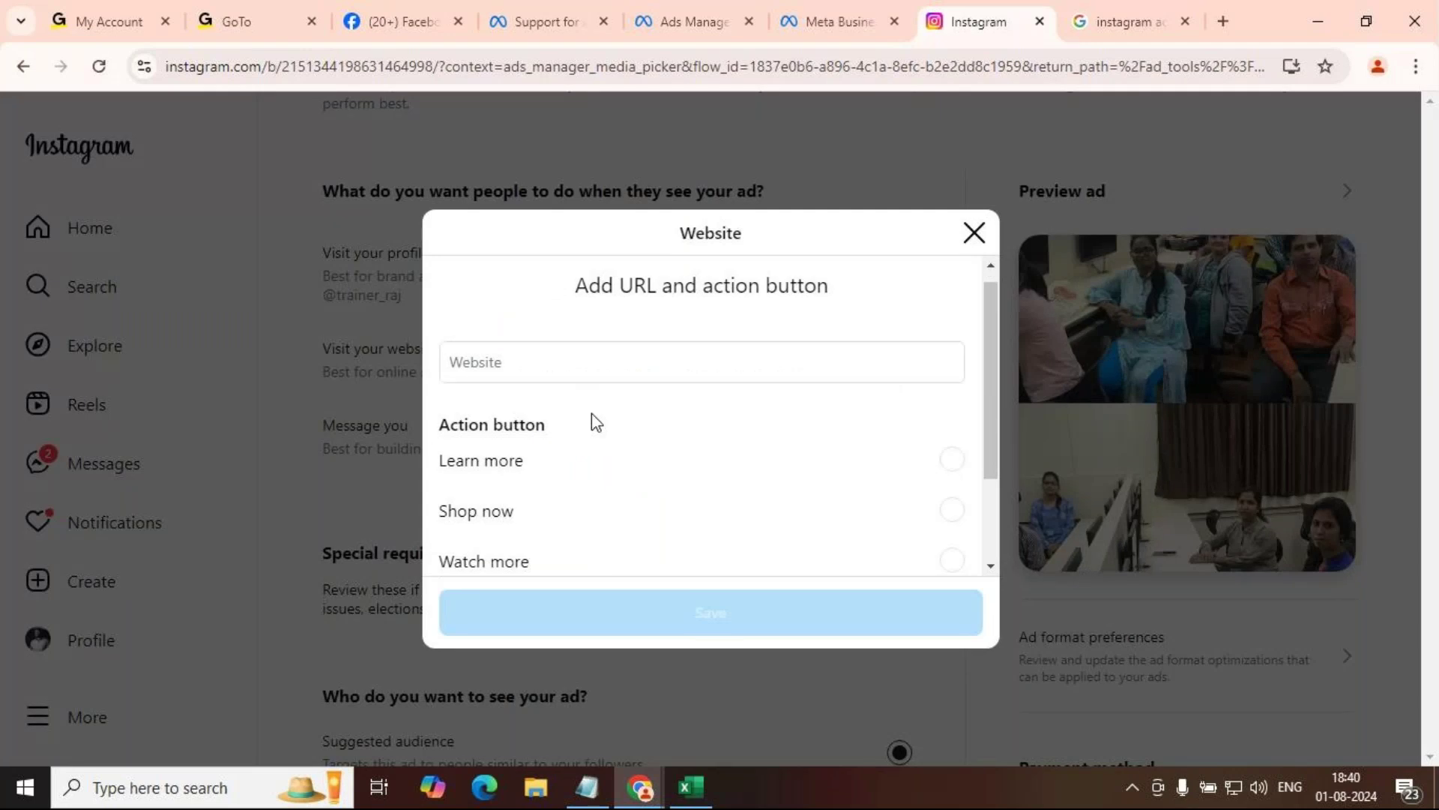
scroll(512, 496, down, 2)
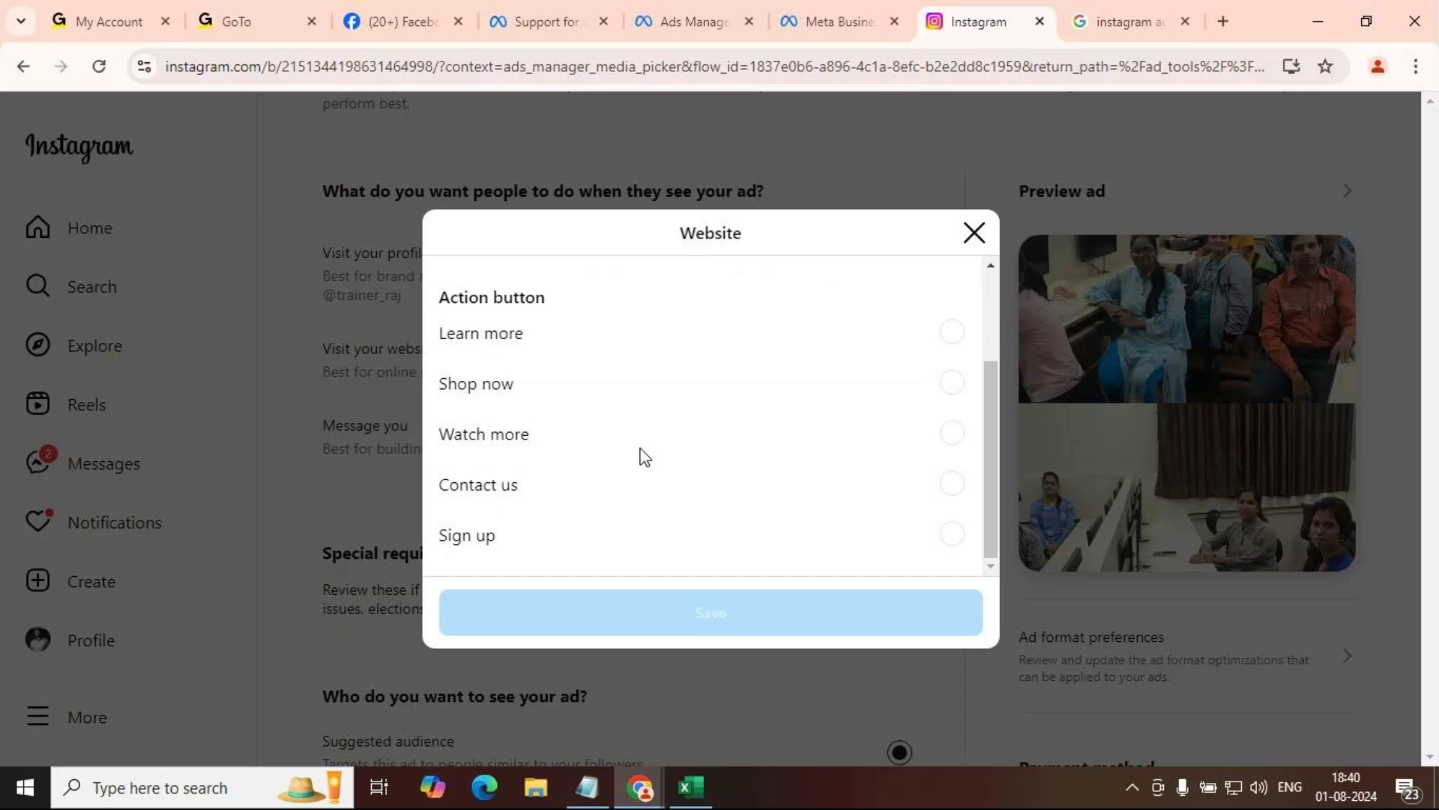
scroll(634, 420, up, 2)
text(hm)
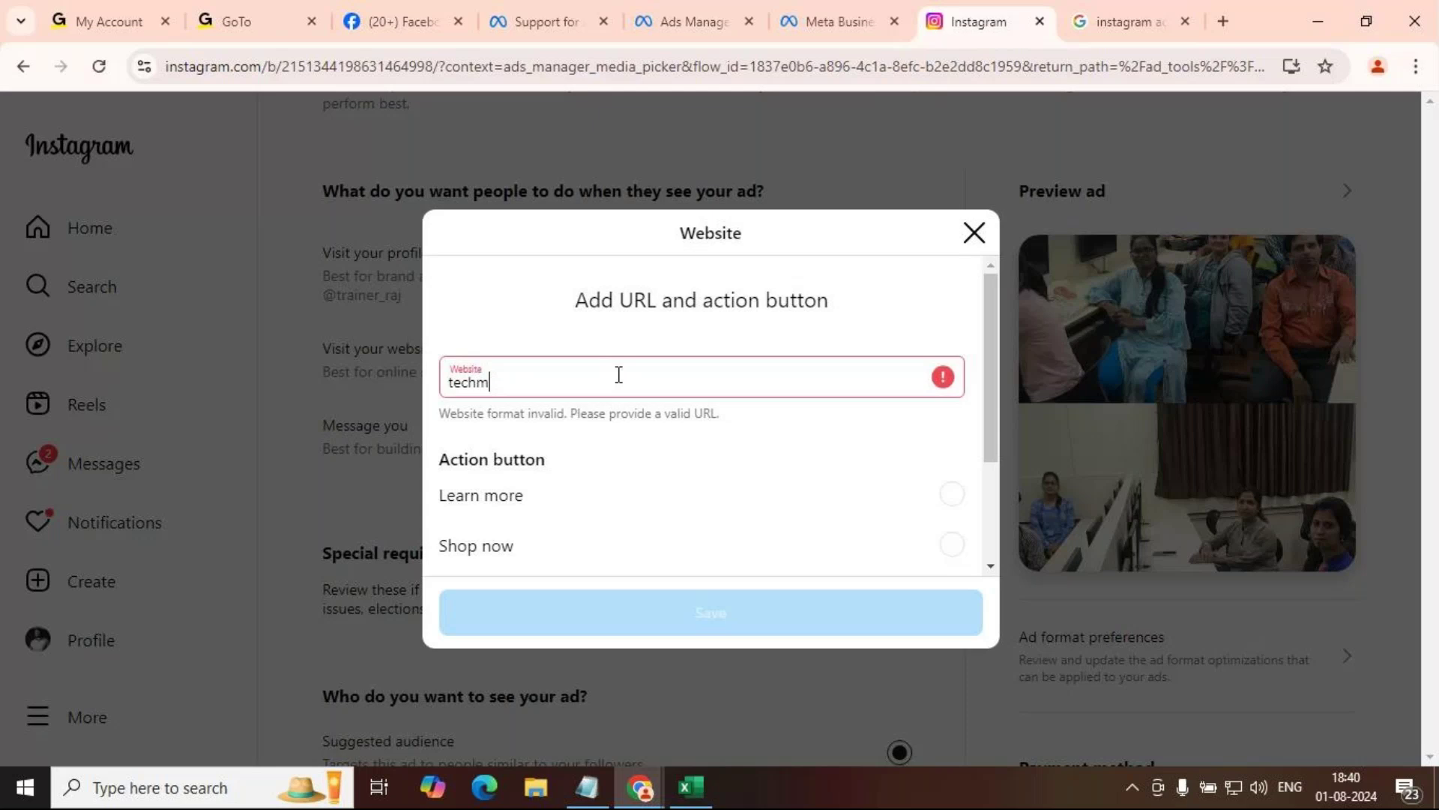
text(entor.com)
scroll(594, 512, down, 1)
scroll(588, 559, down, 1)
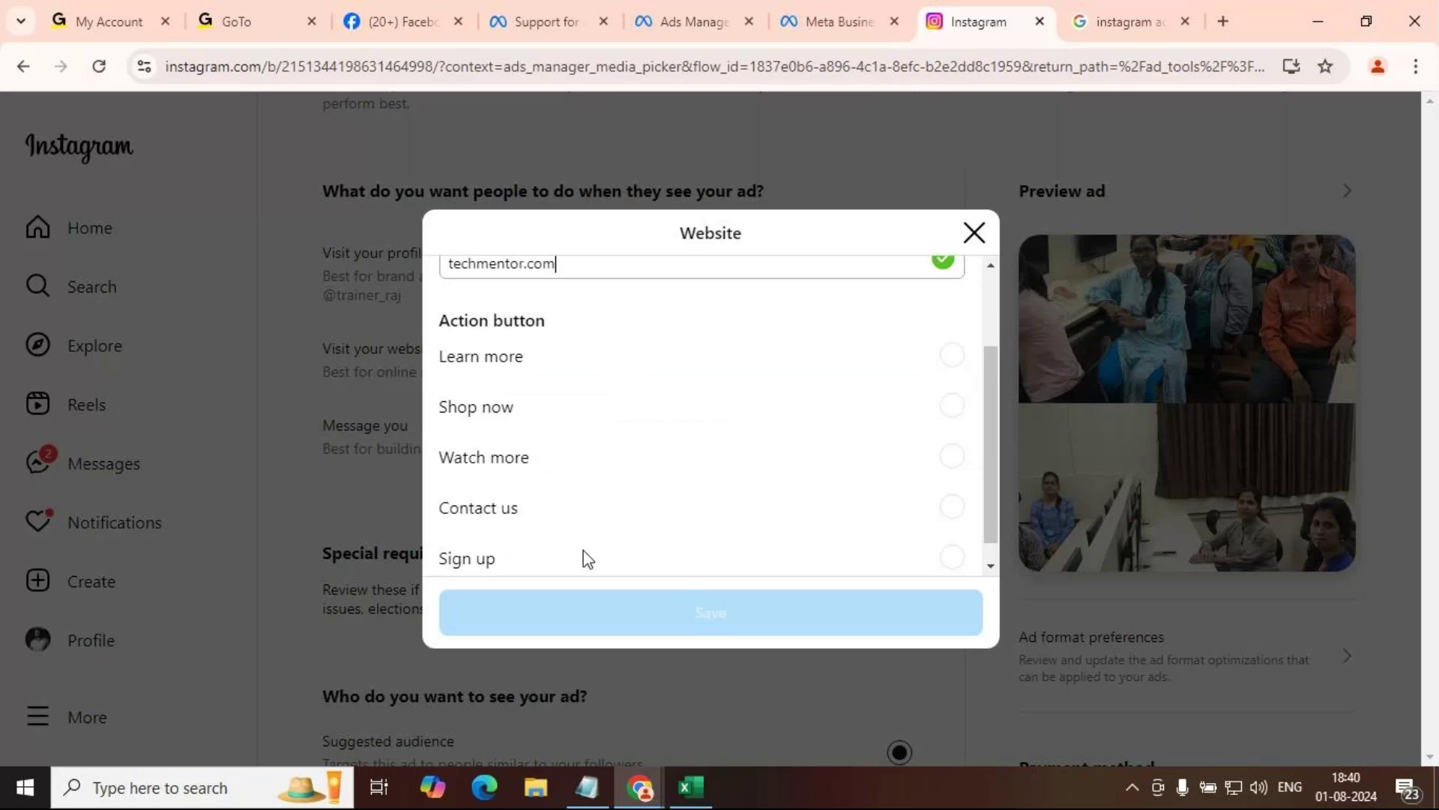
scroll(588, 559, down, 1)
click(600, 486)
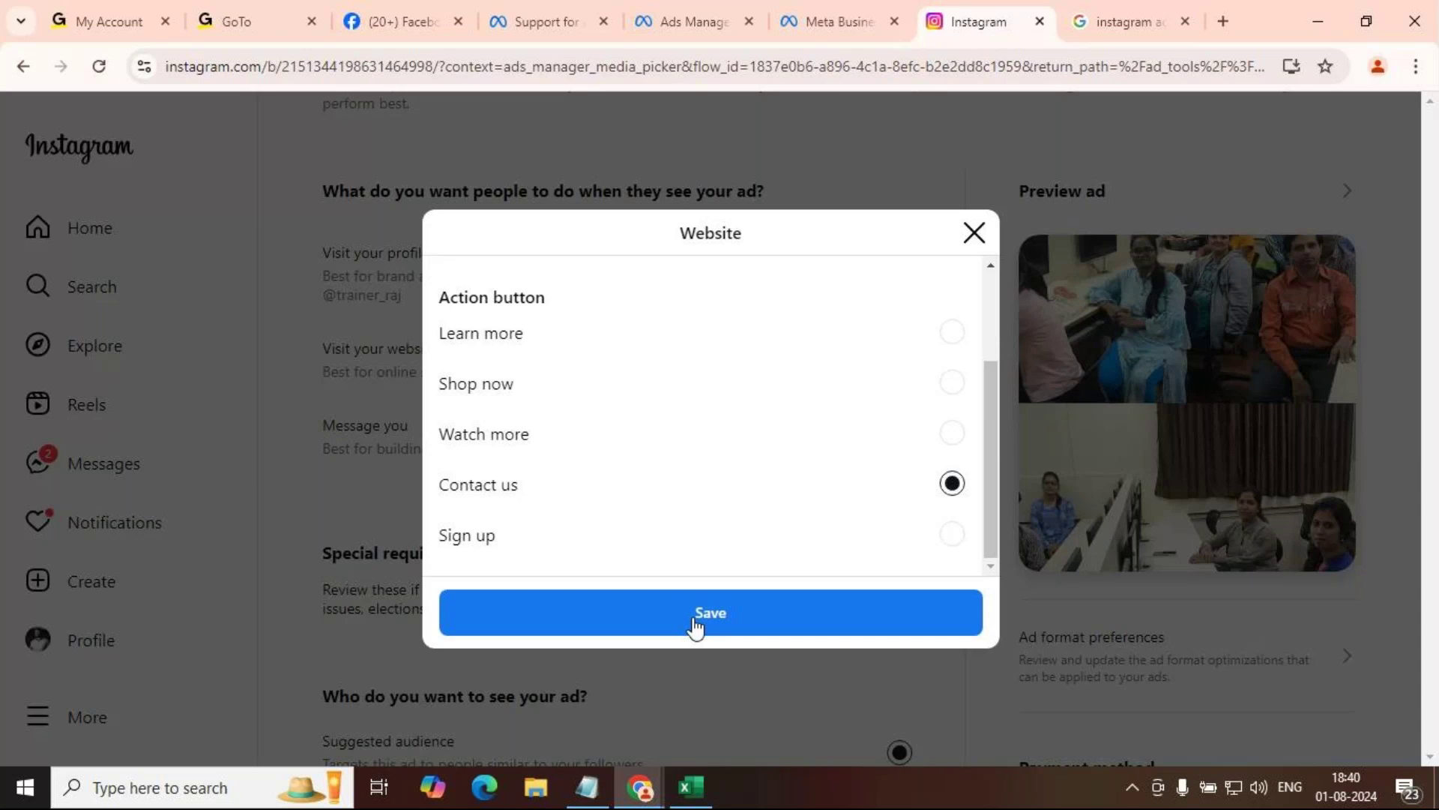
click(696, 622)
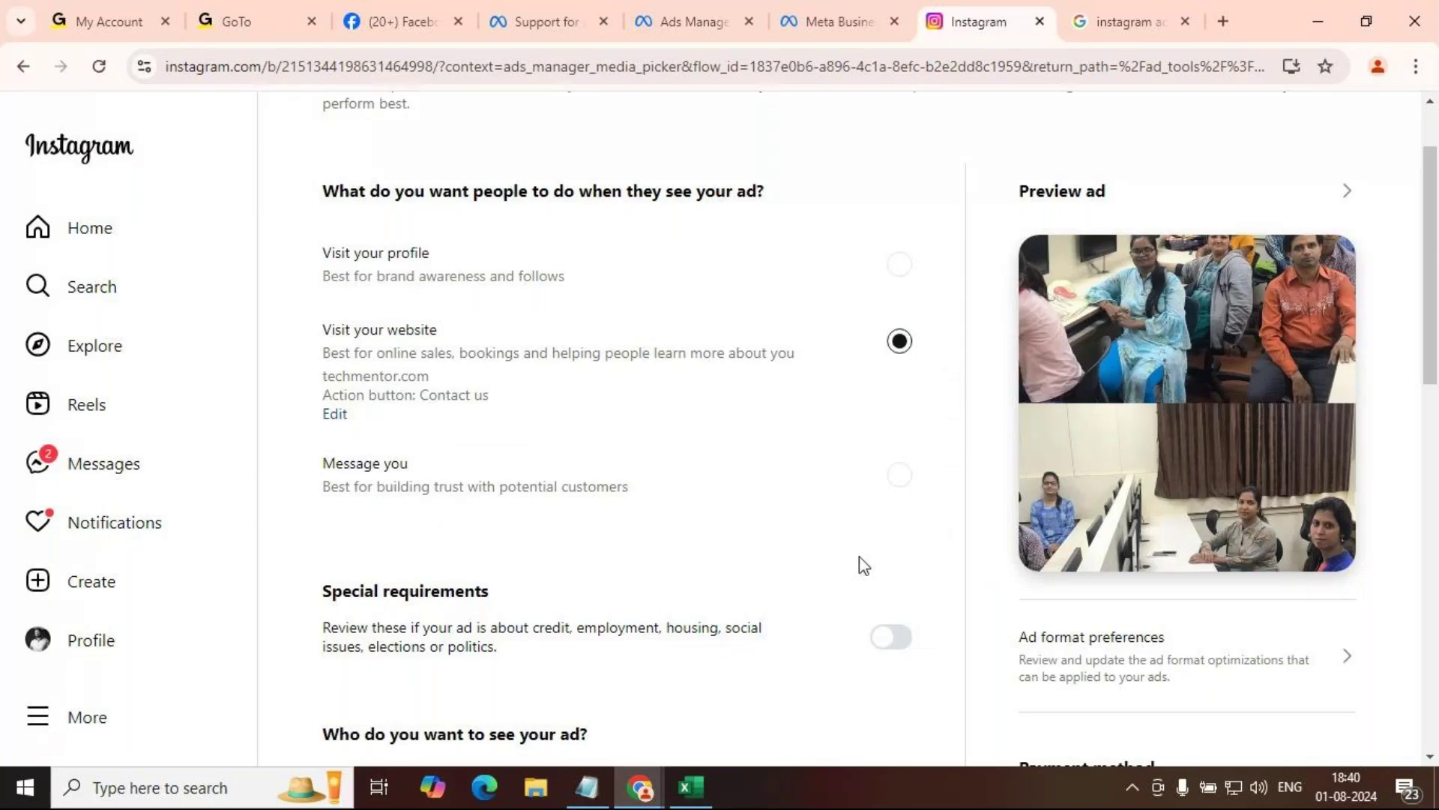
Step: Scroll to the audience section and target the ad at the Feb 24 audience
scroll(548, 323, down, 4)
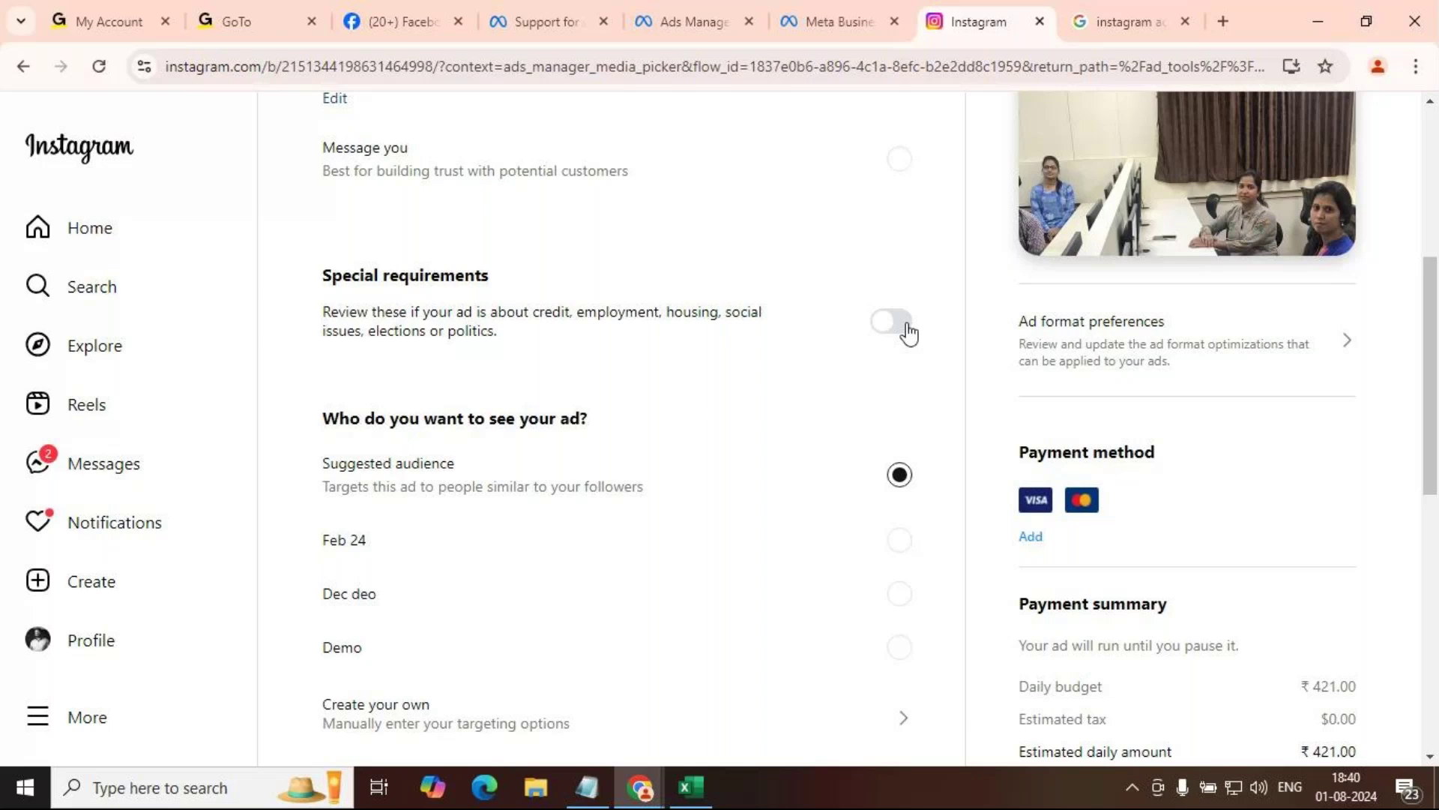
scroll(756, 348, down, 4)
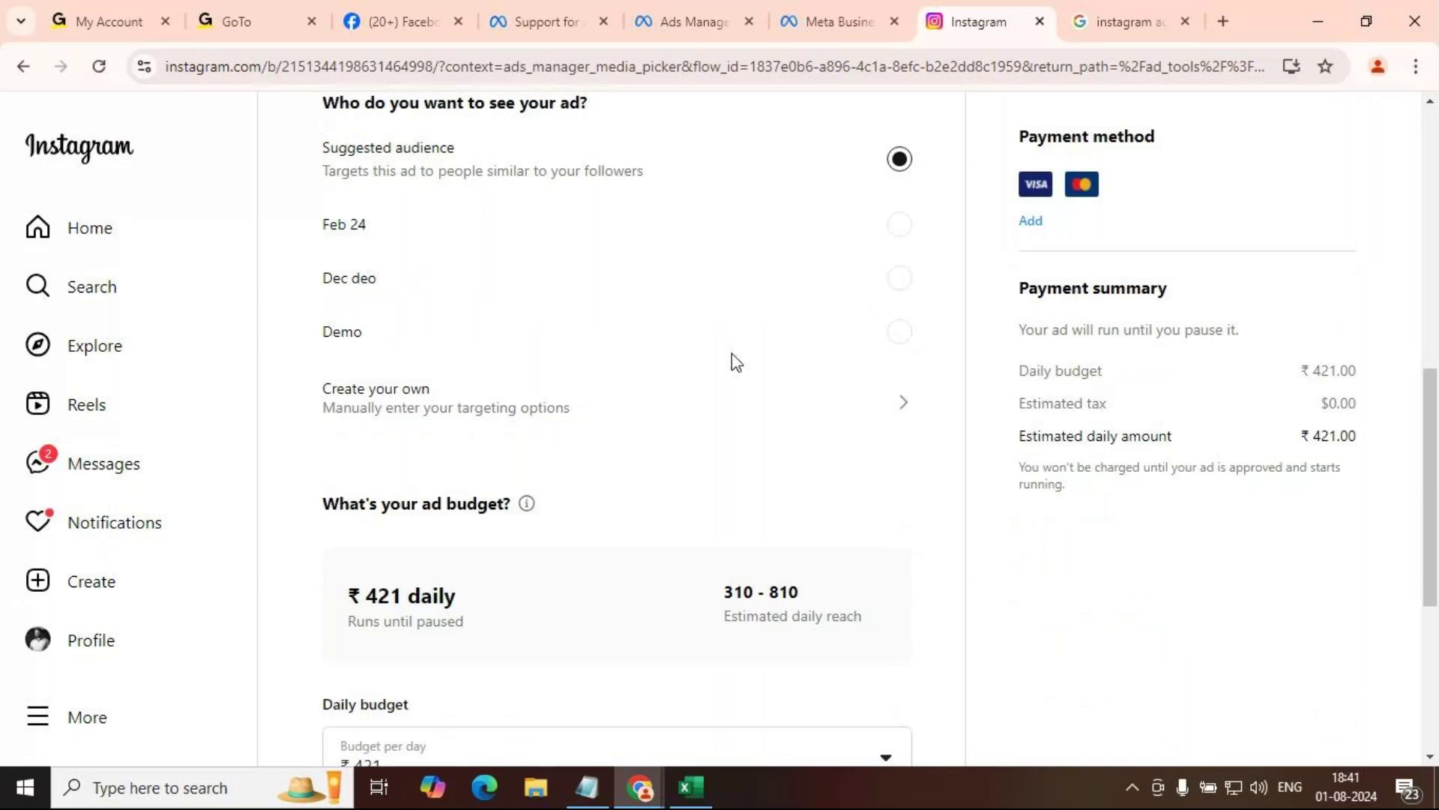
scroll(732, 353, up, 1)
drag(390, 208, 562, 208)
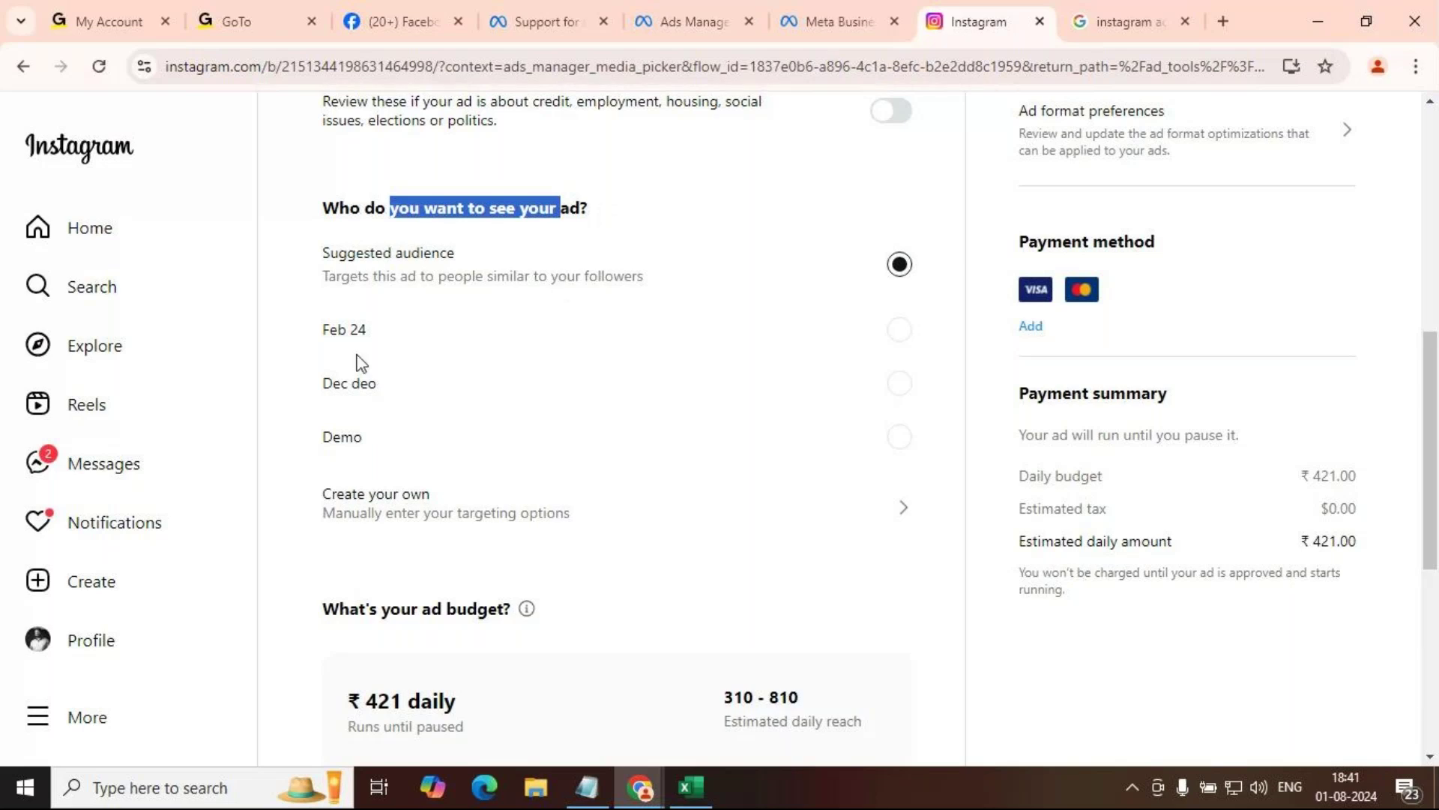
click(392, 341)
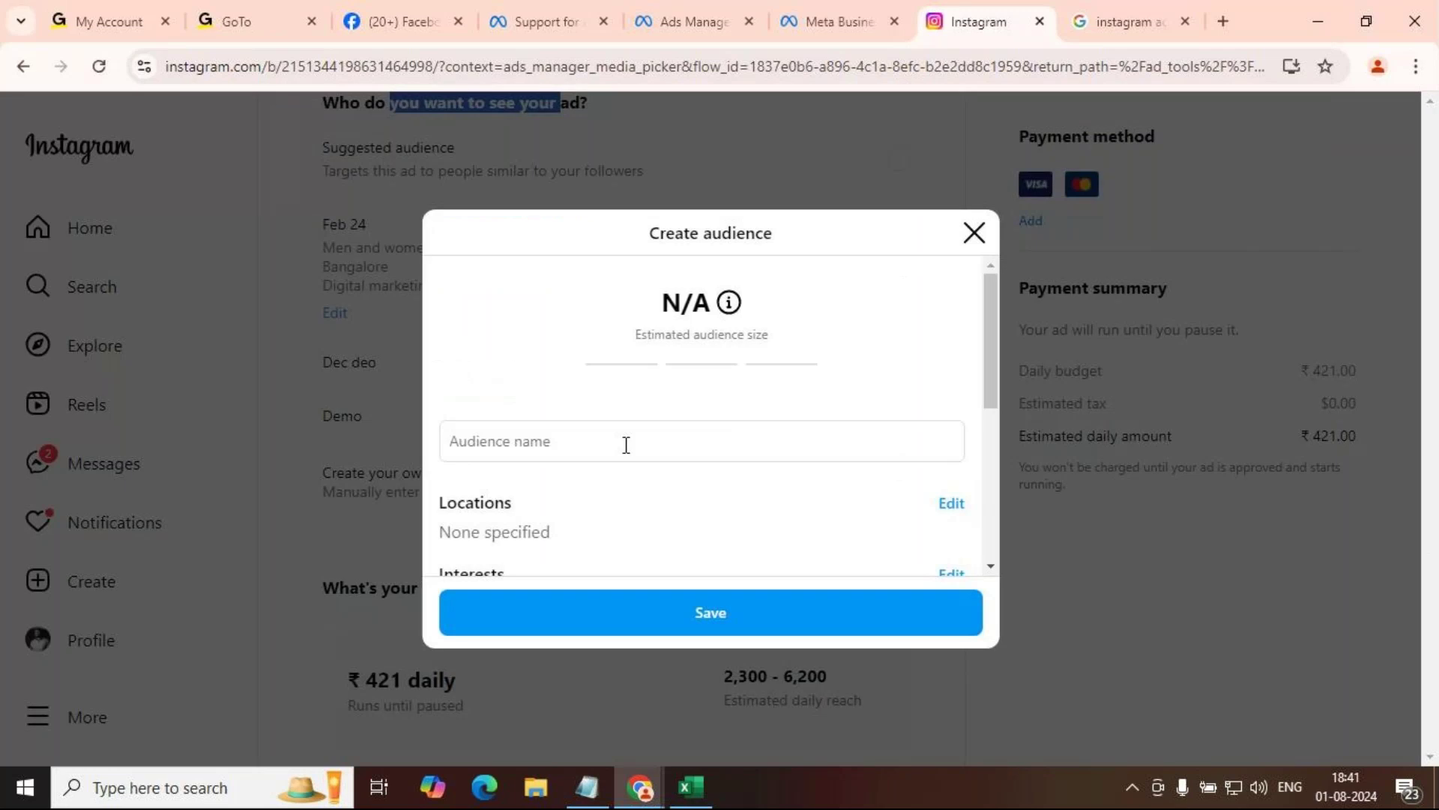
Step: Set the new audience's upper age limit to 50 and save, which prompts for a location
scroll(626, 445, down, 4)
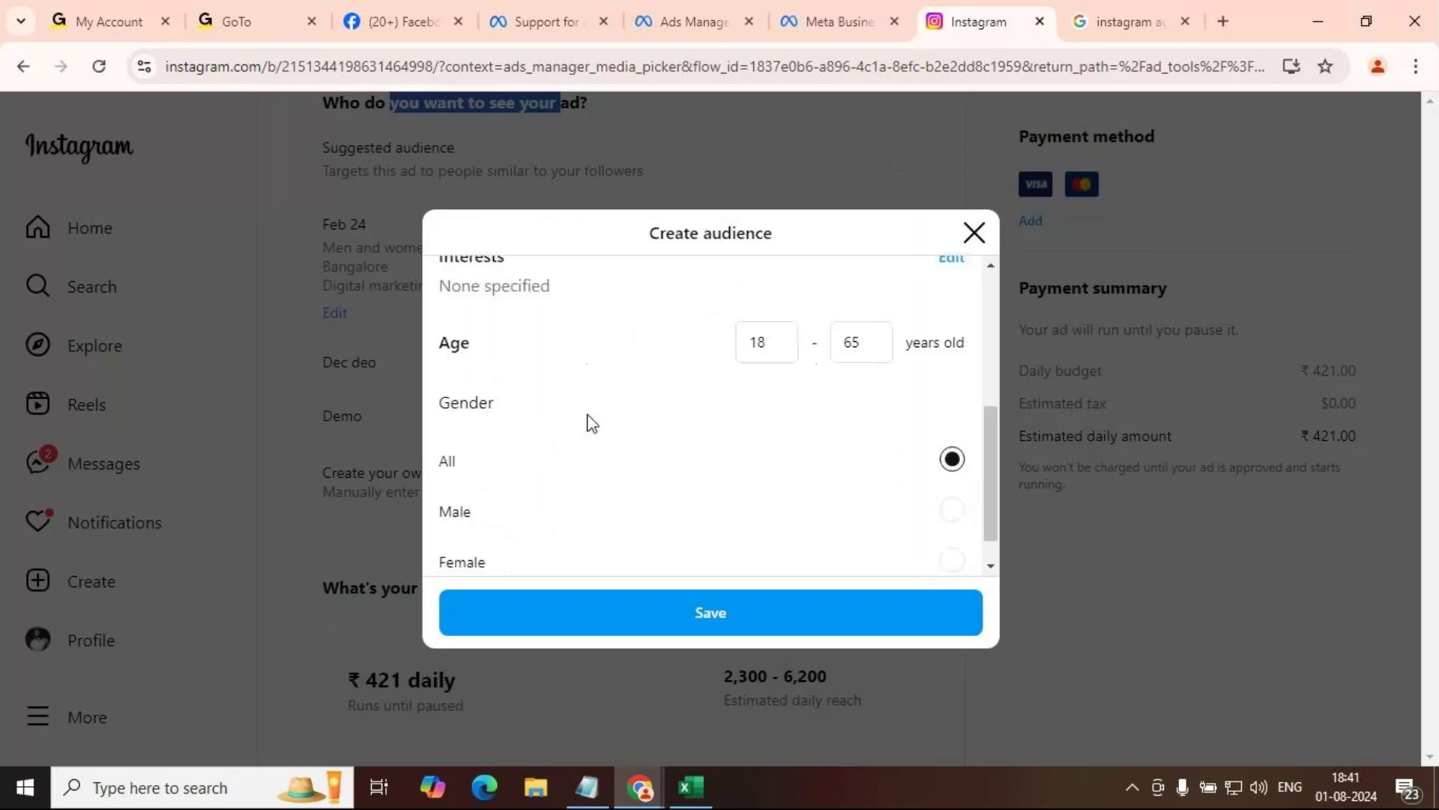
scroll(591, 423, down, 1)
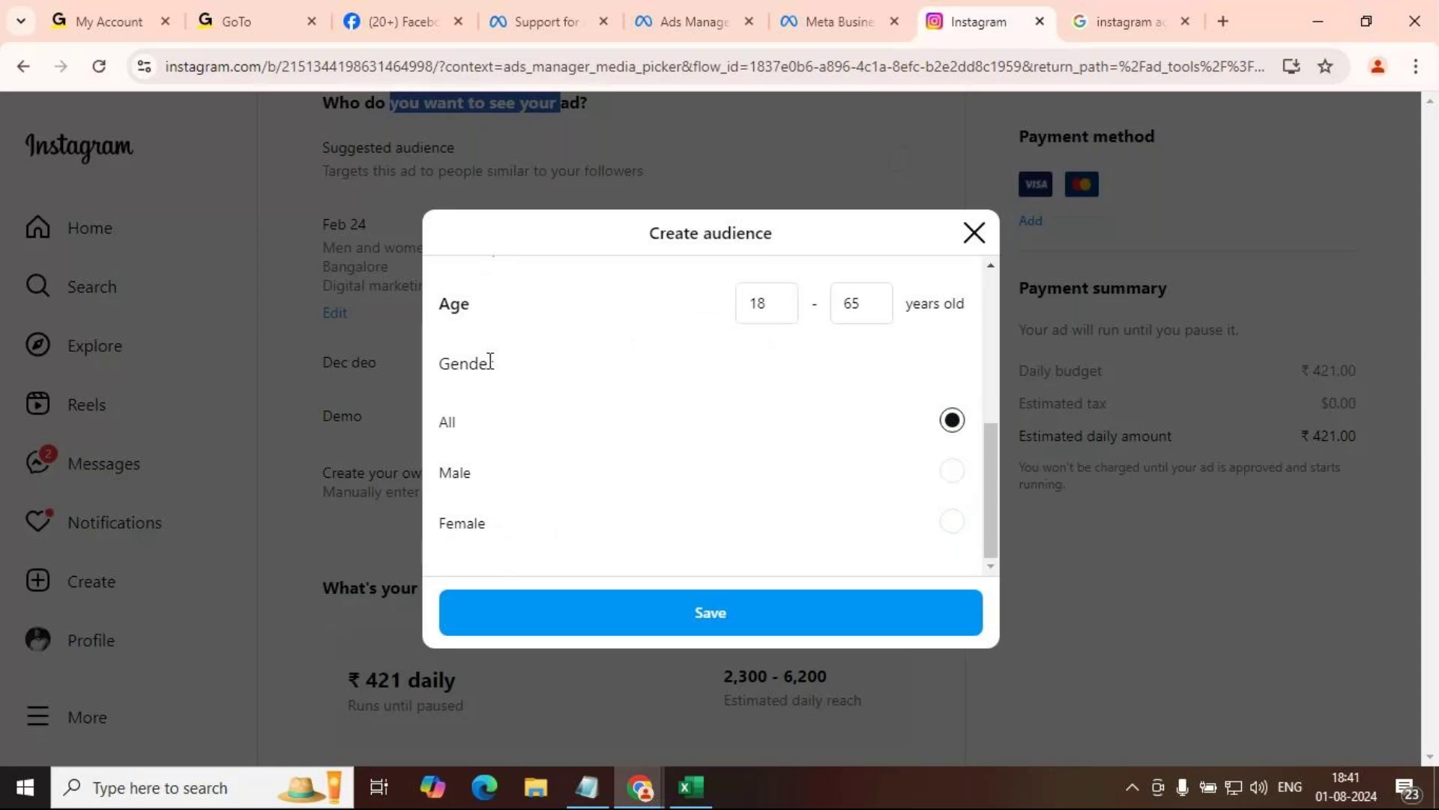
scroll(590, 443, up, 3)
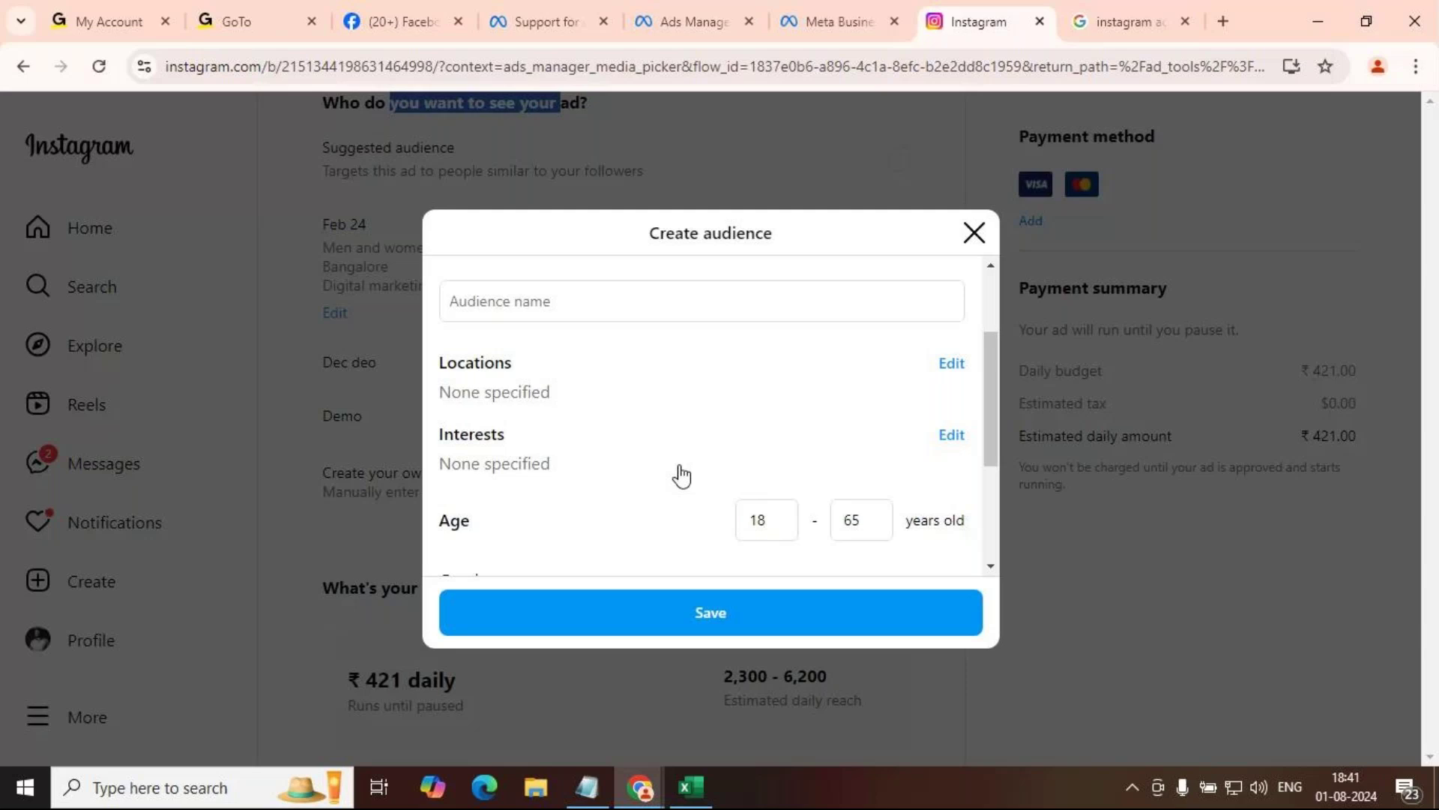
scroll(682, 475, down, 1)
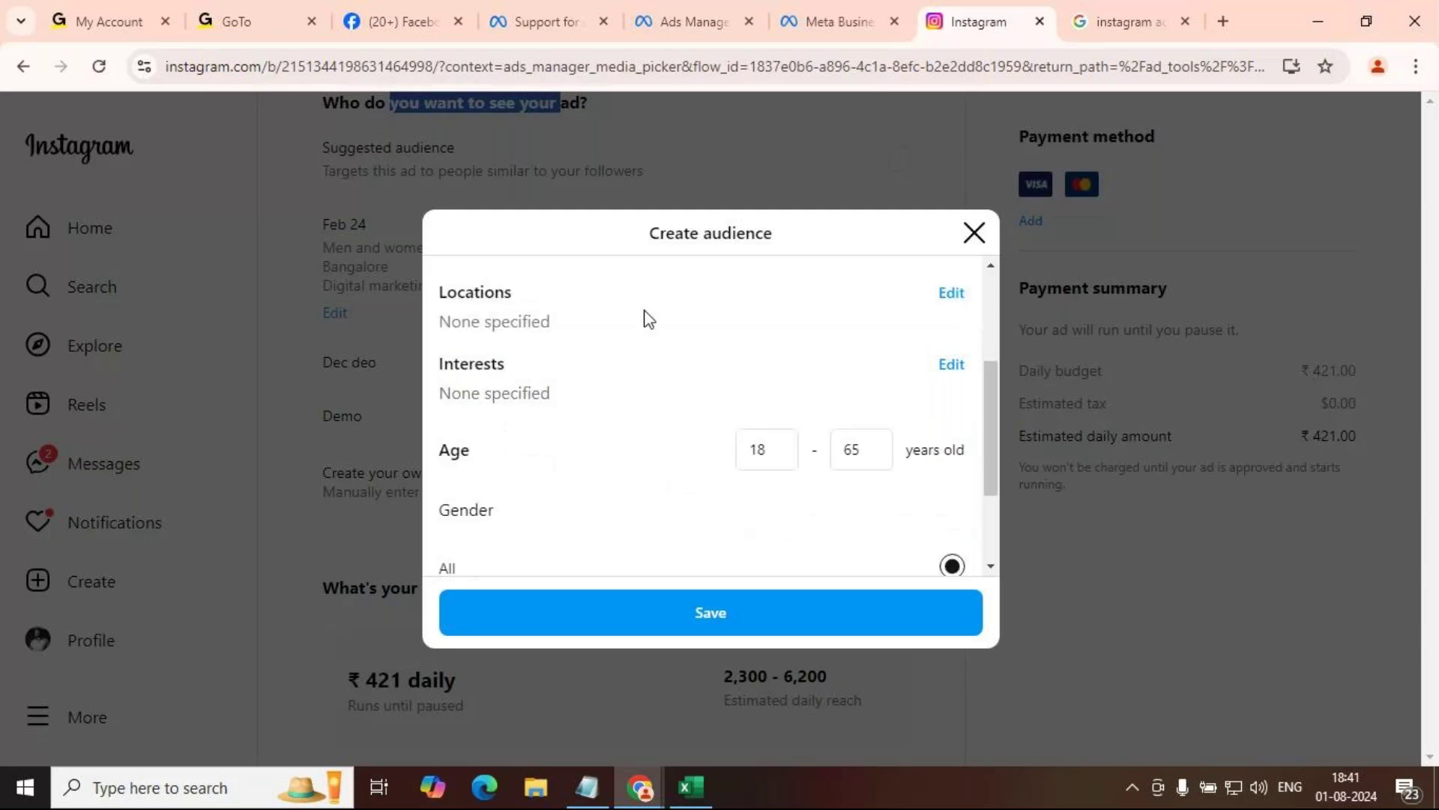
double_click(863, 449)
text(50)
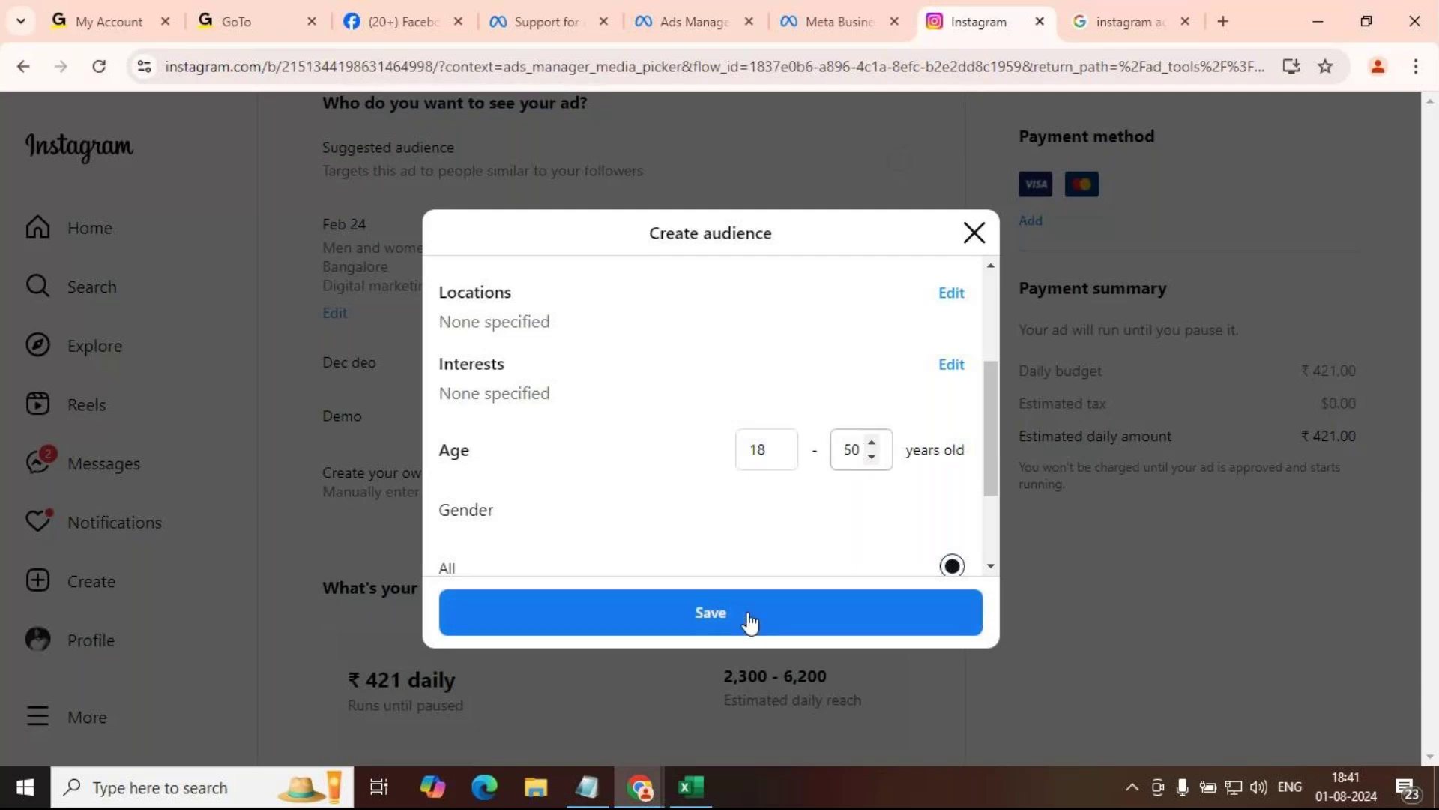
click(749, 621)
Step: Search 'bengalu', tick Bangalore, India, then return to the Create audience form
click(650, 479)
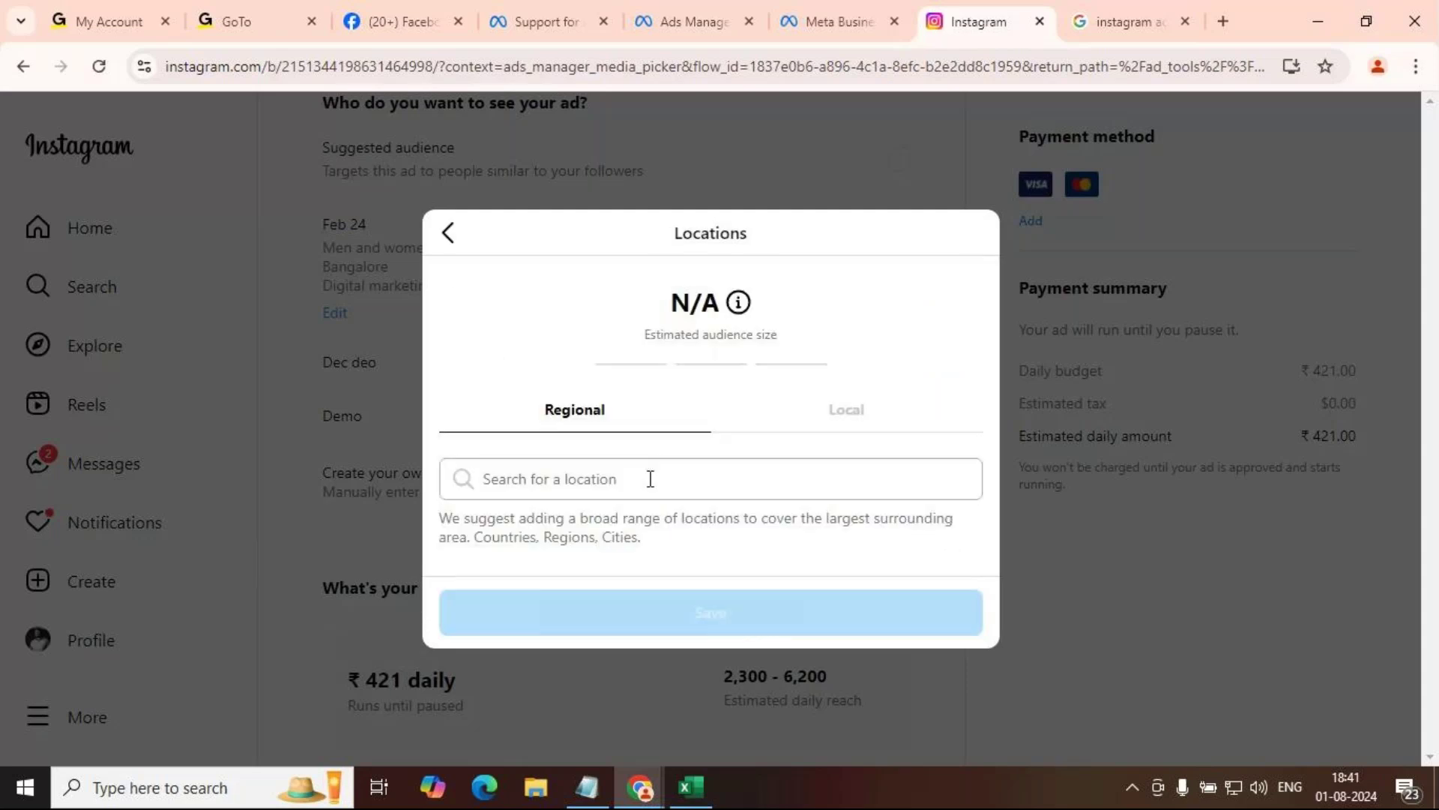
text(bengaur)
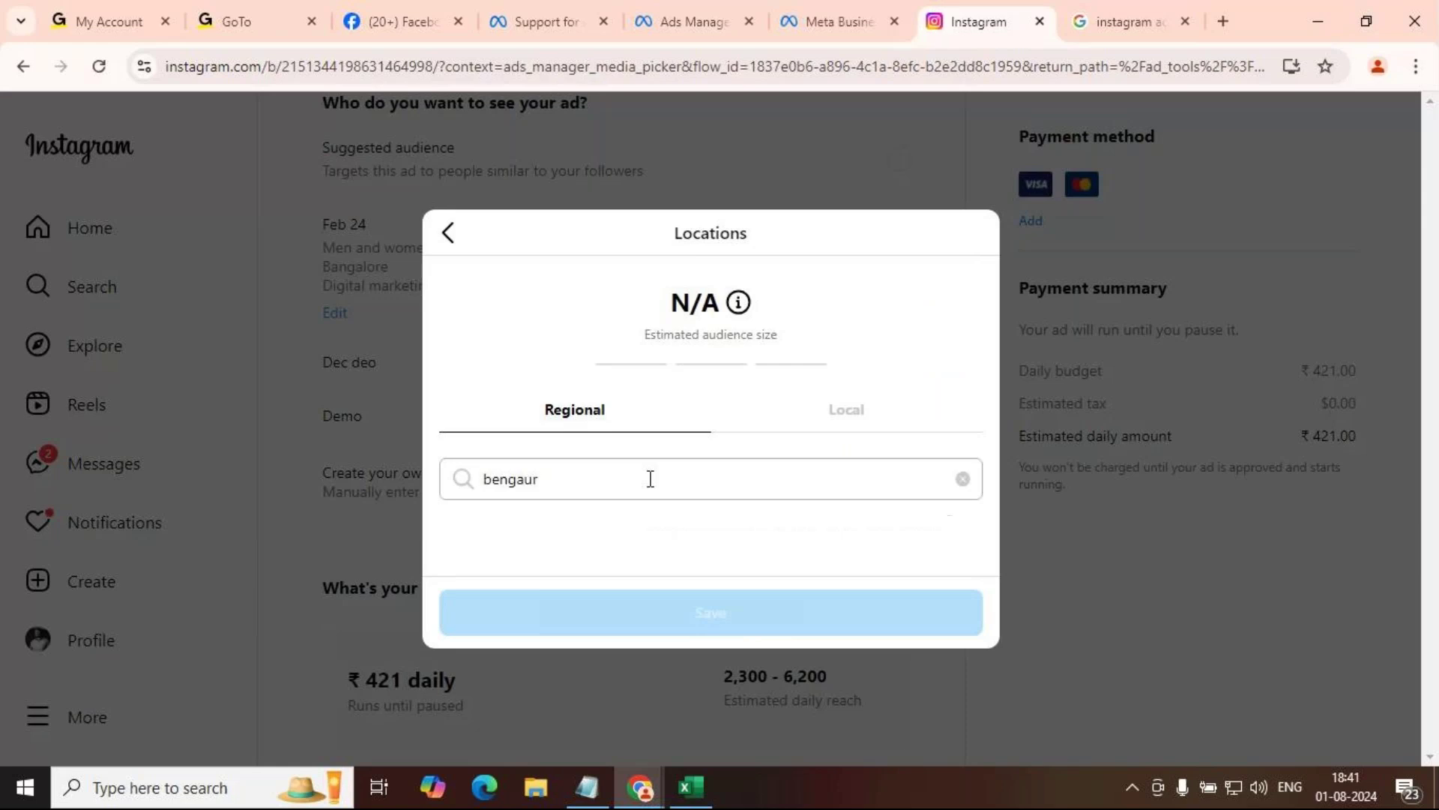
key(BackSpace)
key(BackSpace)
text(lu)
click(720, 525)
scroll(750, 457, down, 1)
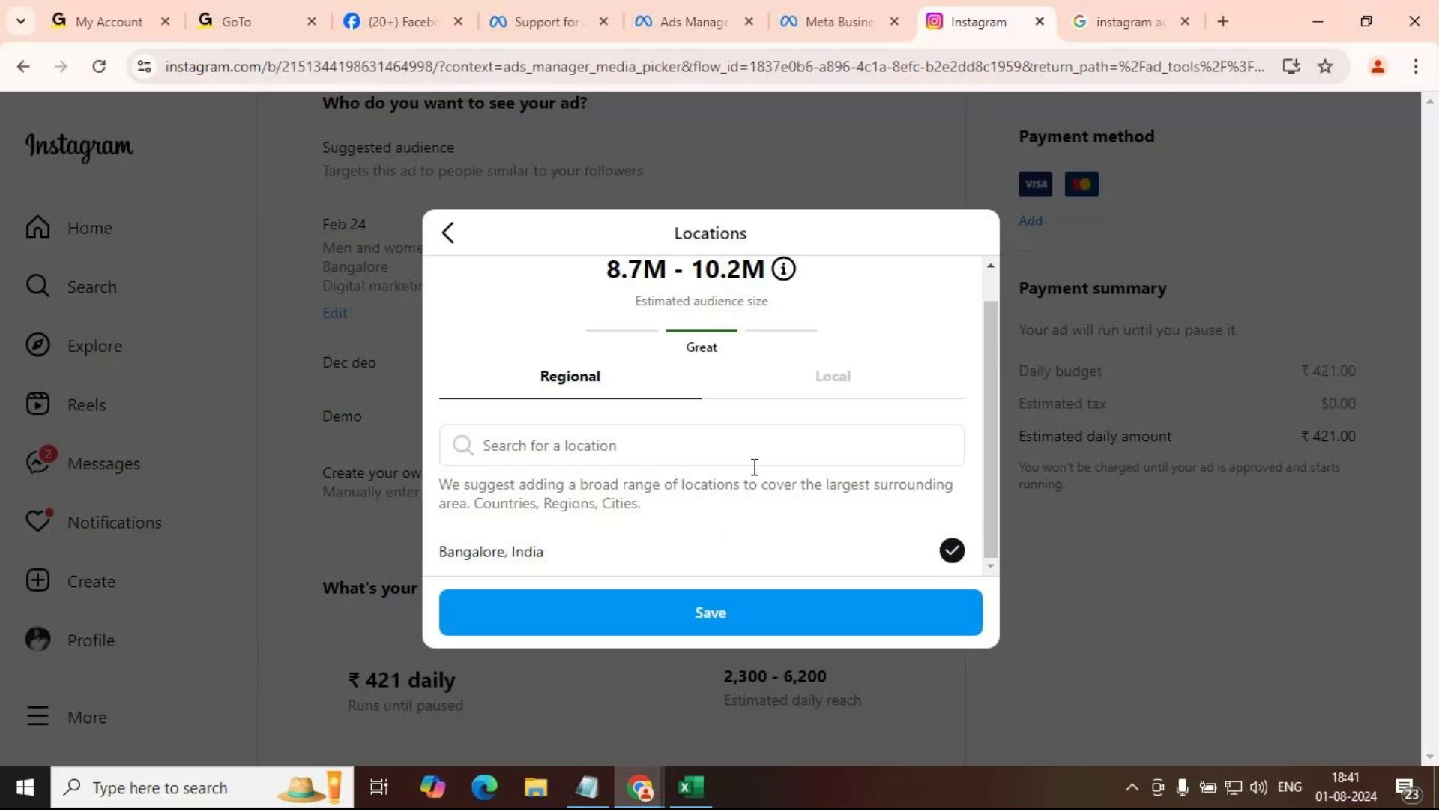
click(447, 234)
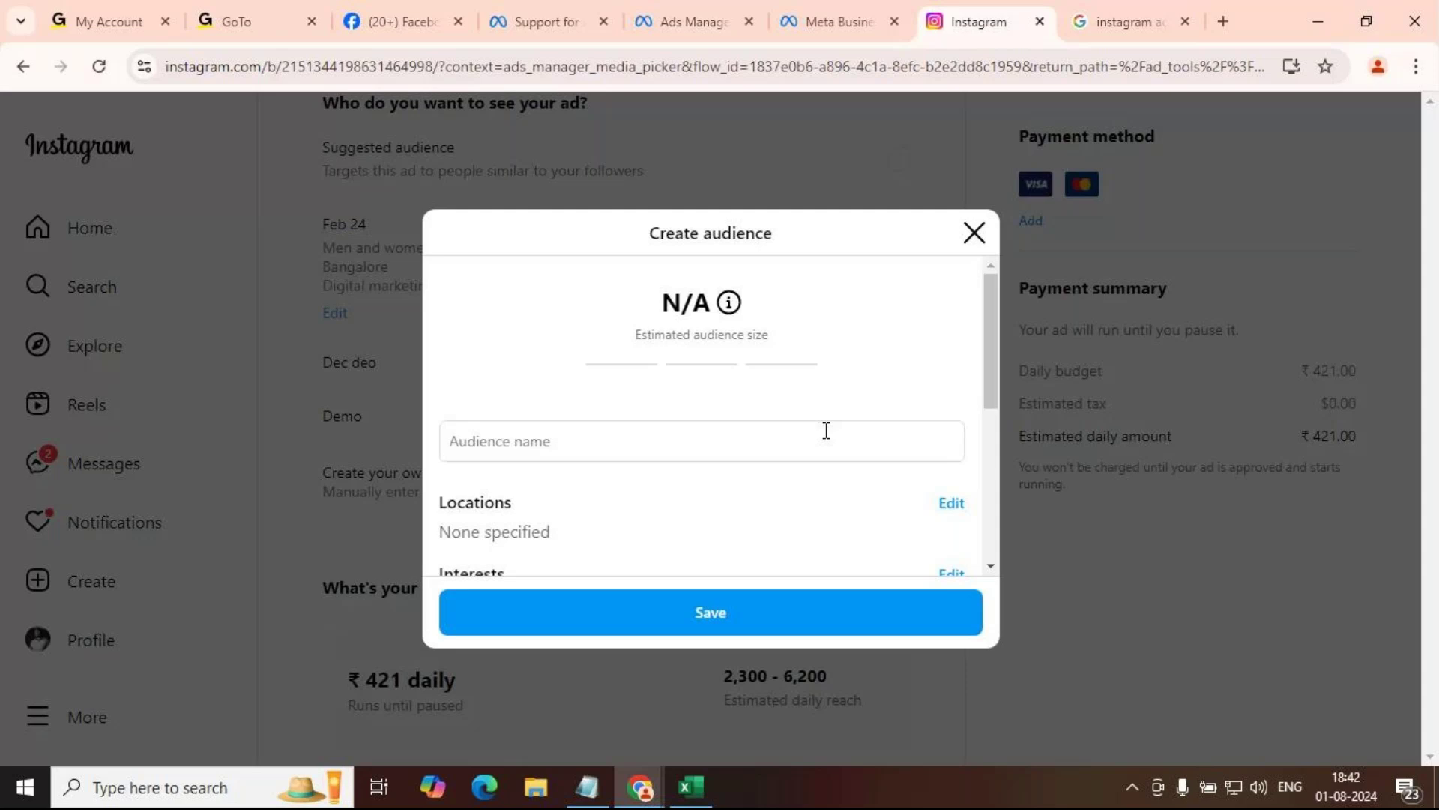
click(952, 573)
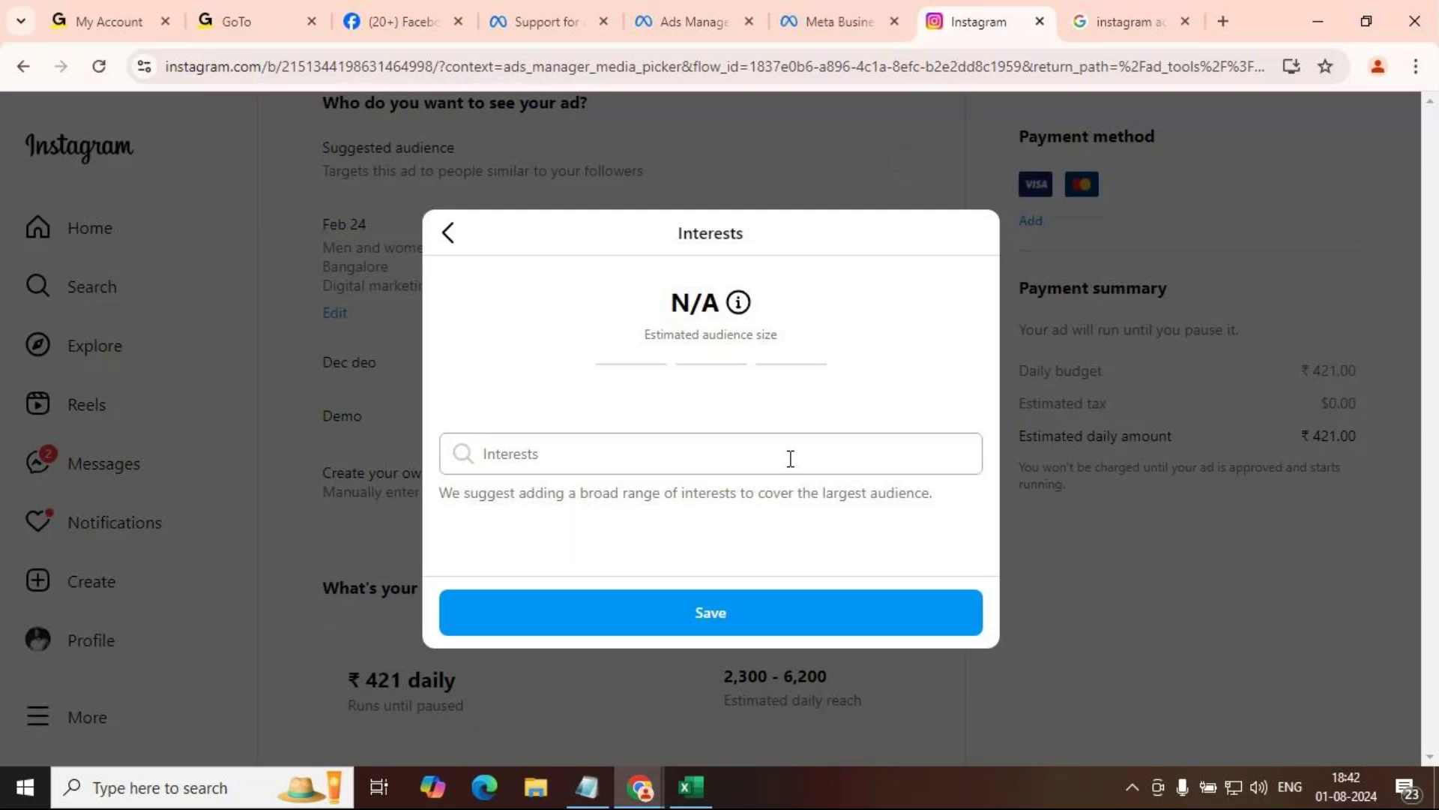
Step: Search 'student' and add Student, College and Bachelor's degree interests, then save
text(student)
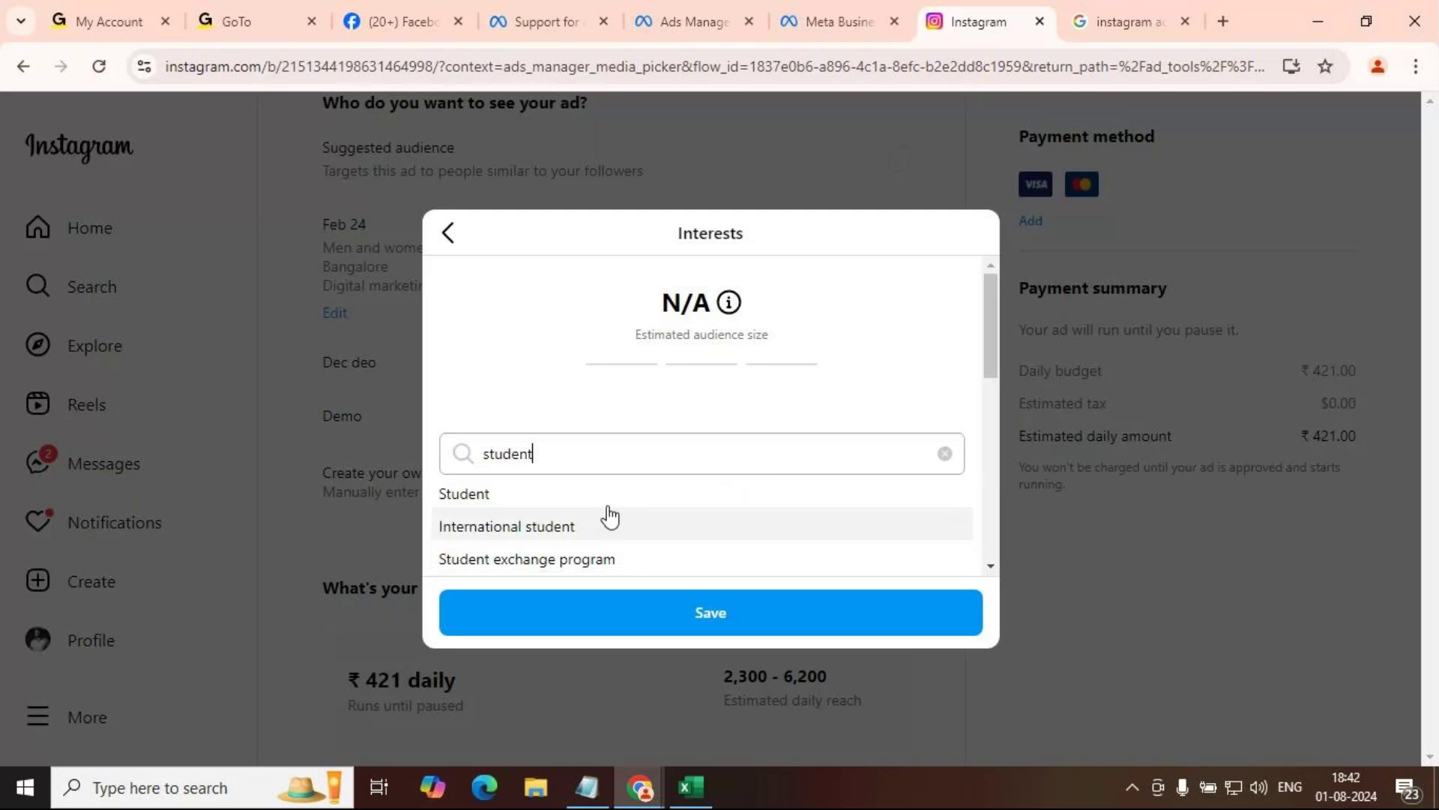
click(571, 505)
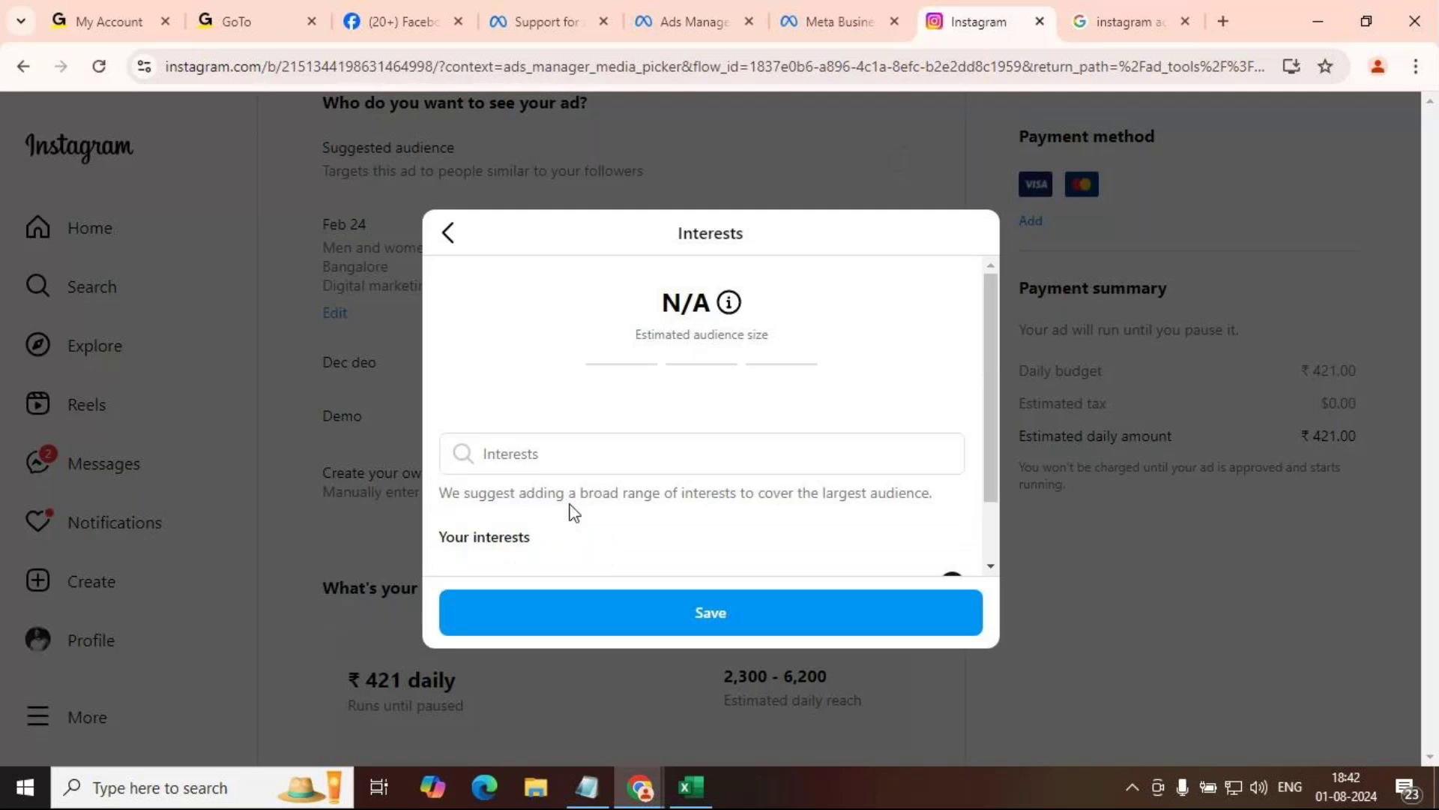
scroll(592, 369, down, 4)
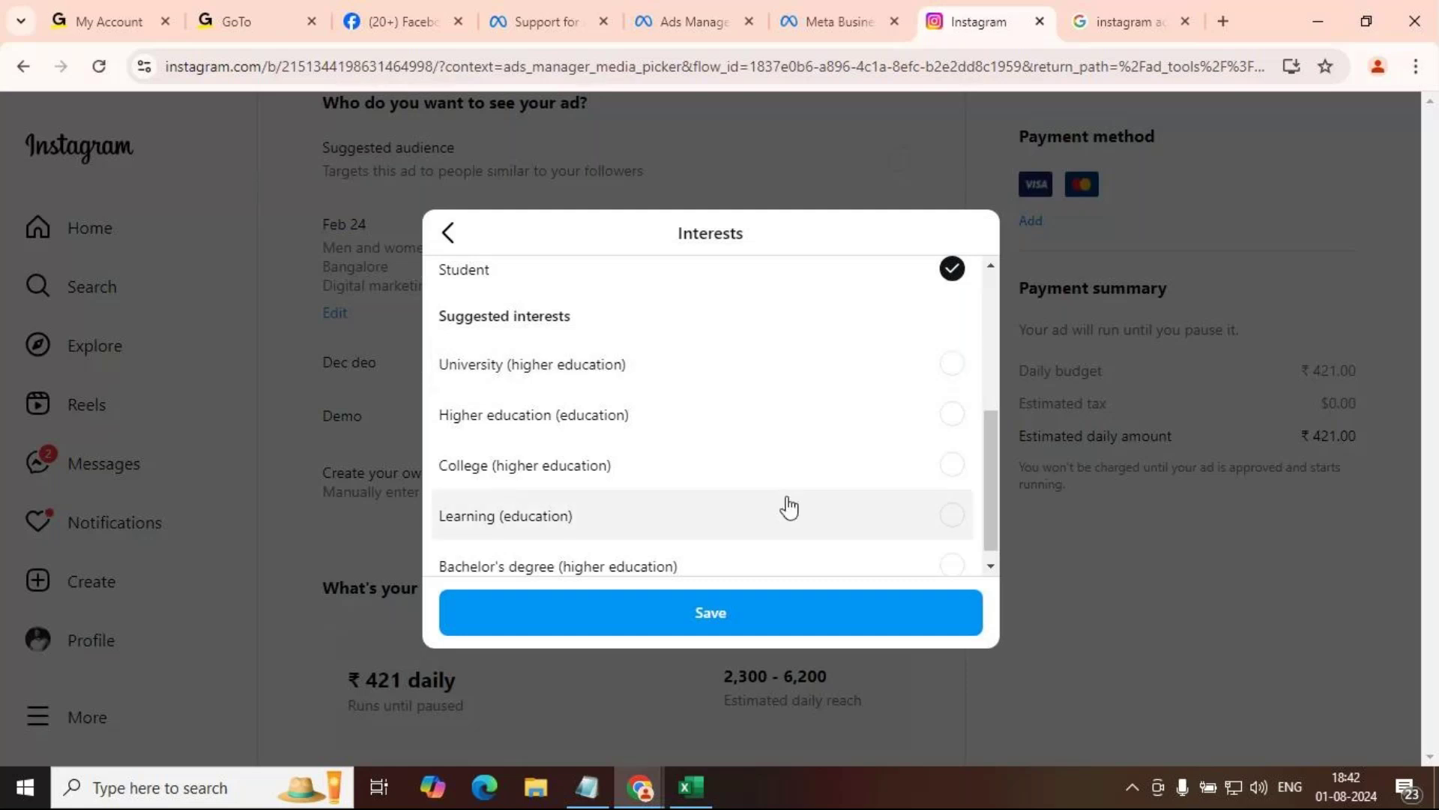
scroll(784, 491, down, 1)
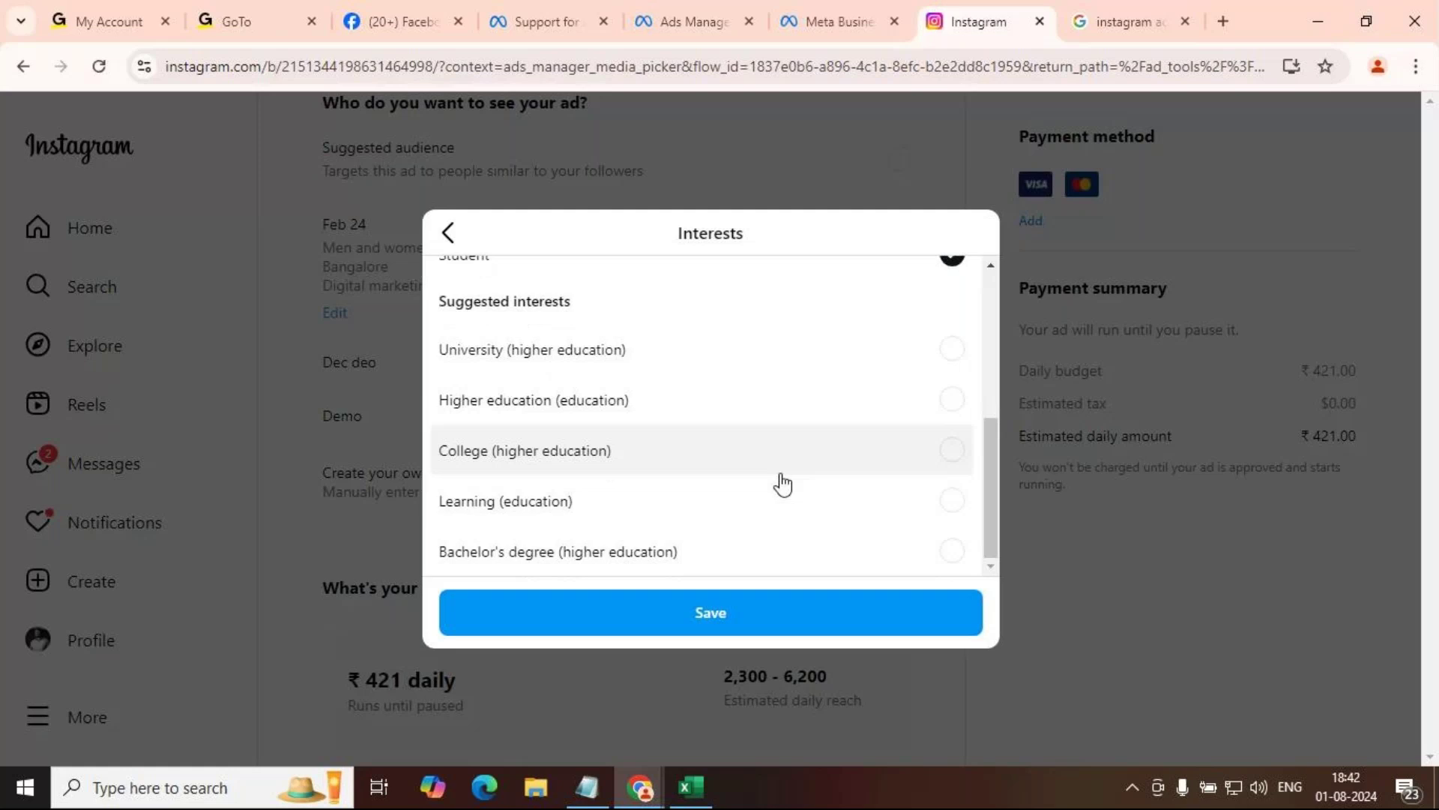
click(781, 473)
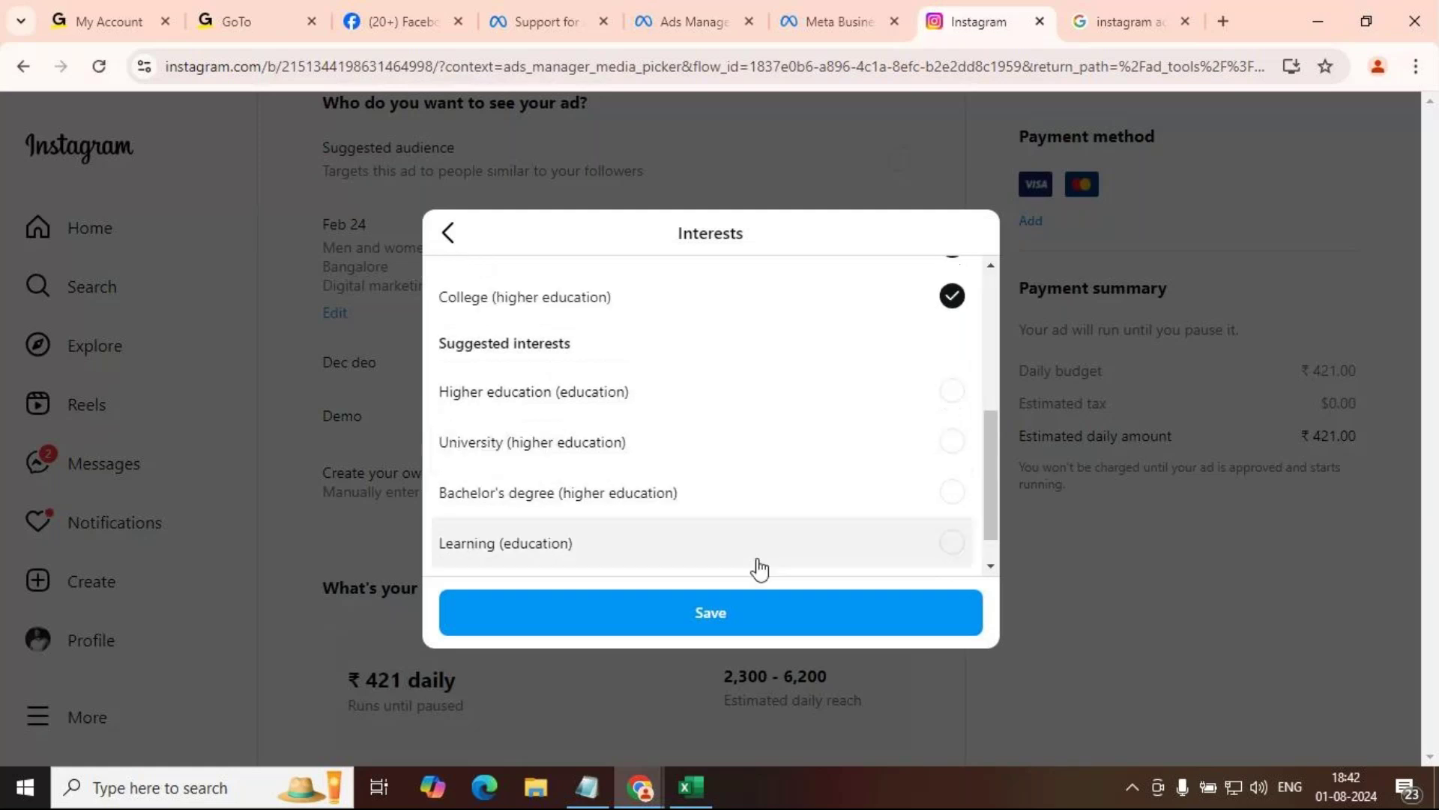
click(936, 503)
click(794, 617)
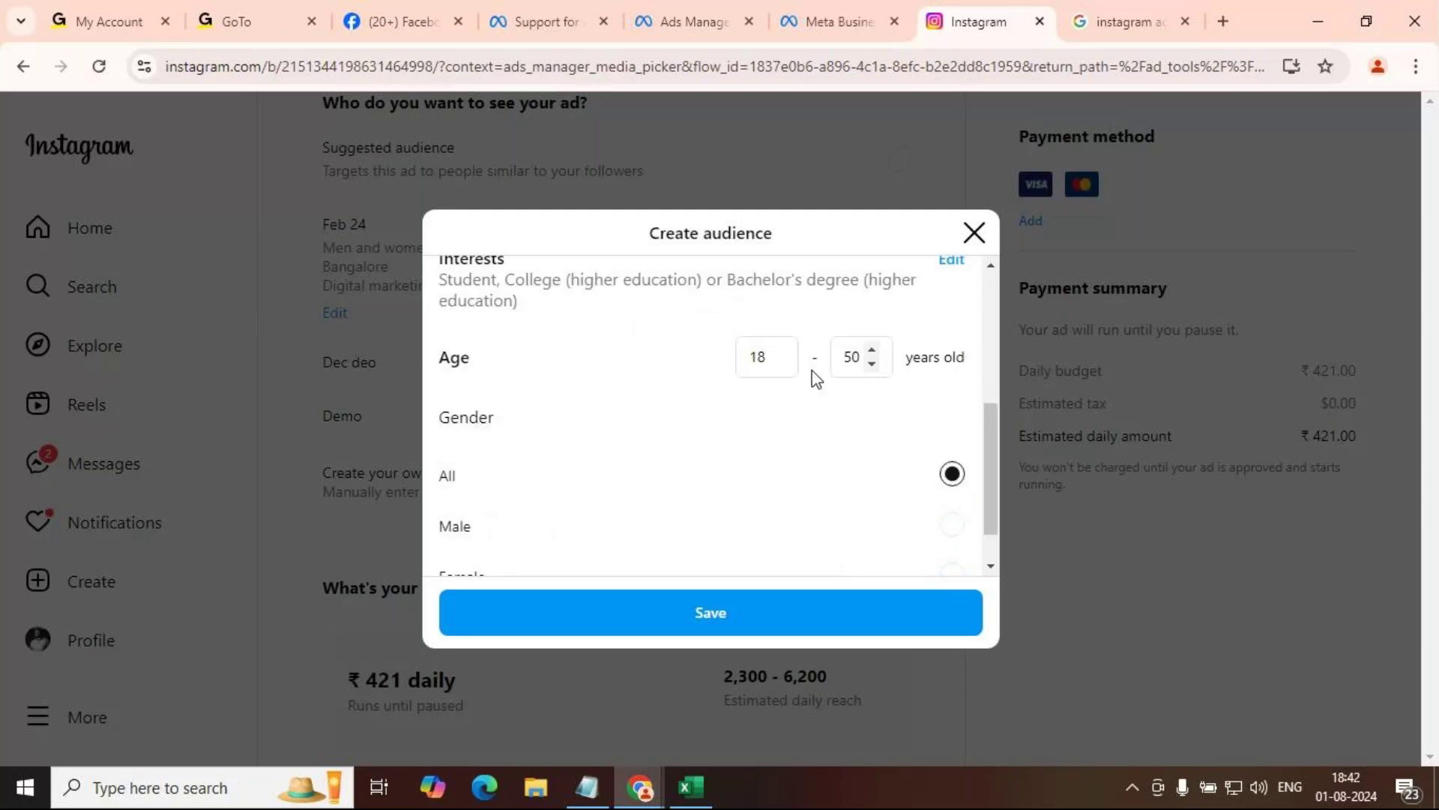
Step: Close the Create audience form unsaved, reopen and dismiss it with Esc, then open a fresh one
scroll(891, 429, down, 1)
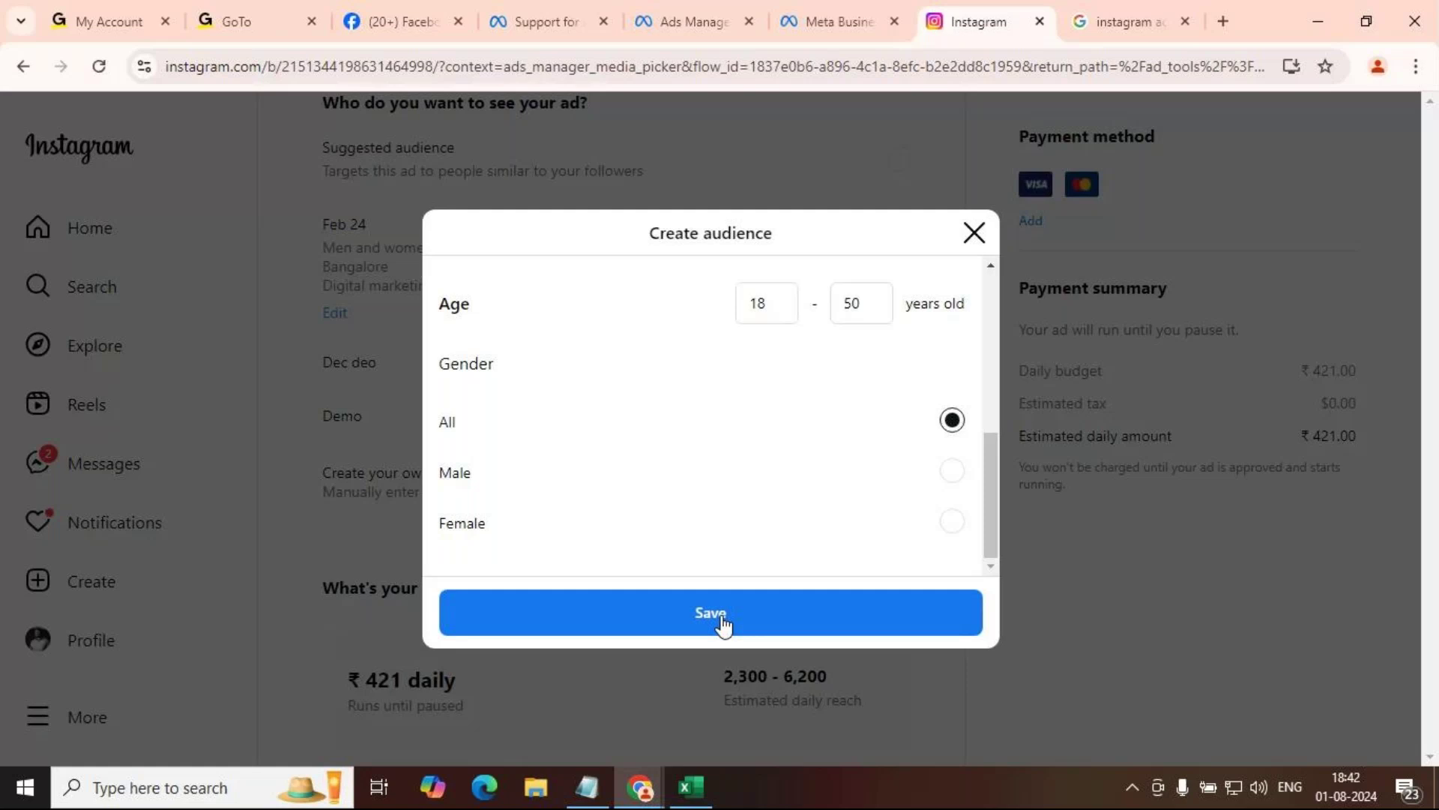
click(973, 234)
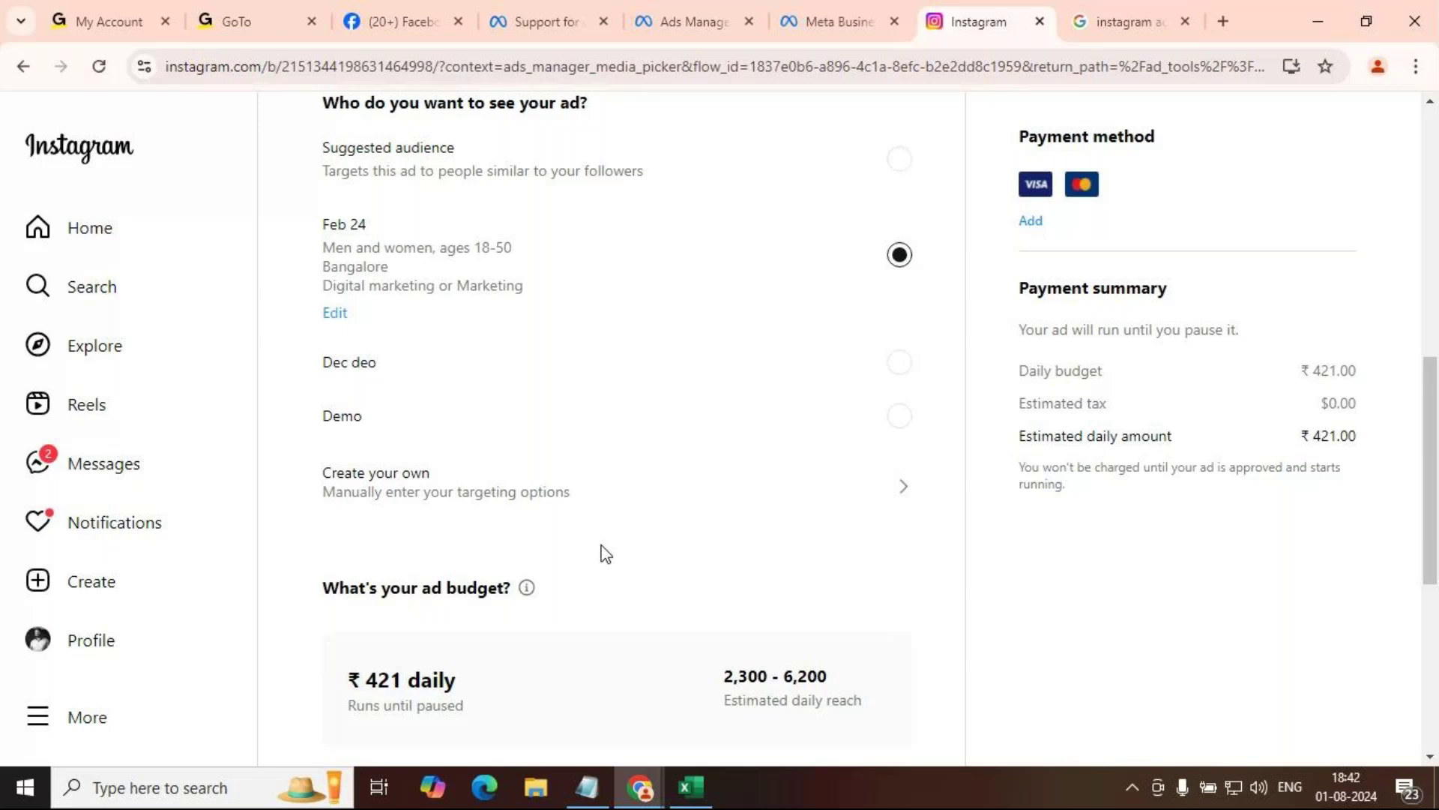
scroll(606, 554, down, 3)
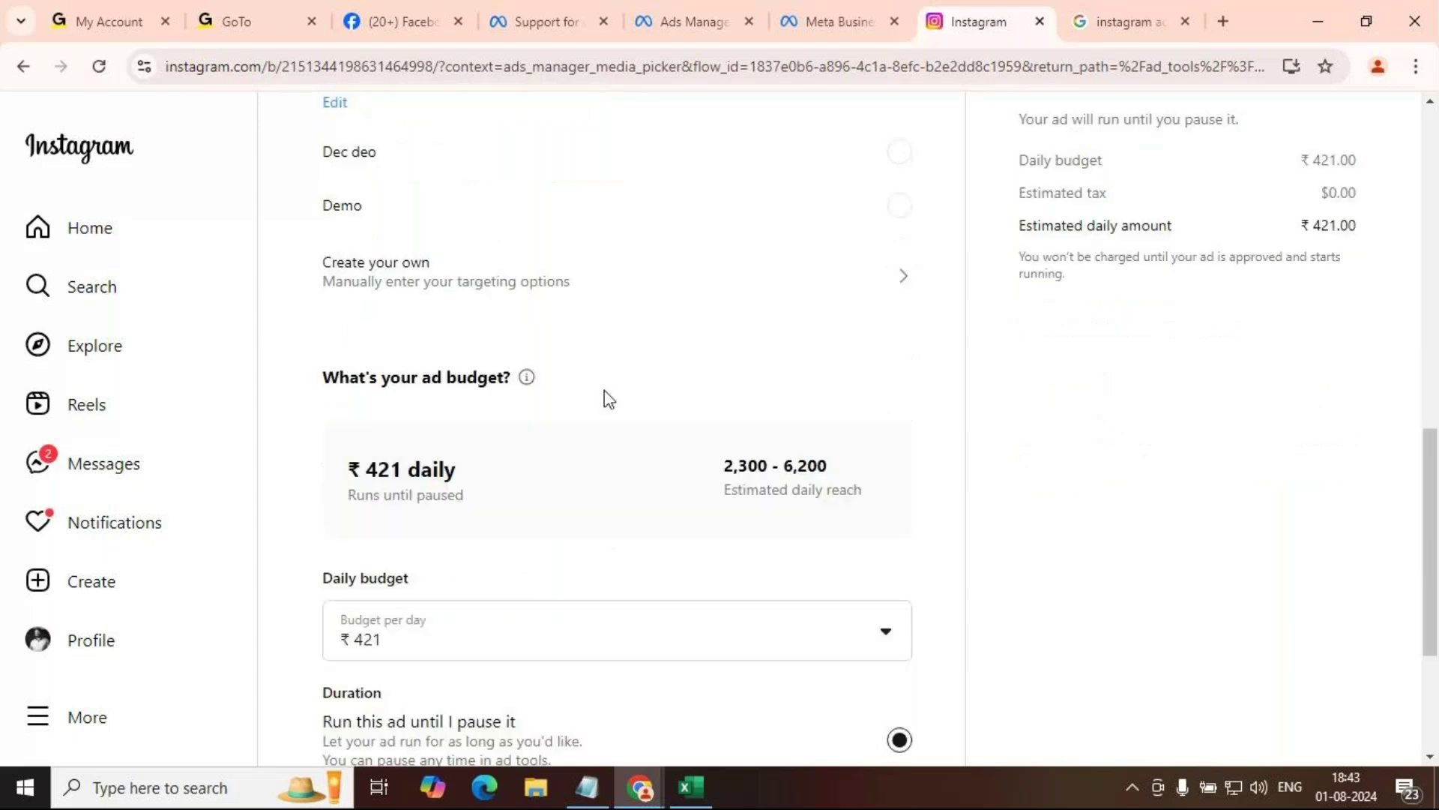
scroll(527, 514, up, 3)
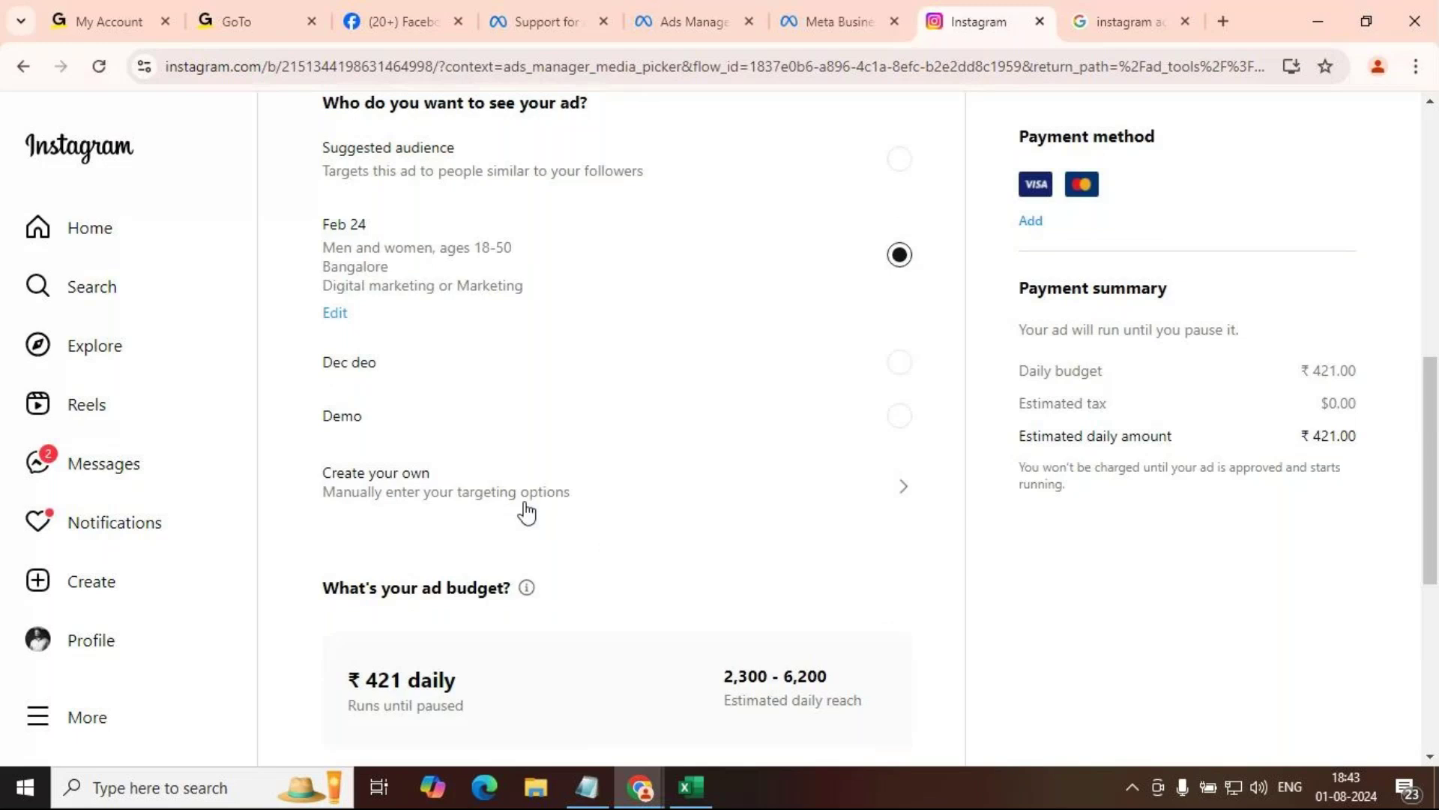
click(527, 512)
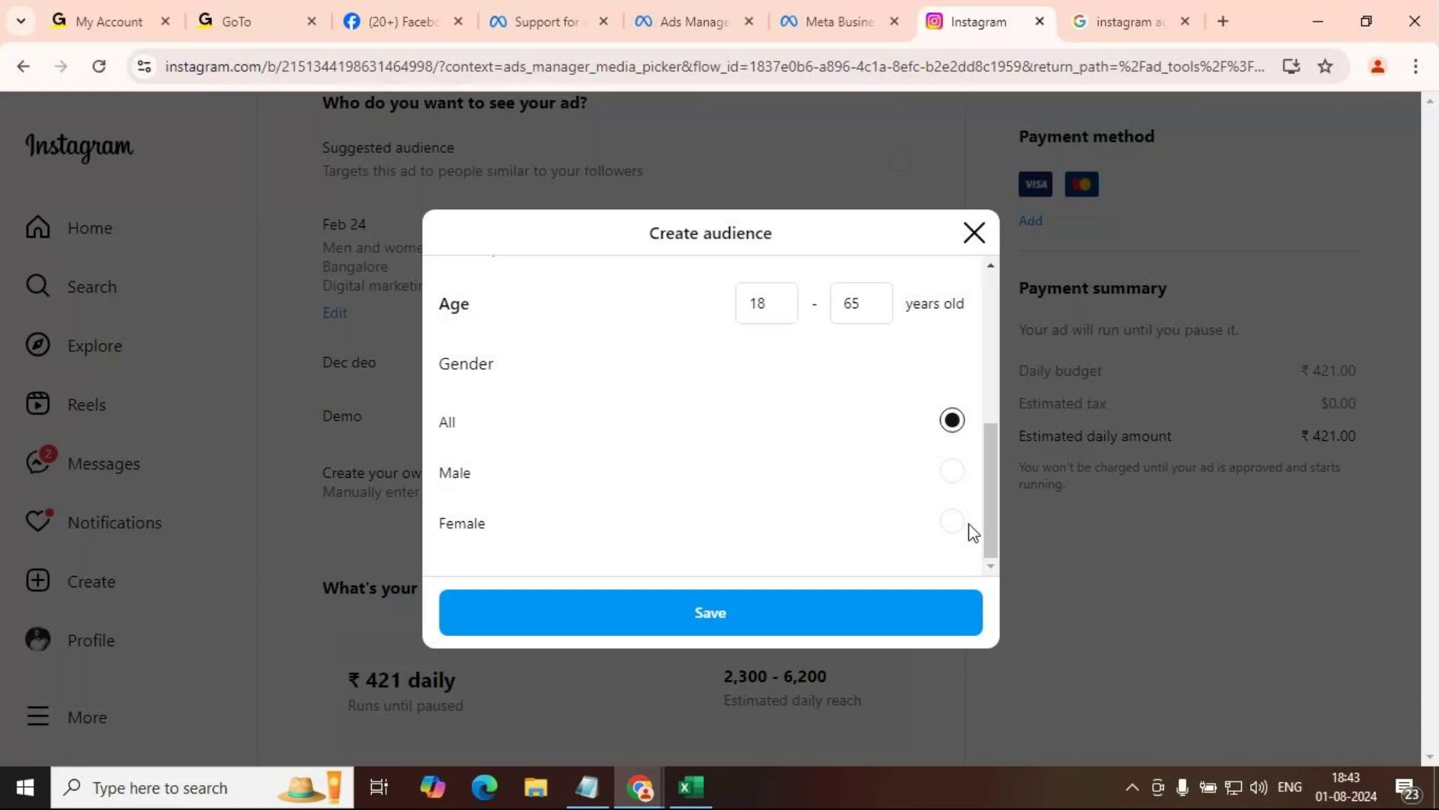
key(Escape)
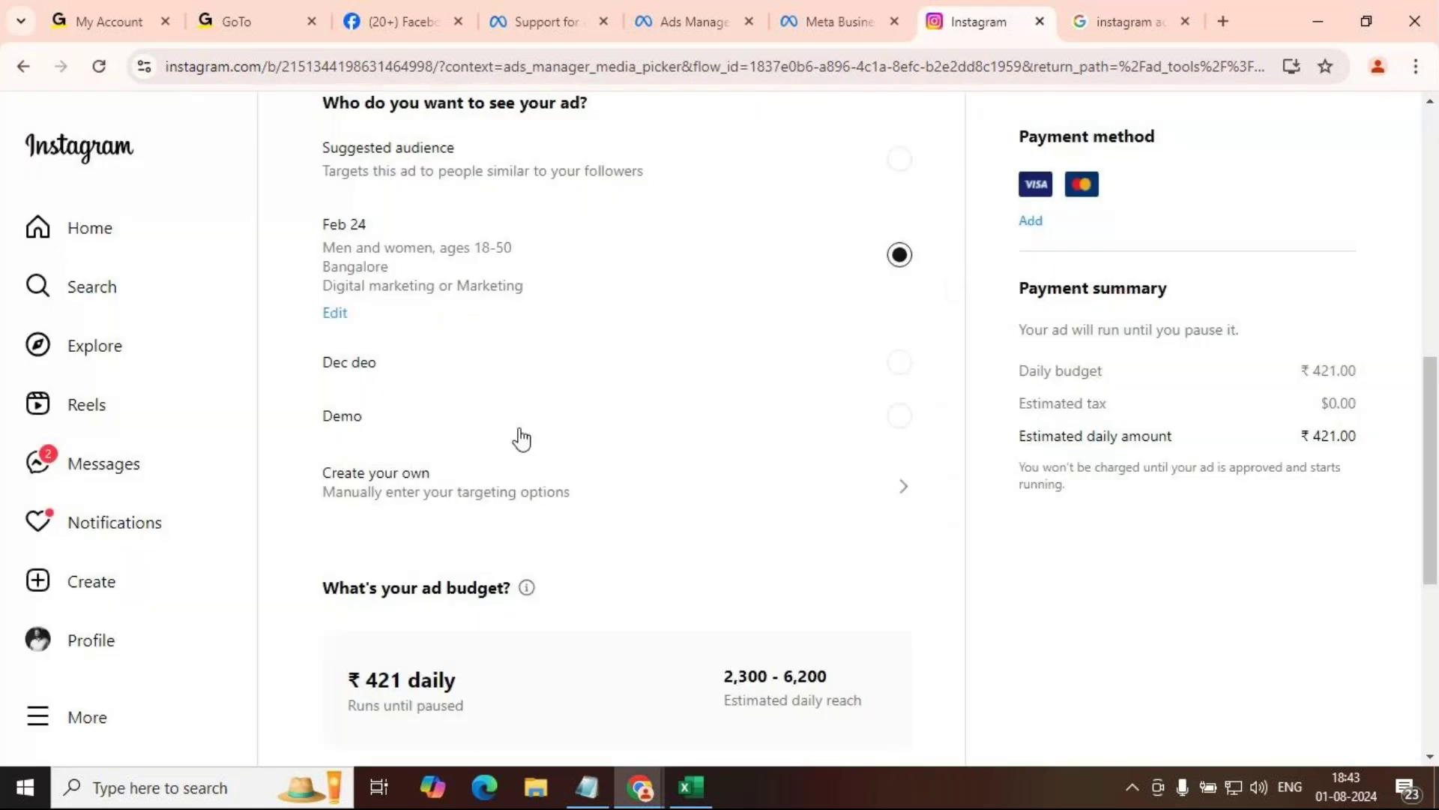
scroll(521, 439, up, 3)
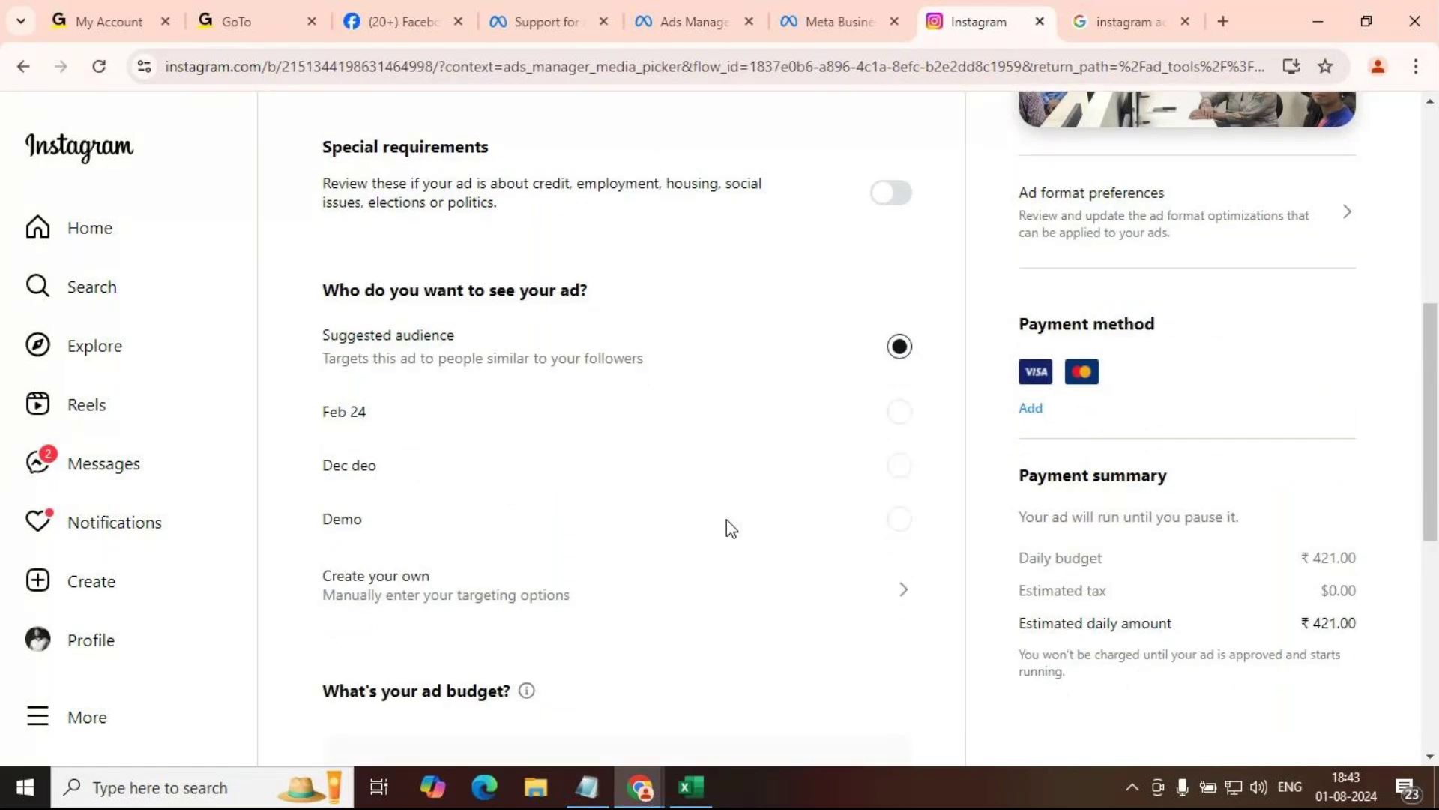
click(697, 584)
Step: Type 'Di' as the audience name, clear it, and close the Create audience form unsaved
click(643, 444)
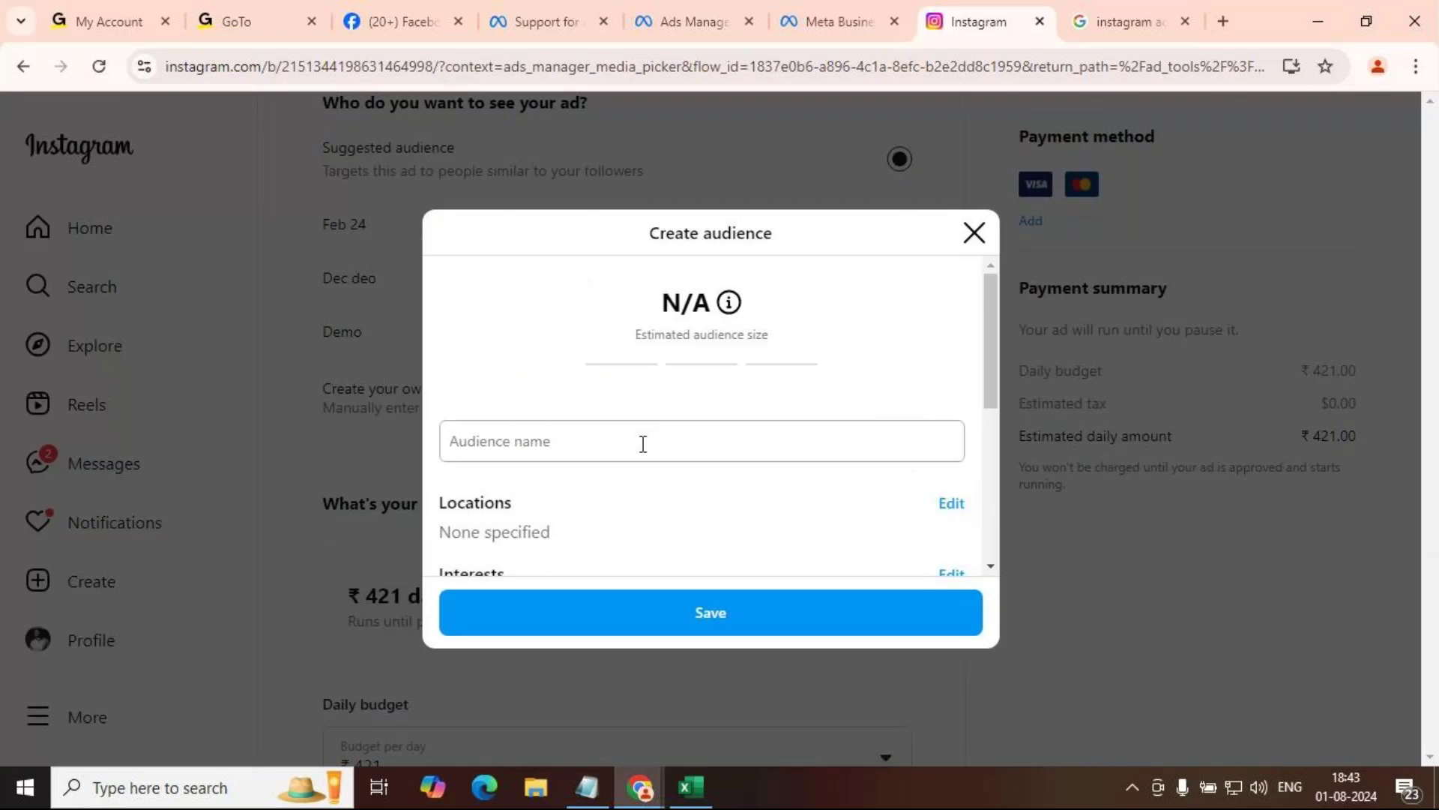
text(Di)
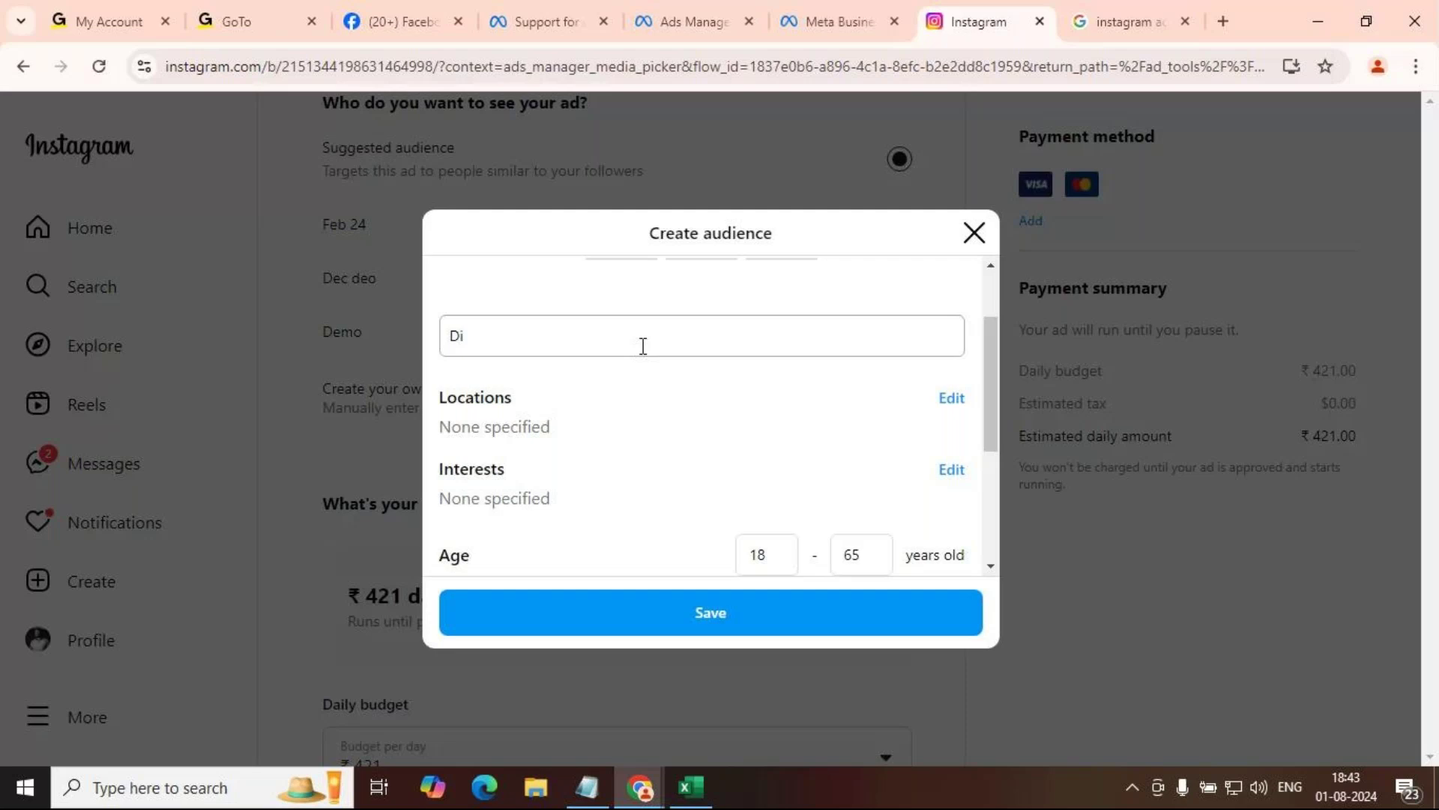
scroll(733, 385, up, 2)
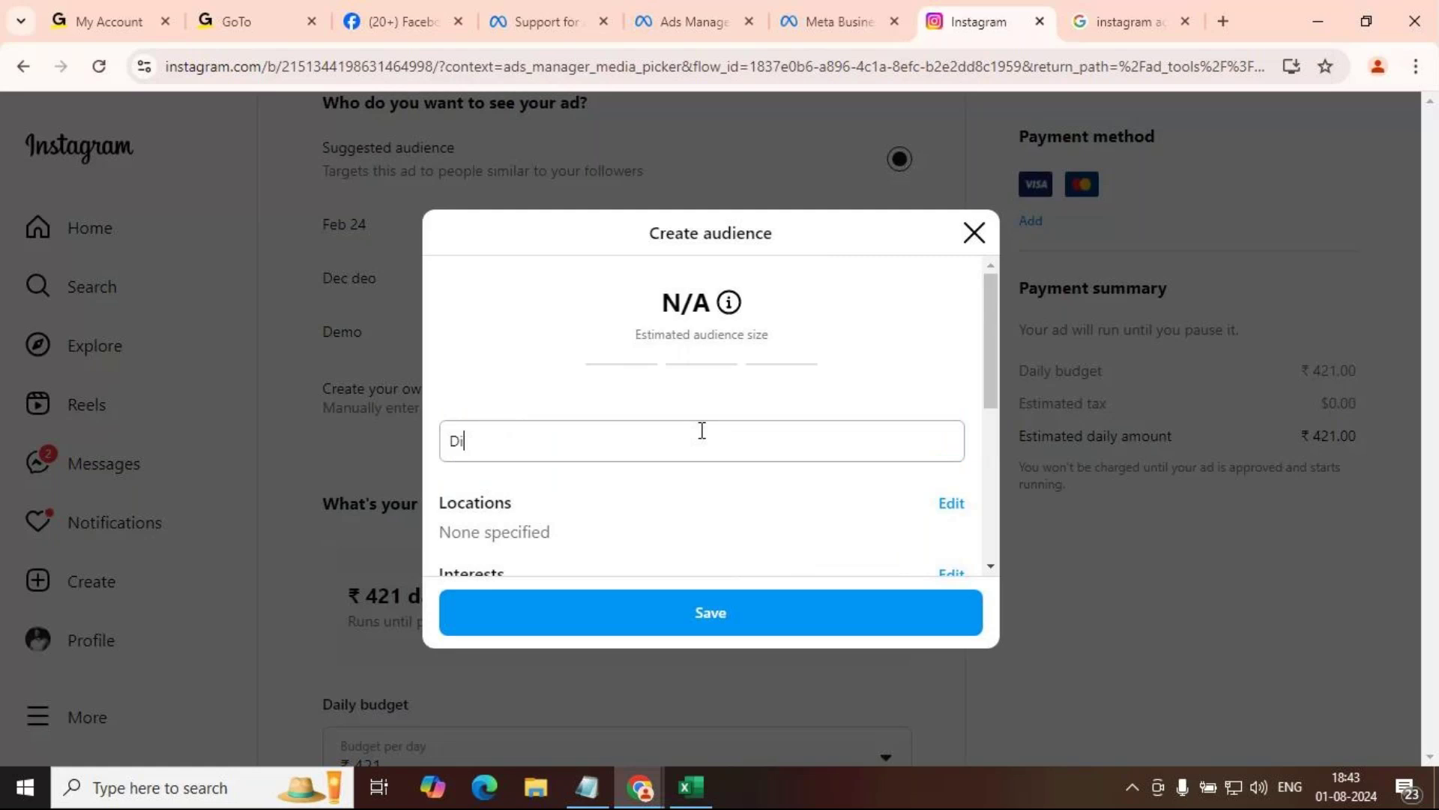
key(BackSpace)
key(BackSpace)
text(DI)
key(BackSpace)
click(976, 231)
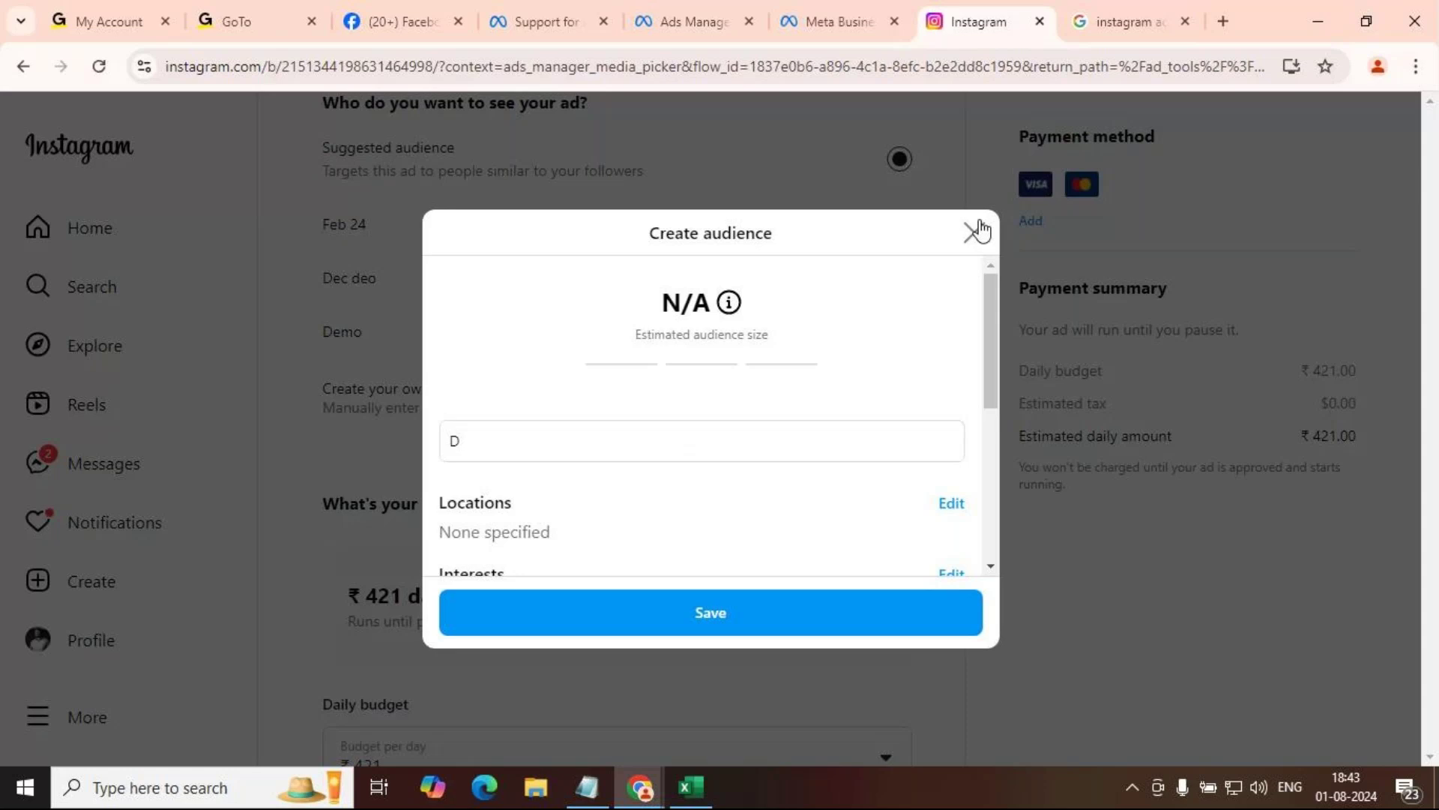
click(977, 231)
scroll(978, 232, down, 3)
drag(369, 292, 498, 292)
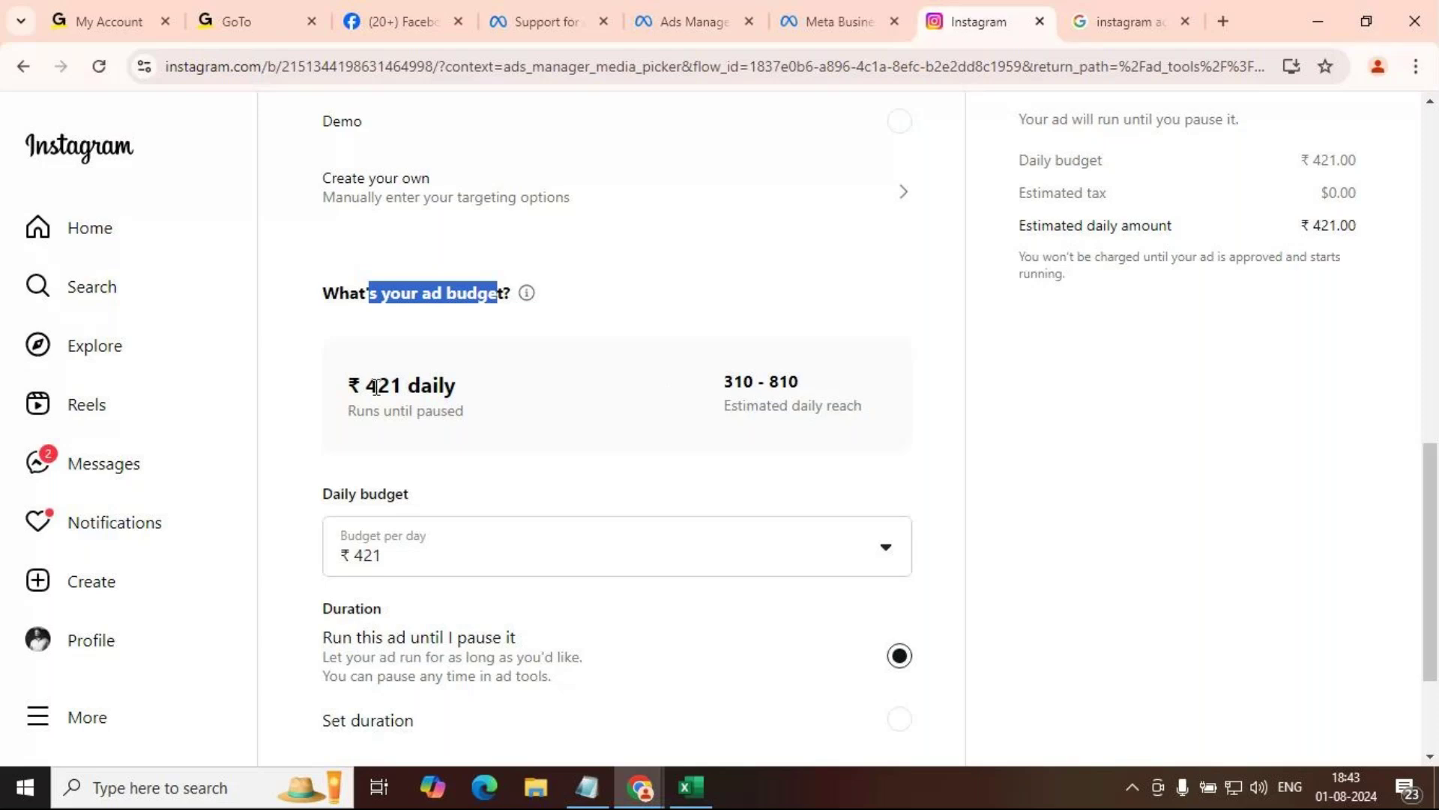
Step: Change the daily budget from ₹421 to ₹505
drag(377, 386, 421, 386)
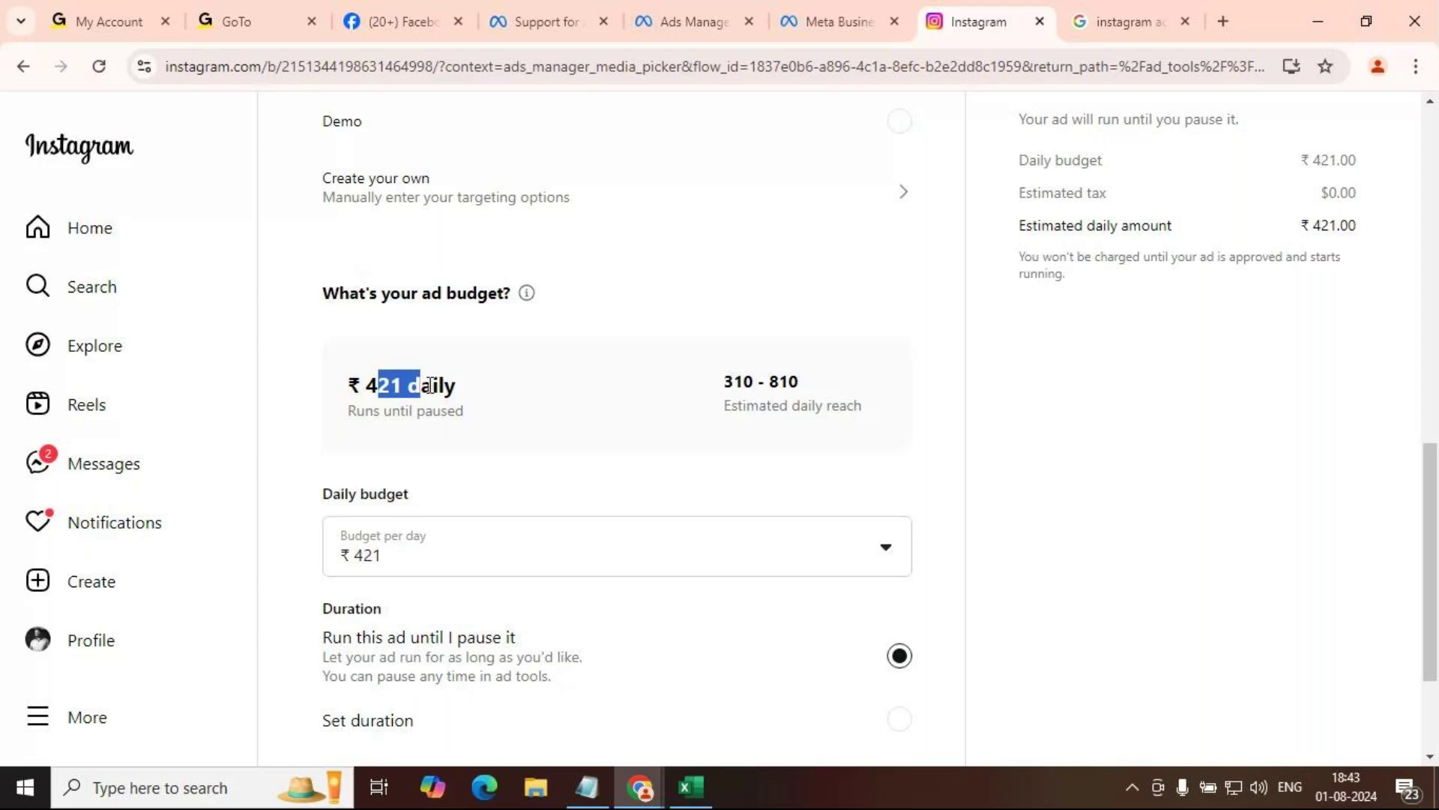
drag(768, 381, 823, 405)
scroll(555, 524, down, 2)
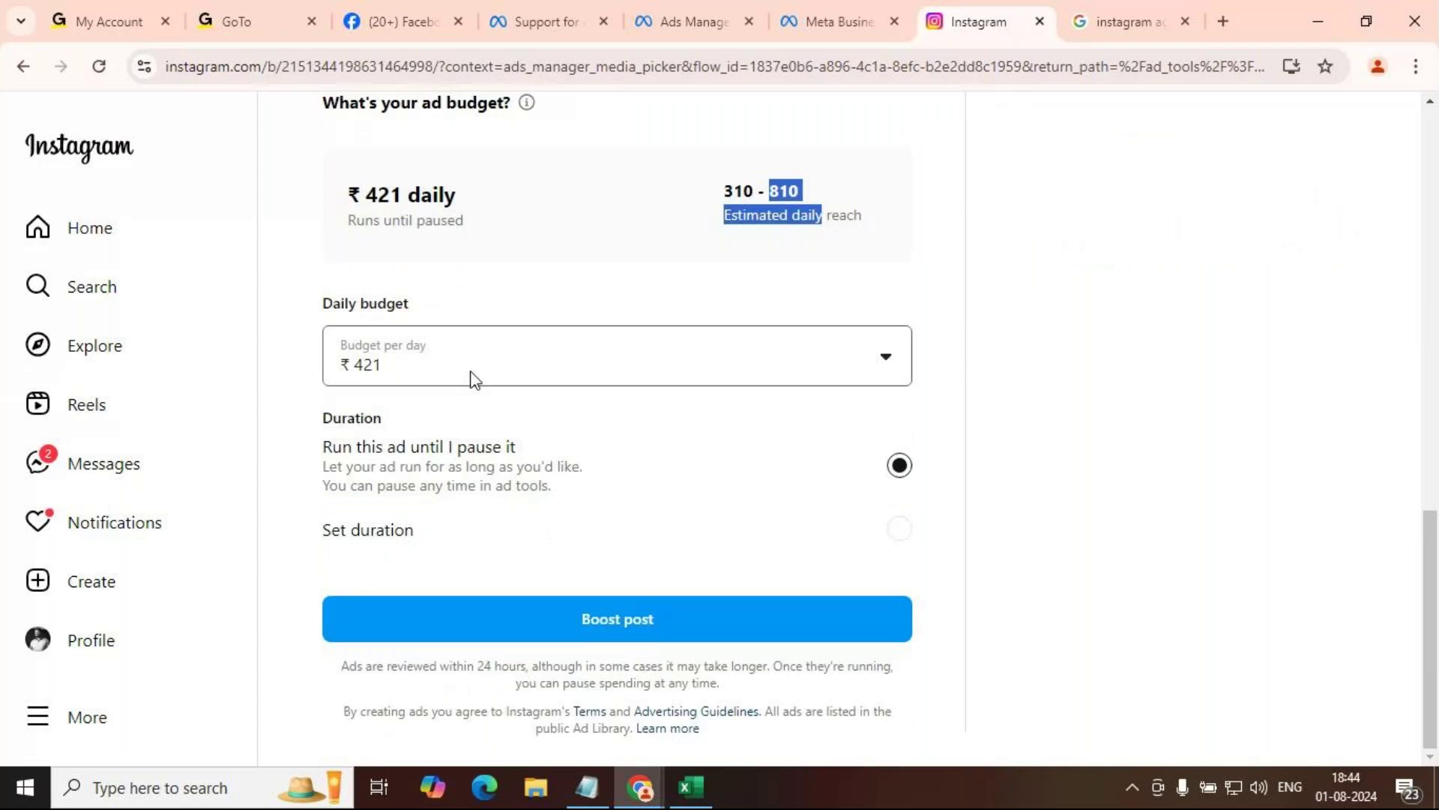
click(474, 379)
click(477, 557)
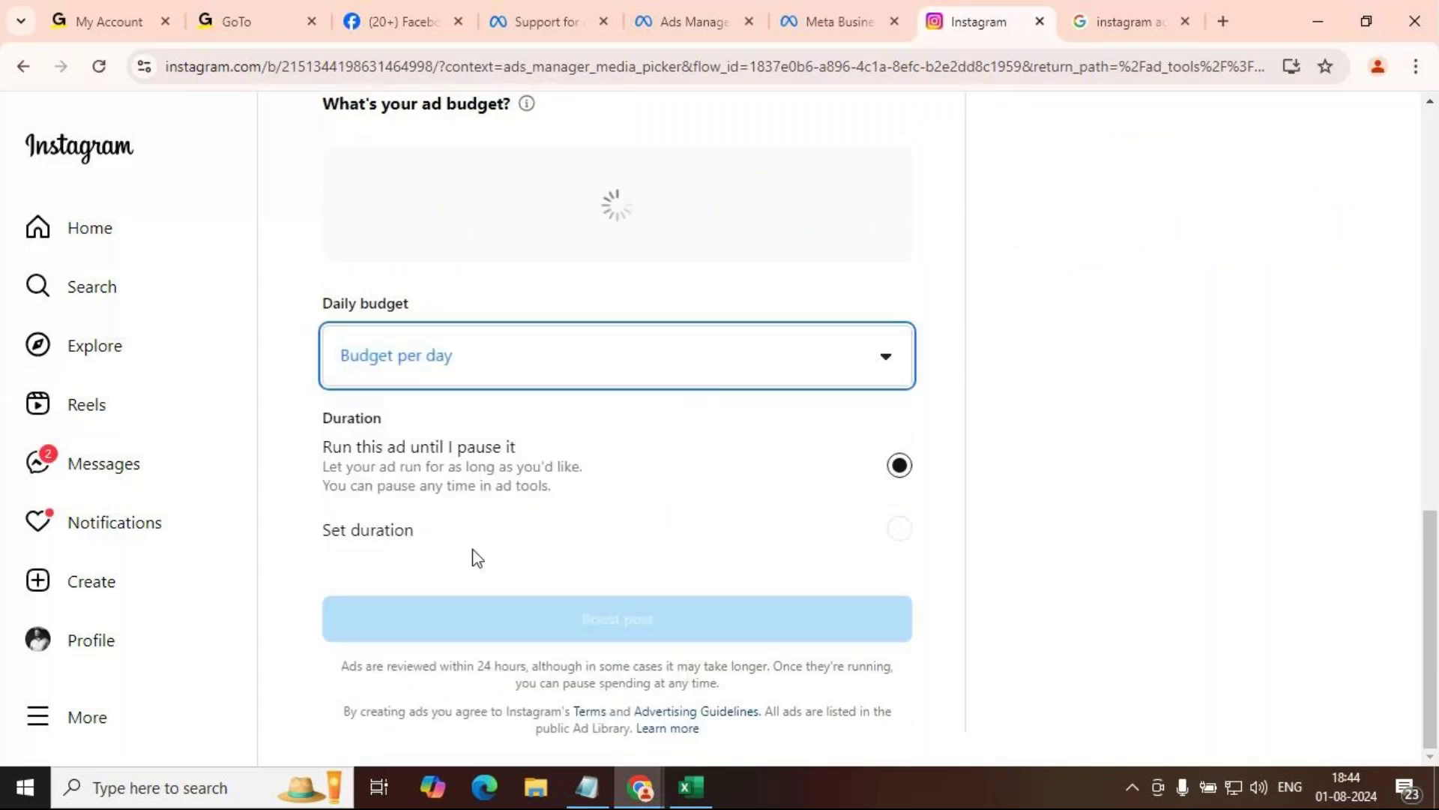
Step: Run the ad for a set 10 days, reviewing the ₹5,050 total budget
click(417, 551)
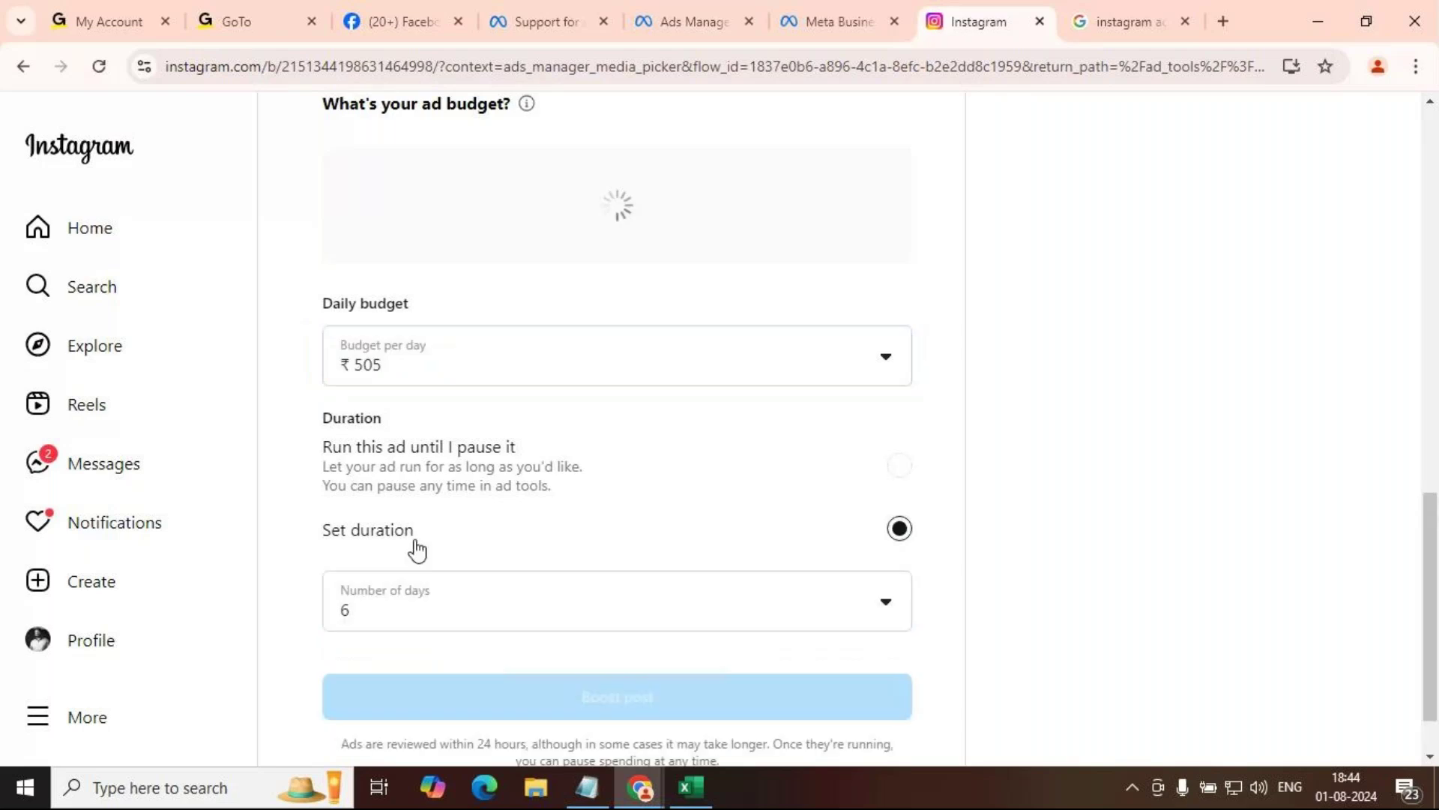
scroll(433, 562, down, 1)
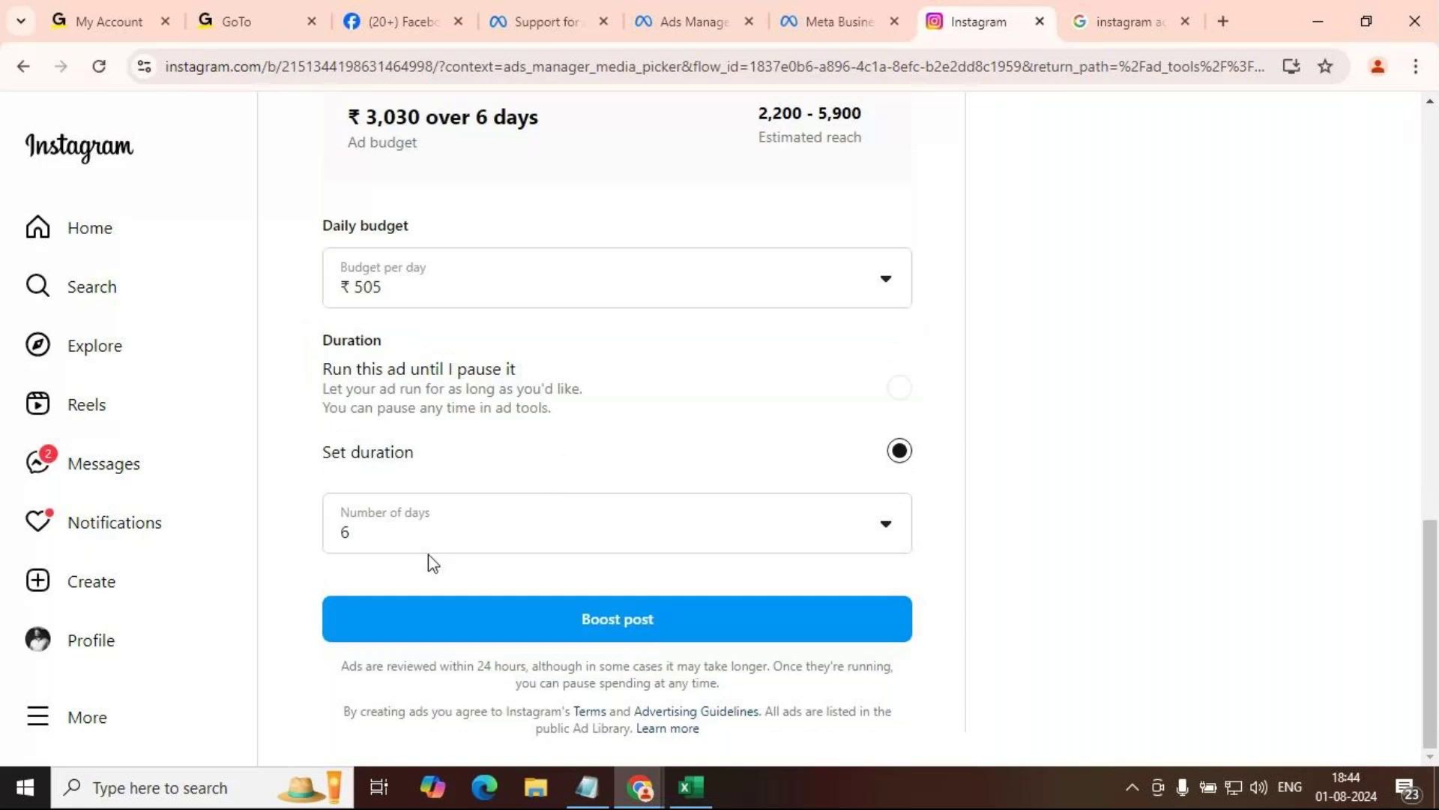
click(604, 527)
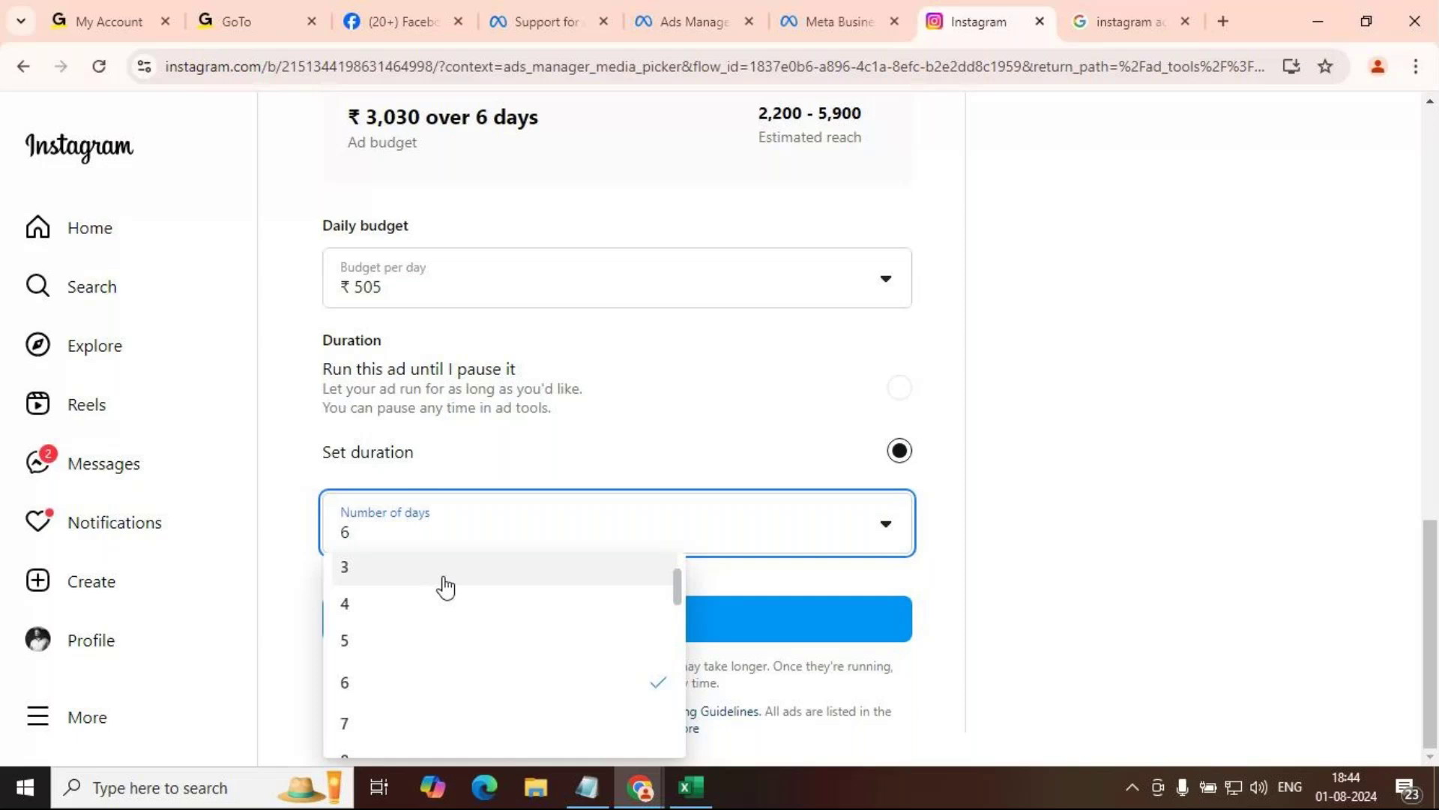
scroll(446, 587, down, 3)
click(446, 587)
scroll(405, 335, up, 3)
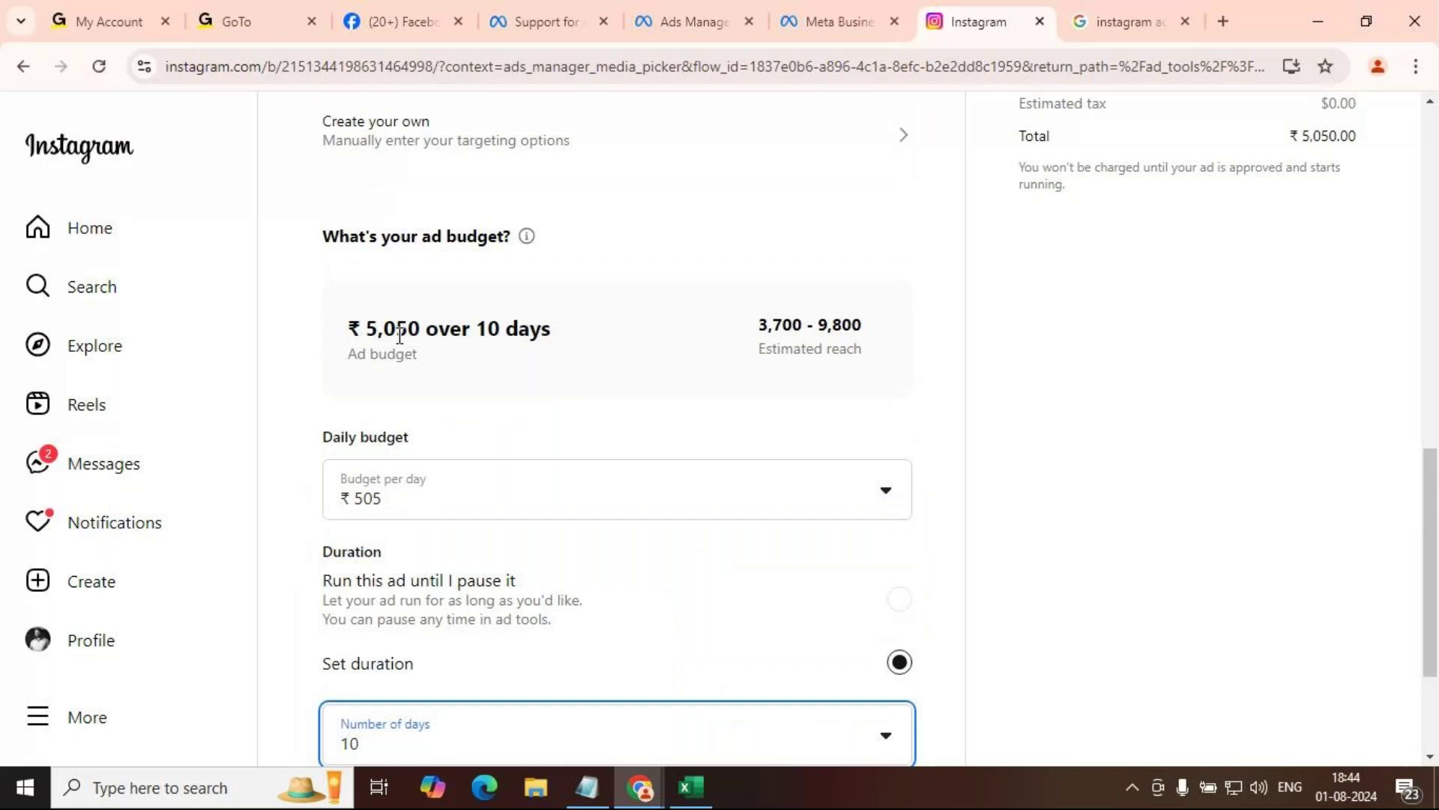
double_click(400, 335)
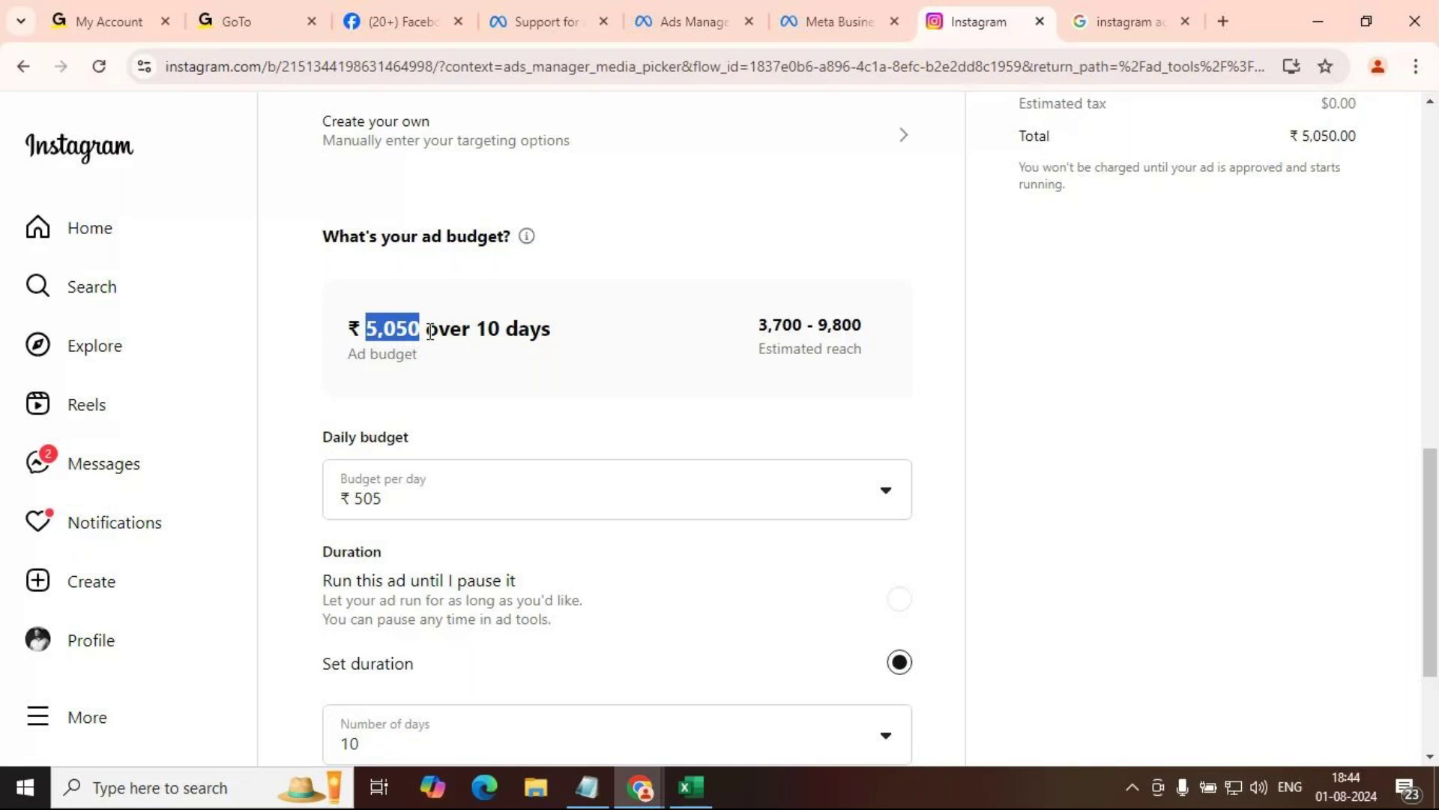
drag(768, 324, 853, 325)
Step: Change the duration to 7 days, then switch to running the ad until paused
scroll(665, 491, down, 3)
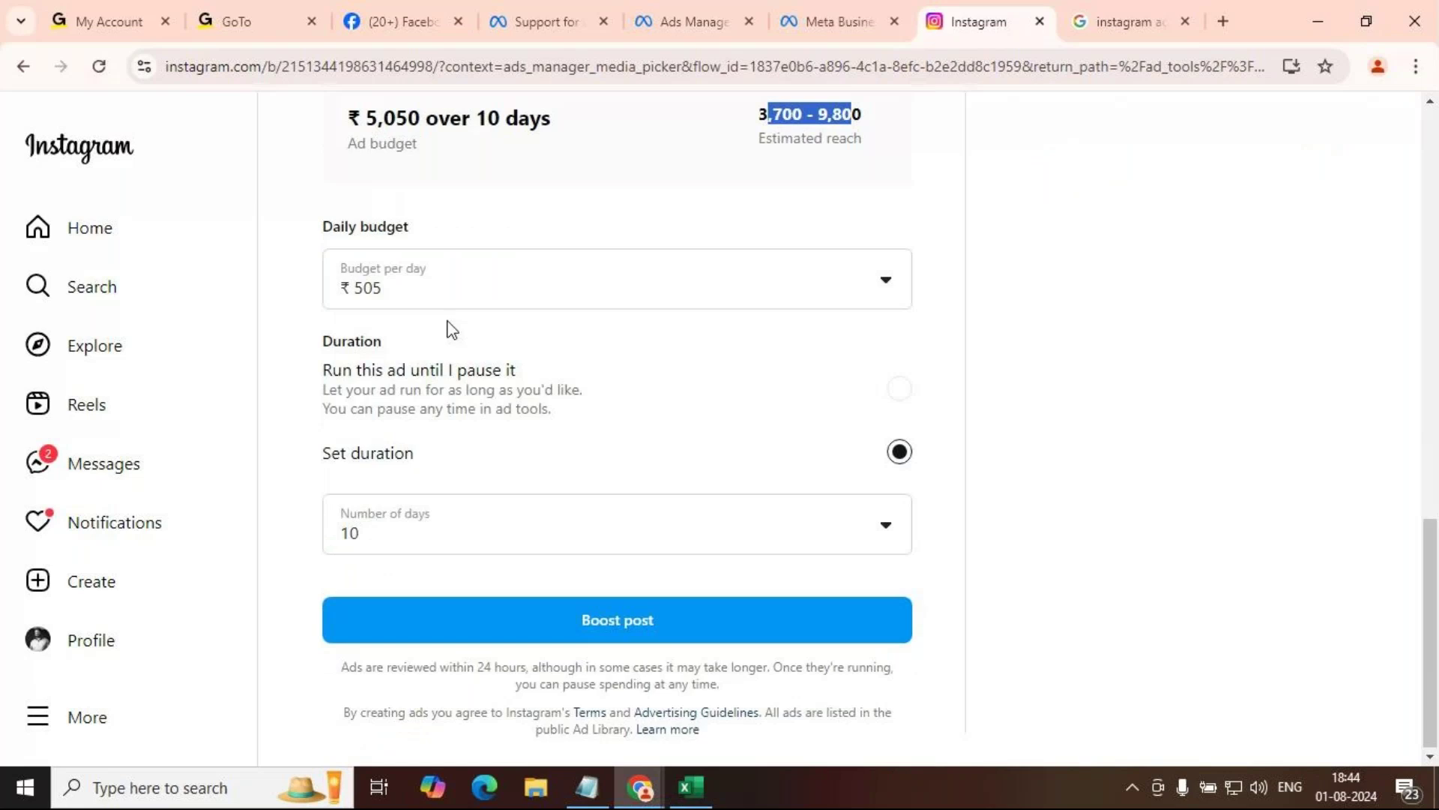
click(417, 526)
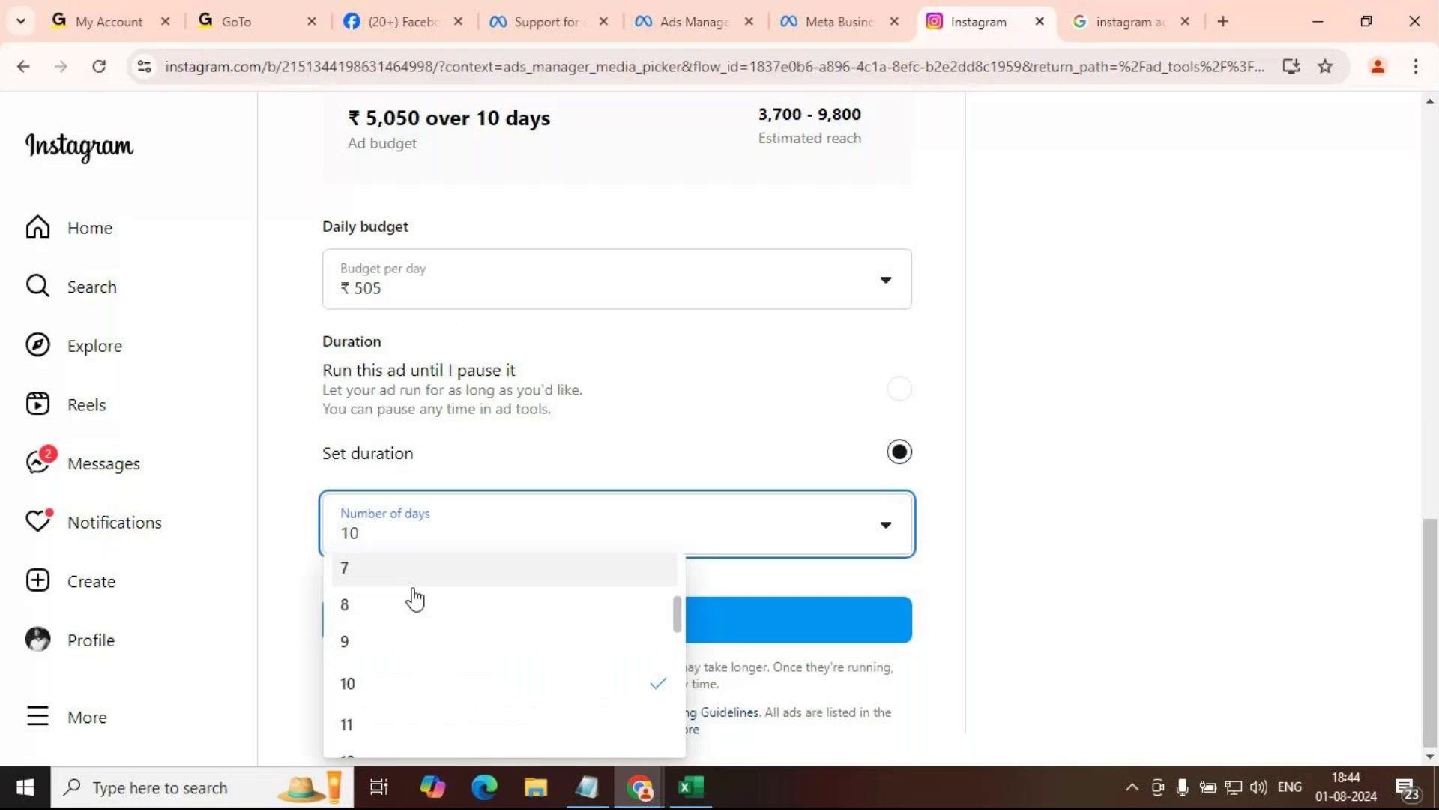
click(414, 583)
scroll(488, 453, up, 3)
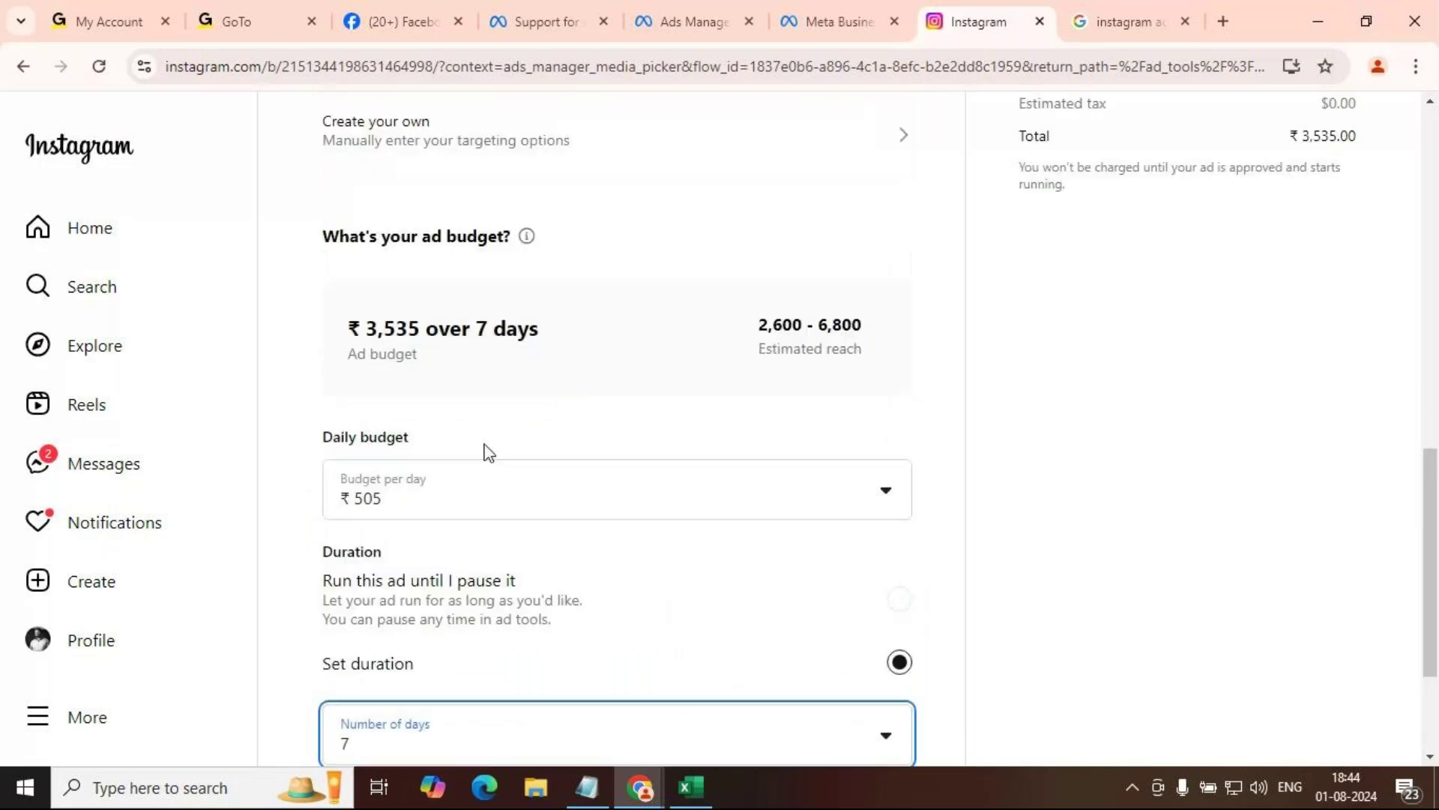
scroll(544, 521, down, 3)
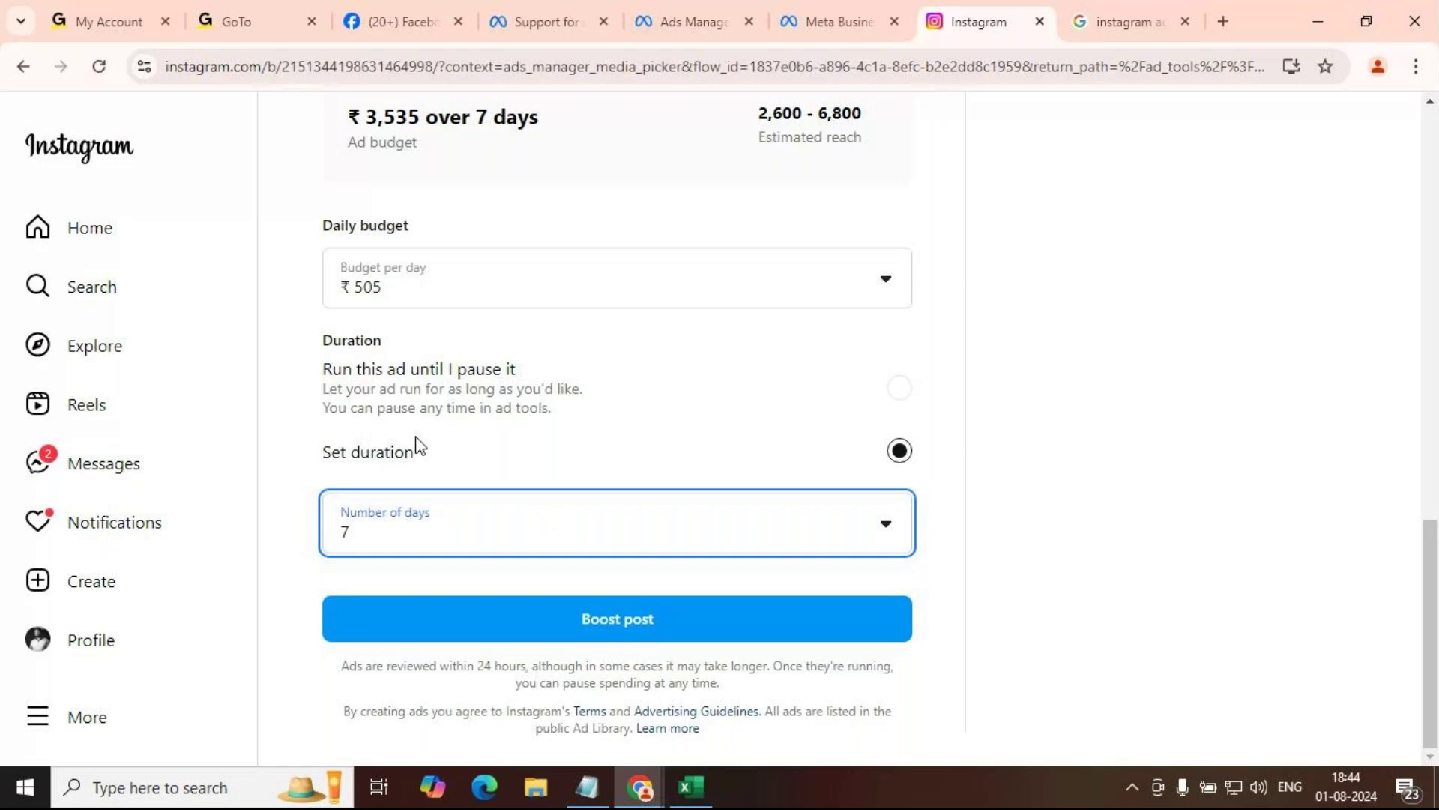
click(426, 390)
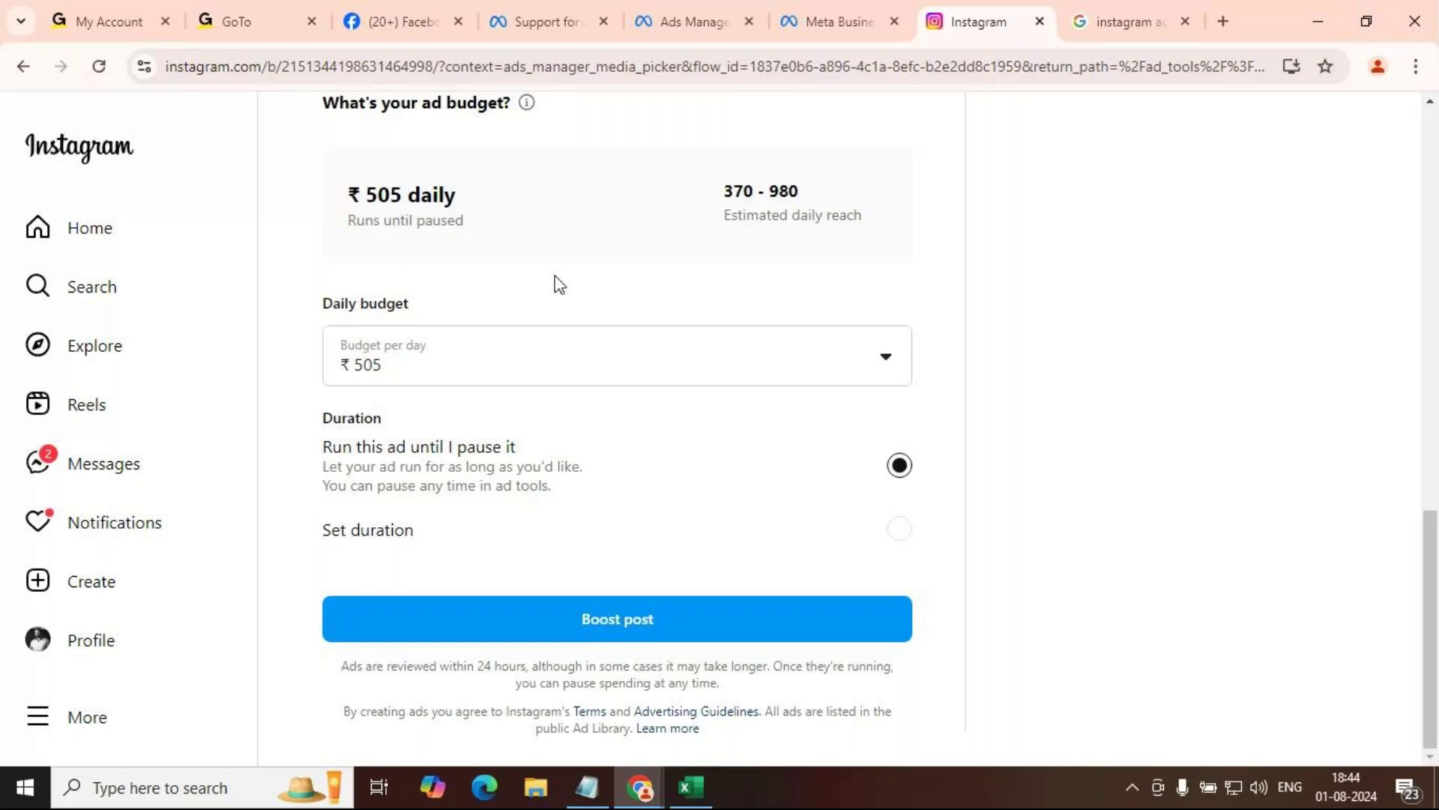
scroll(687, 628, up, 8)
Step: Submit the boost settings and accept the non-discrimination policy that appears
scroll(686, 628, up, 4)
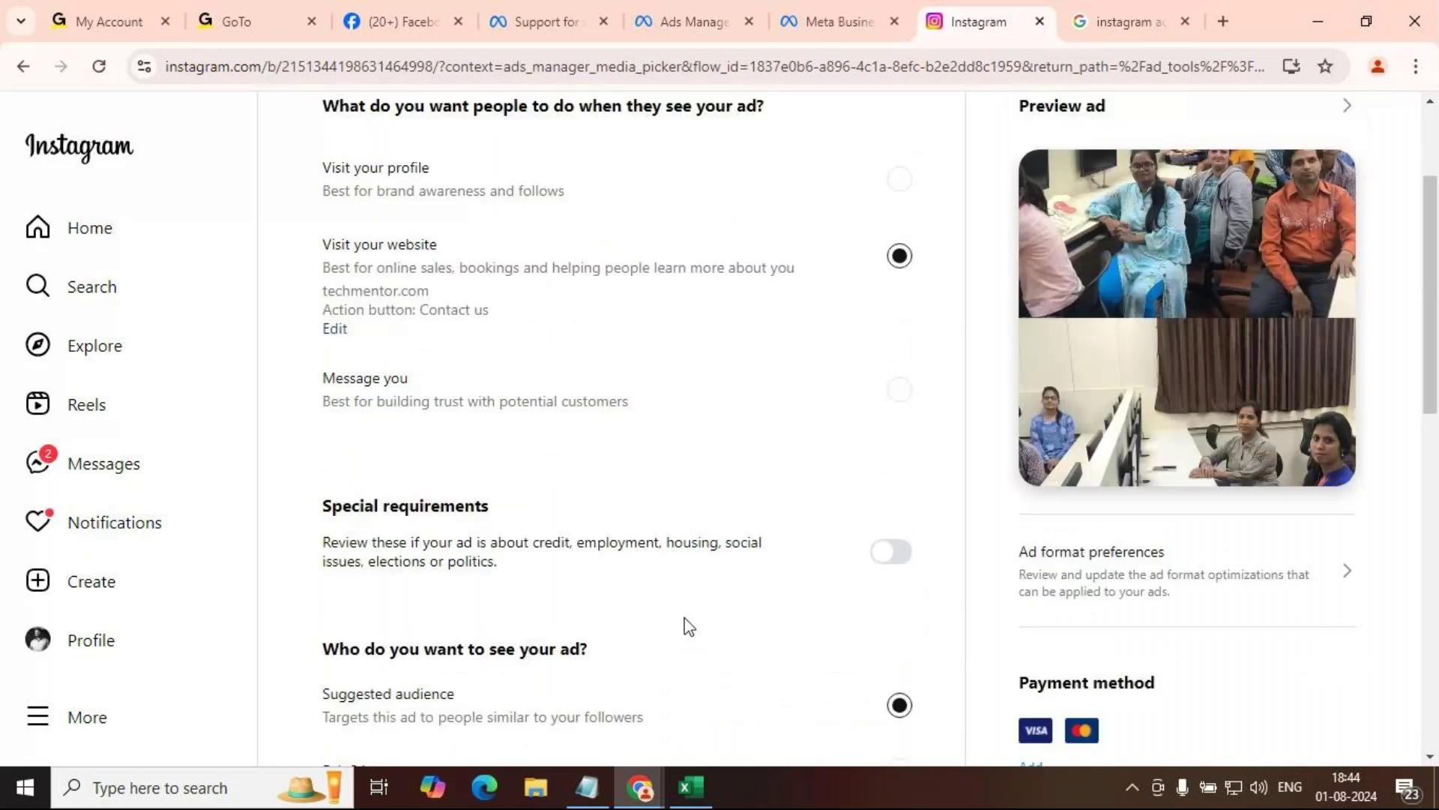
scroll(688, 627, down, 15)
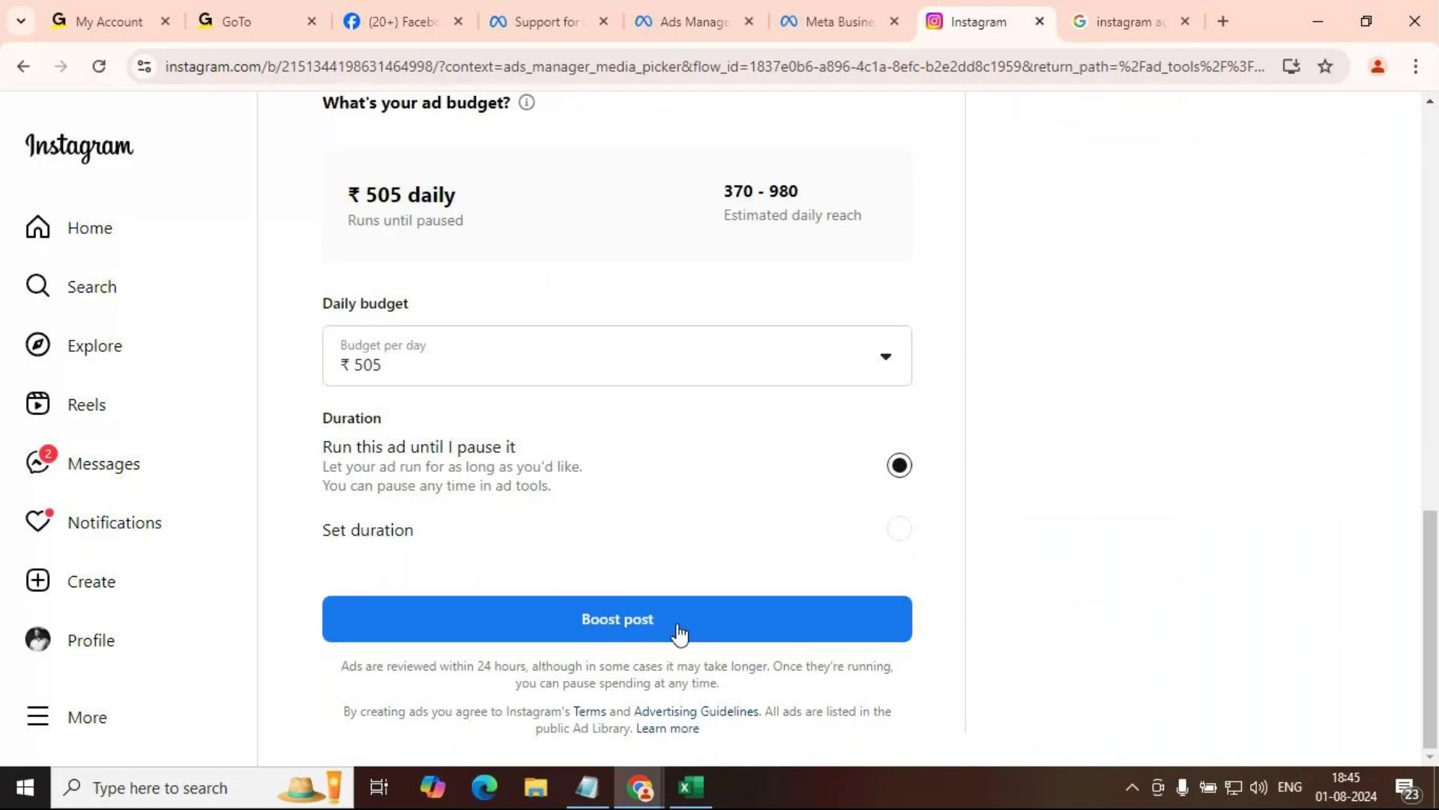
click(680, 634)
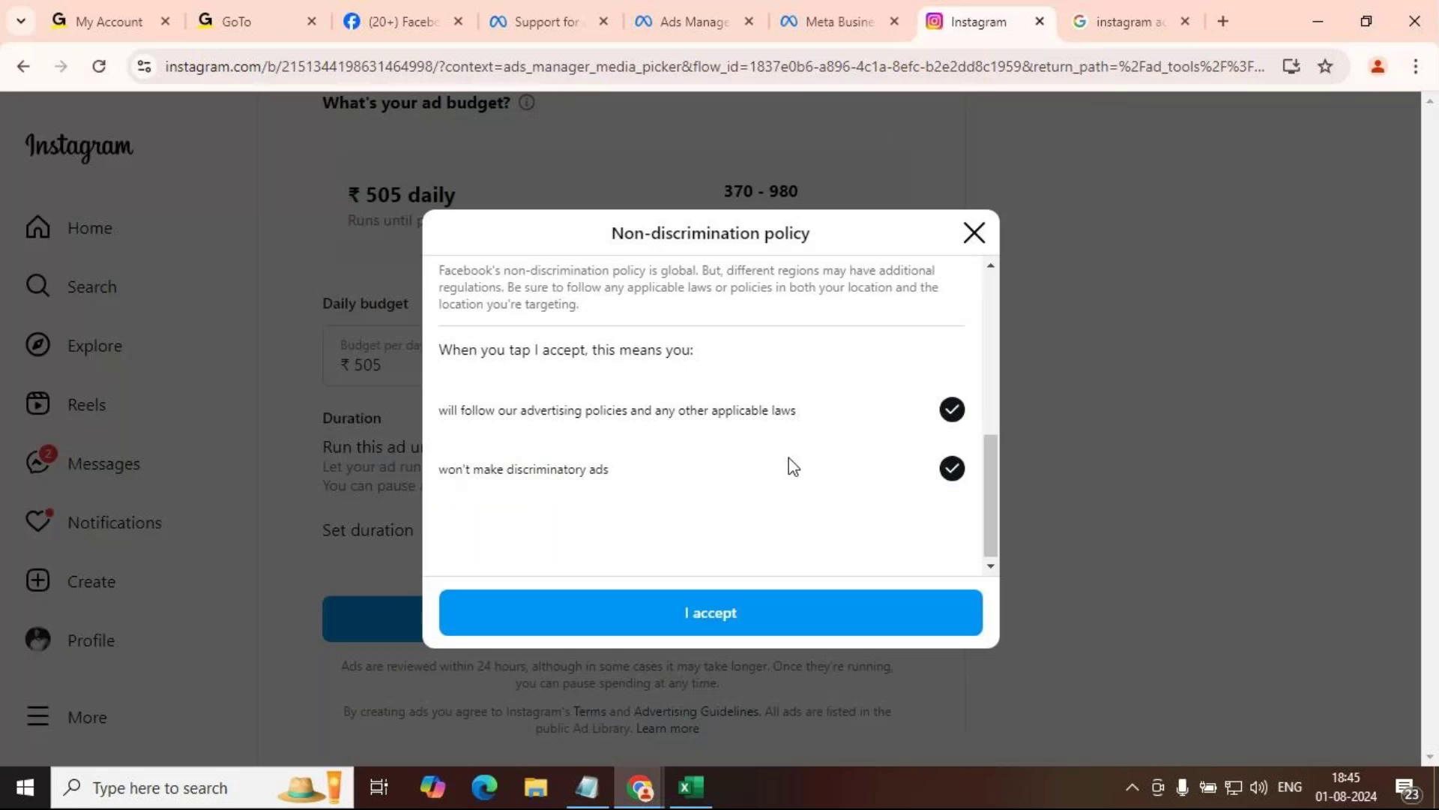
scroll(654, 411, up, 5)
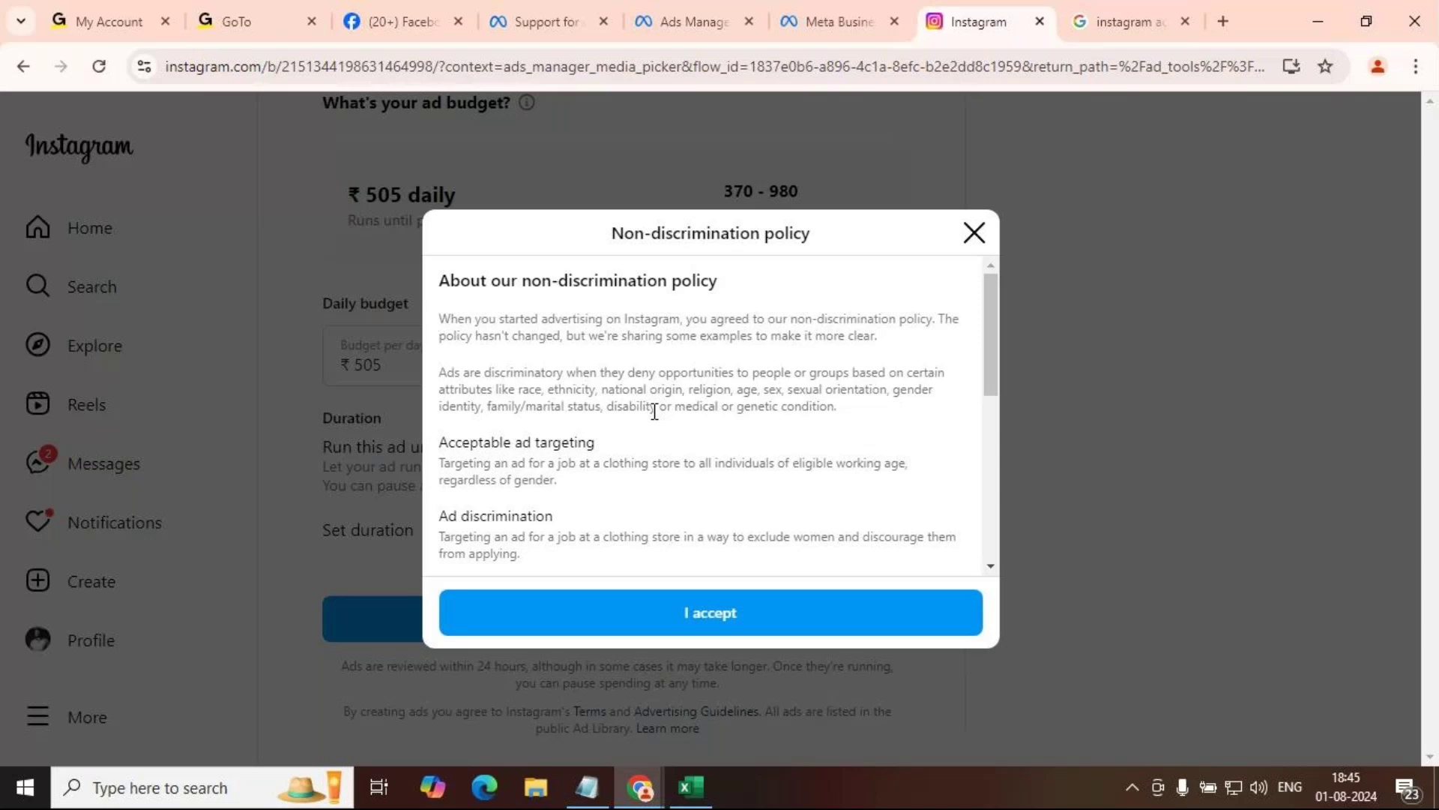
scroll(655, 412, down, 10)
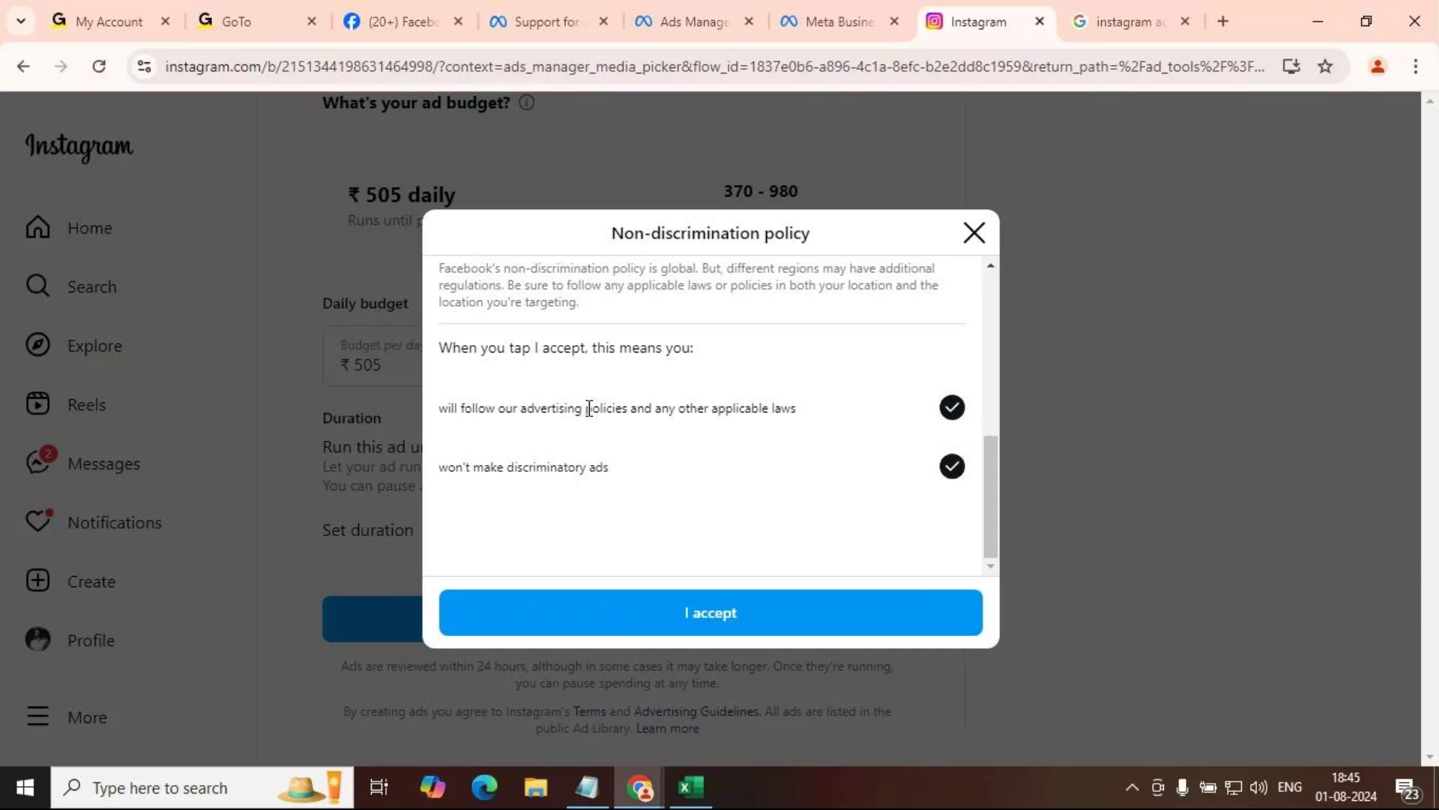
drag(566, 471, 633, 518)
click(709, 624)
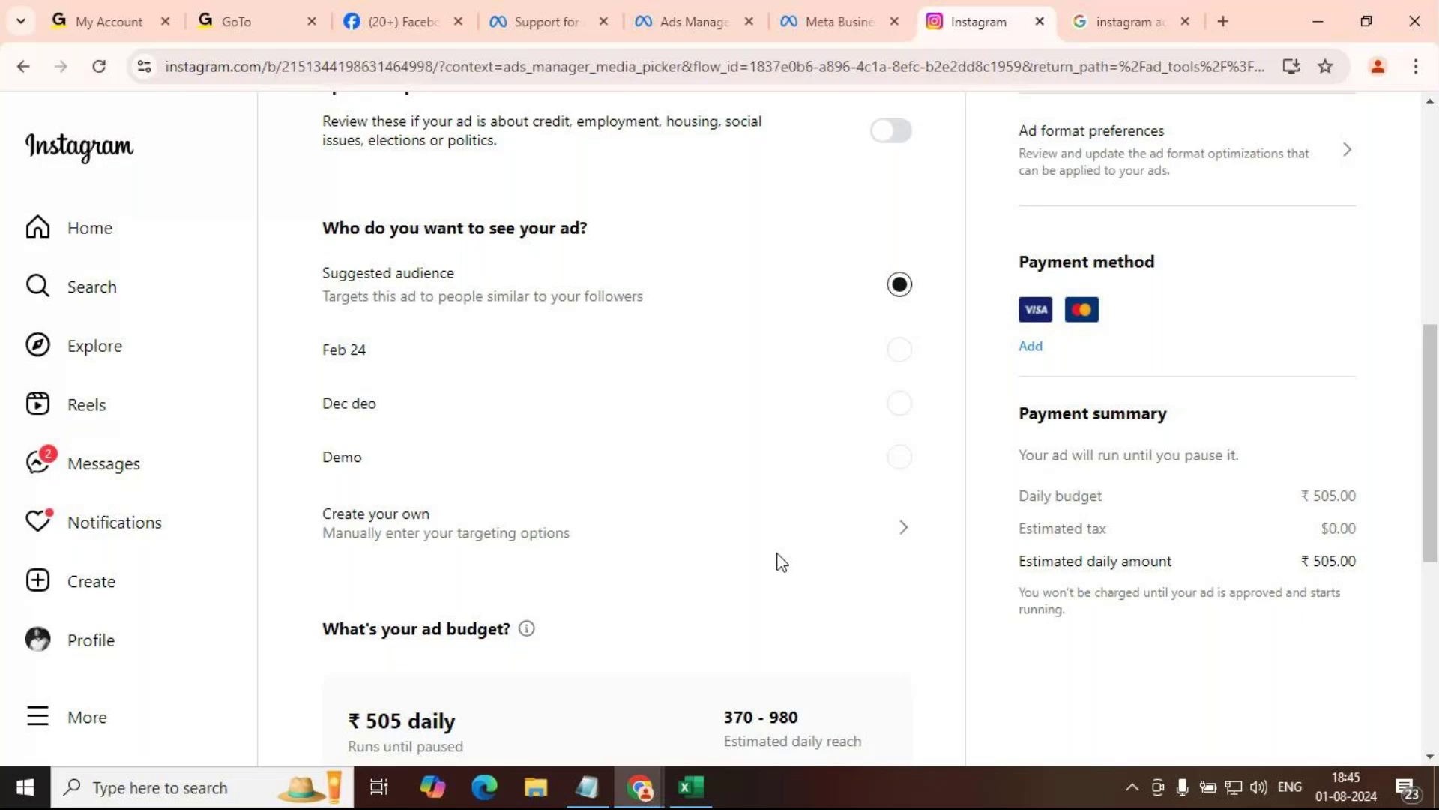
Step: Start adding a payment method, cancel it, then exit the boost setup to the save-draft prompt
scroll(781, 561, up, 7)
scroll(781, 562, up, 1)
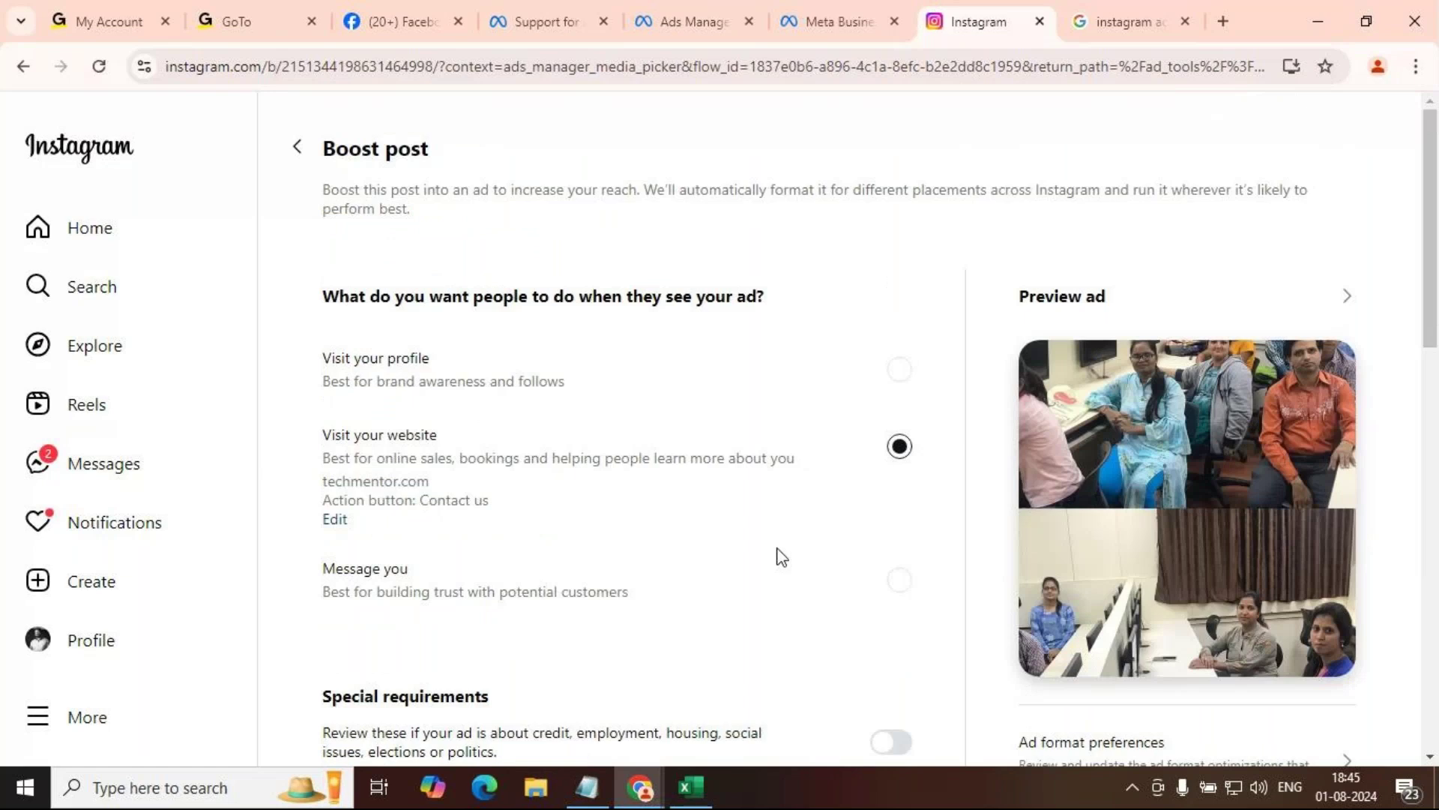
scroll(956, 637, down, 15)
scroll(1051, 579, up, 1)
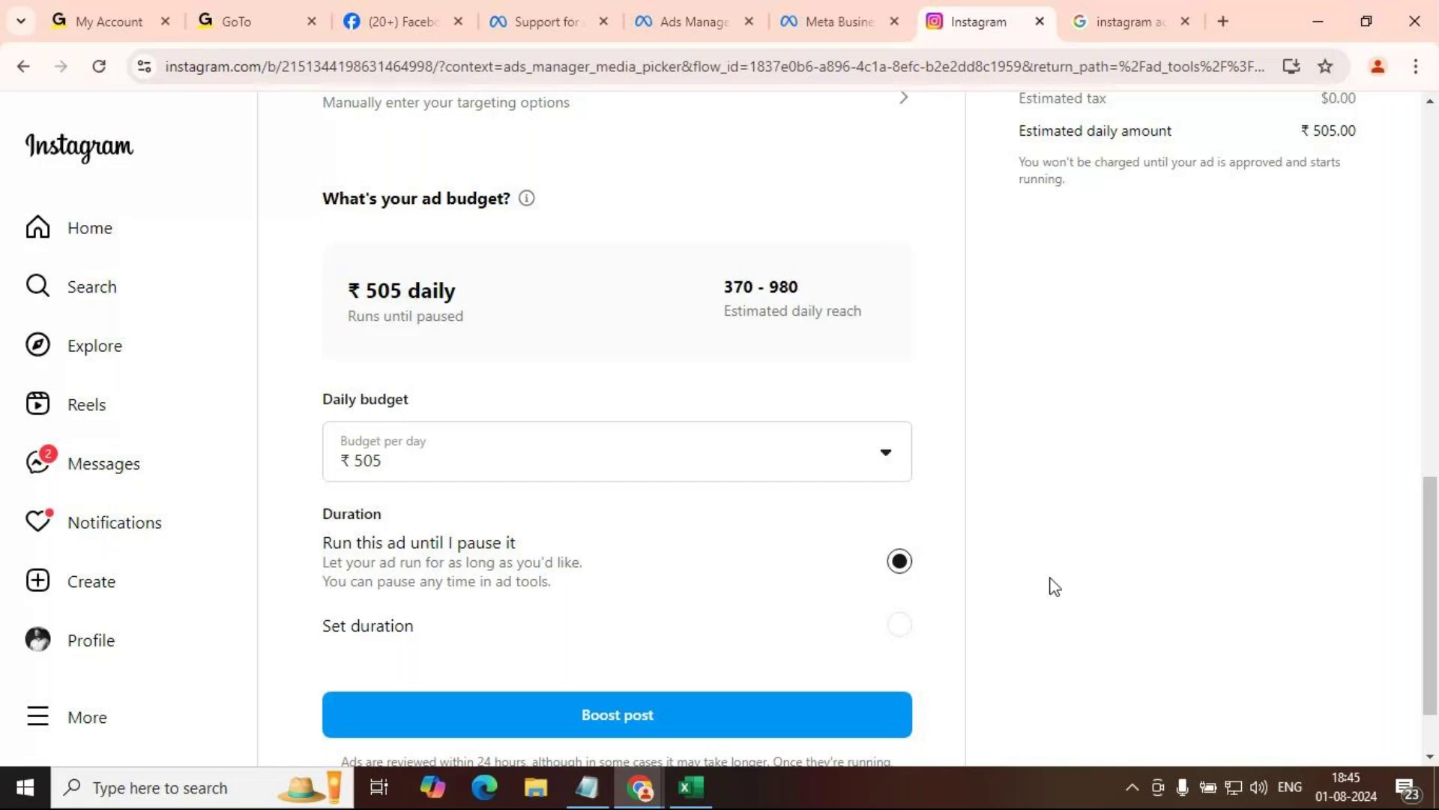
scroll(1055, 587, up, 5)
scroll(1042, 465, up, 1)
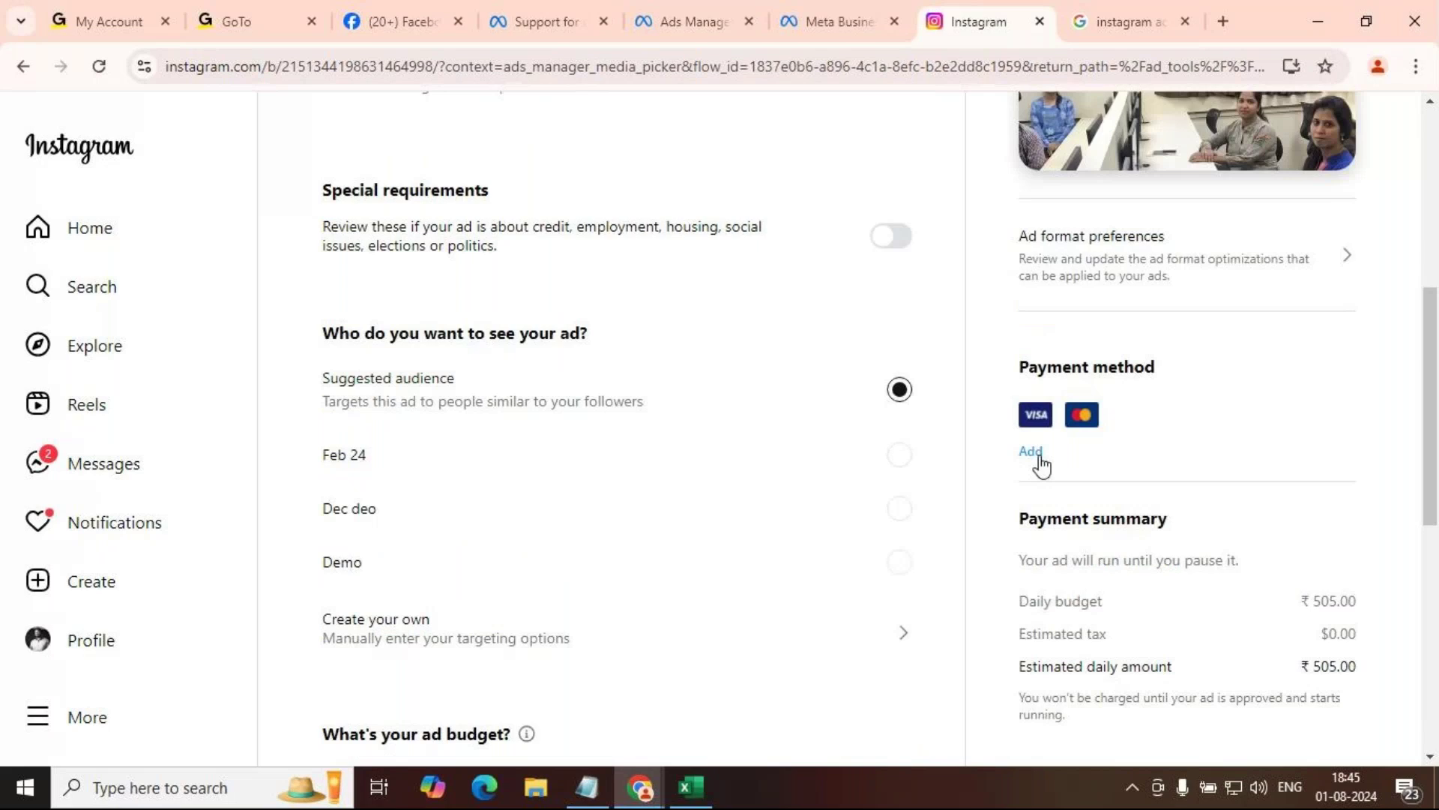
click(1031, 452)
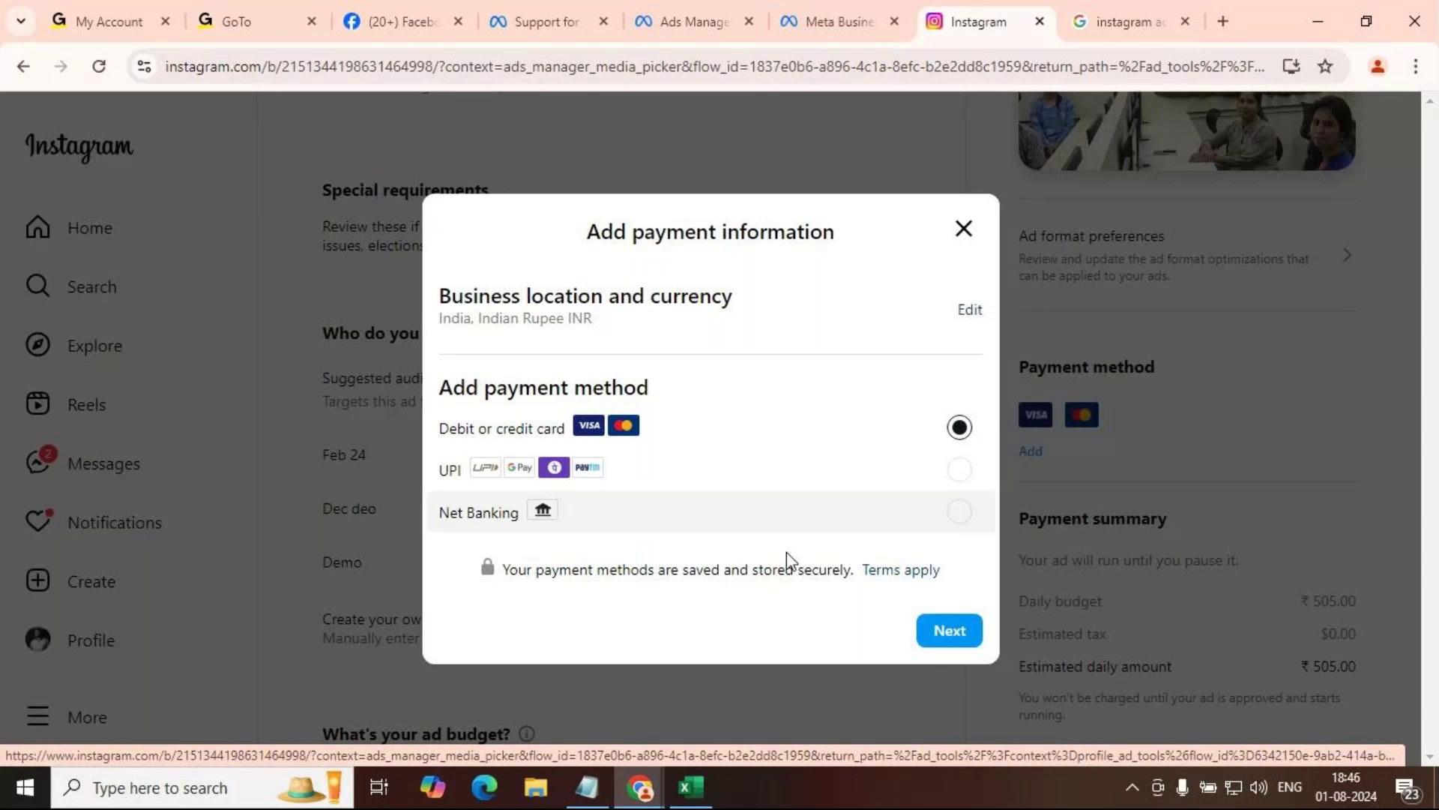
key(Escape)
scroll(856, 445, up, 7)
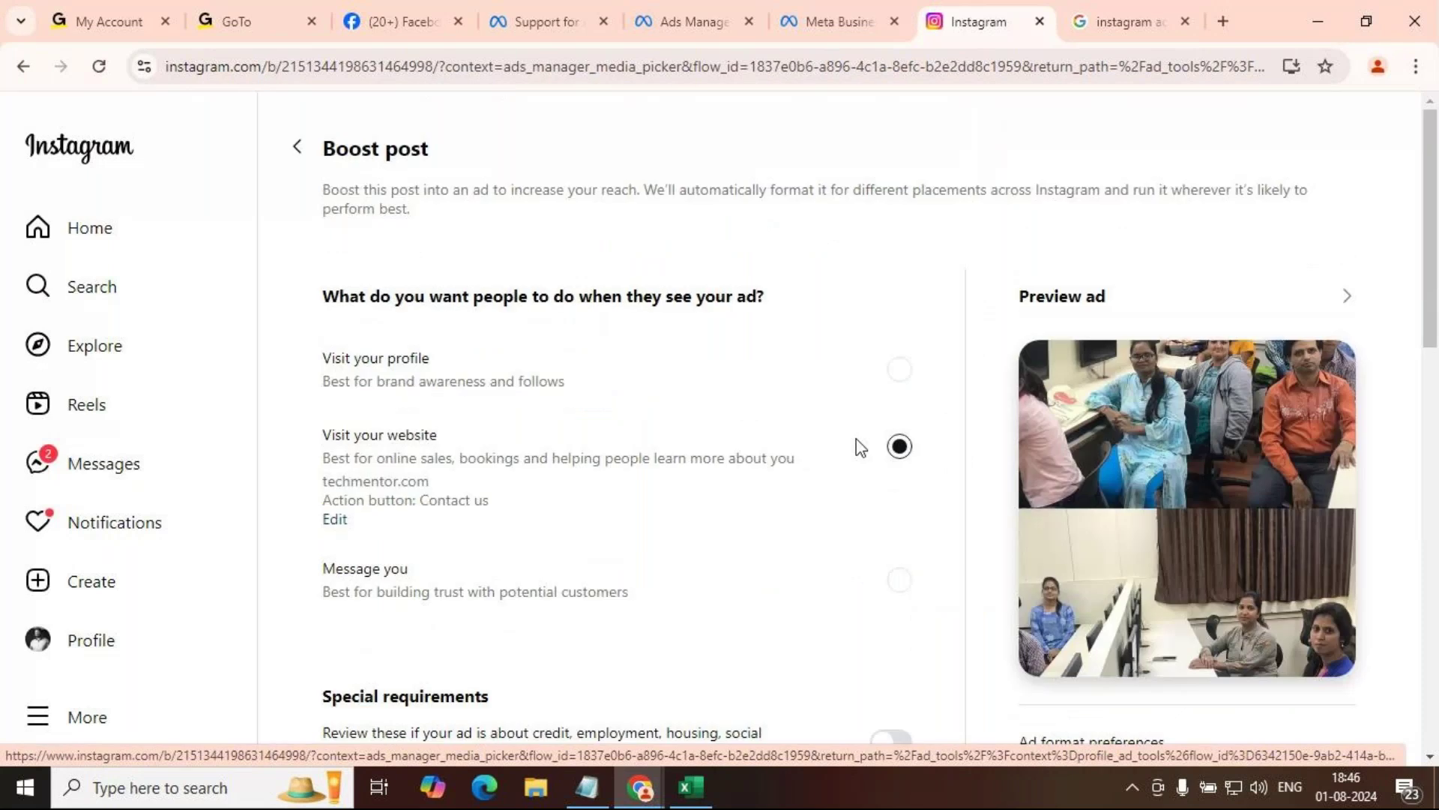
key(Escape)
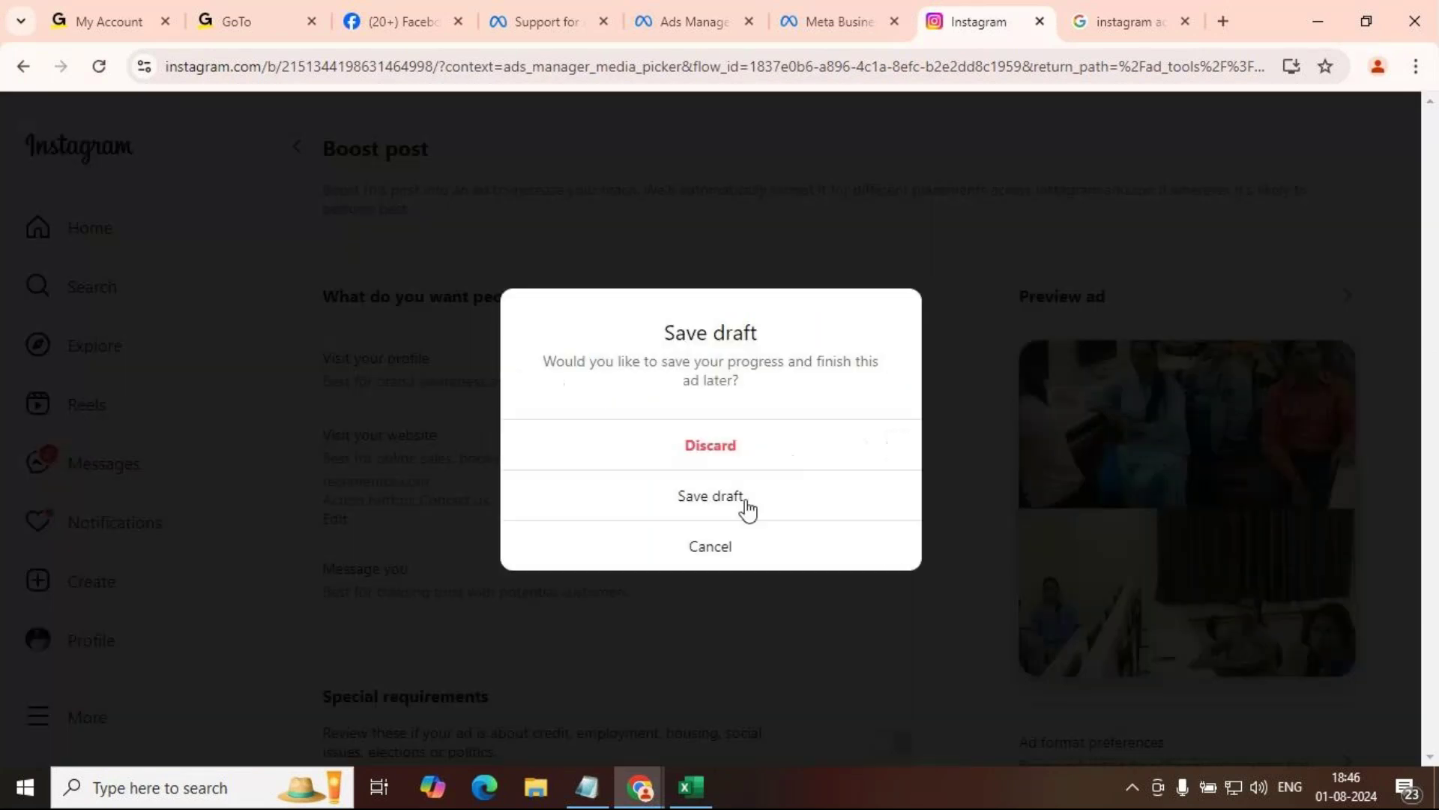
Step: Discard the boost draft, close the content chooser, and open then close the Create menu
click(737, 453)
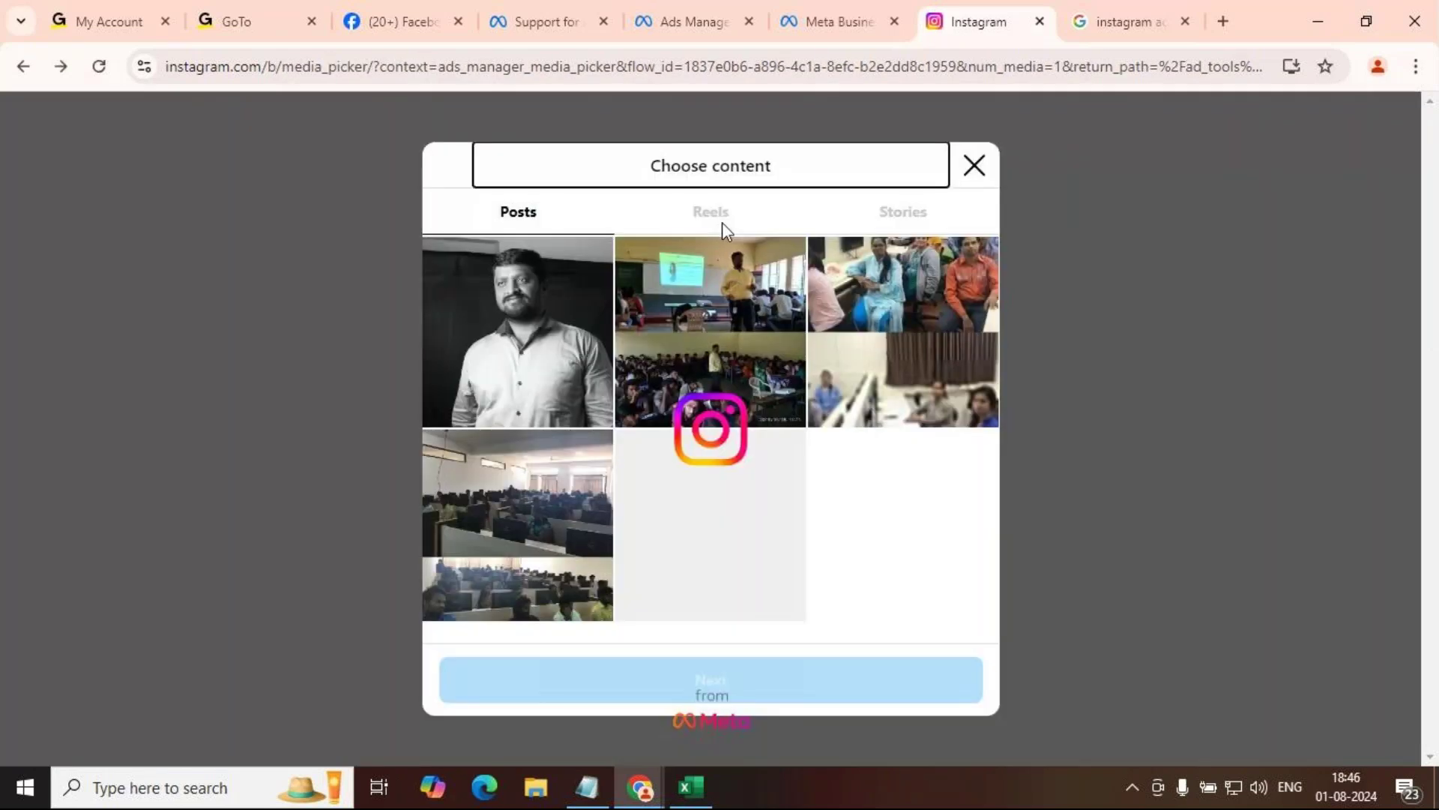
click(1052, 149)
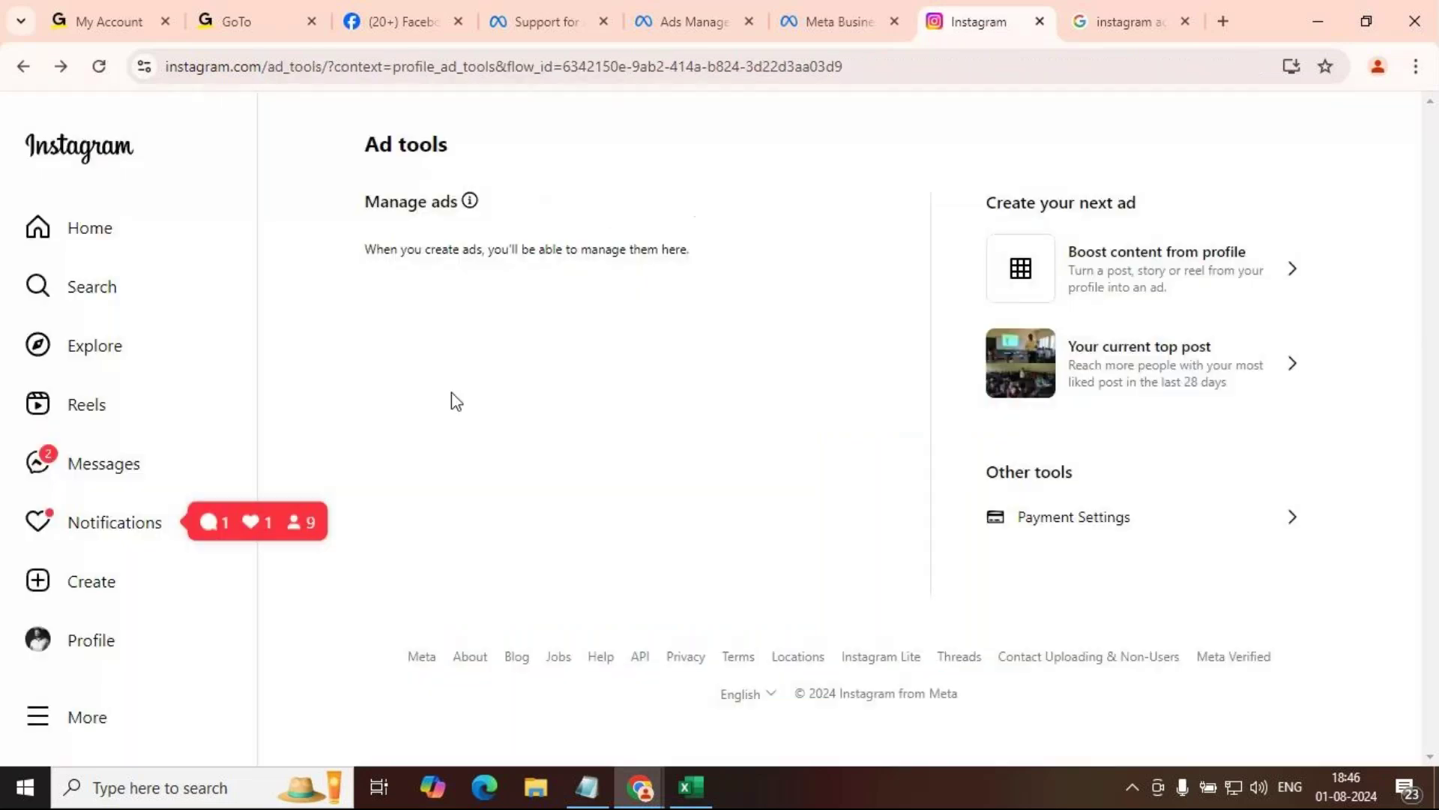
click(162, 607)
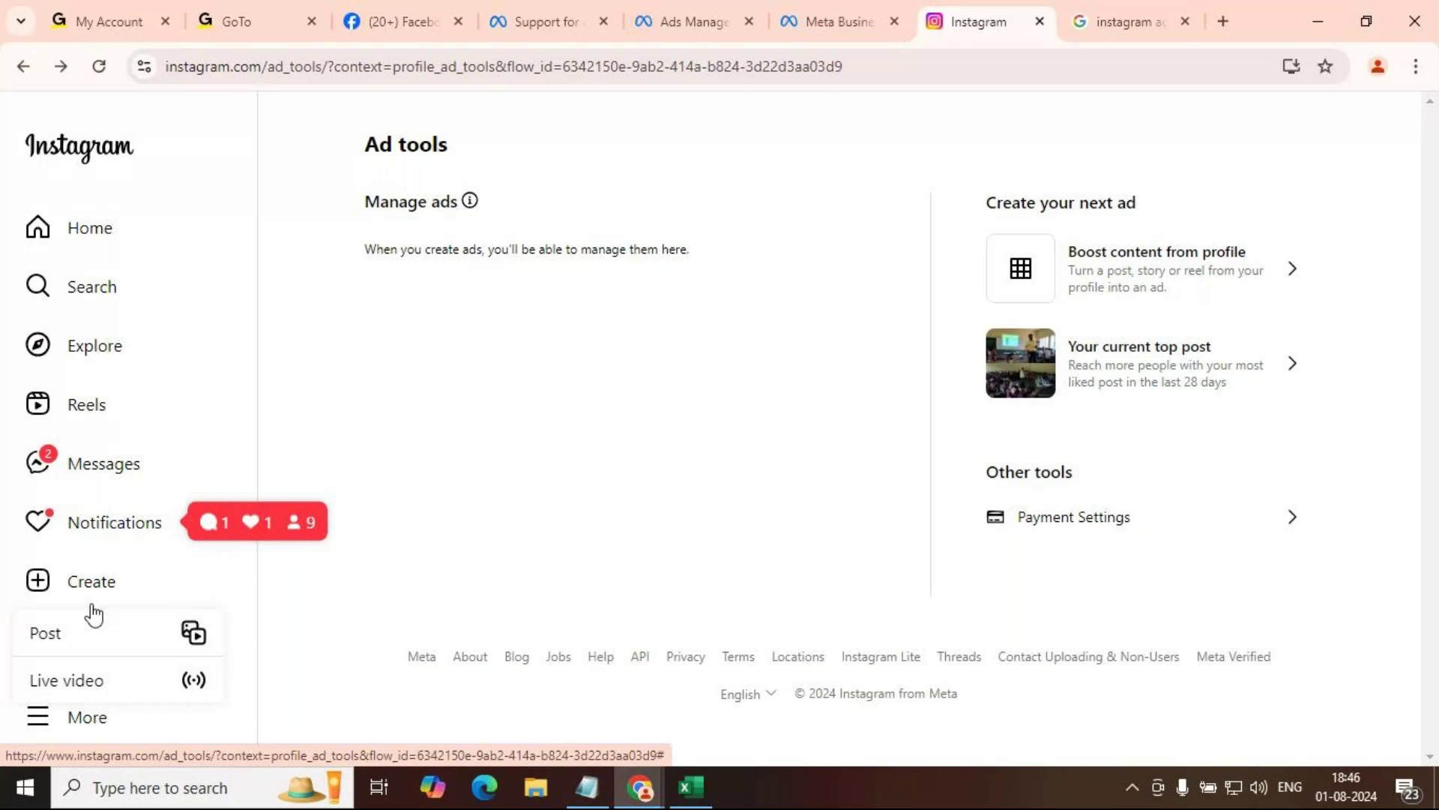
click(140, 602)
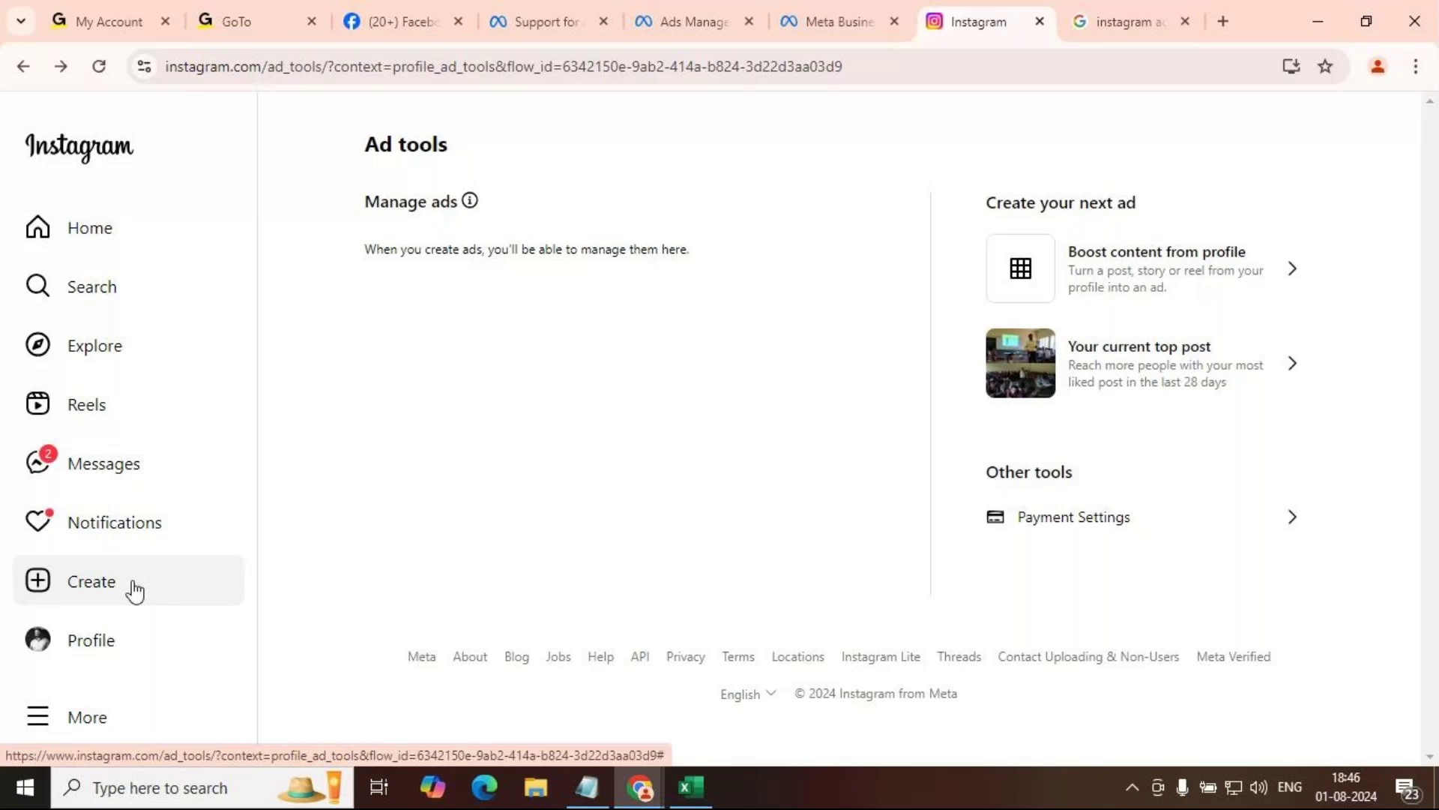
Step: Start a new post and browse the Downloads folder to pick a file from the computer
click(135, 591)
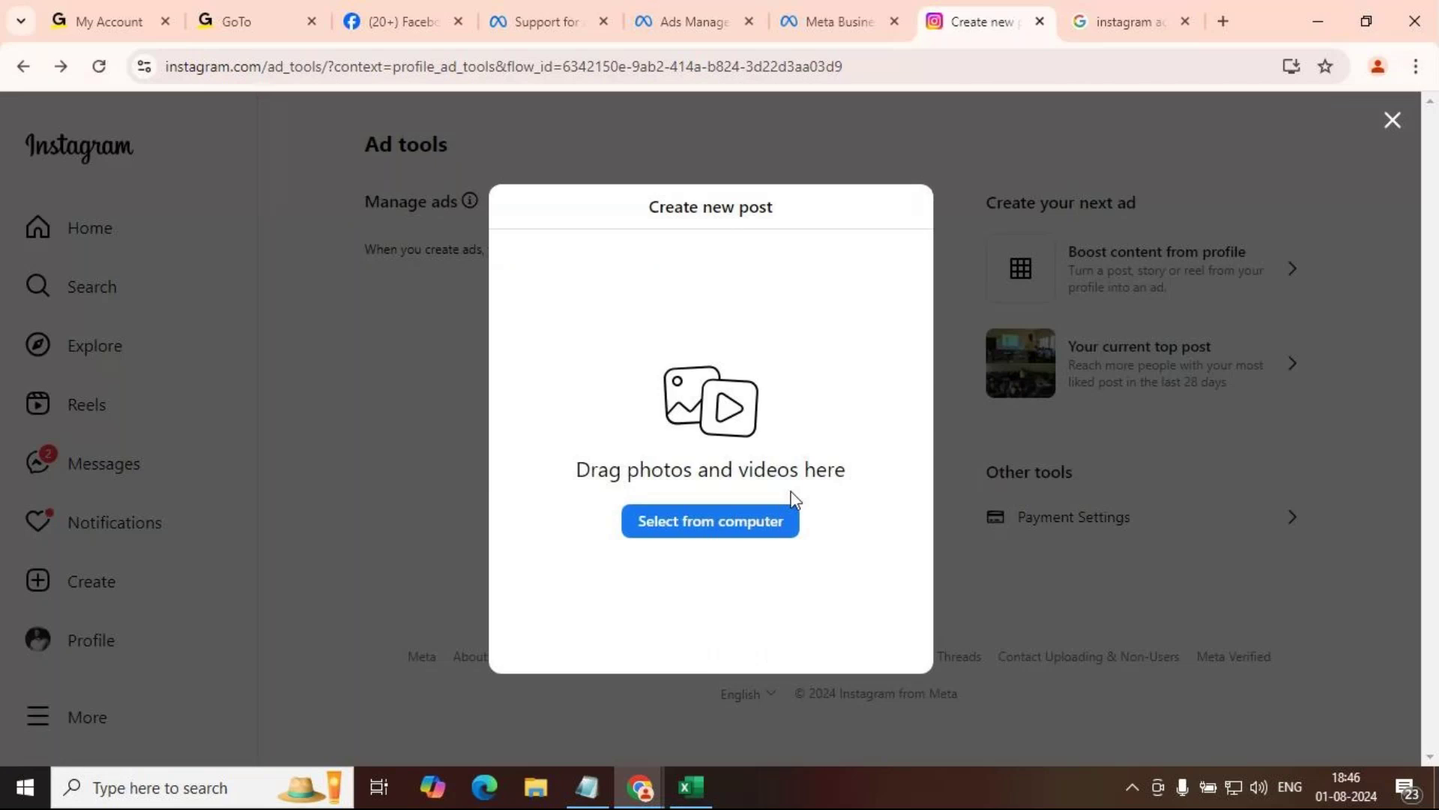
click(789, 518)
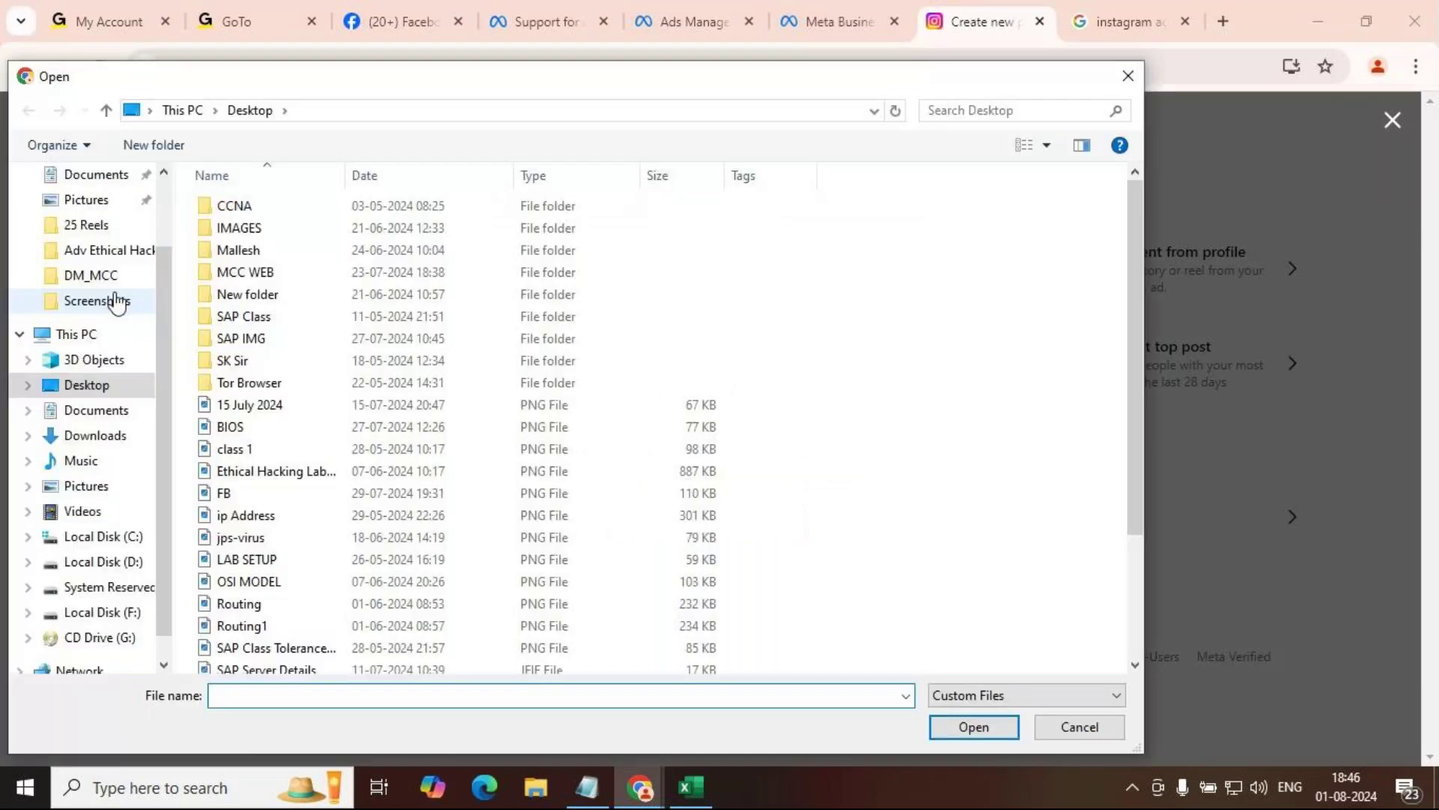
scroll(116, 303, up, 3)
click(95, 242)
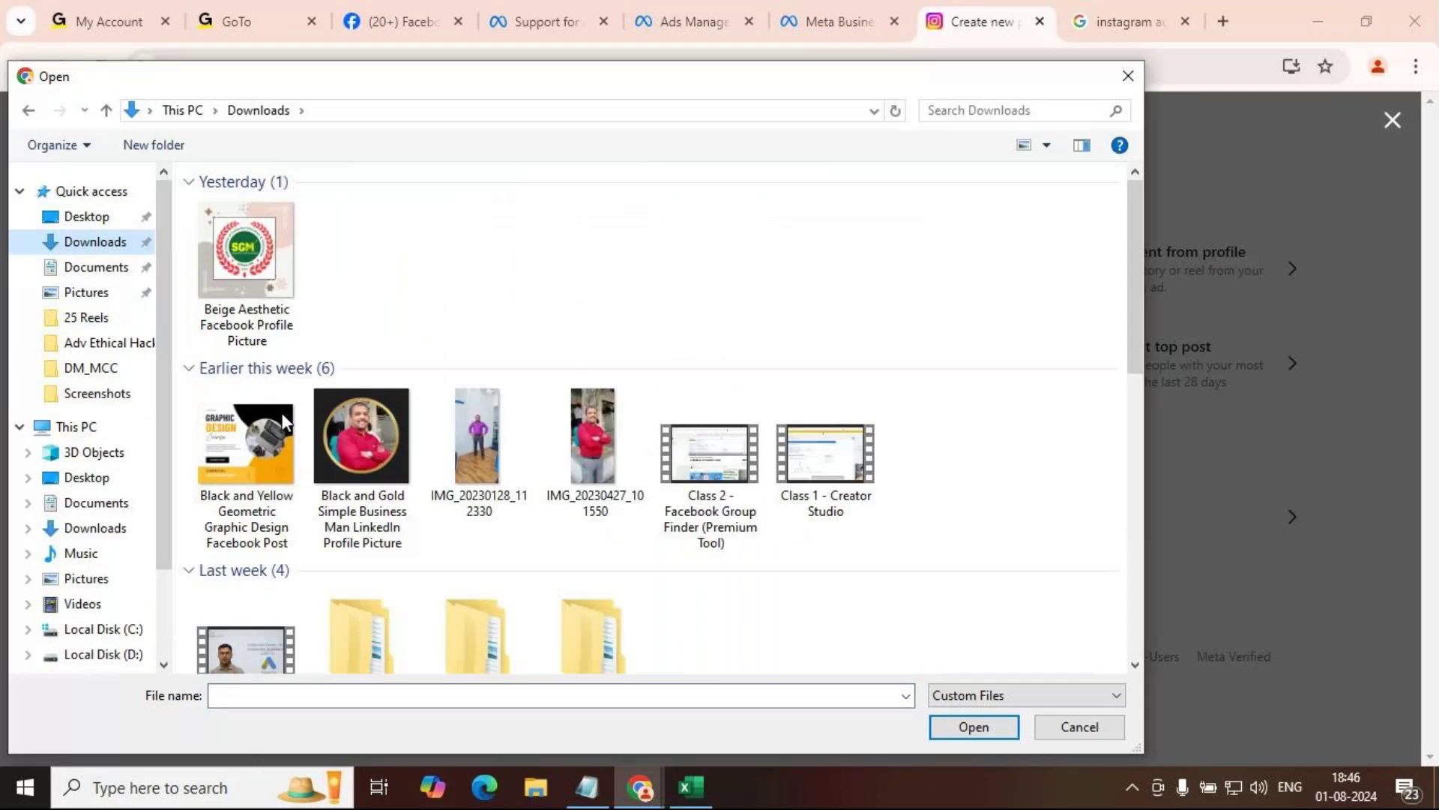
scroll(428, 492, down, 5)
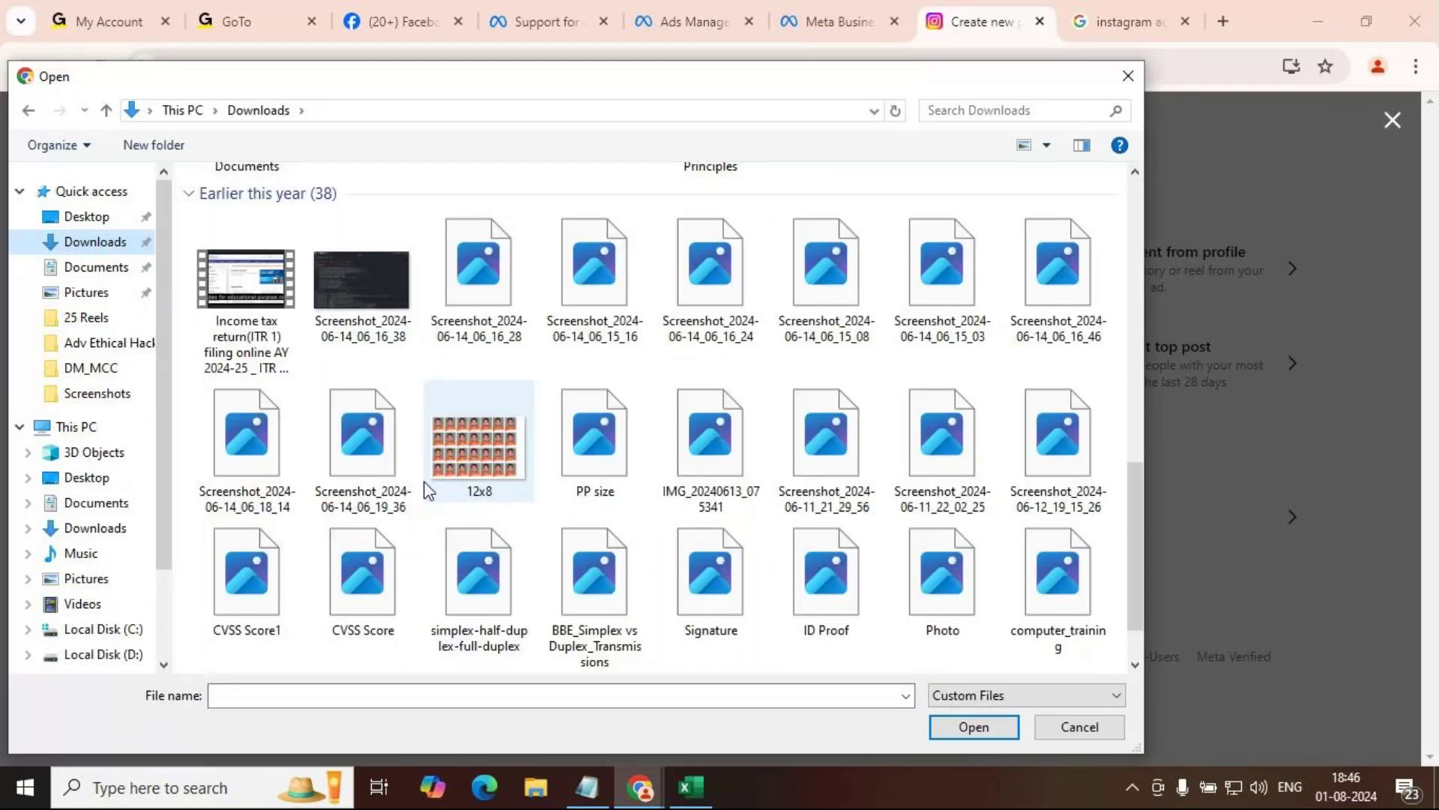
scroll(428, 492, up, 5)
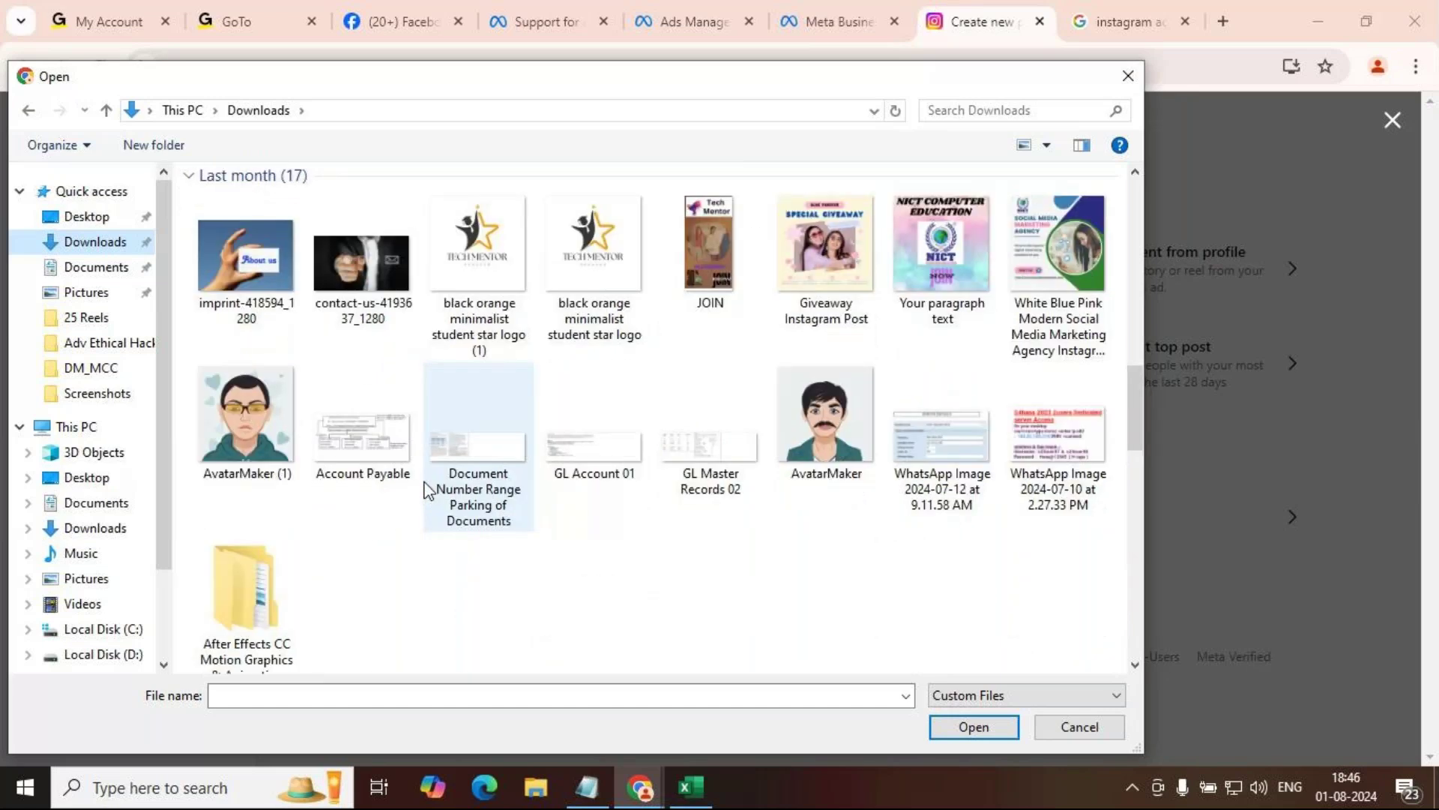
Step: Upload a video from 500+ Ai Reels Bundle > 69 Reels and dismiss the reels notice
double_click(600, 244)
click(268, 214)
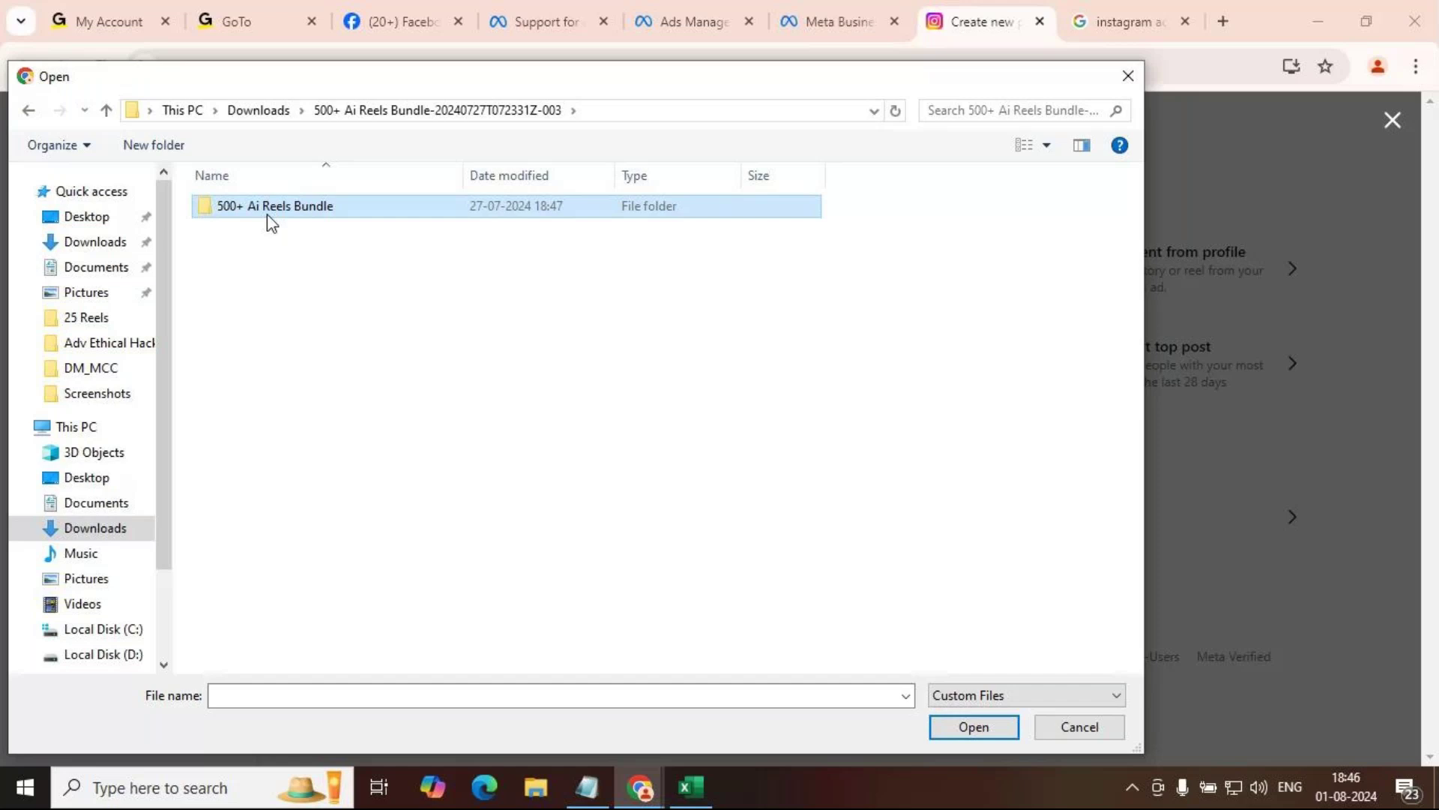
double_click(272, 208)
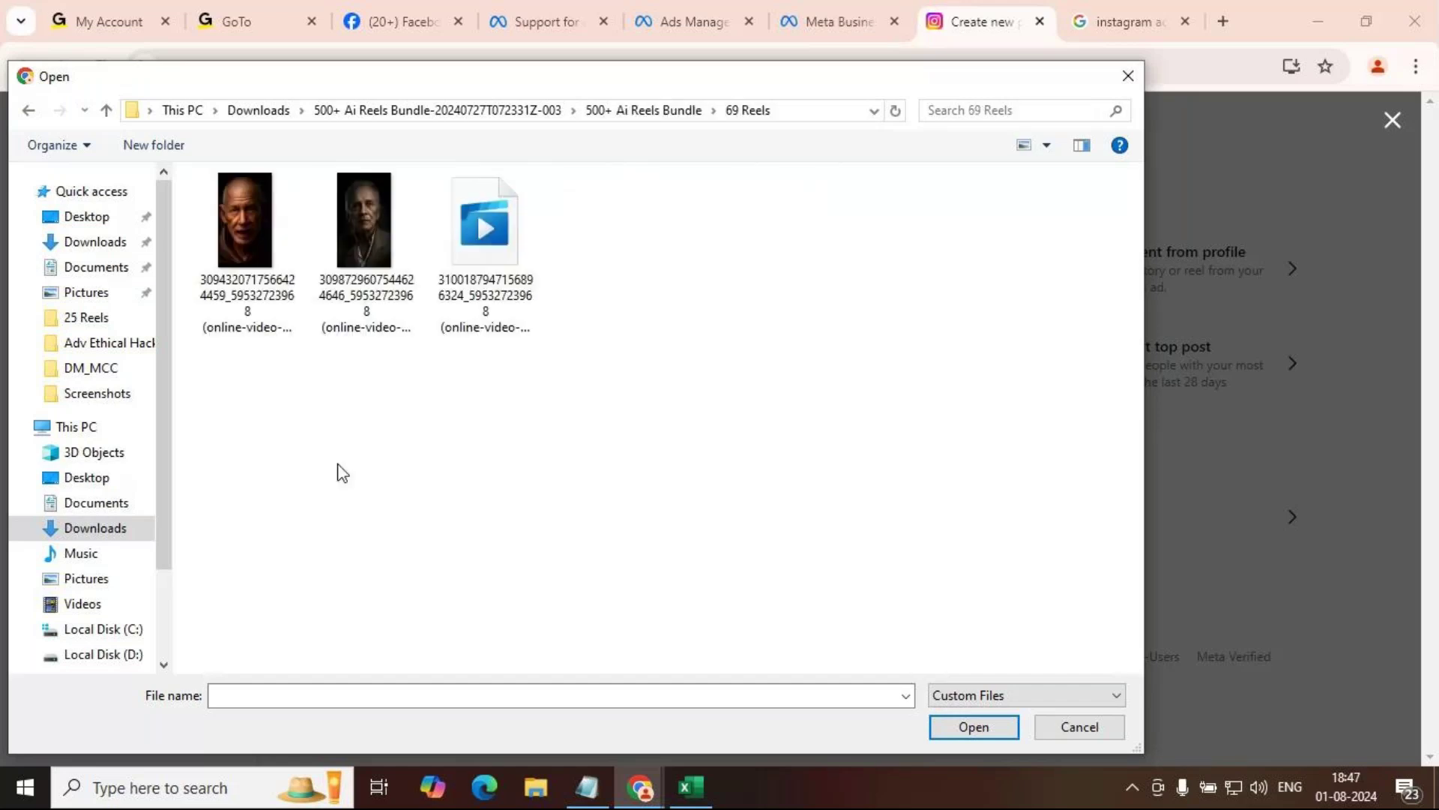
double_click(301, 261)
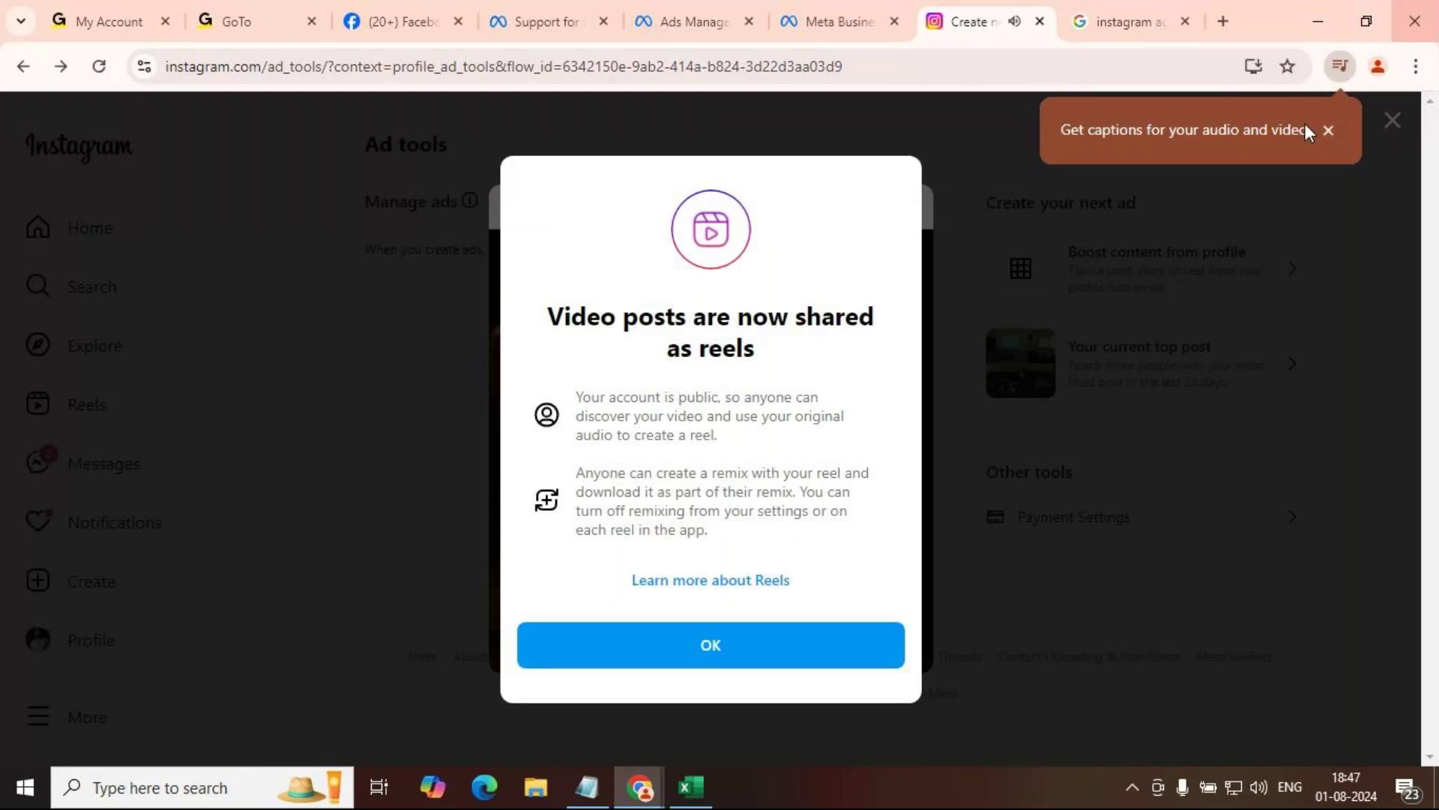
click(960, 324)
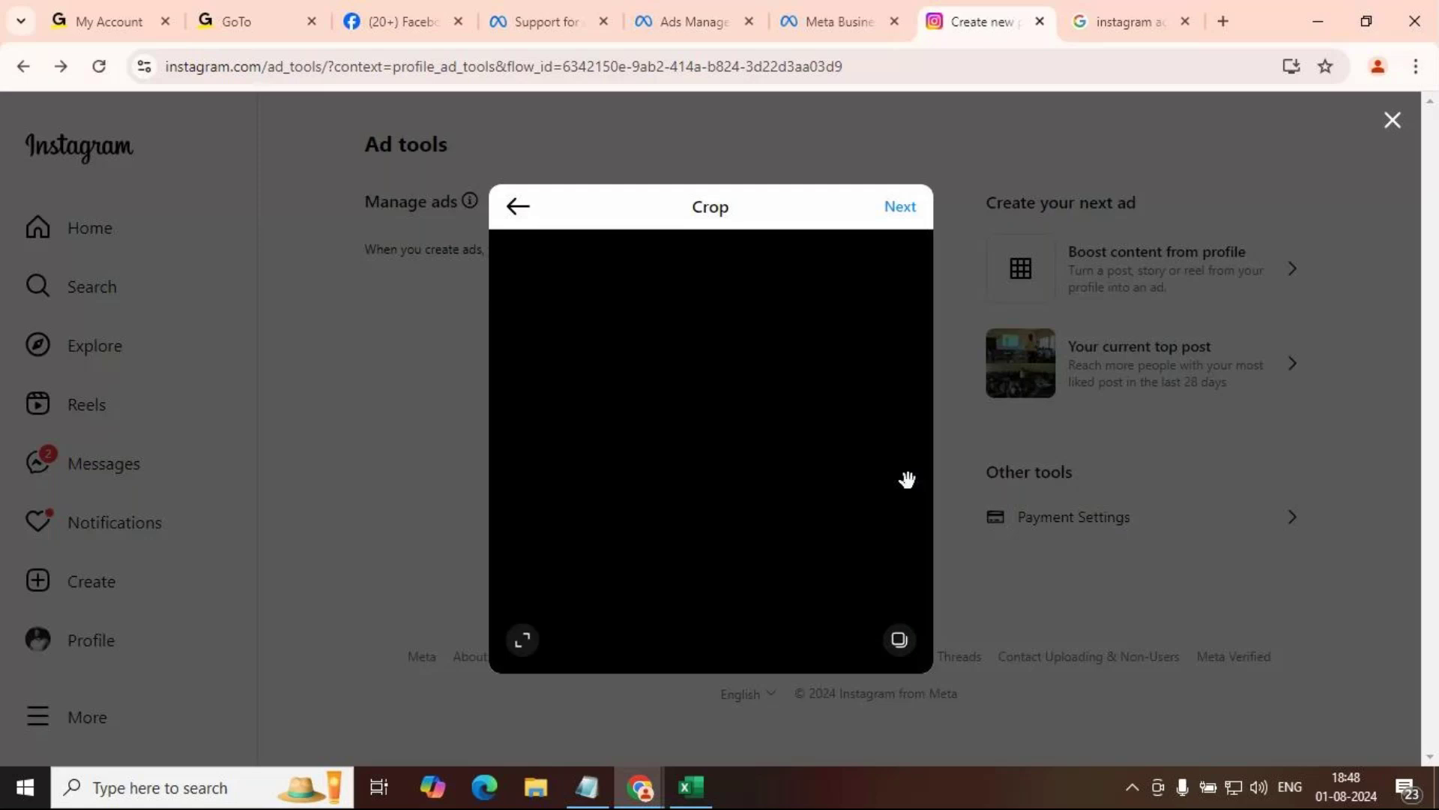
Step: Keep the Original aspect ratio, move on to editing, and switch the reel's sound off
click(523, 640)
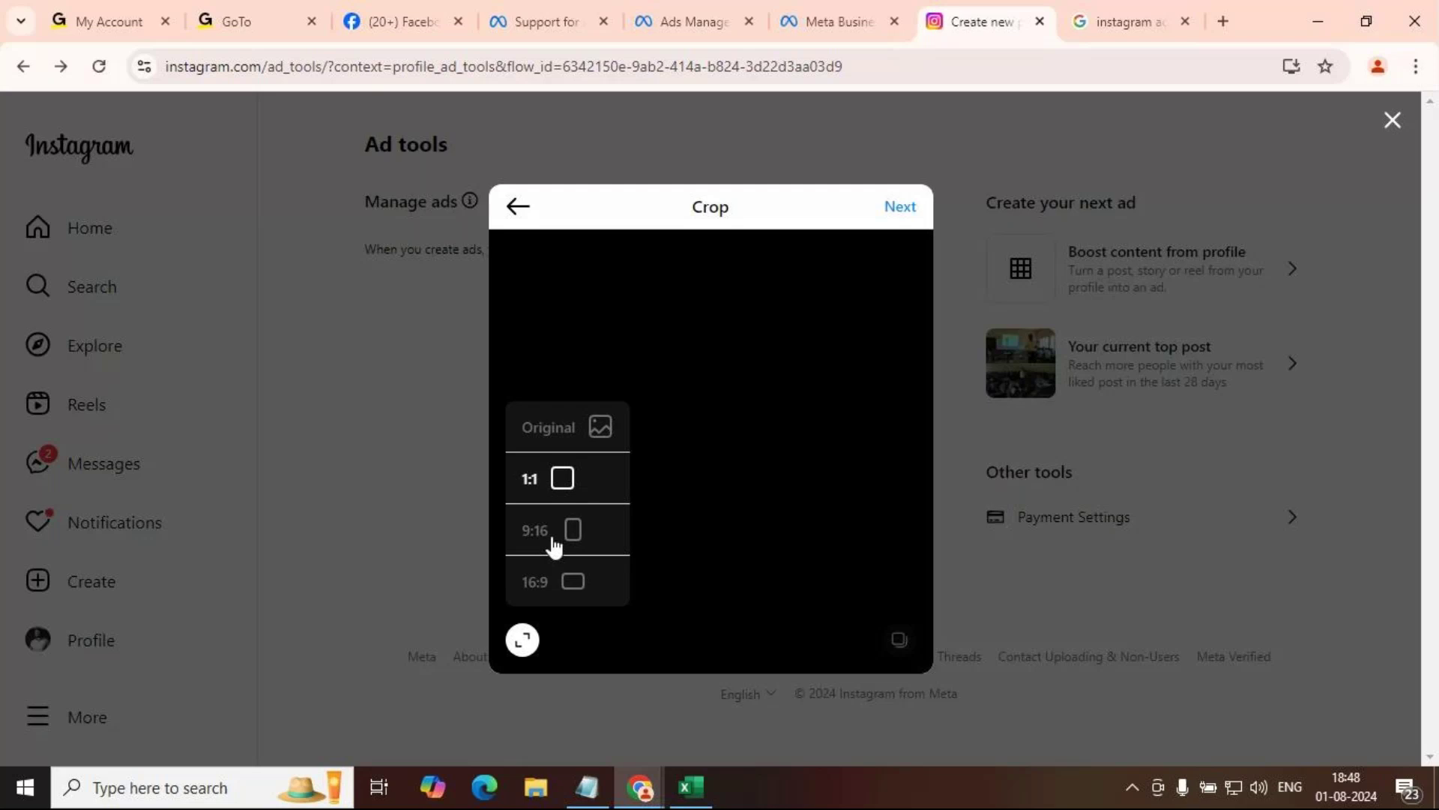
click(569, 429)
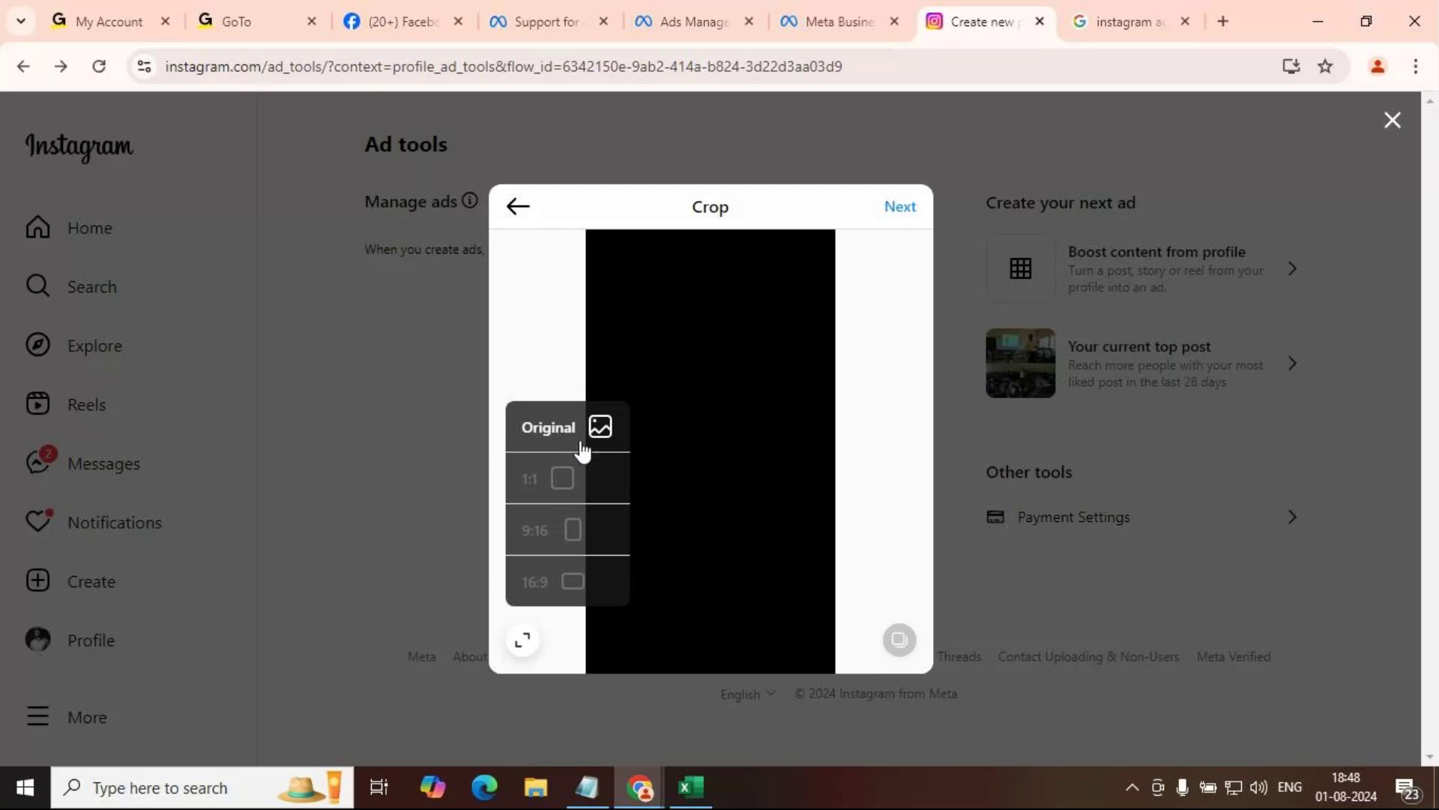
click(900, 210)
click(900, 210)
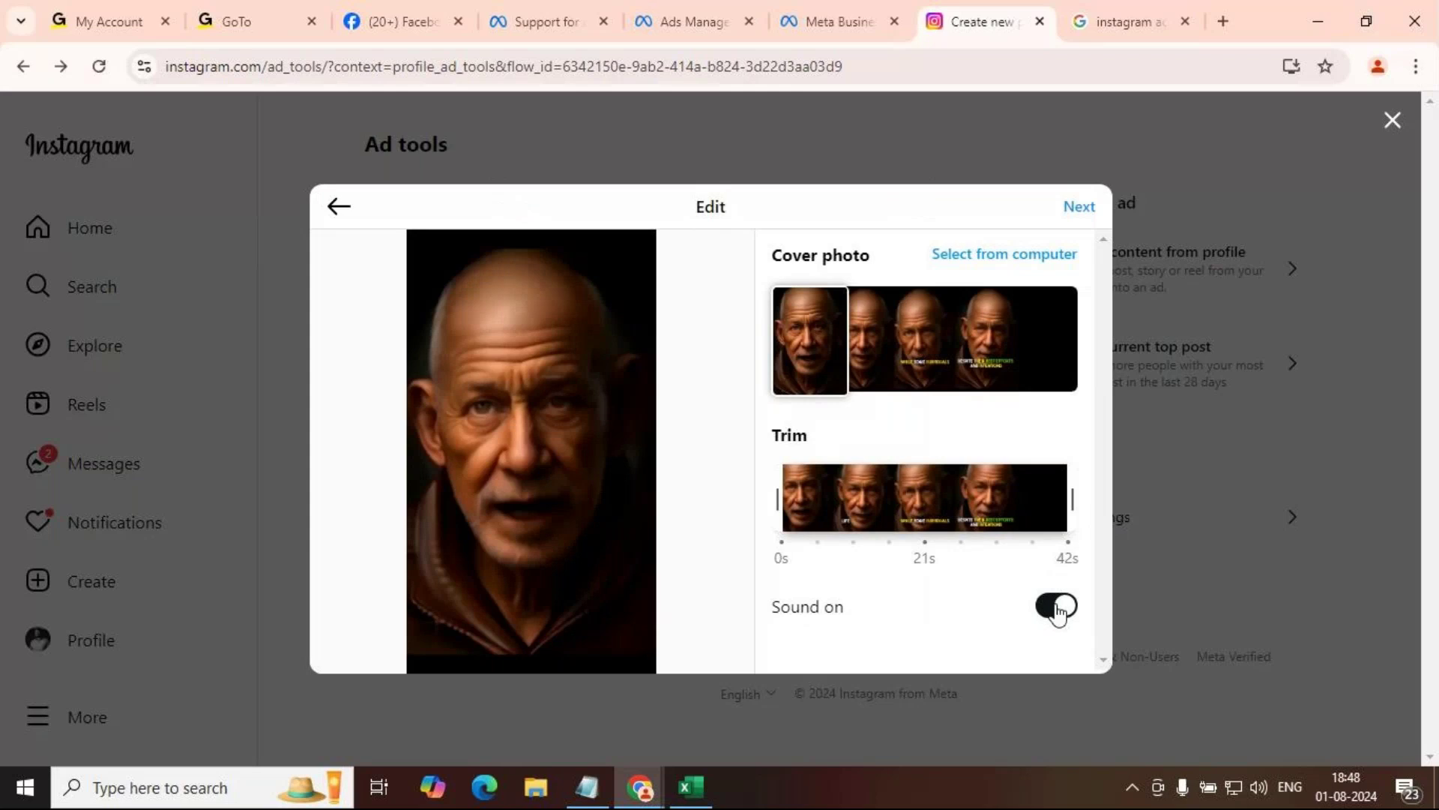
click(1058, 612)
click(1080, 206)
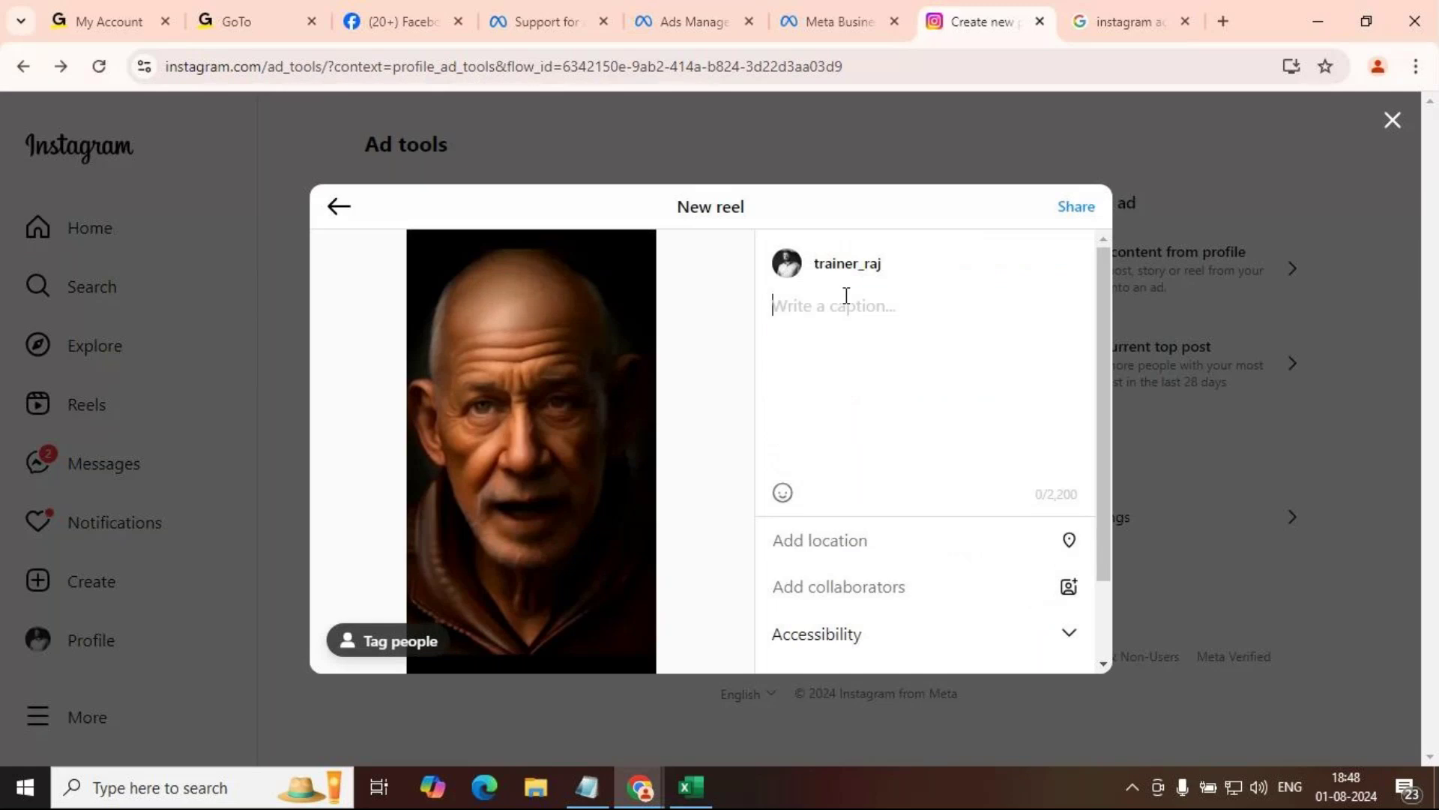
Step: Turn on Auto-generated captions under the Accessibility options
scroll(1072, 599, down, 1)
click(1073, 541)
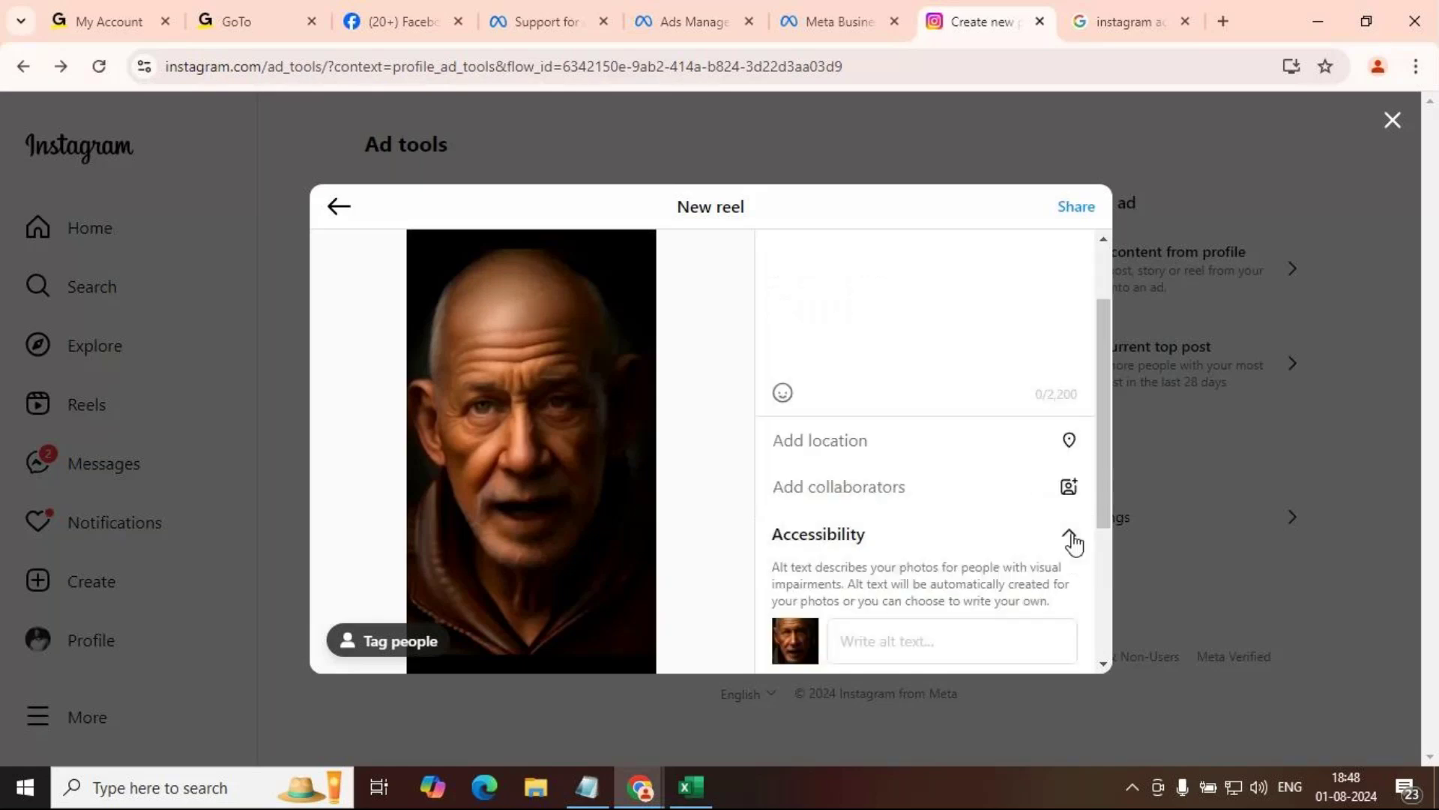
scroll(1073, 541, down, 1)
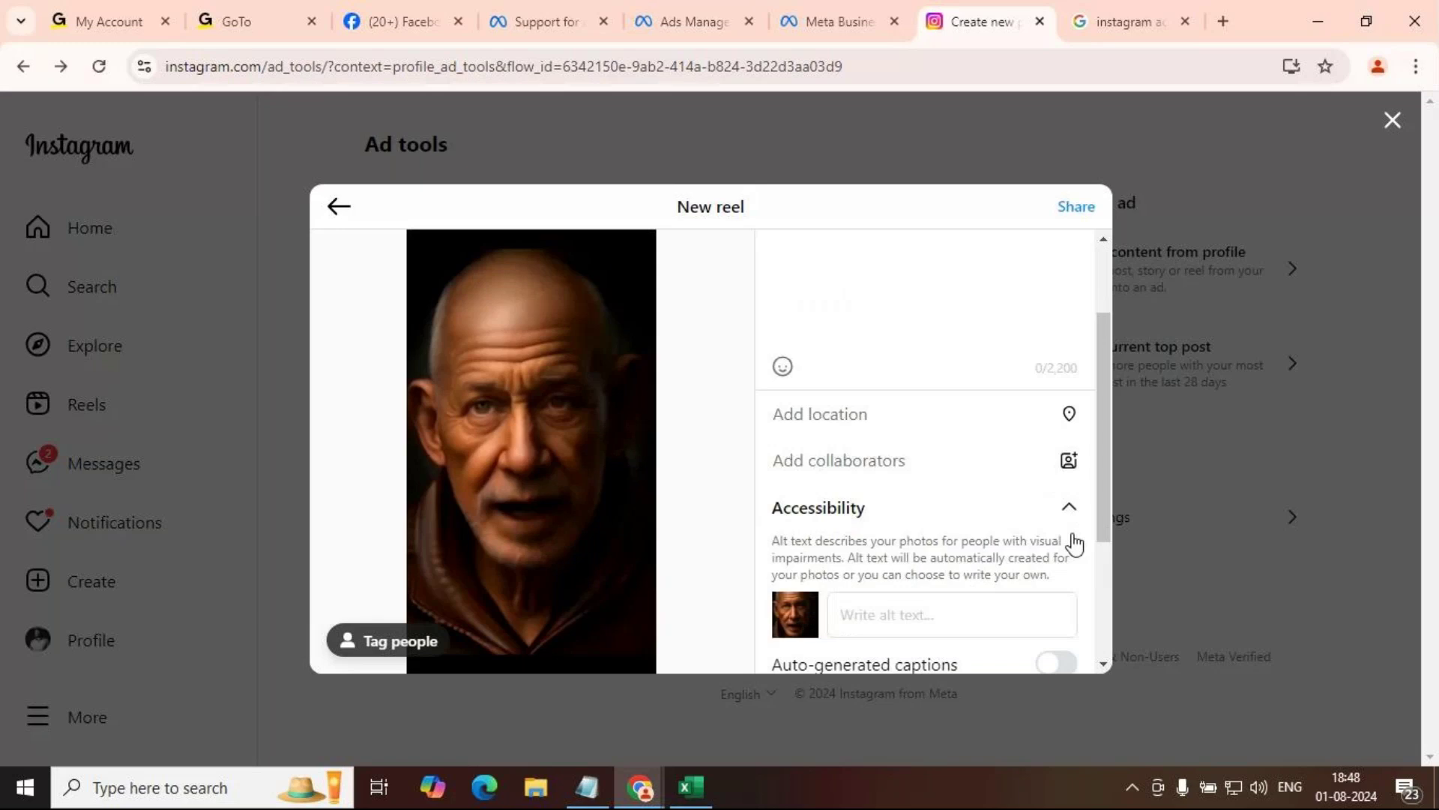
scroll(1075, 544, down, 2)
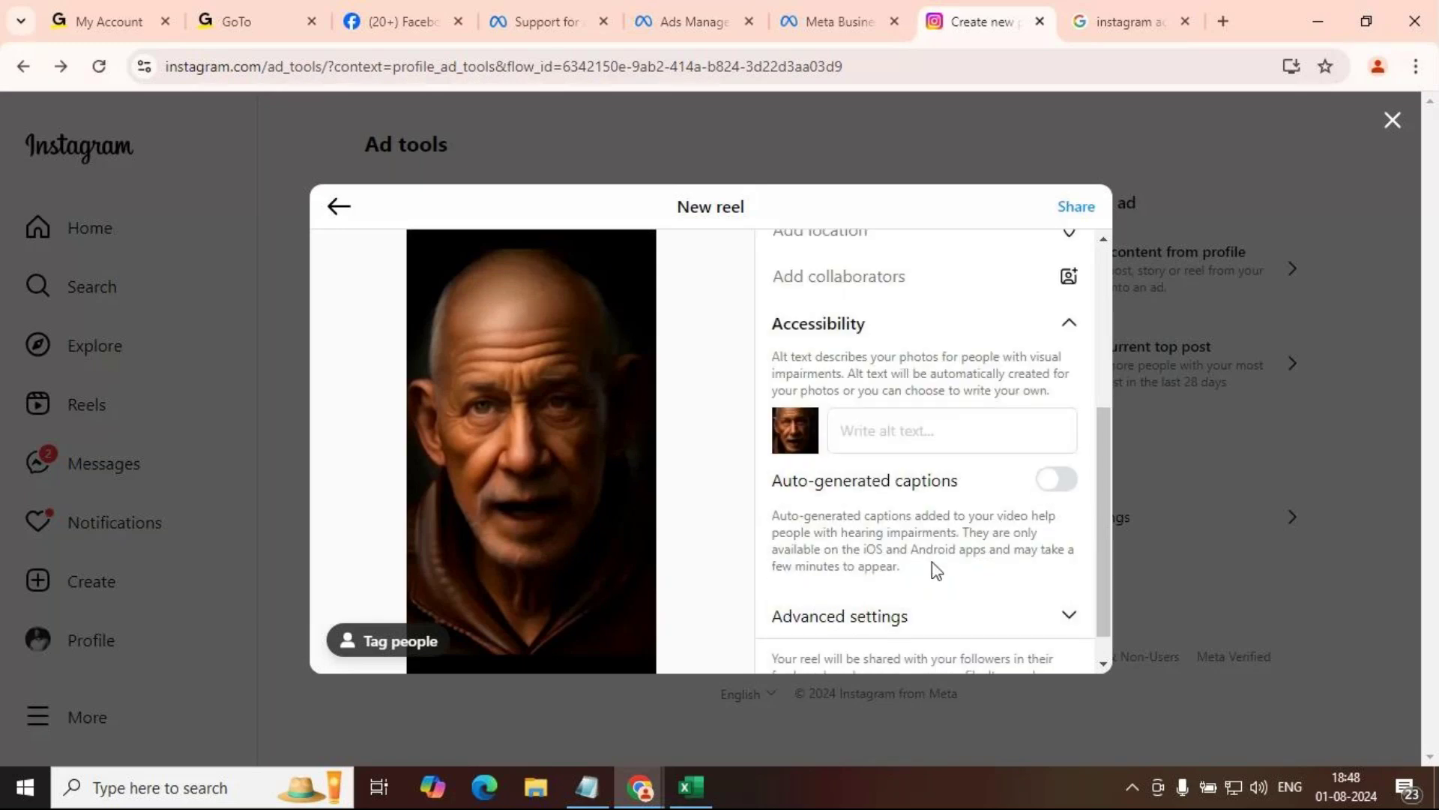
click(1057, 479)
Step: Expand and collapse Advanced settings, then put the cursor in the caption box
scroll(1065, 555, down, 1)
click(1069, 583)
scroll(1069, 583, down, 3)
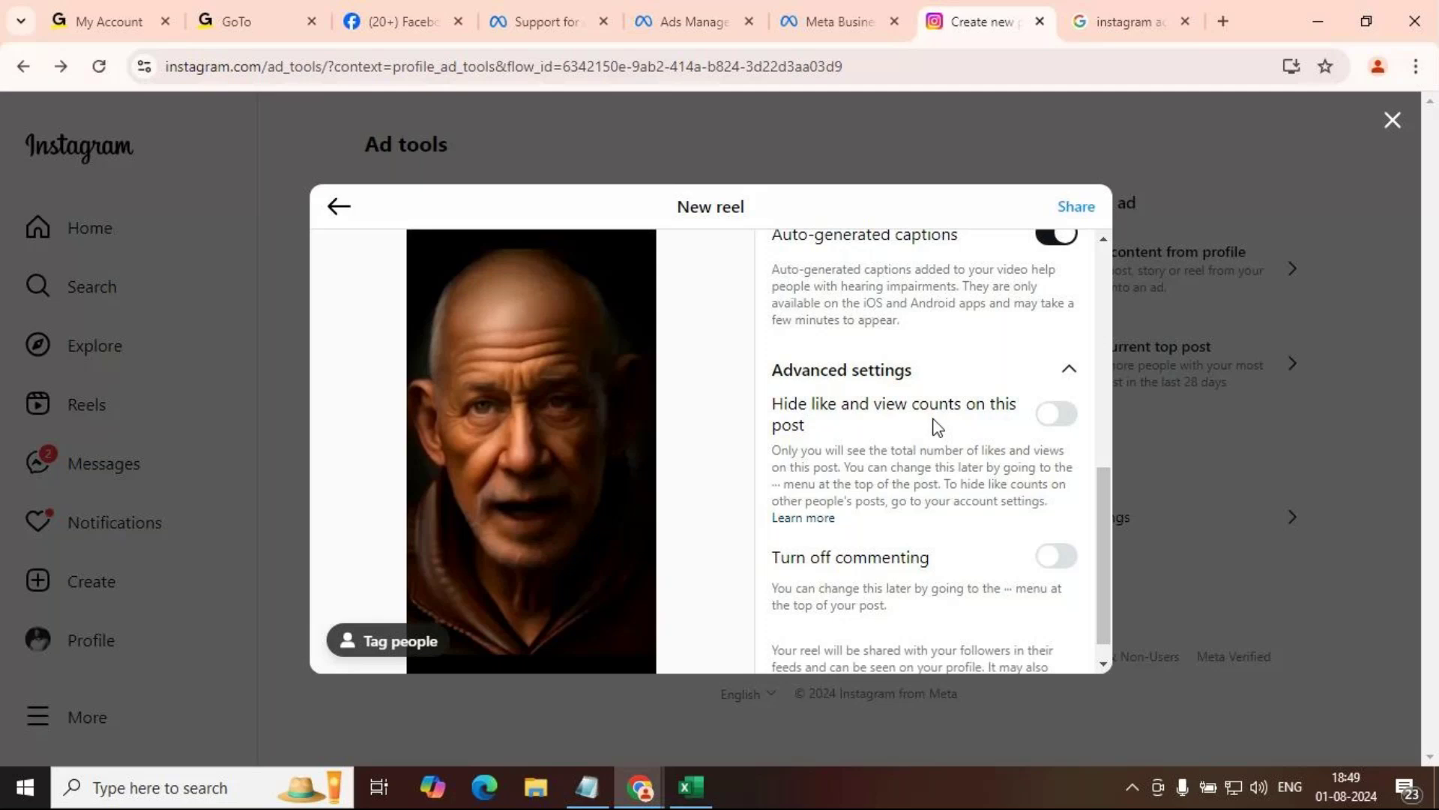
scroll(974, 487, down, 1)
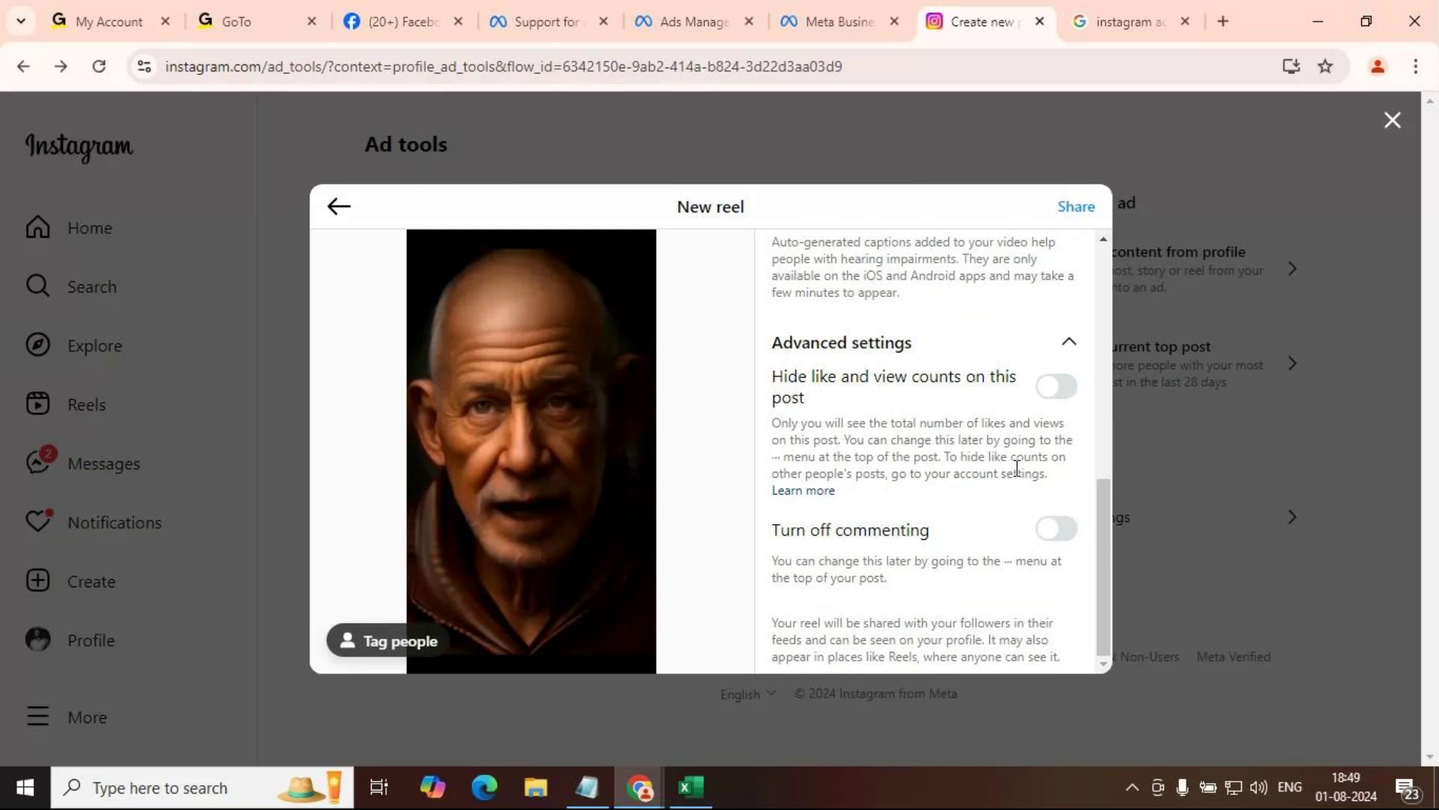
scroll(1016, 468, up, 3)
click(948, 578)
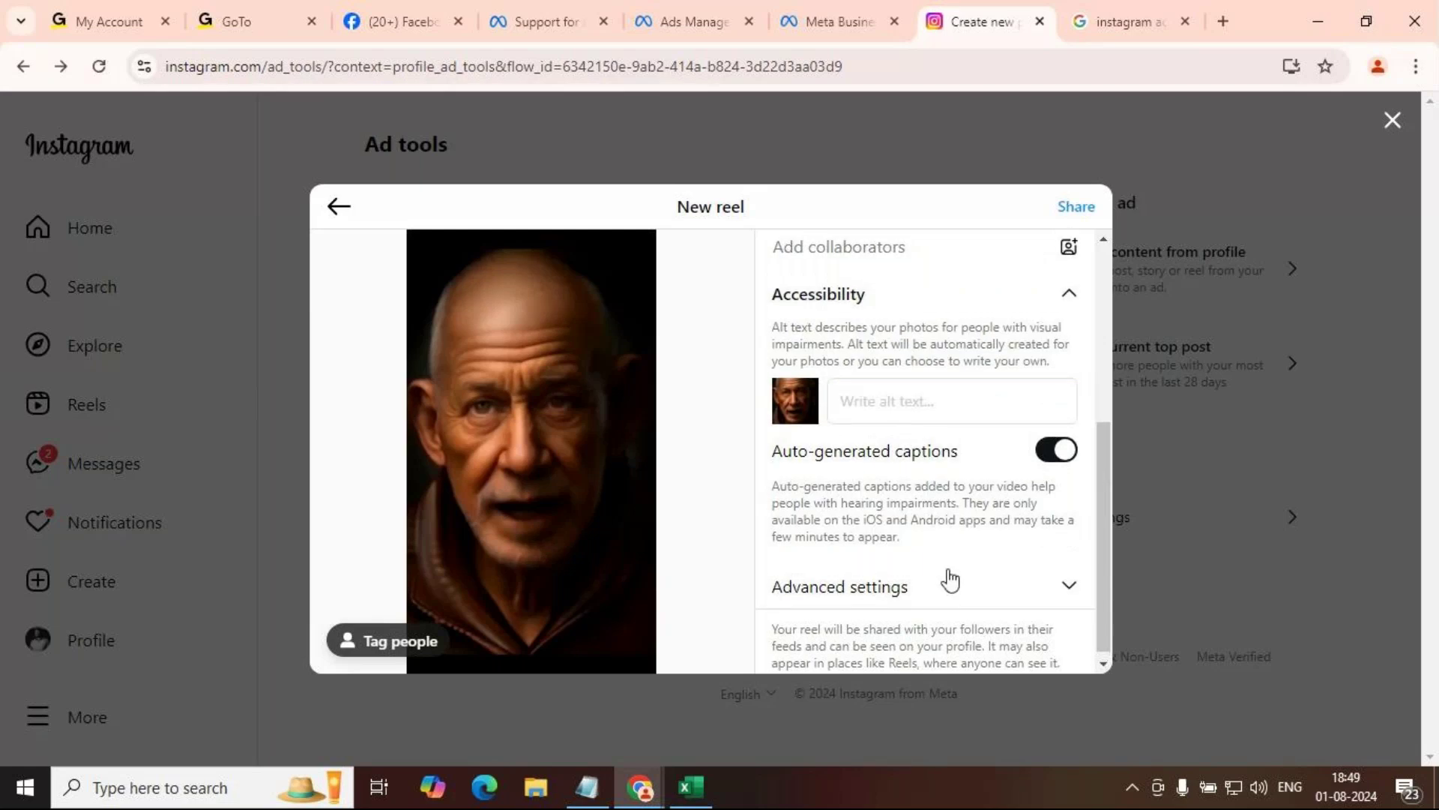
scroll(1051, 404, up, 5)
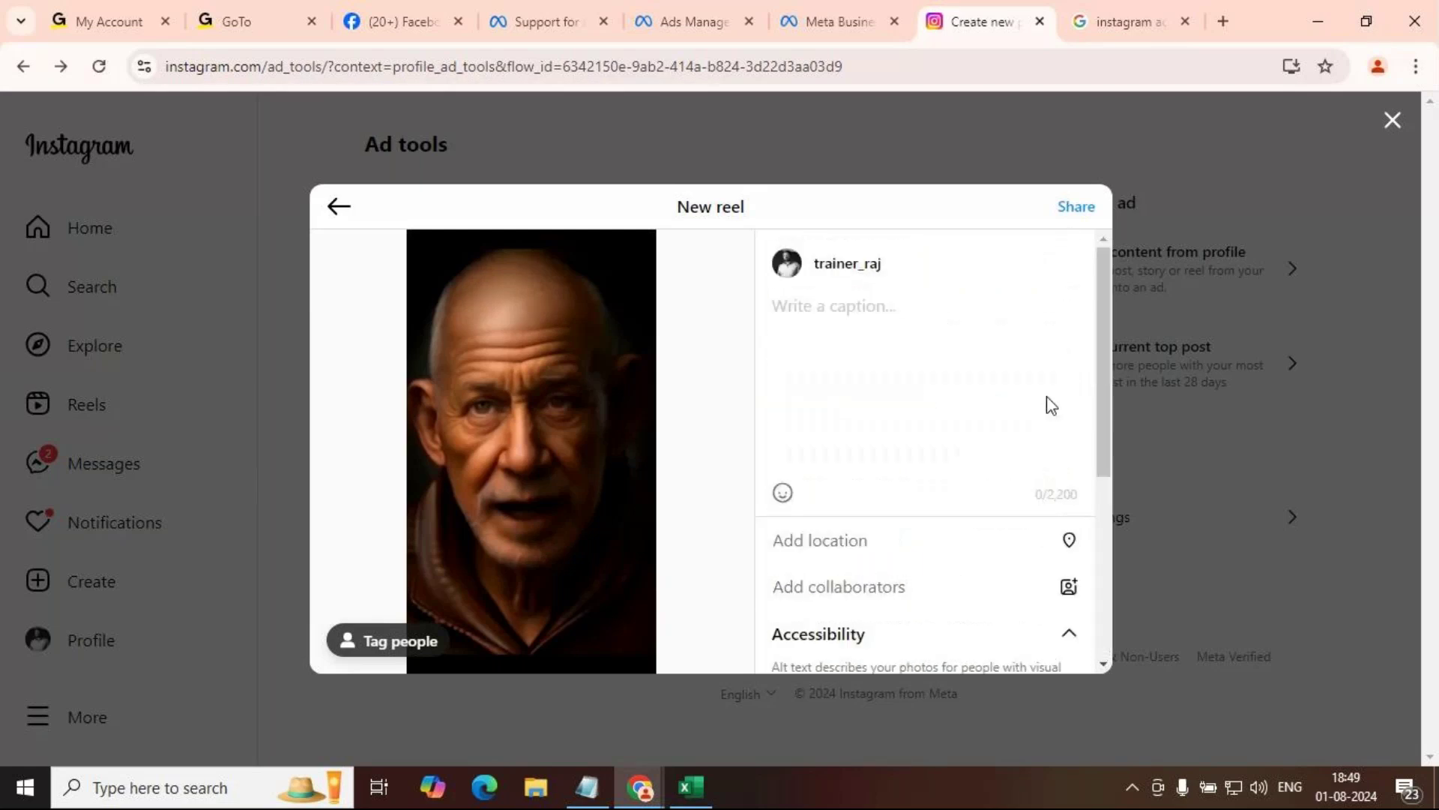
click(892, 310)
Step: Caption the reel 'TechMentor - AI Suggets', share it, and close the Reel shared confirmation
text(TechMentor - AI Sug)
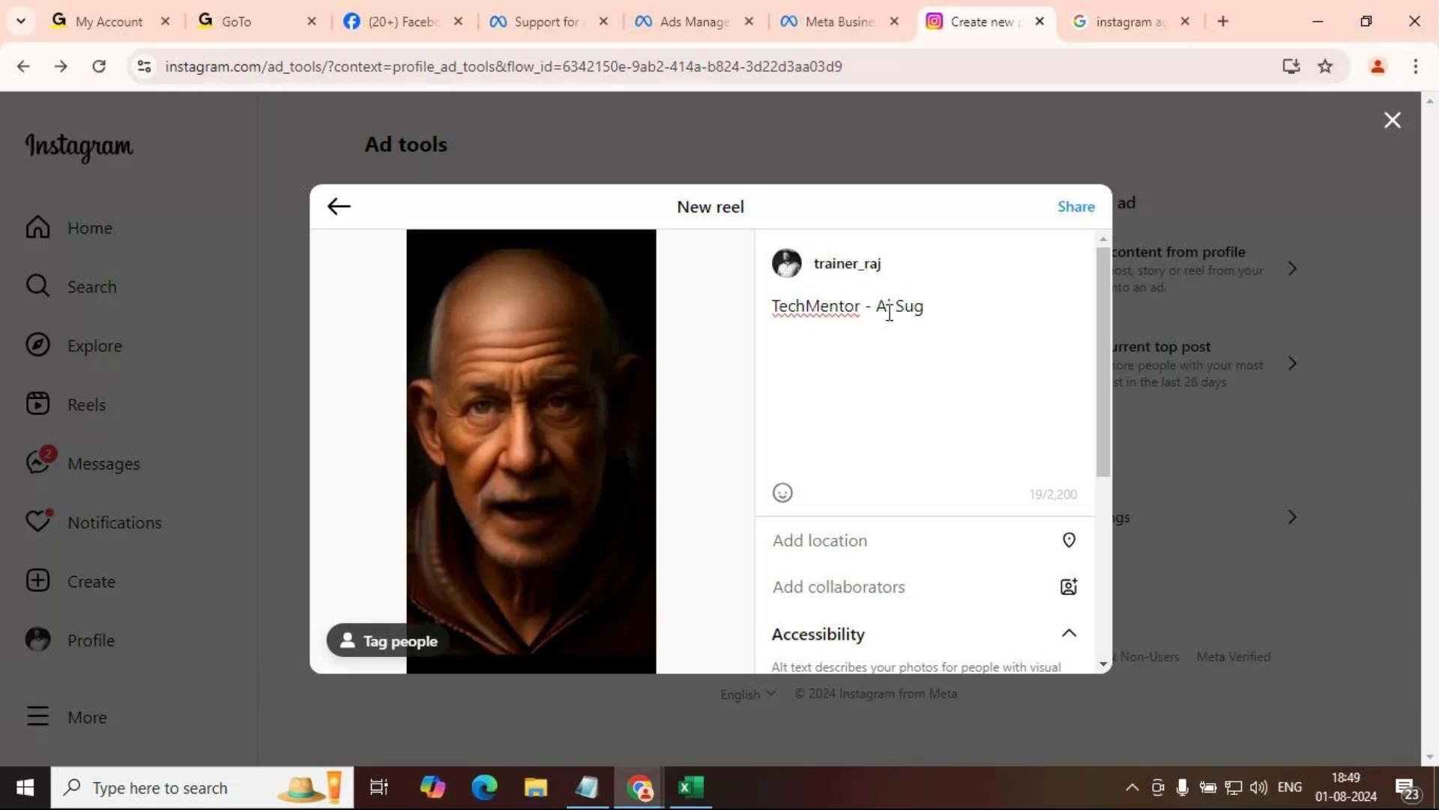
text(ges)
key(BackSpace)
text(ts)
click(1075, 208)
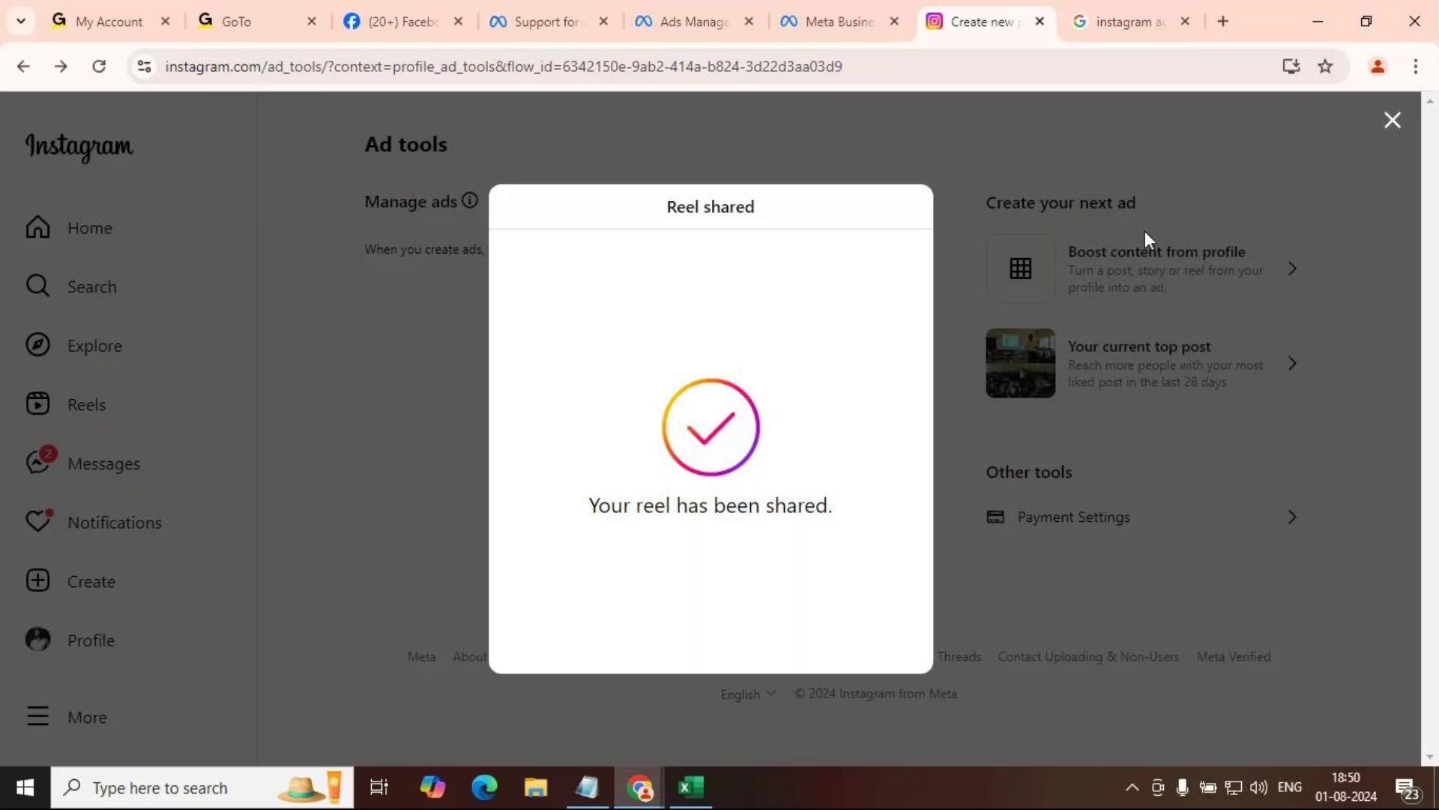
click(412, 523)
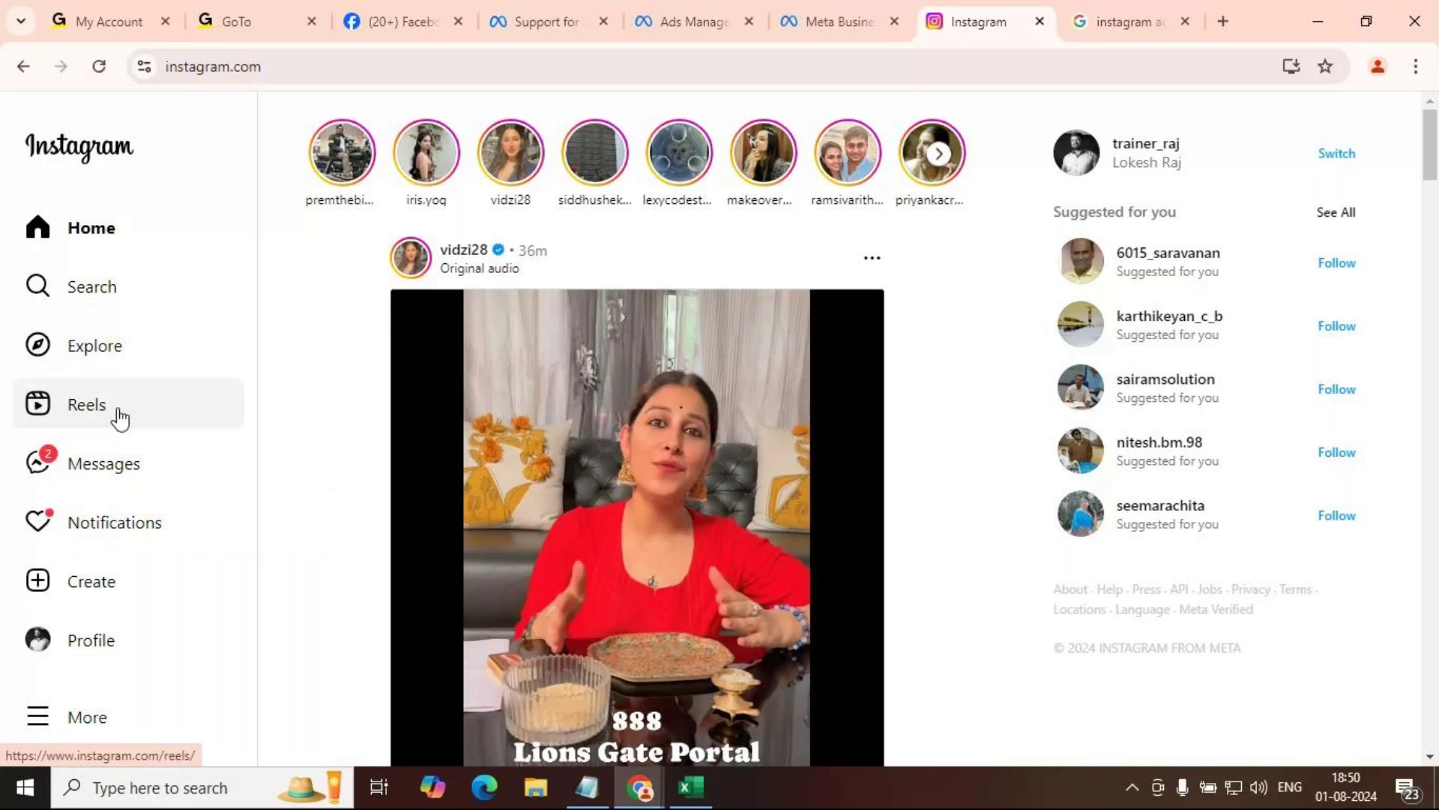
Step: Open the account's profile and view its REELS and SAVED tabs
click(81, 641)
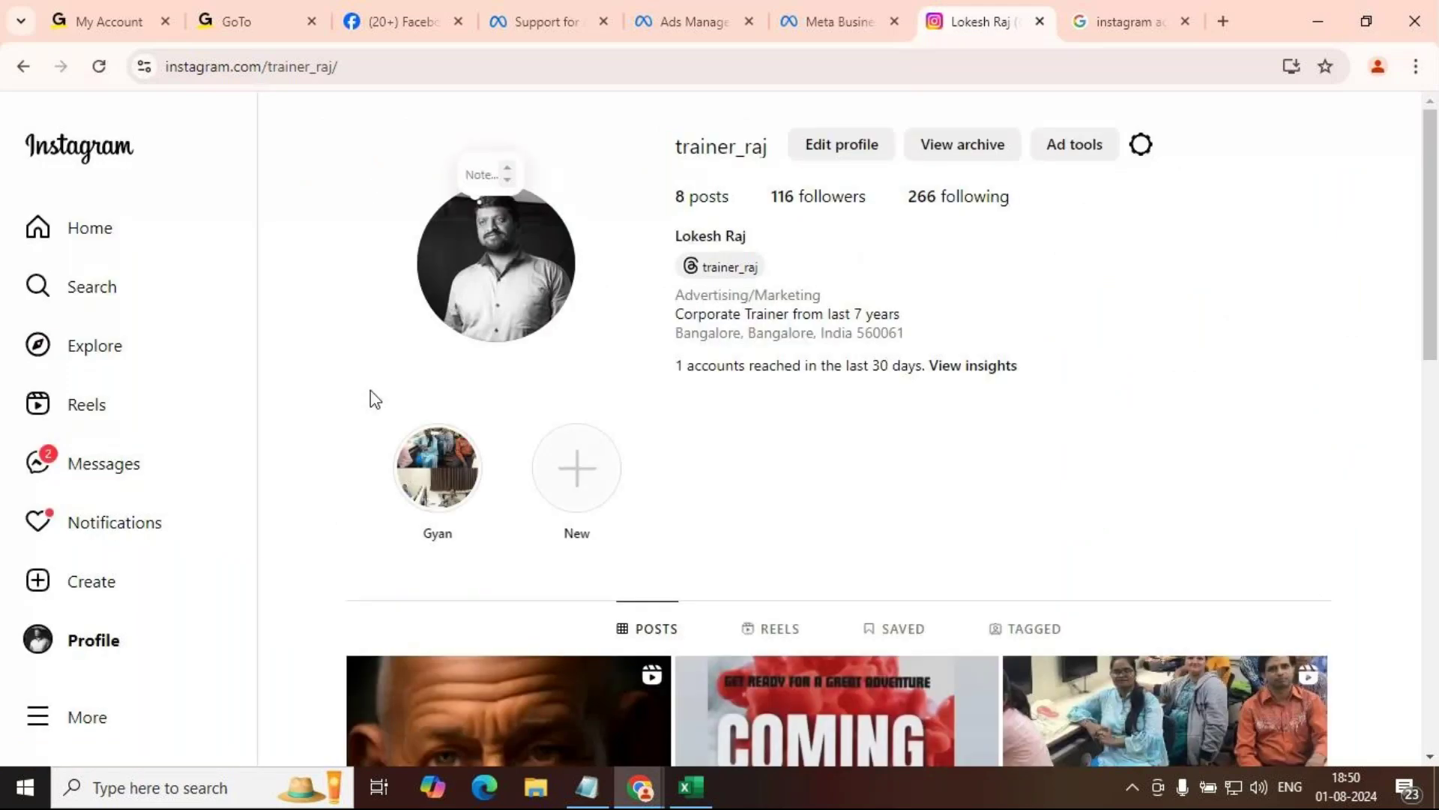
scroll(654, 321, down, 4)
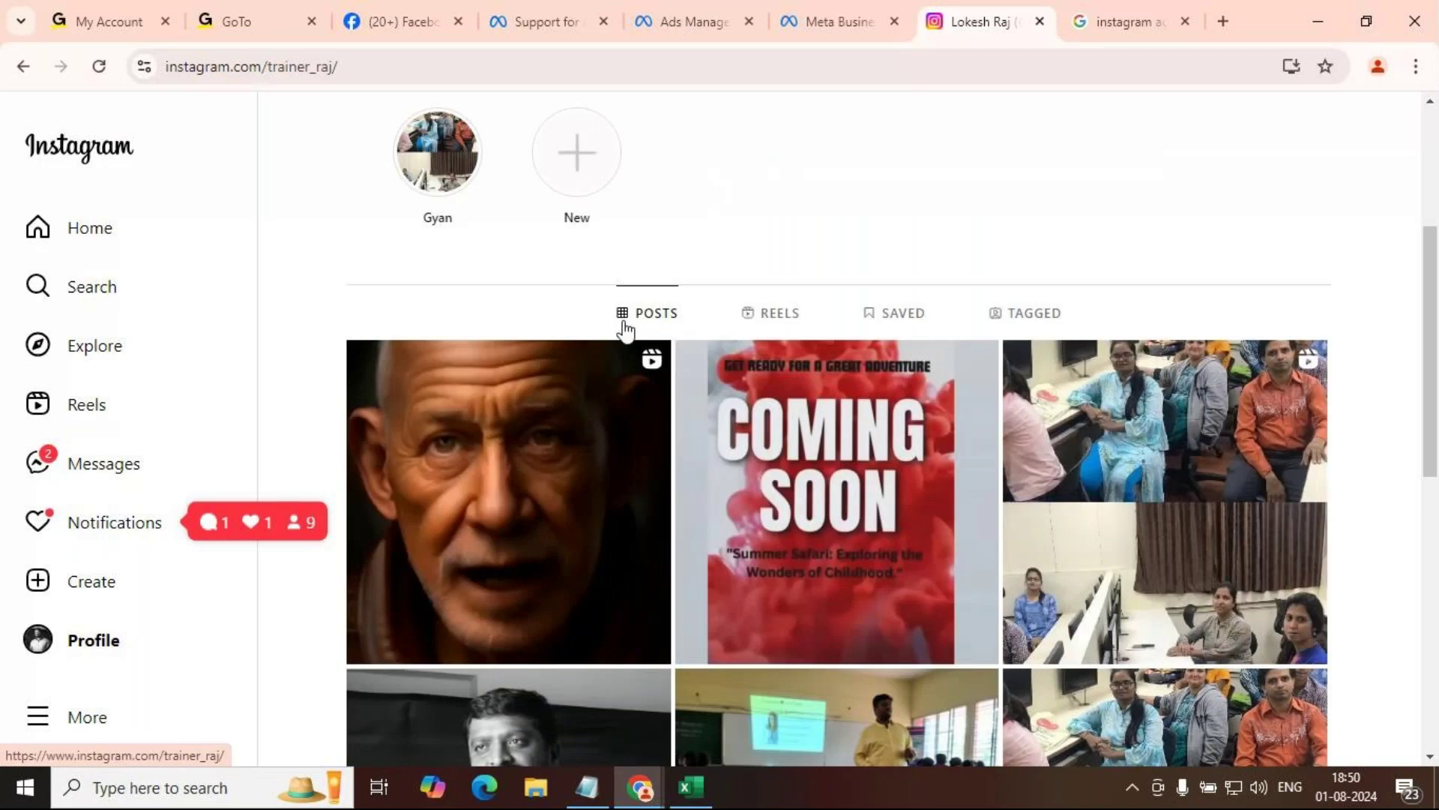
click(784, 315)
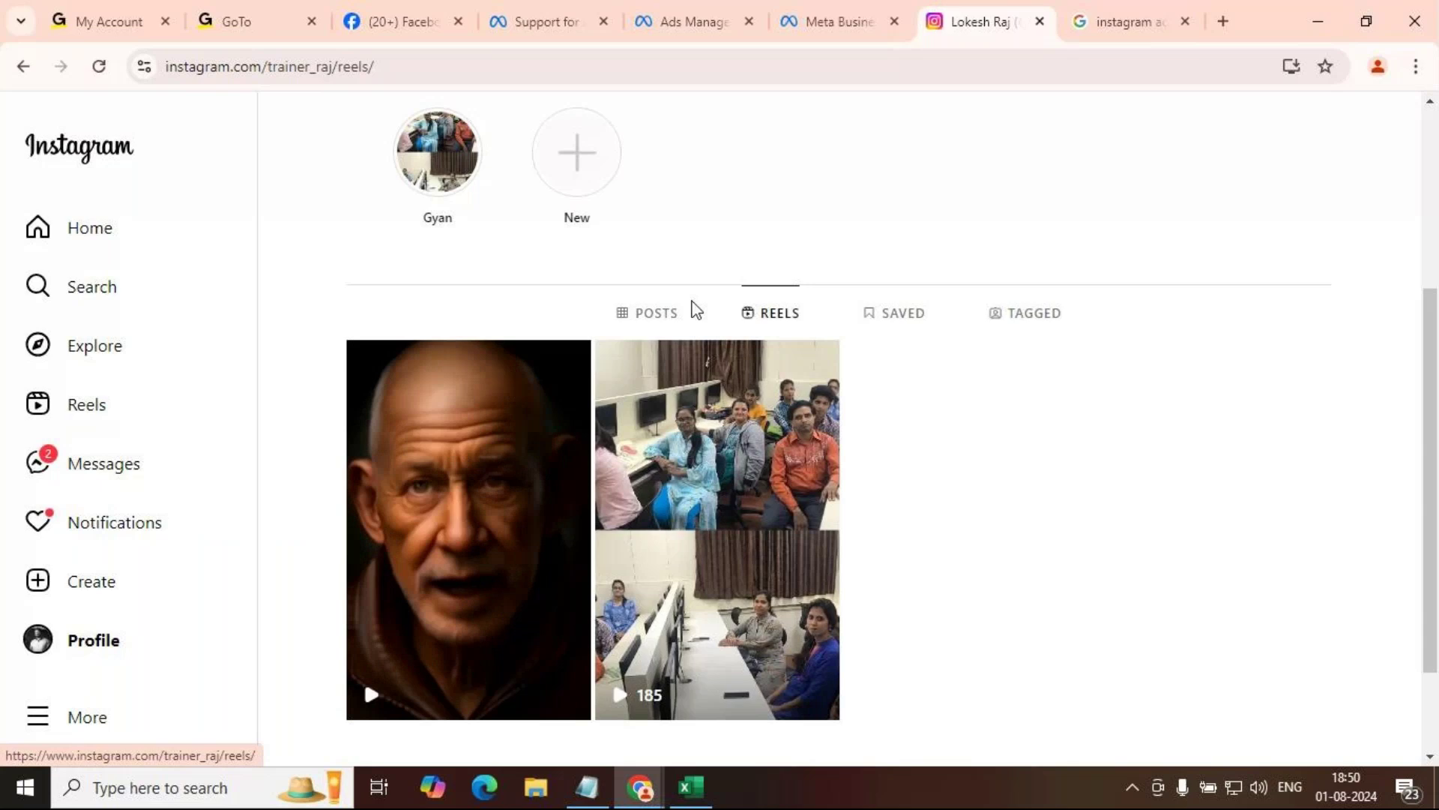
click(896, 314)
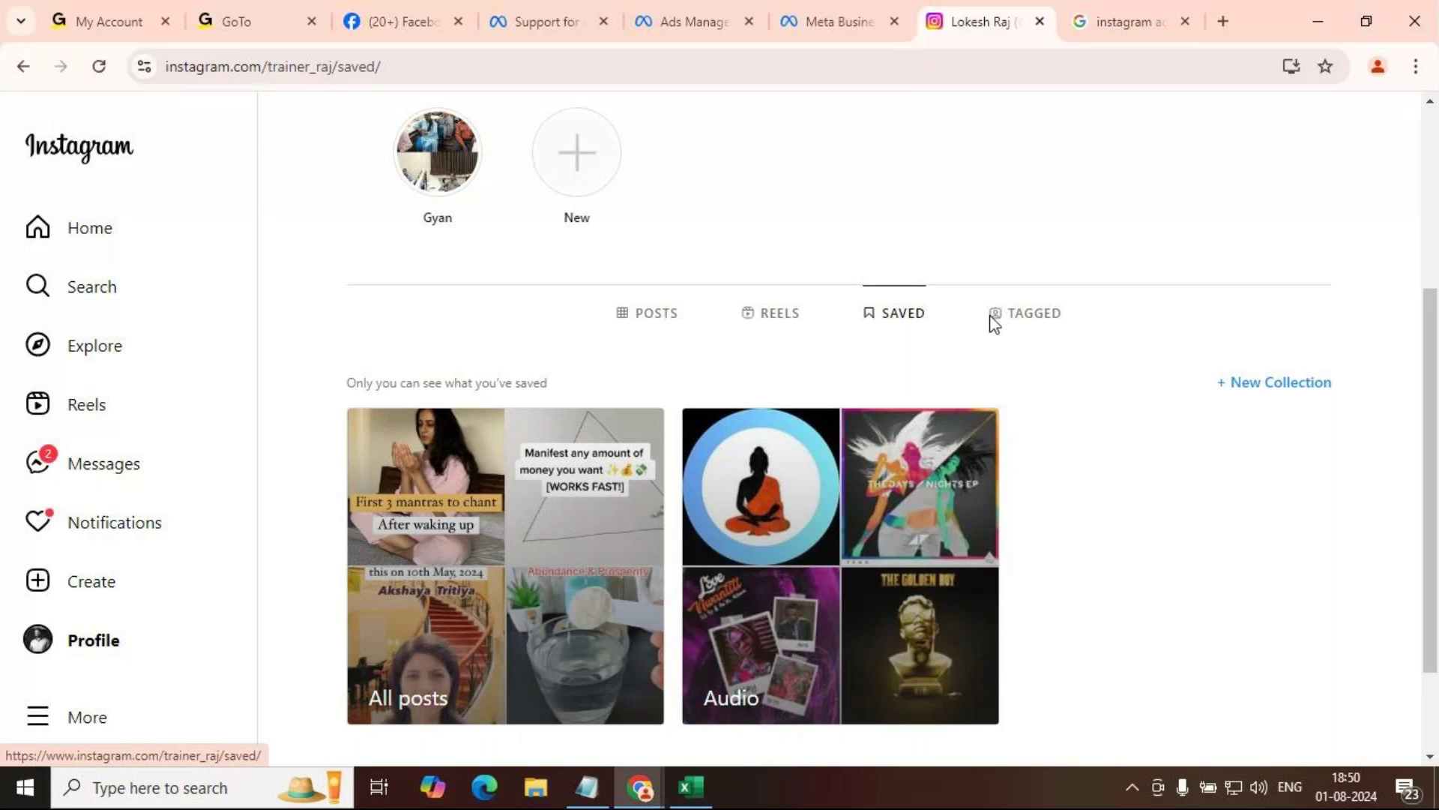
Step: Start and cancel a new saved collection, then return to the POSTS grid
click(1267, 384)
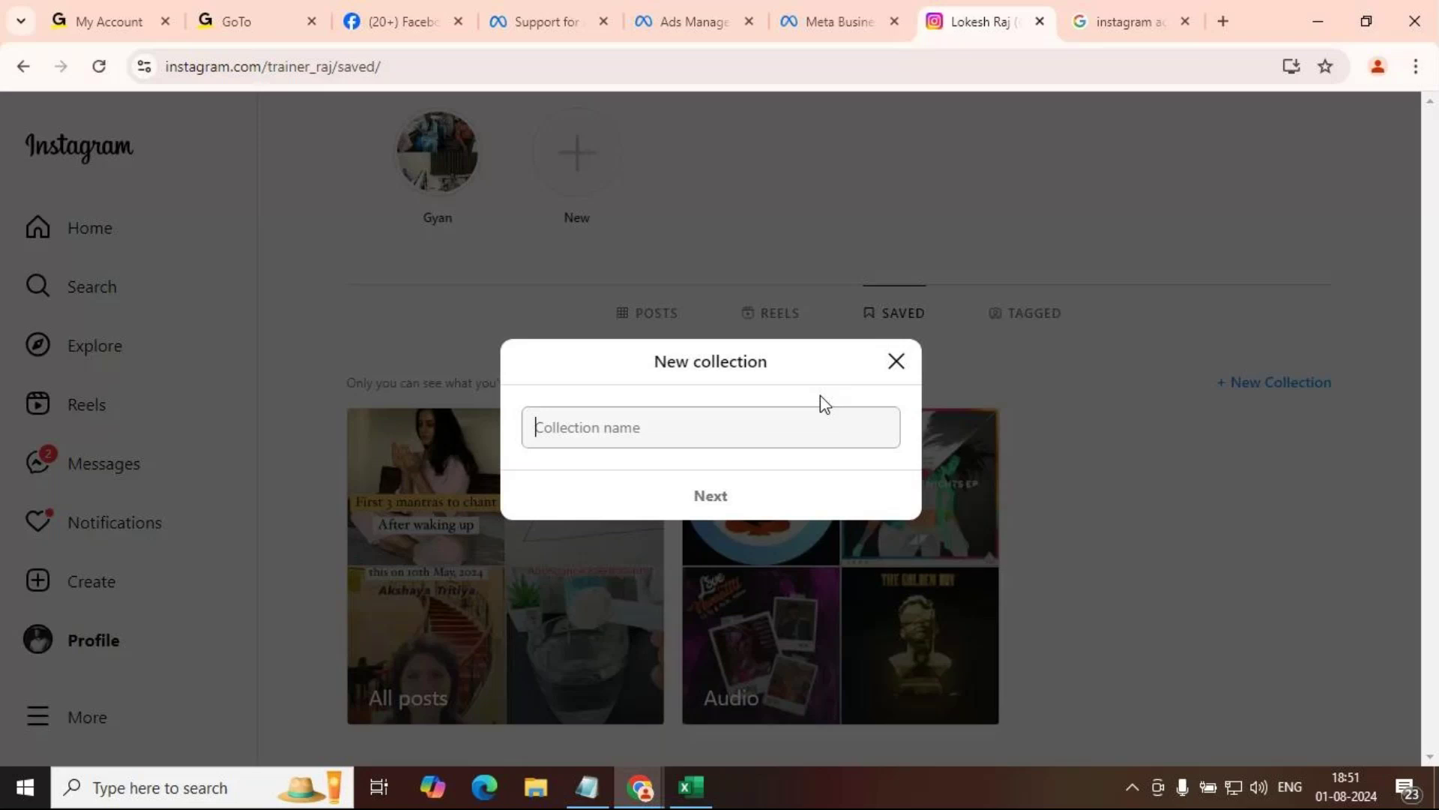
click(643, 326)
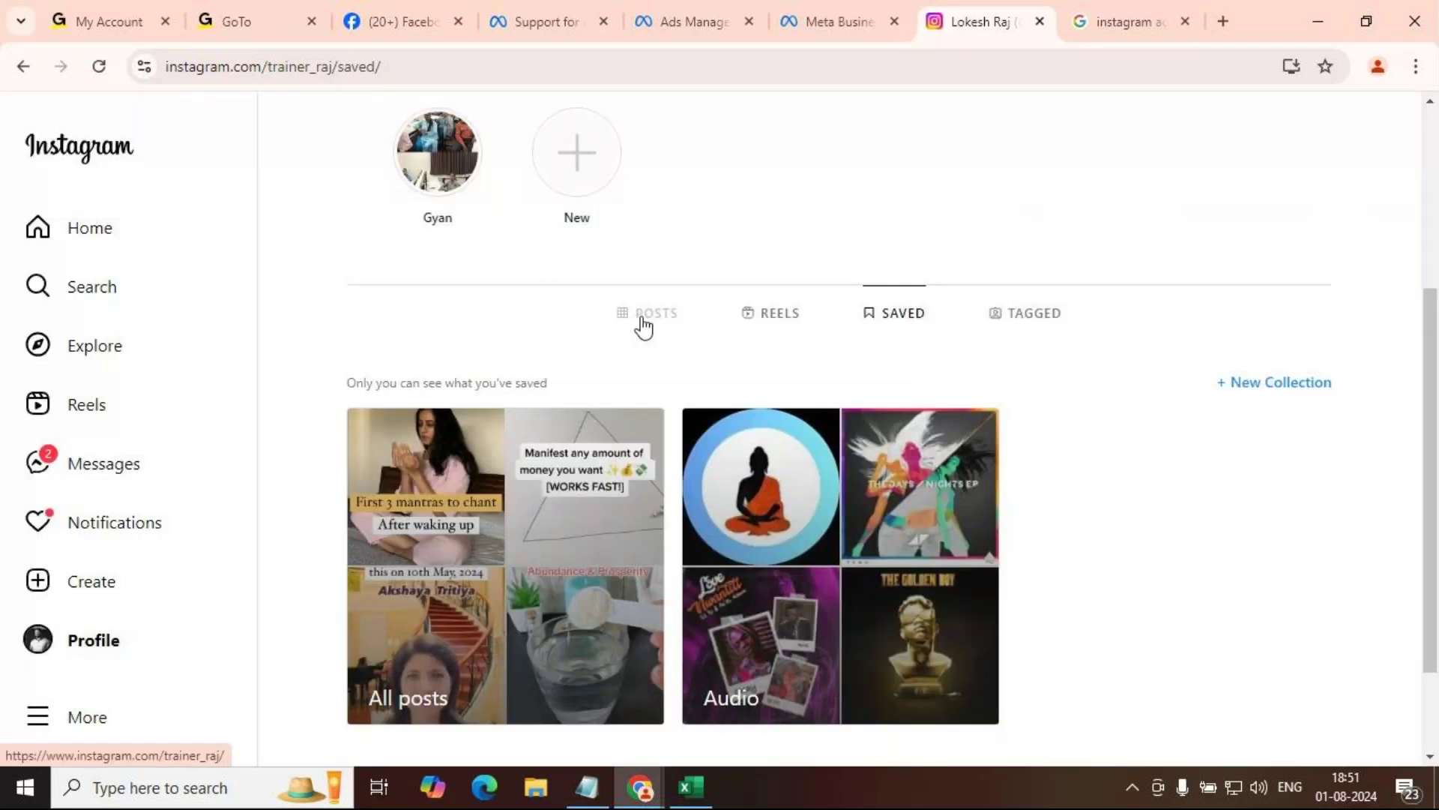
click(643, 321)
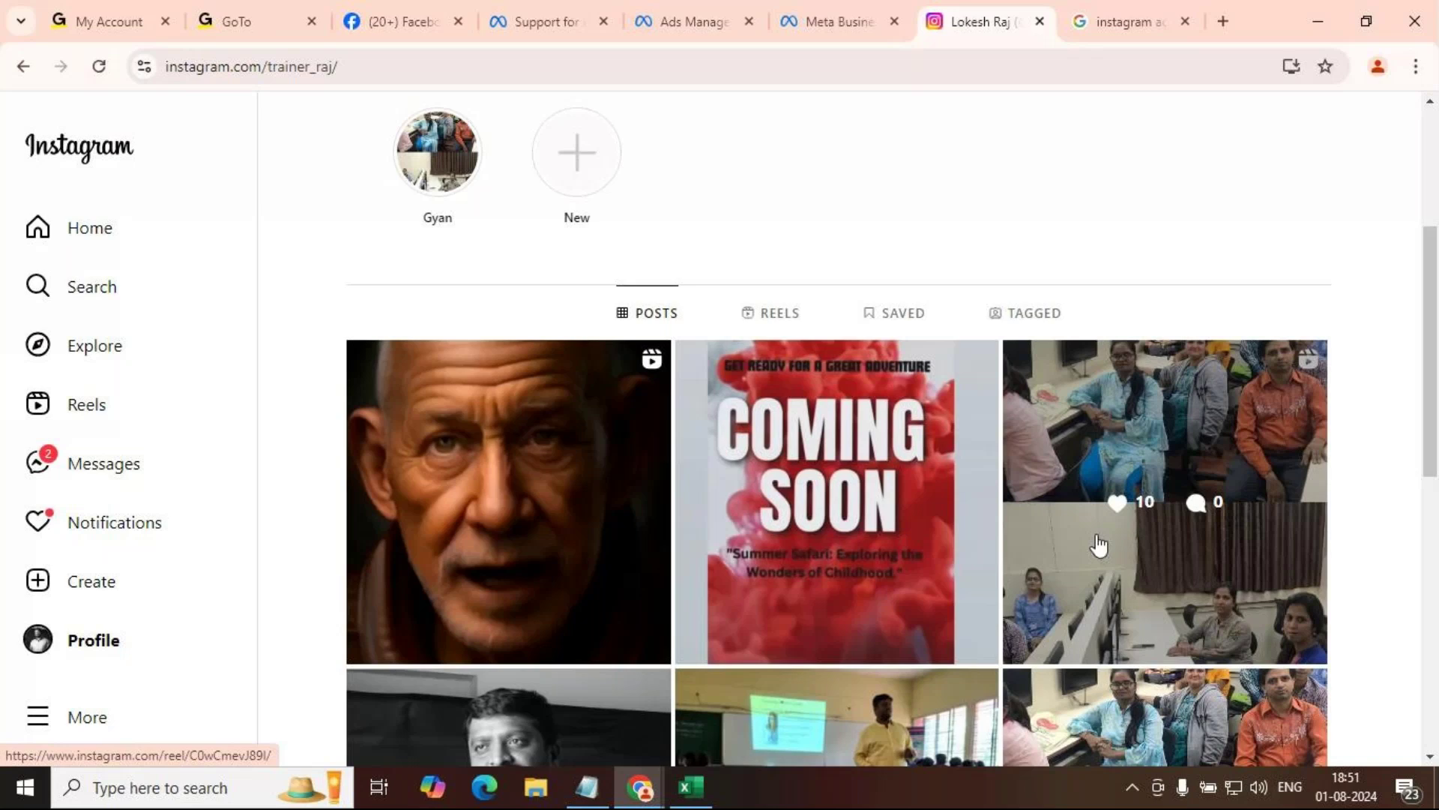
scroll(1099, 545, down, 1)
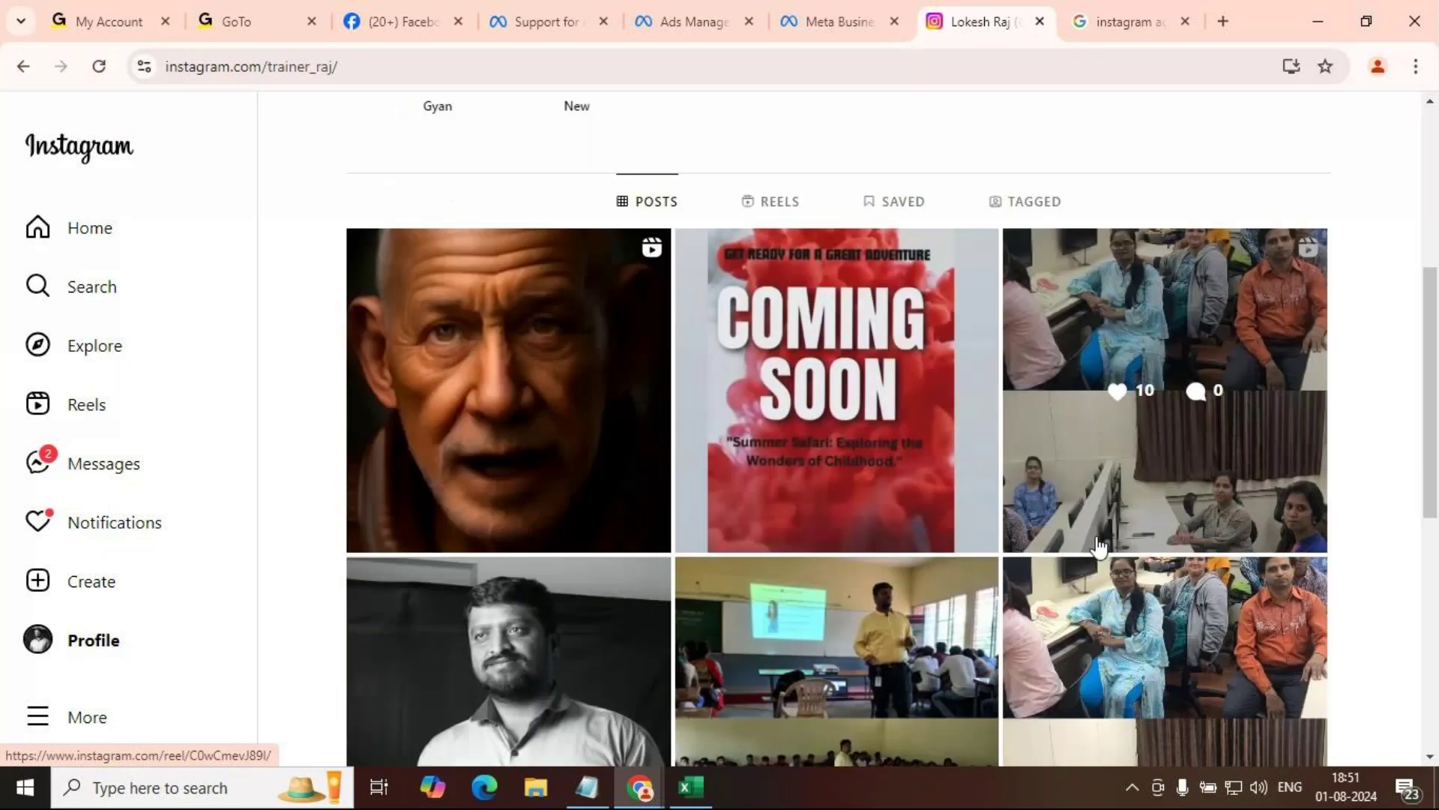
scroll(502, 612, up, 2)
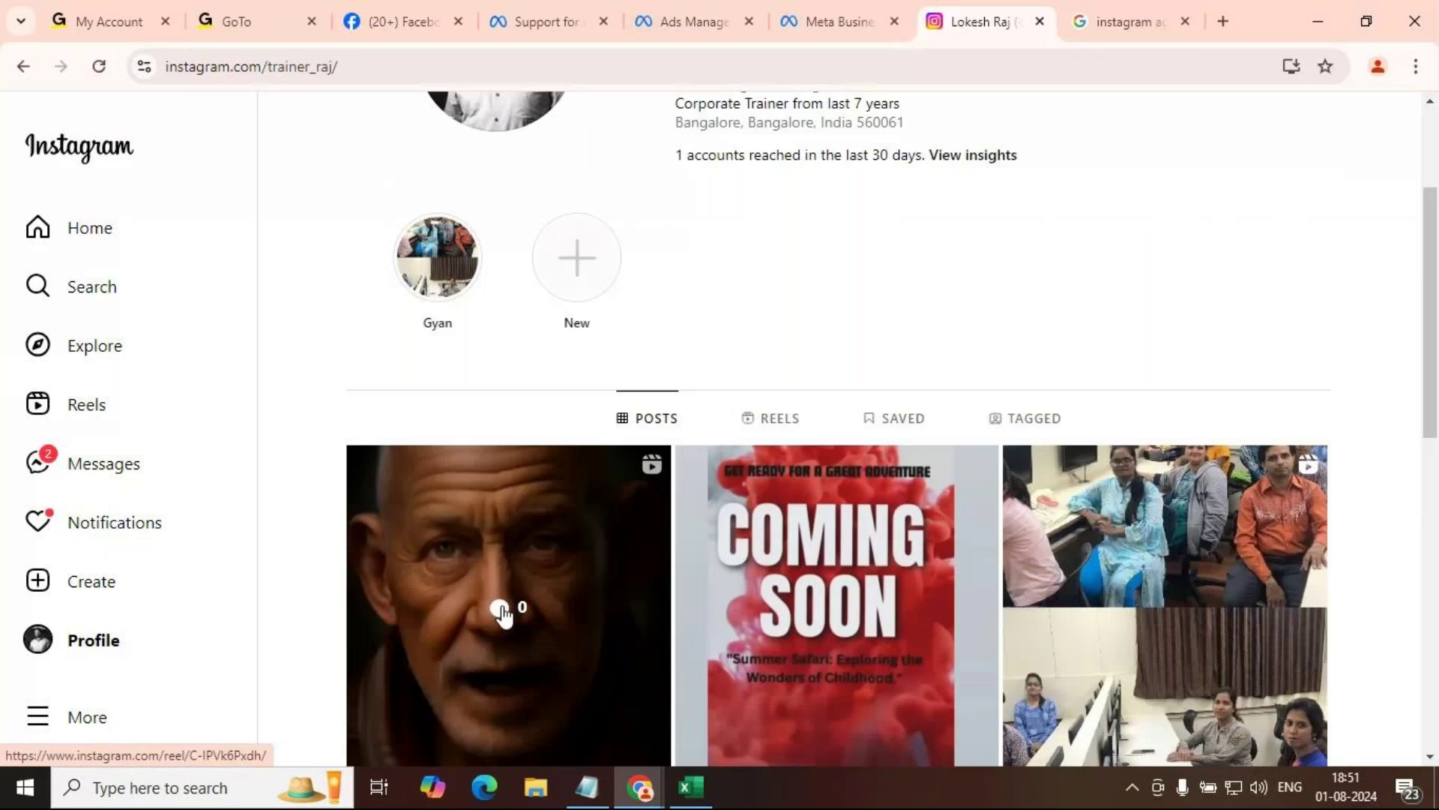
Step: Open the new reel's Boost reel setup and review Visit your profile, Suggested audience, ₹421 daily
click(503, 613)
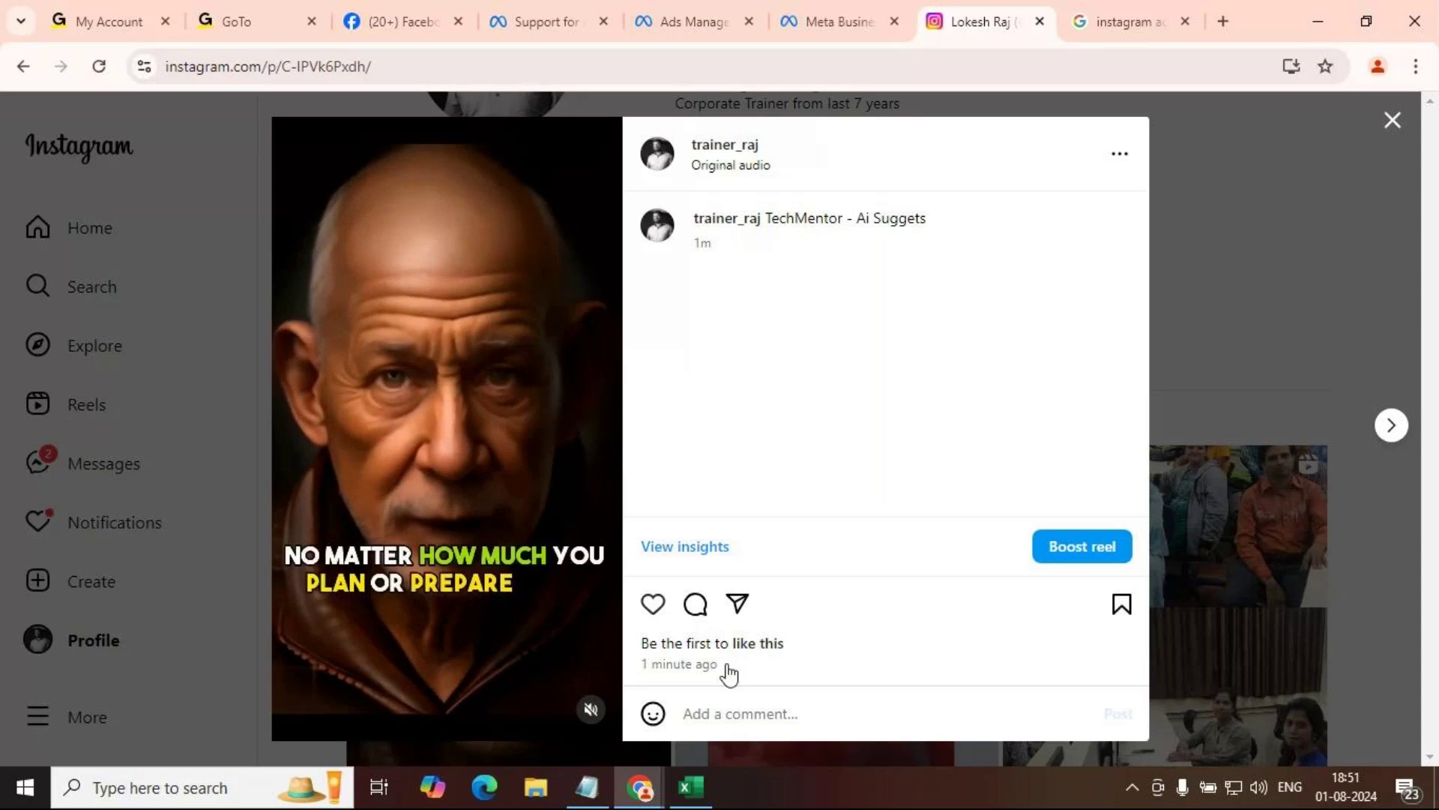
click(1085, 546)
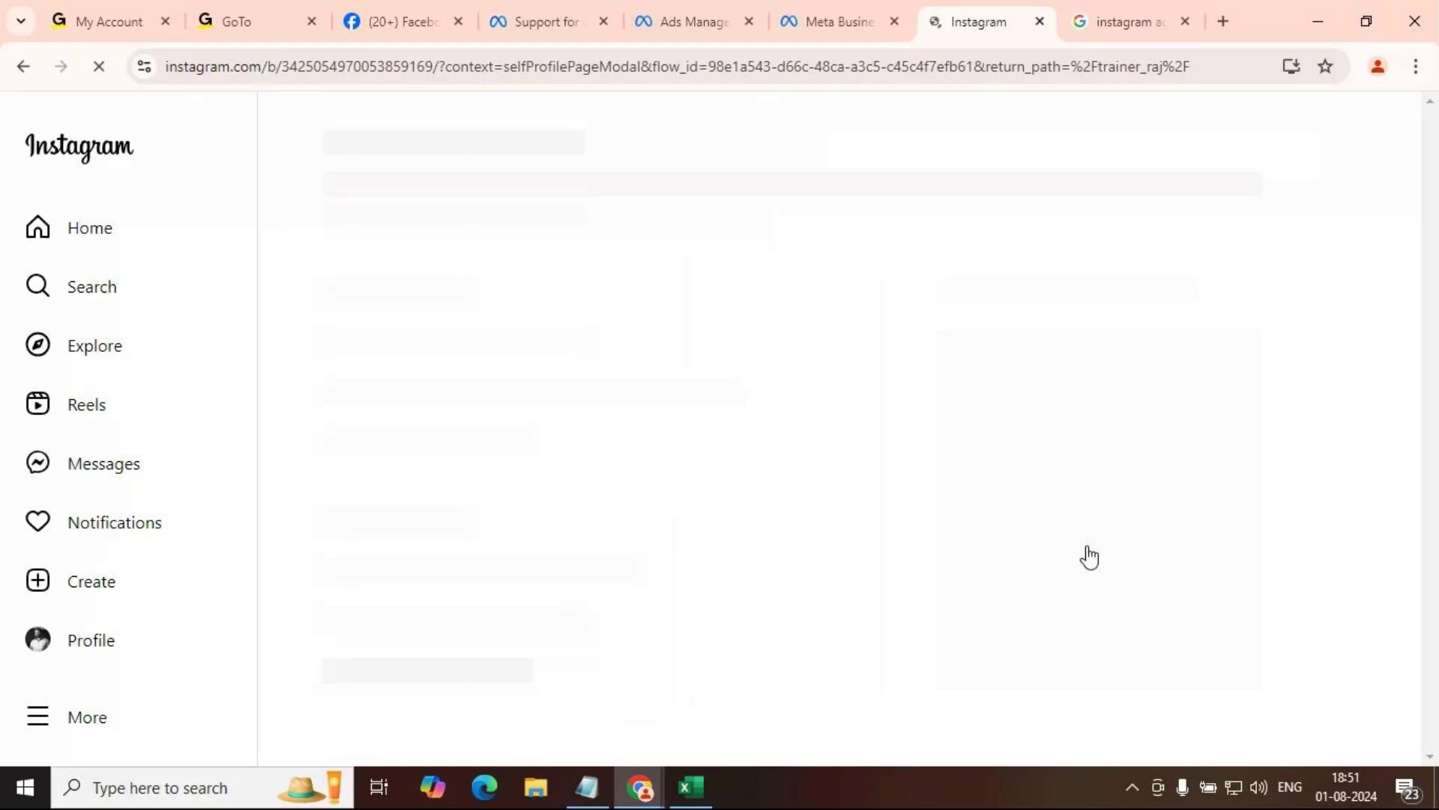
scroll(776, 543, down, 5)
scroll(775, 543, down, 4)
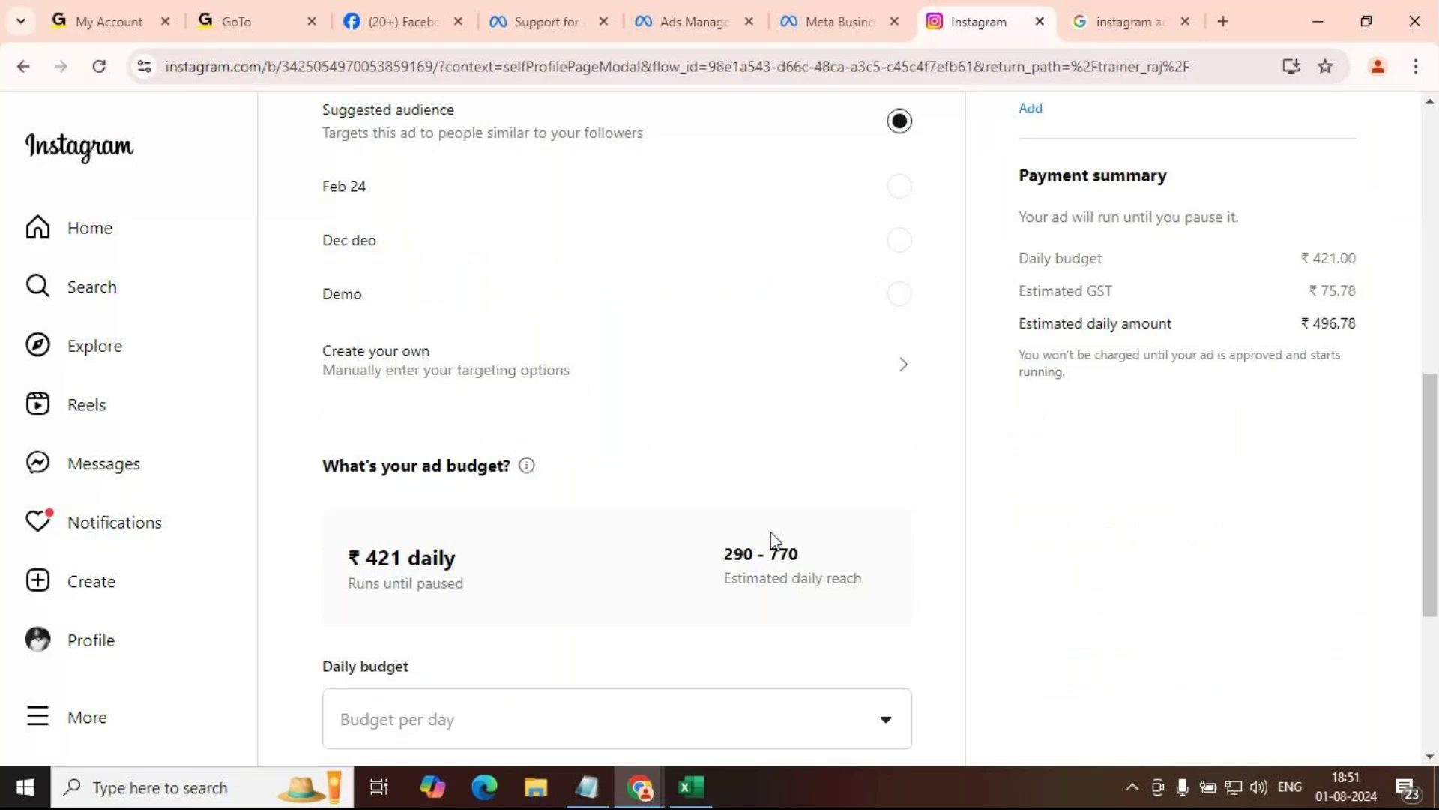
scroll(710, 623, down, 5)
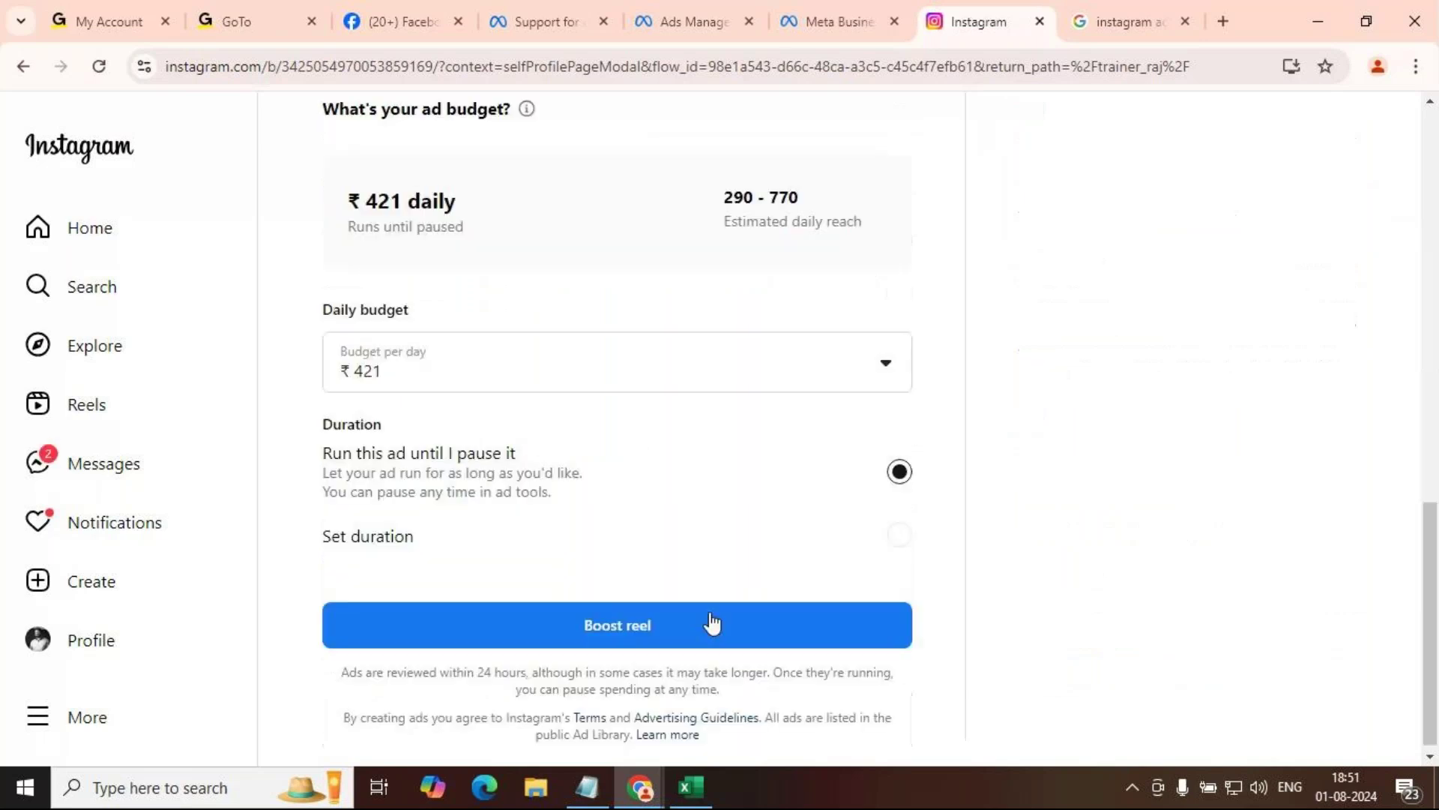
scroll(711, 622, up, 9)
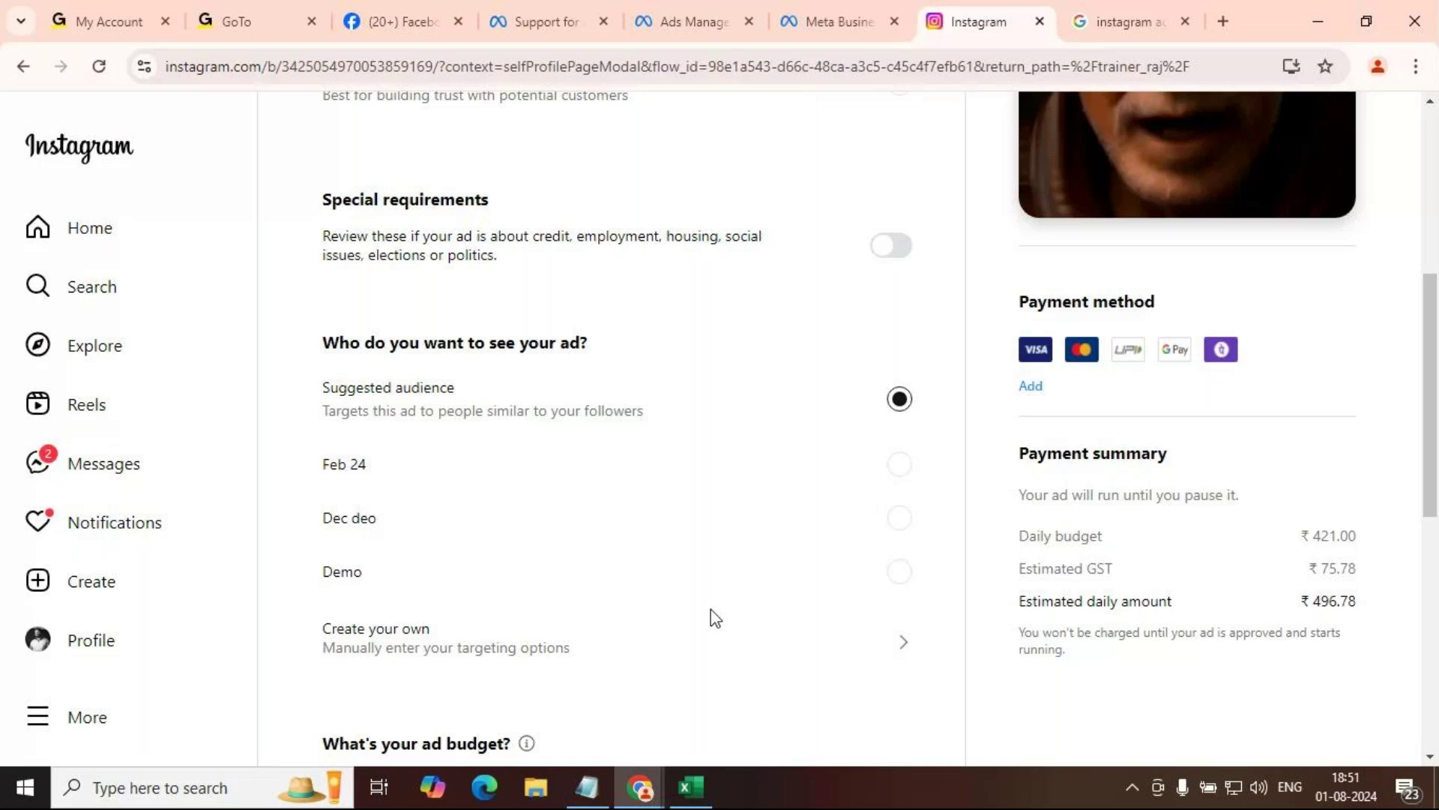
scroll(712, 611, up, 6)
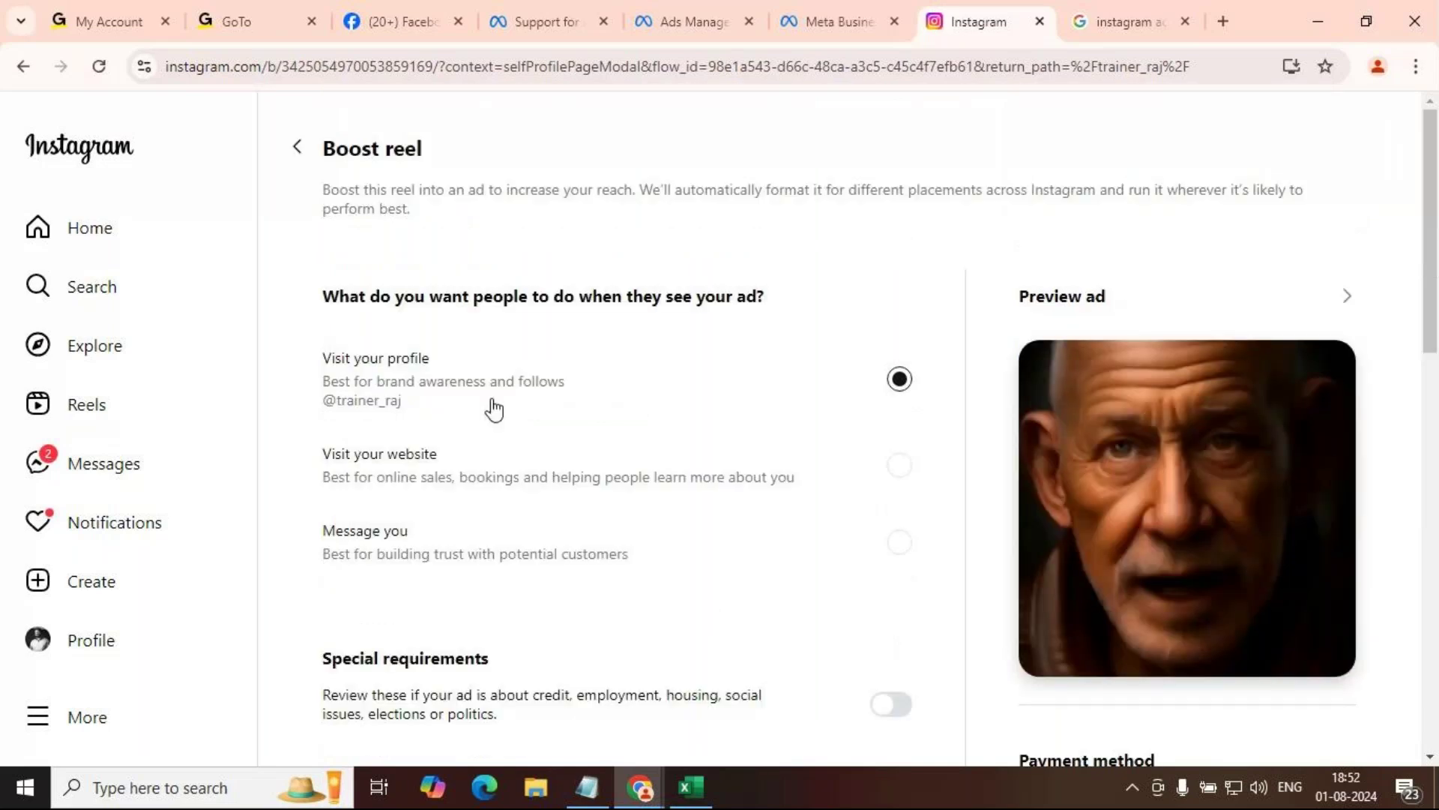
Step: Go back to the TechMentor reel's page and open its View insights
click(25, 67)
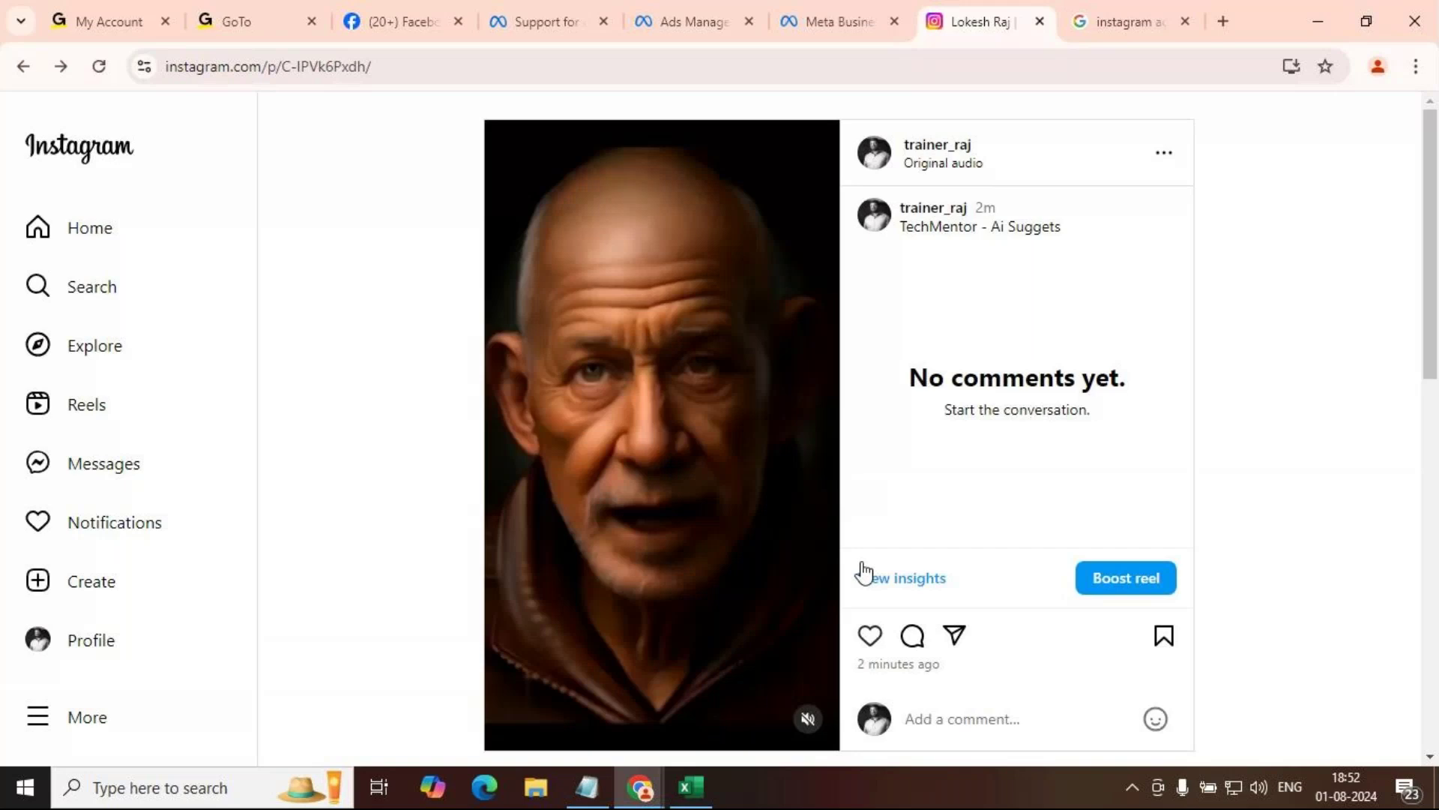
click(903, 578)
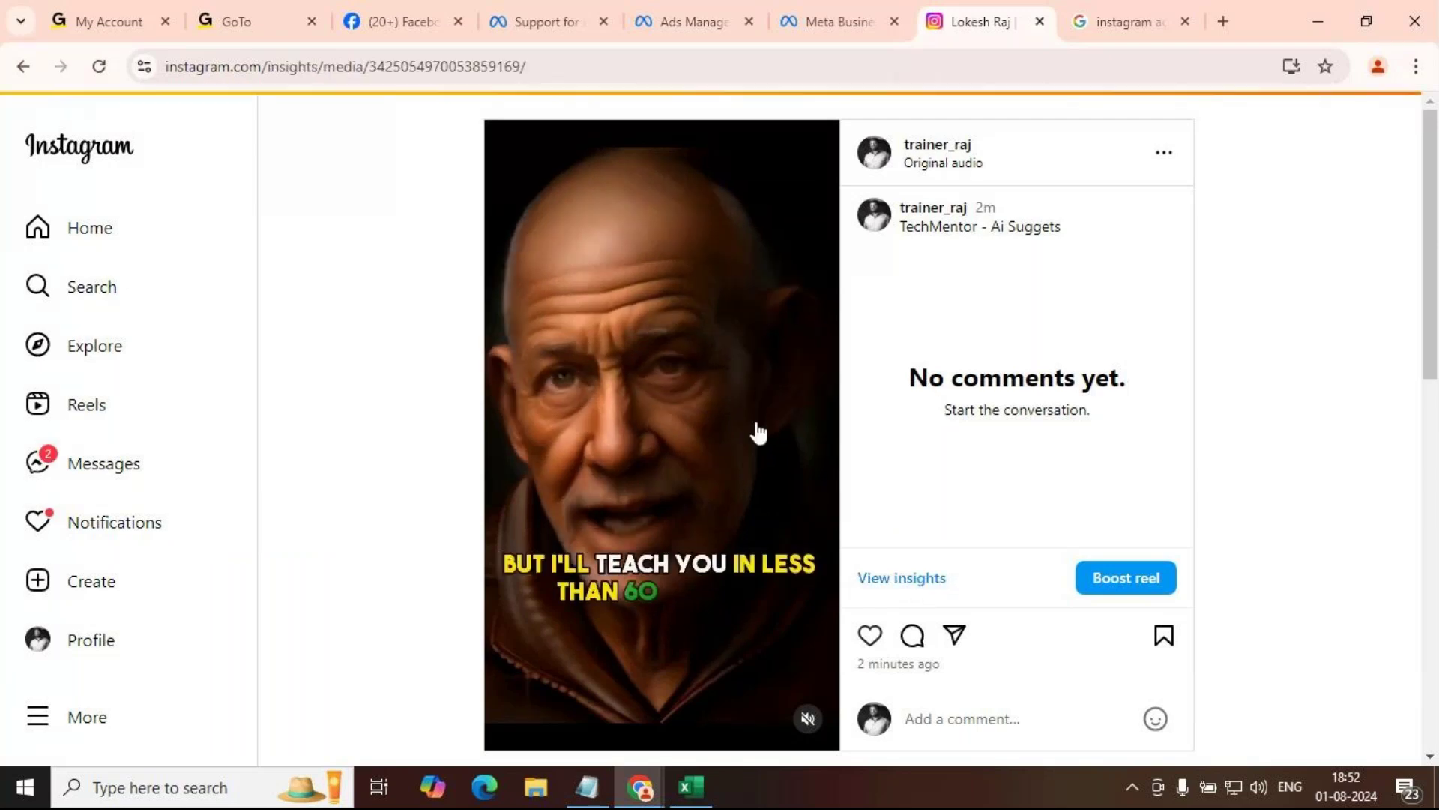
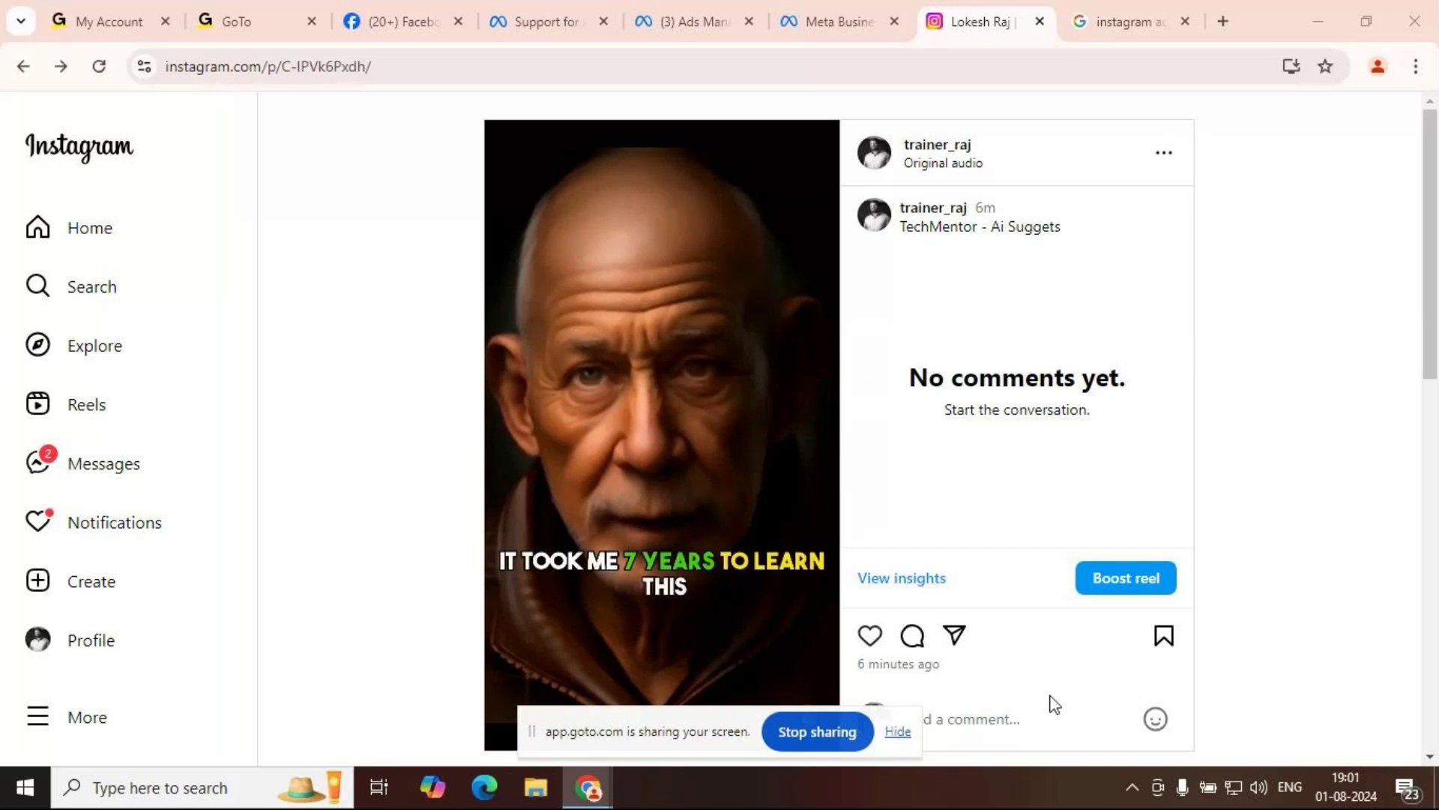
Step: Bring the GoTo Meeting window to the front from the Chrome taskbar icon
click(590, 789)
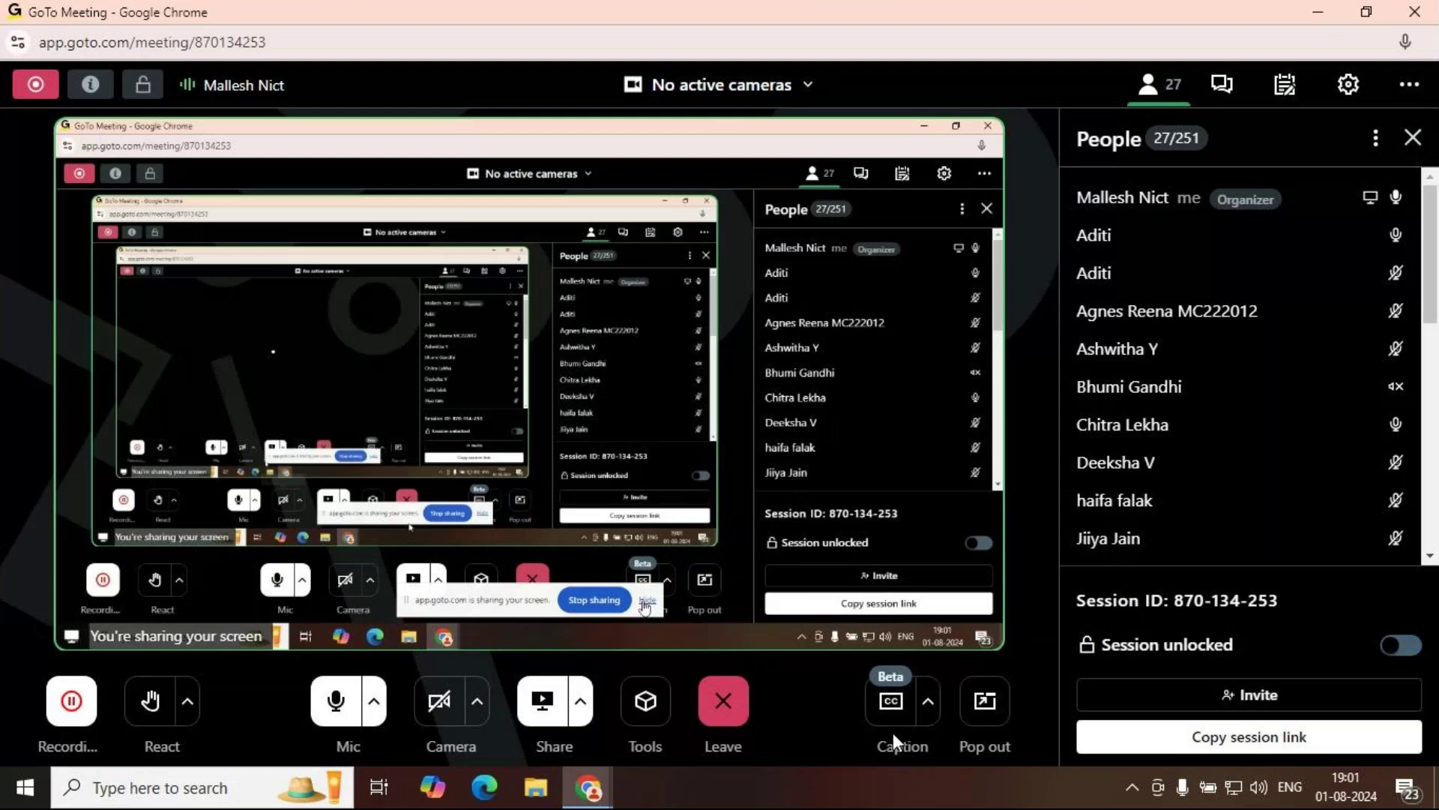
Step: Switch back to the trainer_raj reel post in Instagram with Alt+Tab
key(alt+Tab)
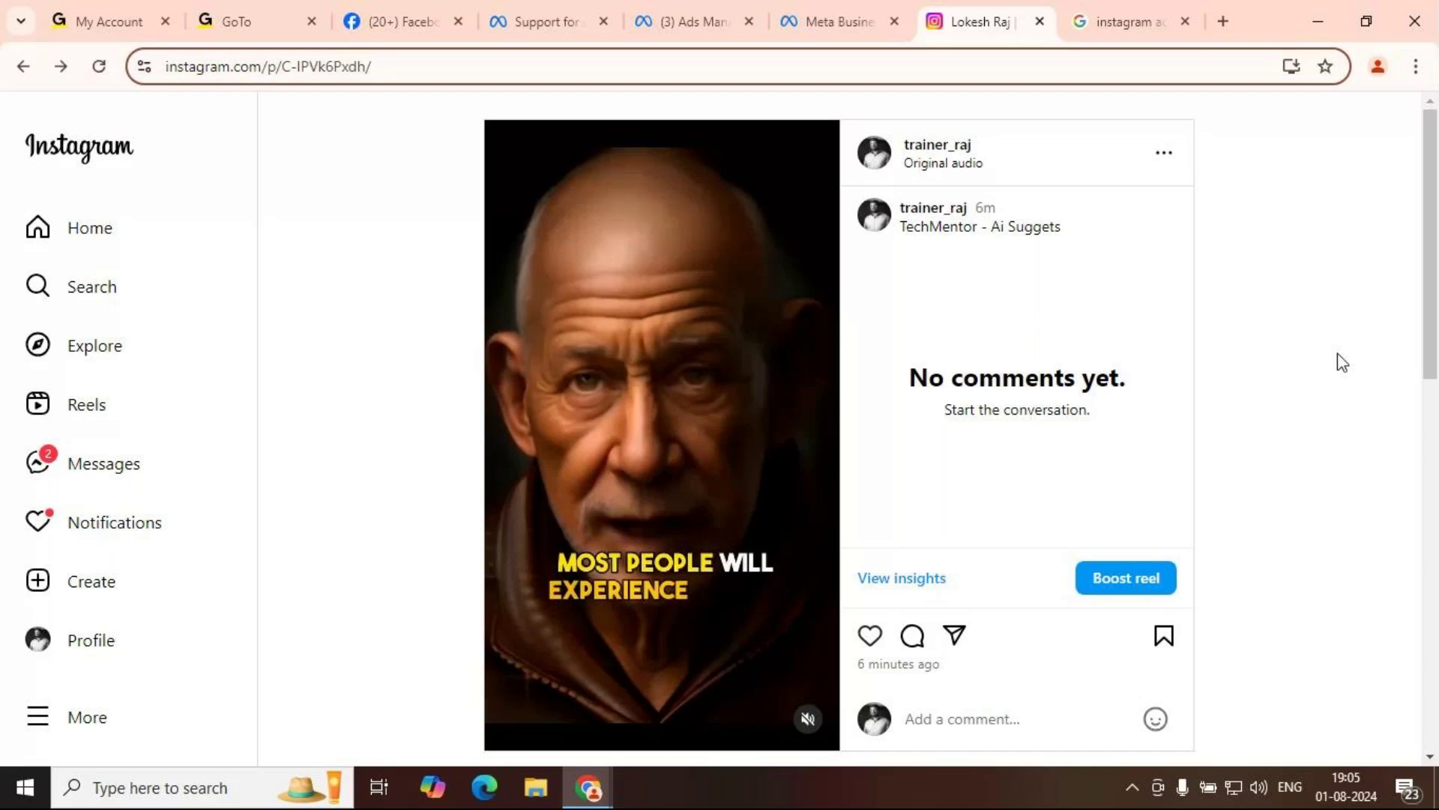
Step: Move focus onto the reel post page and scroll it down
click(1175, 392)
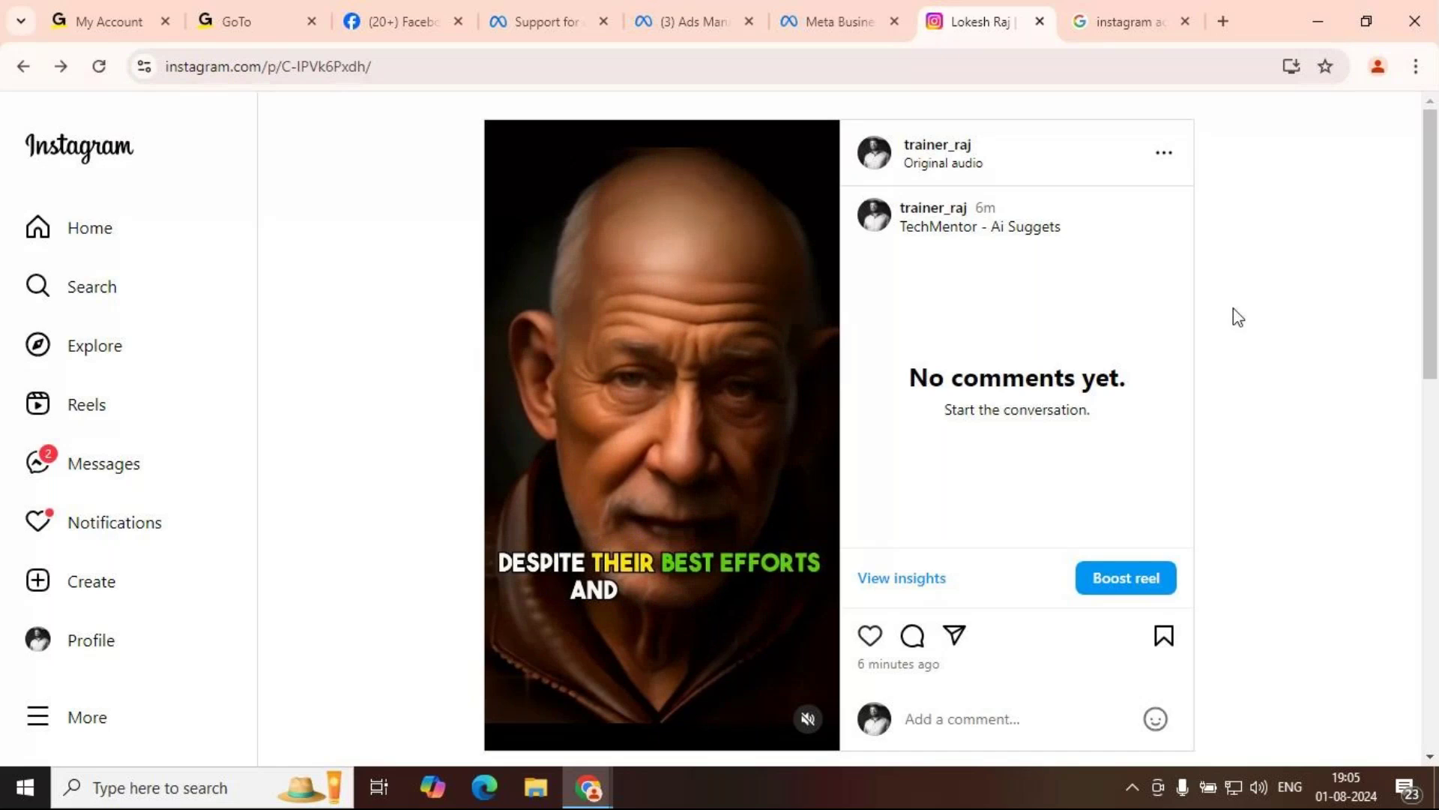
scroll(995, 403, down, 3)
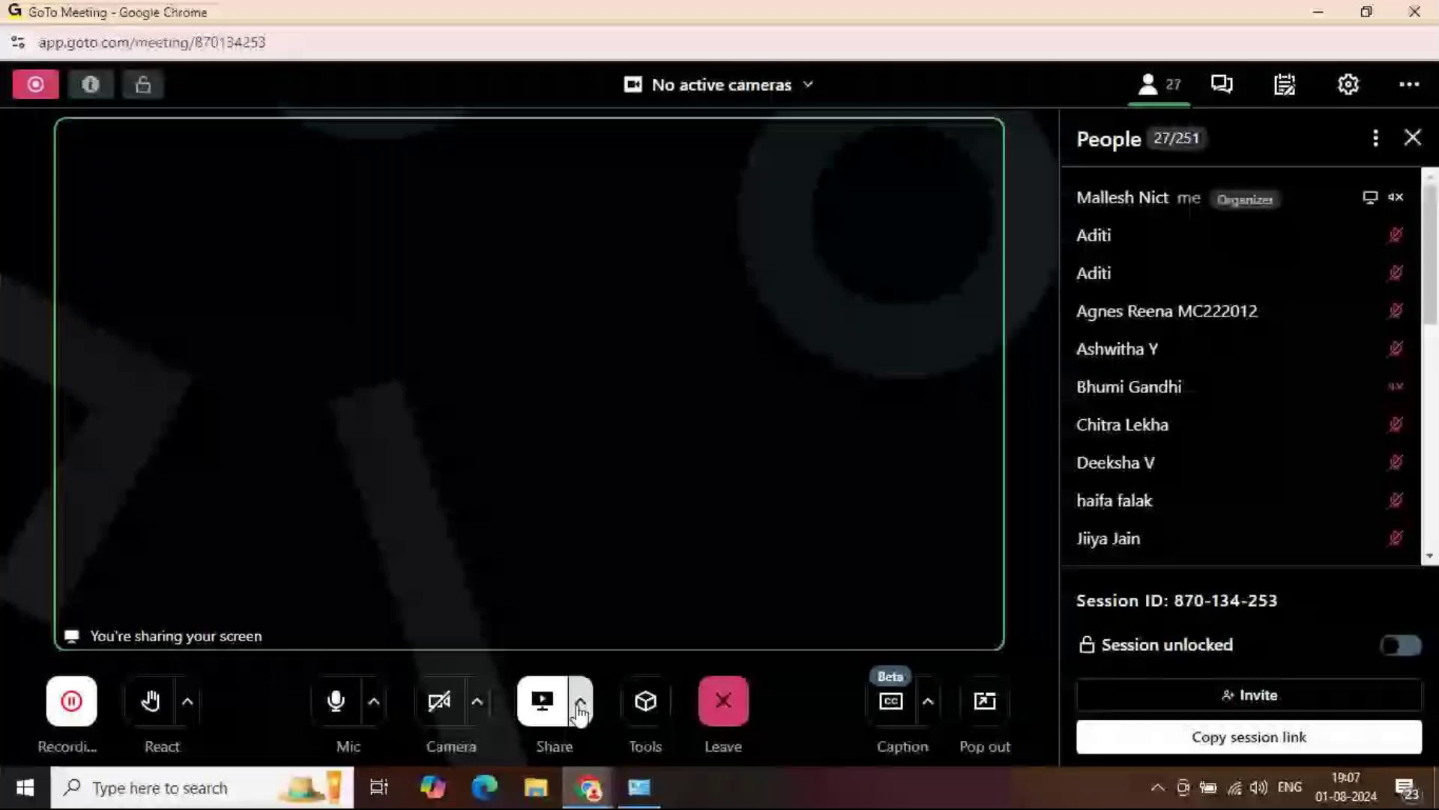
Step: Return to the Chrome window showing the Instagram home feed
key(alt+Tab)
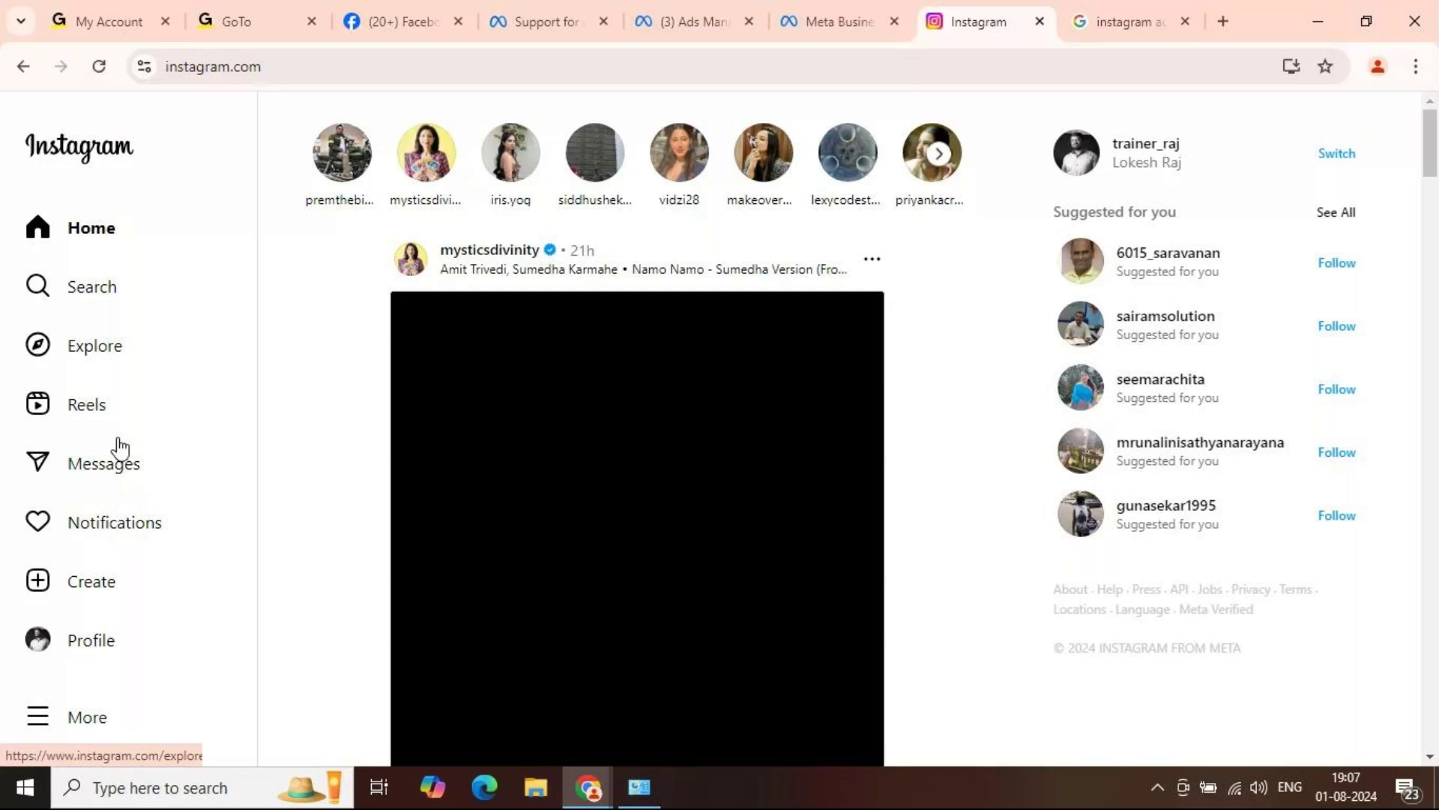
Step: Open the Instagram profile page from the sidebar
click(107, 649)
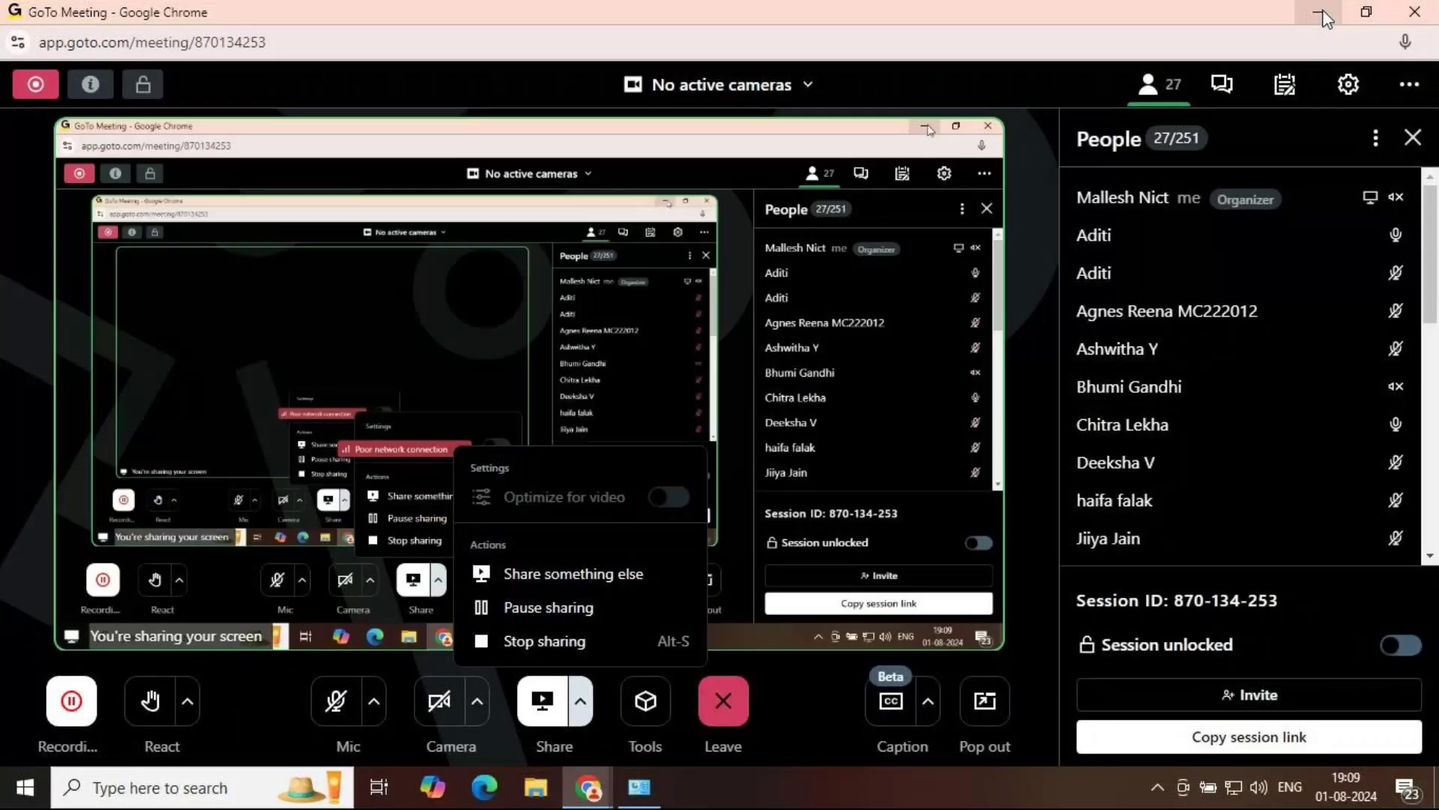
Step: Unmute the mic with Alt+M and minimize GoTo Meeting to reveal Edit profile
key(alt+m)
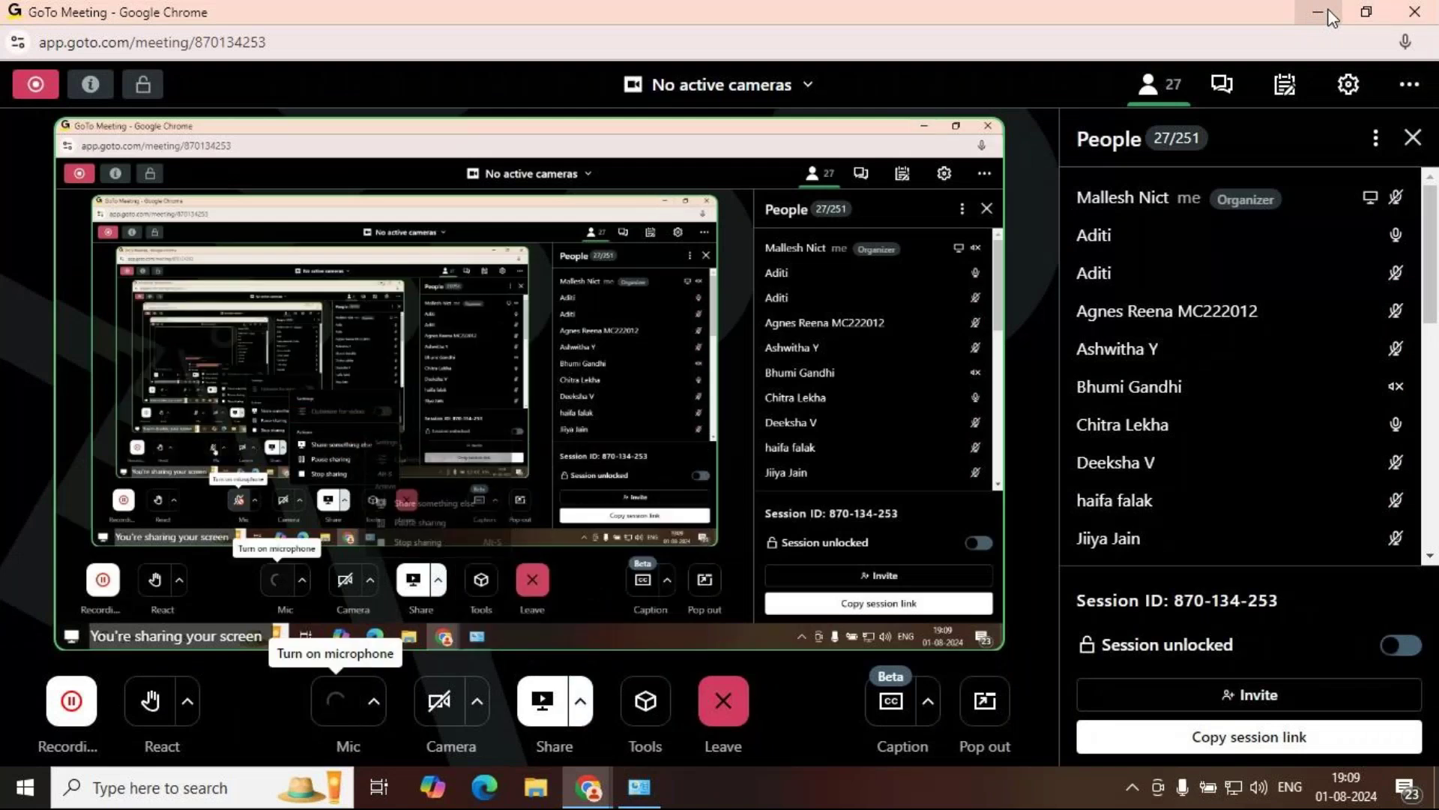
click(1332, 17)
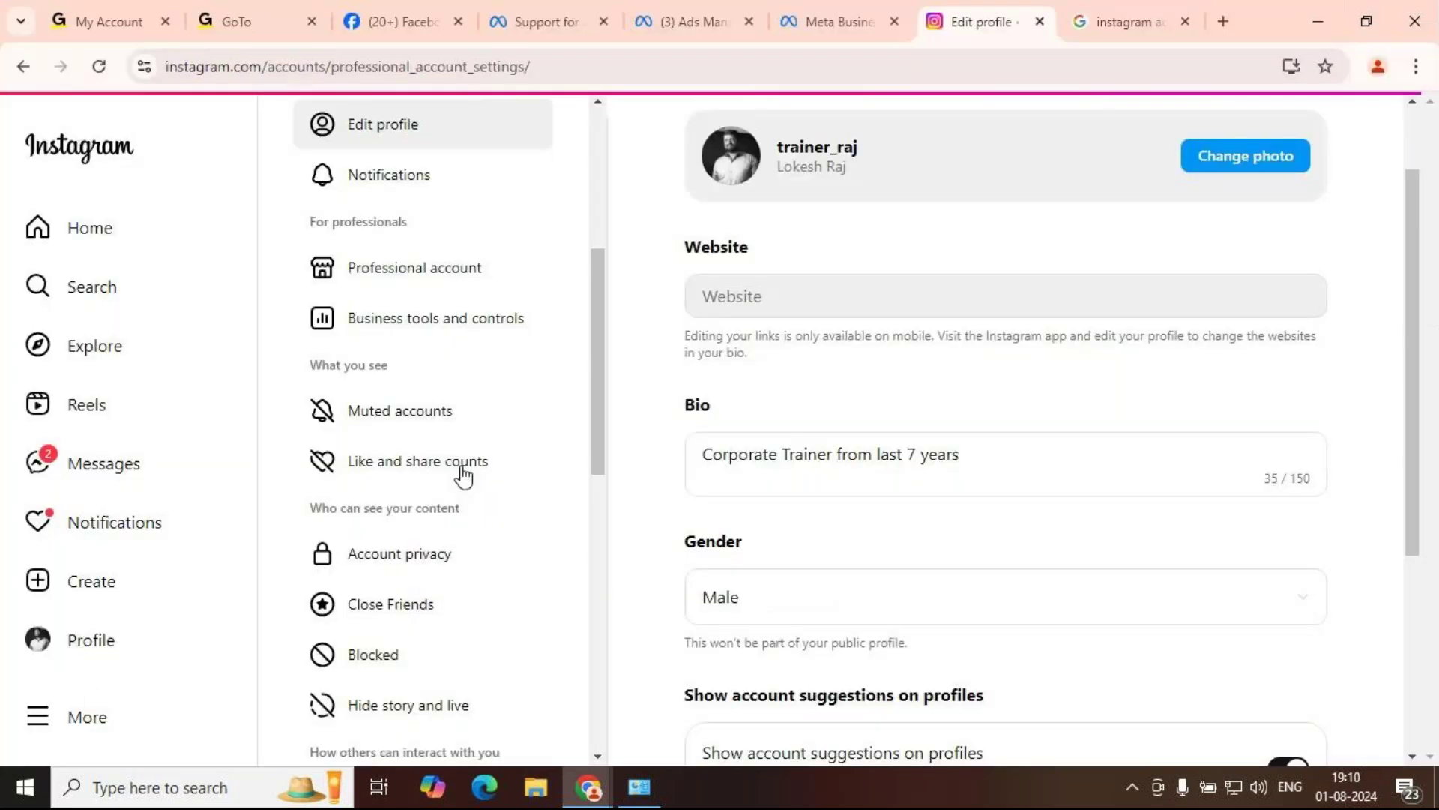
Step: Open the Professional account page from the More menu's settings list
scroll(463, 476, up, 1)
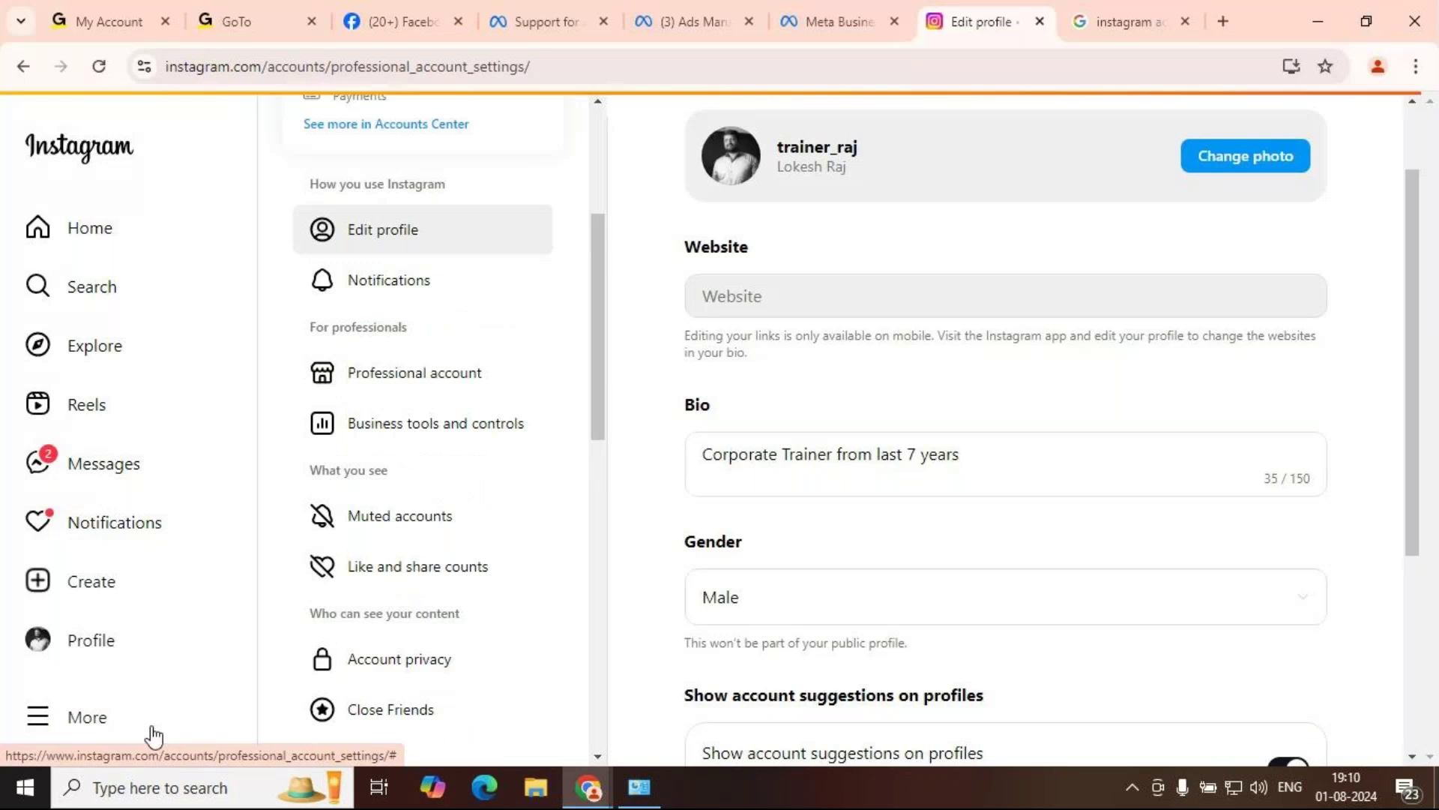
click(87, 719)
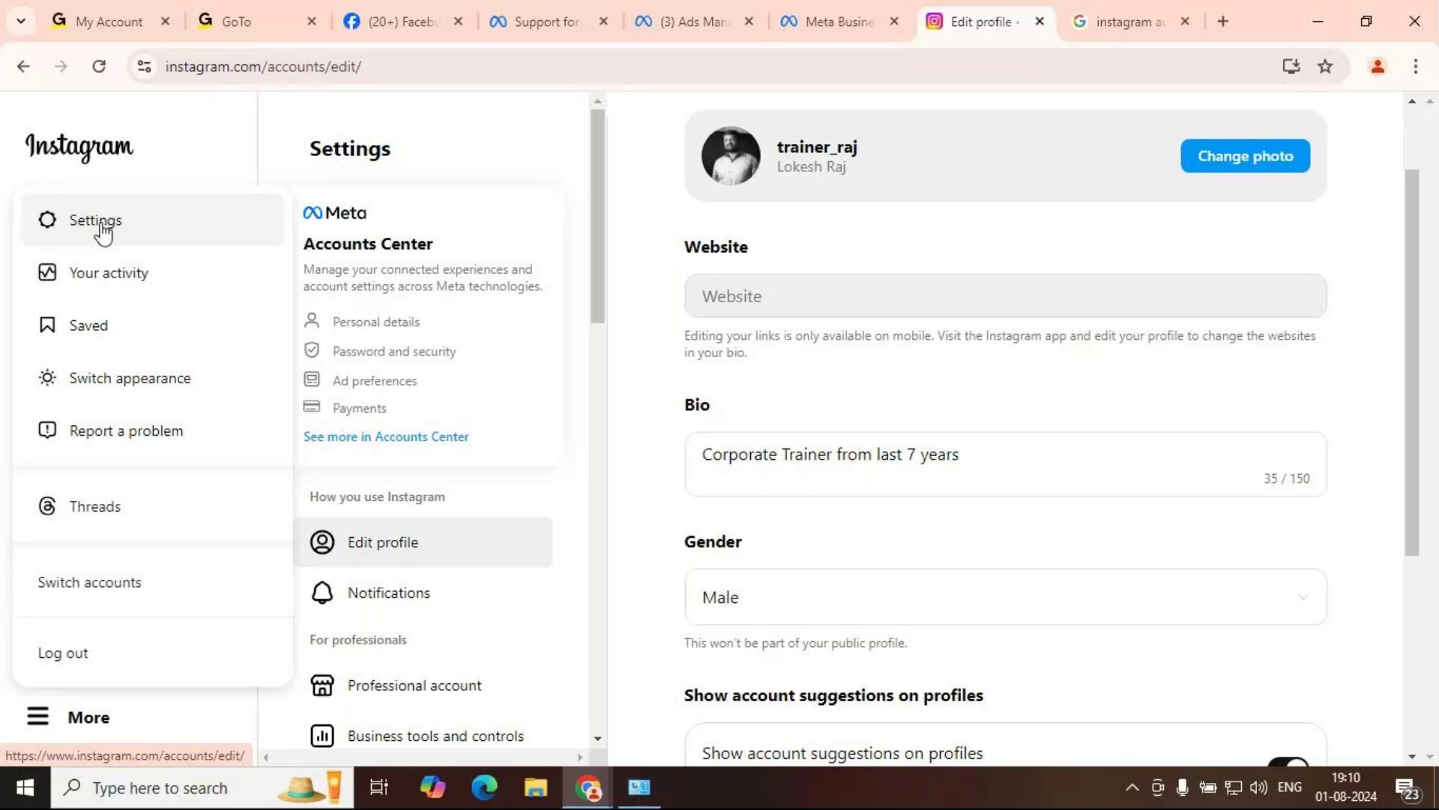
scroll(605, 375, down, 3)
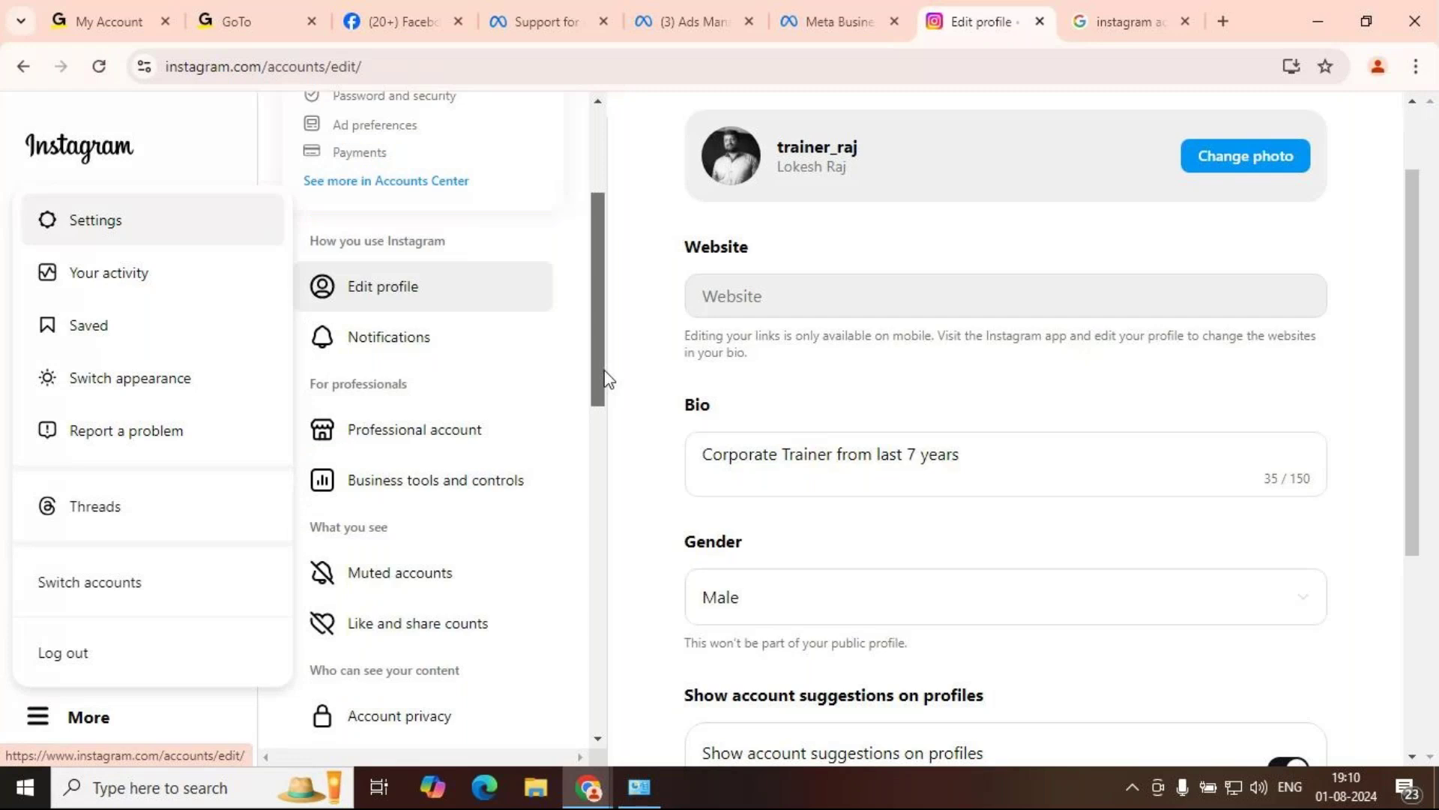
scroll(453, 231, down, 3)
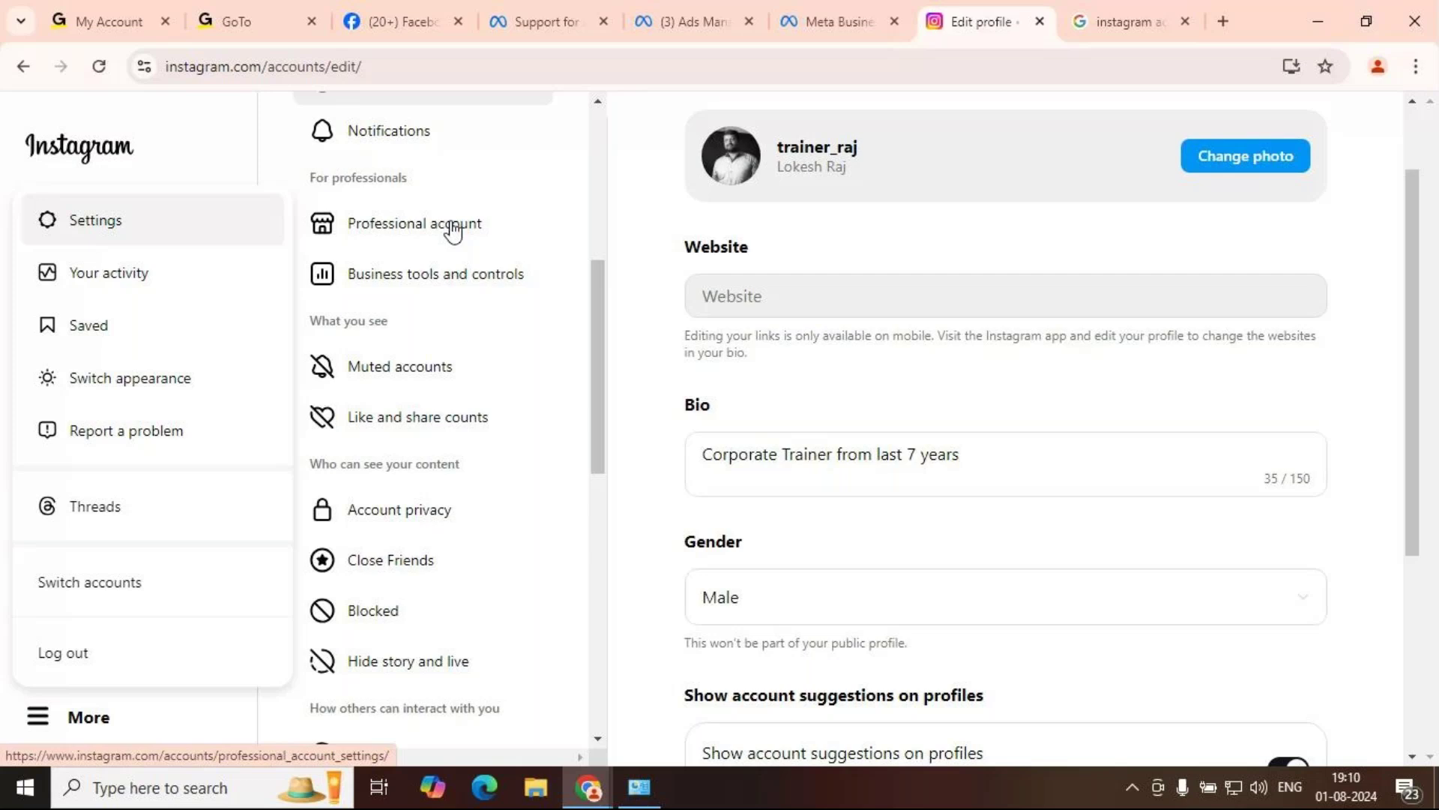
click(453, 231)
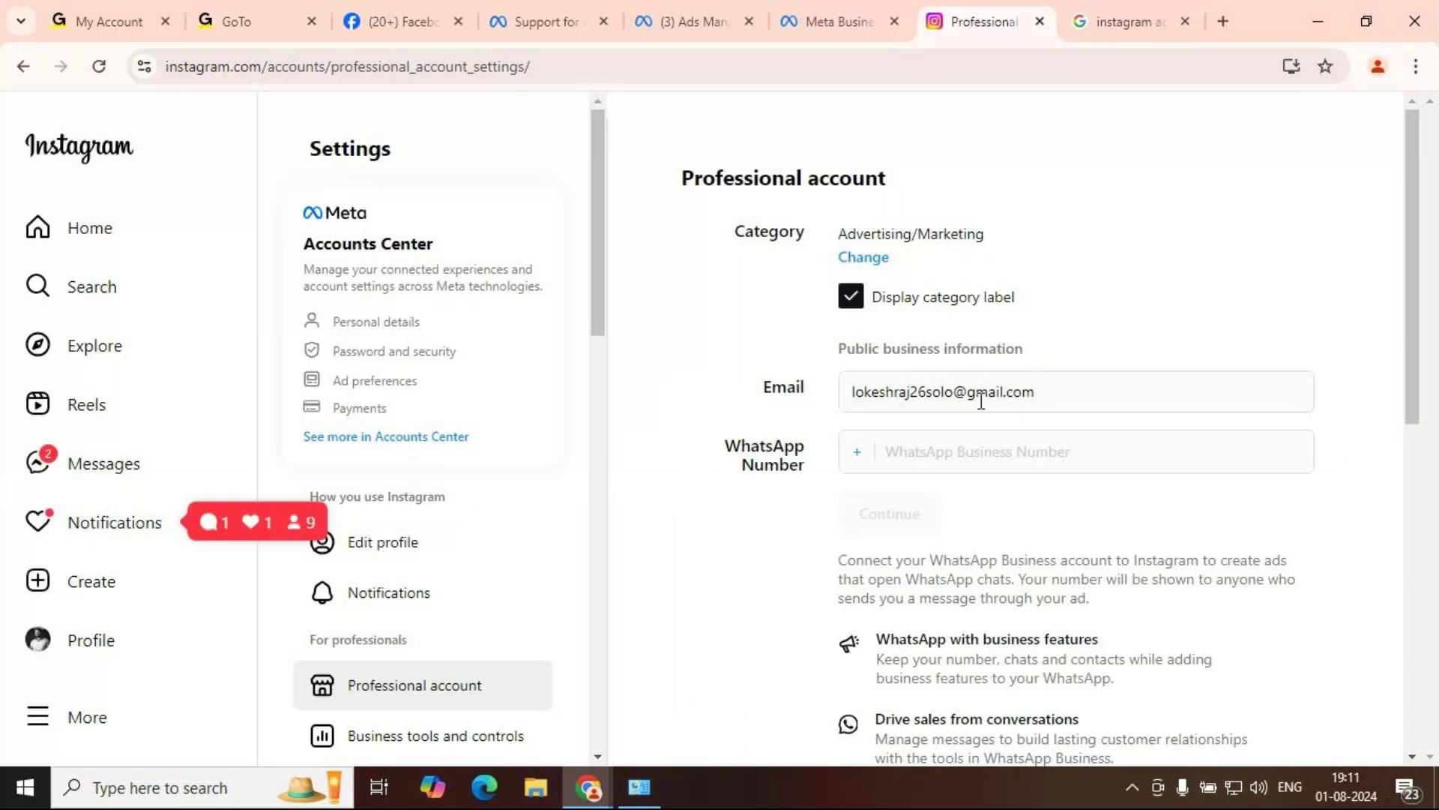
drag(881, 233, 955, 231)
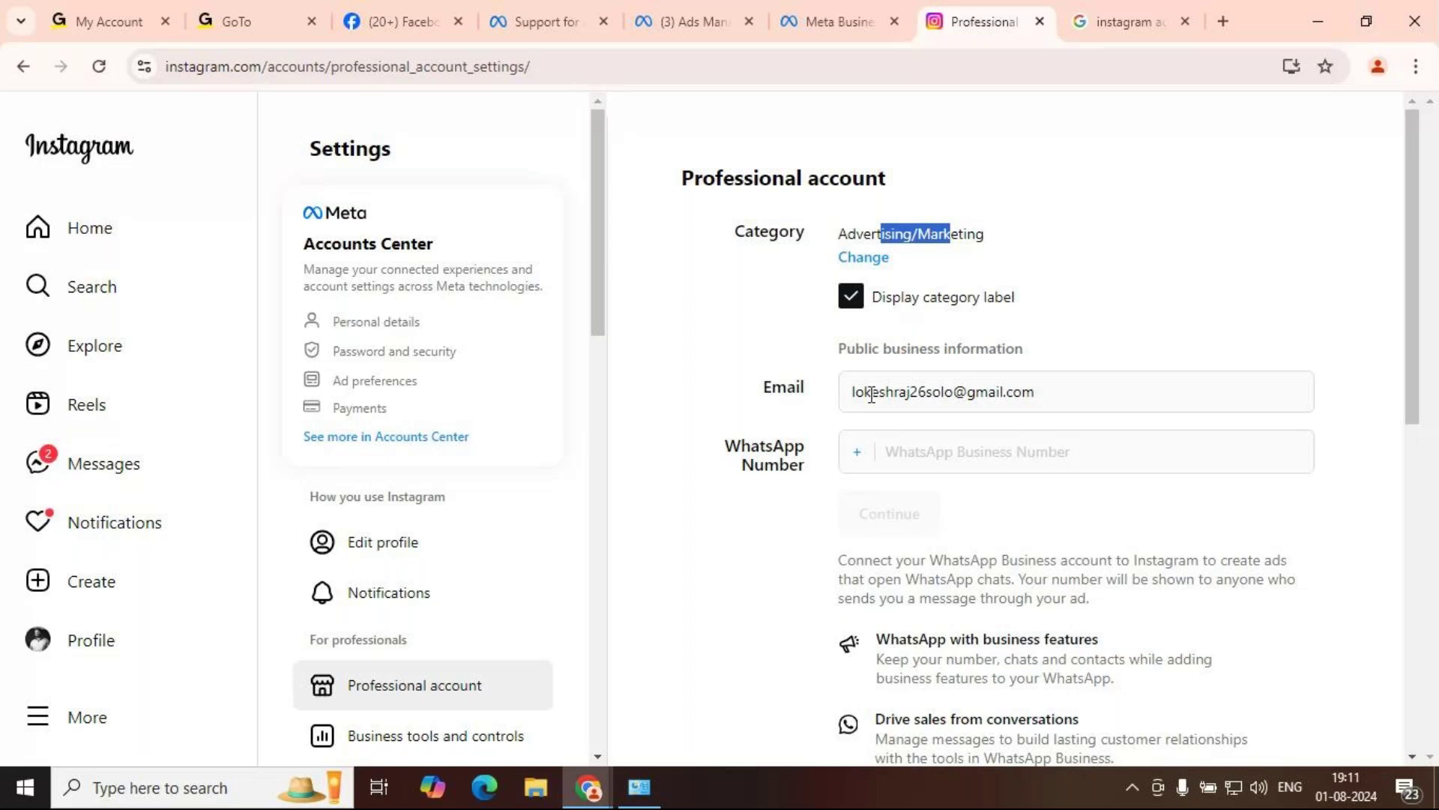
drag(871, 395, 984, 413)
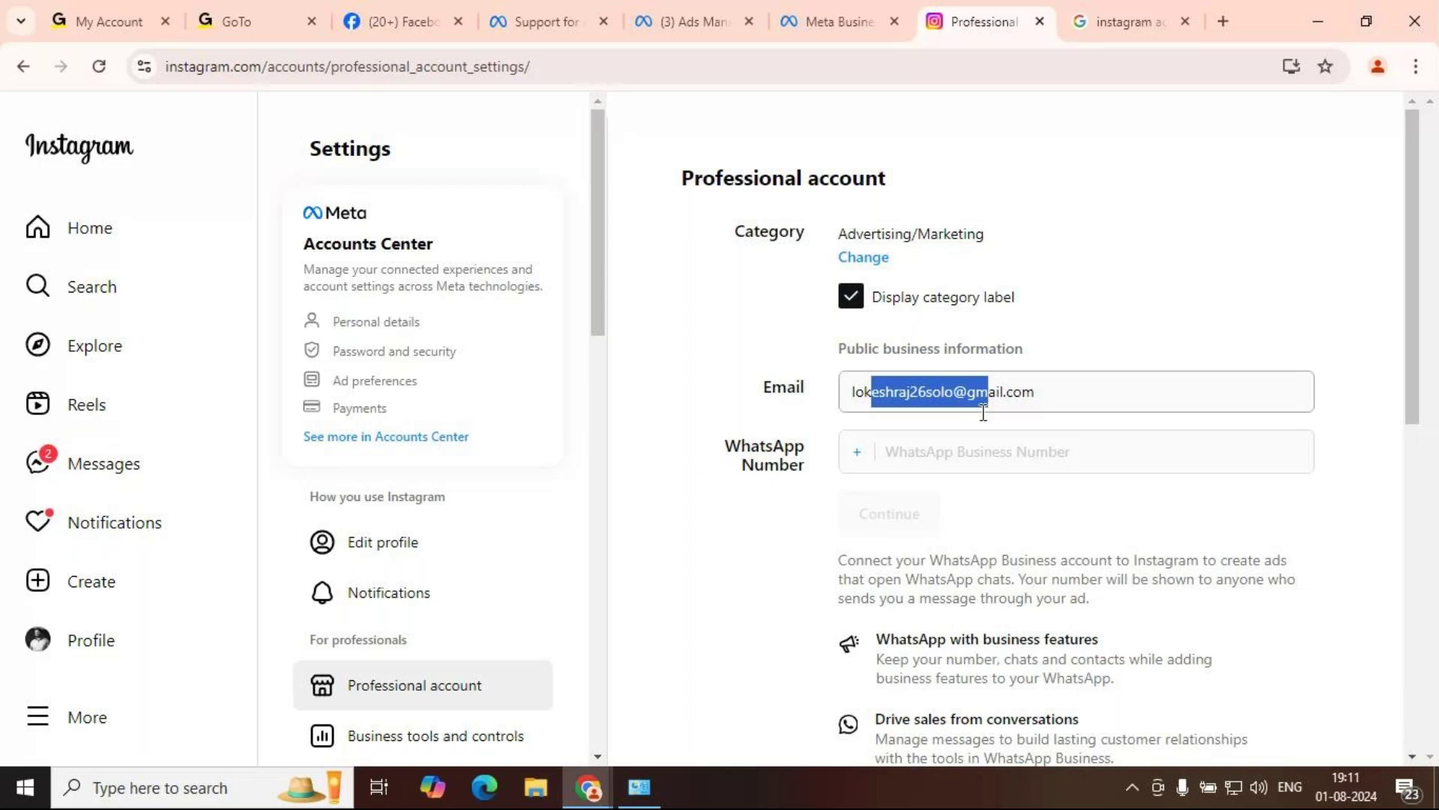
scroll(1007, 234, down, 3)
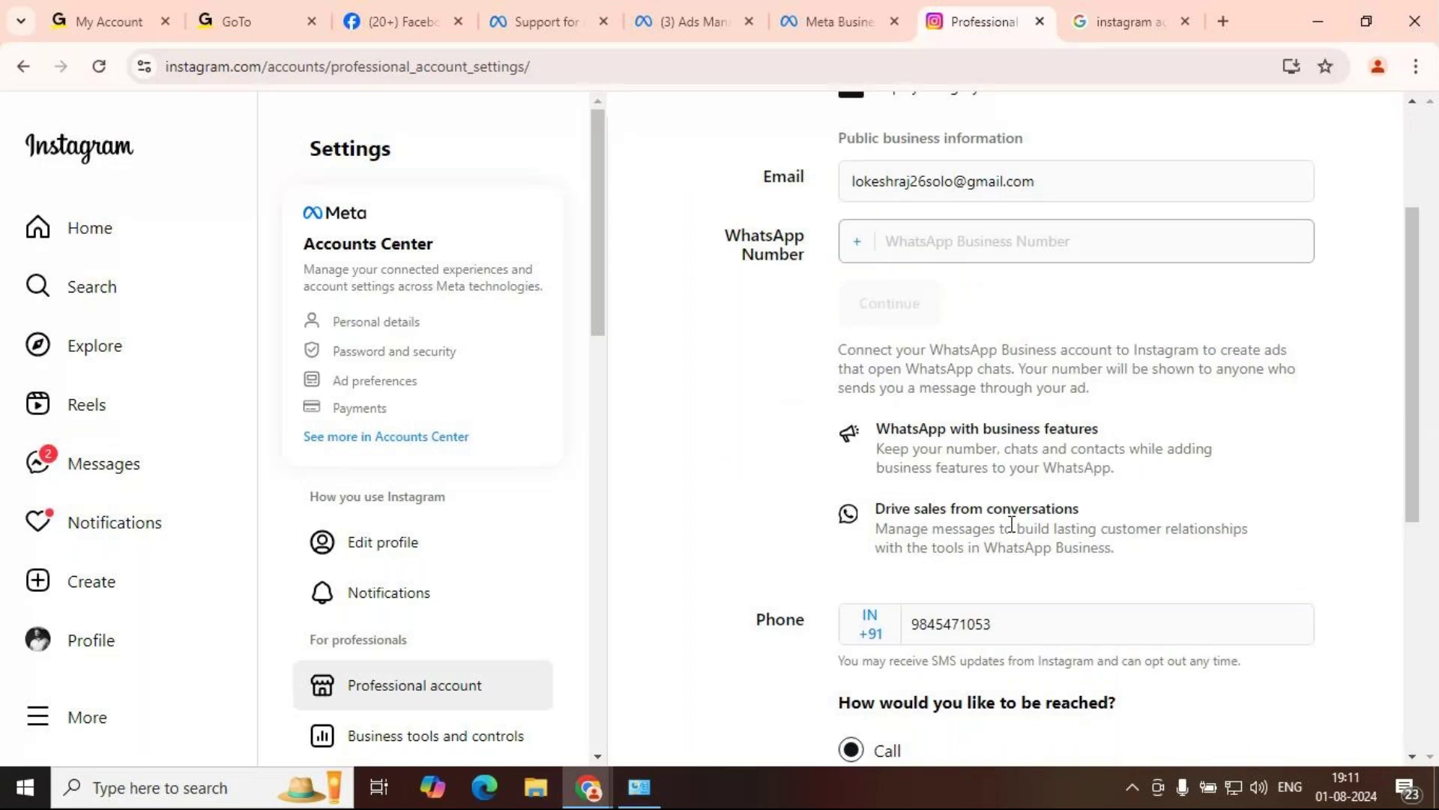
scroll(1011, 524, down, 6)
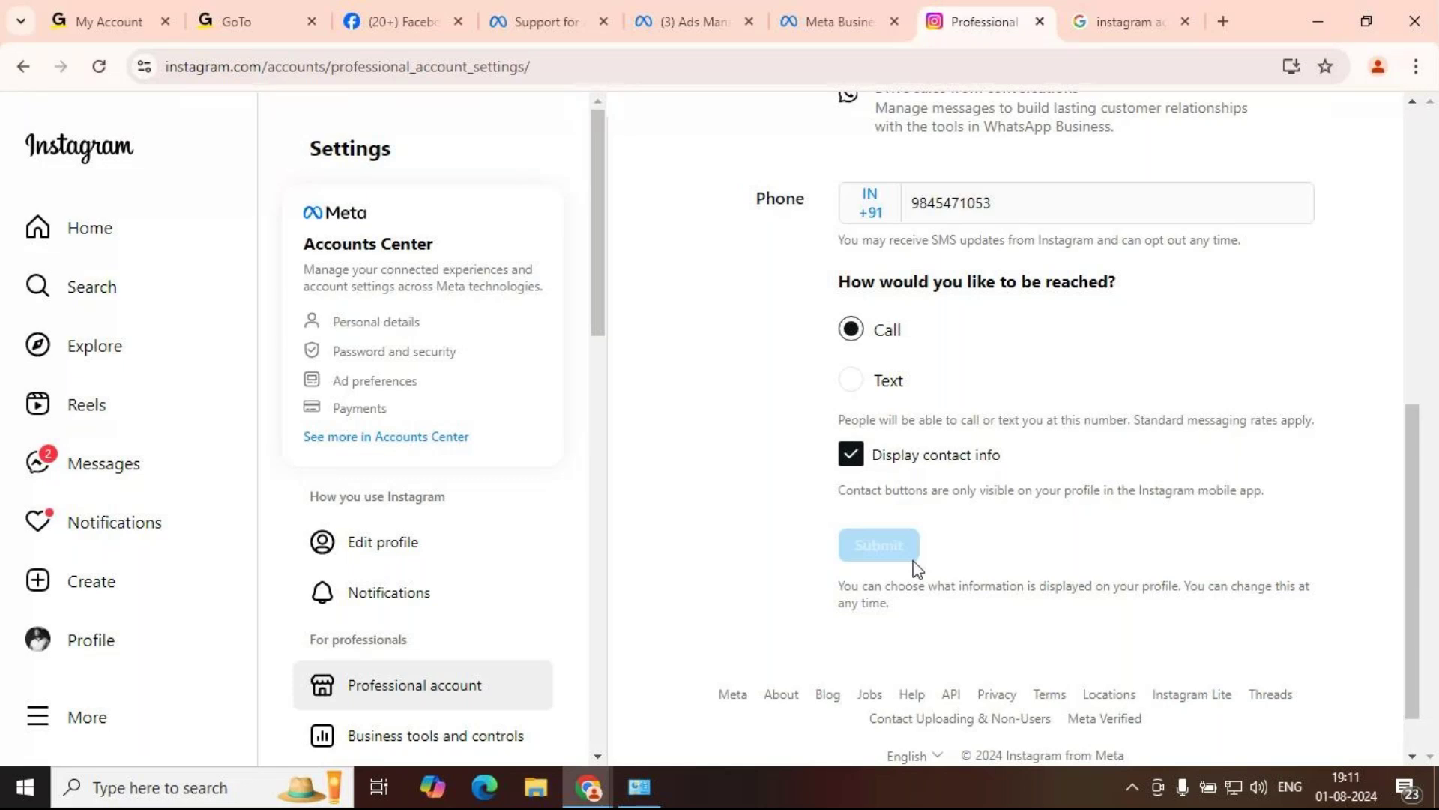
scroll(917, 569, down, 1)
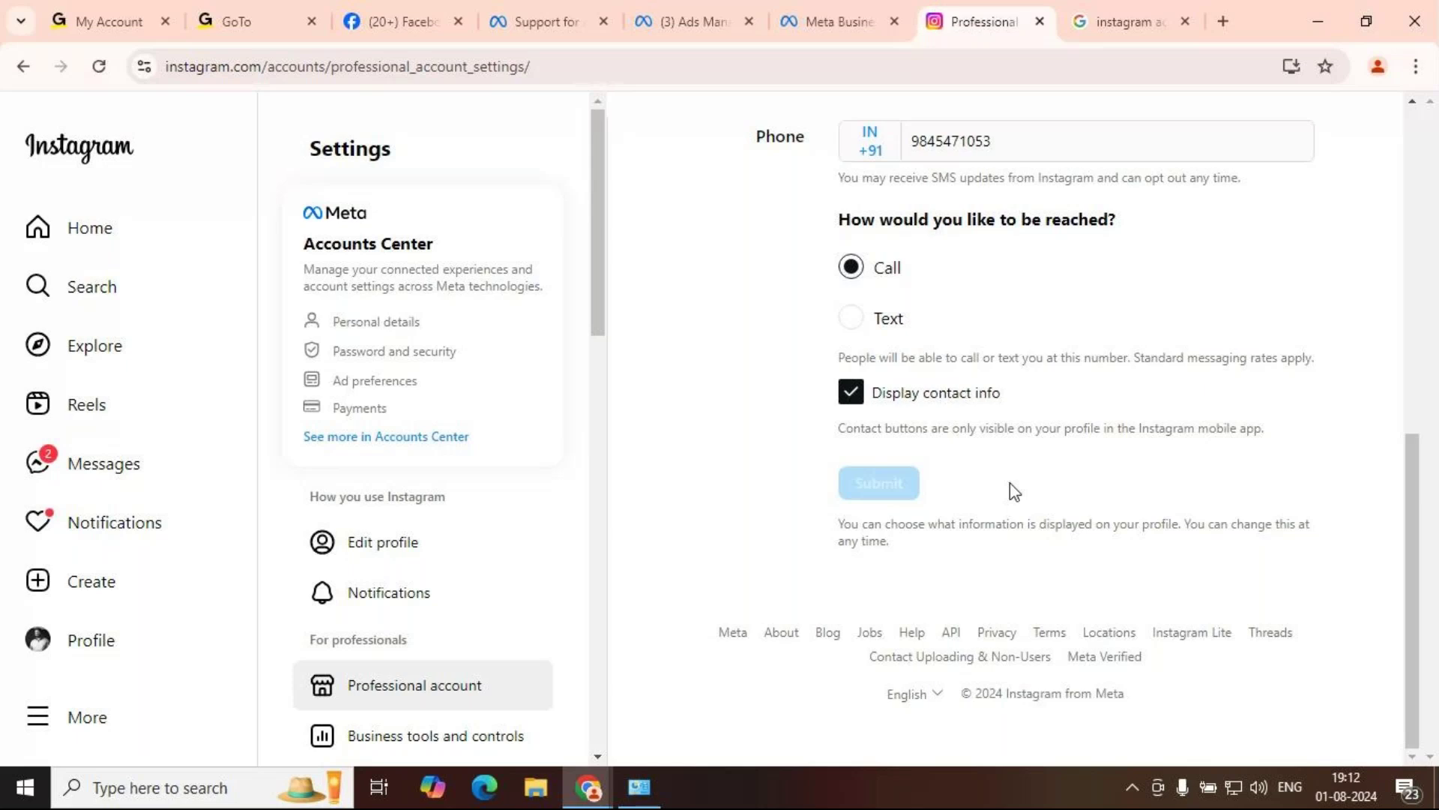
scroll(975, 420, up, 10)
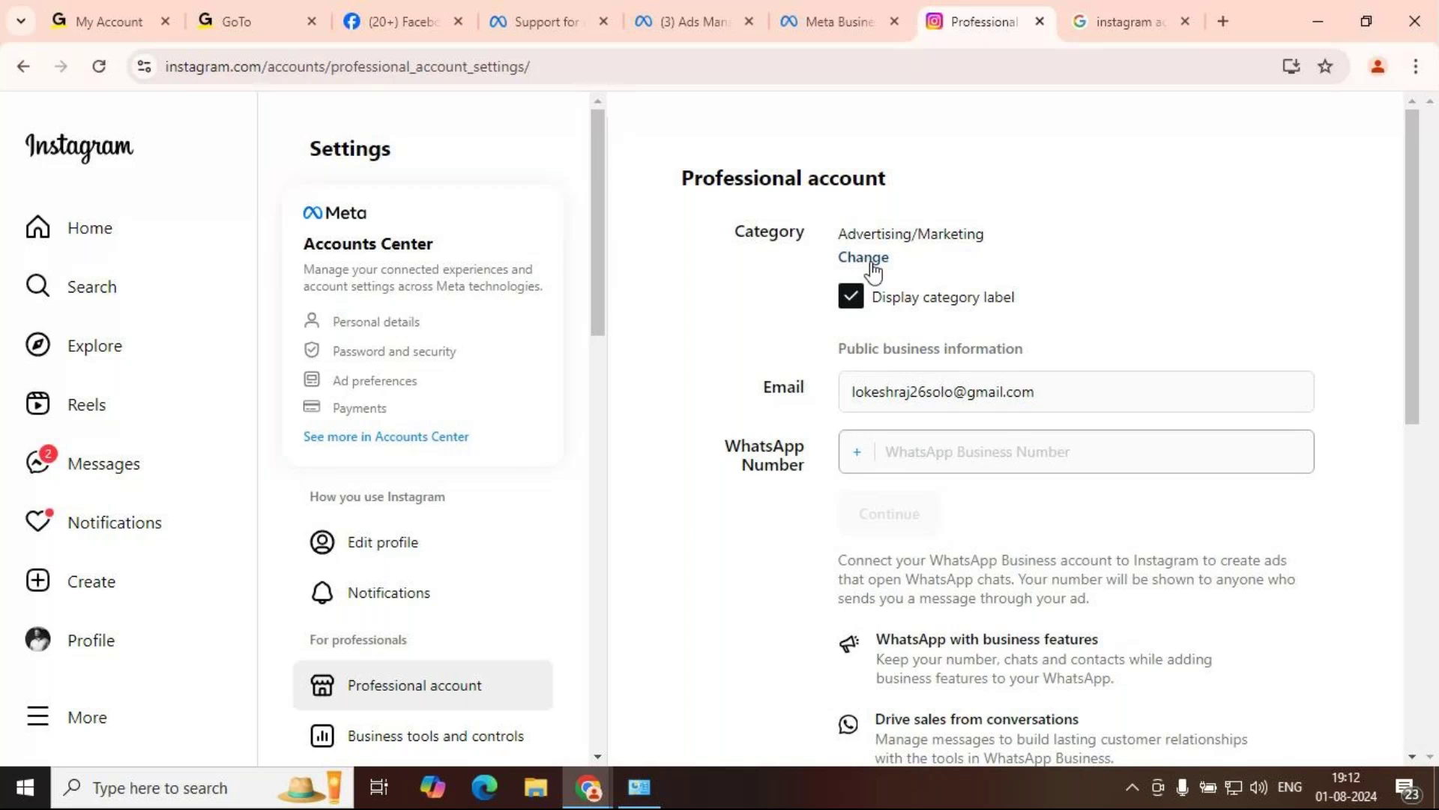
click(870, 262)
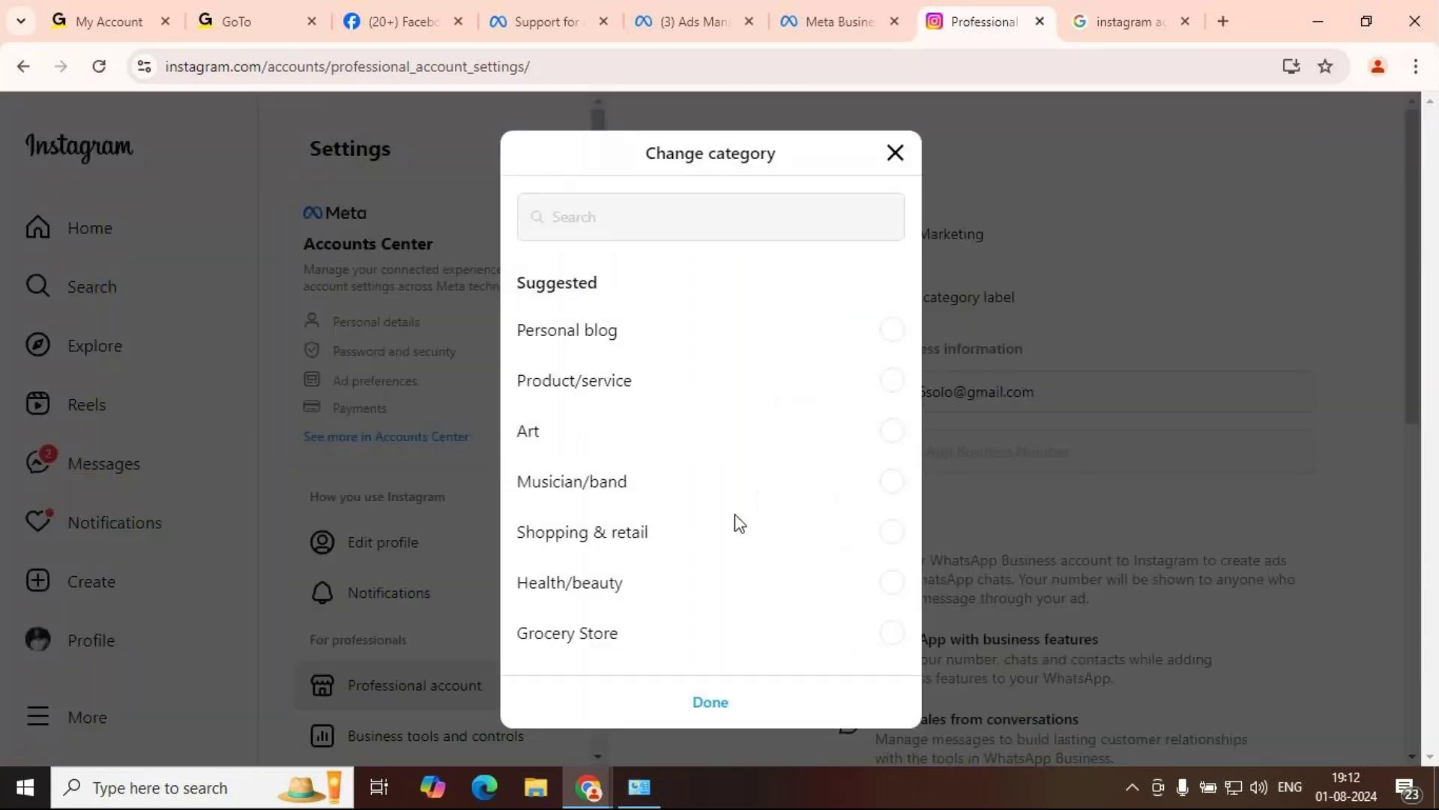
click(895, 153)
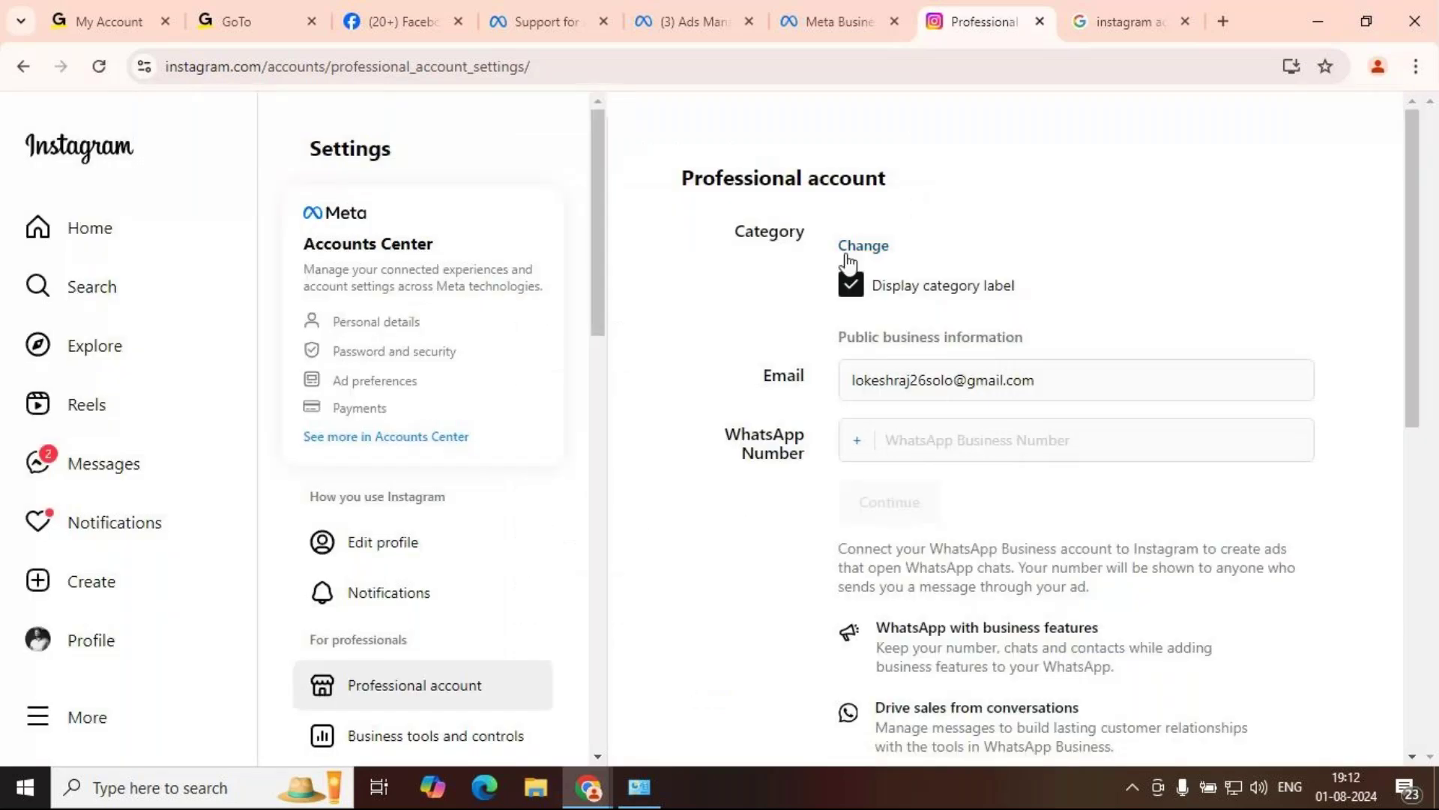
scroll(721, 500, down, 10)
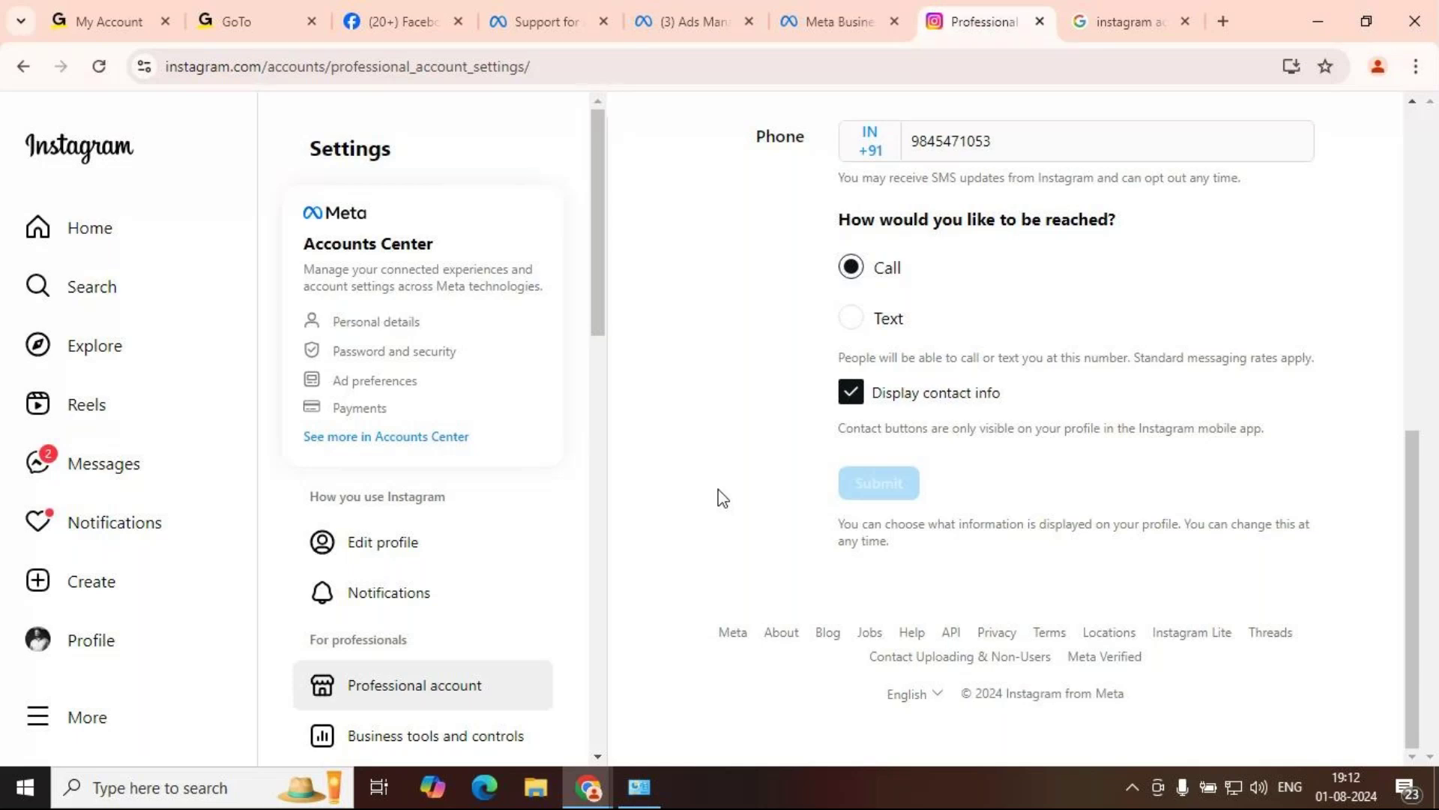
scroll(722, 497, up, 8)
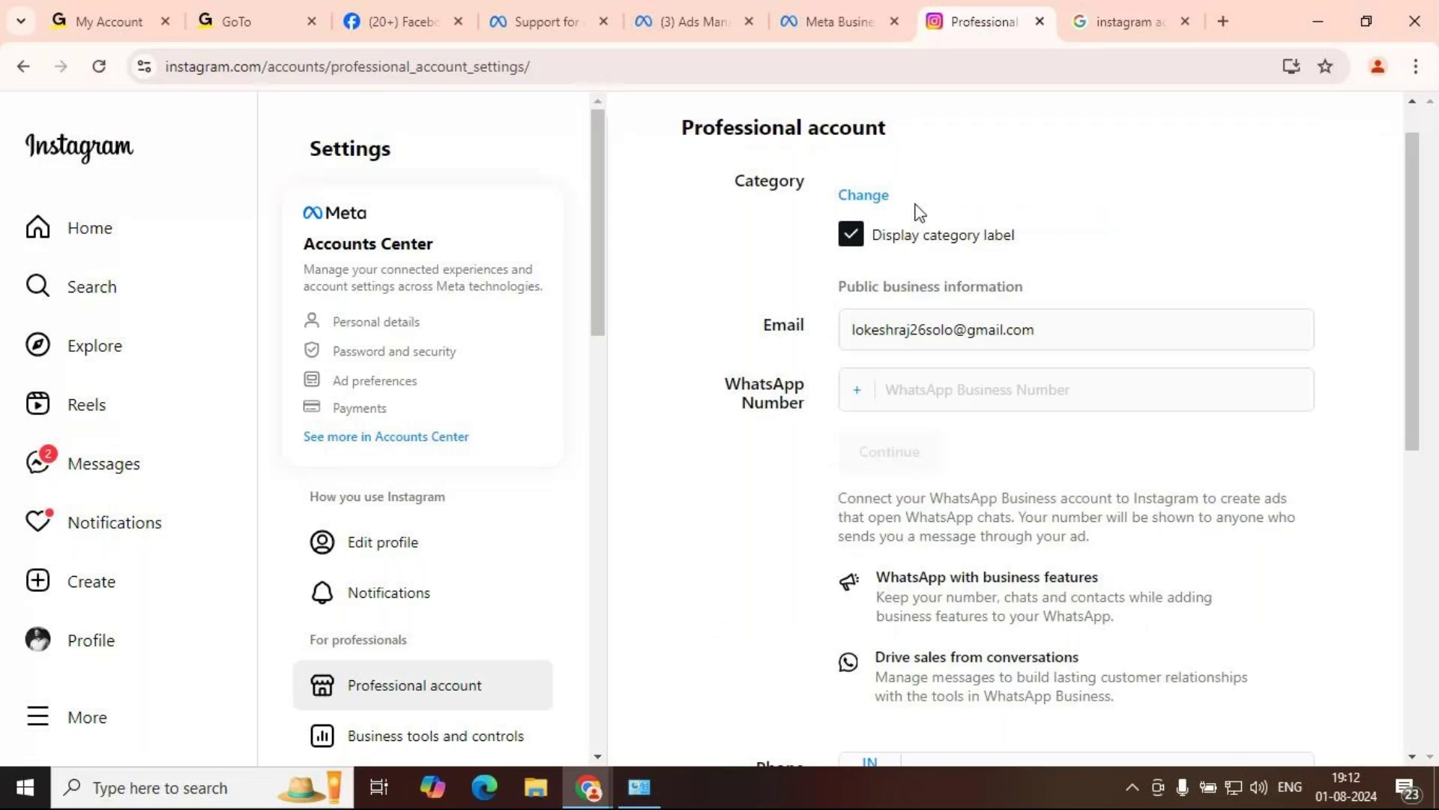
click(863, 195)
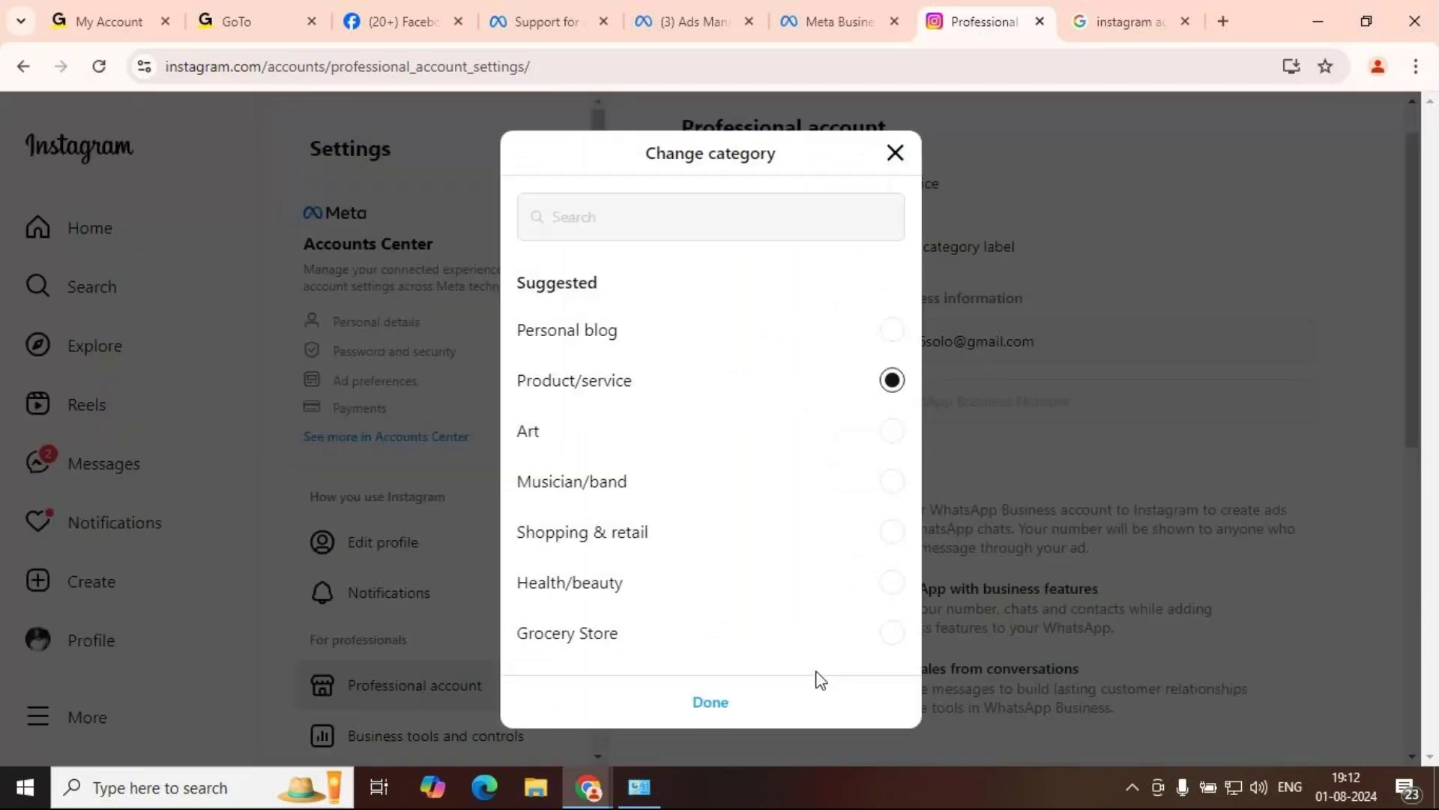
click(720, 704)
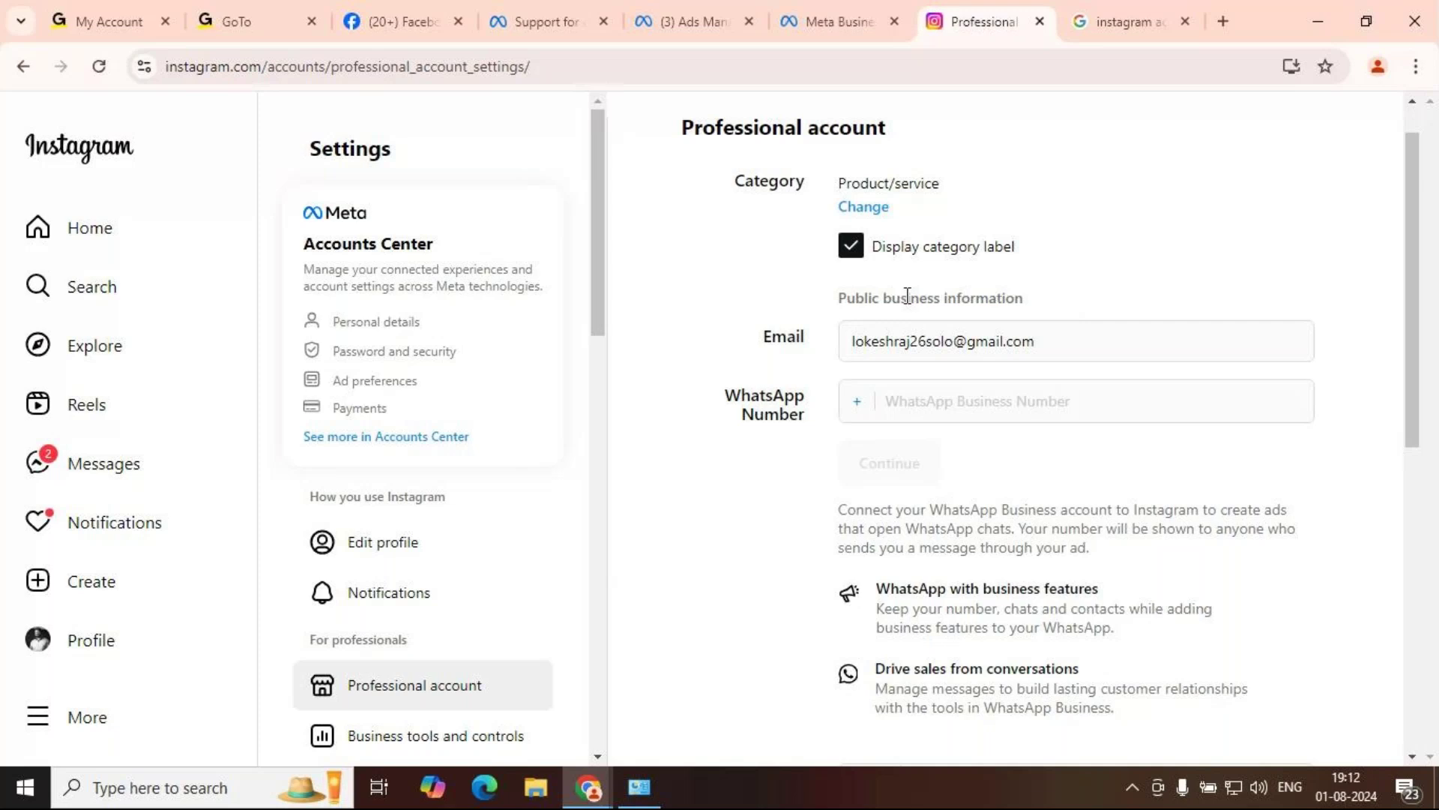
scroll(1083, 391, down, 10)
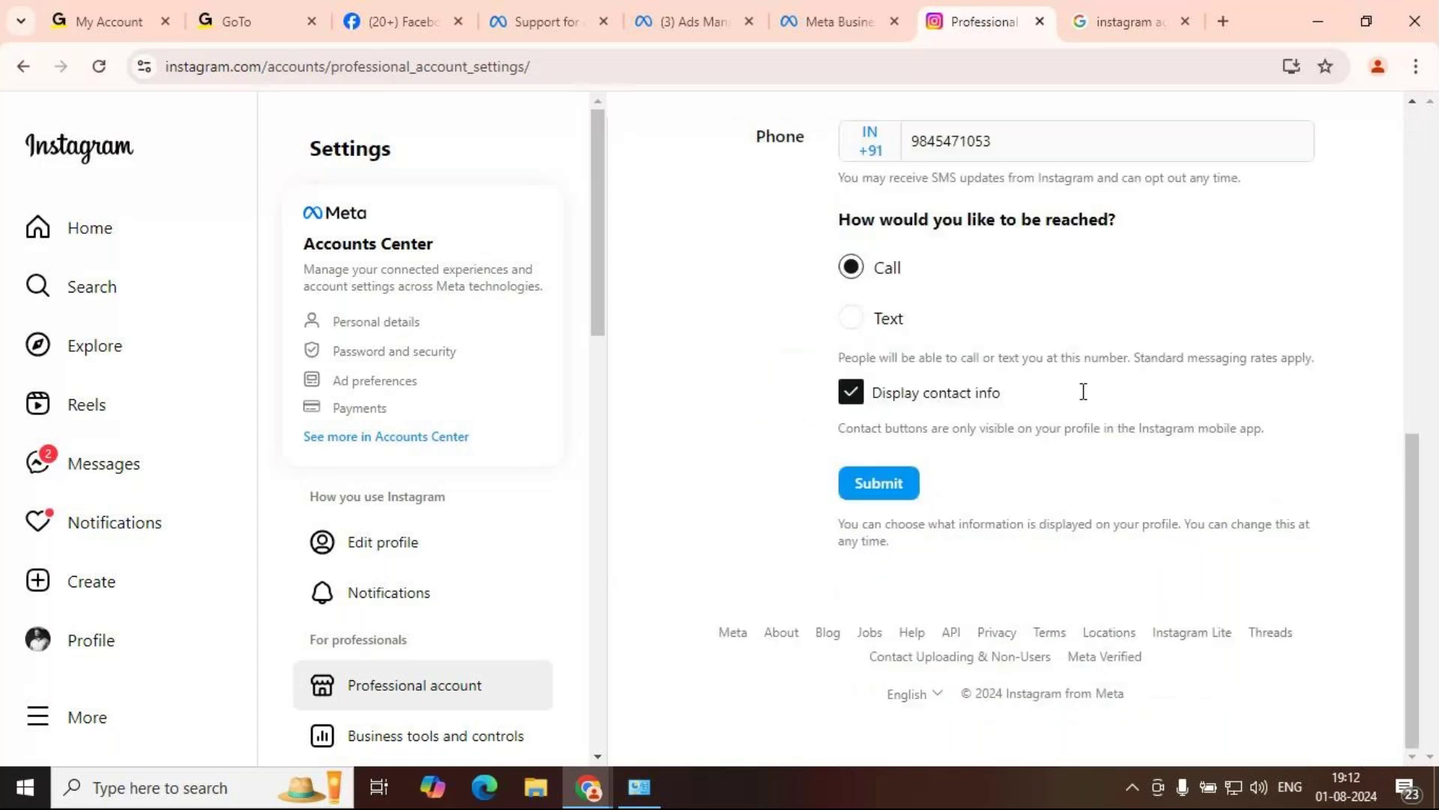
click(881, 484)
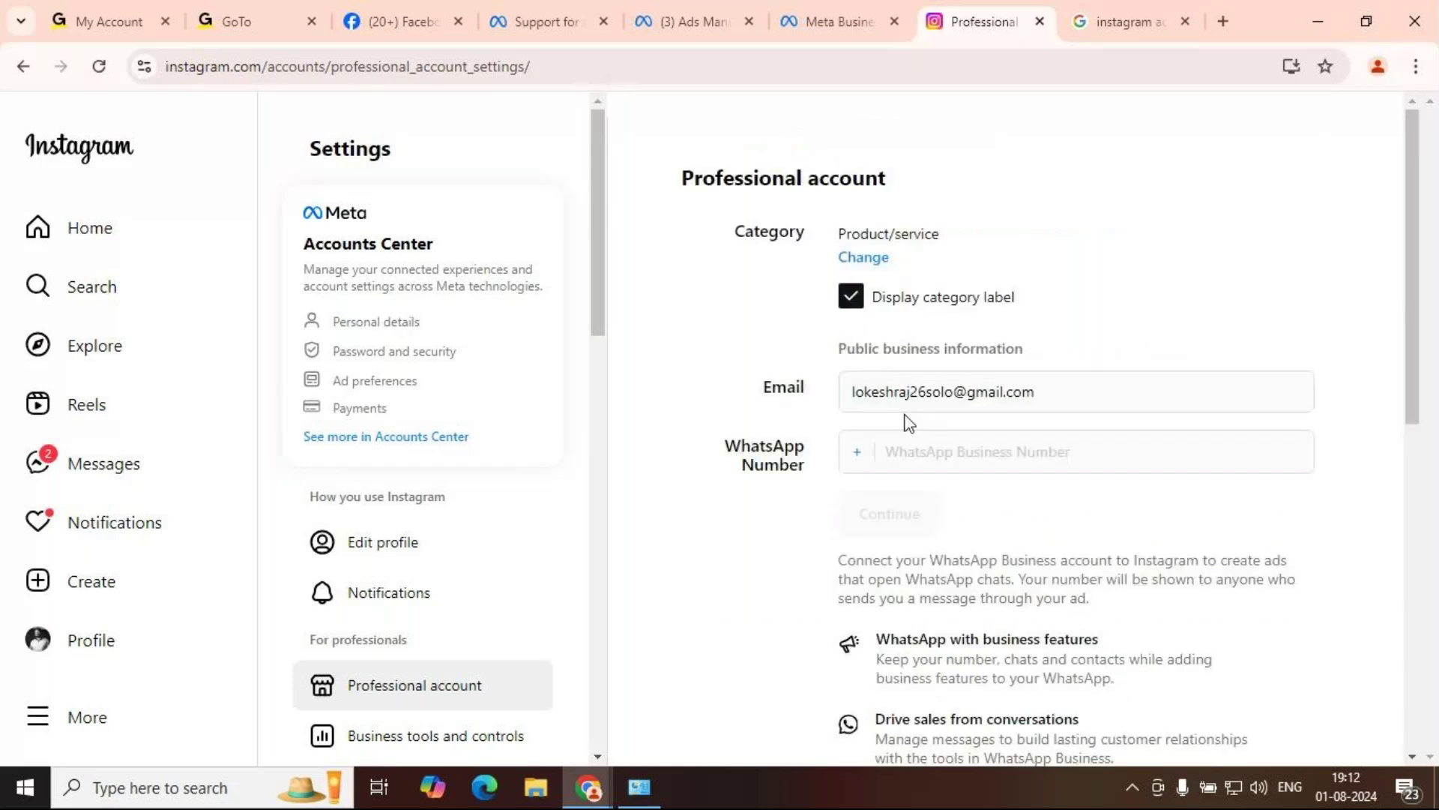
Step: Search 'market' and change the category from Product/service to Advertising/Marketing
click(881, 269)
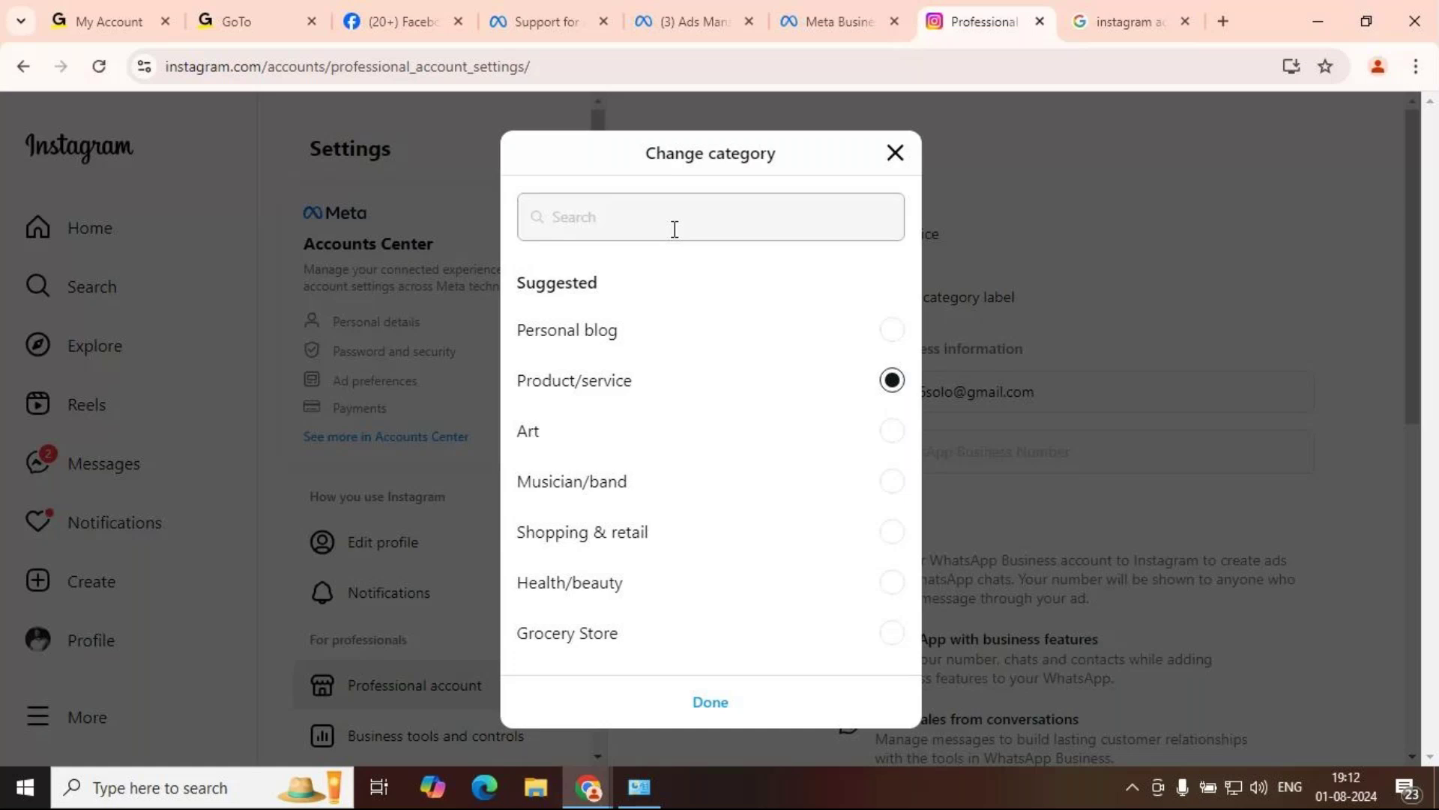
text(mar)
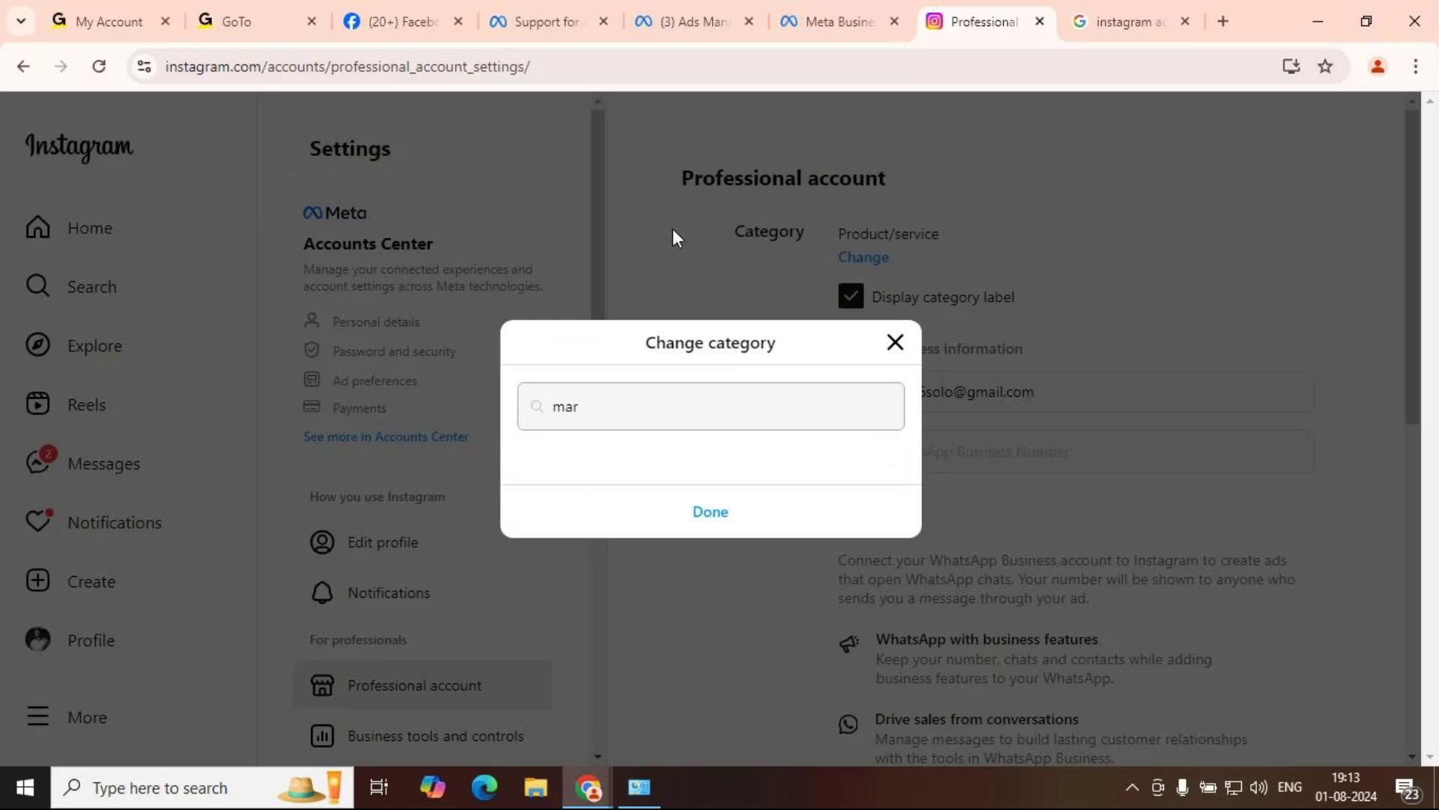
text(ket)
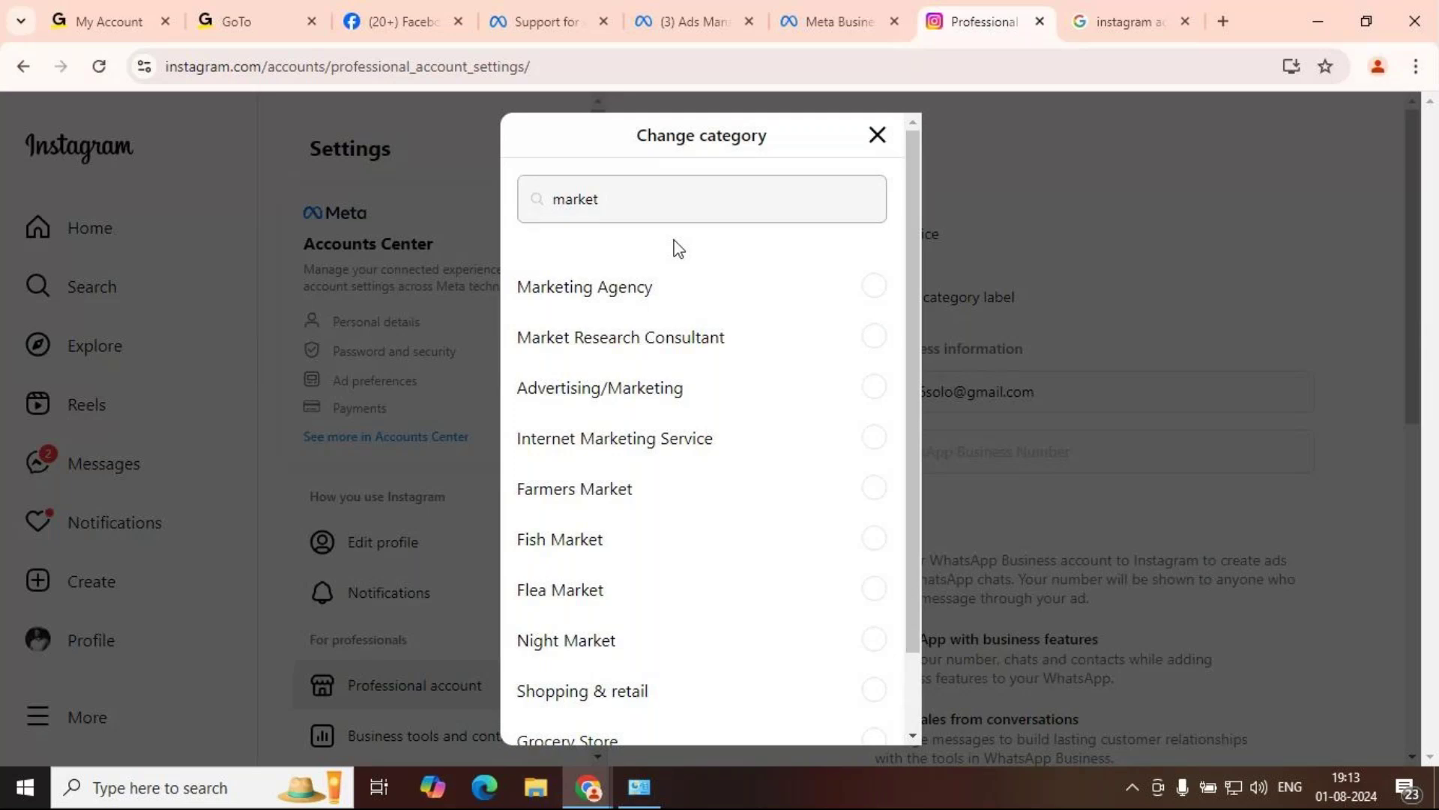
scroll(710, 537, down, 2)
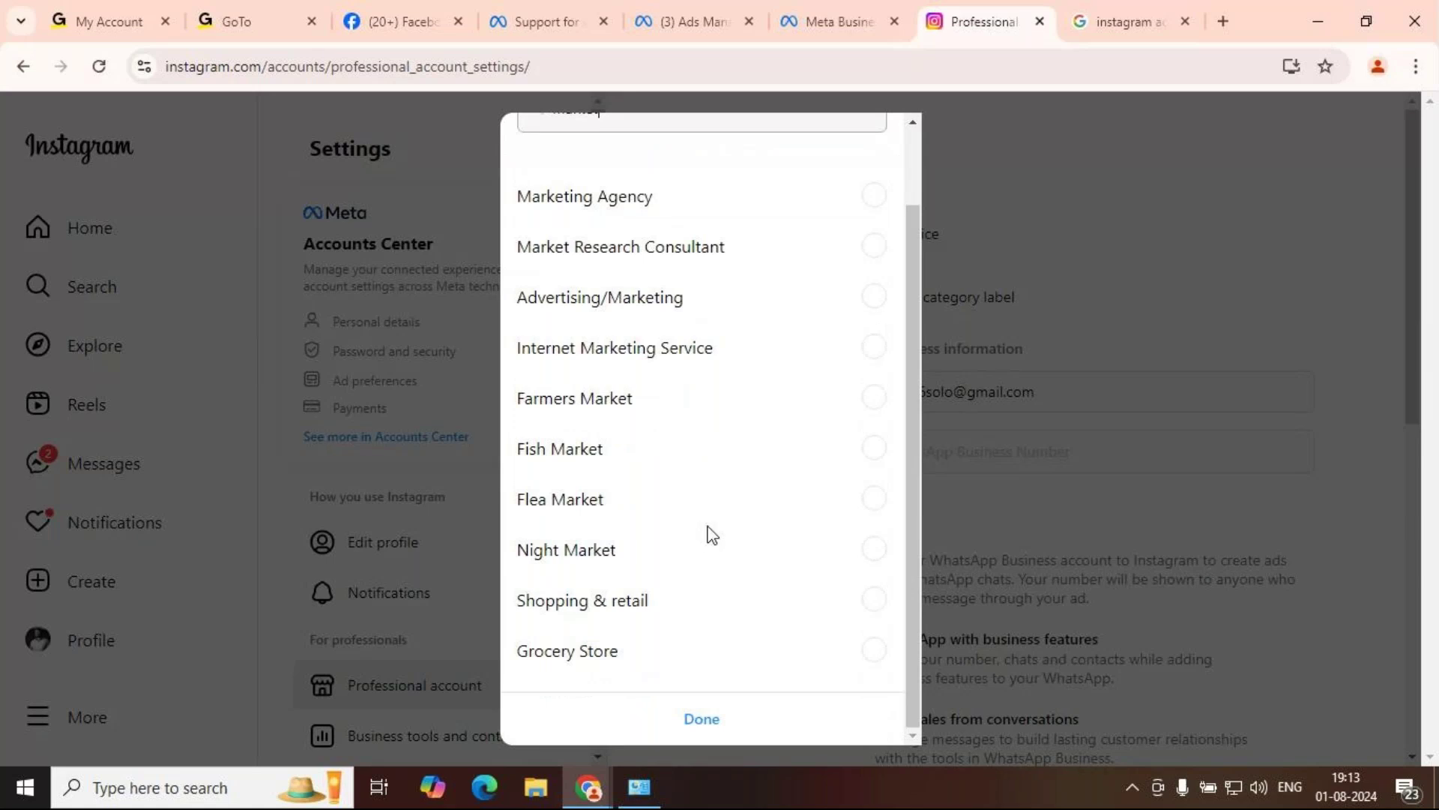
click(712, 298)
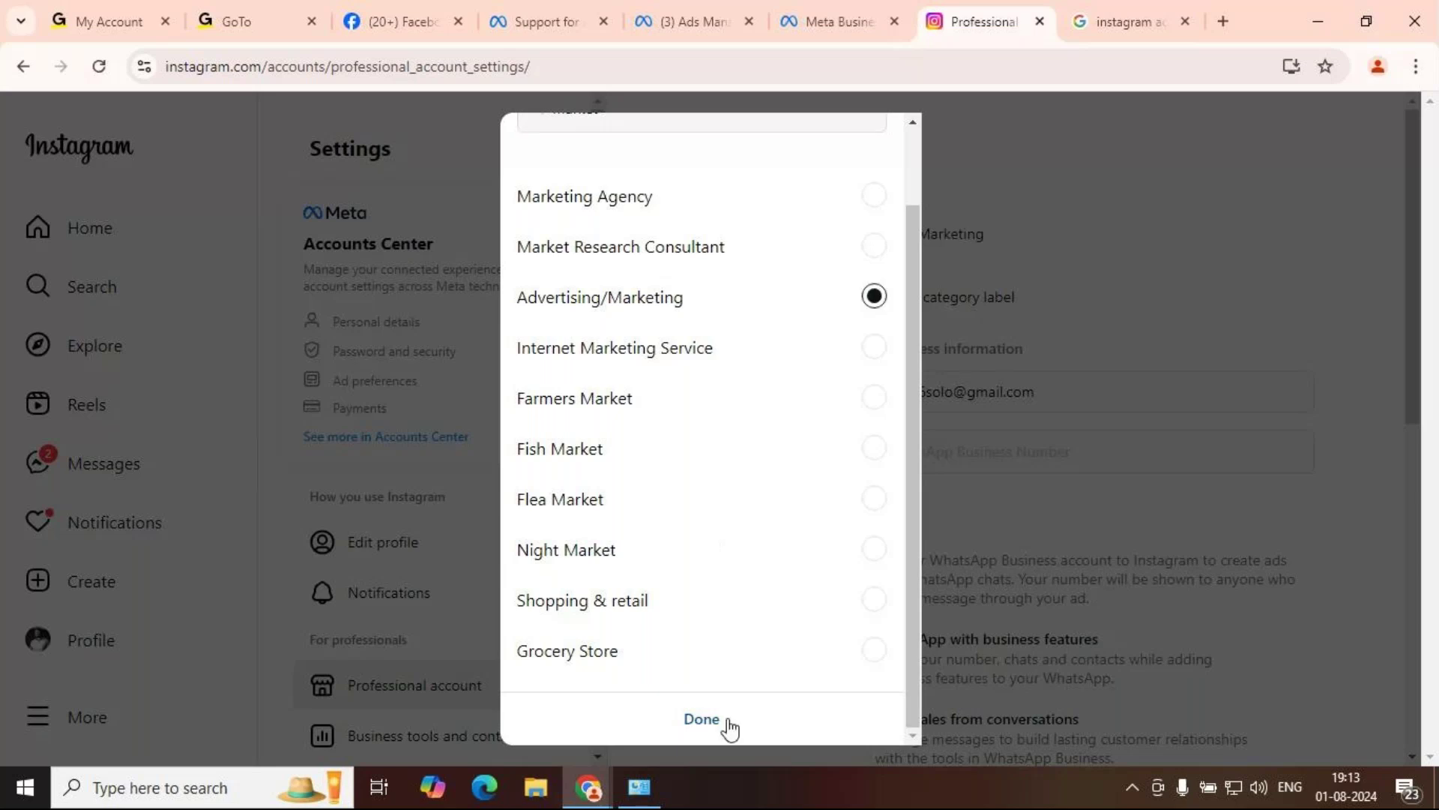
click(703, 719)
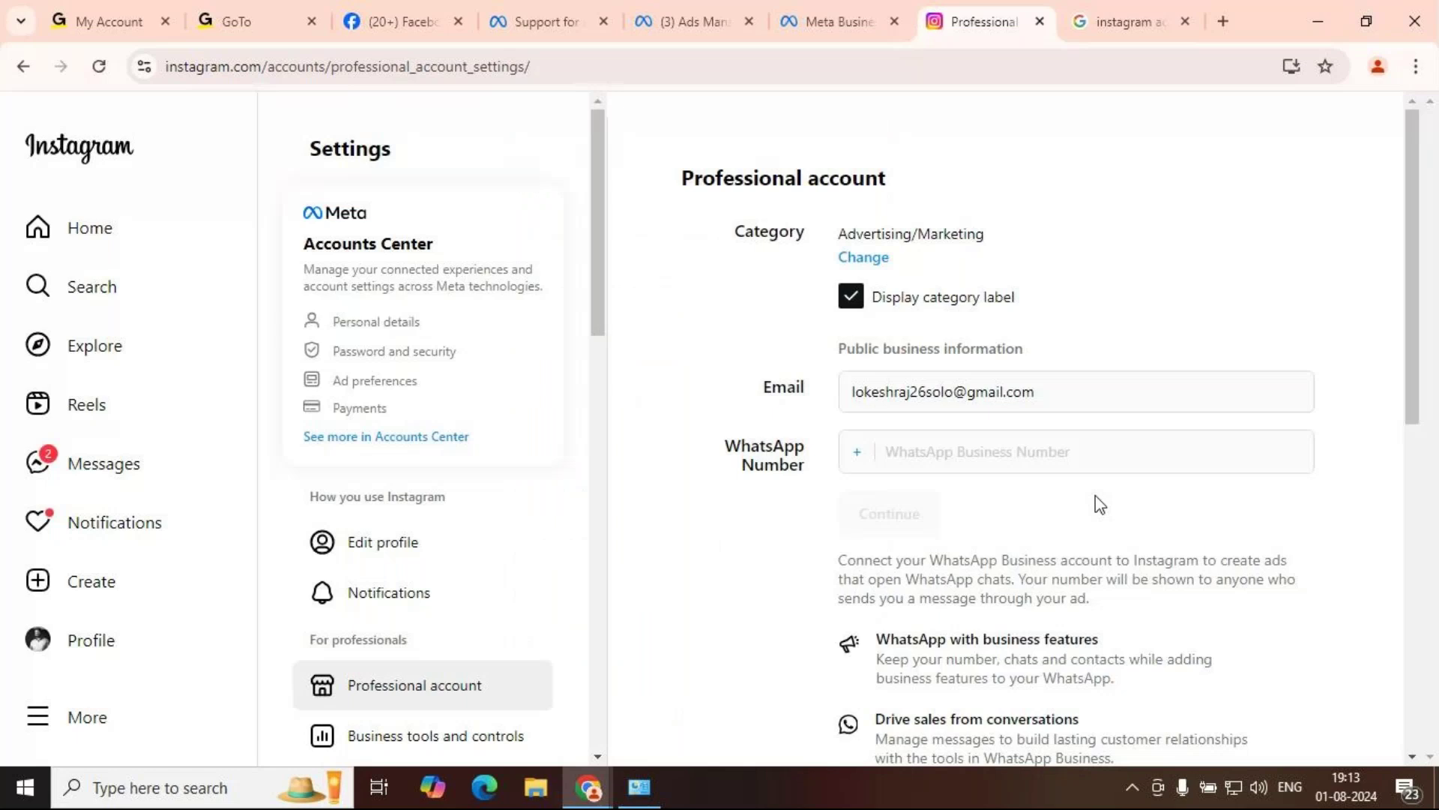
Step: Submit the professional account details with the Advertising/Marketing category and Call contact
scroll(1100, 504, down, 10)
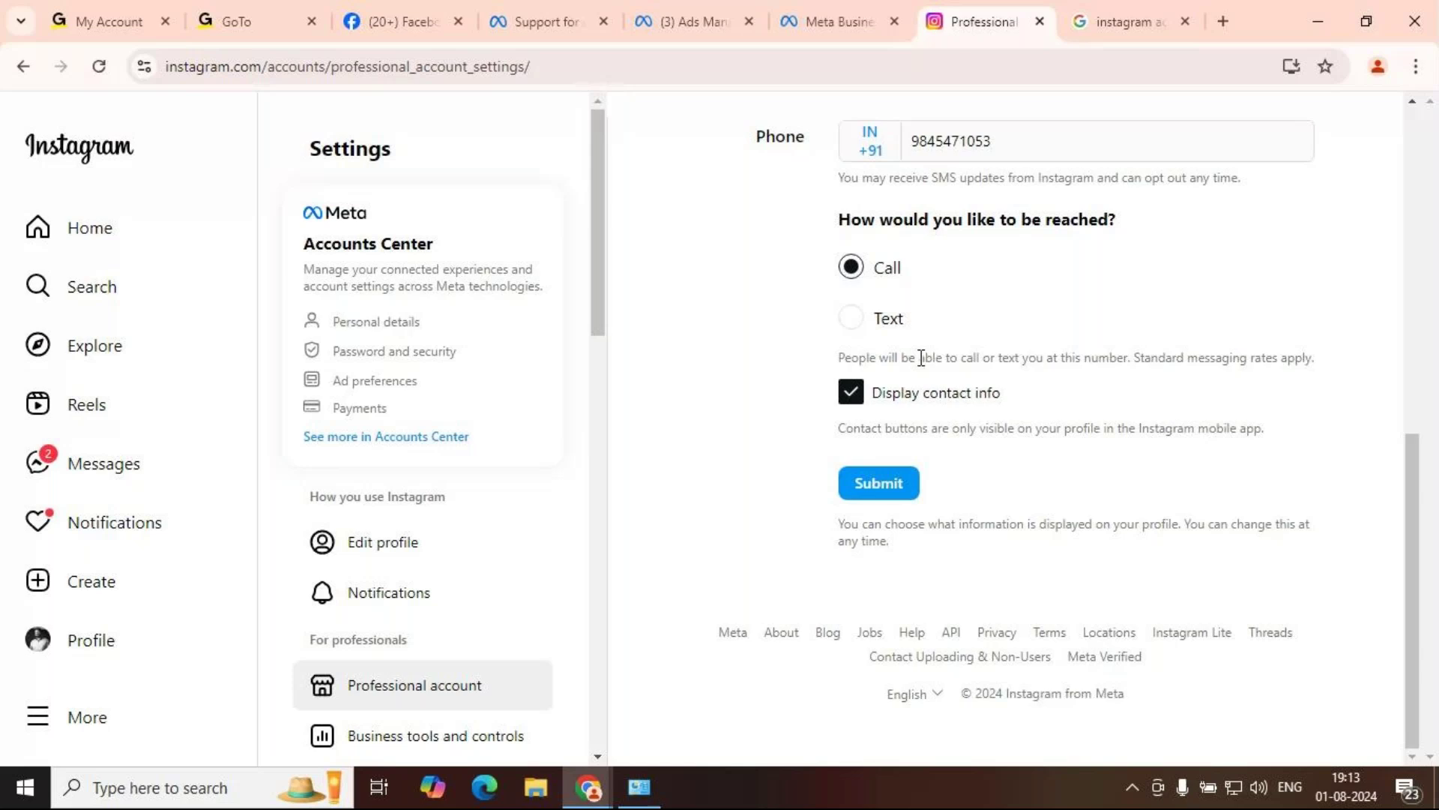
click(879, 483)
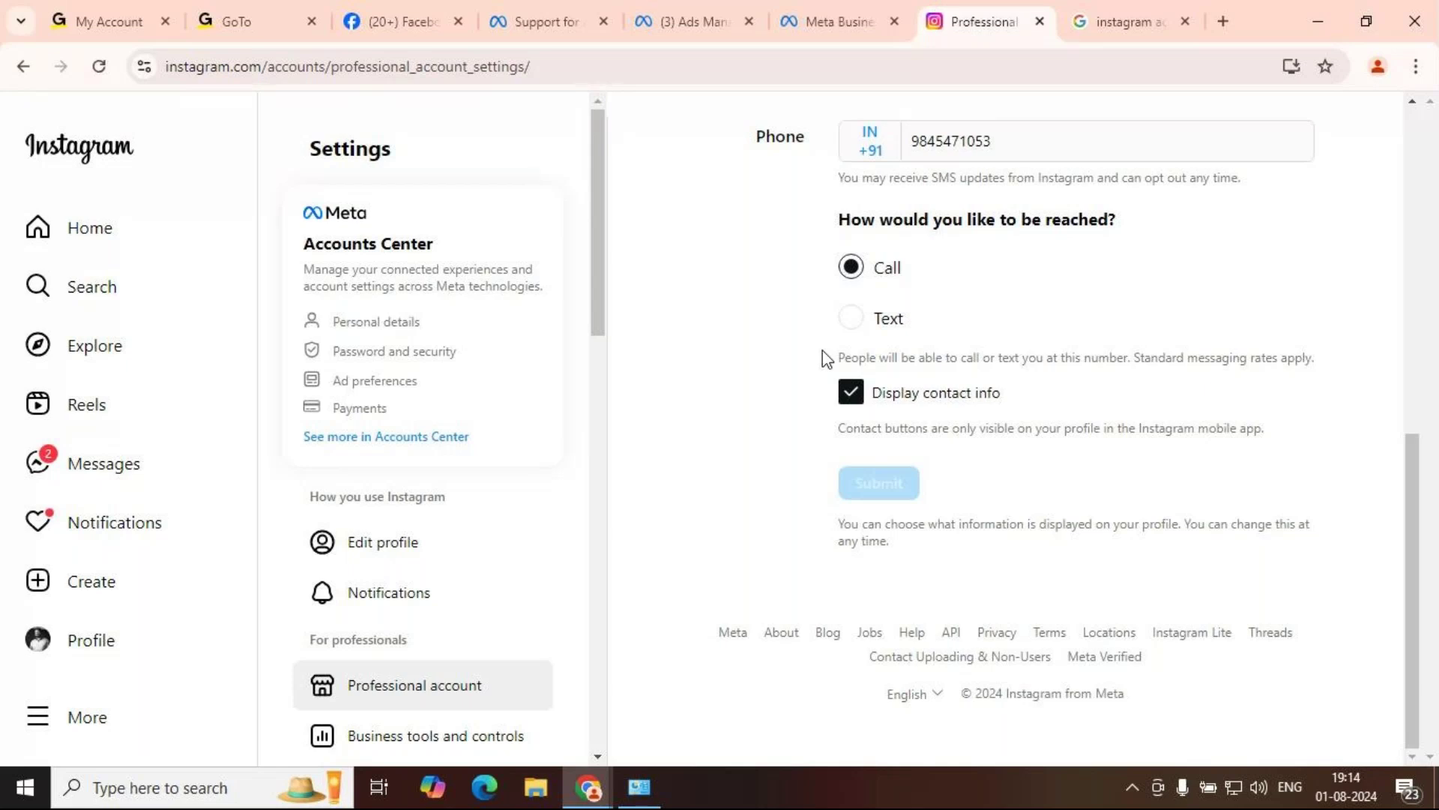
scroll(442, 562, down, 4)
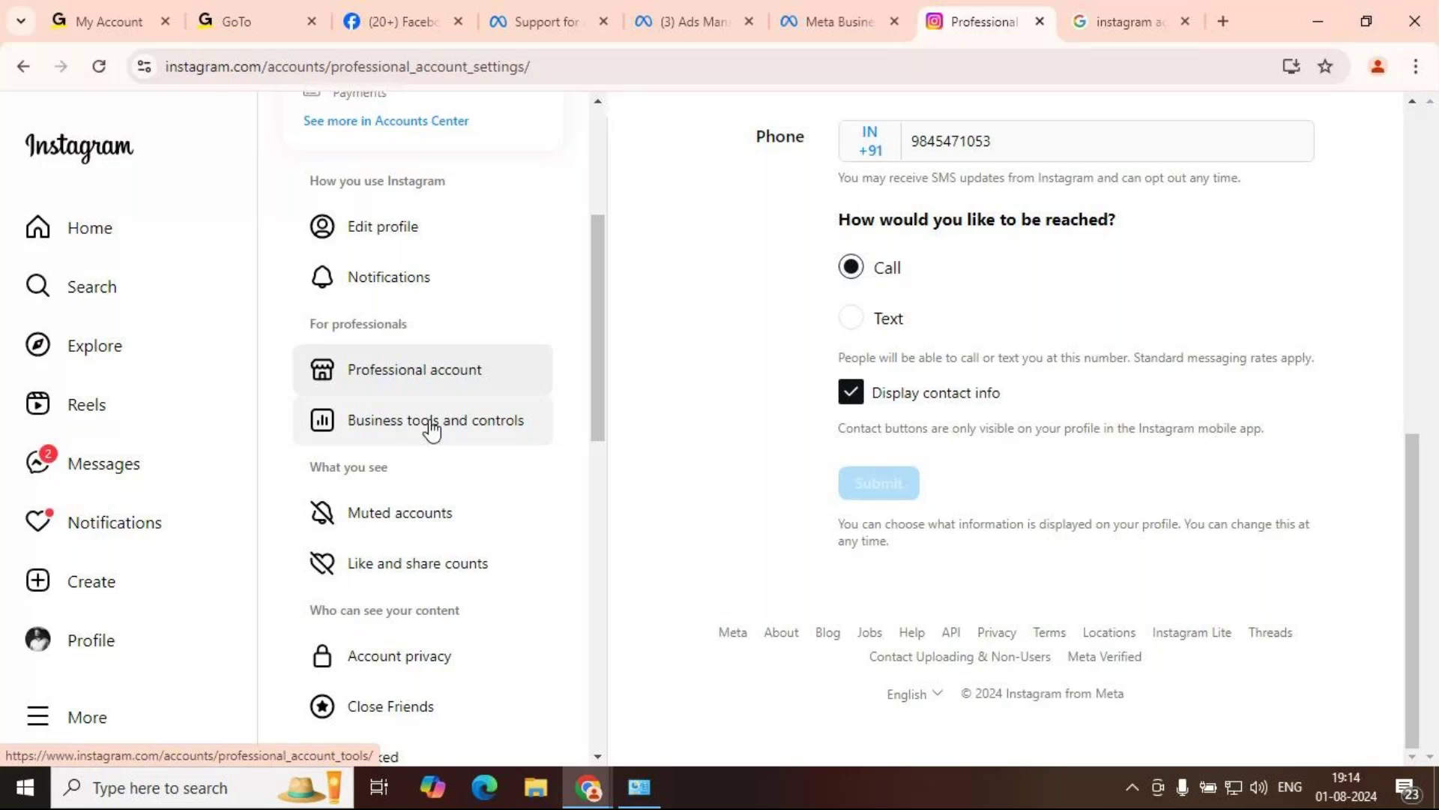
Step: Switch to a creator account from Business tools and controls and confirm the switch
click(433, 425)
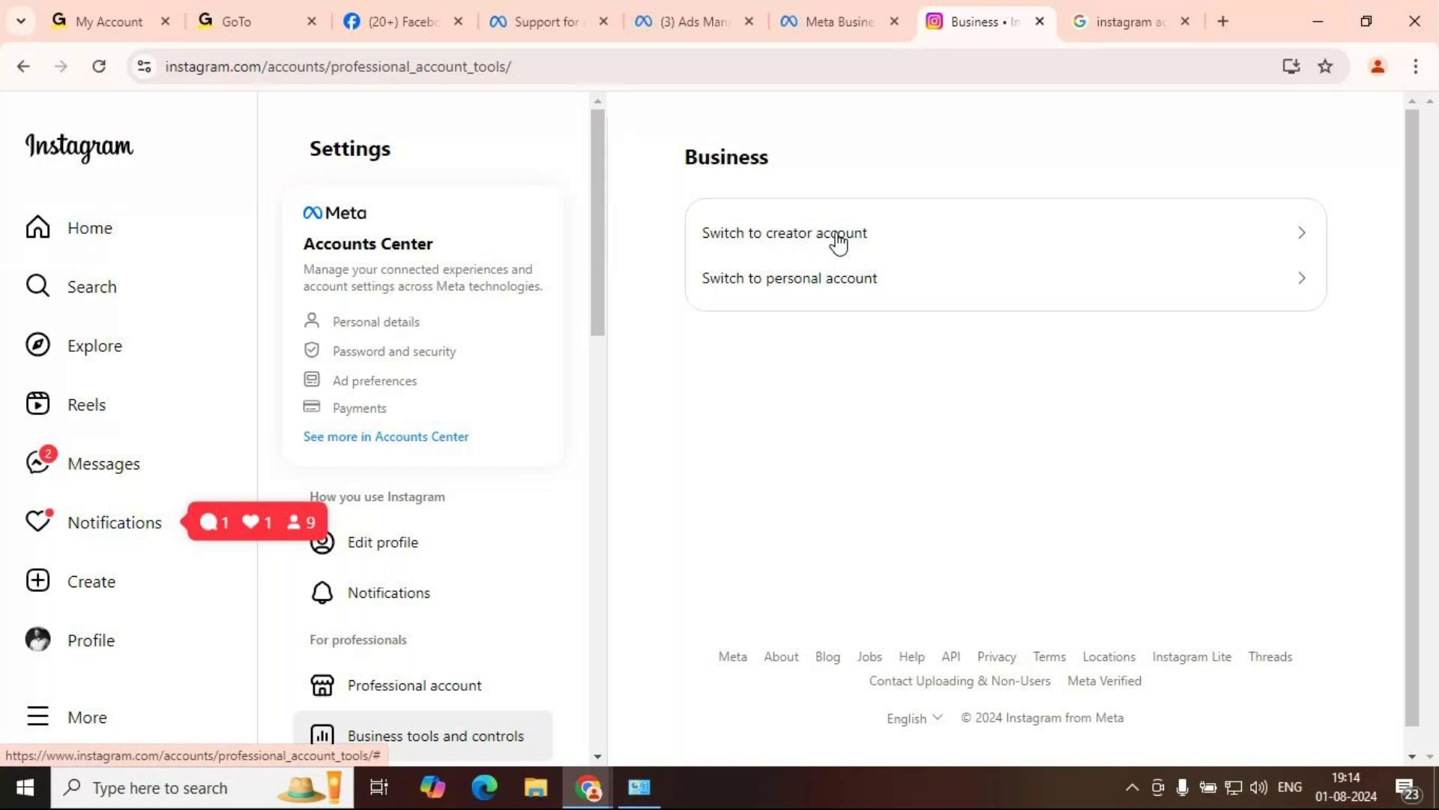
click(839, 238)
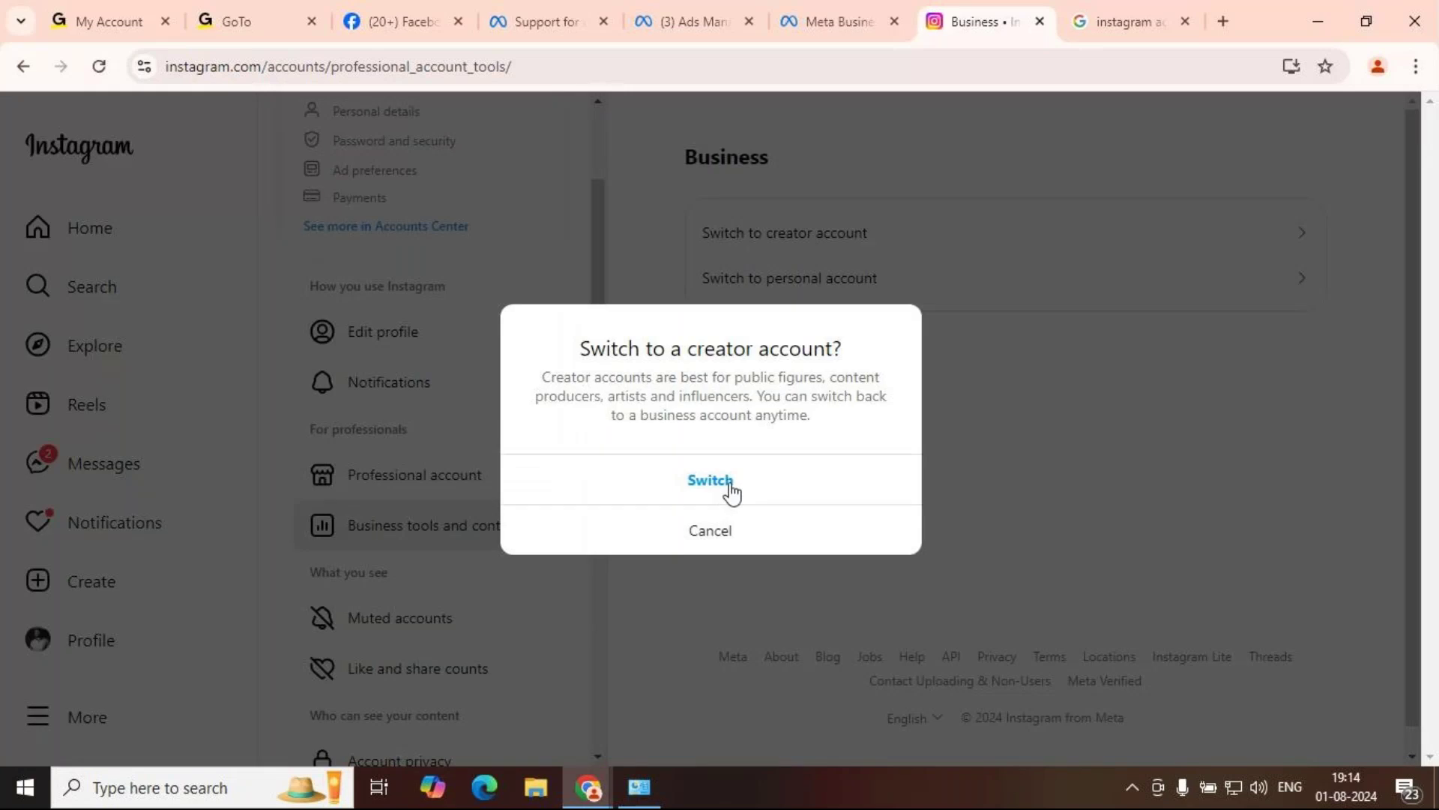
click(732, 491)
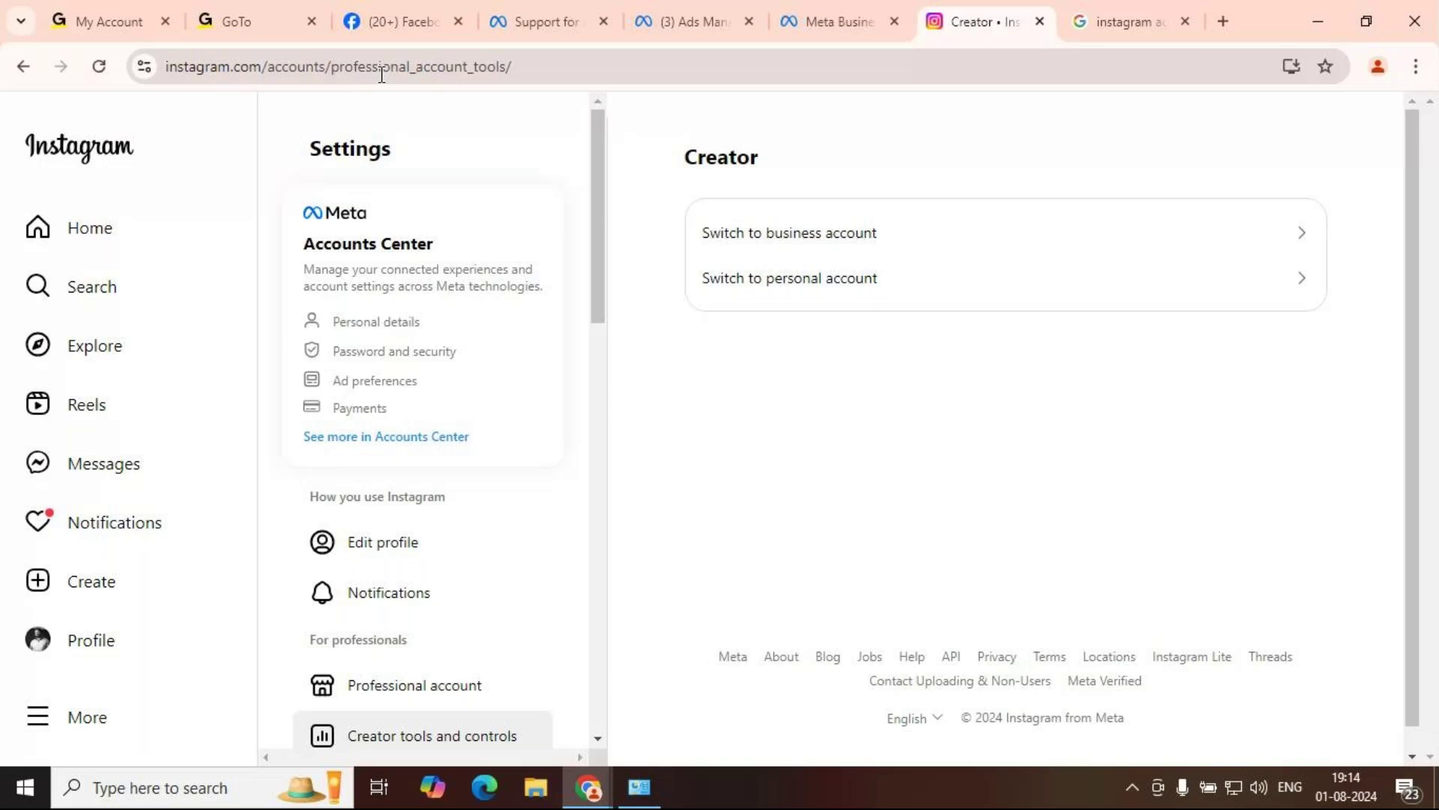
drag(381, 74, 579, 69)
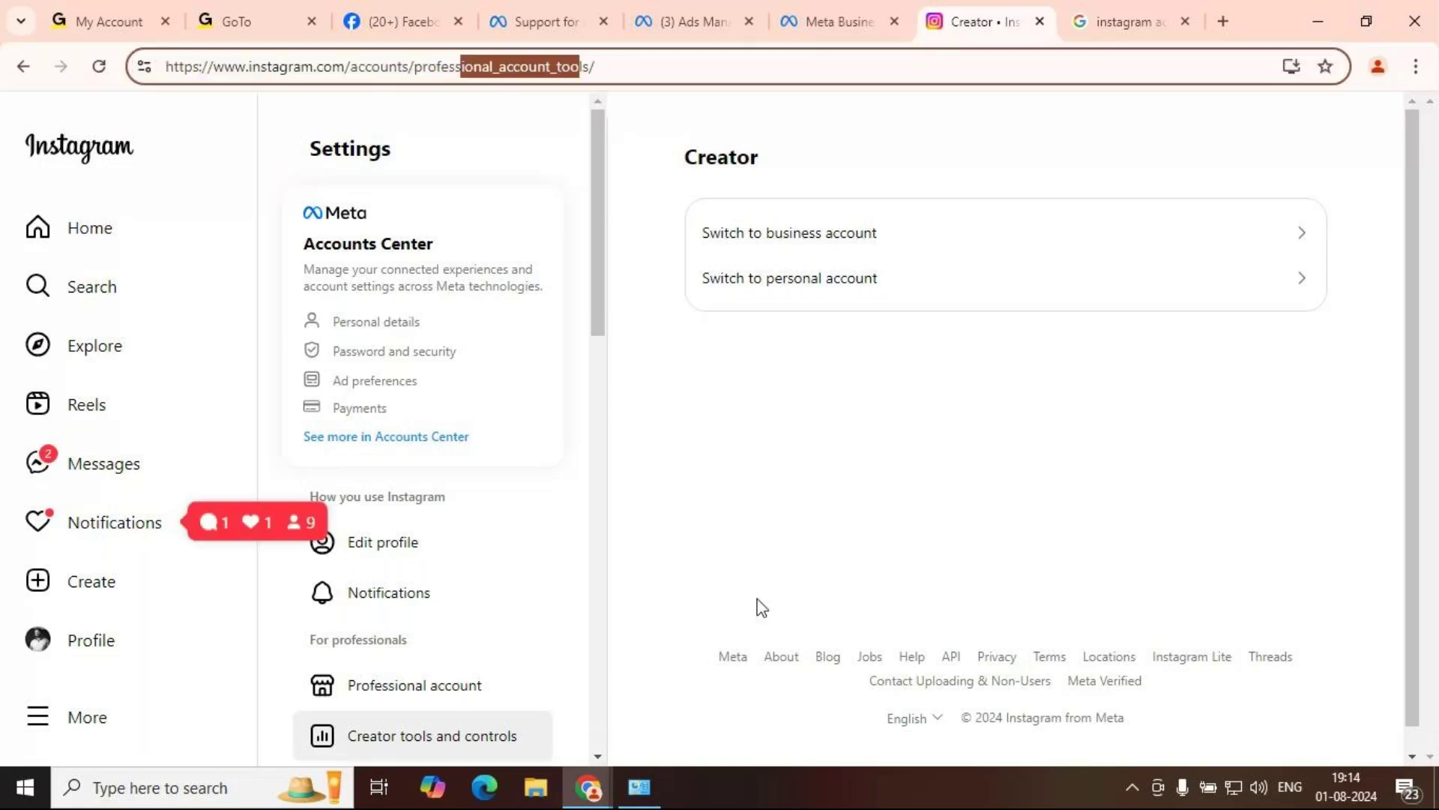
scroll(455, 704, down, 1)
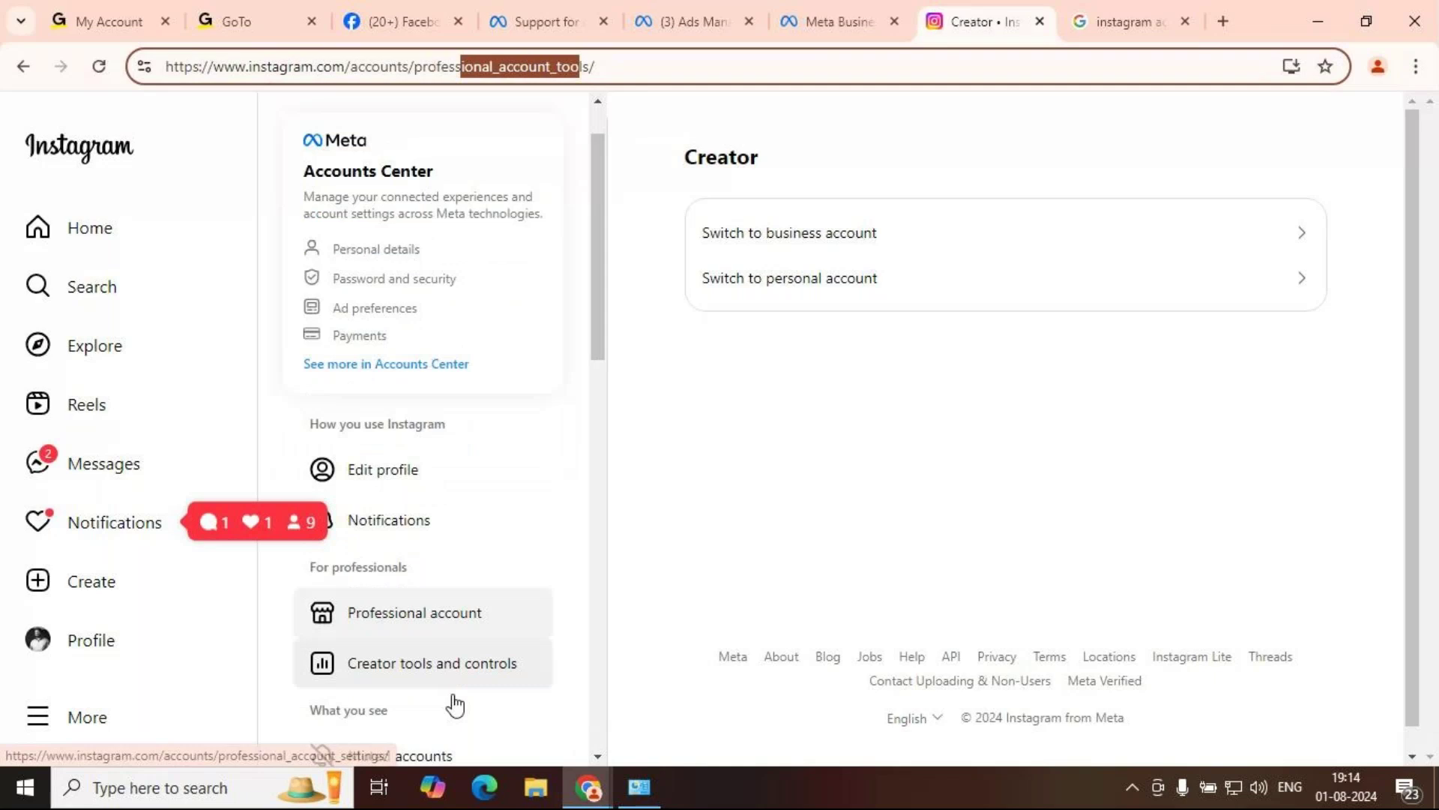
scroll(456, 705, down, 2)
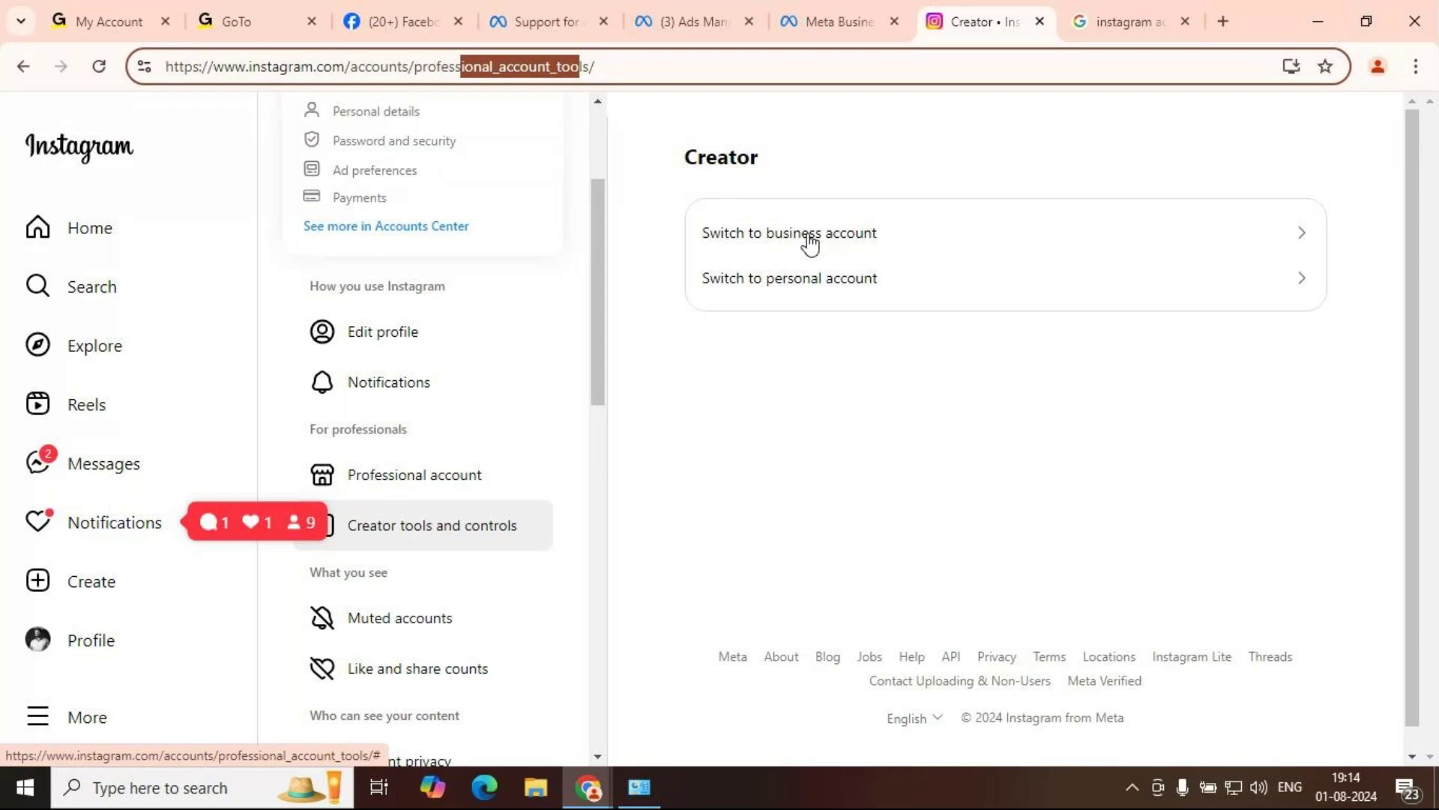
click(810, 239)
click(719, 495)
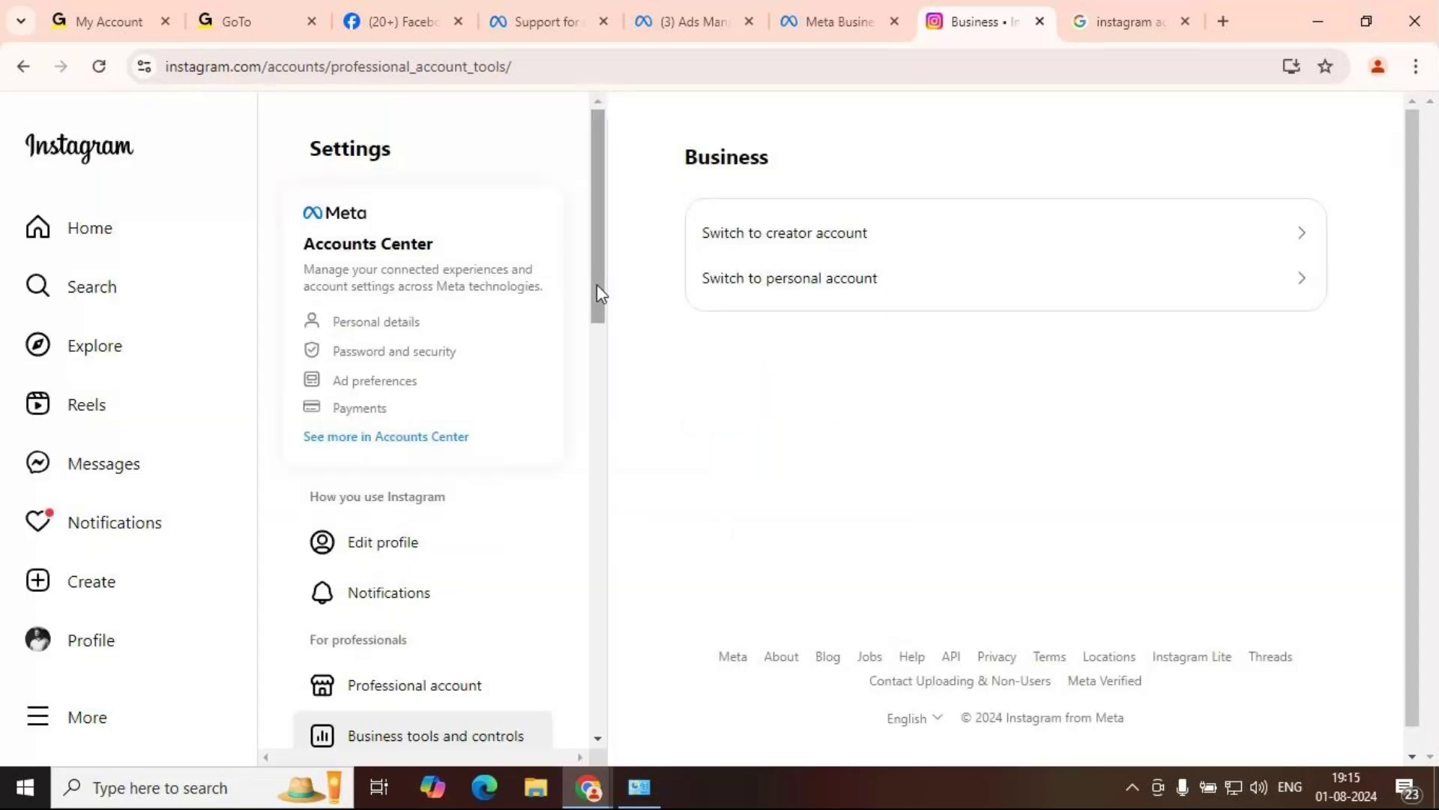
drag(599, 293, 515, 475)
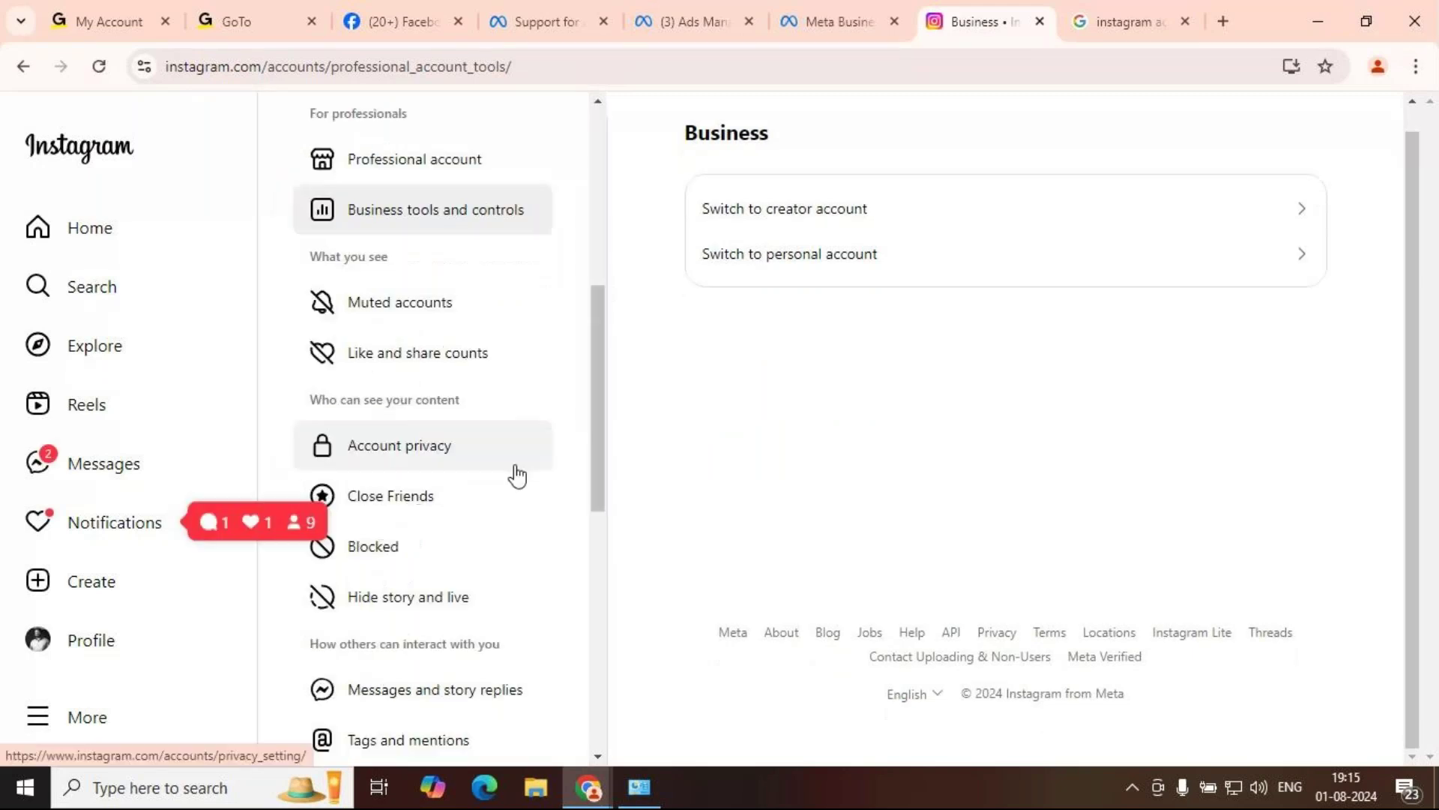
scroll(518, 475, down, 4)
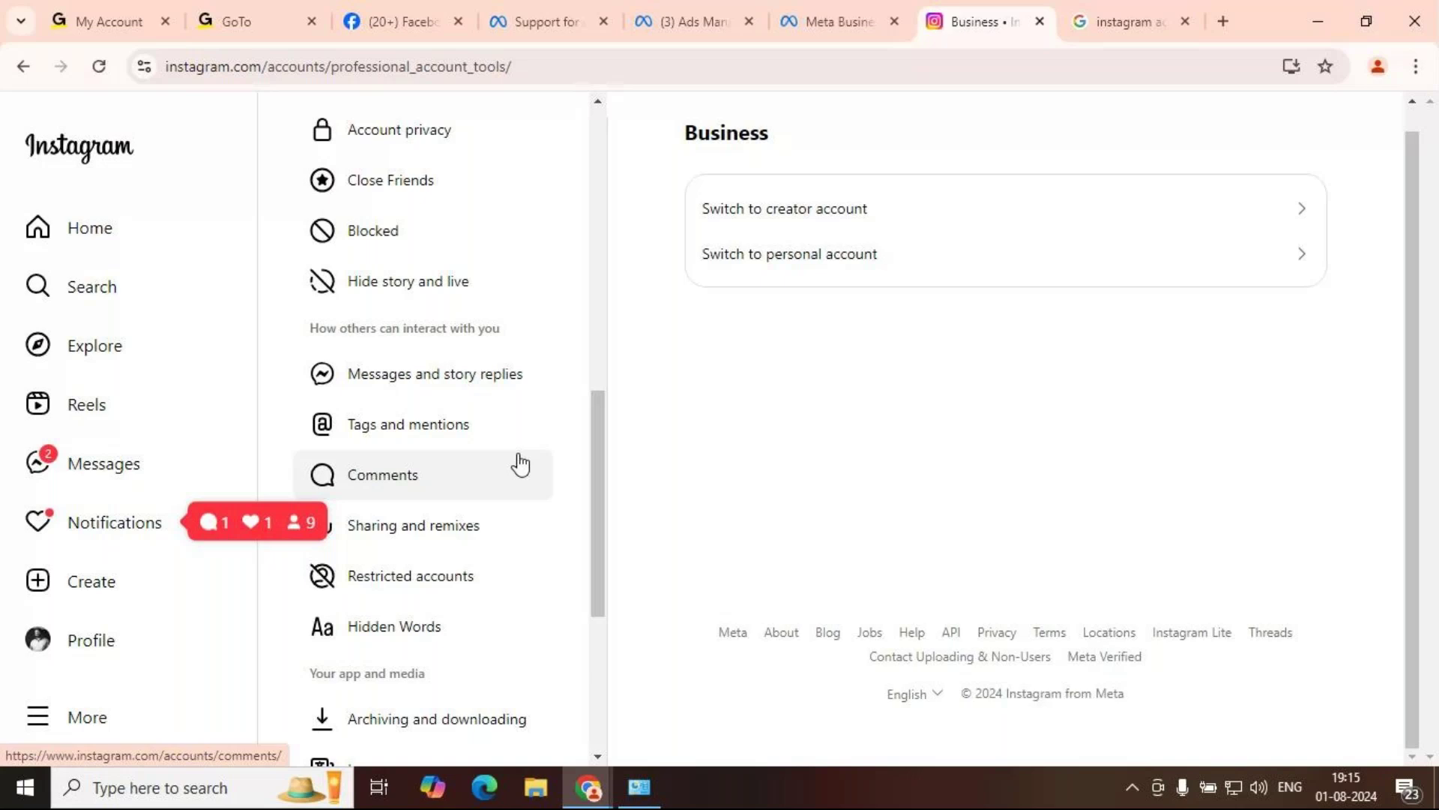
scroll(521, 464, down, 5)
scroll(604, 535, up, 3)
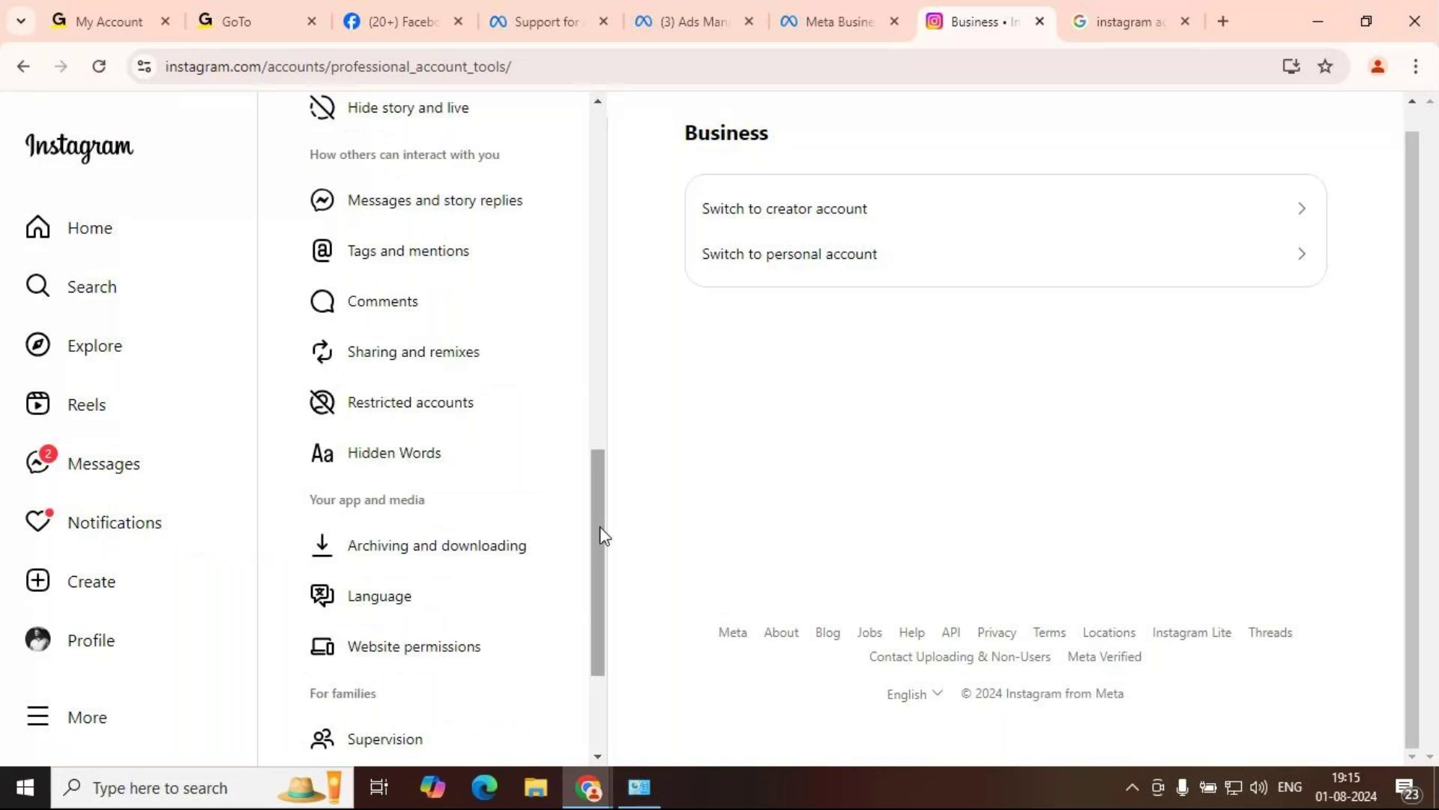
scroll(599, 526, up, 5)
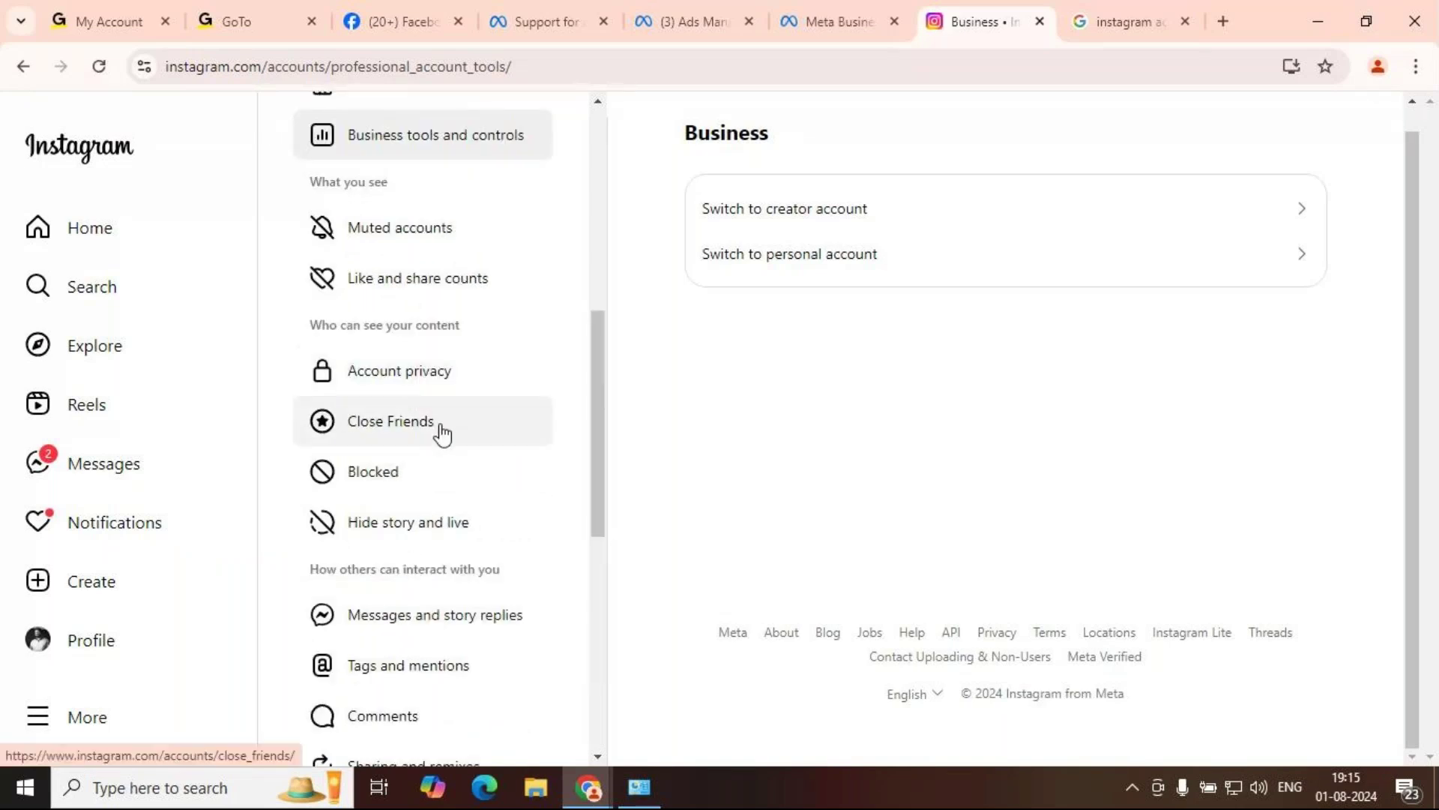
scroll(606, 185, up, 7)
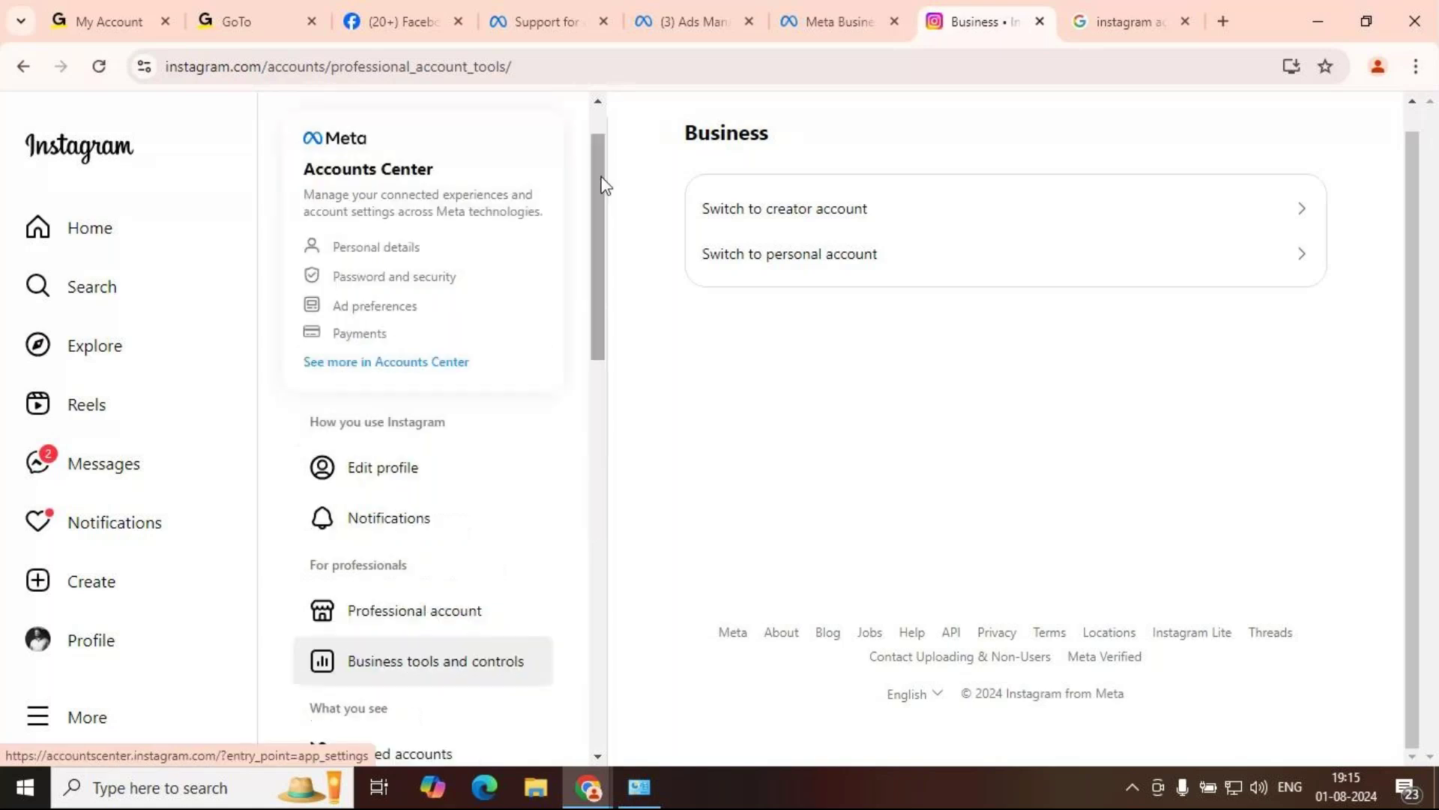
click(824, 12)
Step: Open the Winter collection campaign for editing from the Ads Manager campaigns list
click(704, 21)
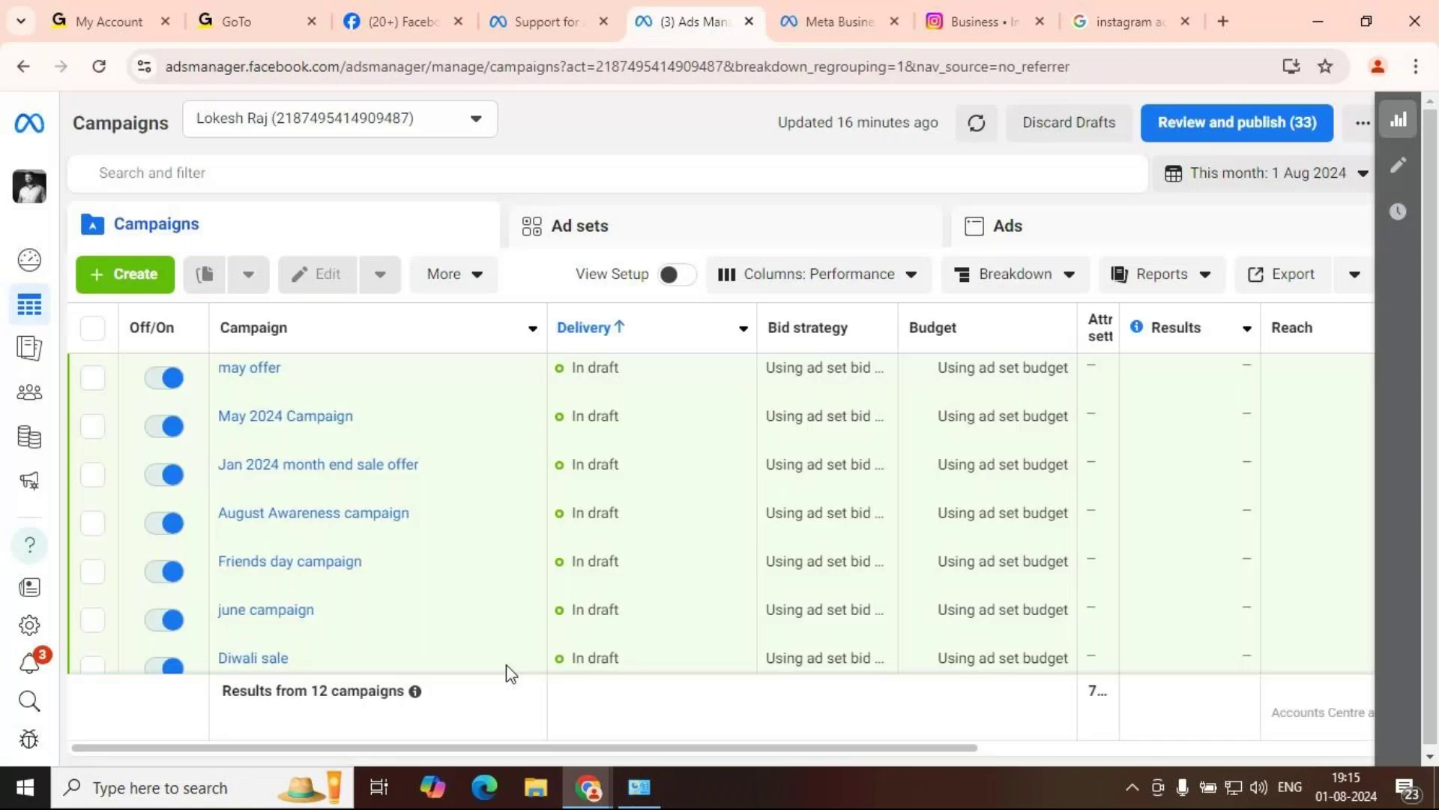
scroll(501, 637, down, 3)
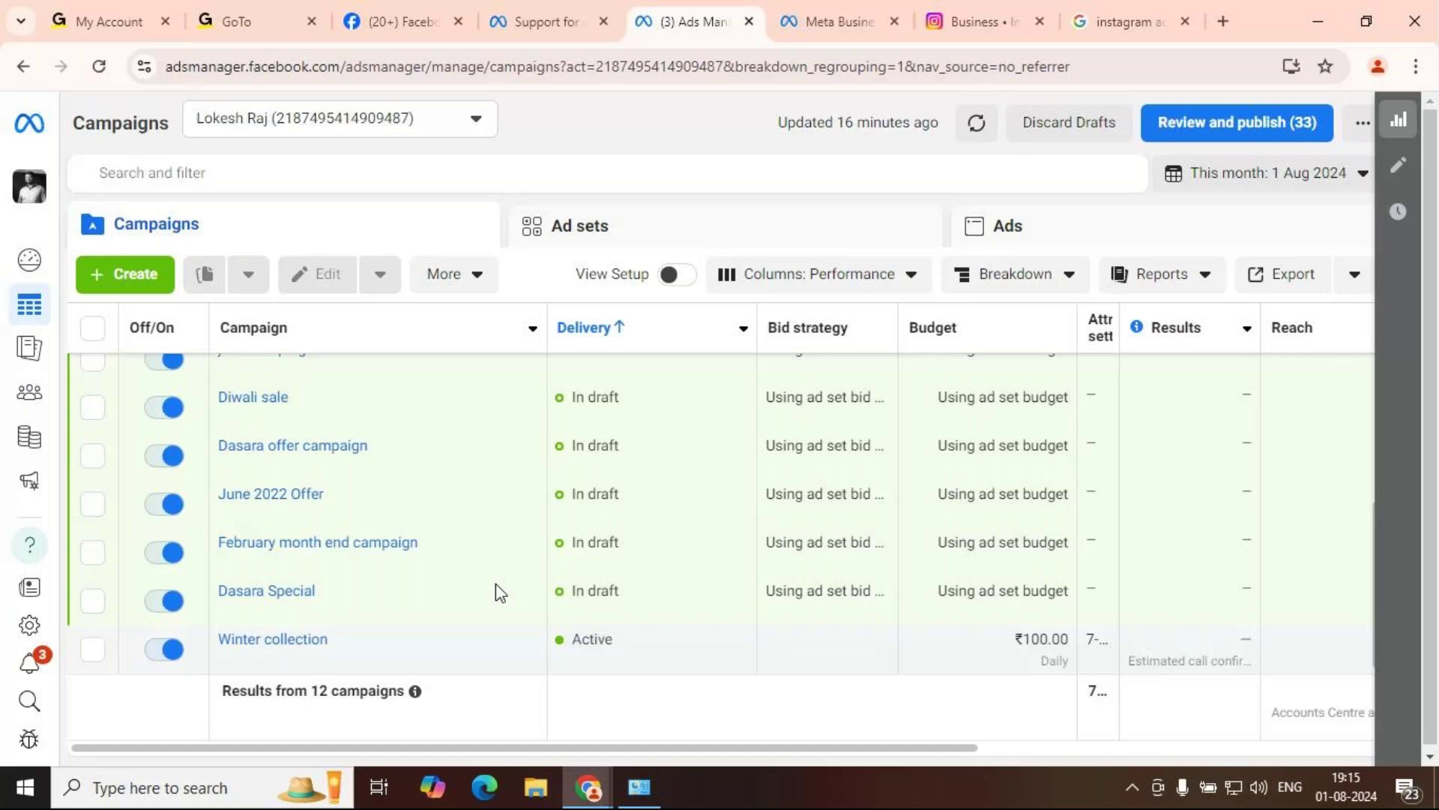
mouse_move(351, 666)
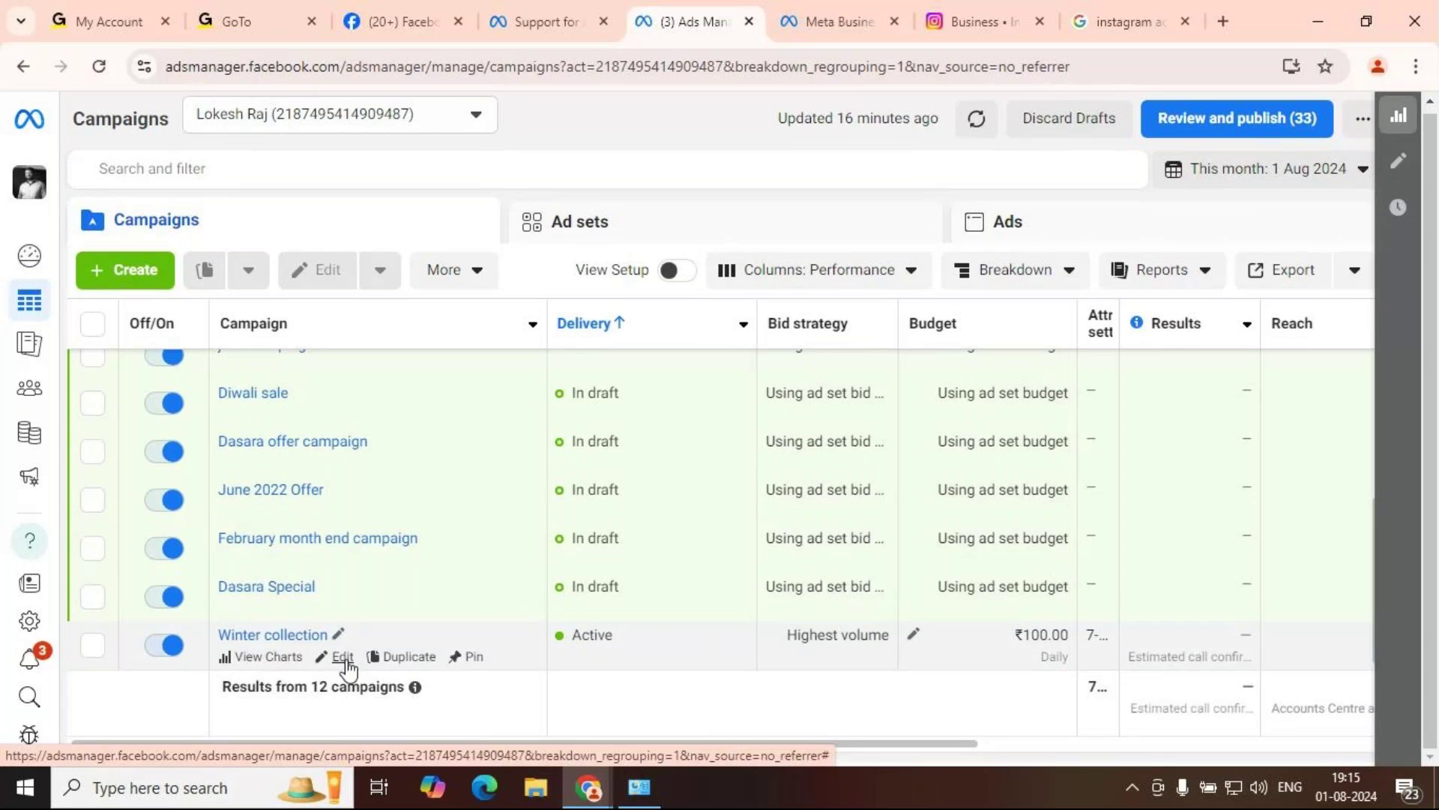
click(343, 656)
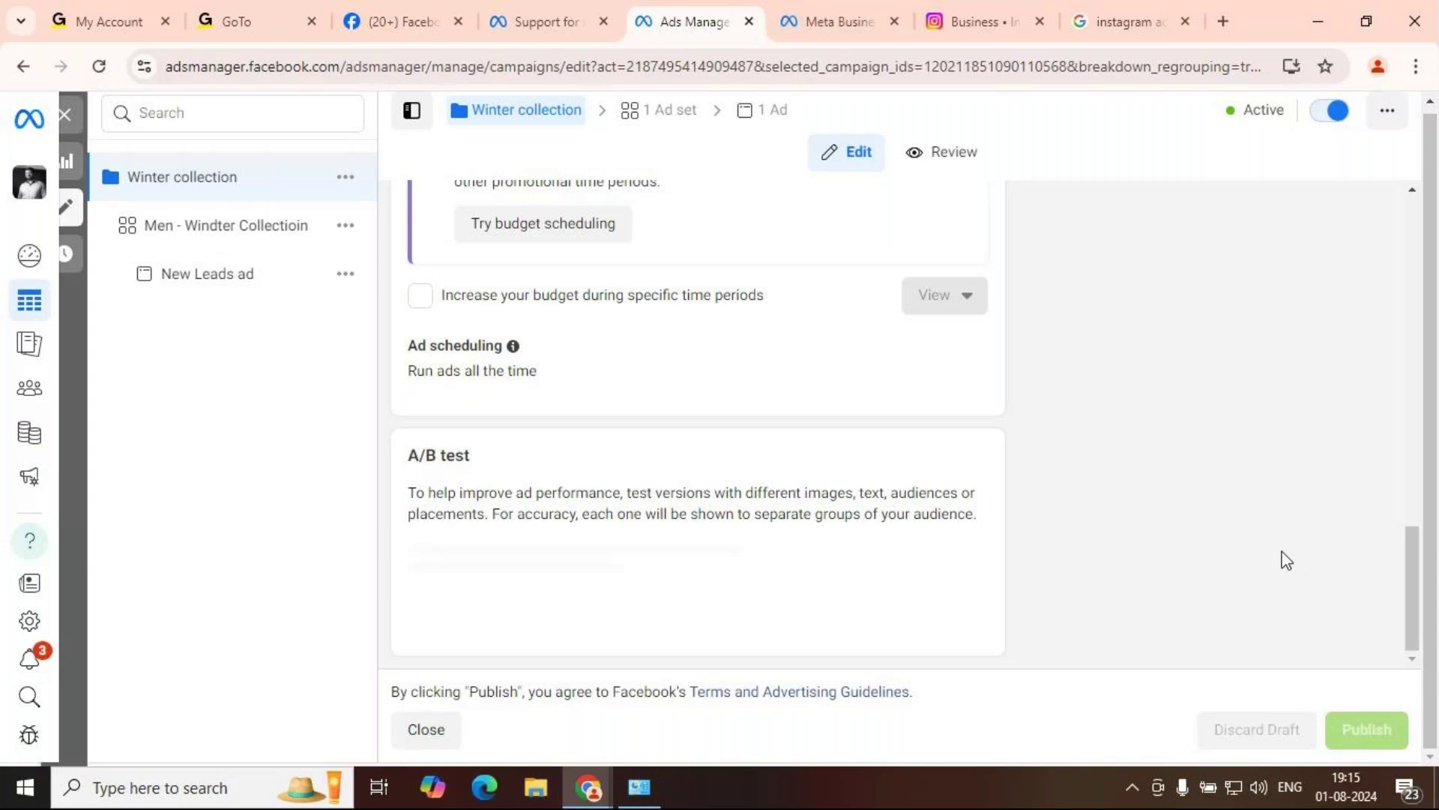
Step: Open the Men - Windter Collectioin ad set's settings in the campaign editor
scroll(1287, 561, up, 15)
scroll(1296, 594, up, 2)
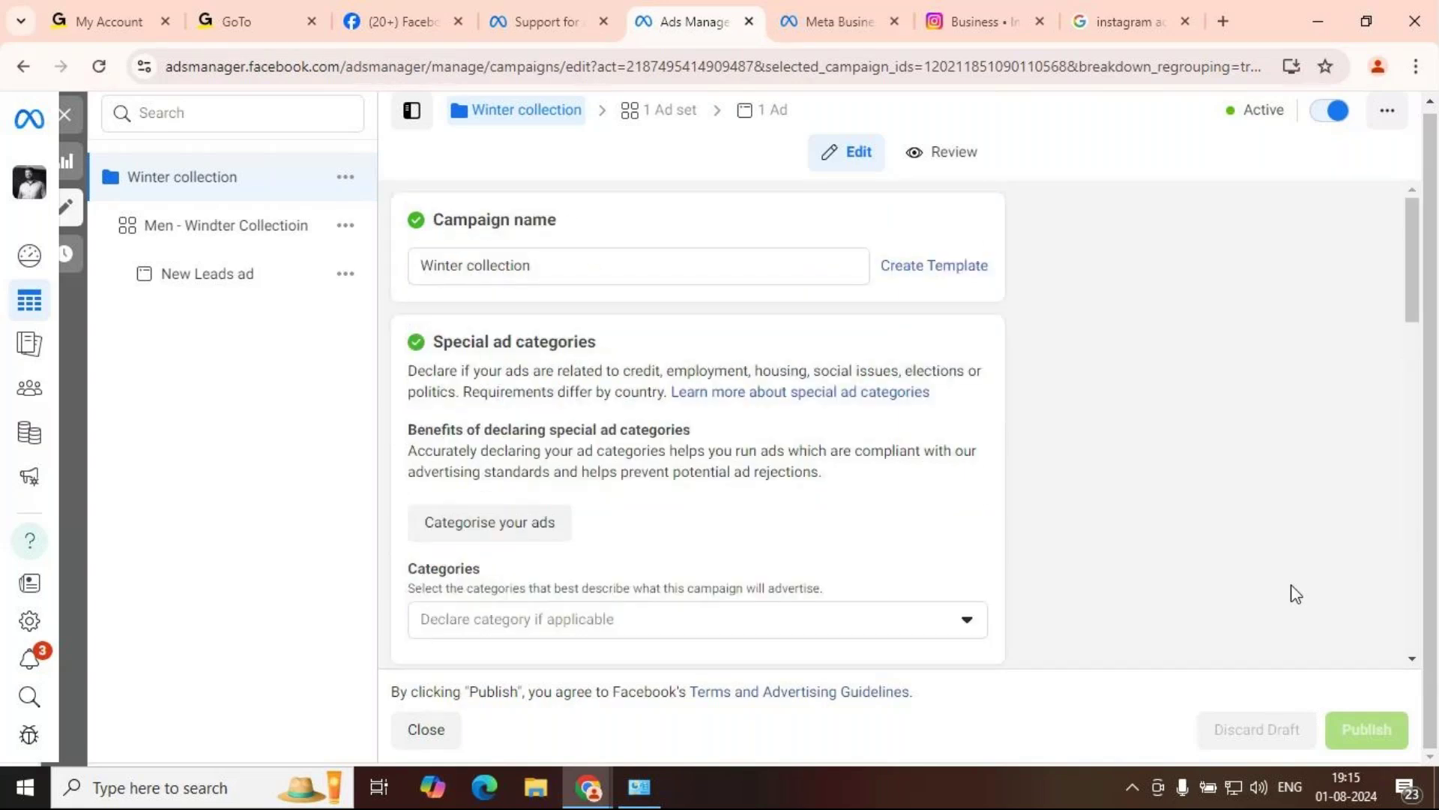
scroll(1296, 594, down, 15)
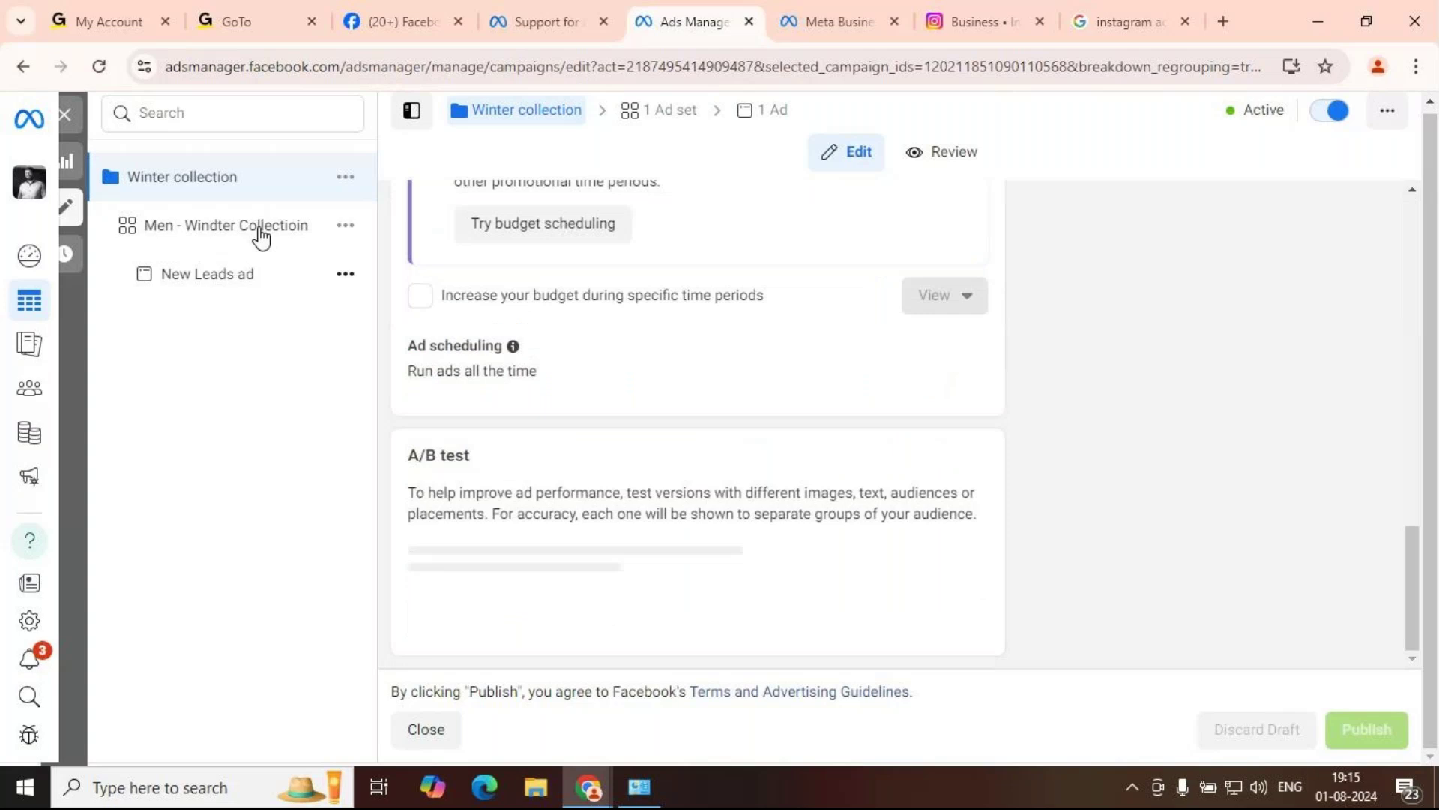
click(261, 238)
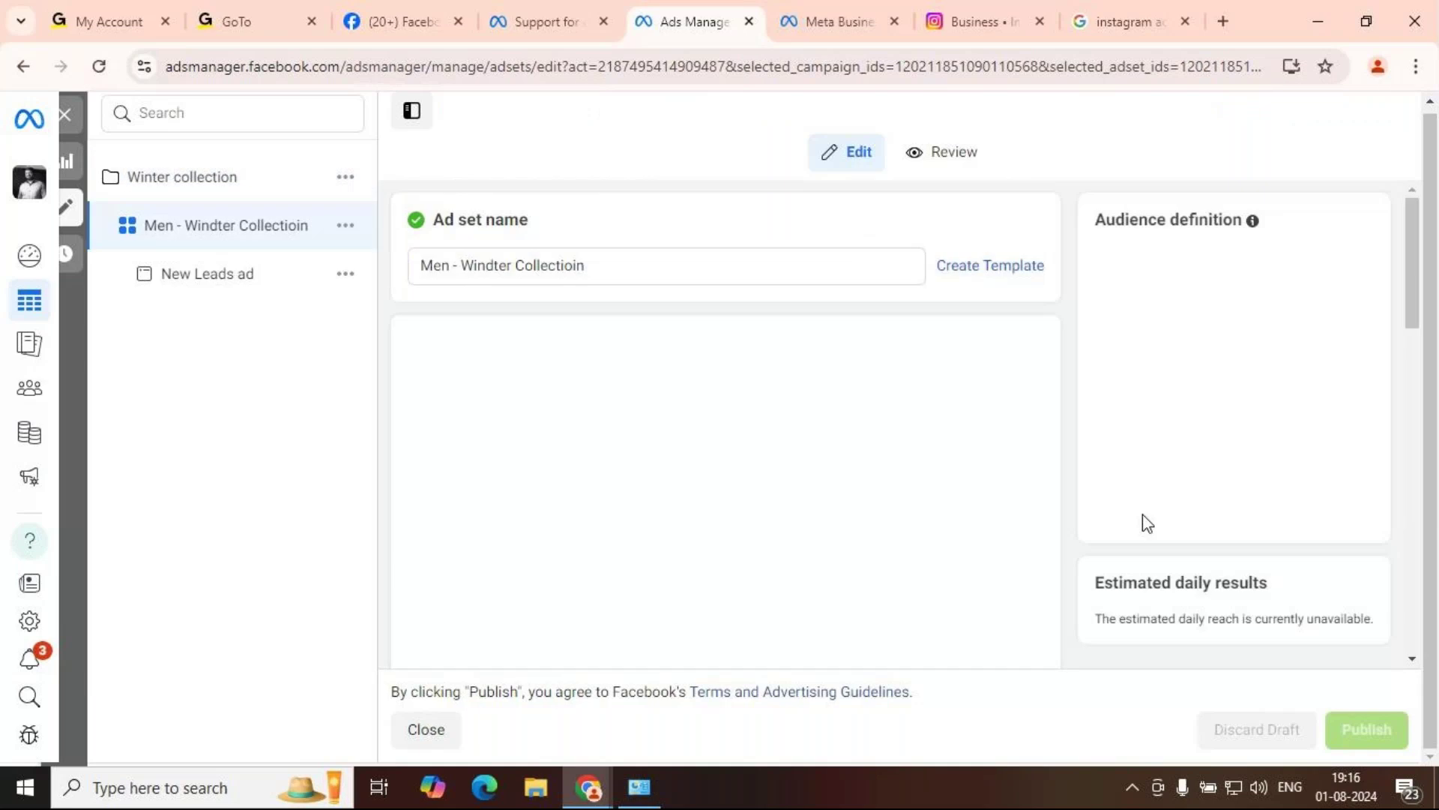
Step: Review the ad set's budget, schedule and Advantage+ audience, estimated at 204,300,000–240,300,000 people
scroll(843, 397, down, 2)
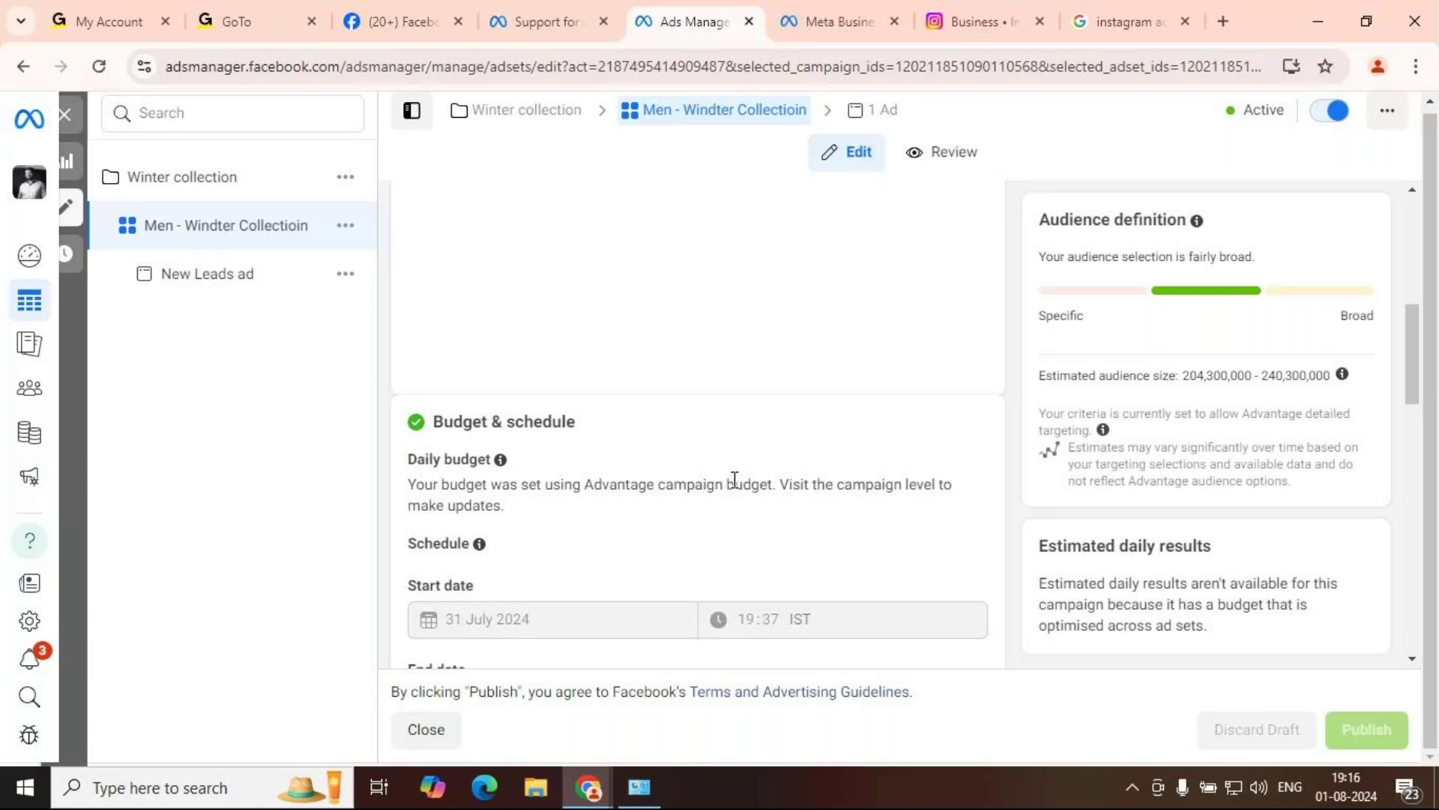
scroll(735, 480, down, 8)
scroll(736, 481, down, 3)
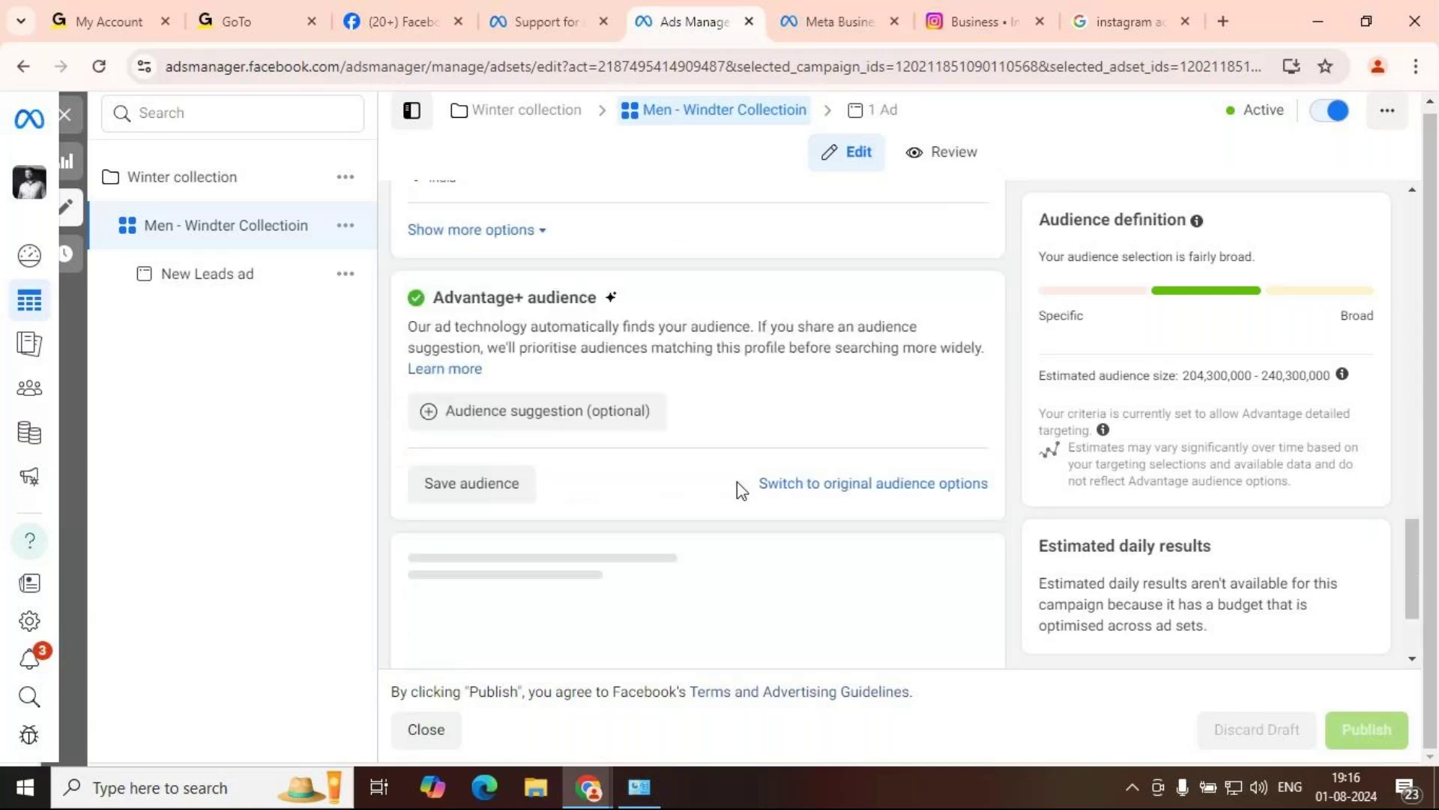
scroll(742, 490, down, 2)
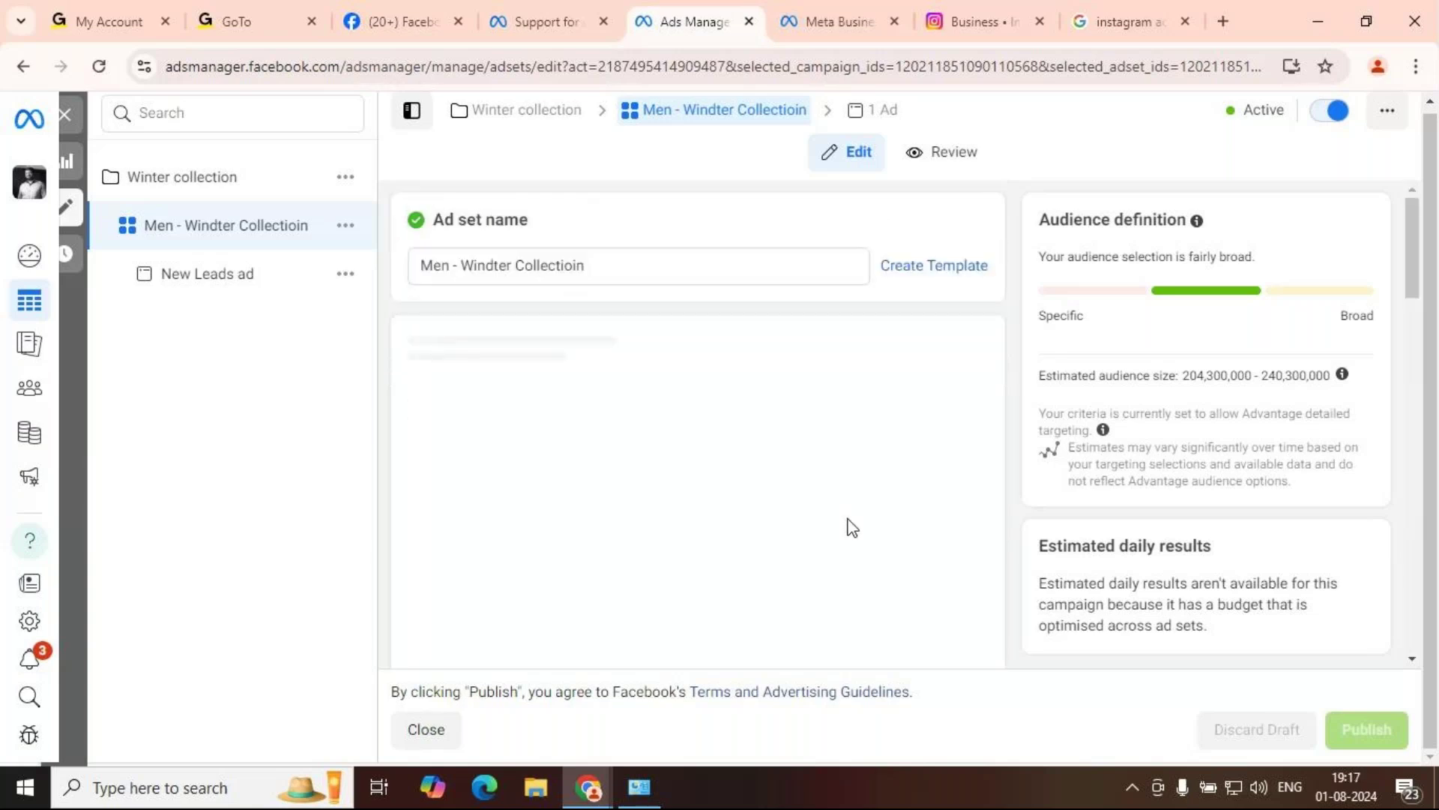
scroll(852, 527, down, 2)
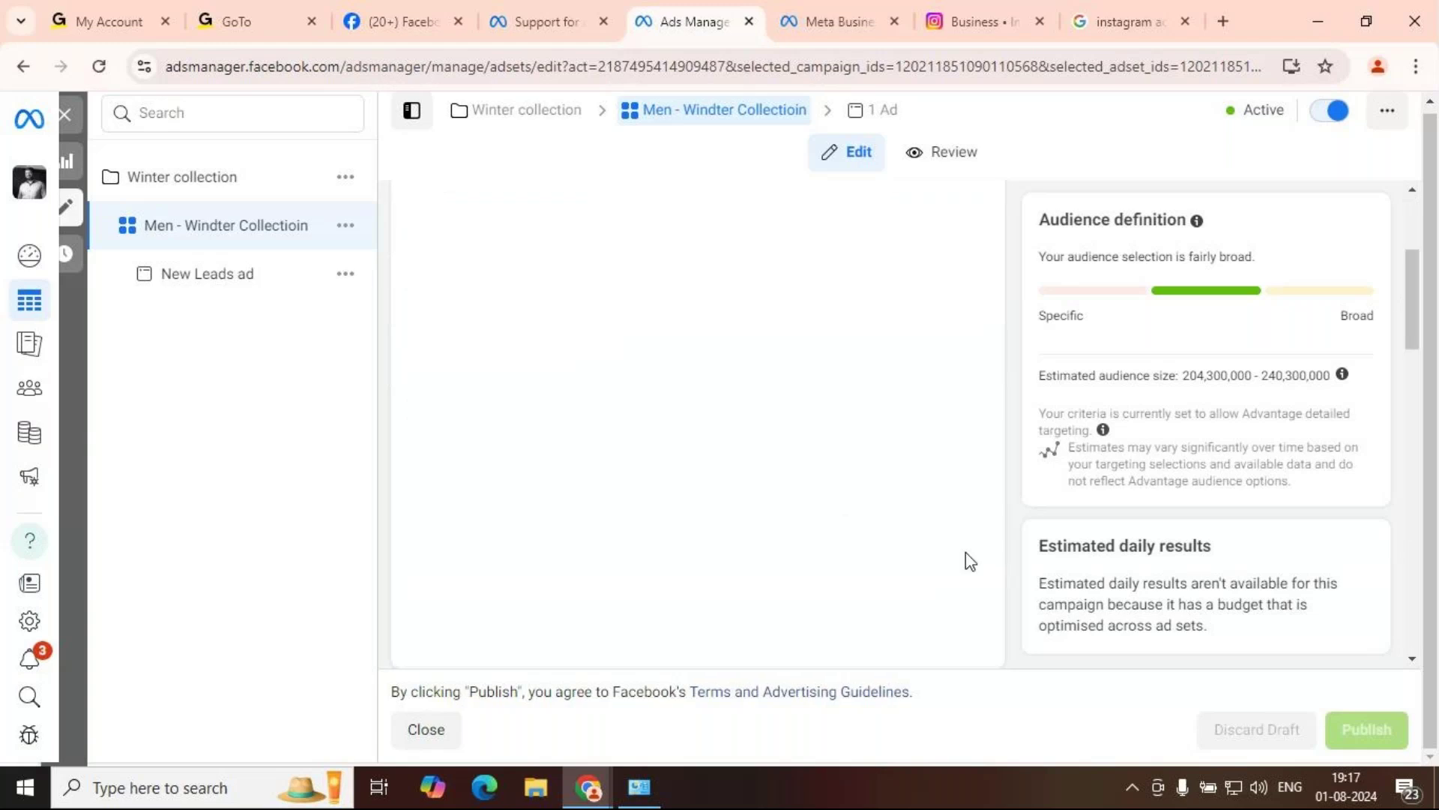
scroll(967, 559, down, 5)
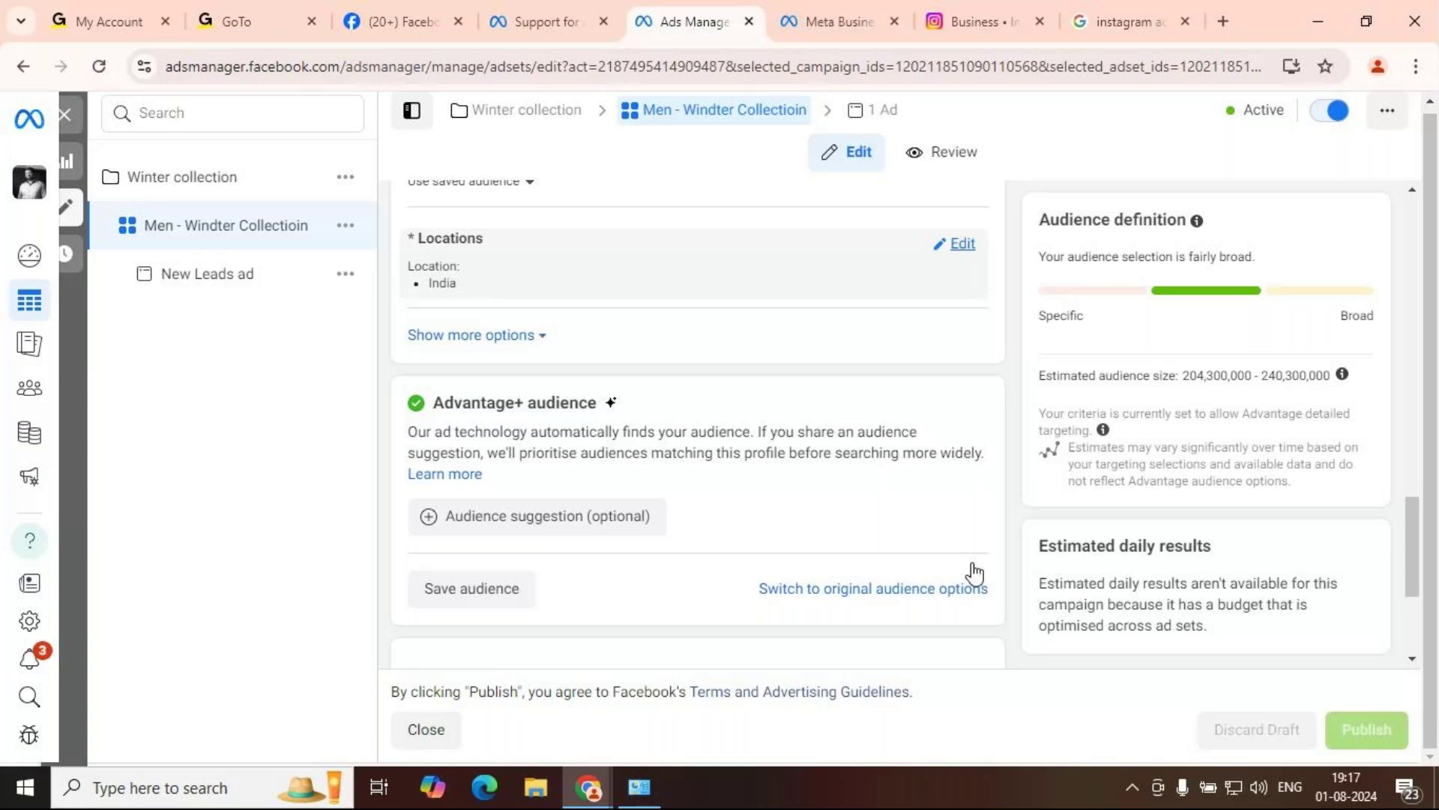
scroll(978, 540, down, 3)
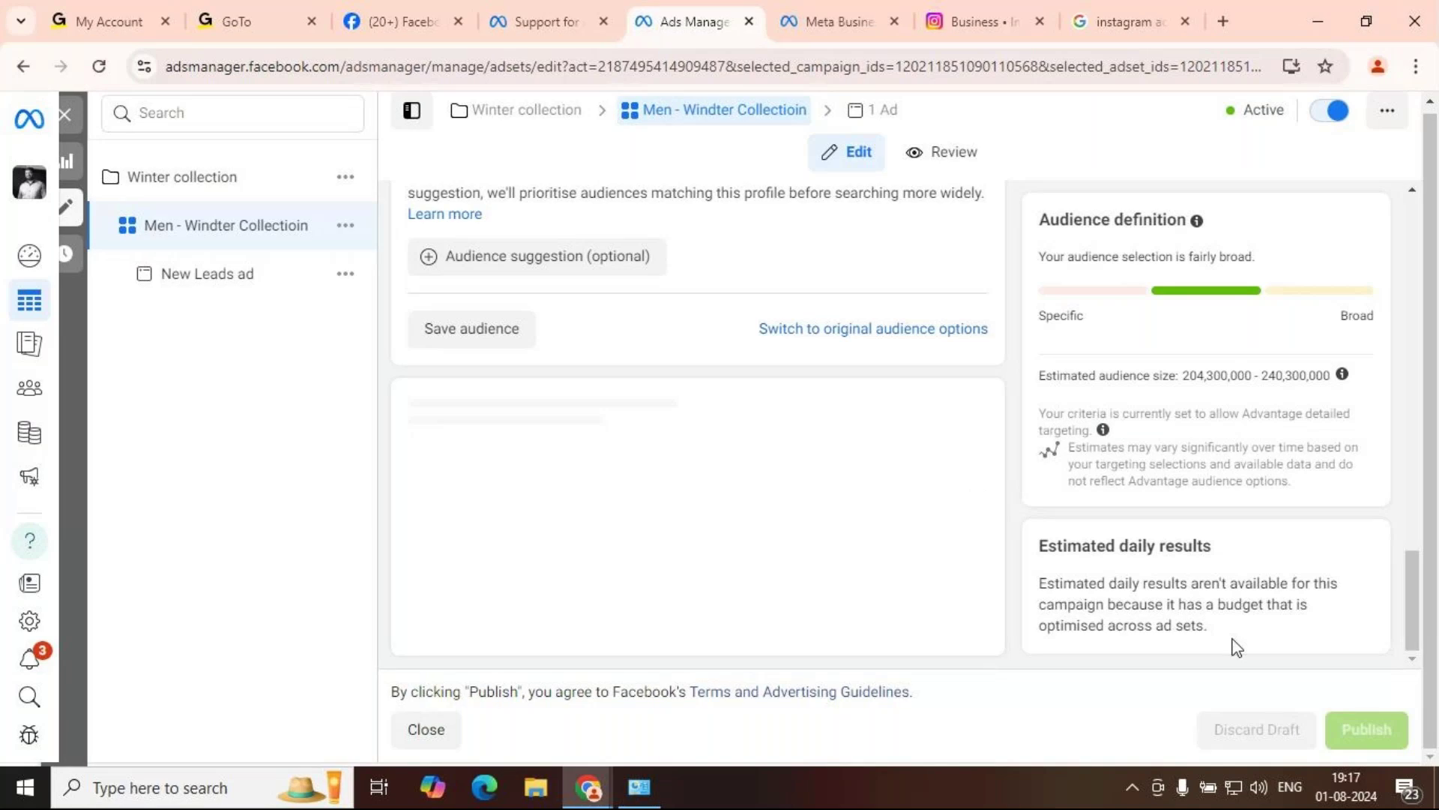
click(226, 279)
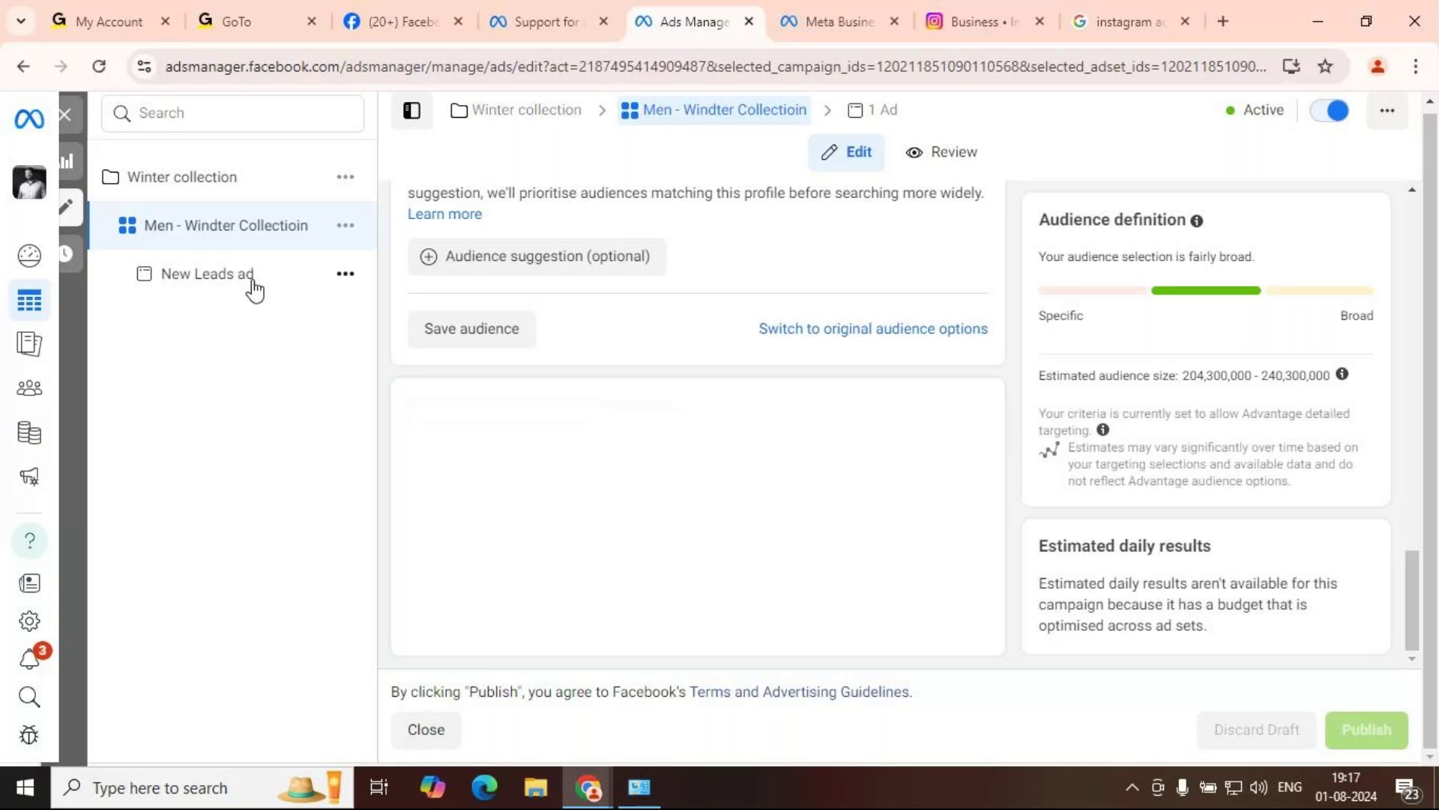
click(254, 288)
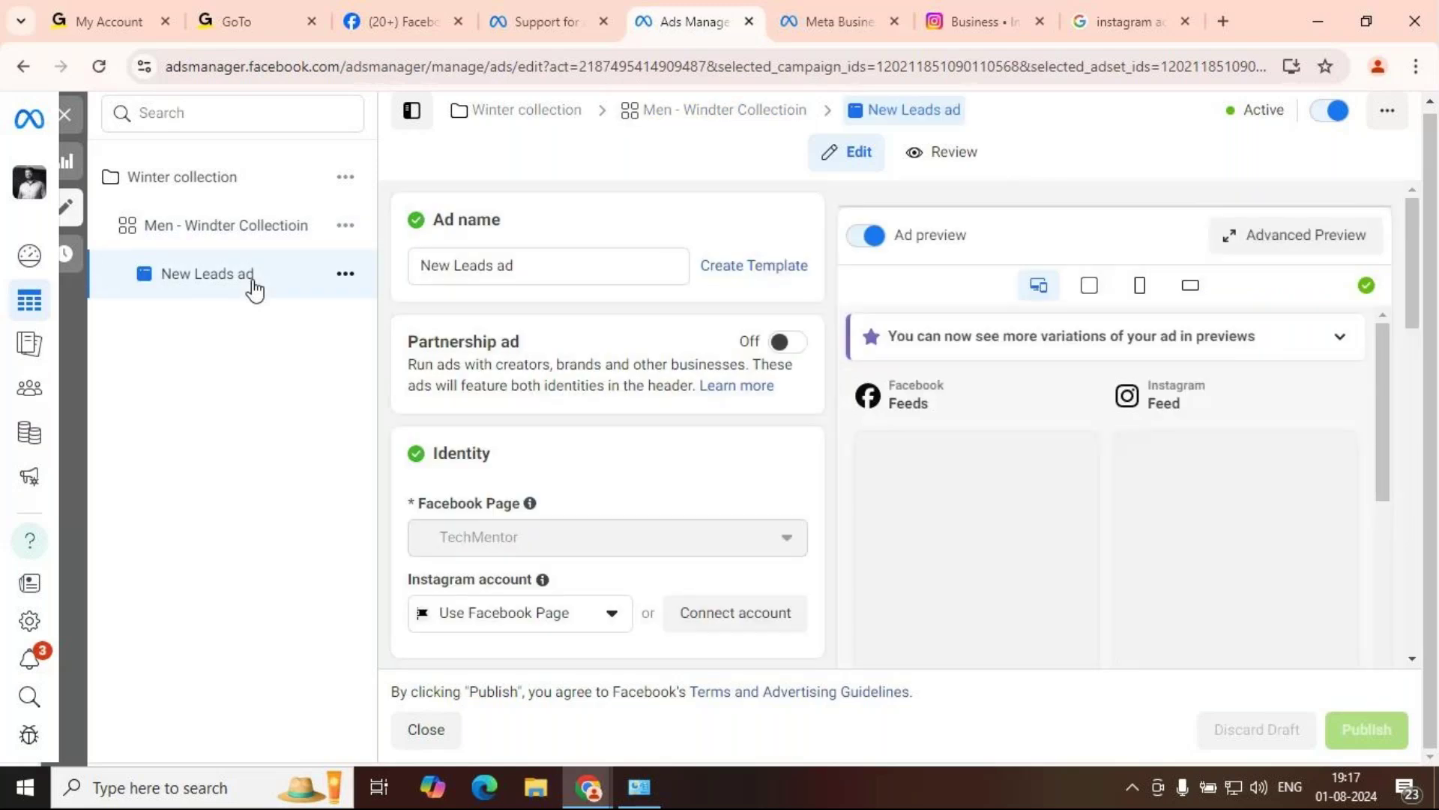
scroll(831, 477, down, 4)
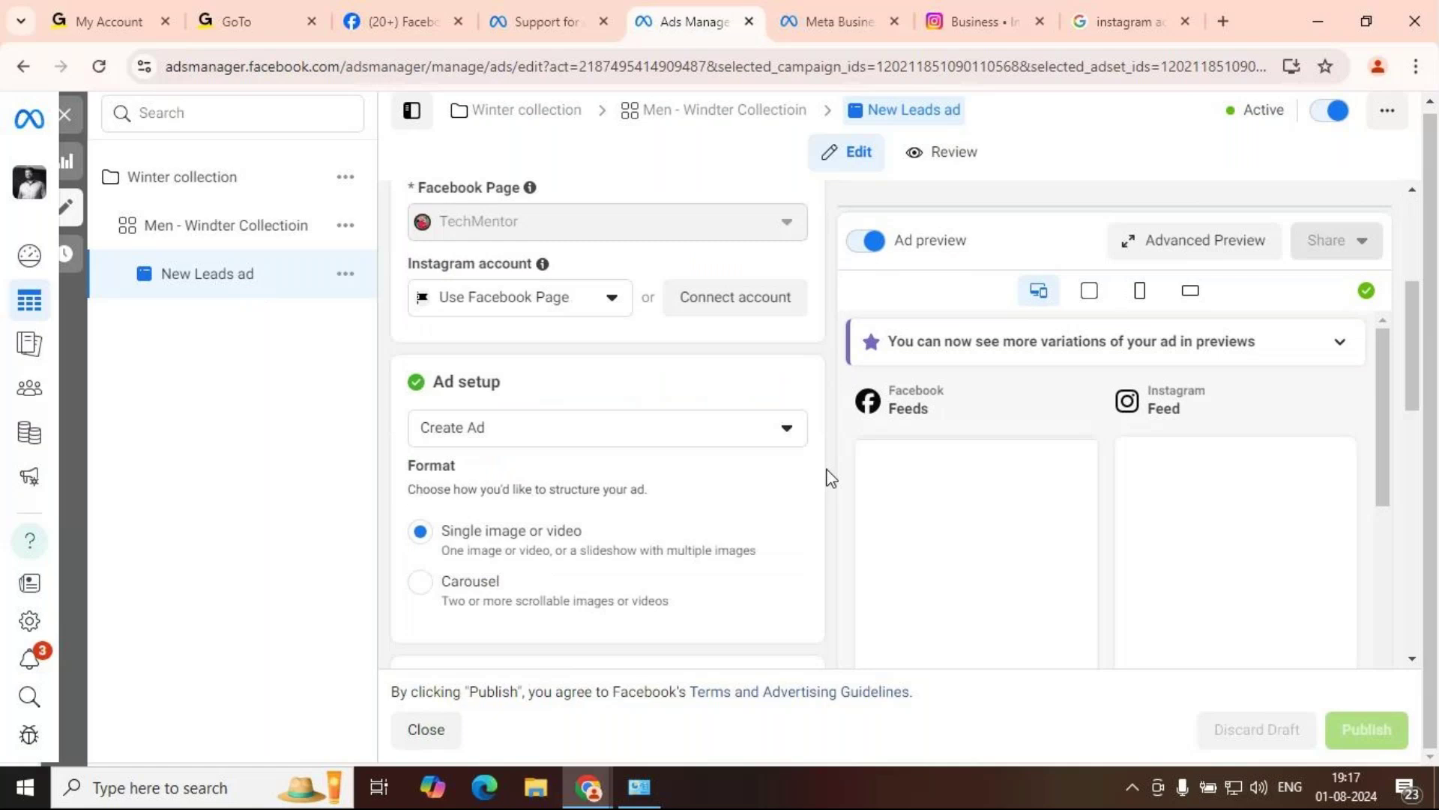
scroll(830, 478, down, 3)
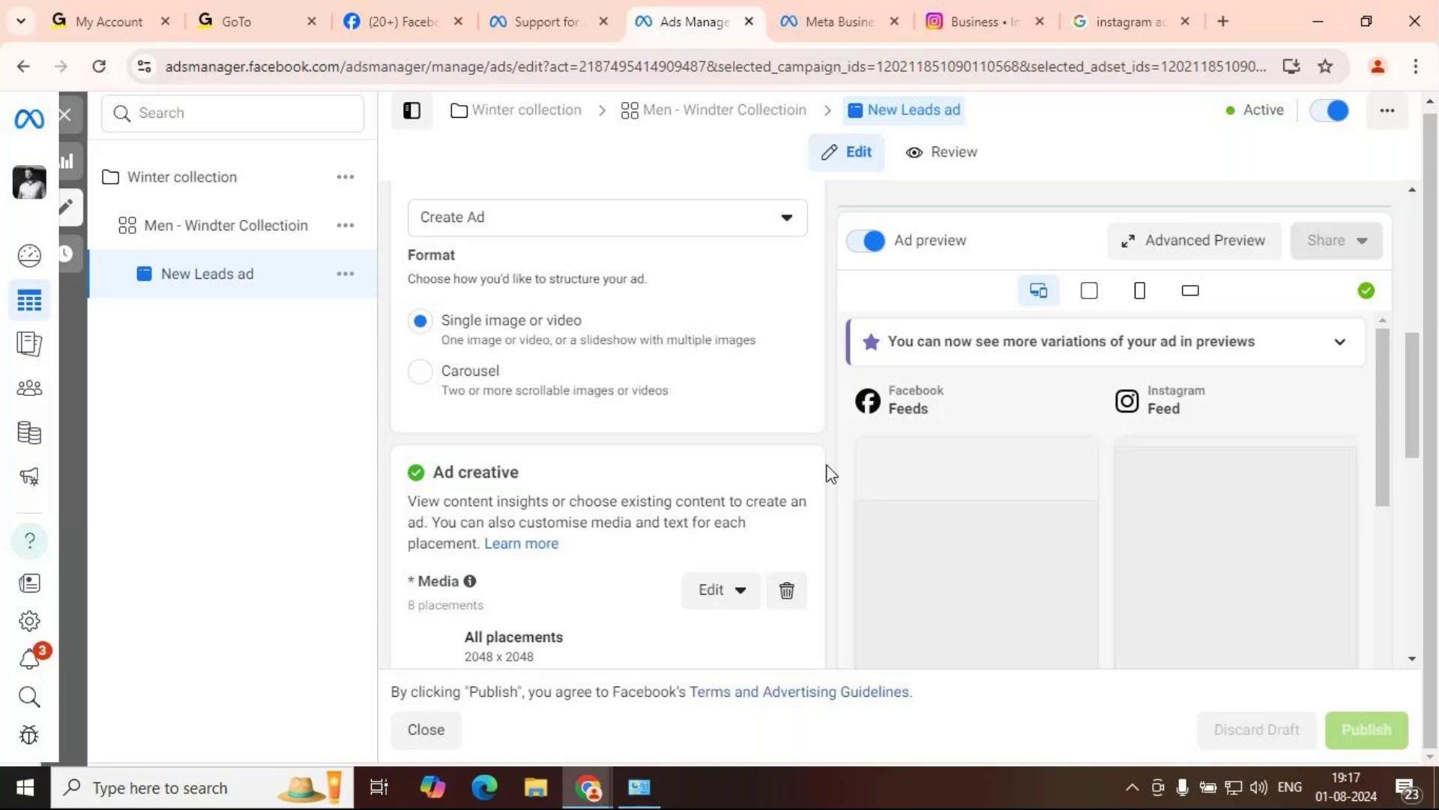
scroll(777, 572, down, 1)
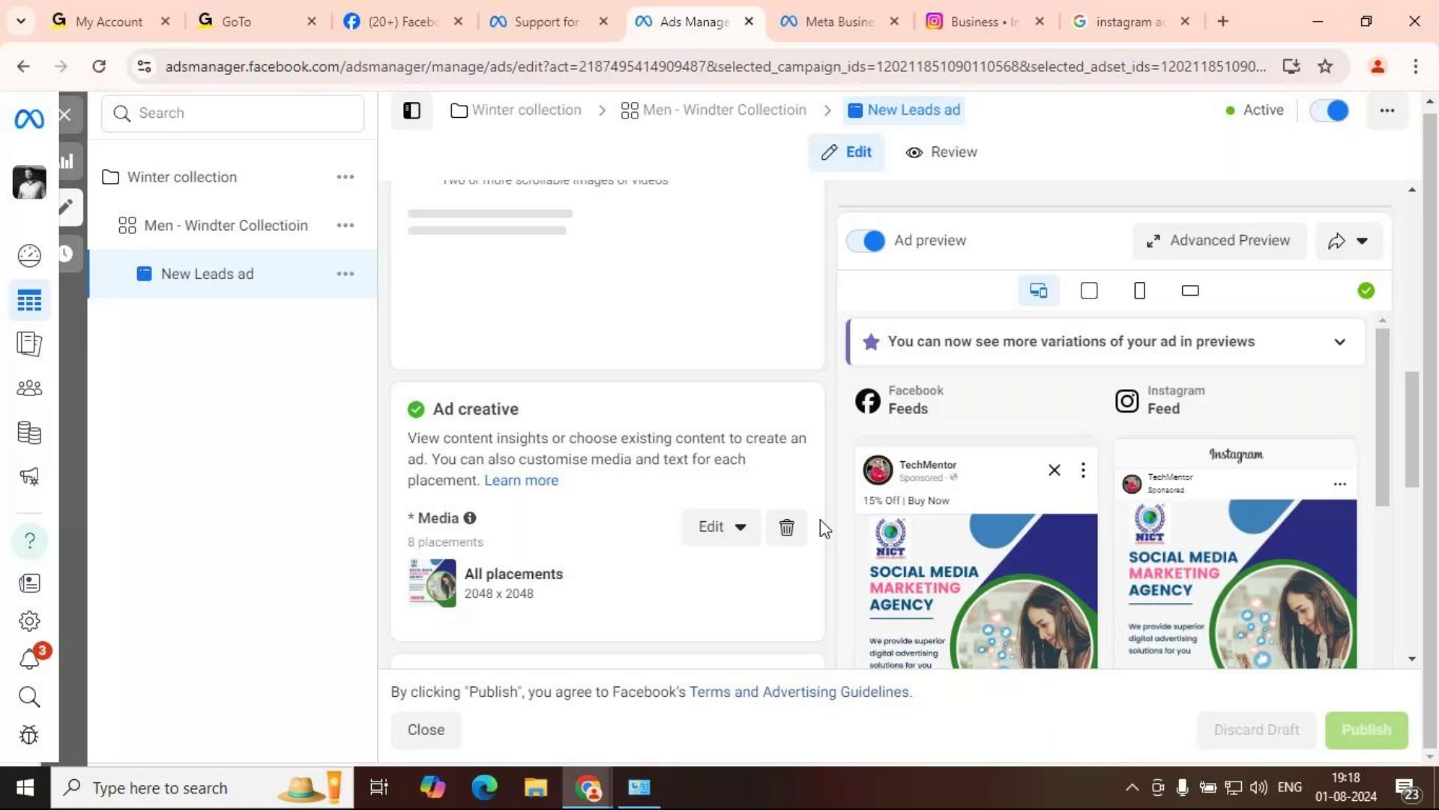
scroll(820, 519, down, 5)
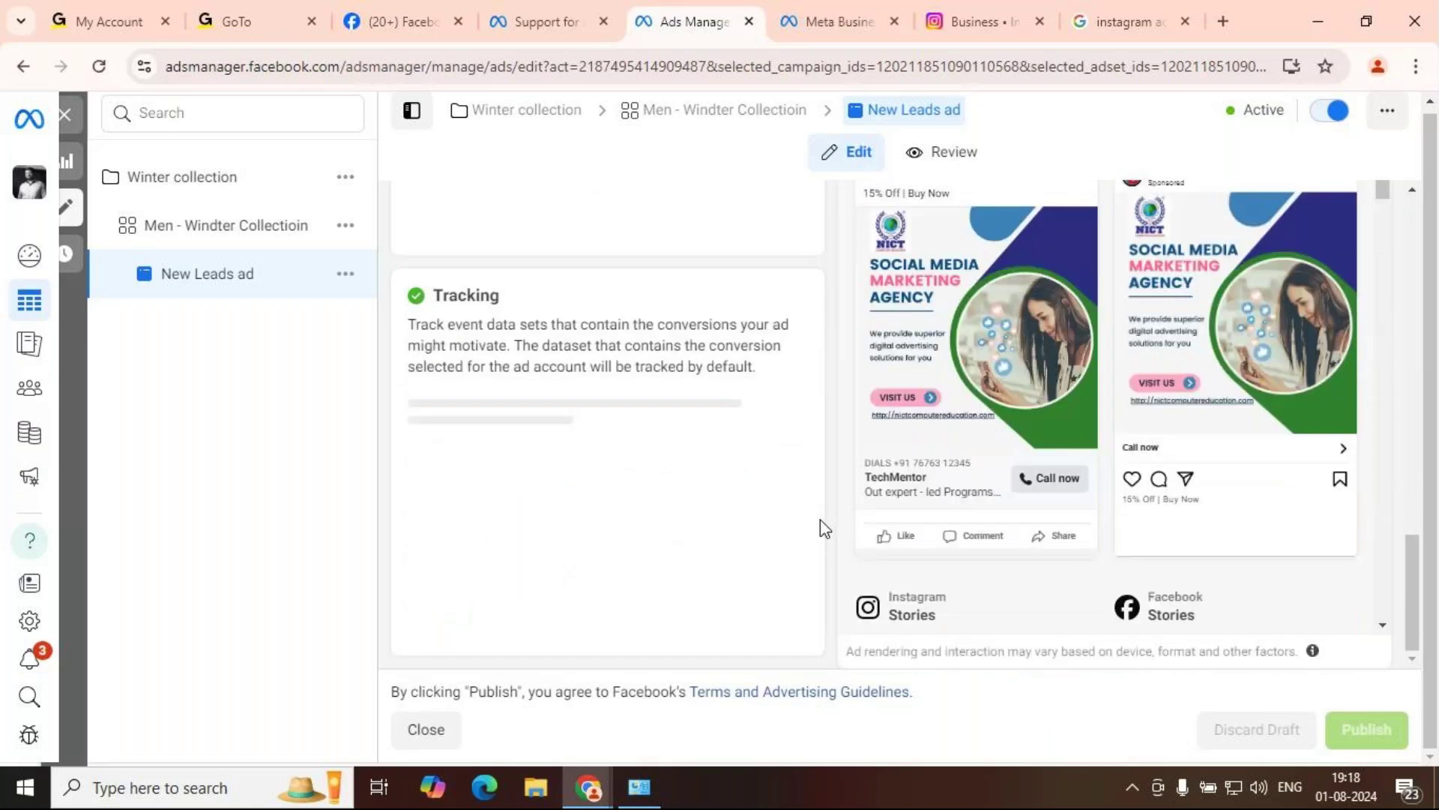
scroll(820, 519, up, 5)
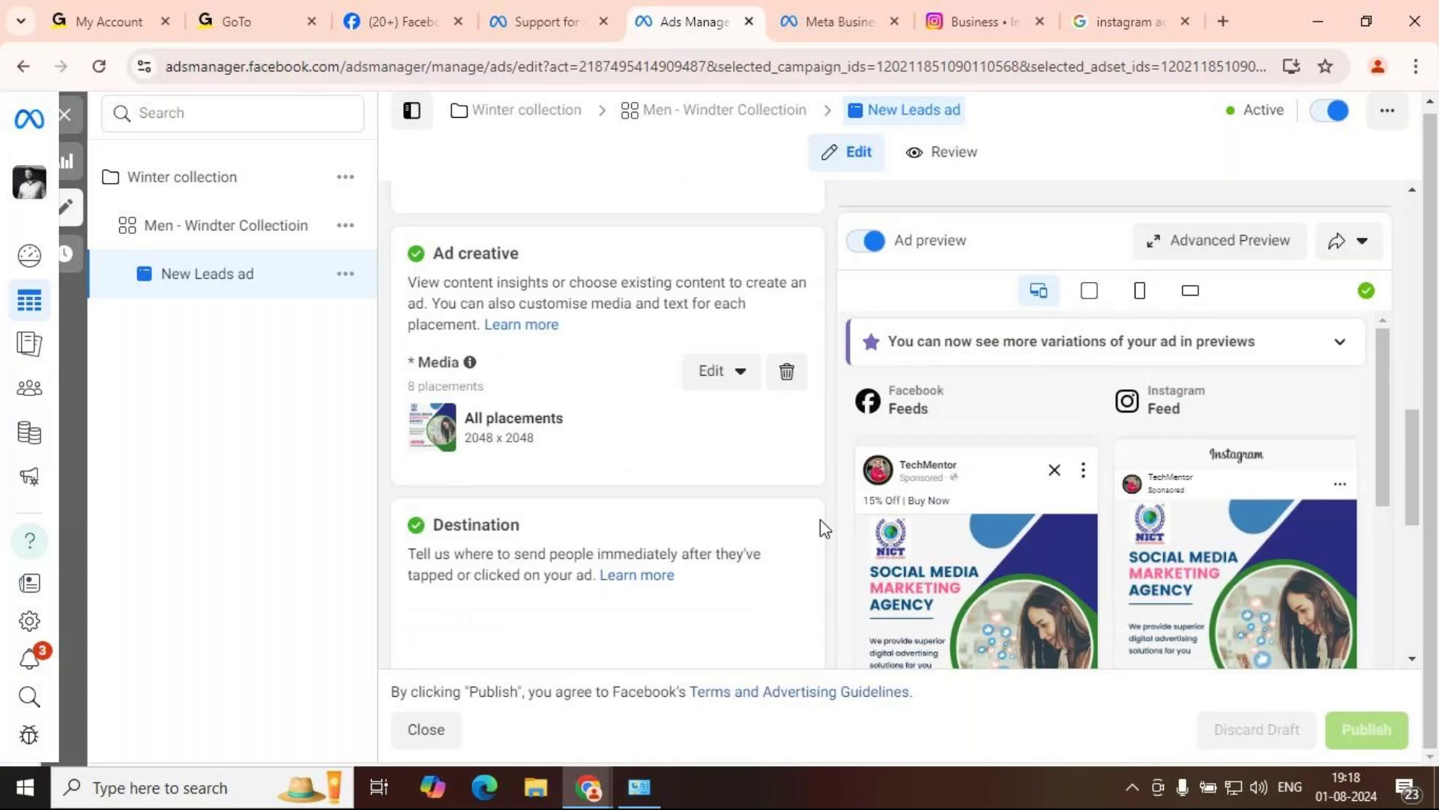
scroll(820, 520, up, 1)
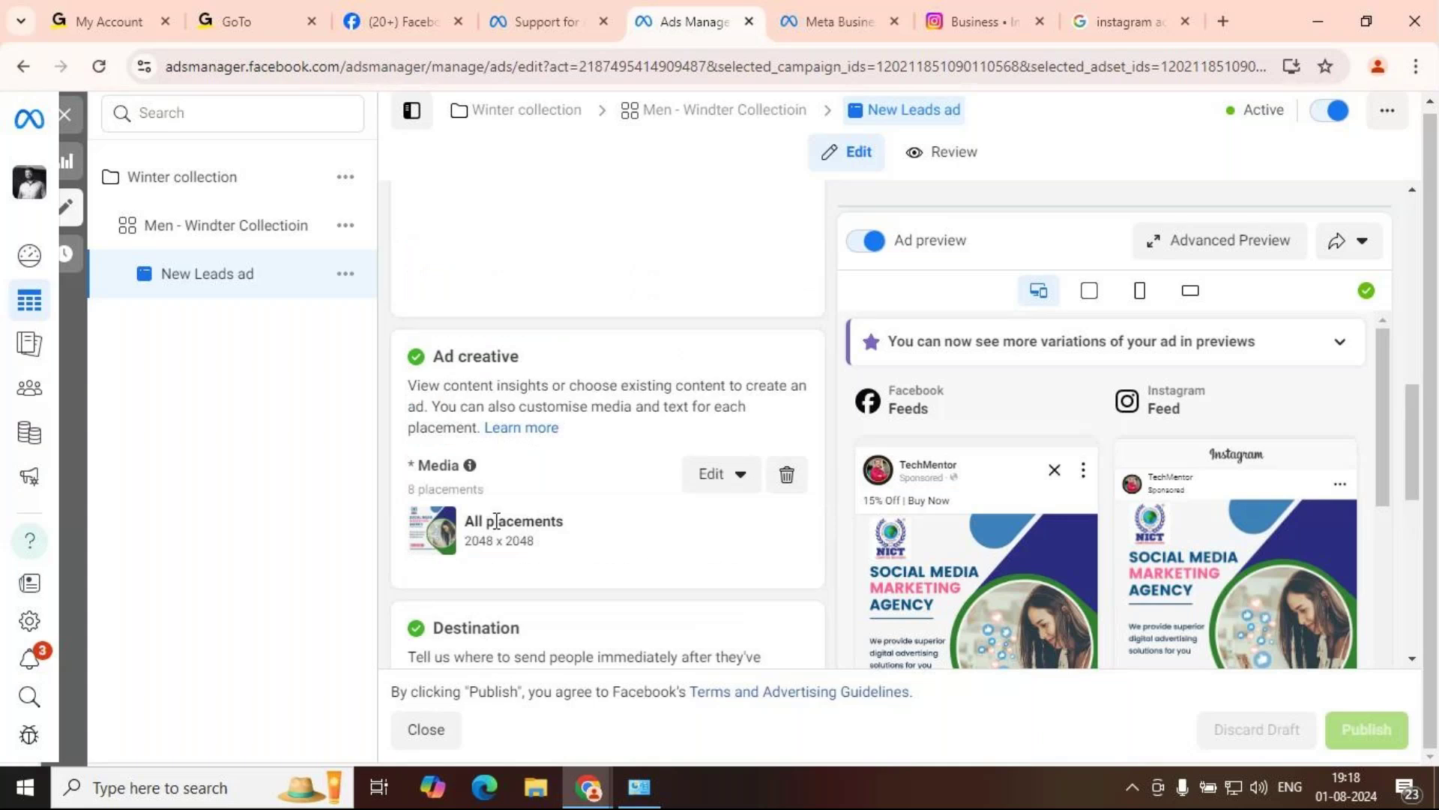
scroll(749, 455, up, 3)
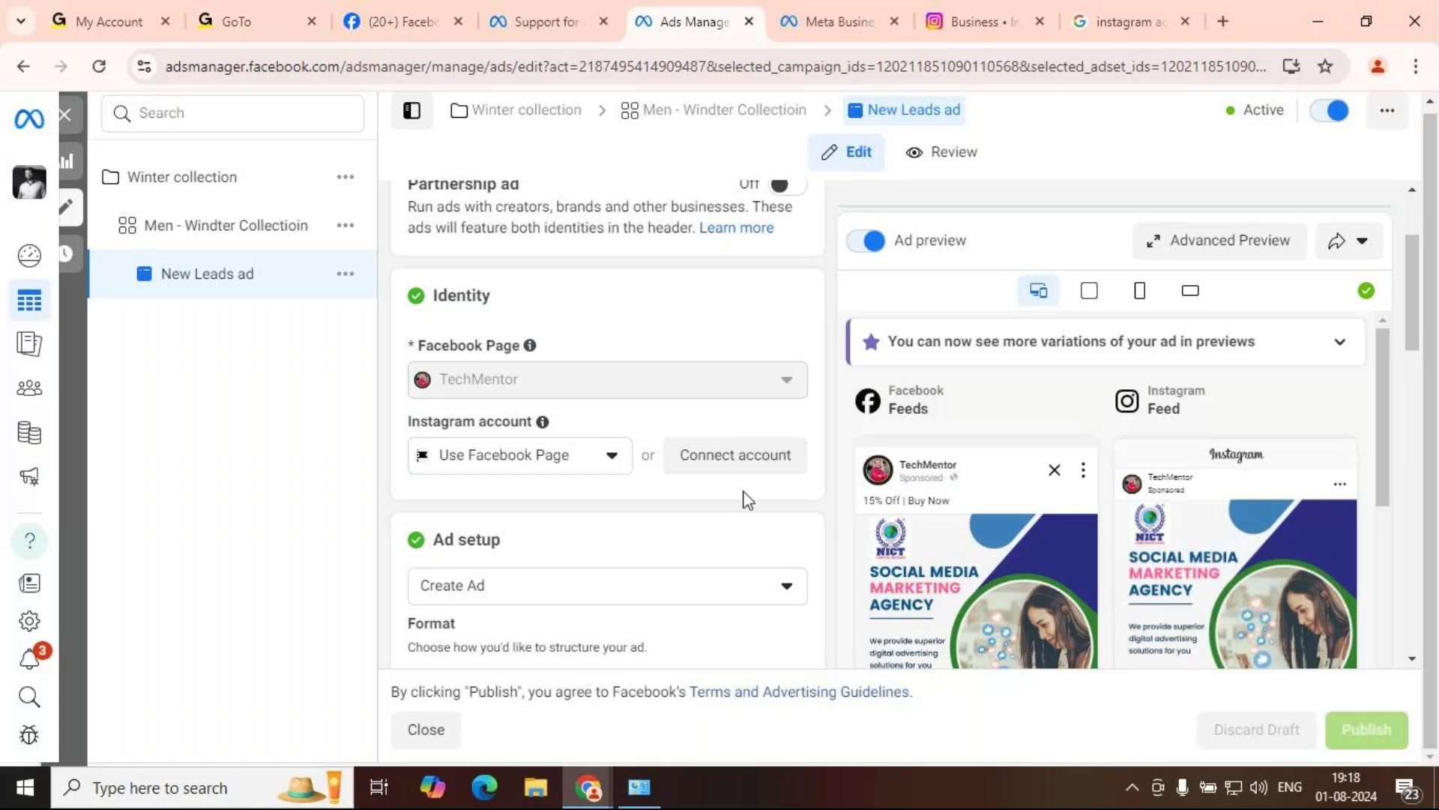
scroll(747, 501, up, 2)
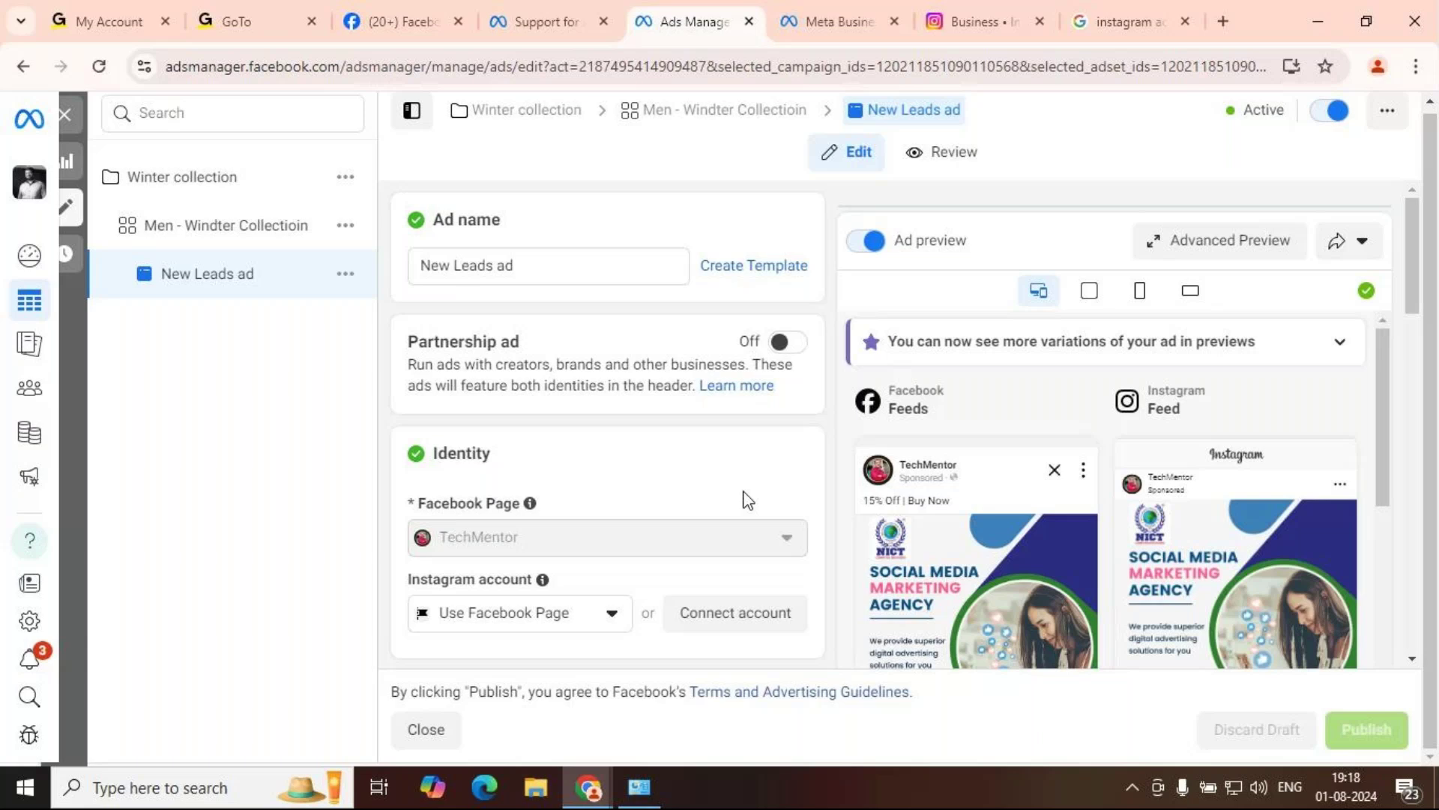
scroll(748, 500, down, 5)
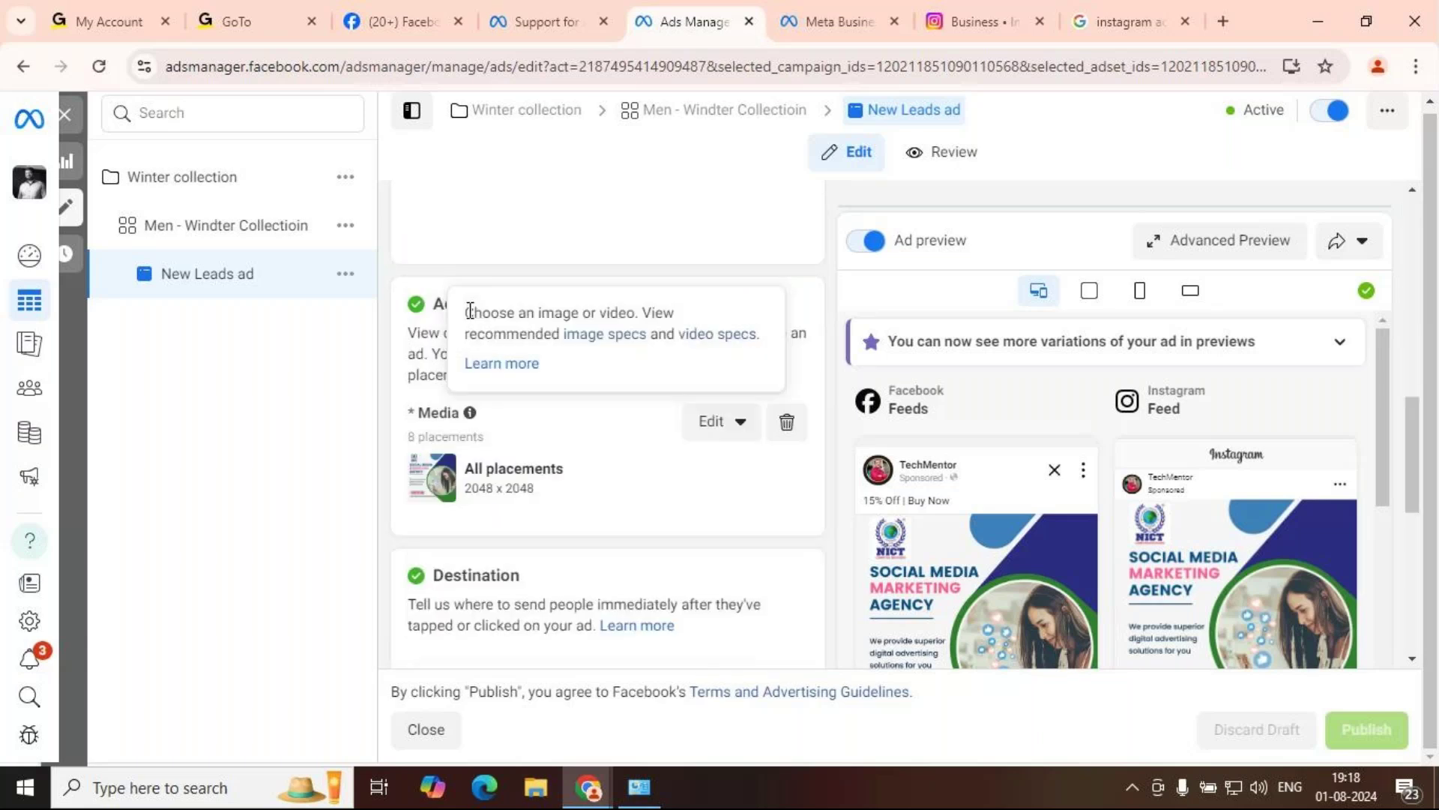
click(720, 421)
click(615, 533)
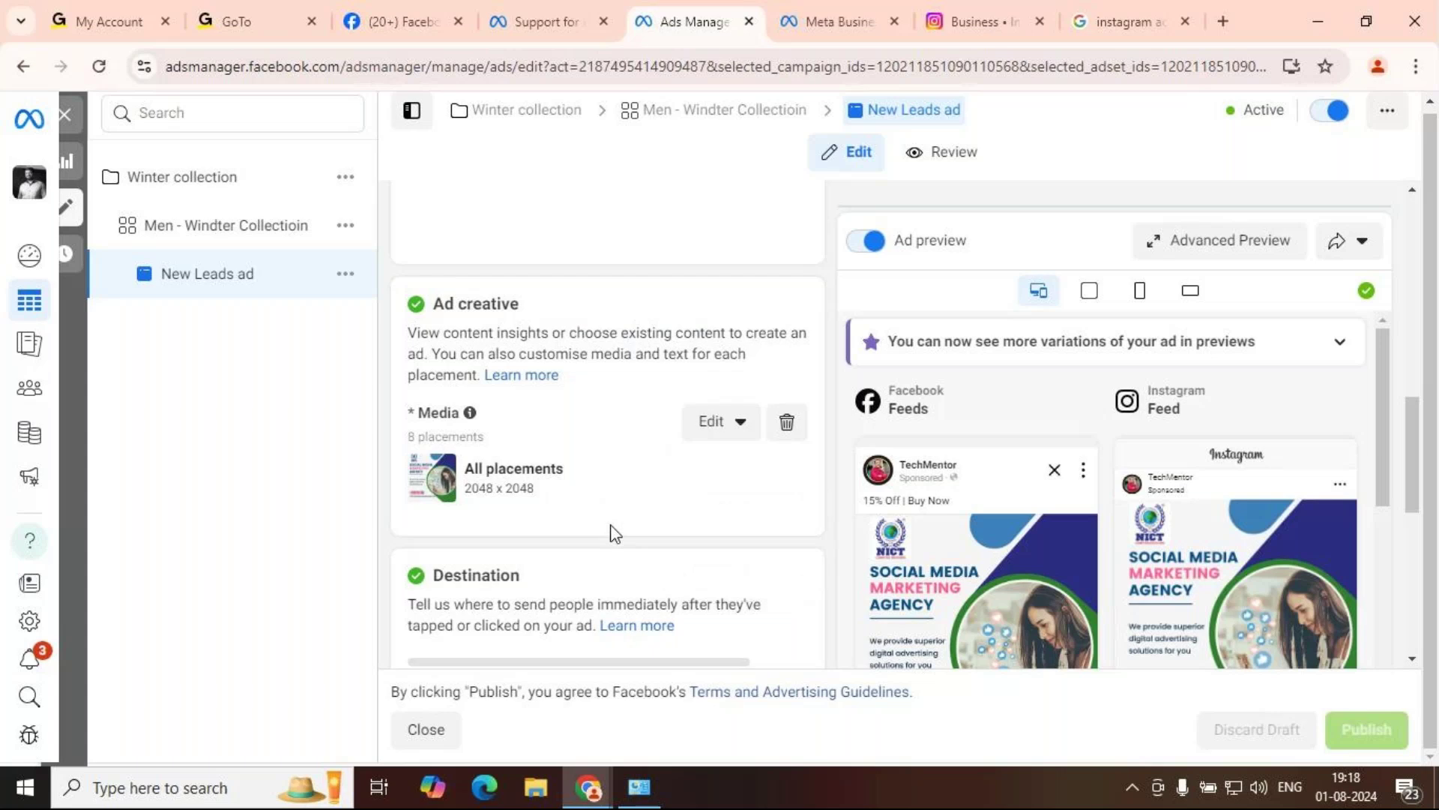
scroll(615, 533, down, 3)
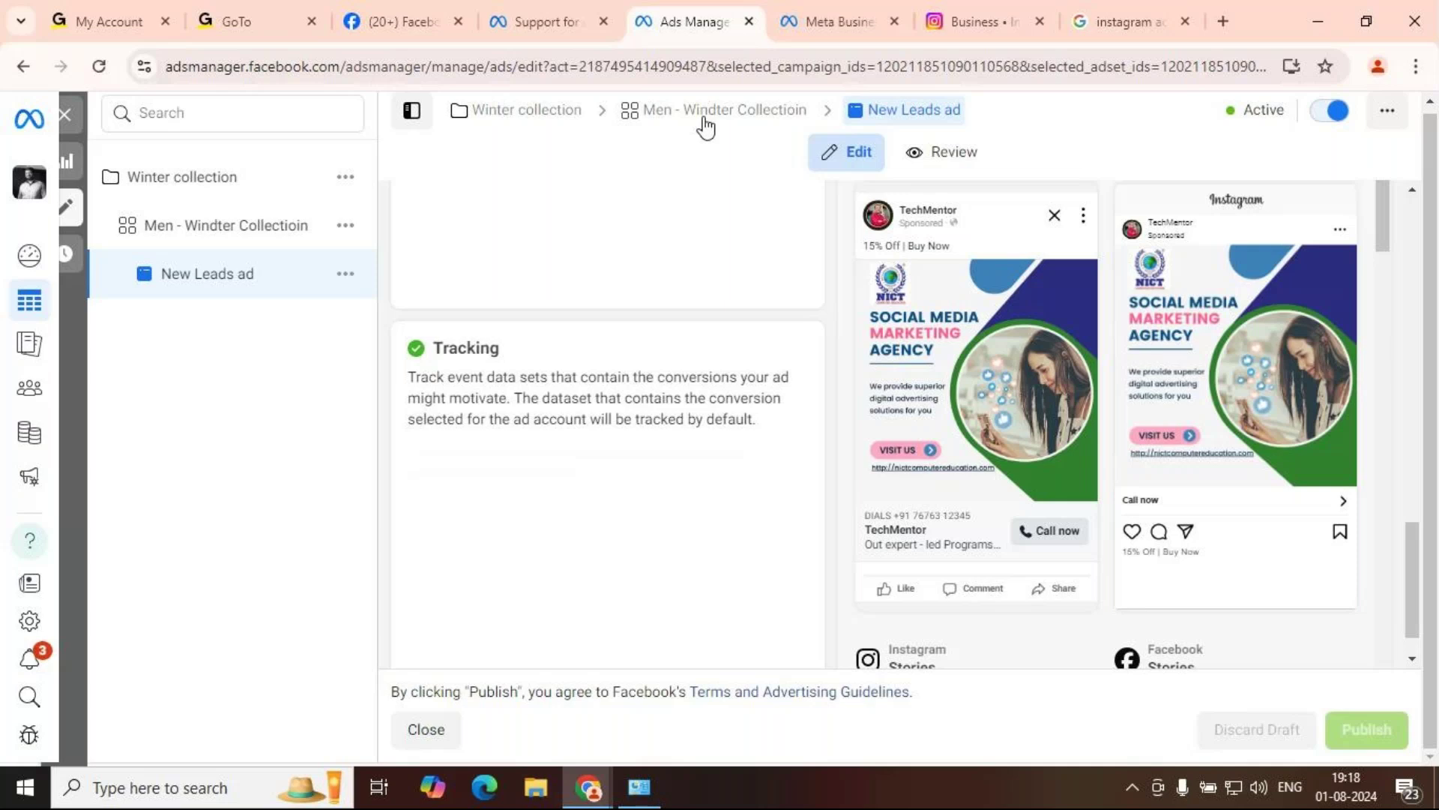
scroll(825, 450, down, 1)
drag(911, 597, 944, 598)
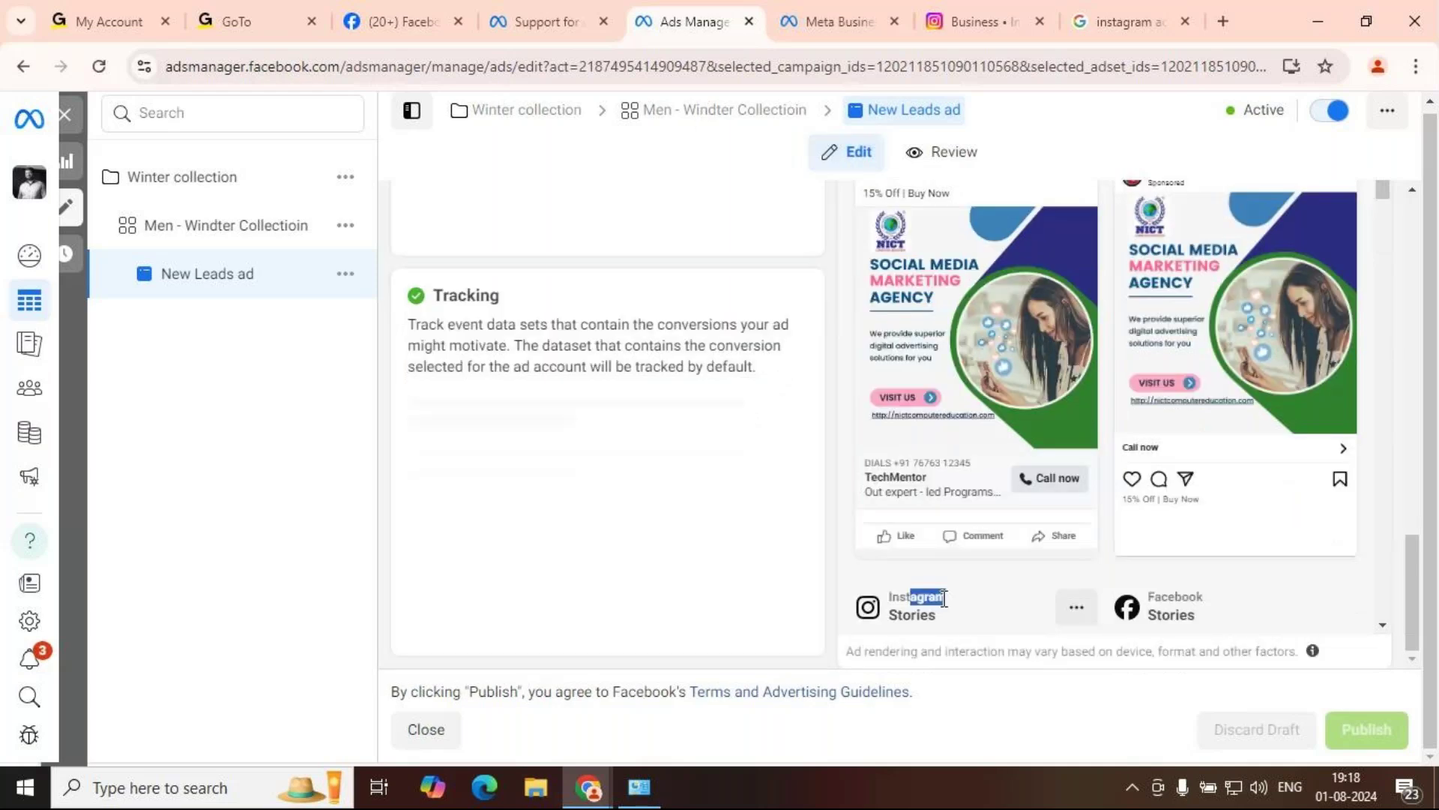
scroll(1000, 298, up, 3)
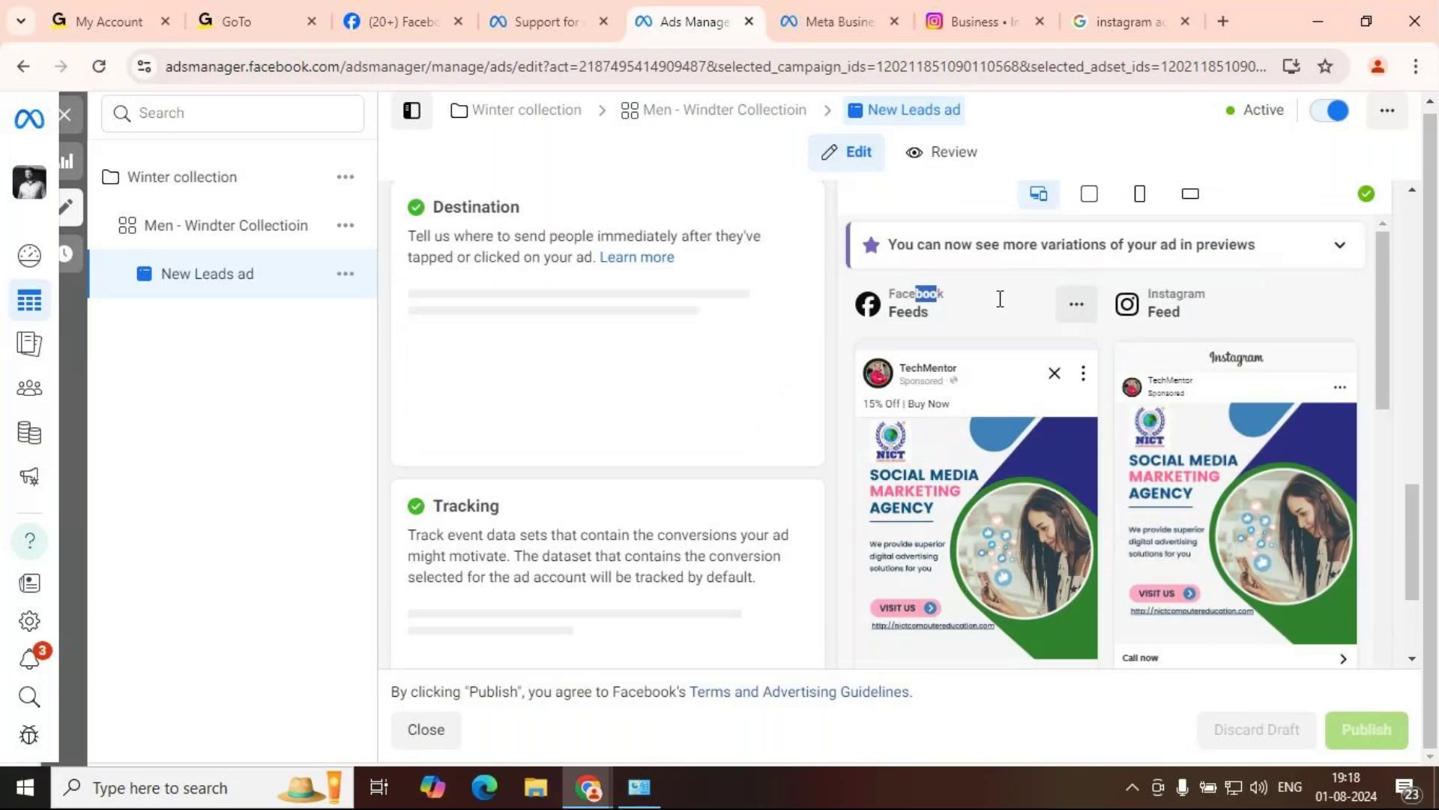
drag(1159, 294, 1195, 294)
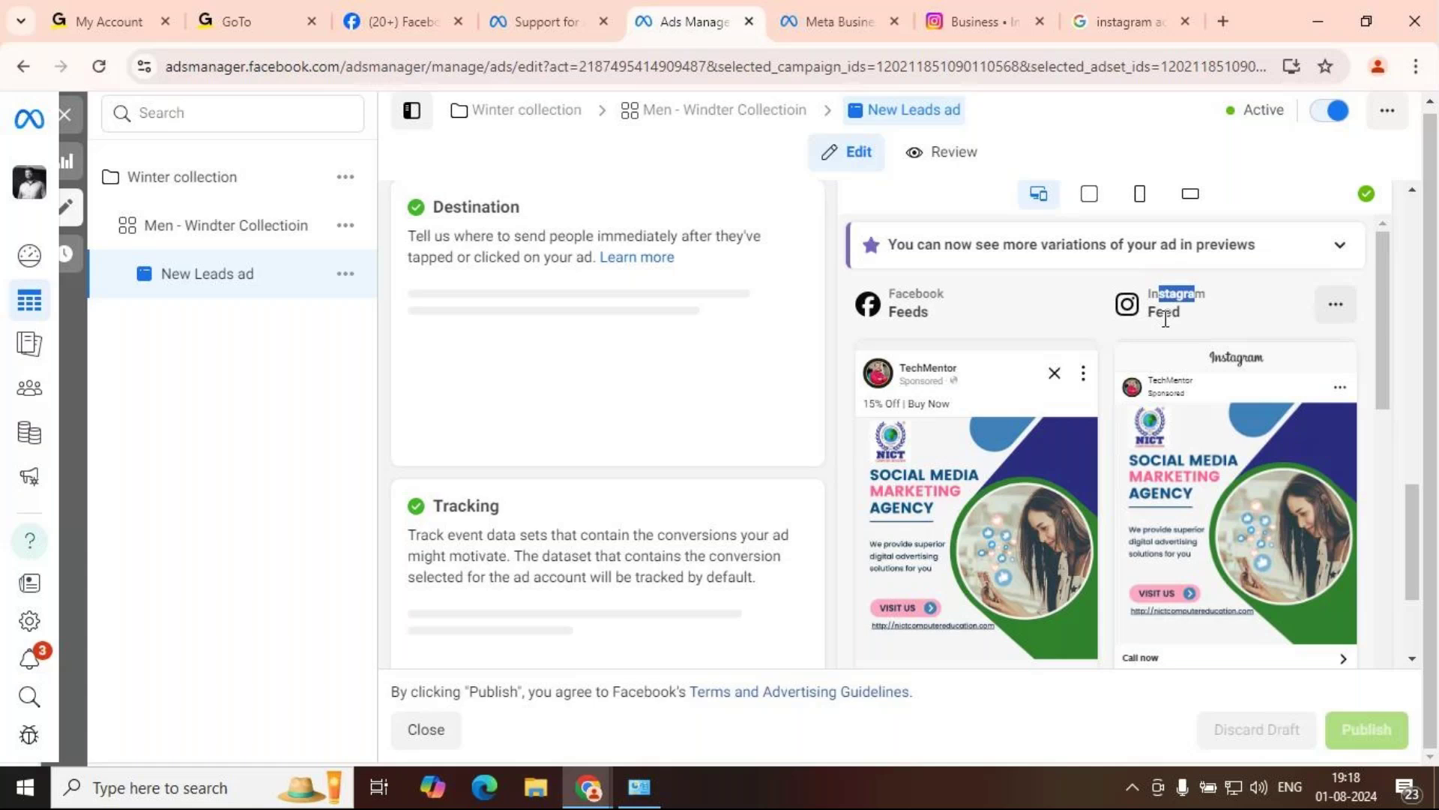
scroll(825, 431, up, 5)
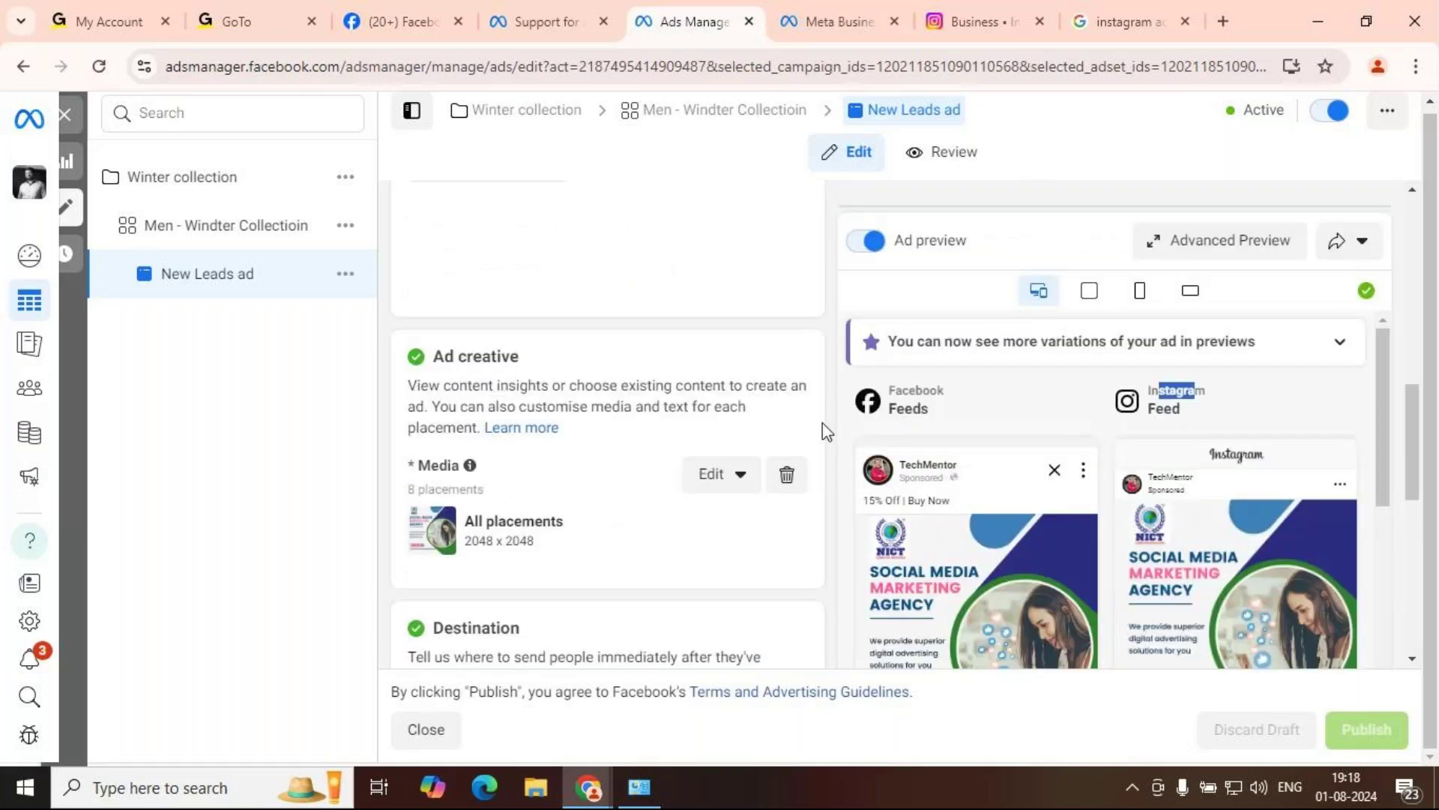
scroll(824, 431, up, 5)
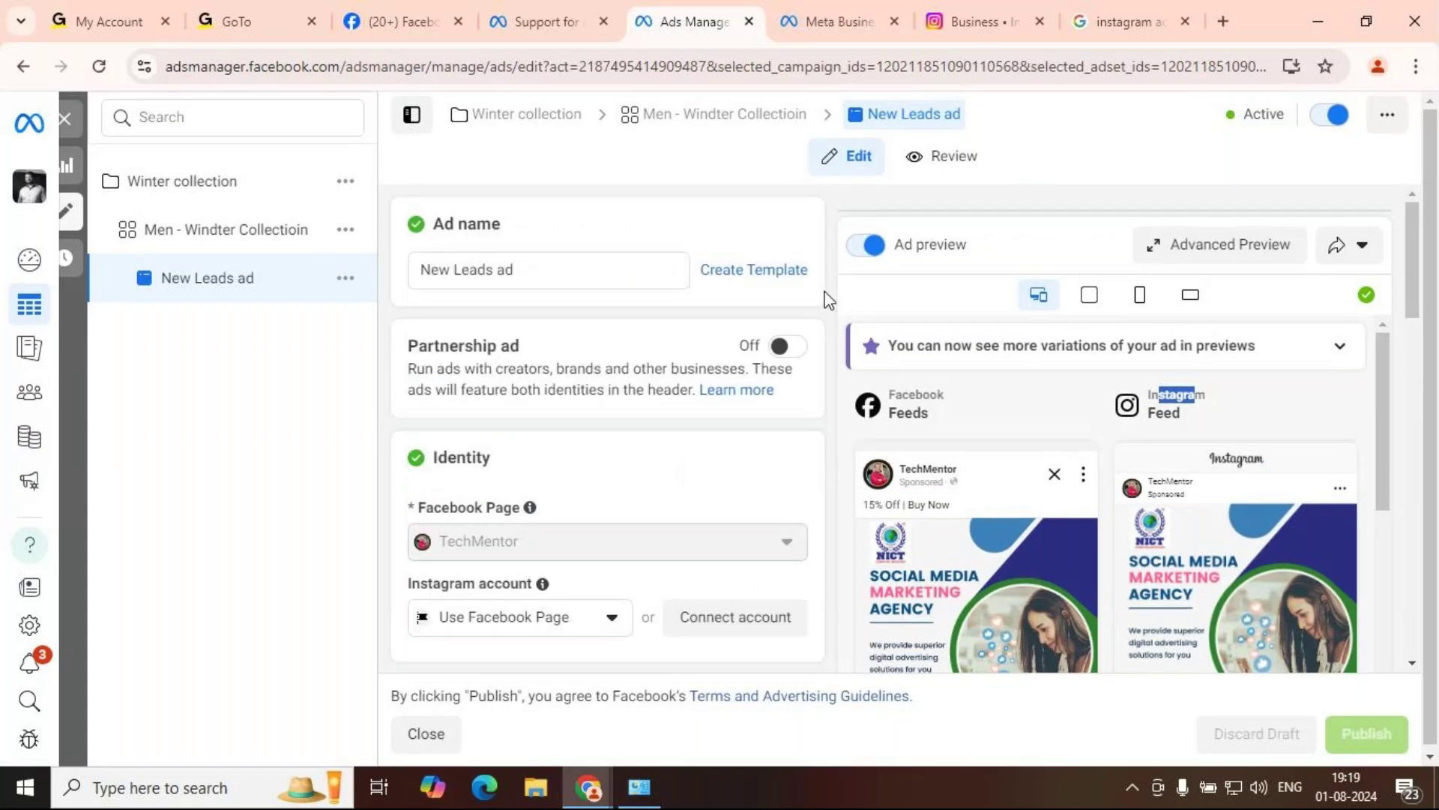
Step: Reopen the ad set via its breadcrumb and look over Budget & schedule, Audience controls and Advantage+ audience
click(770, 123)
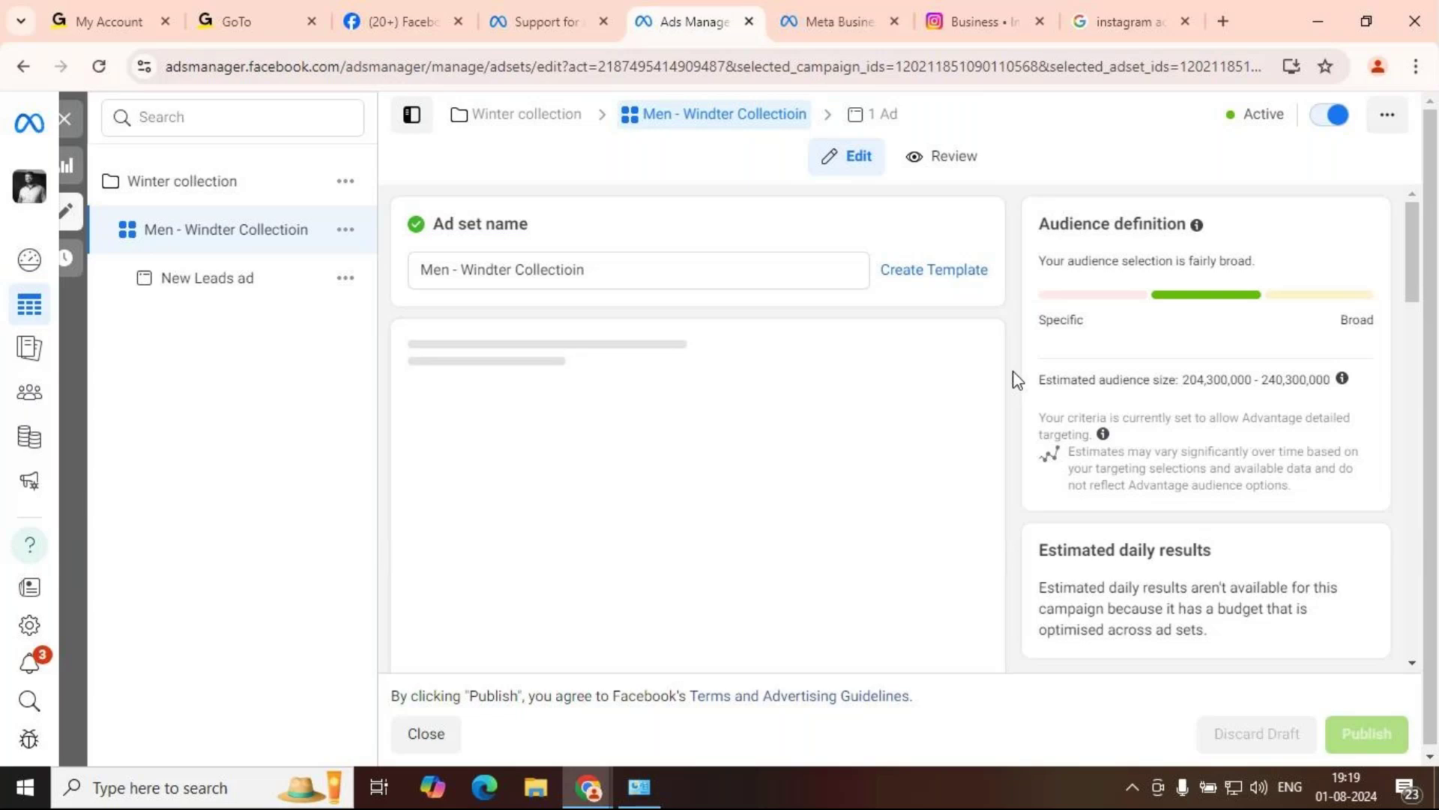
scroll(1018, 378, down, 5)
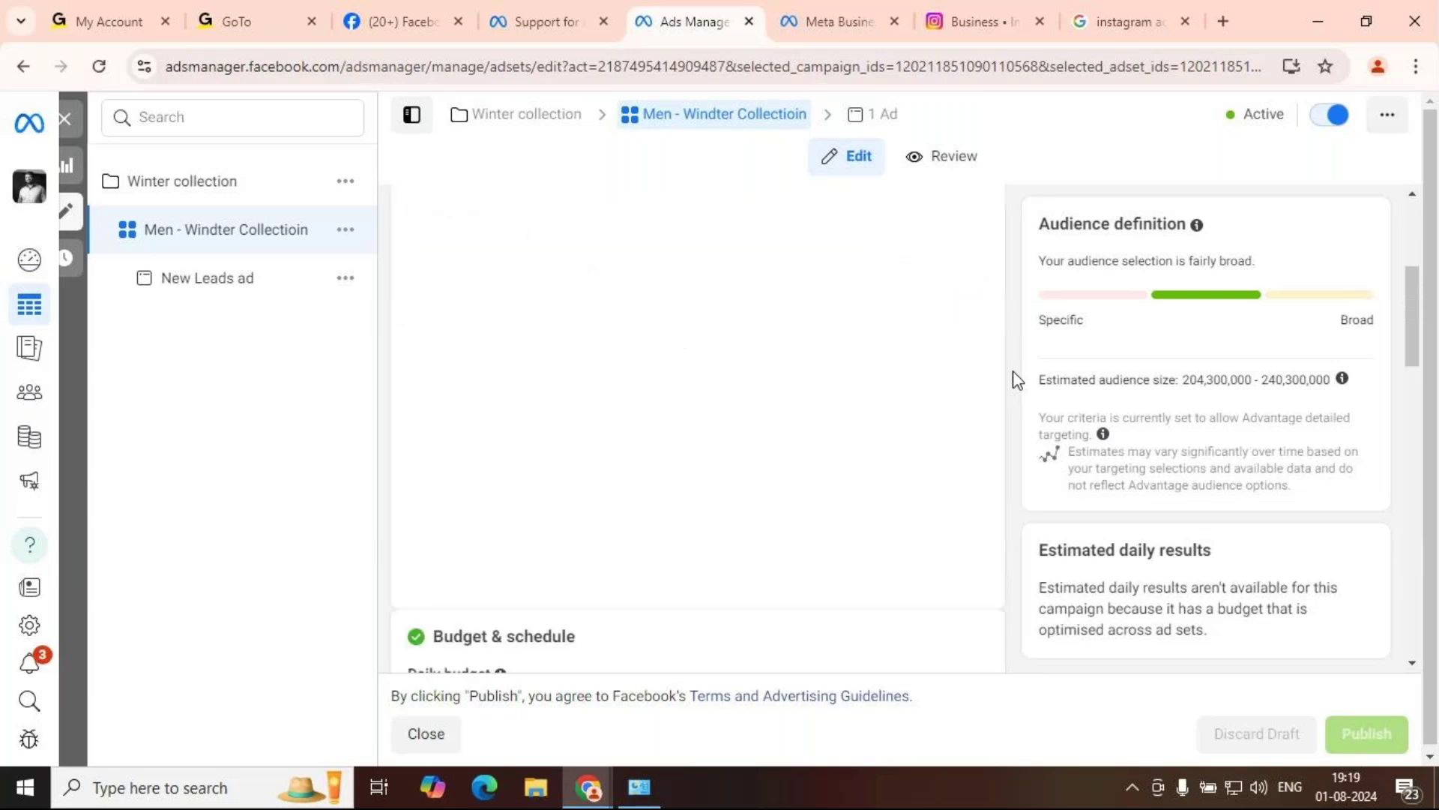
scroll(1017, 379, down, 5)
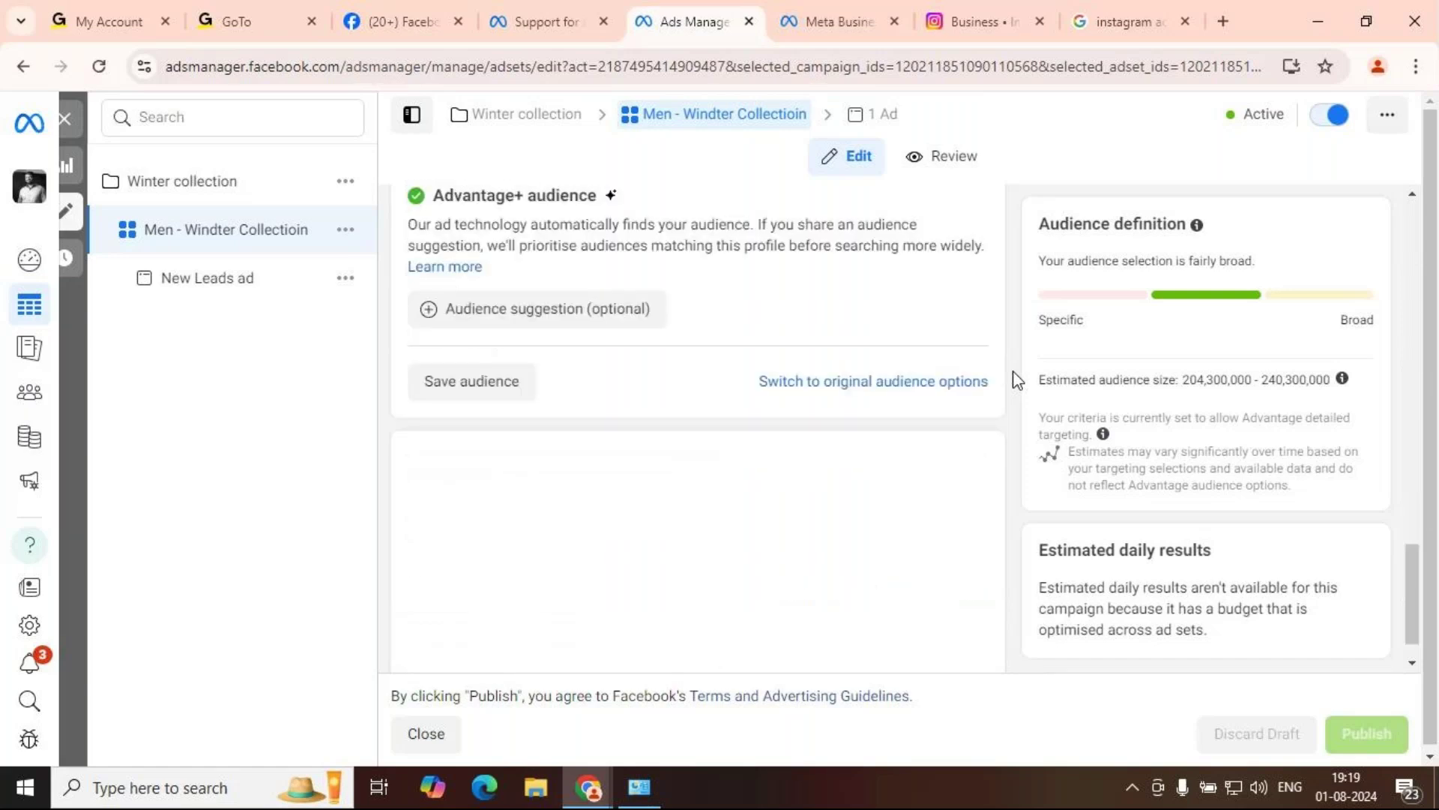
scroll(1016, 380, down, 1)
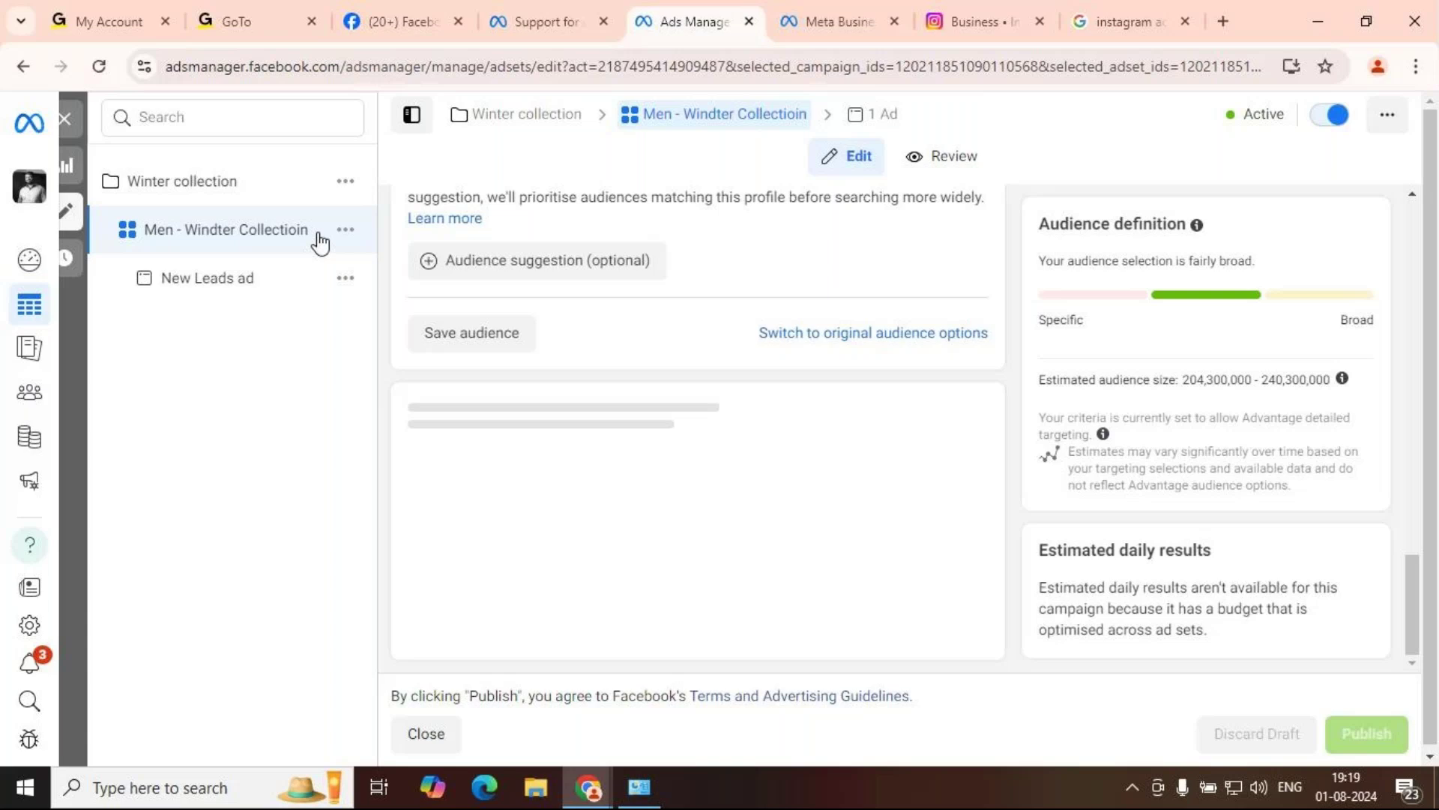
scroll(968, 466, up, 3)
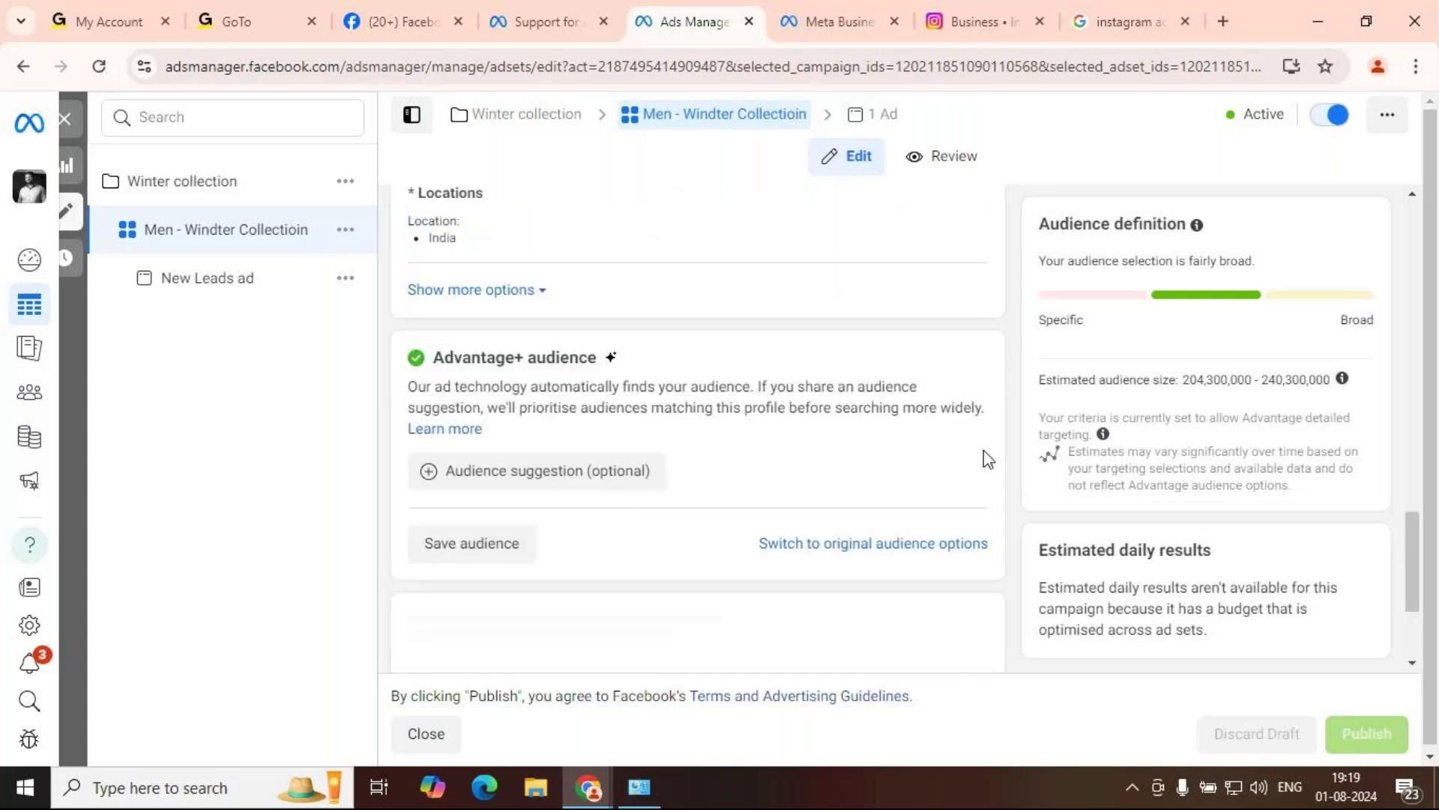
scroll(984, 449, up, 3)
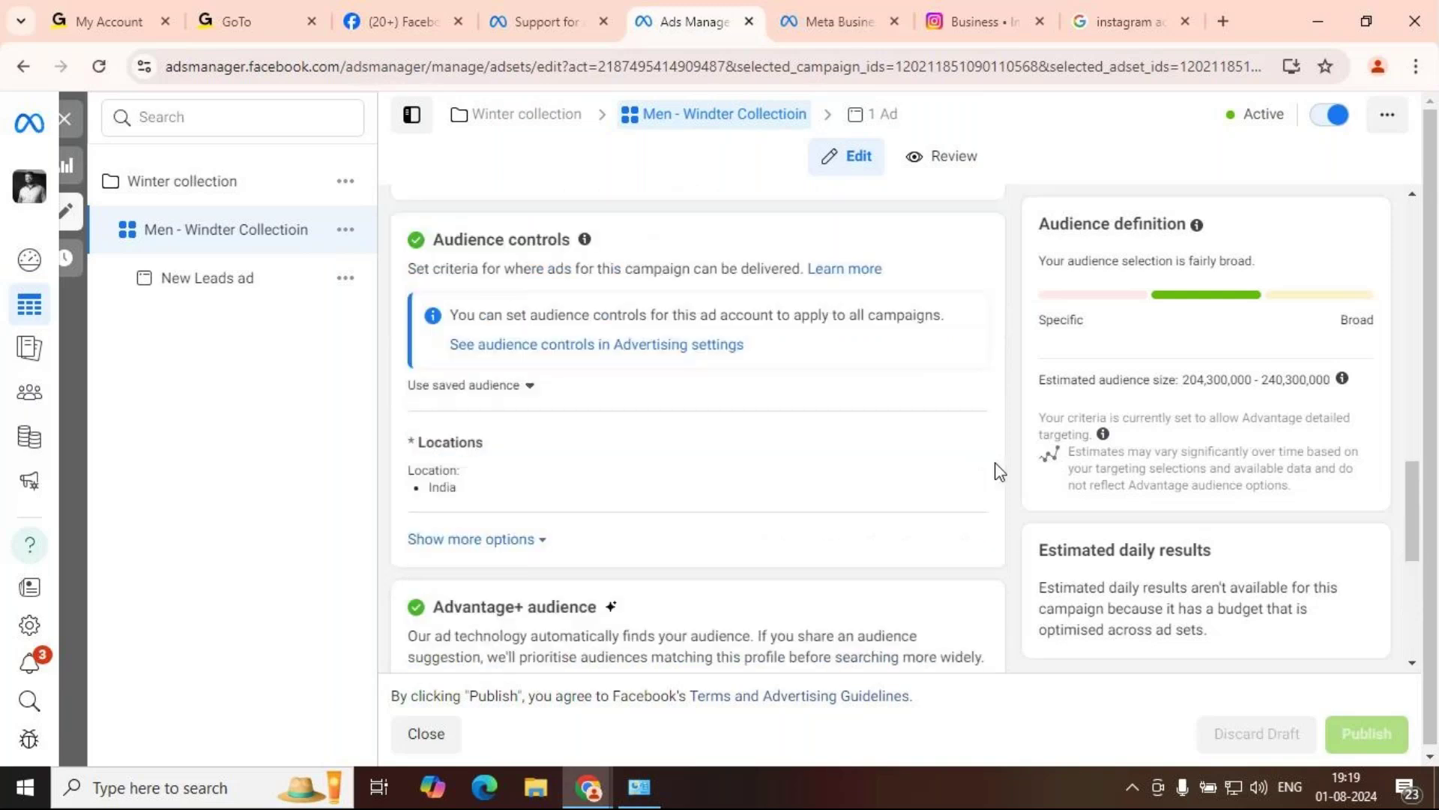
scroll(1000, 472, up, 2)
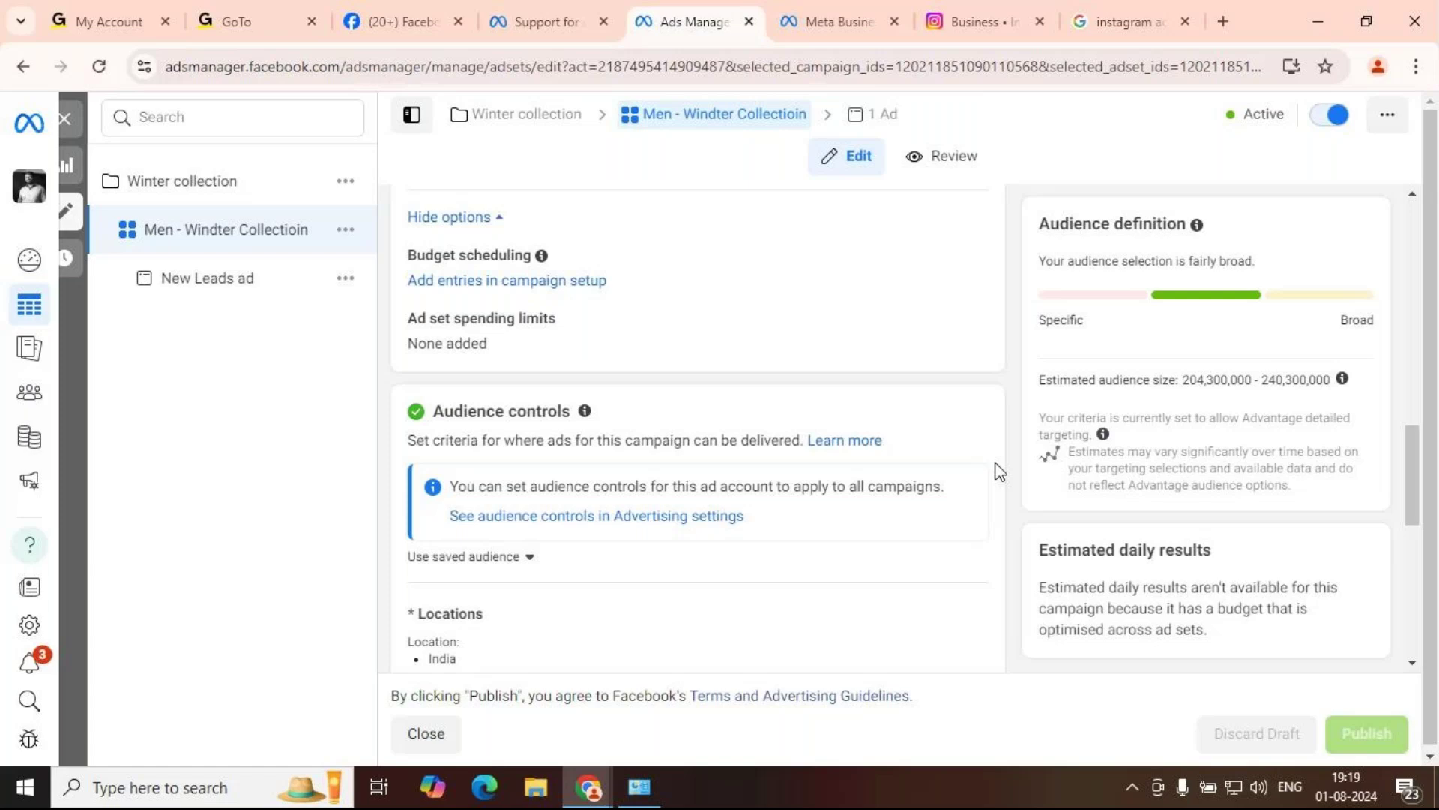
scroll(997, 466, up, 5)
scroll(988, 461, up, 3)
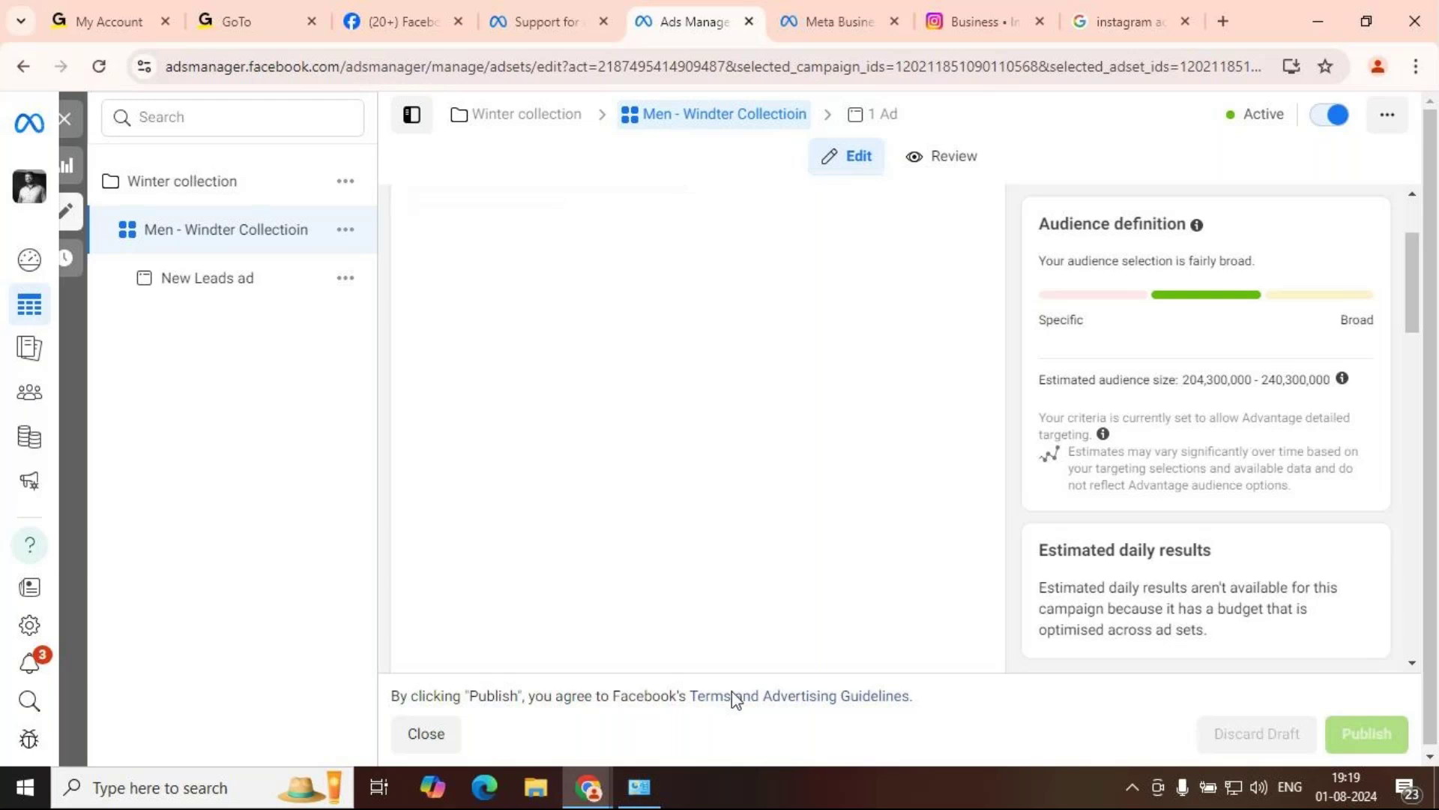
click(639, 796)
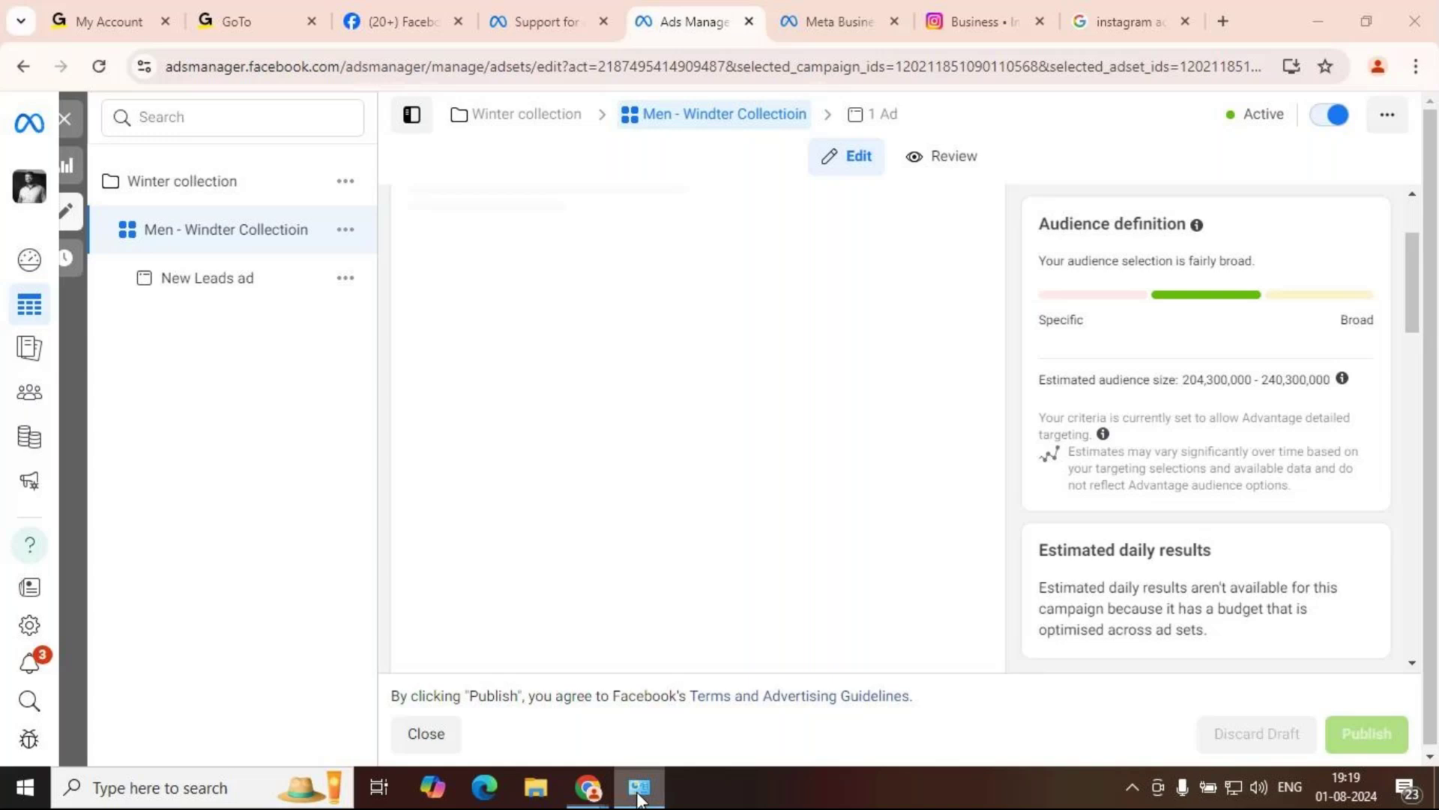
Step: Return to Chrome and close the Support tab, keeping the ad set settings open
click(535, 47)
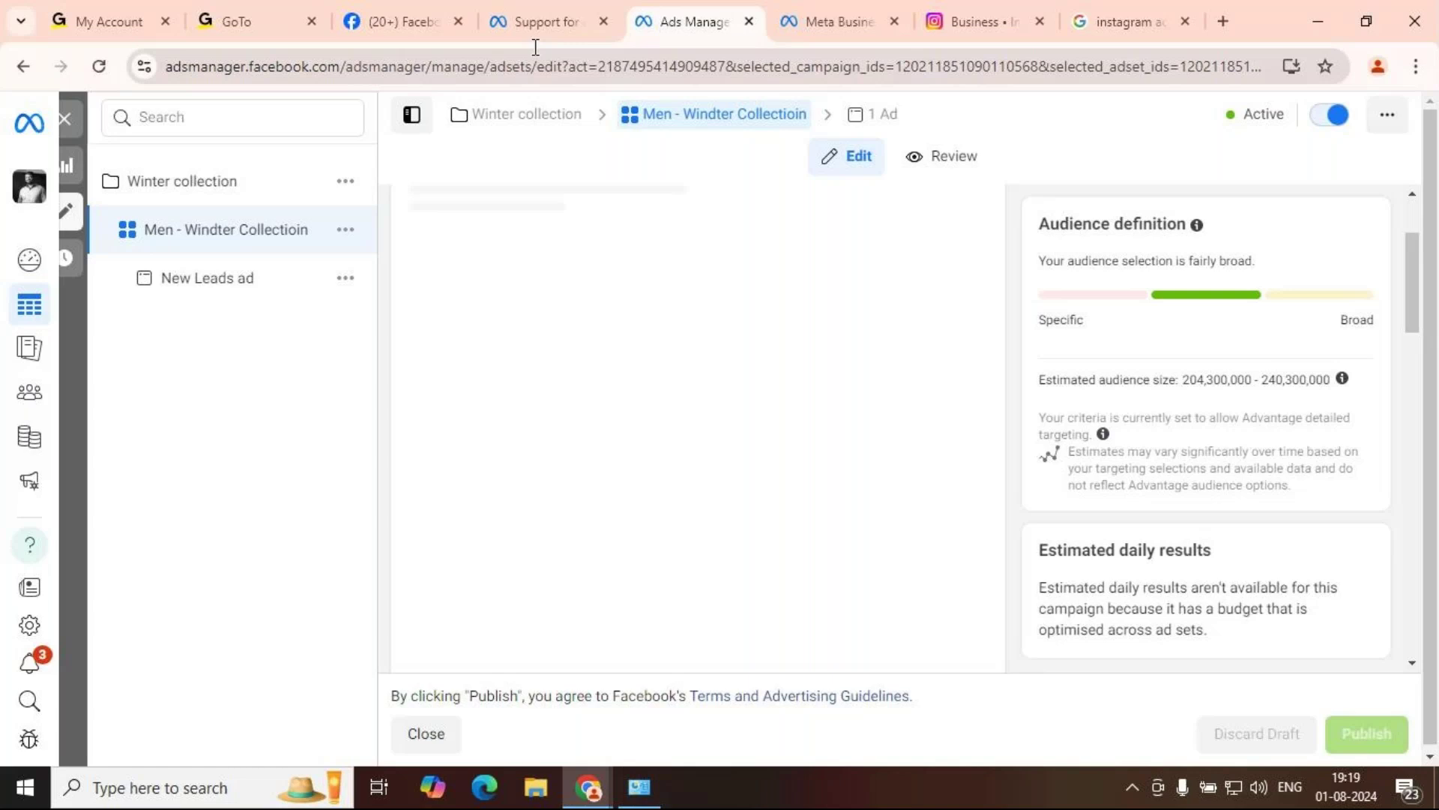
click(604, 21)
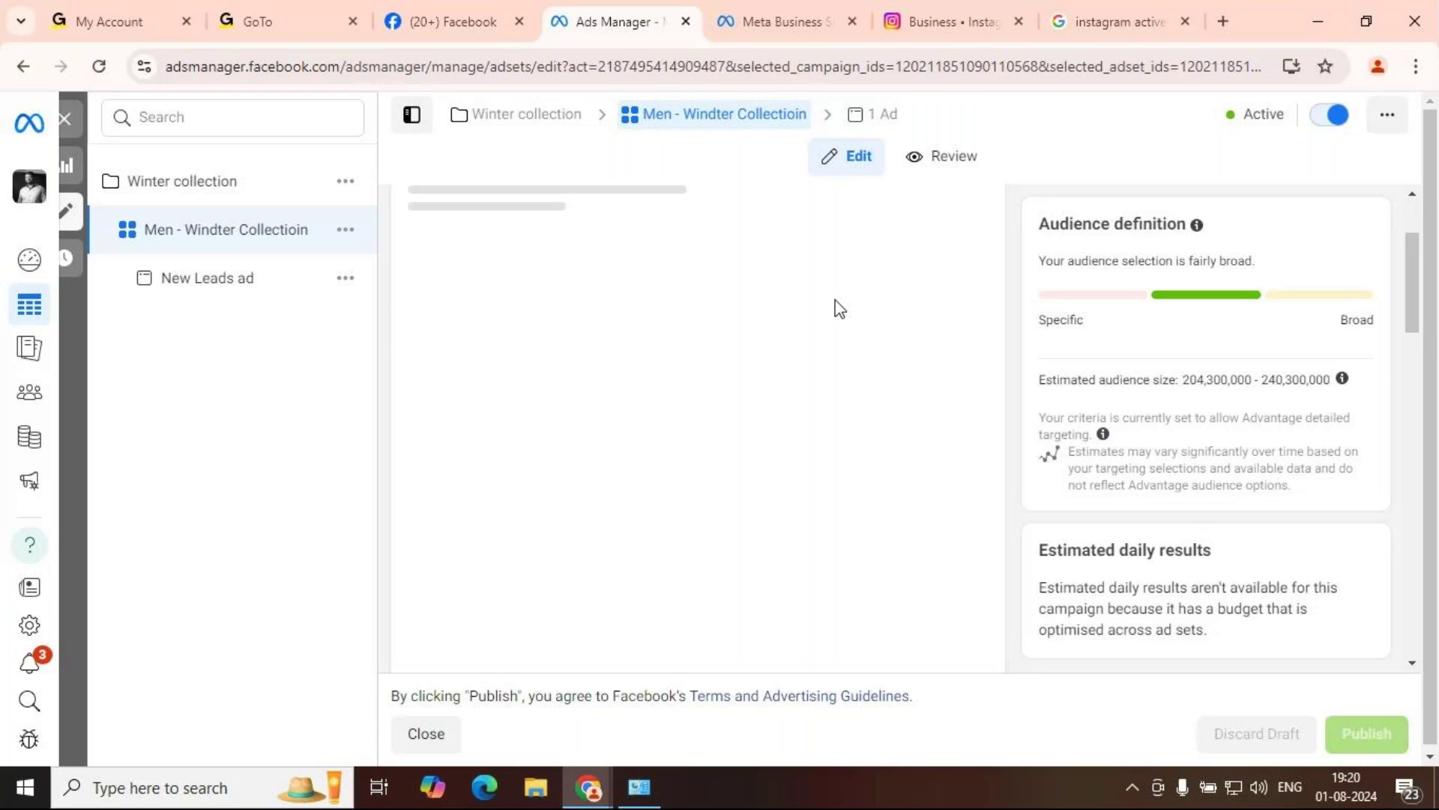
scroll(838, 375, down, 3)
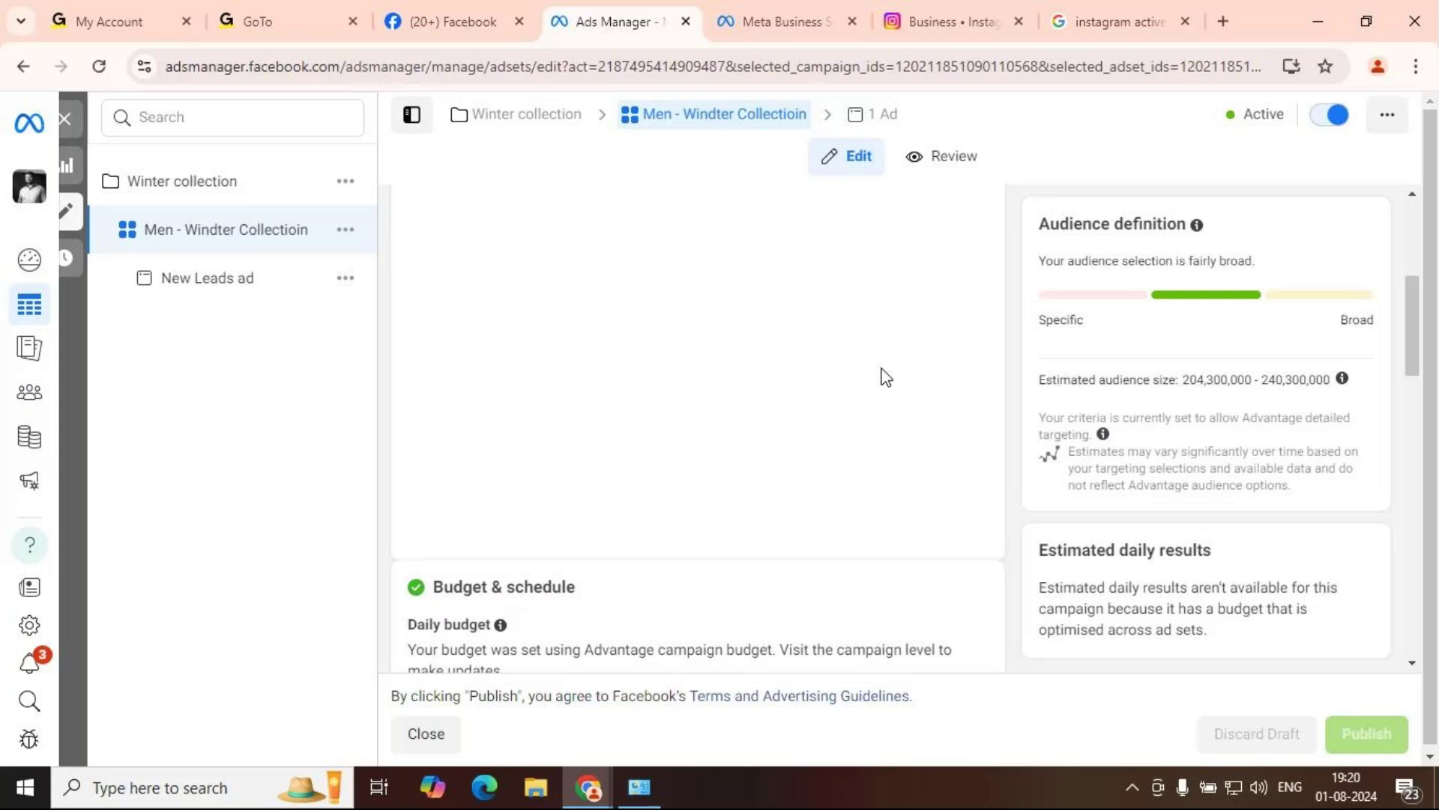
Step: Close the Meta Business Suite tab and switch back to the Ads Manager tab
click(779, 21)
key(ctrl+w)
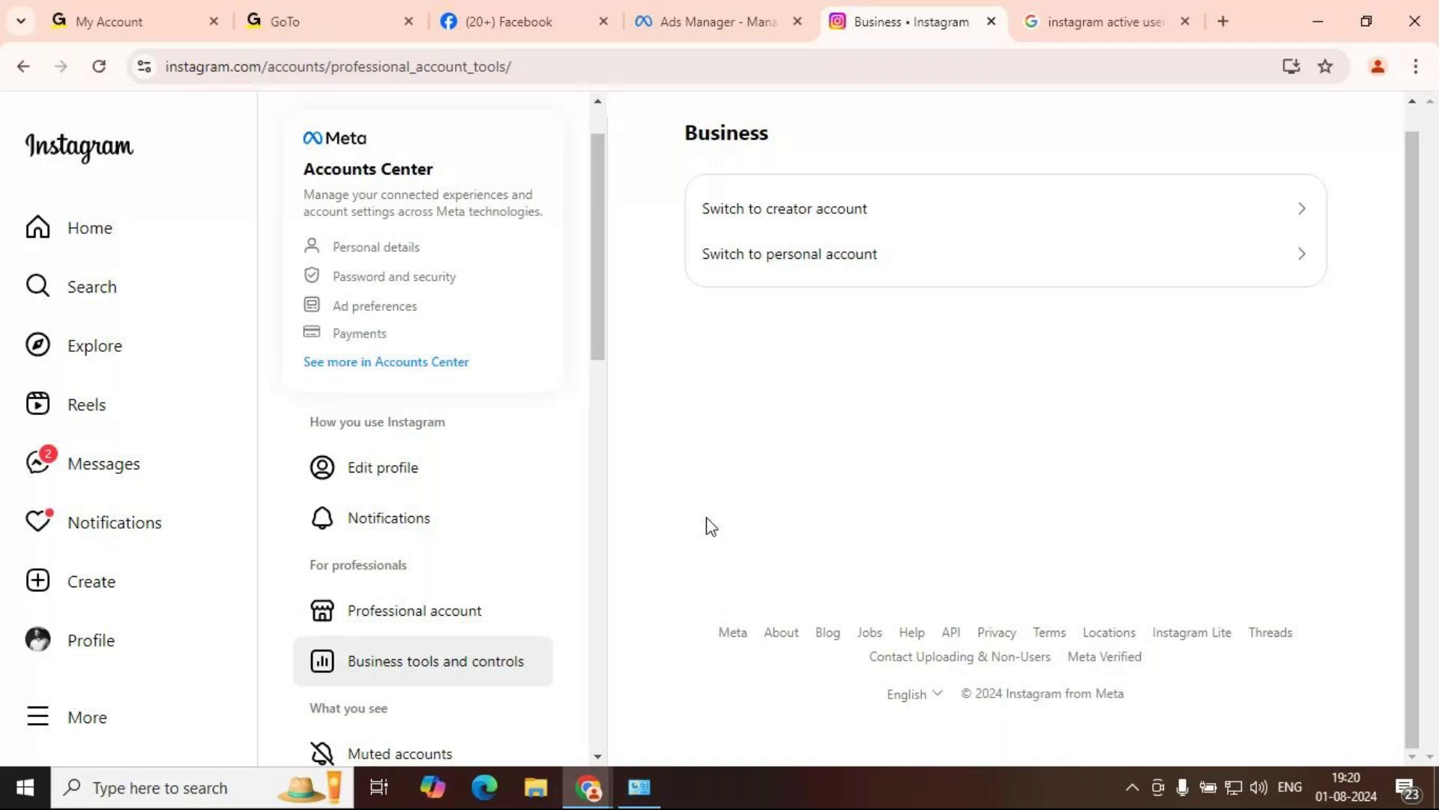
key(ctrl+shift+Tab)
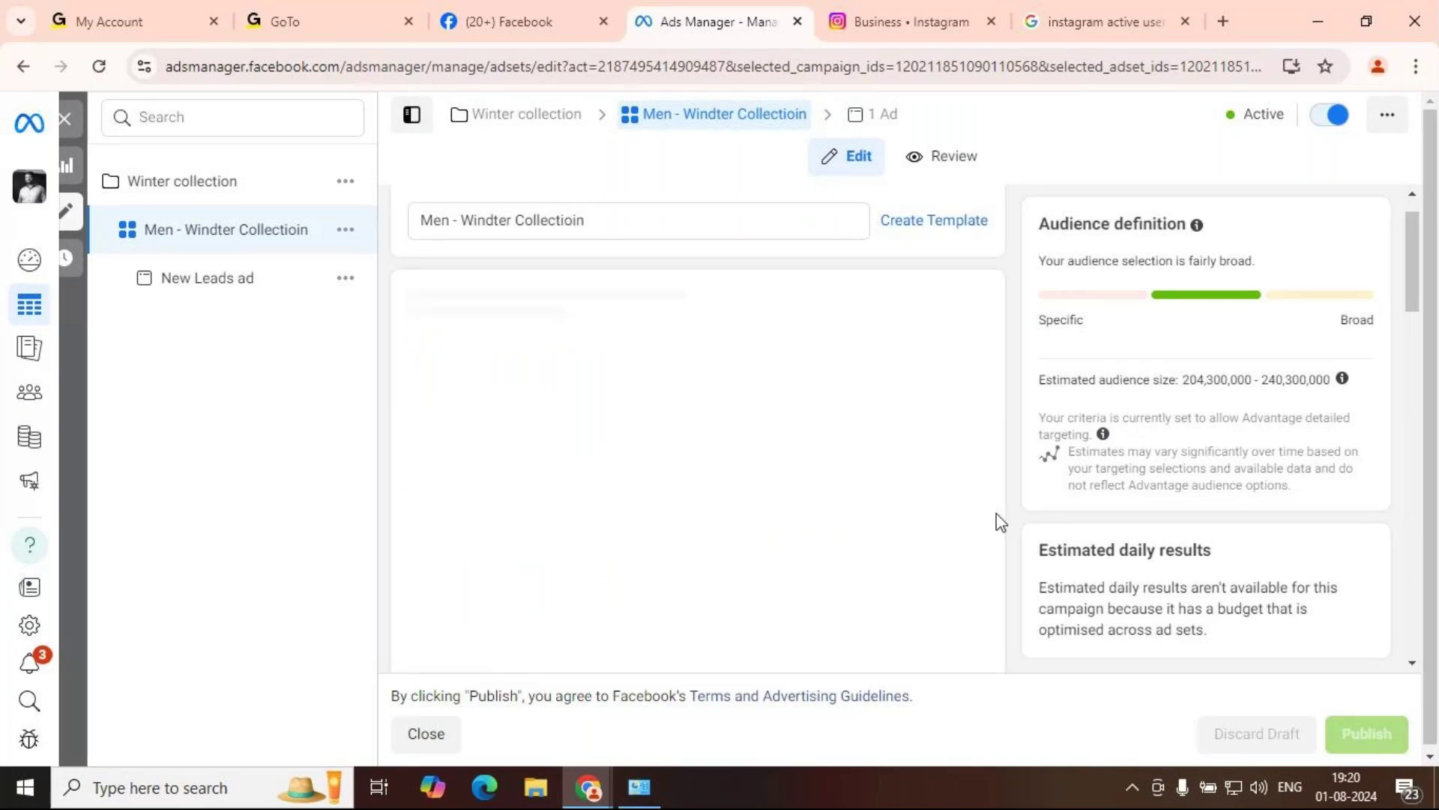
scroll(1002, 523, down, 5)
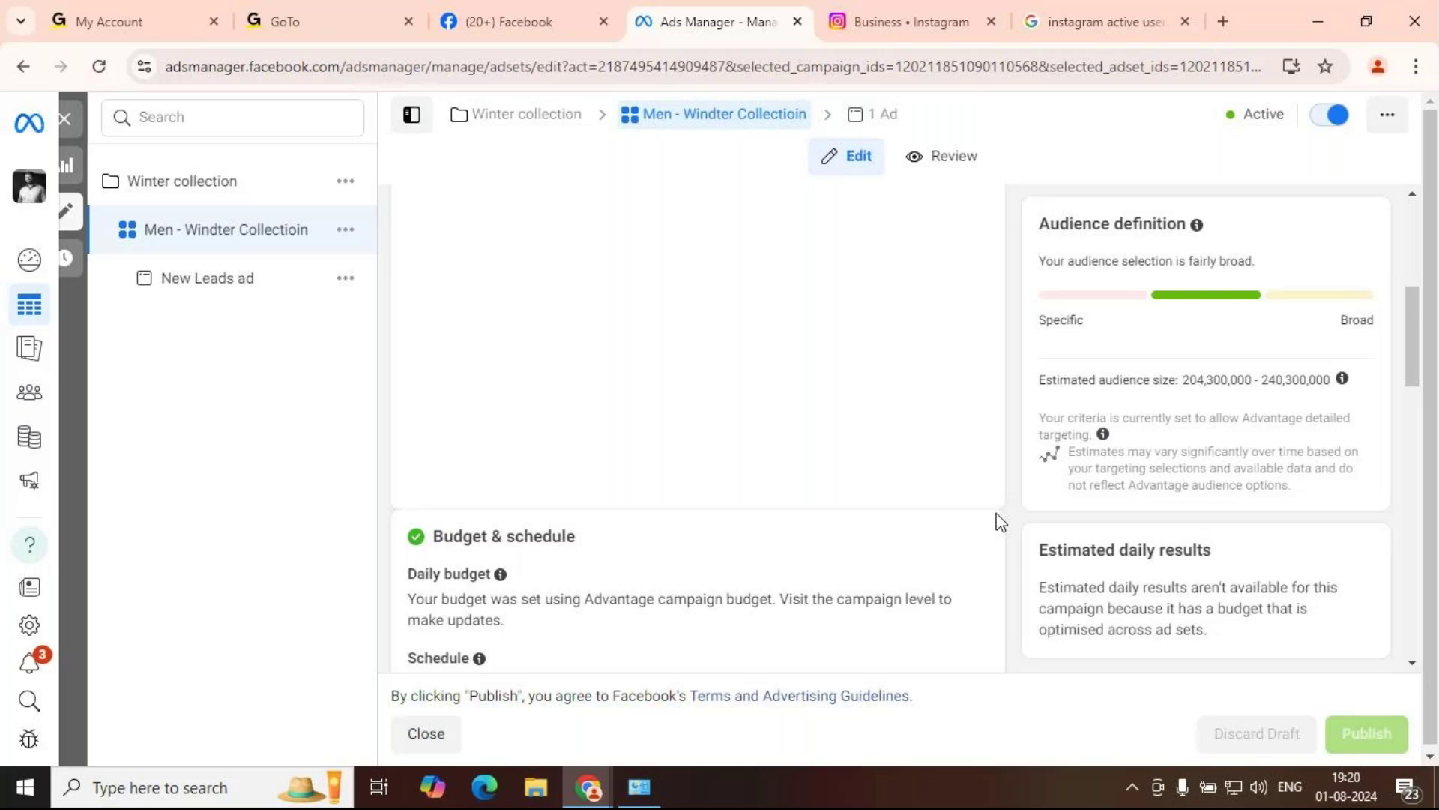
scroll(1001, 522, down, 5)
scroll(1001, 522, down, 4)
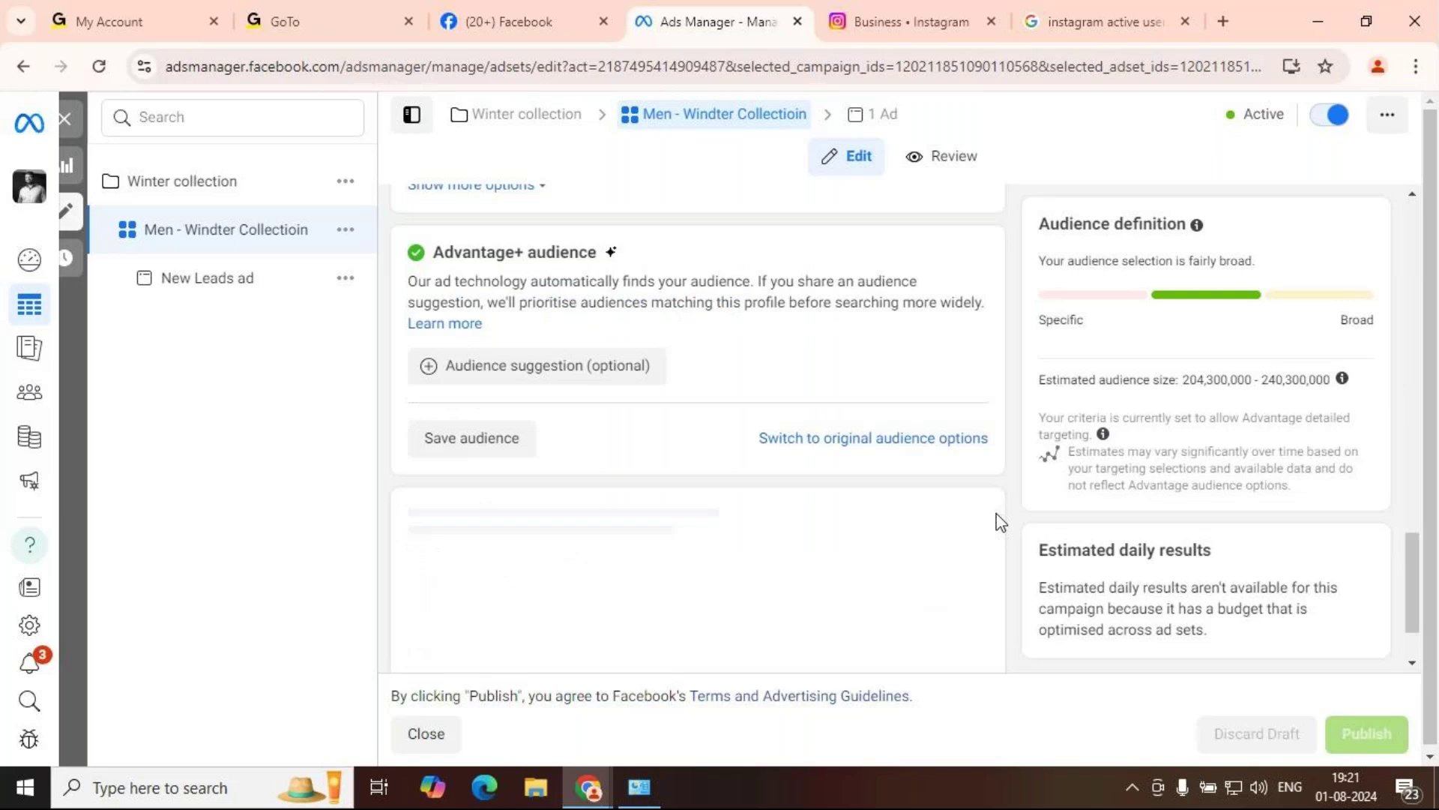
scroll(1001, 523, down, 1)
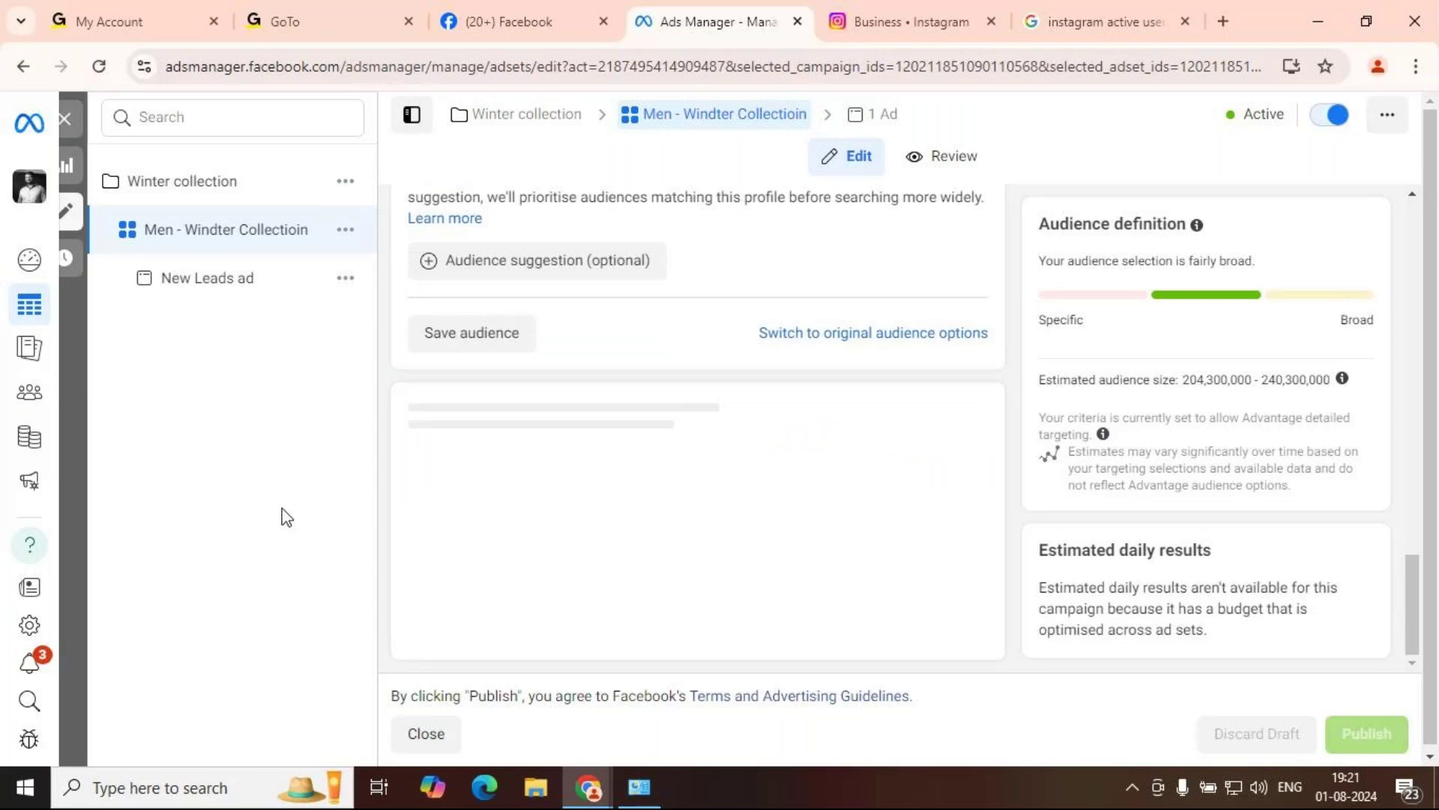
click(1325, 120)
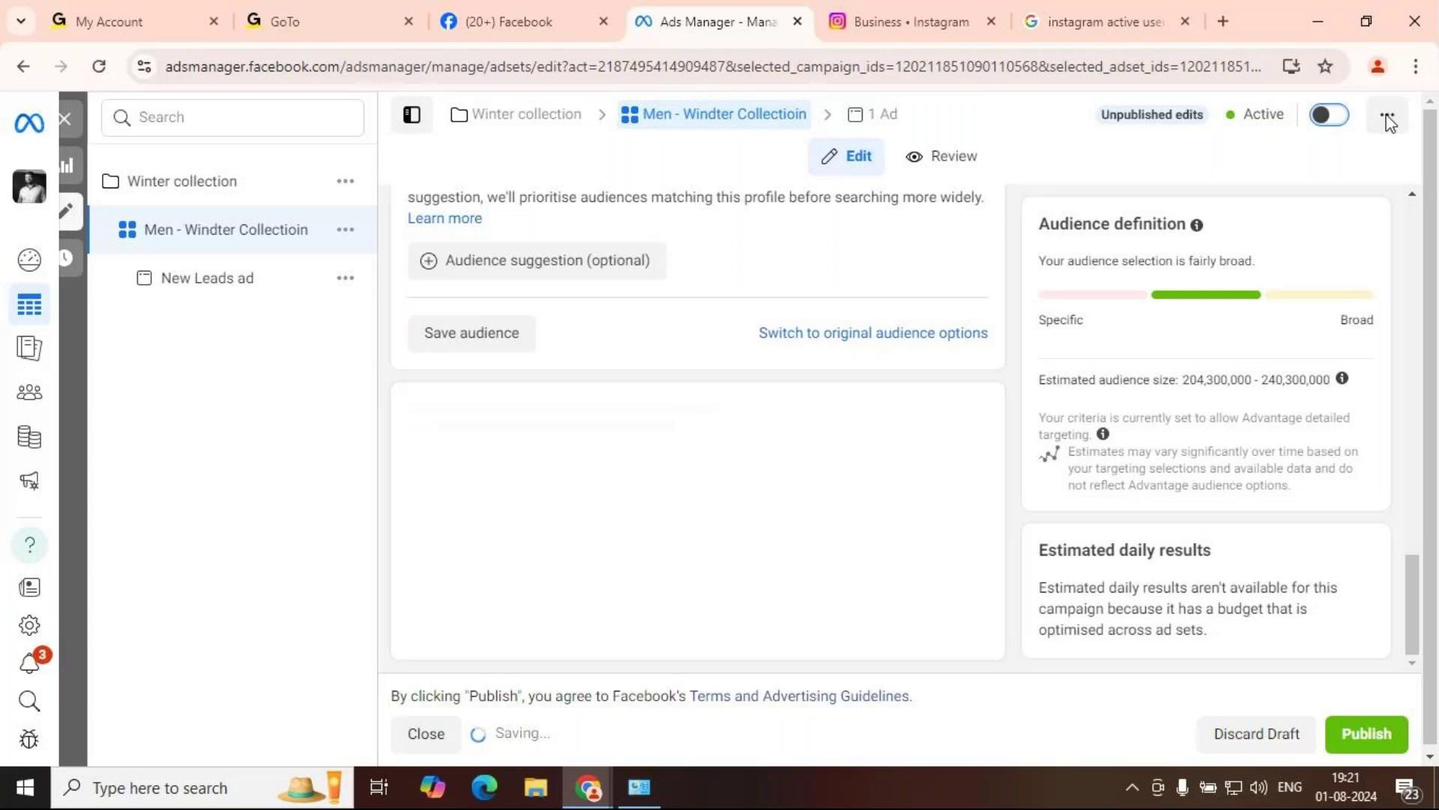
Step: Check the ad set's actions menu, then close the editor to bring up the publish-drafts prompt
click(1388, 118)
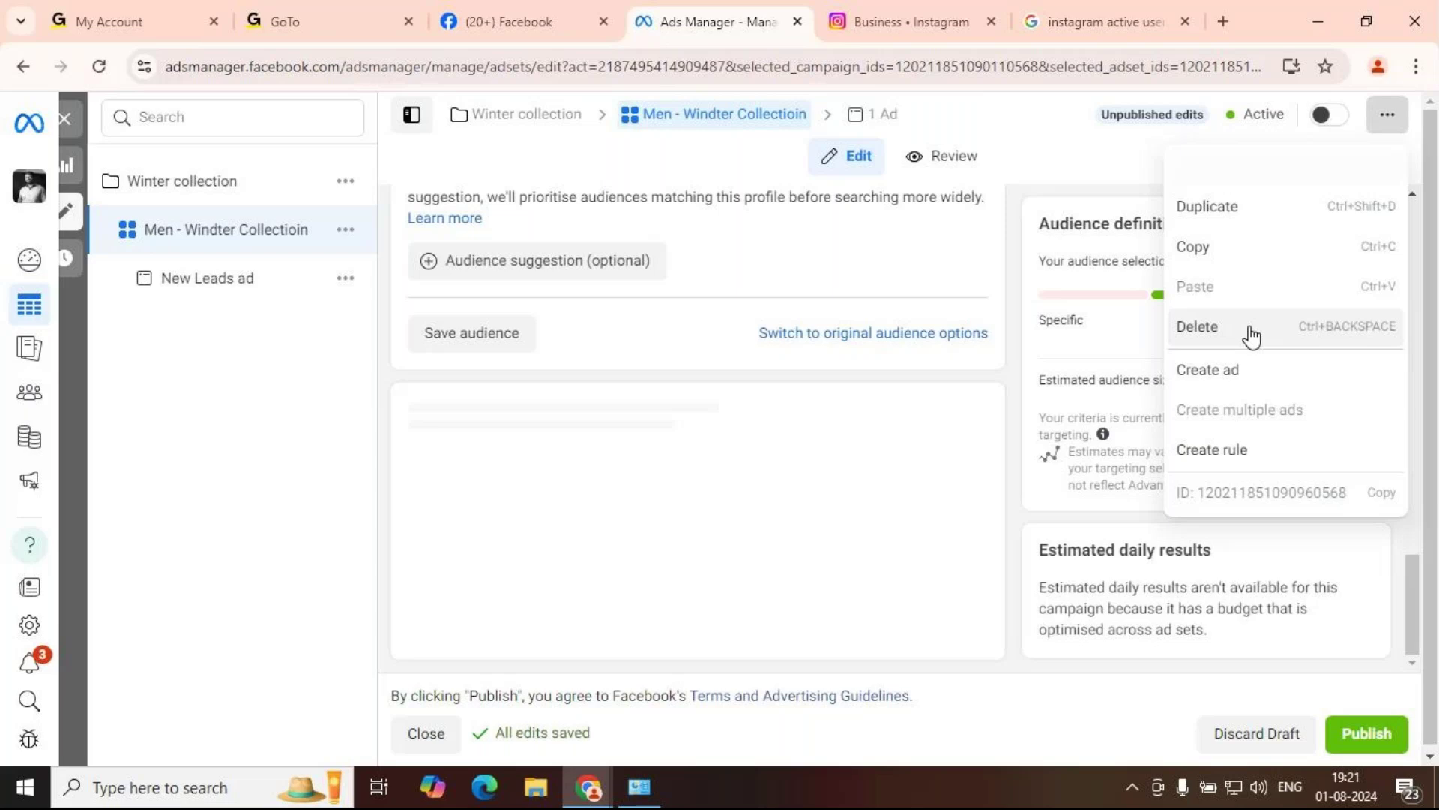
key(Escape)
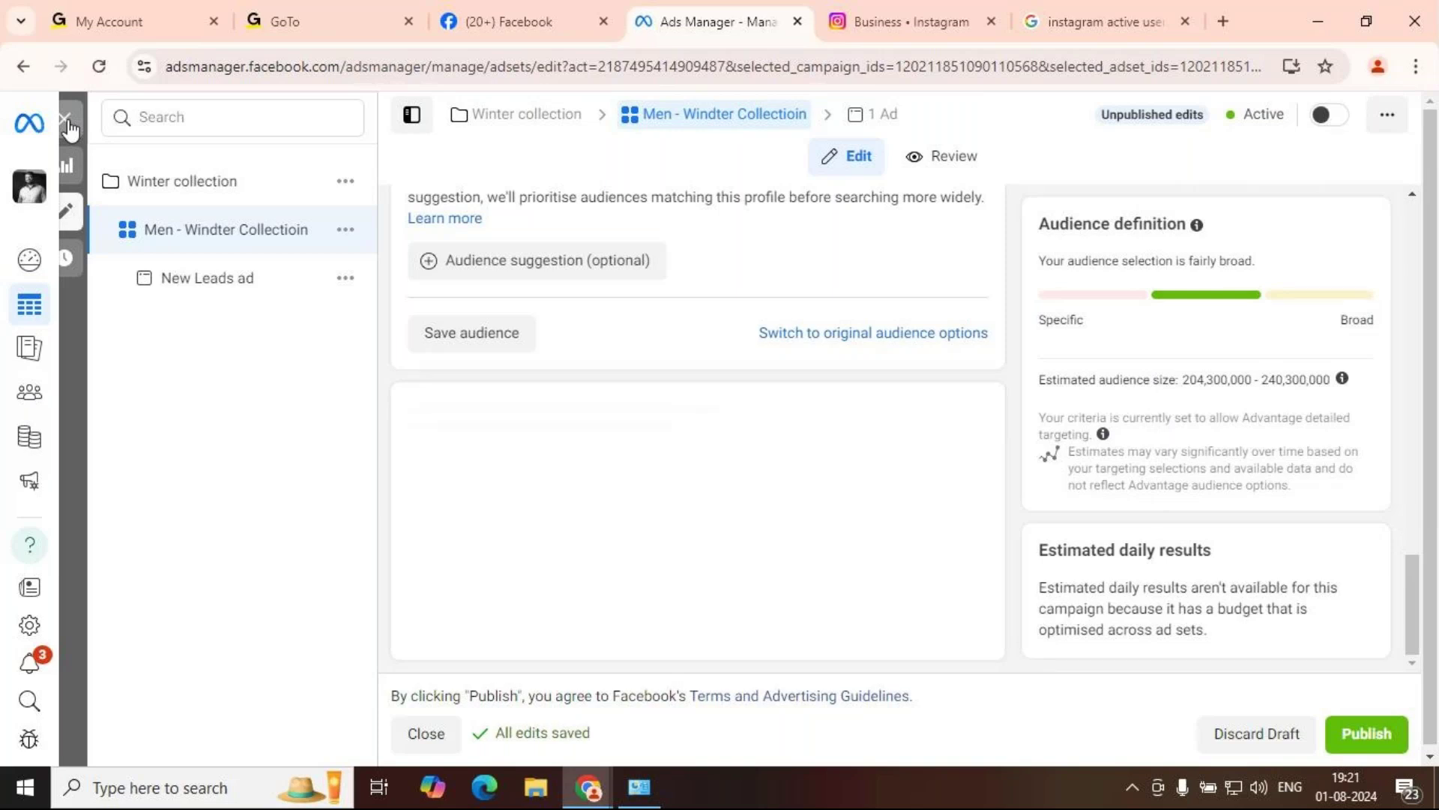
click(66, 120)
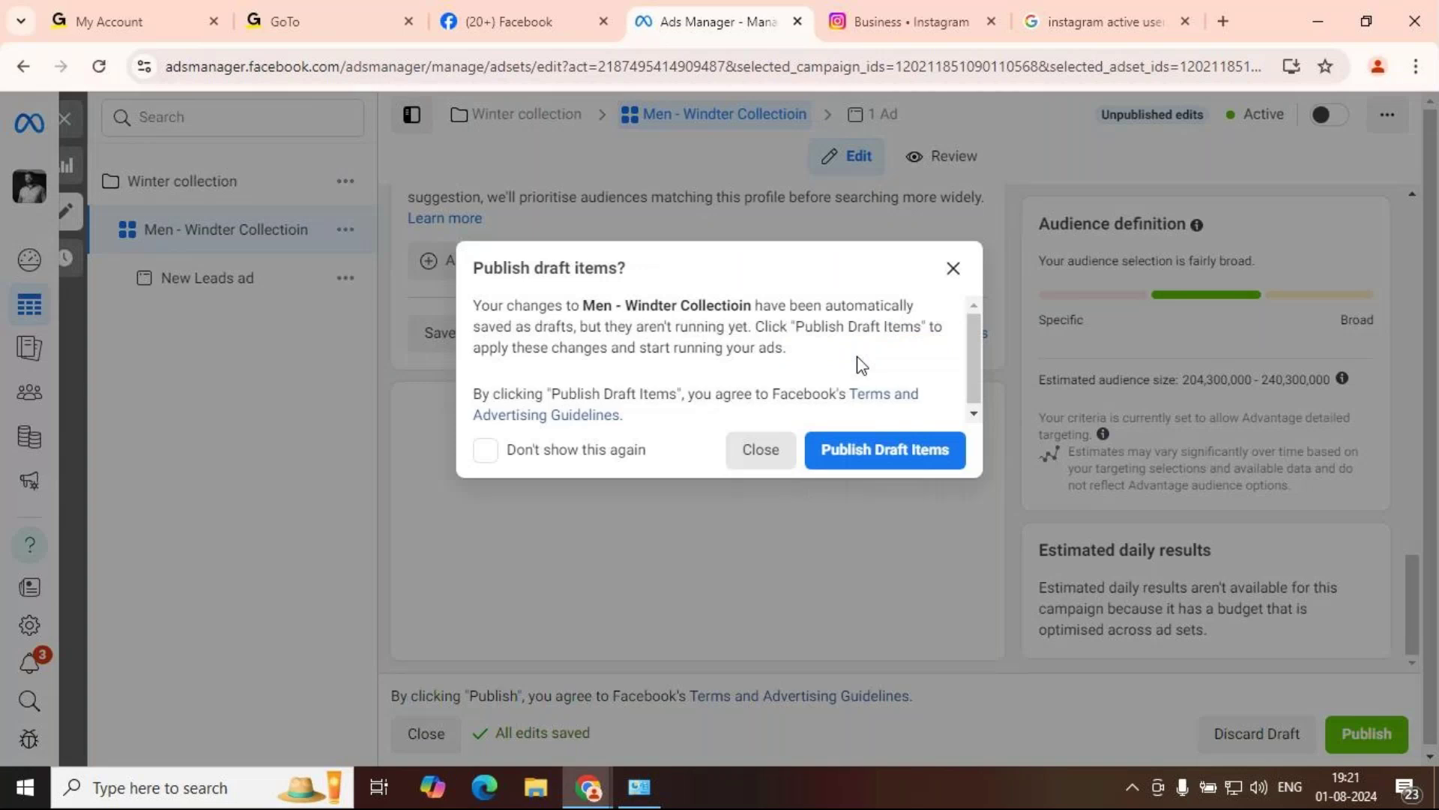
Step: Publish the drafted ad set change and show the ads inside Men - Windter Collectioin
click(846, 464)
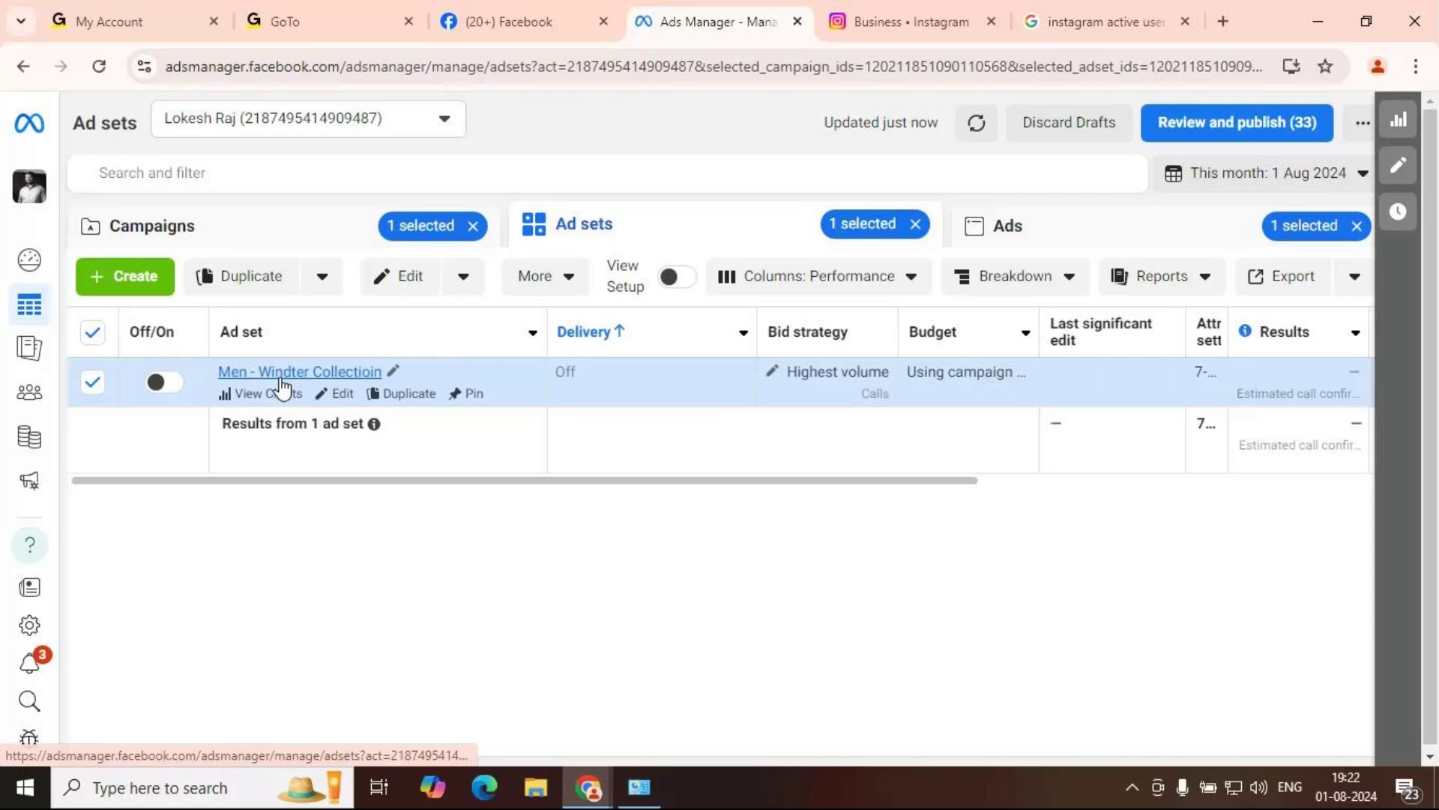
click(280, 379)
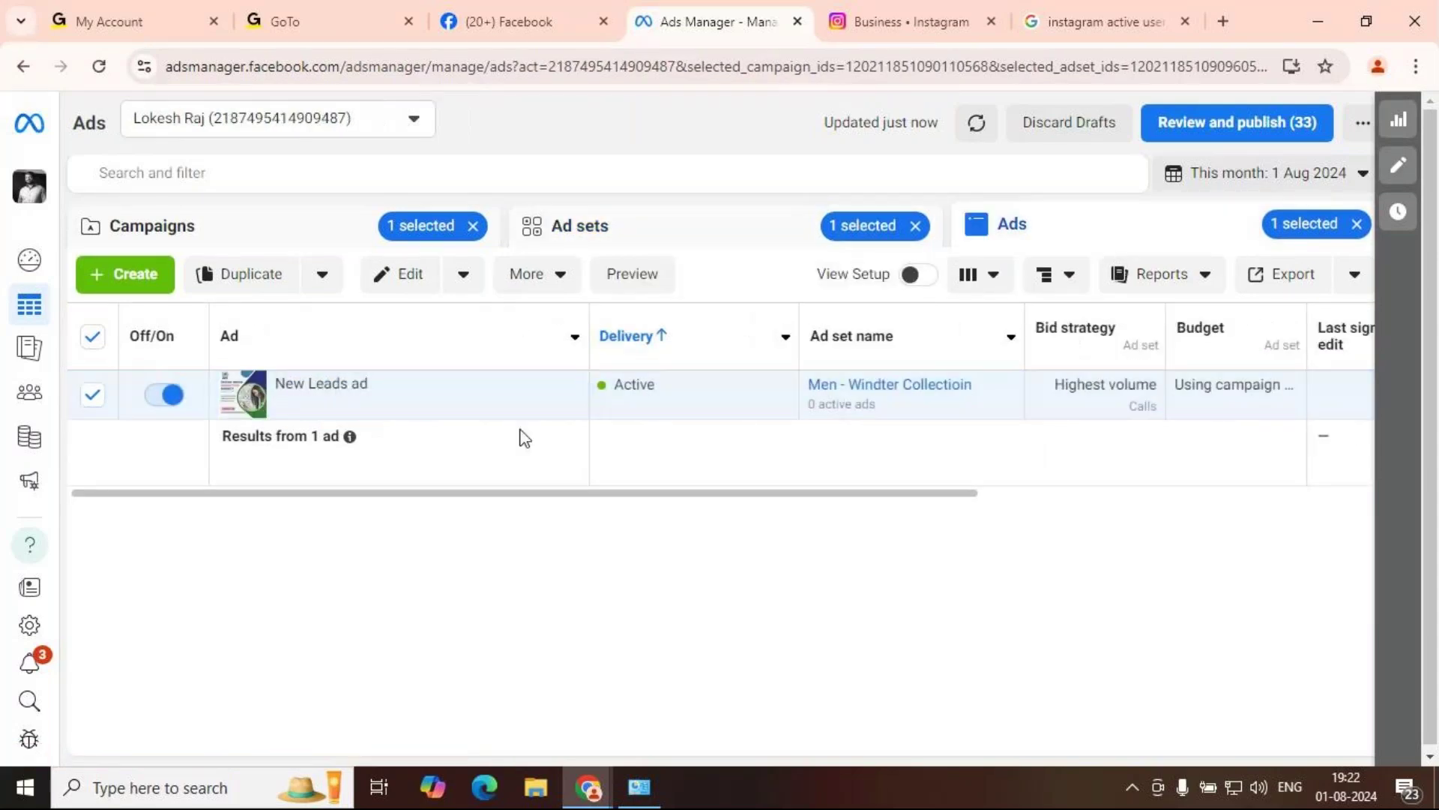
drag(624, 385, 646, 385)
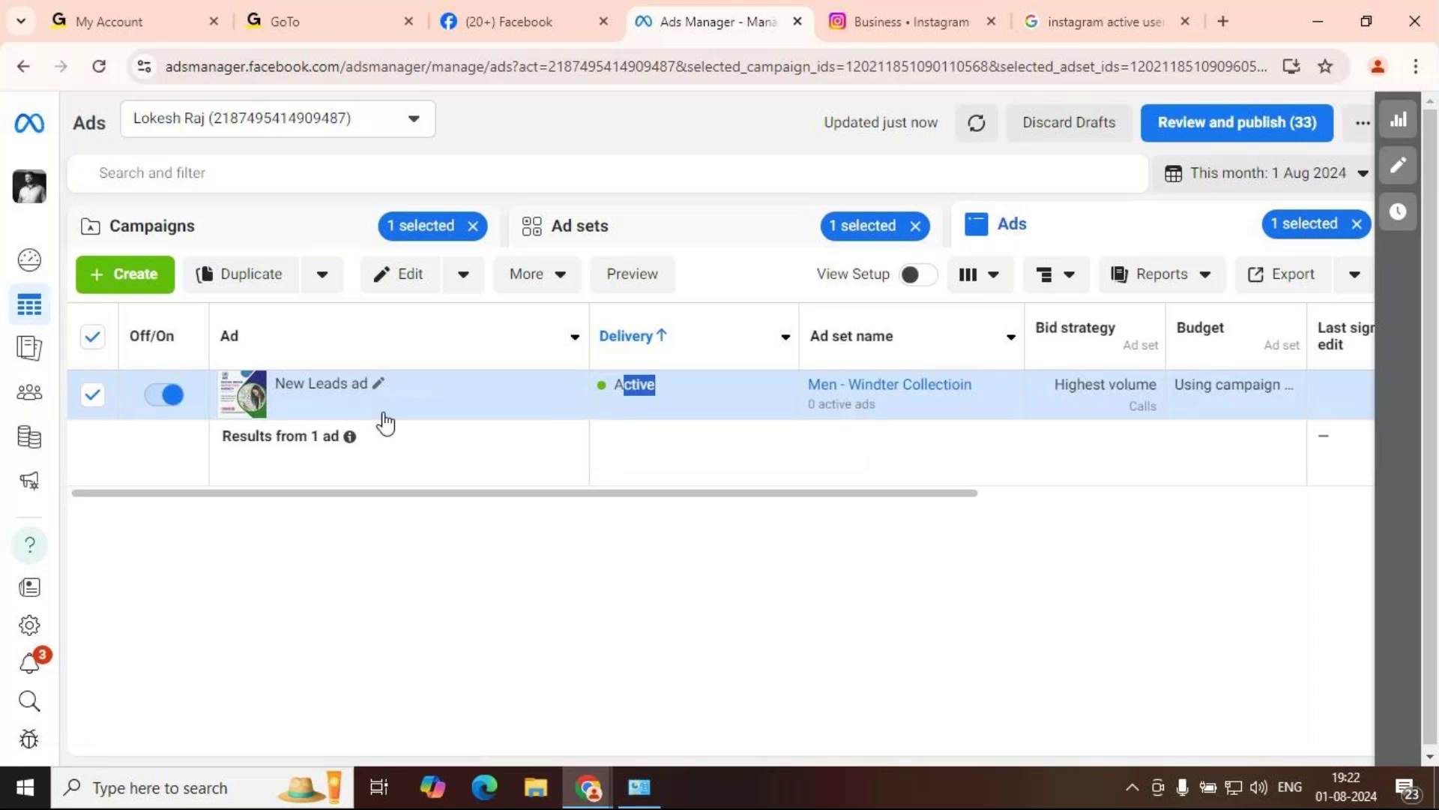
Step: Open the New Leads ad and review its actions menu and form (2048 x 2048, 8 placements)
click(383, 414)
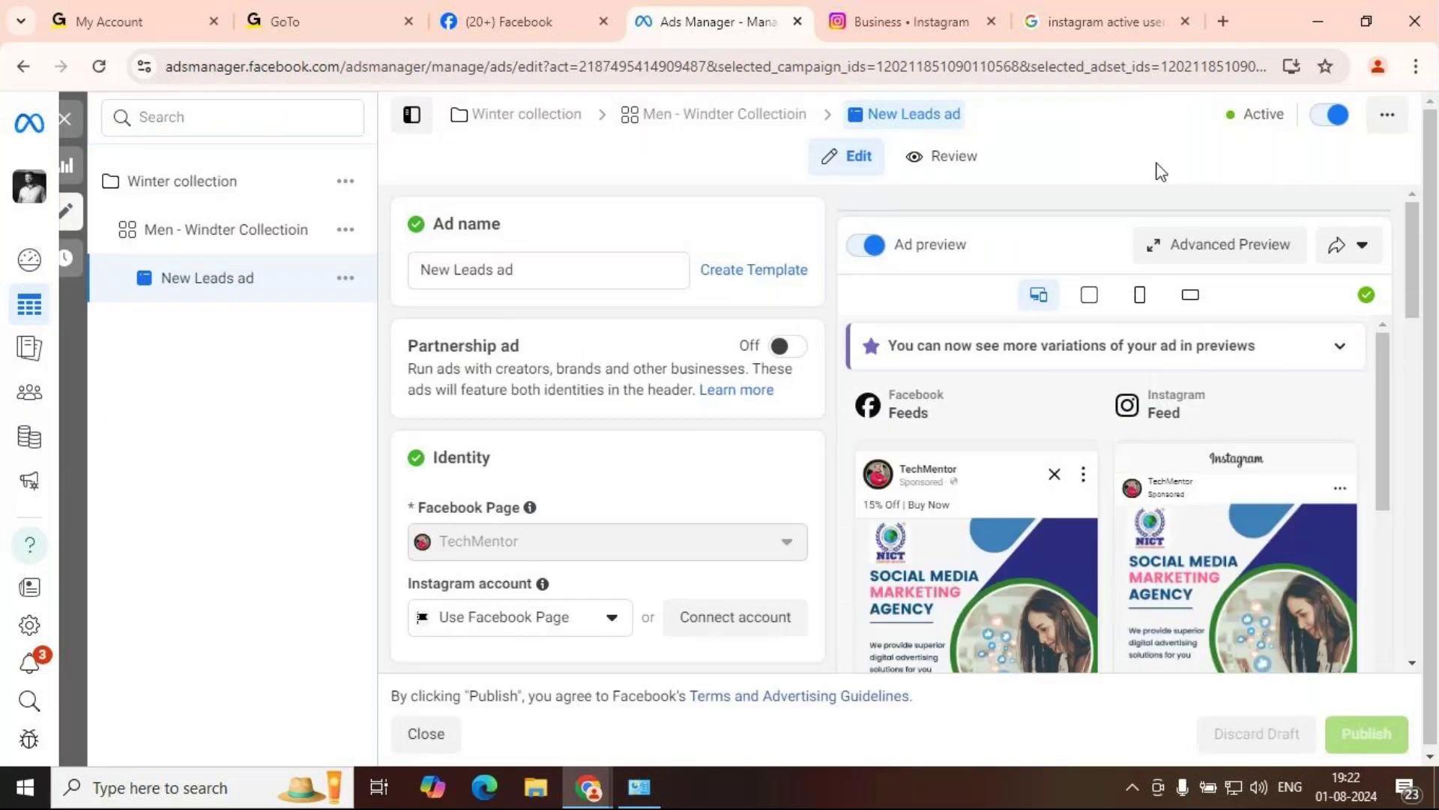
click(1387, 114)
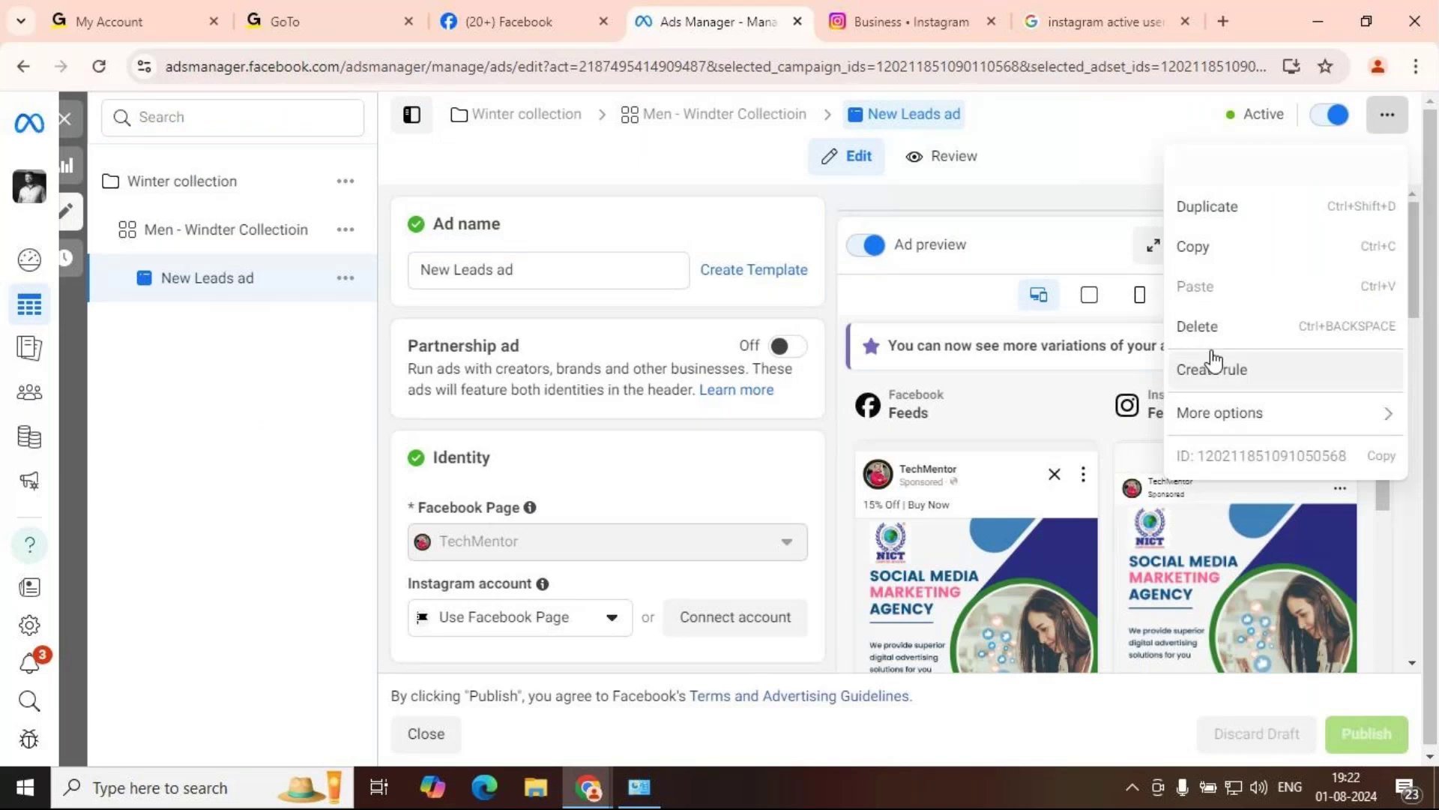
click(571, 486)
scroll(615, 495, down, 5)
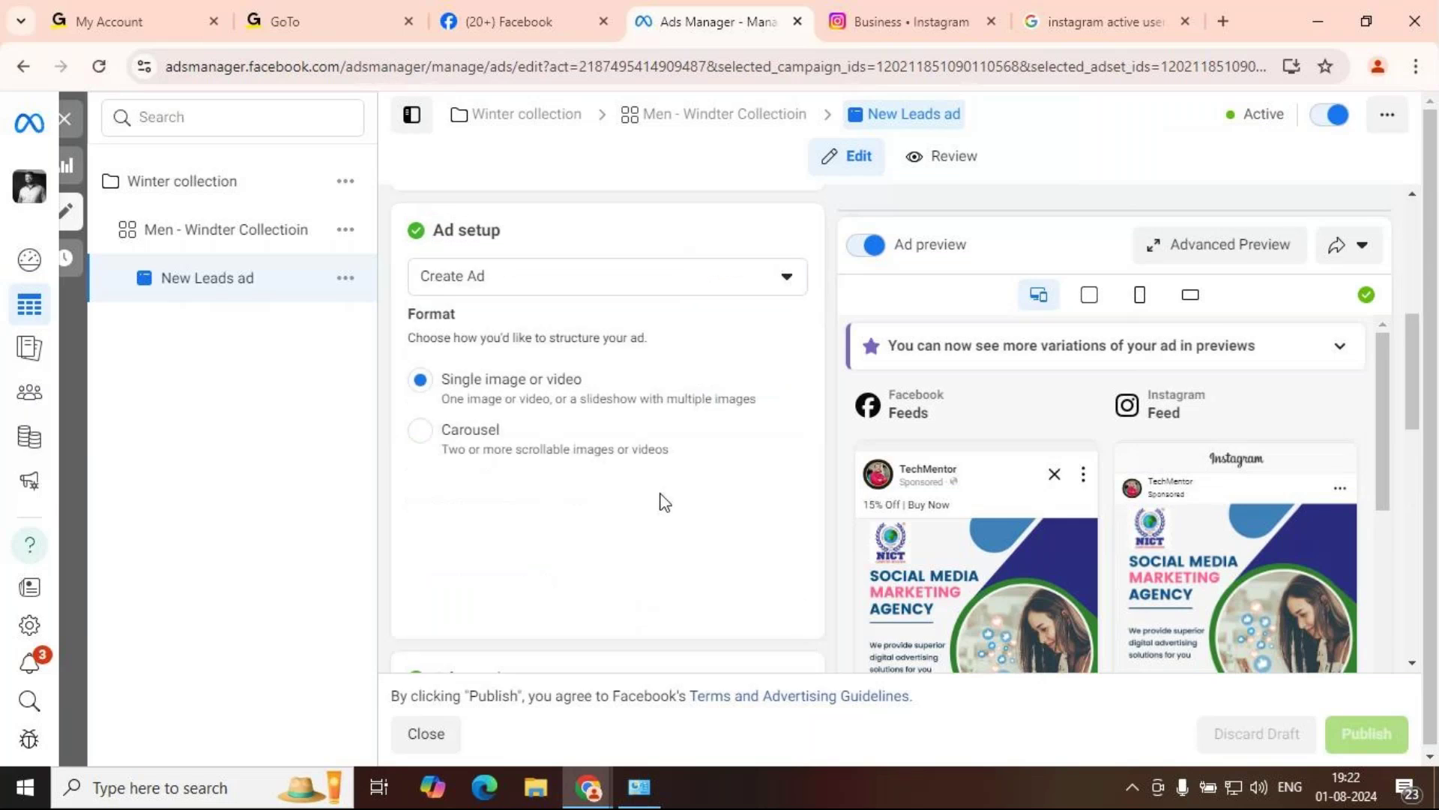
scroll(664, 502, down, 3)
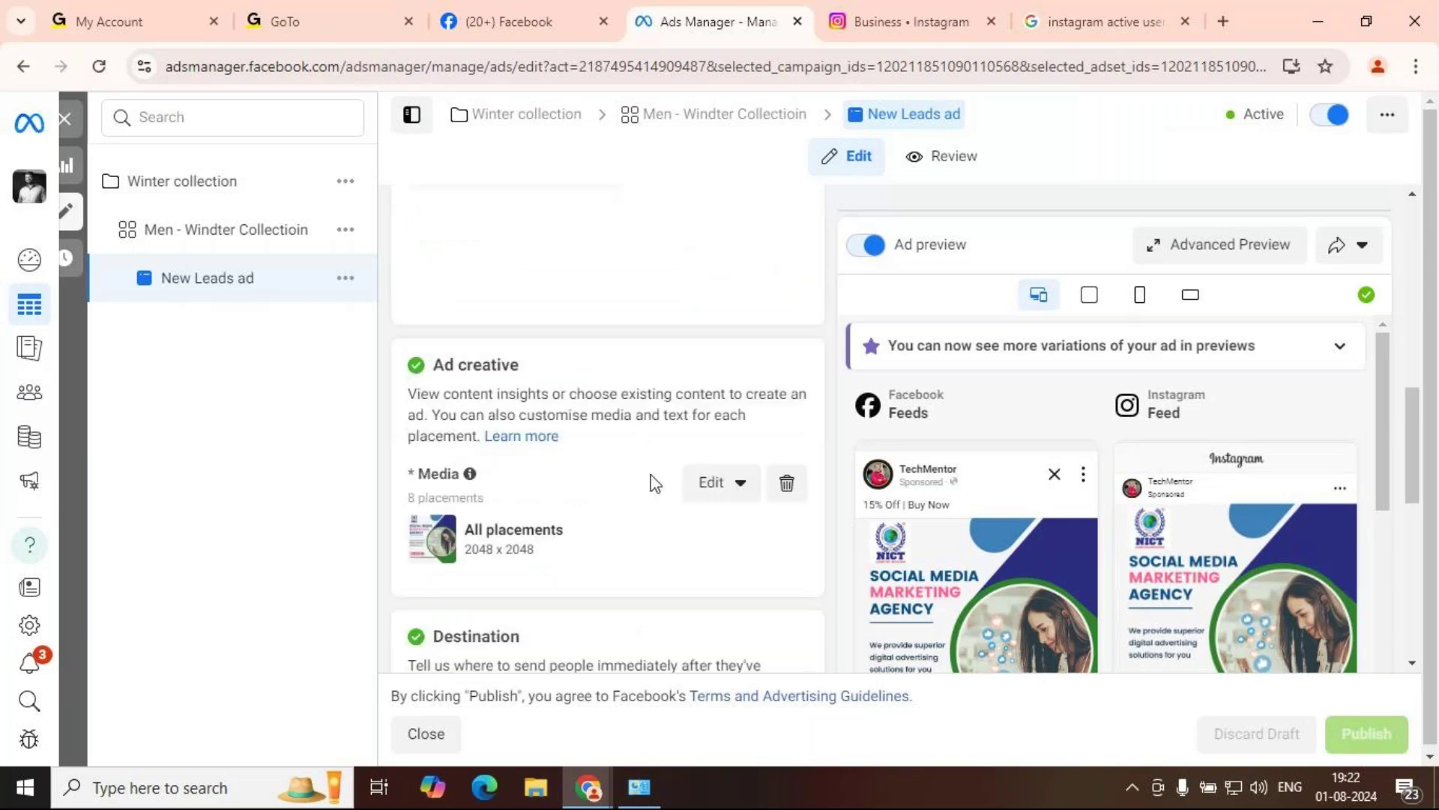
scroll(654, 482, up, 8)
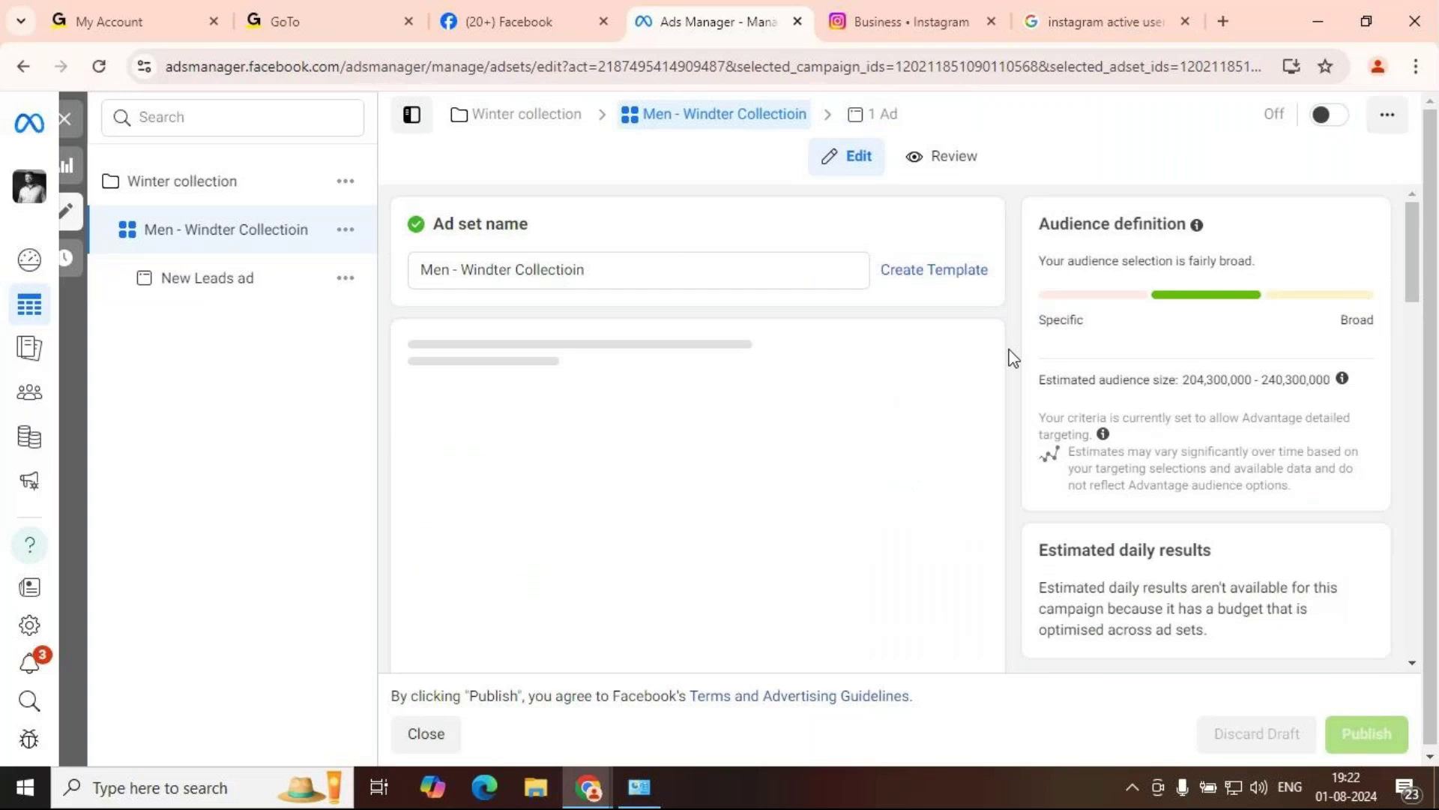
Step: Look over the ad set's Audience controls and Budget & schedule sections, then close the editor
scroll(1014, 357, down, 10)
scroll(1015, 432, down, 5)
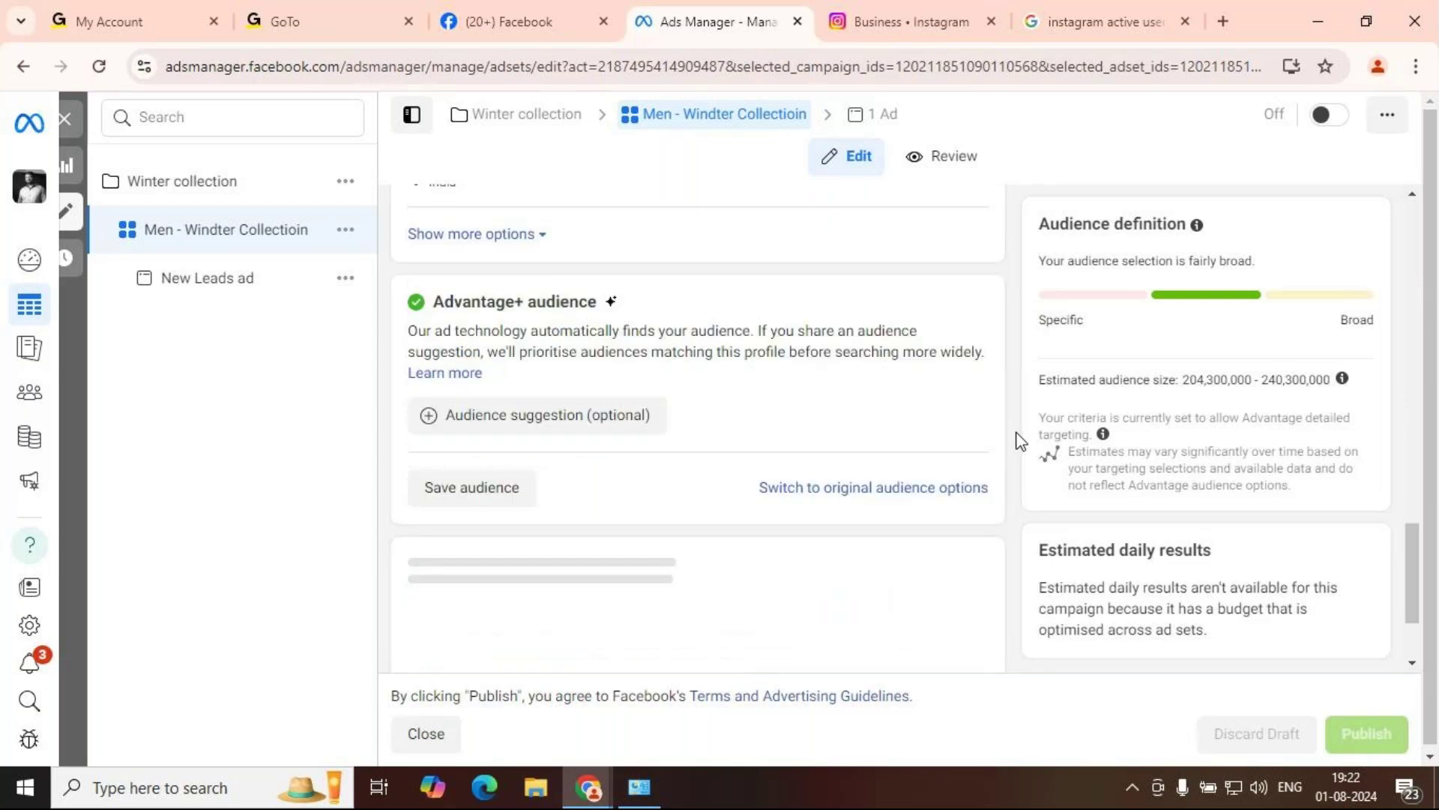
scroll(1021, 420, down, 2)
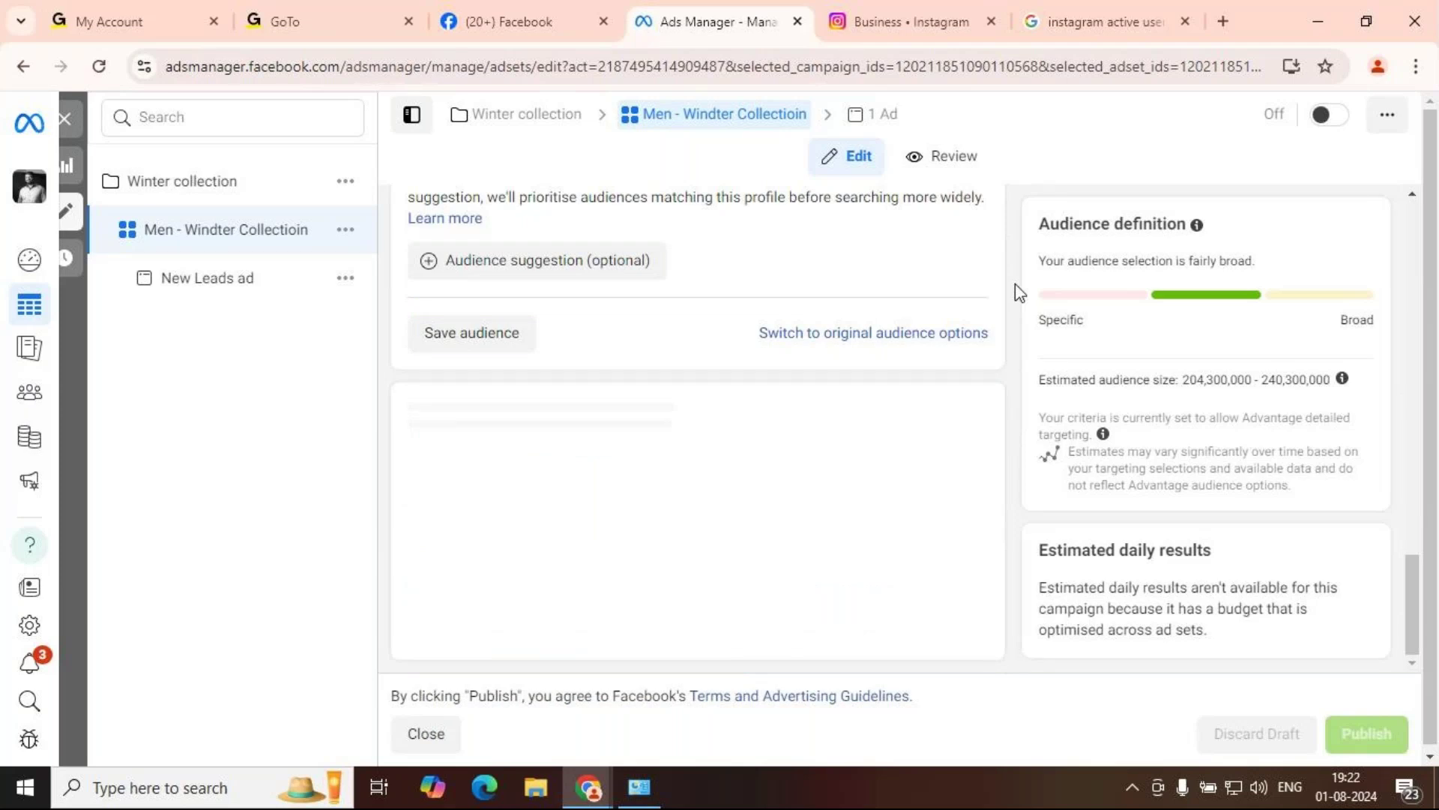
scroll(660, 450, up, 1)
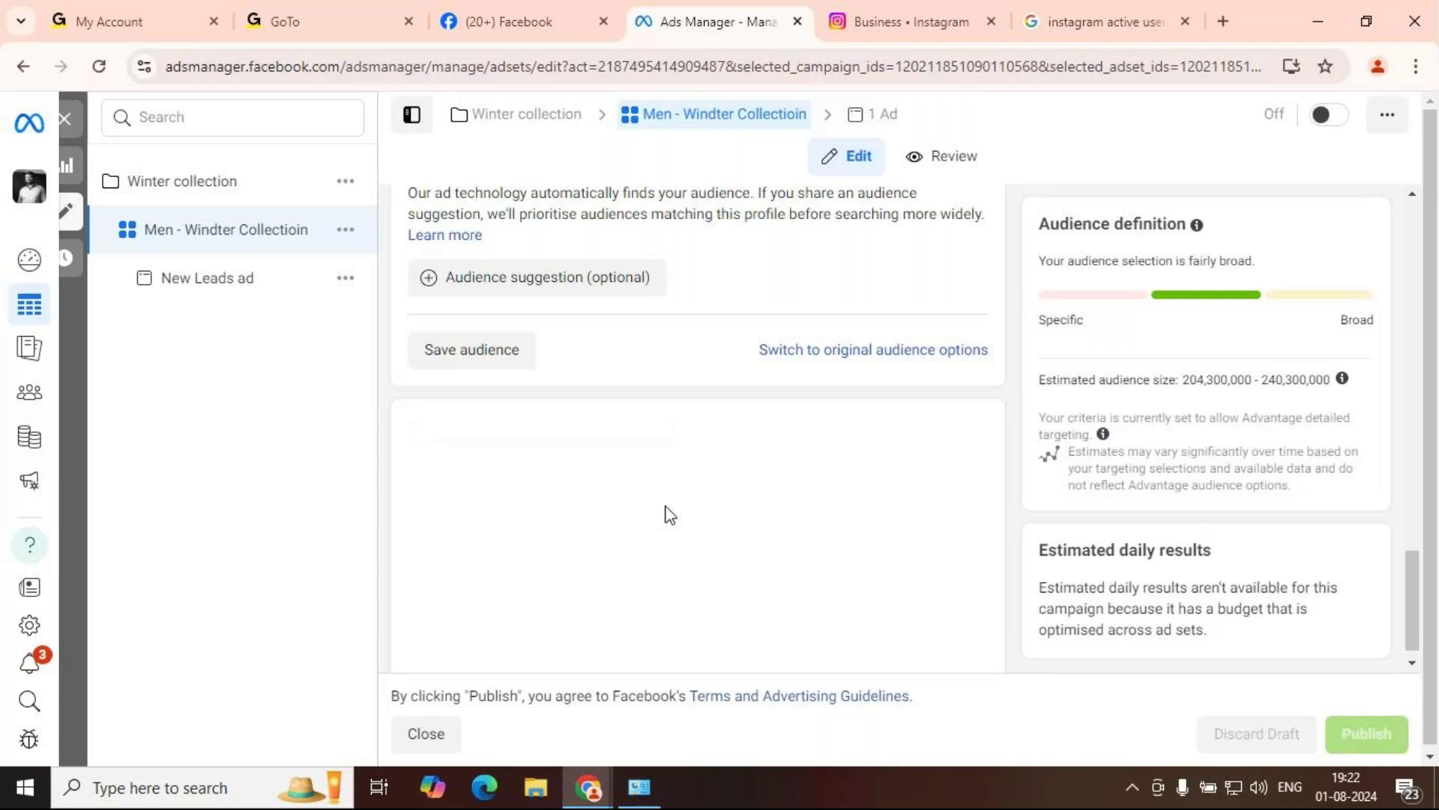
scroll(670, 515, up, 5)
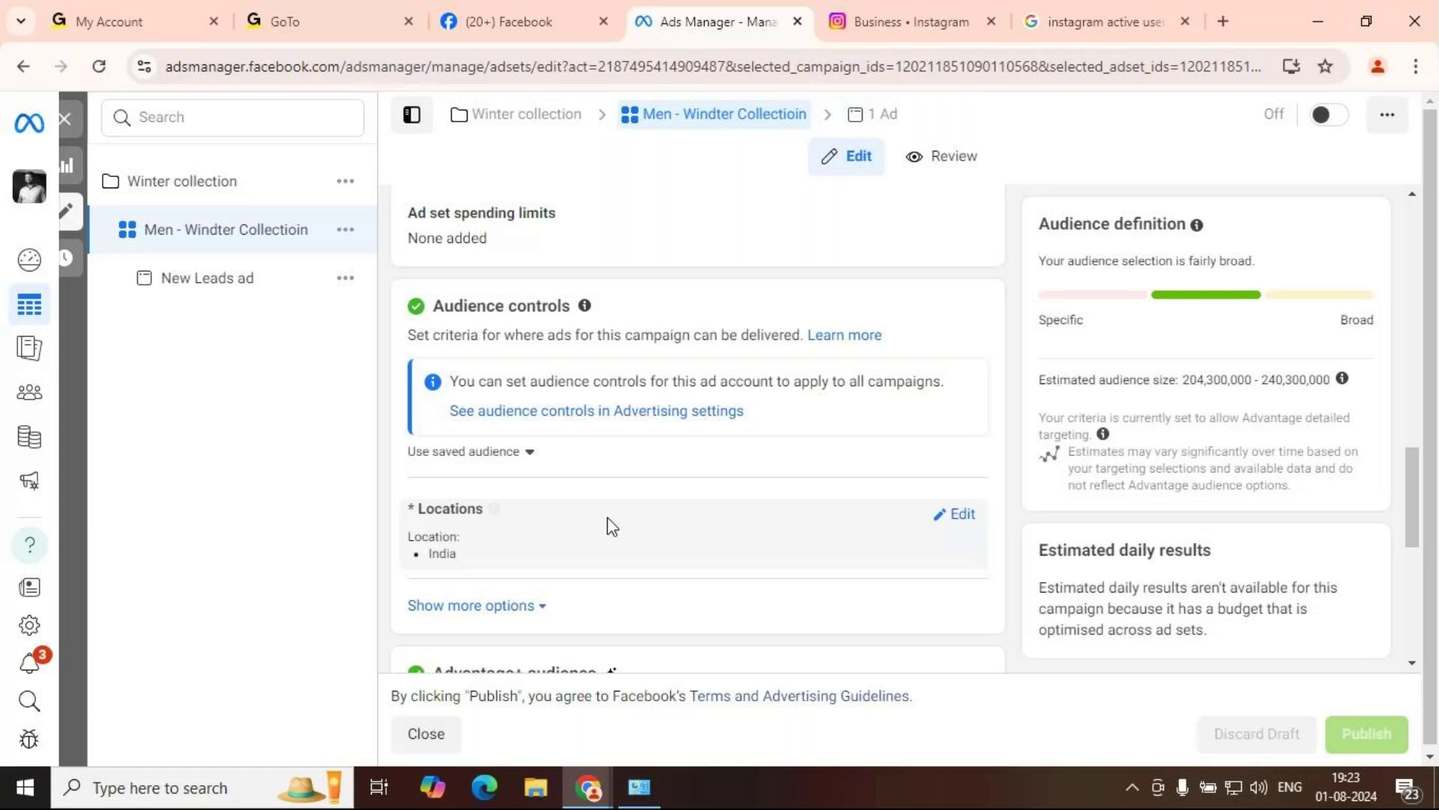
scroll(755, 512, up, 1)
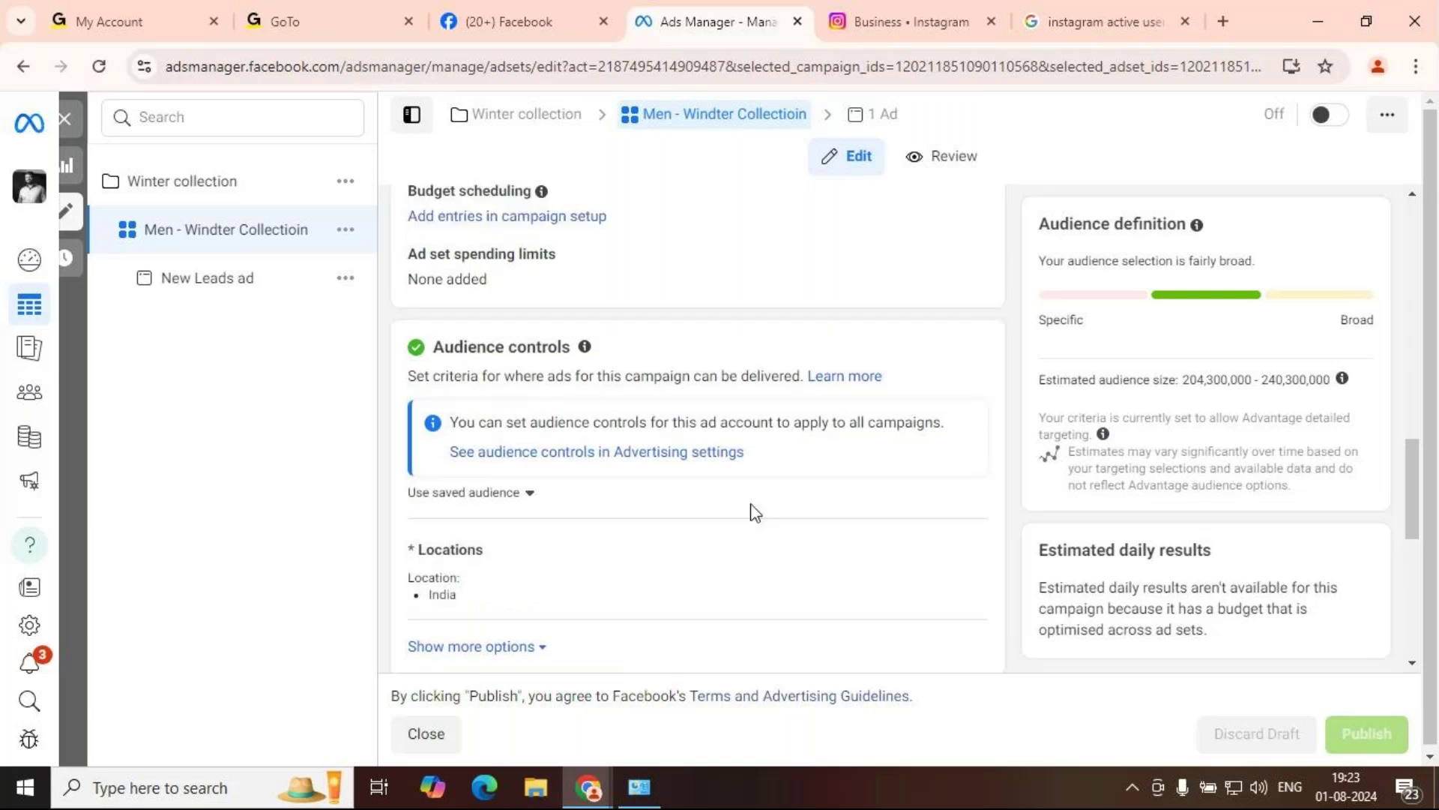
scroll(755, 512, down, 5)
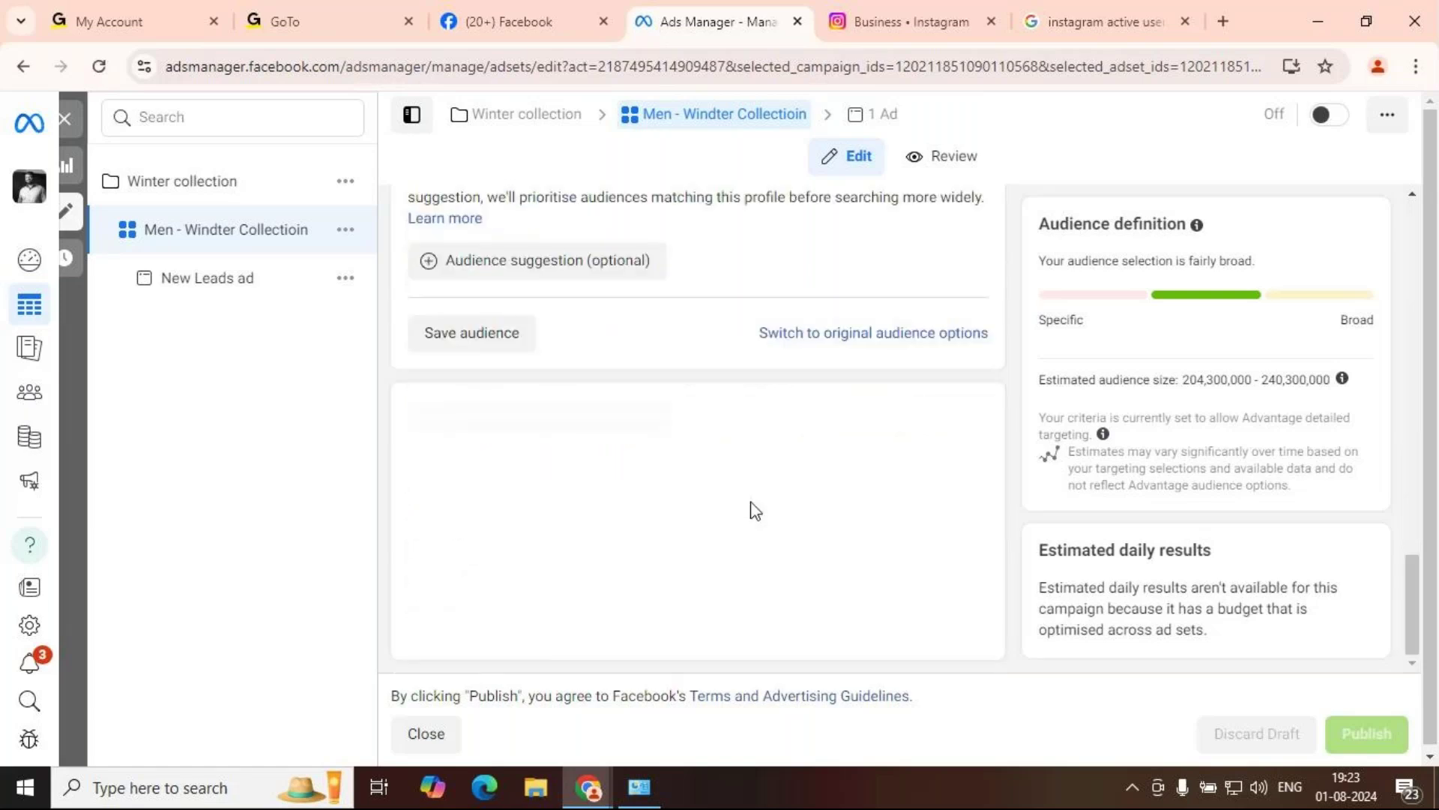
scroll(755, 510, down, 1)
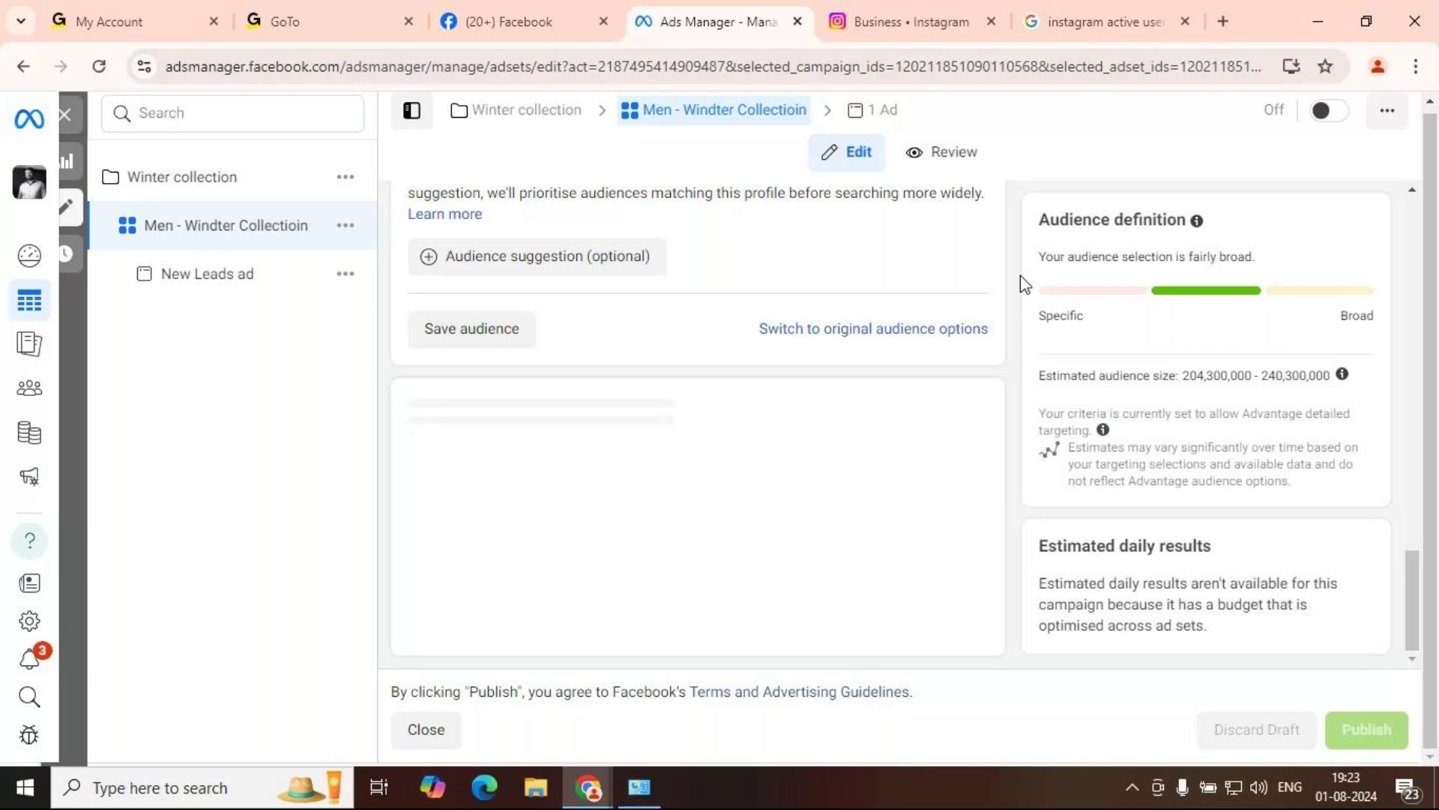
scroll(1012, 454, up, 10)
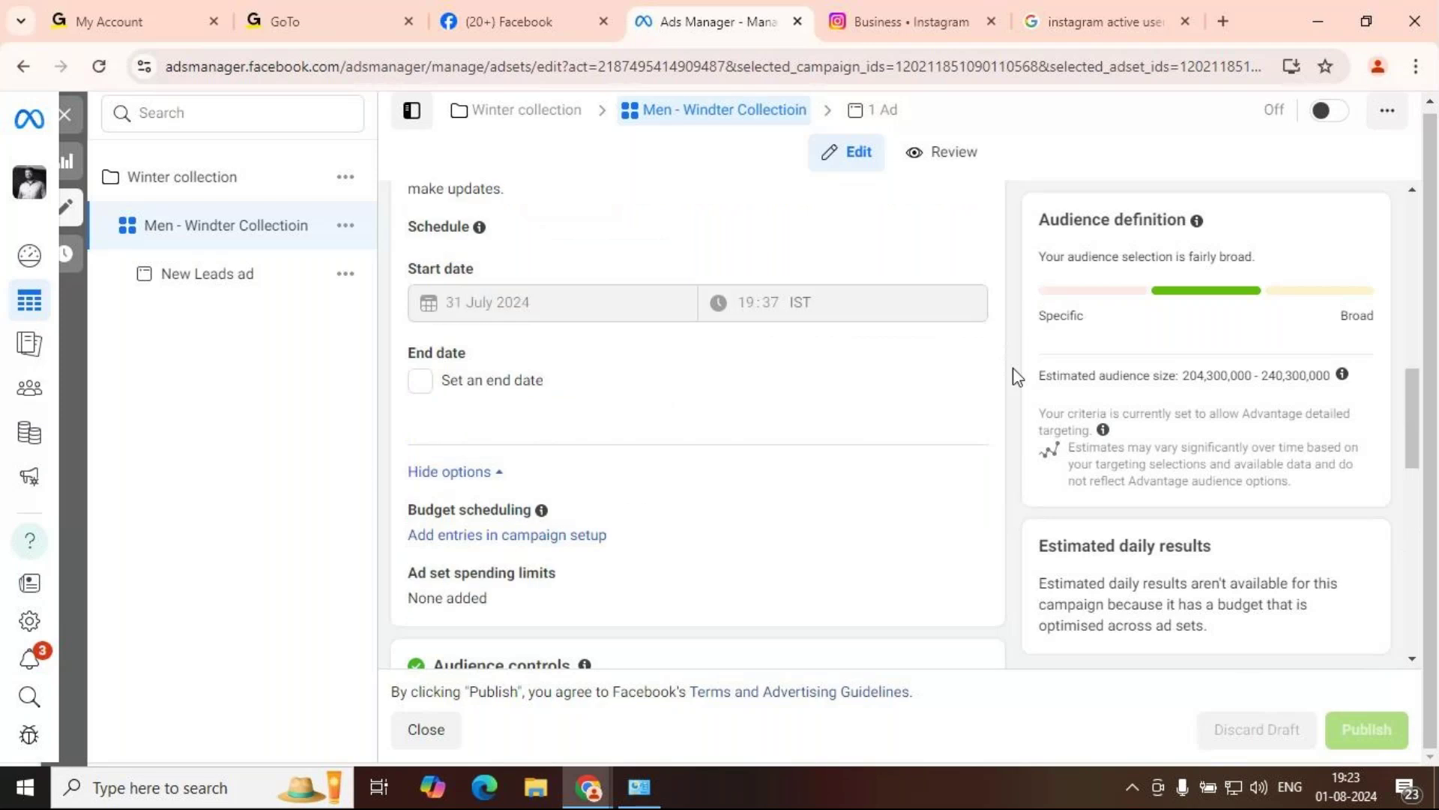
scroll(1018, 377, up, 5)
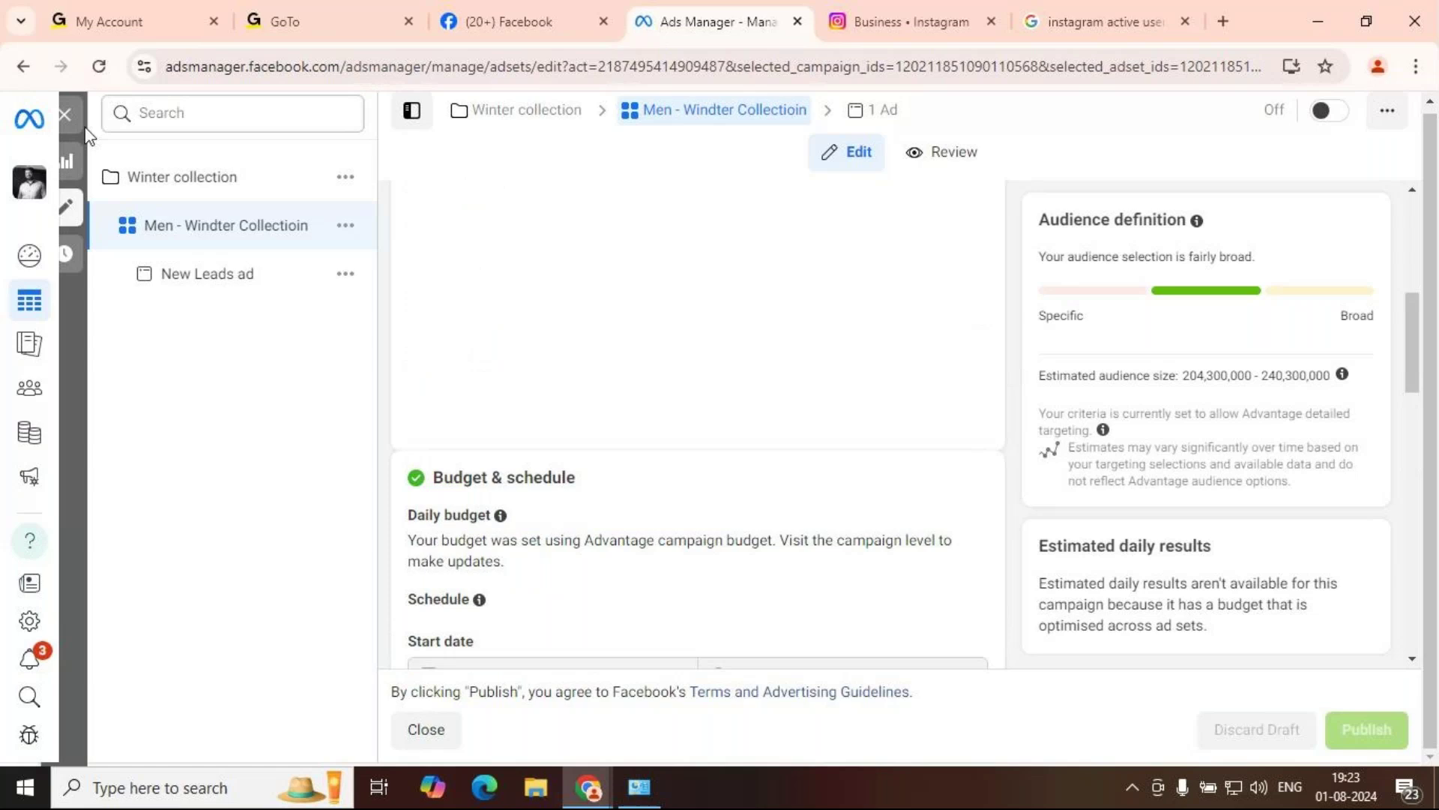
click(65, 115)
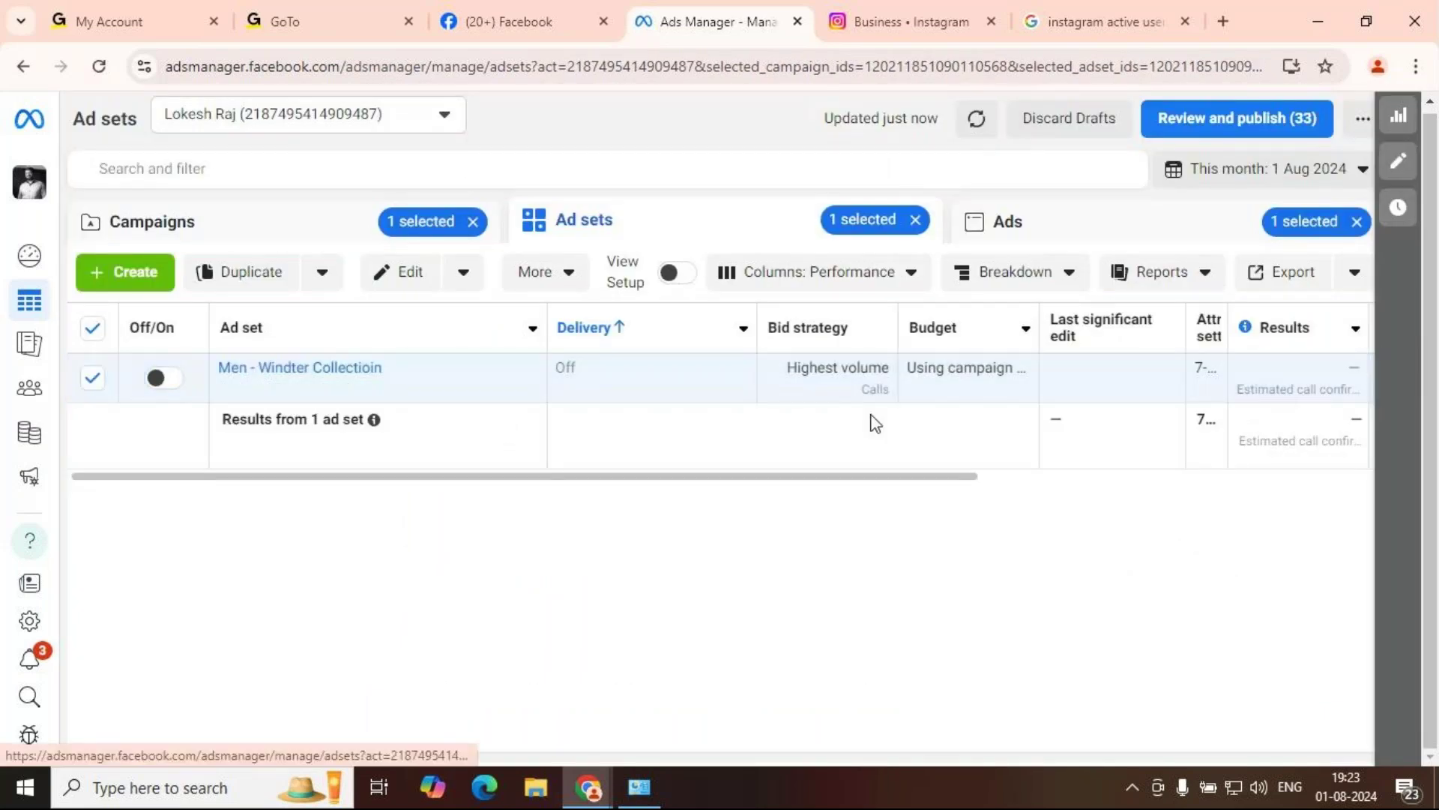
Step: Start a new ad set, searching campaigns for 'Digital Marketing' and 'DM1' to pick the Dasara offer
click(129, 273)
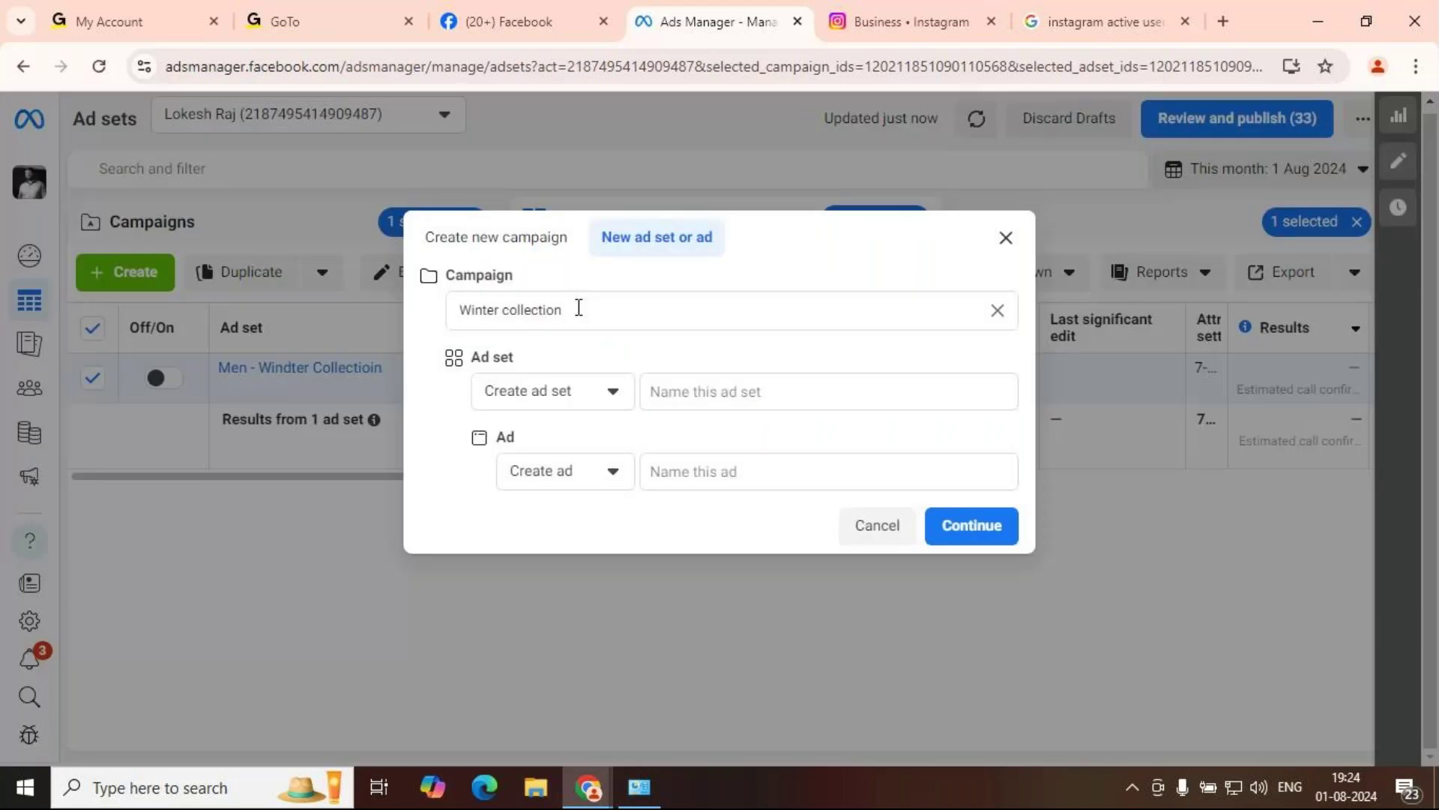
click(578, 308)
text(Di)
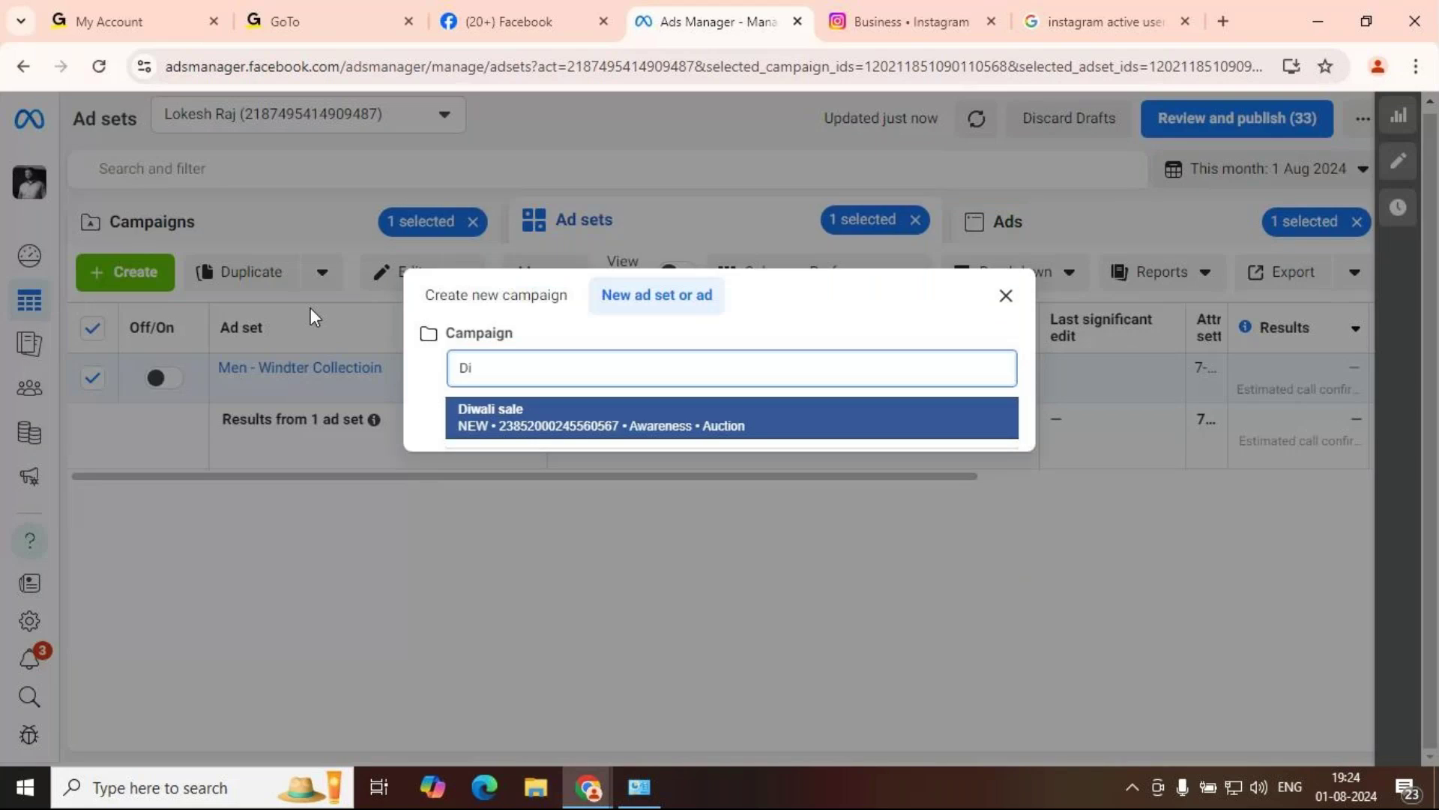
text(gital Markeint)
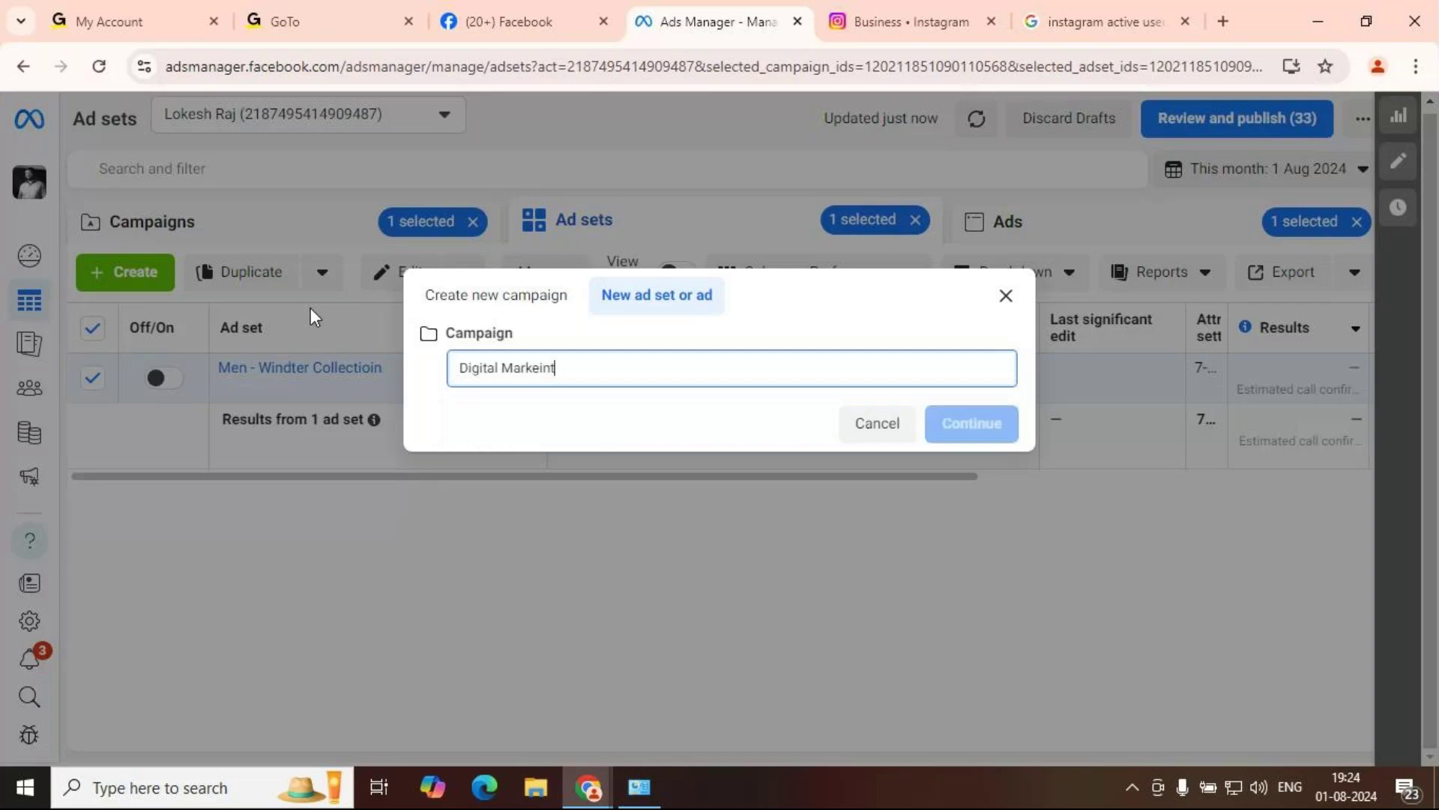
key(BackSpace)
key(BackSpace)
text(ting)
key(ctrl+a)
text(DM1)
click(779, 447)
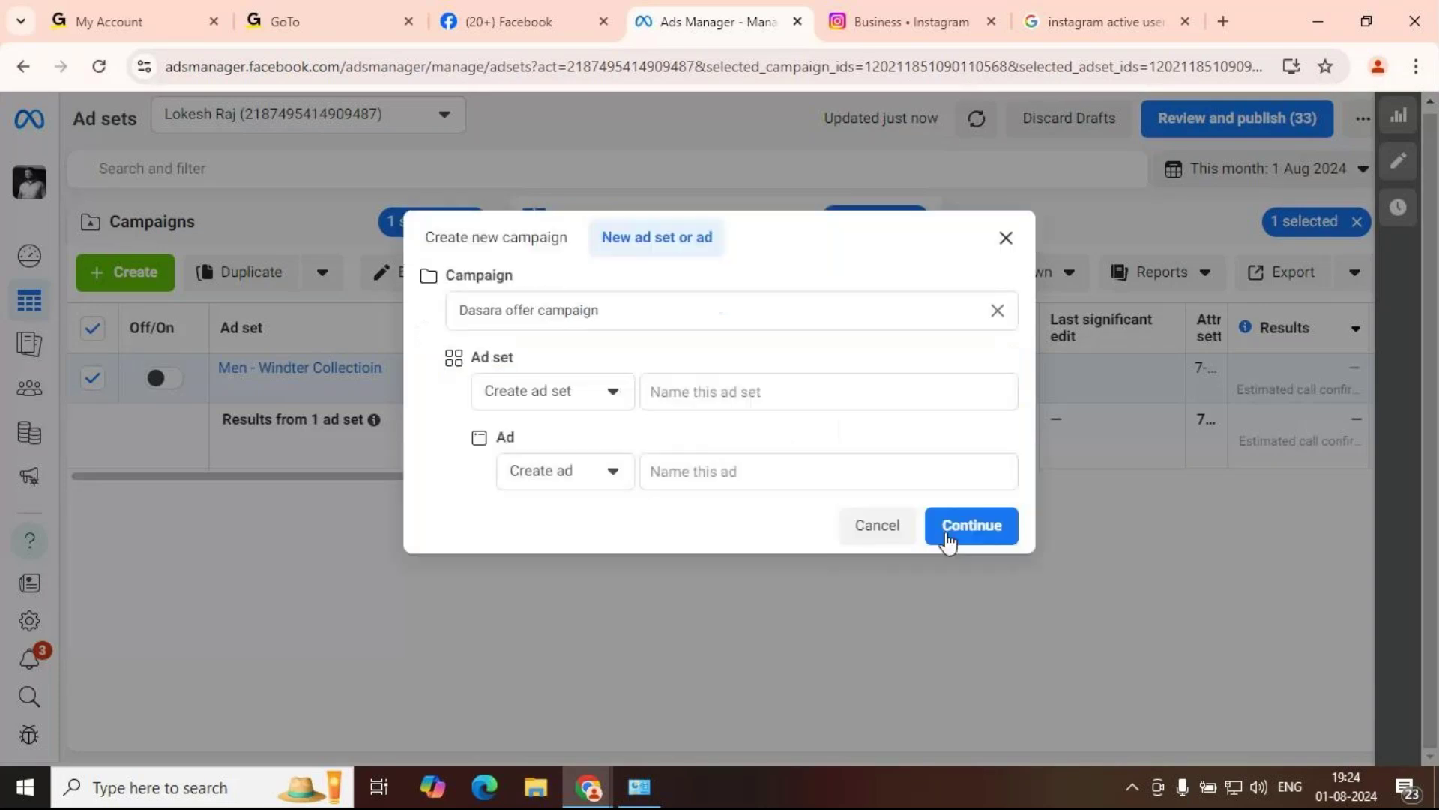
Step: Explore the new ad set's options and campaign list, then dismiss the Create dialog
click(979, 533)
click(552, 391)
click(575, 537)
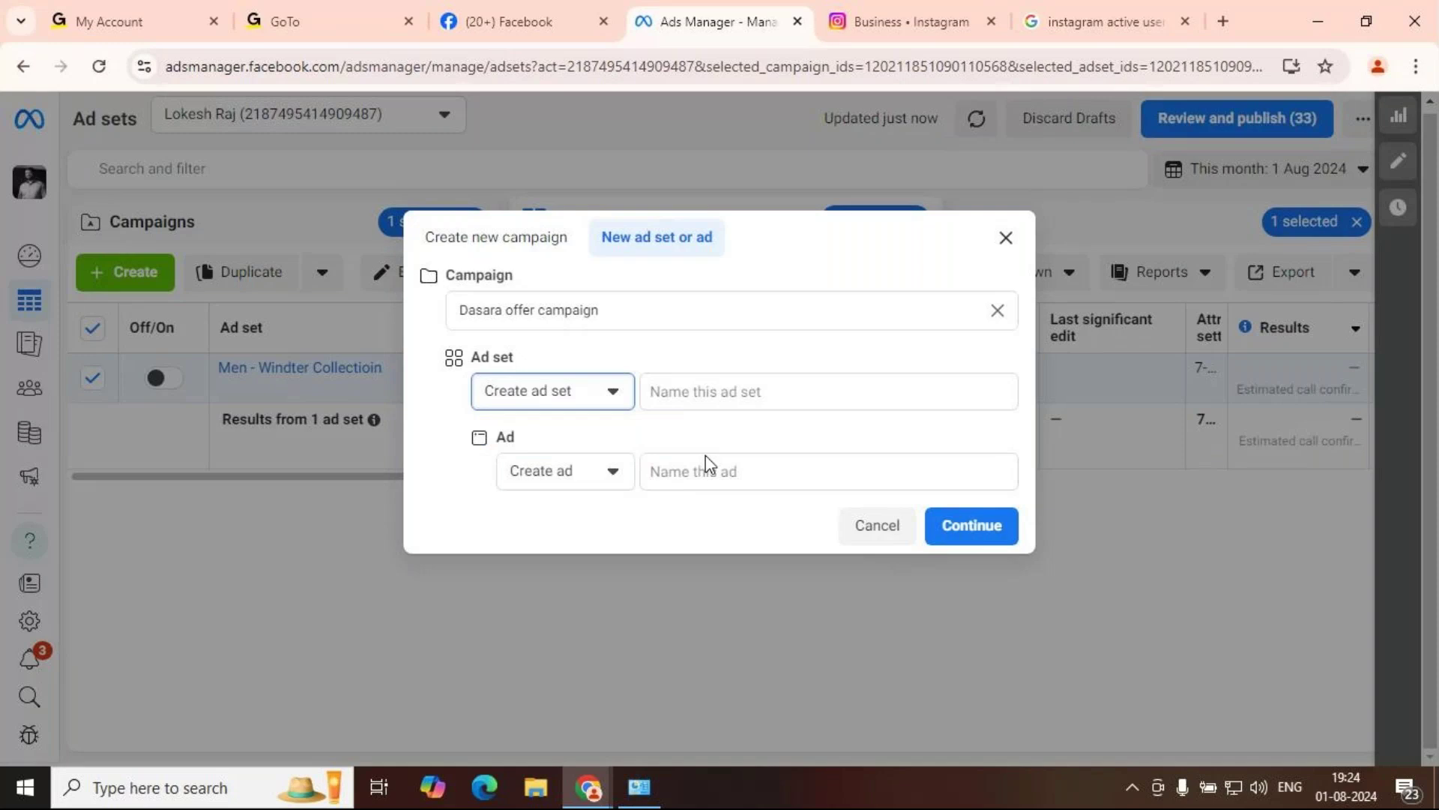
click(769, 394)
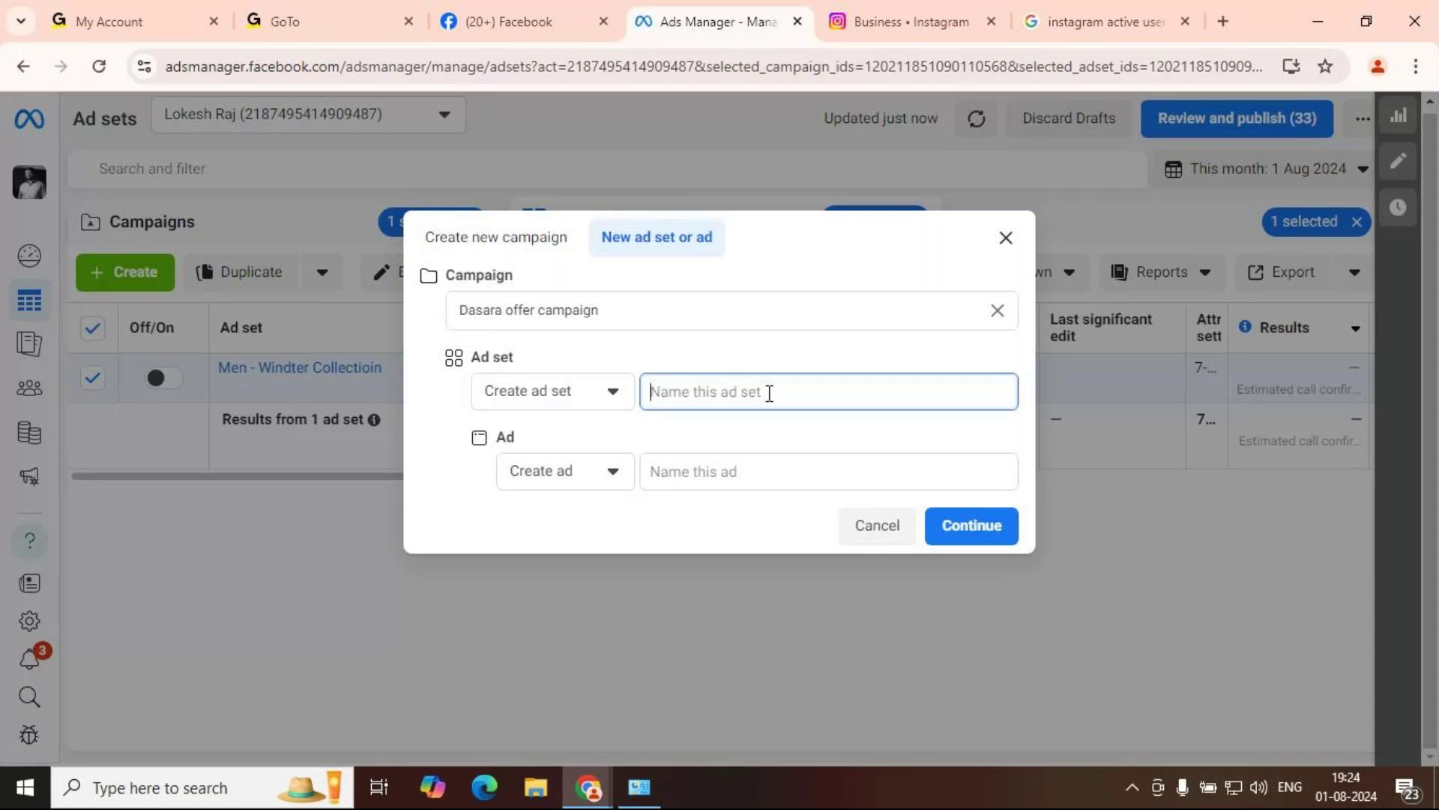
click(841, 312)
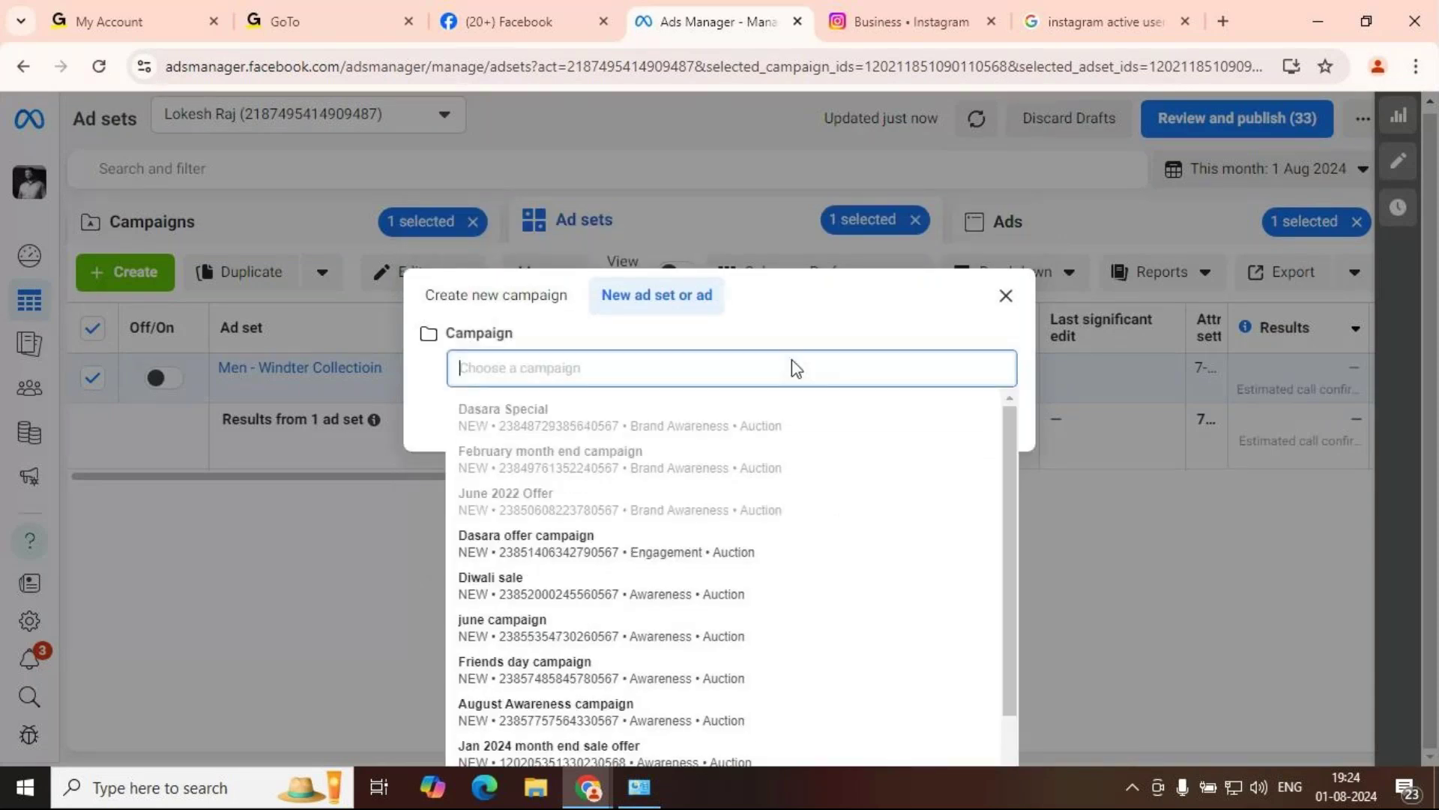
click(202, 334)
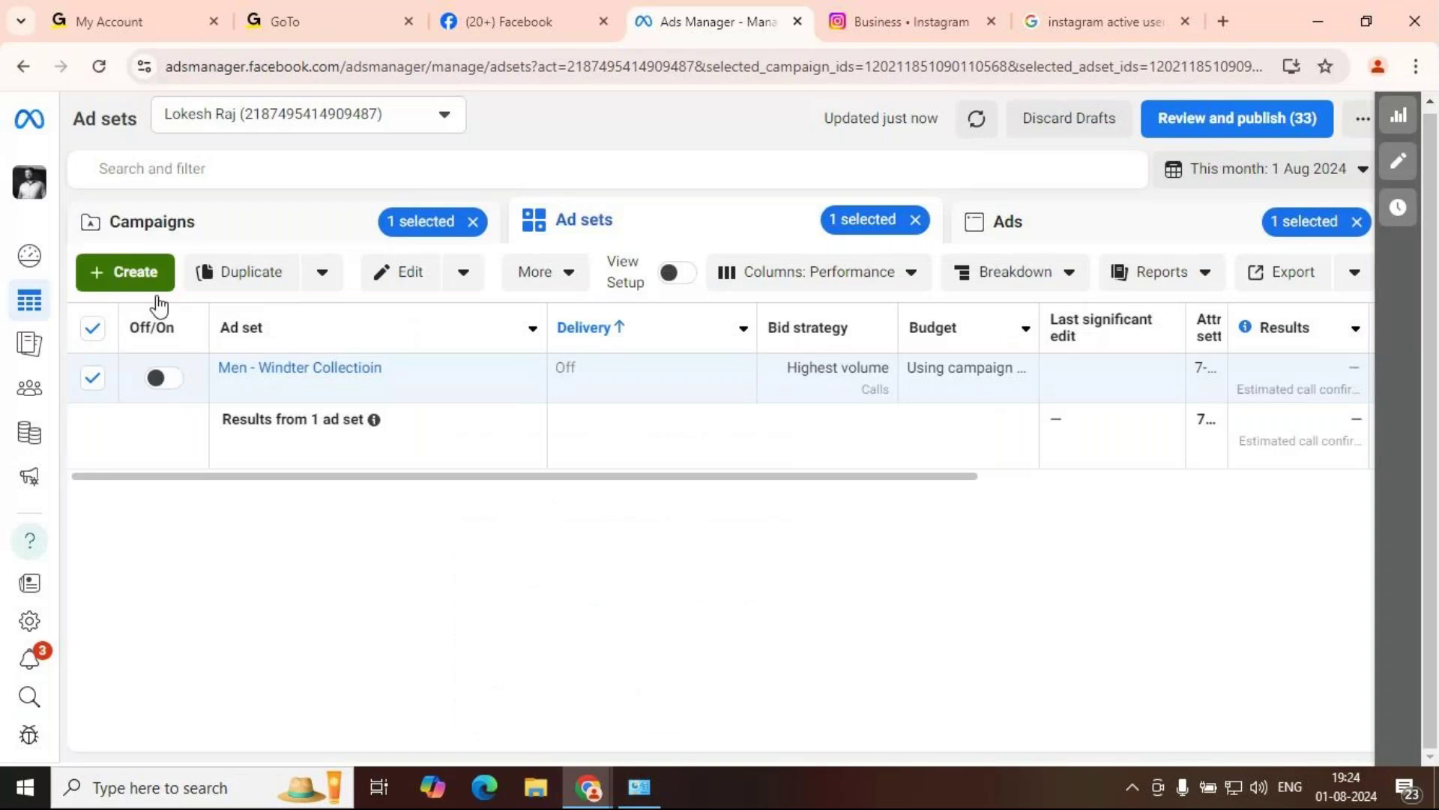
click(126, 272)
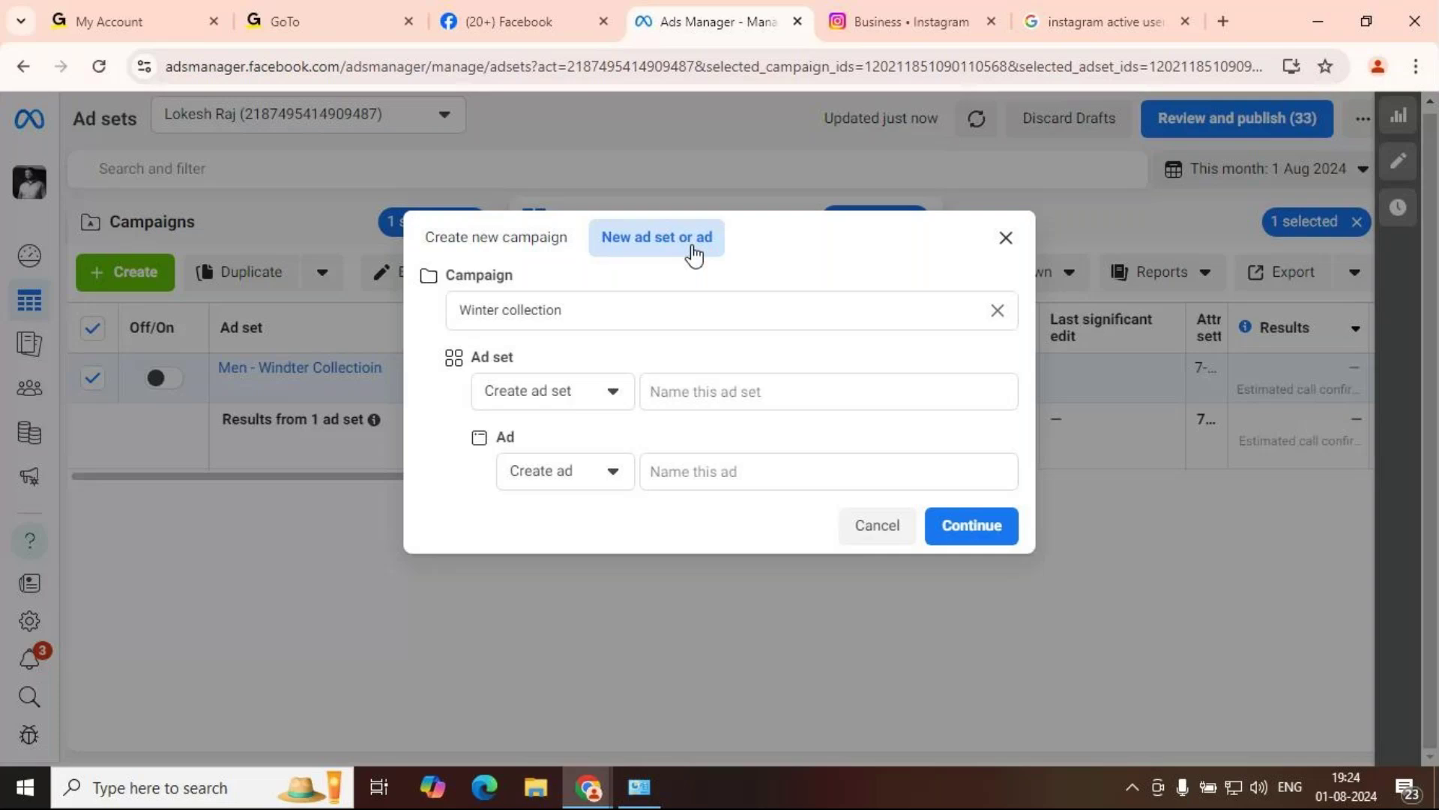
click(998, 310)
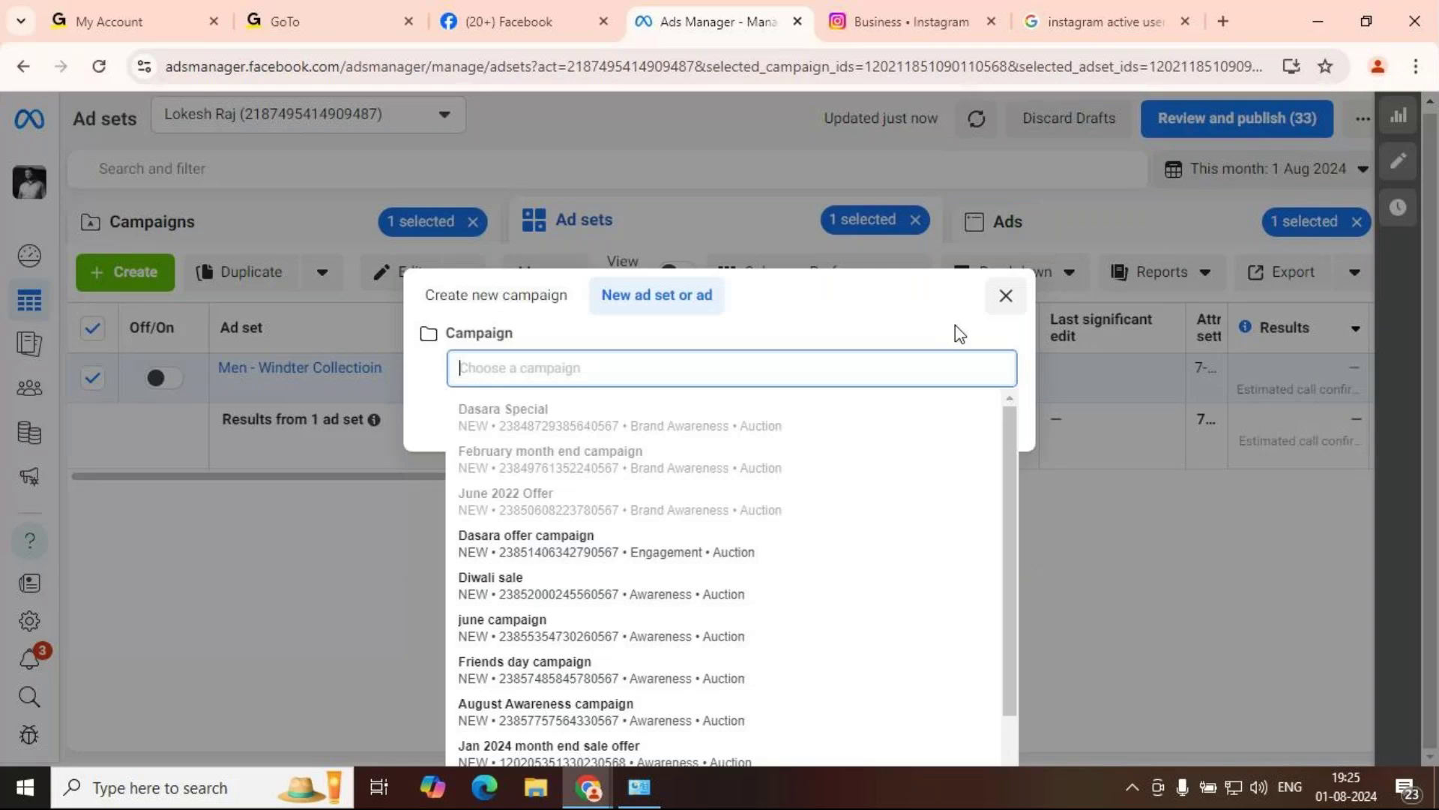
text(NICT)
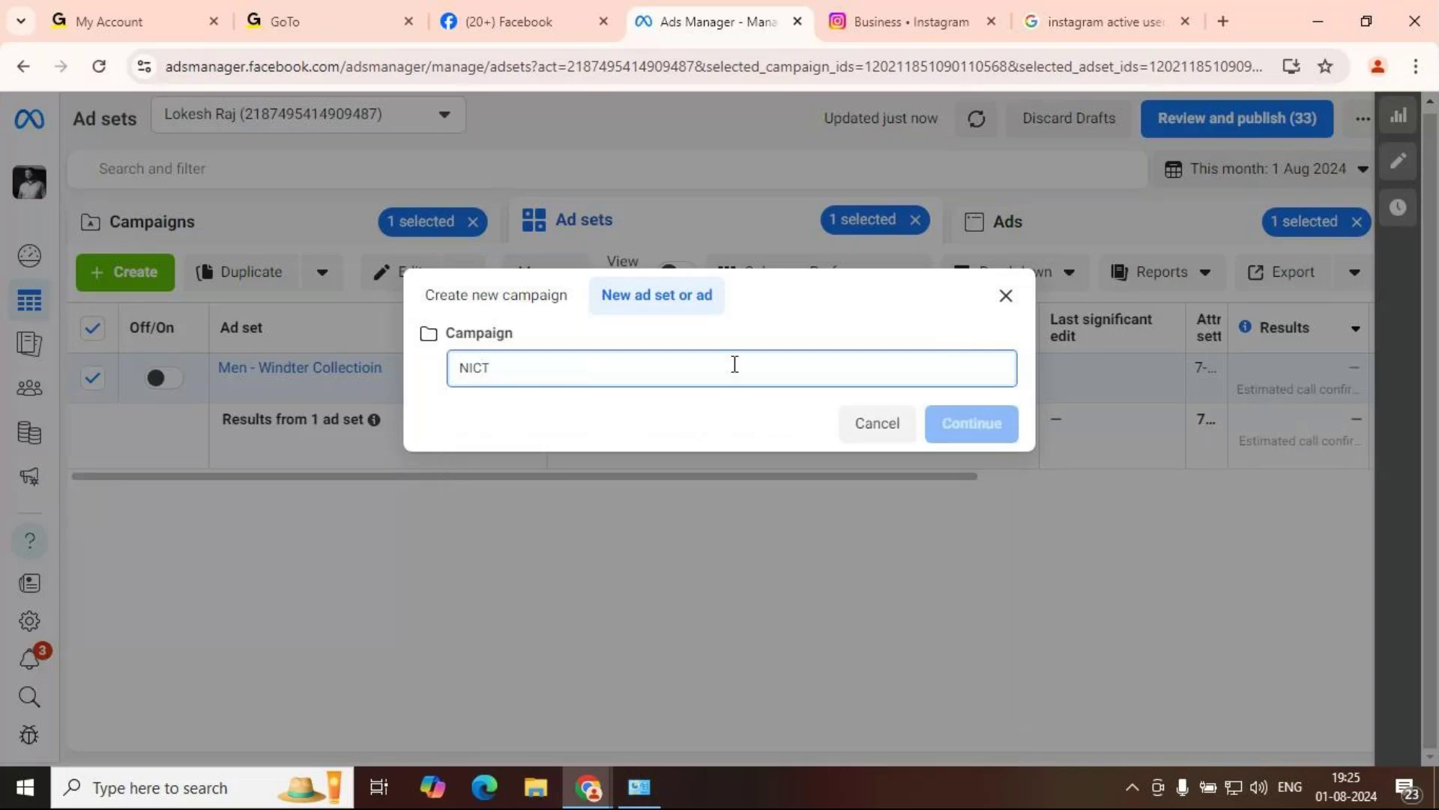
click(971, 423)
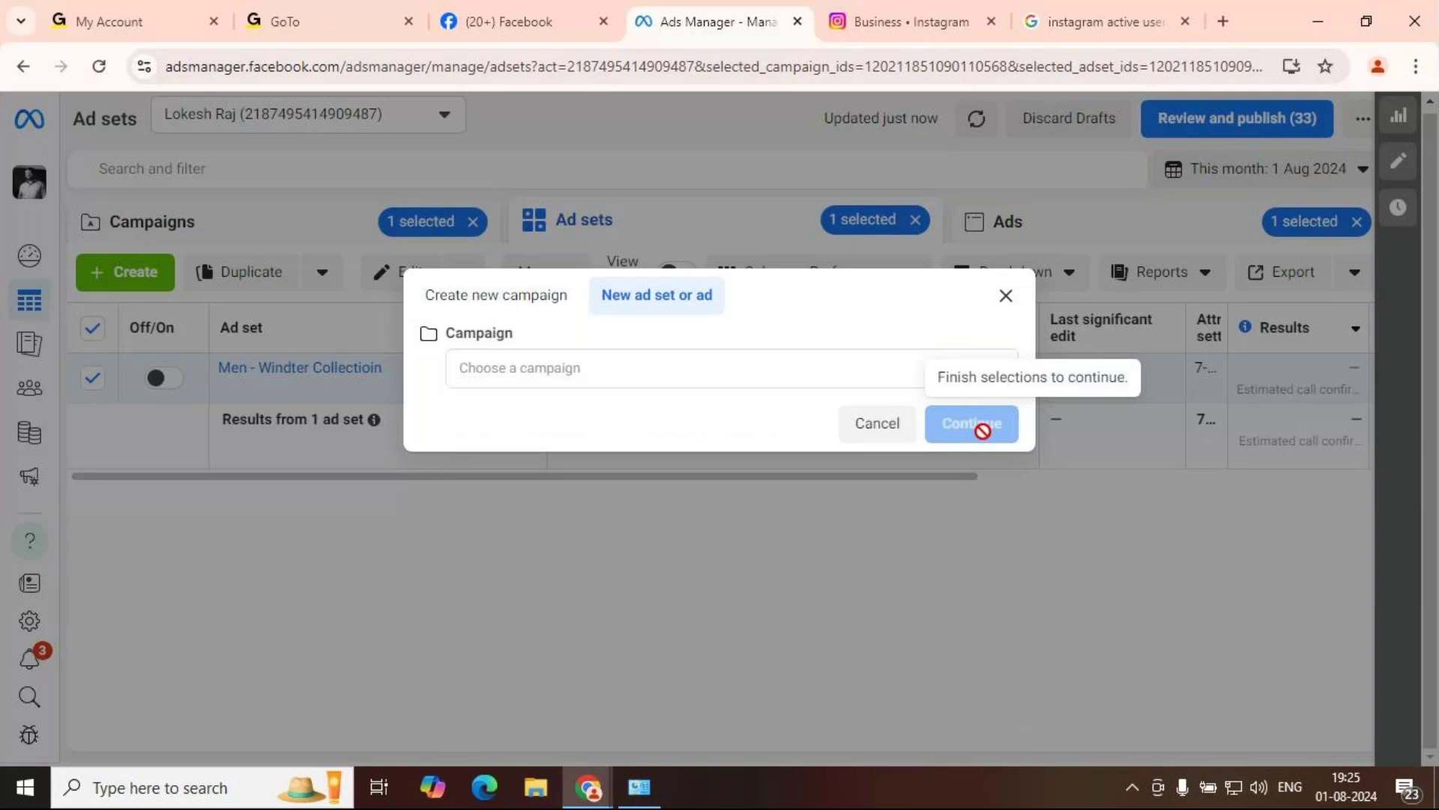
click(1007, 297)
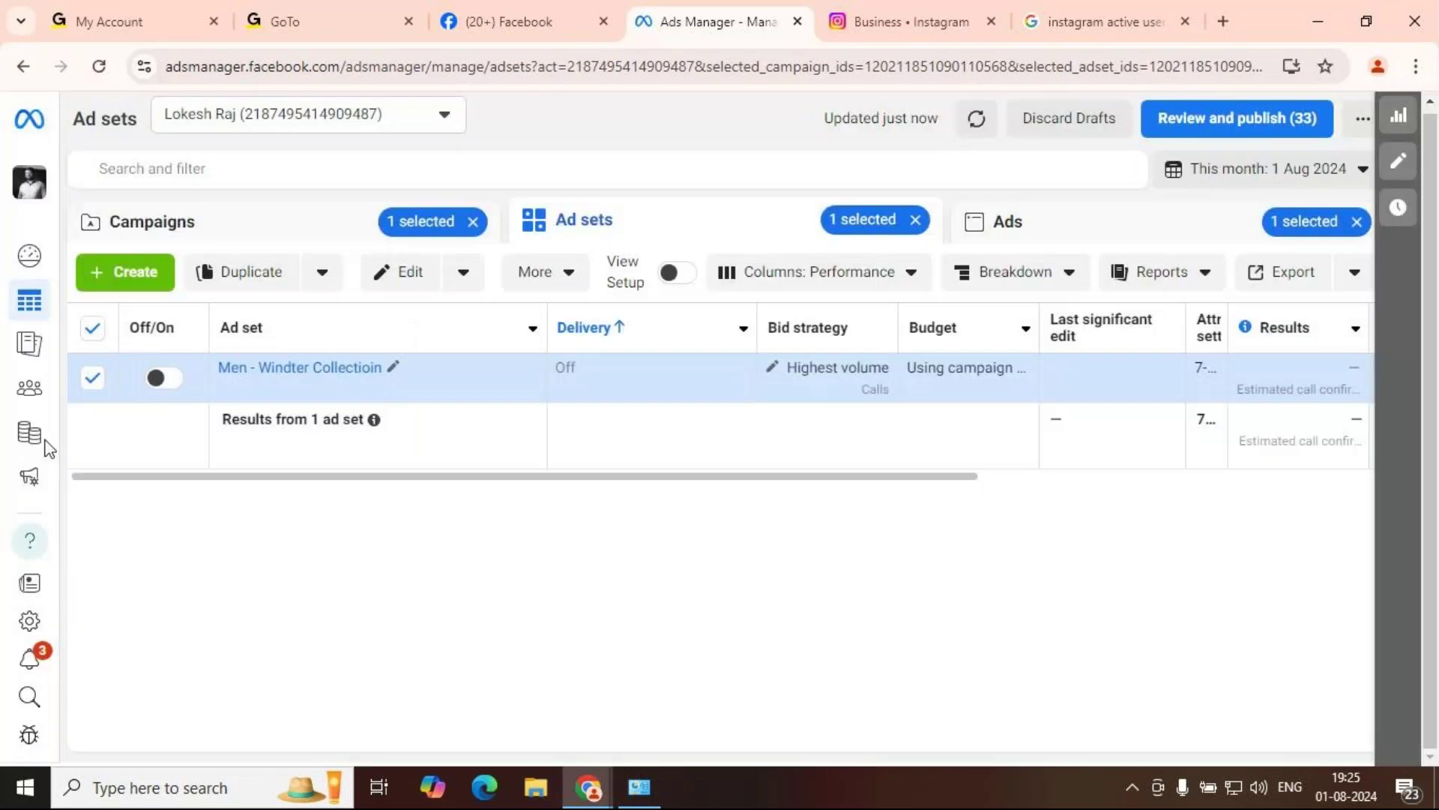
click(103, 349)
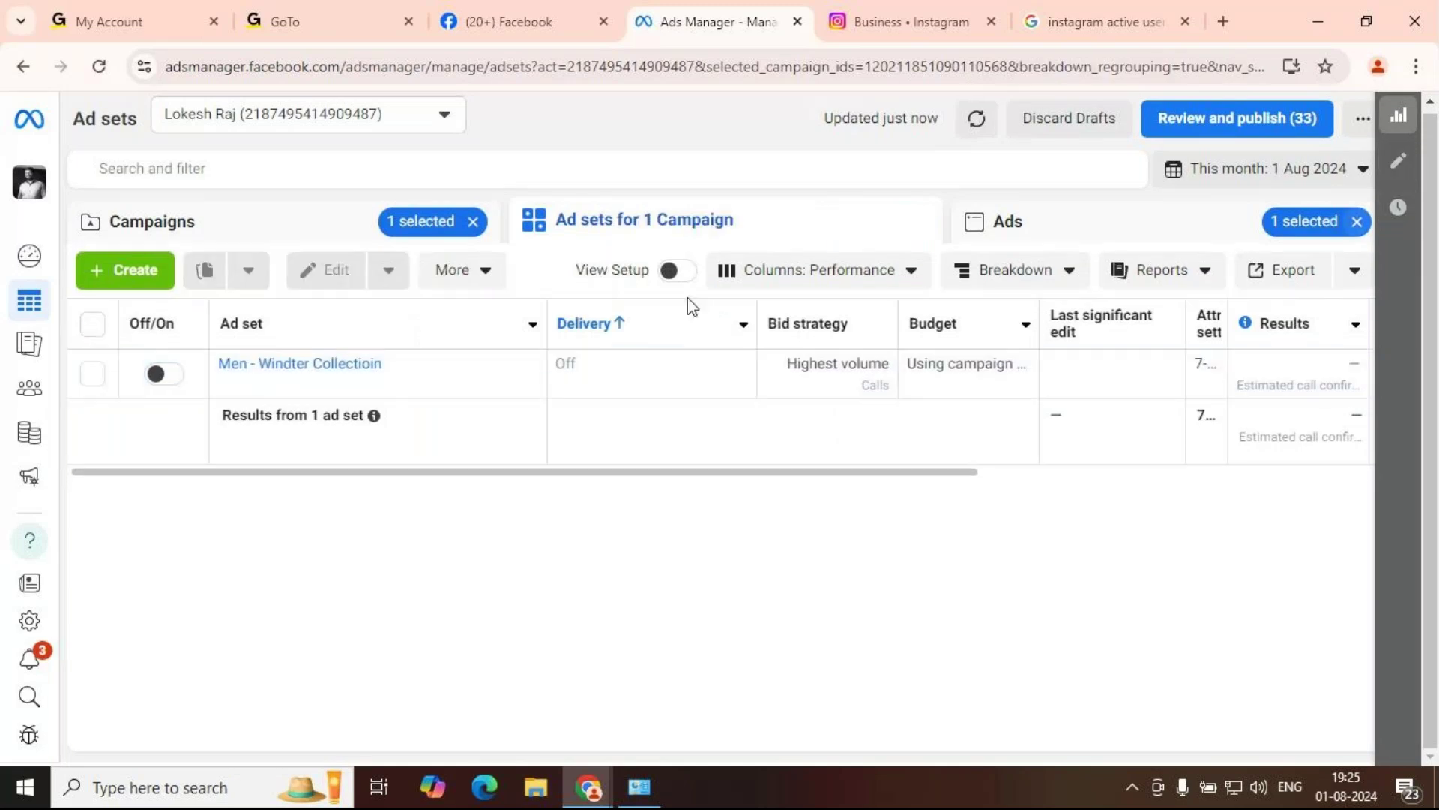
Step: Remove the Campaigns '1 selected' filter from the Ad sets table
click(474, 221)
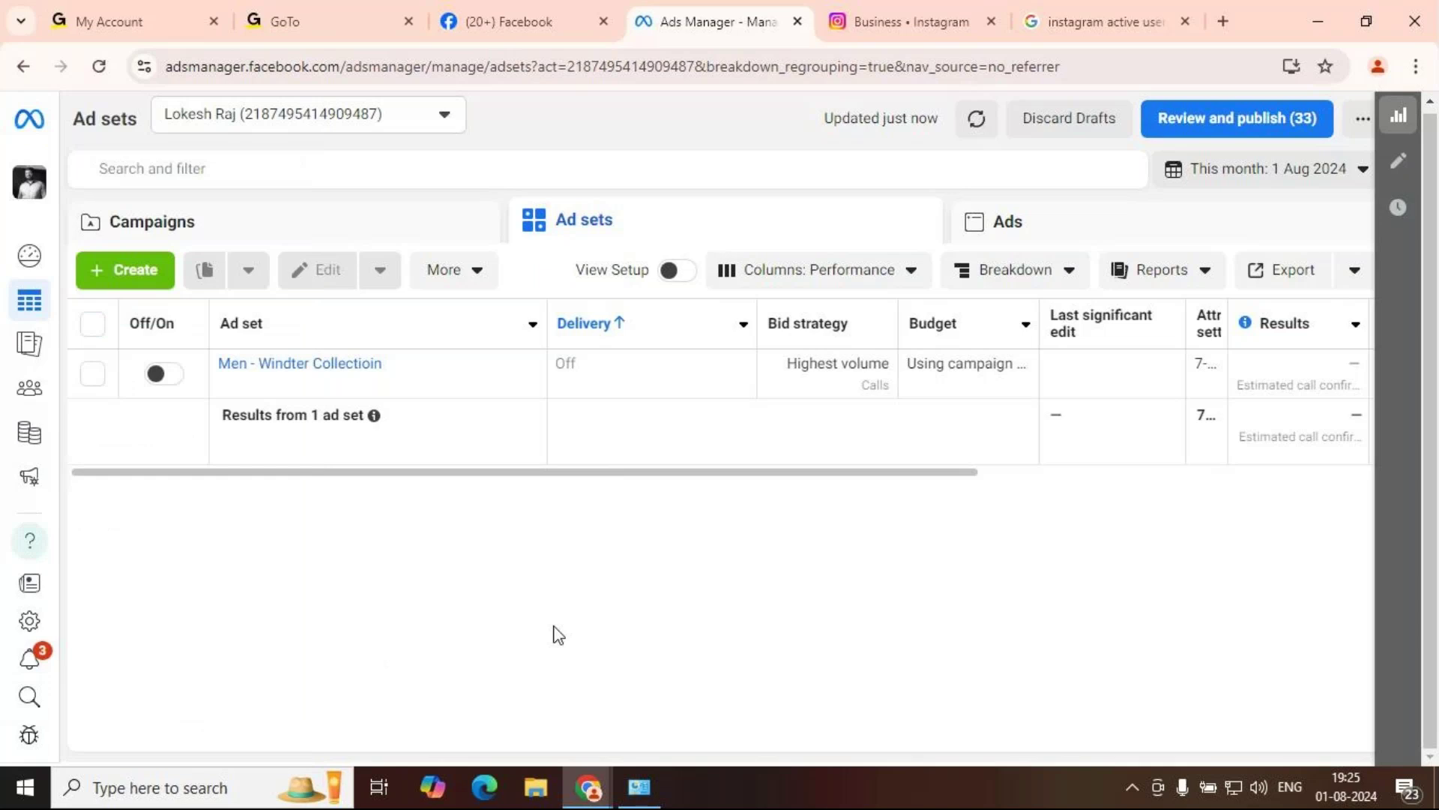
mouse_move(100, 525)
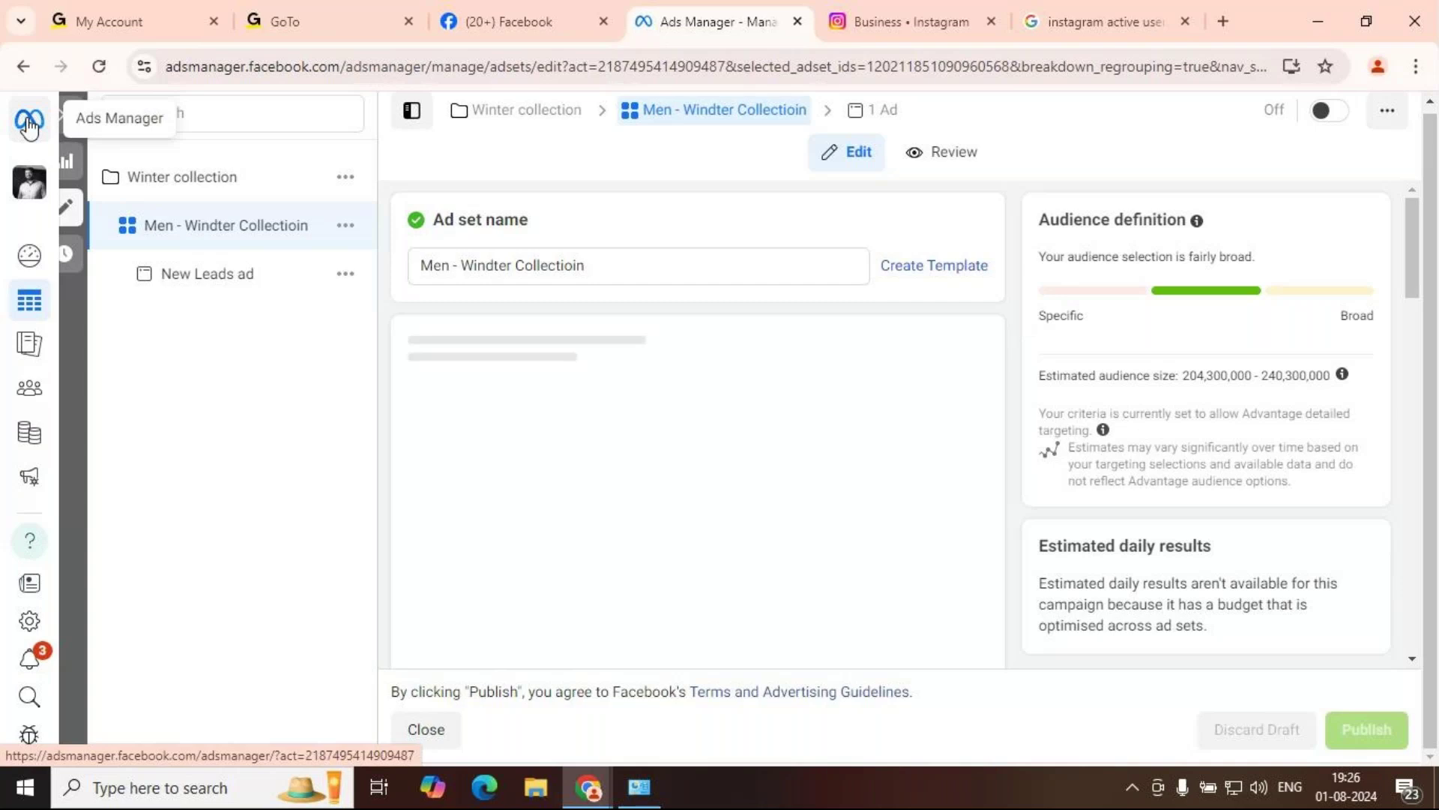
Step: Check the Instagram business settings tab, return to Ads Manager, then bring up GoTo Meeting with 27 participants
click(864, 23)
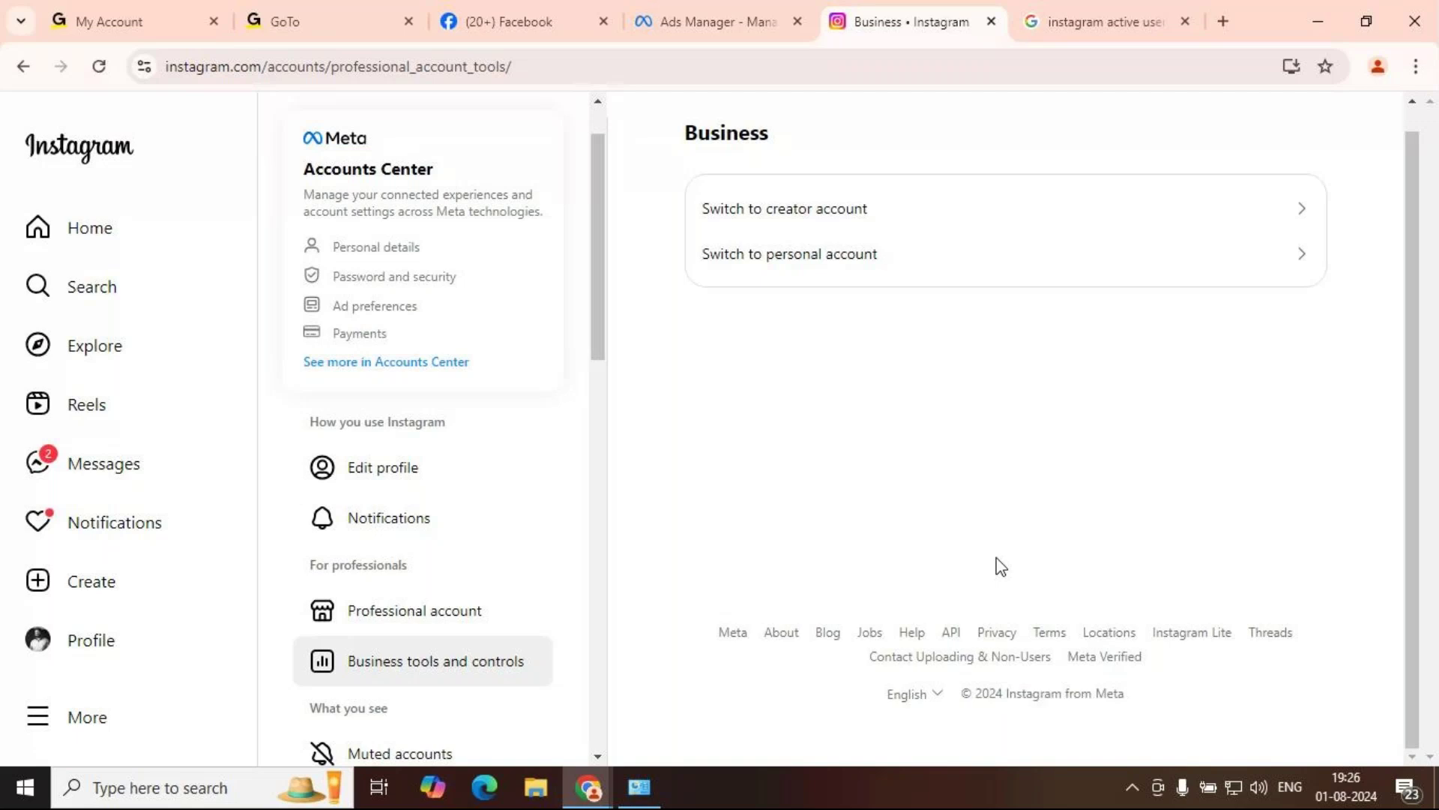
key(ctrl+shift+Tab)
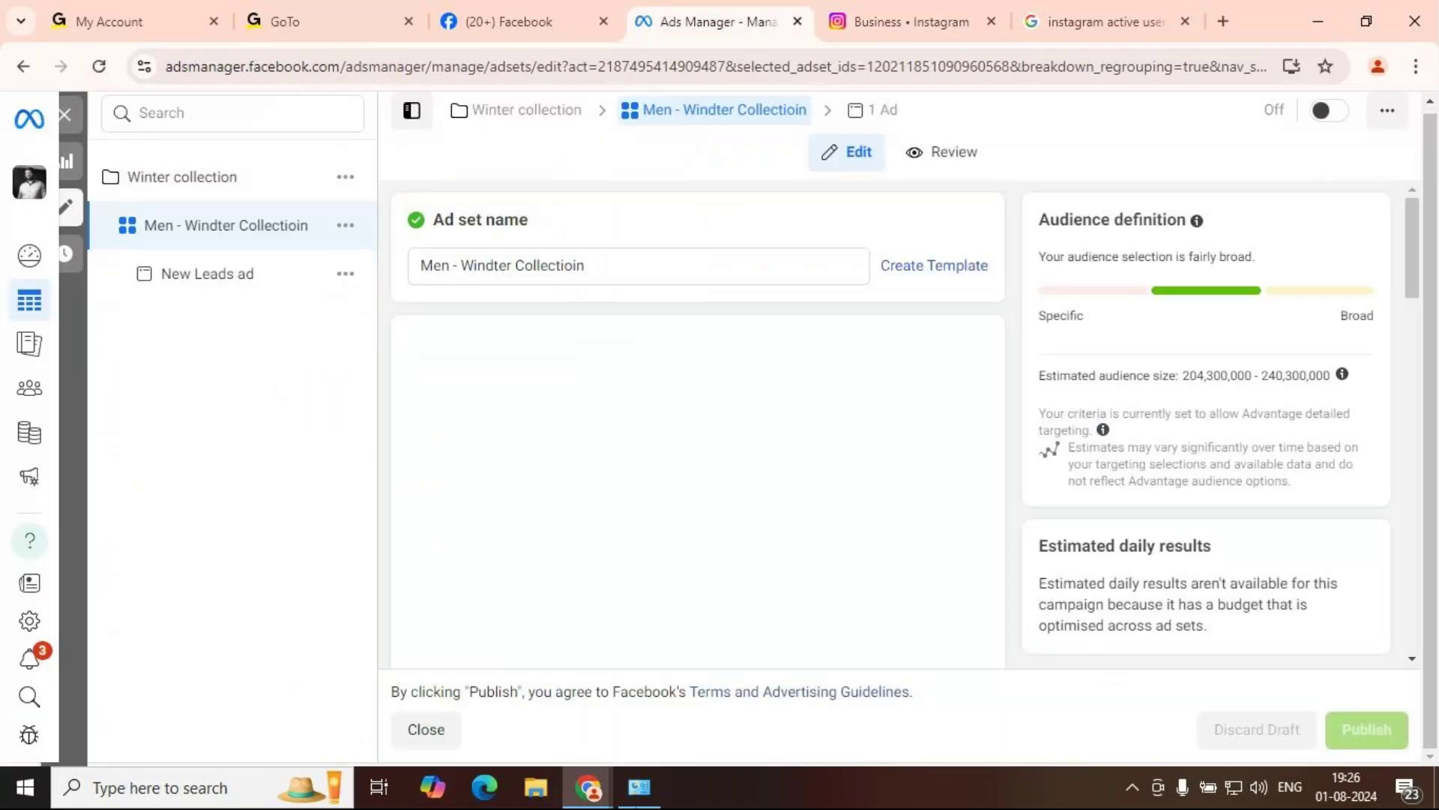
key(alt+Tab)
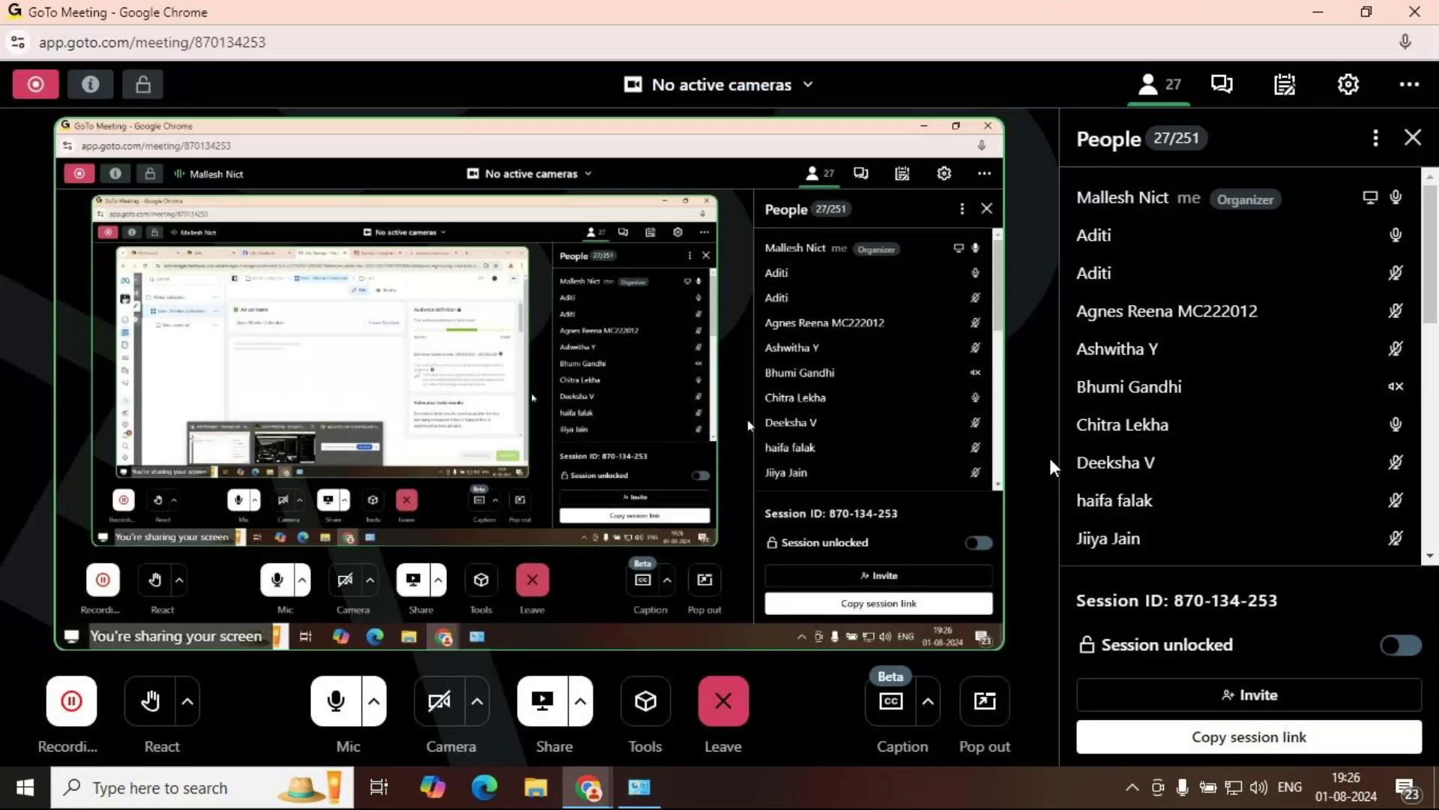